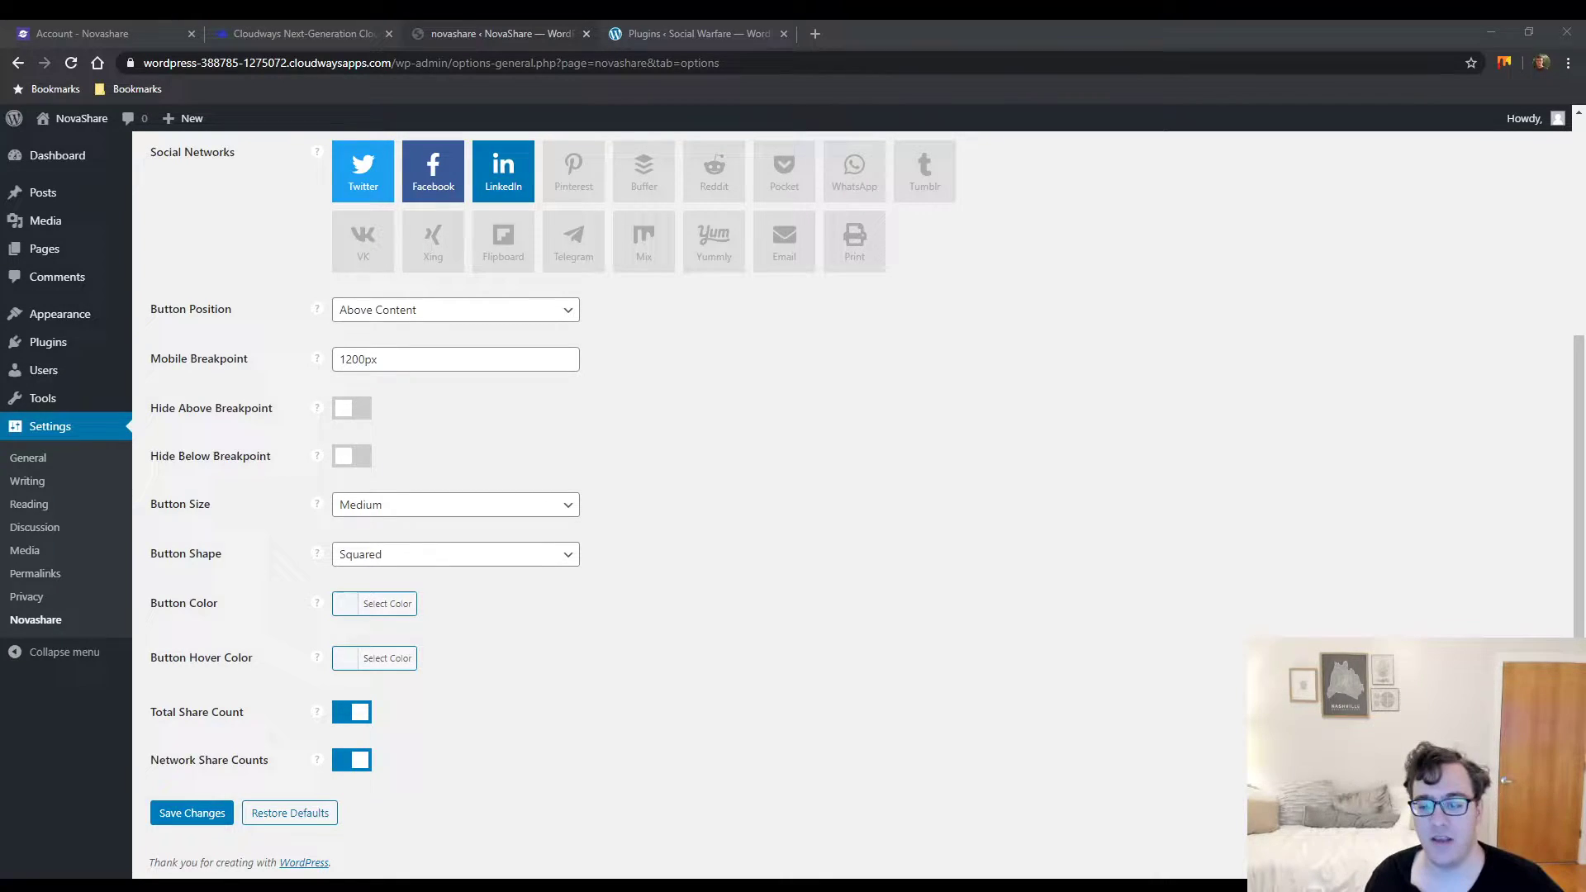
Open the site's front page in a new tab, view its source and search it for 'novashare'
middle_click(81, 118)
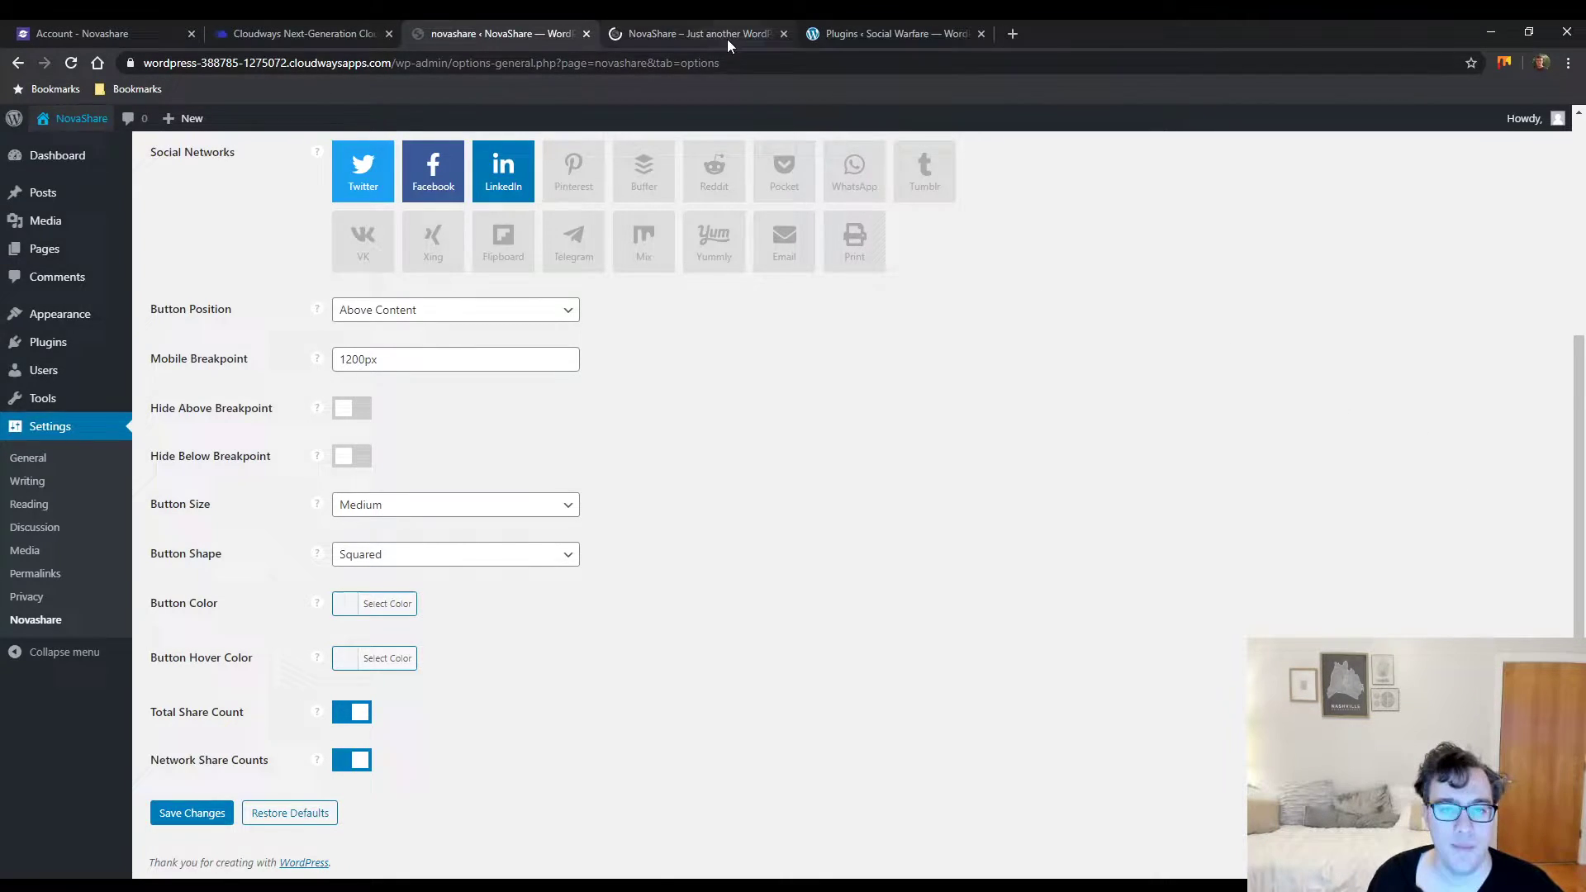
click(727, 38)
key(ctrl+u)
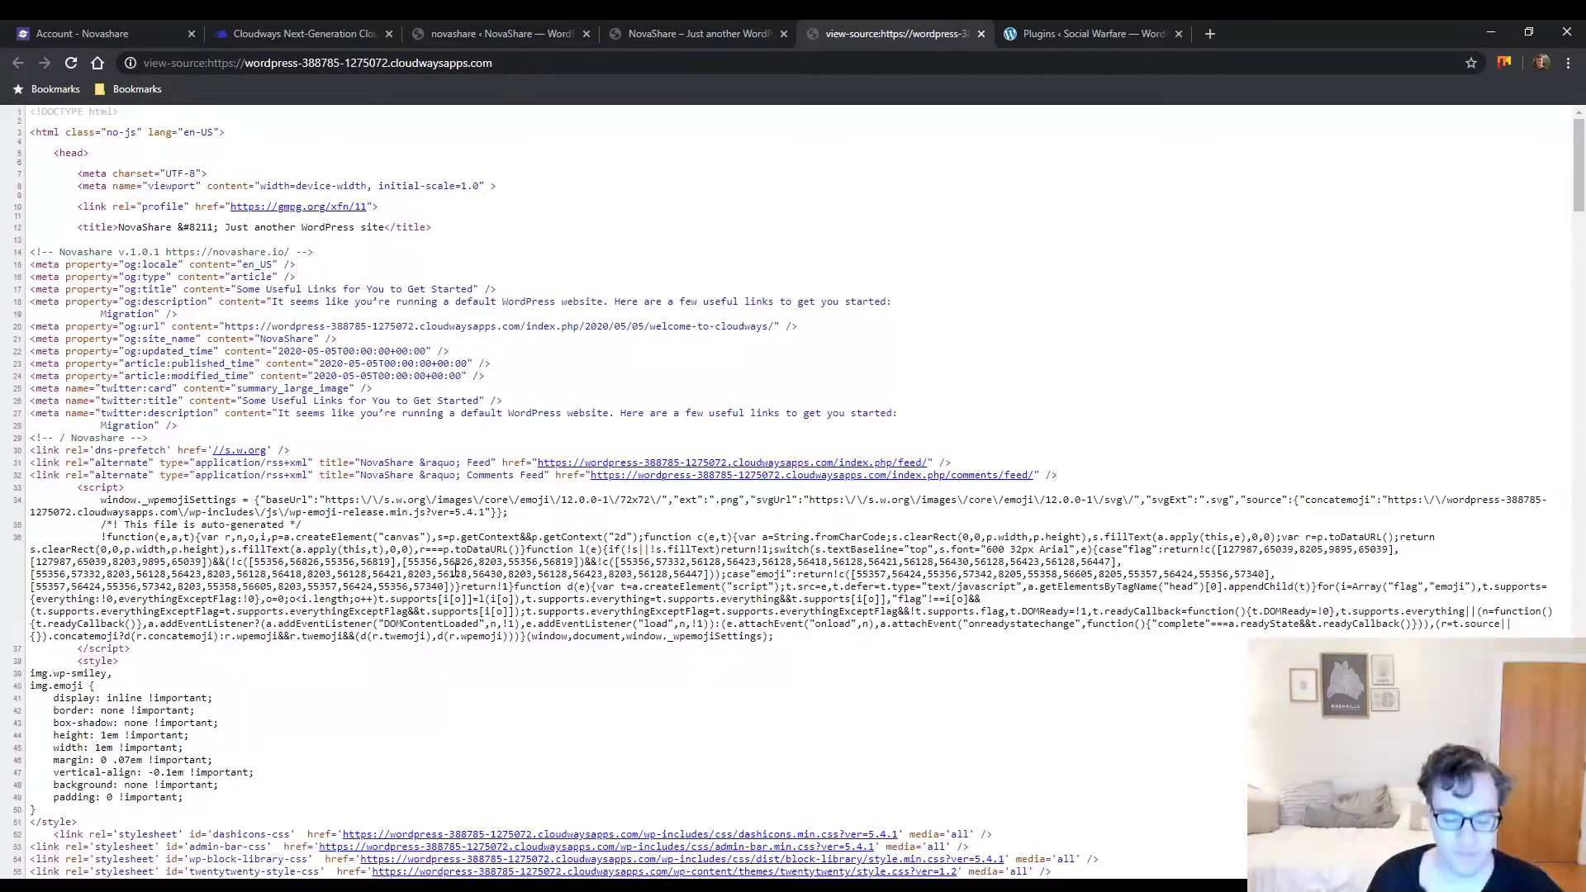
key(ctrl+f)
text(novashare)
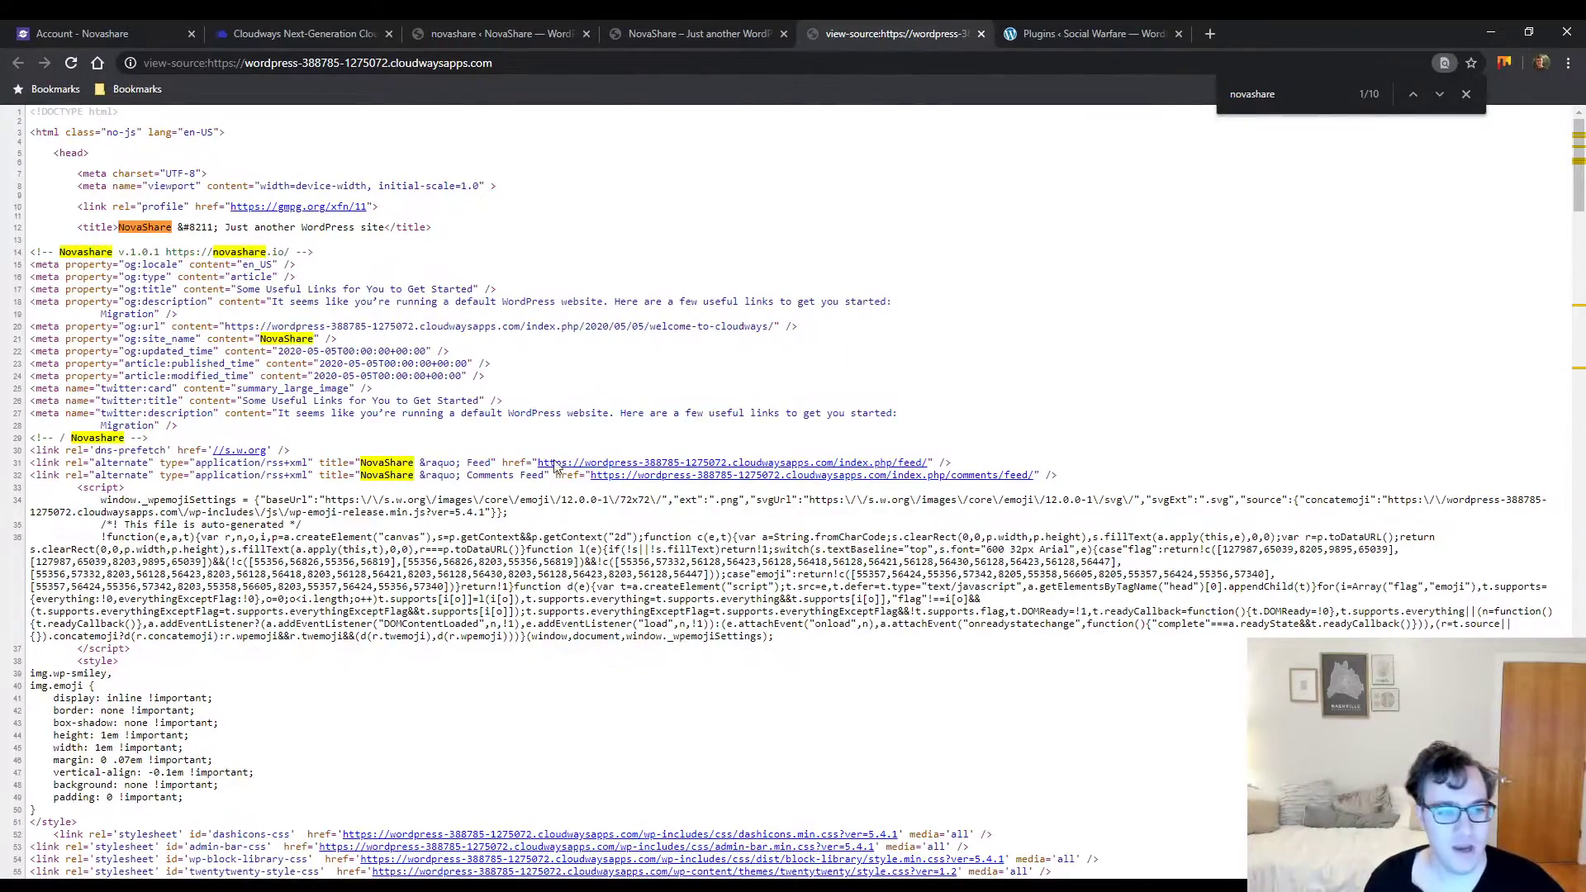
scroll(583, 396, down, 7)
scroll(584, 397, down, 10)
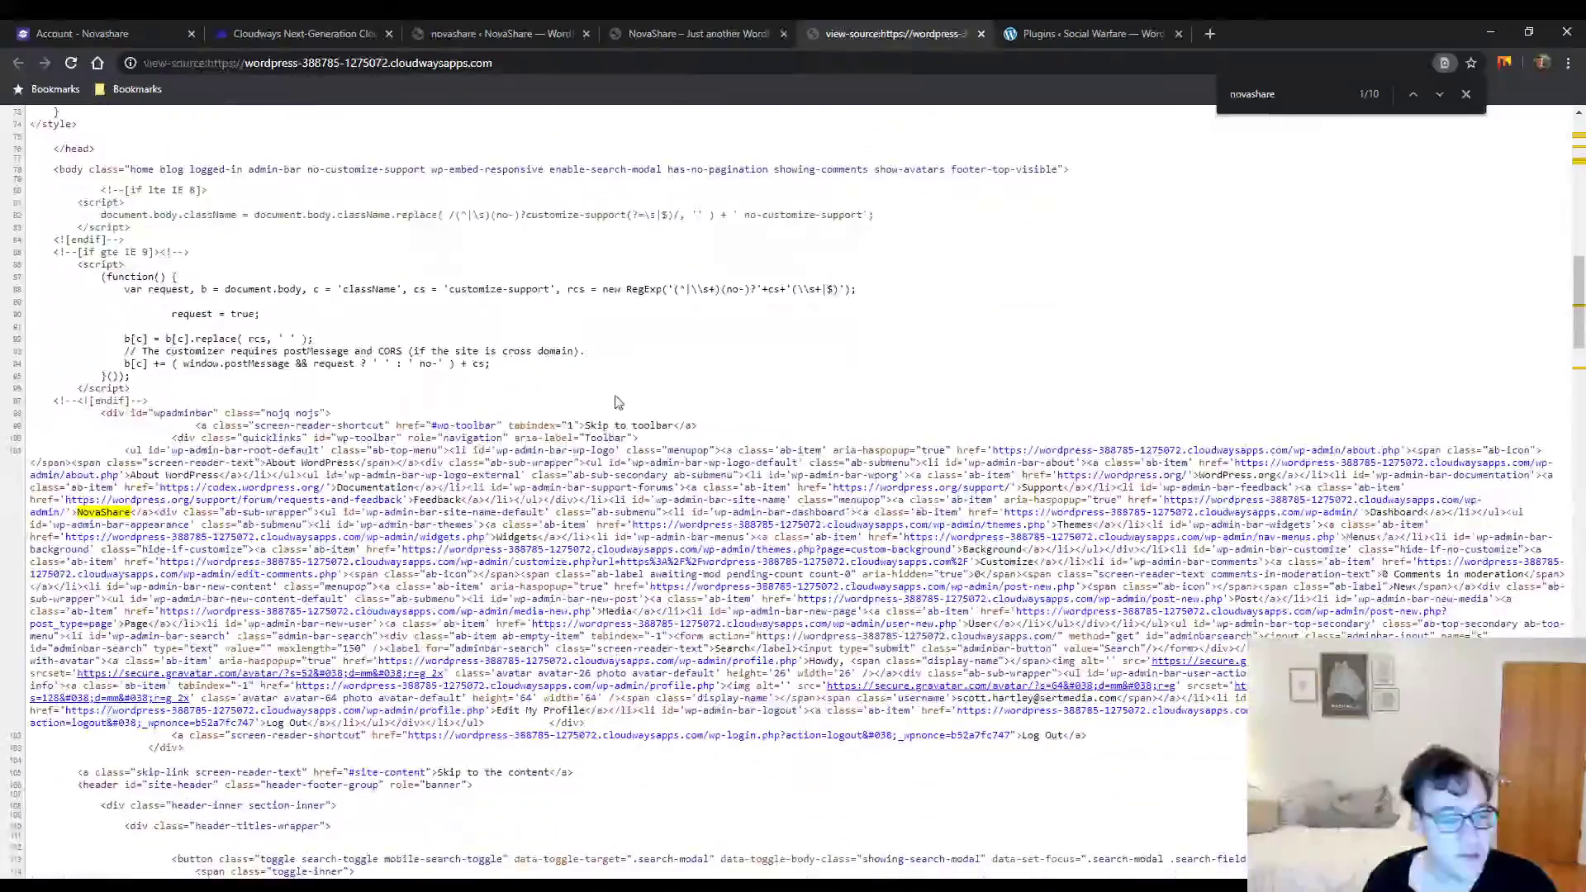
scroll(889, 679, down, 15)
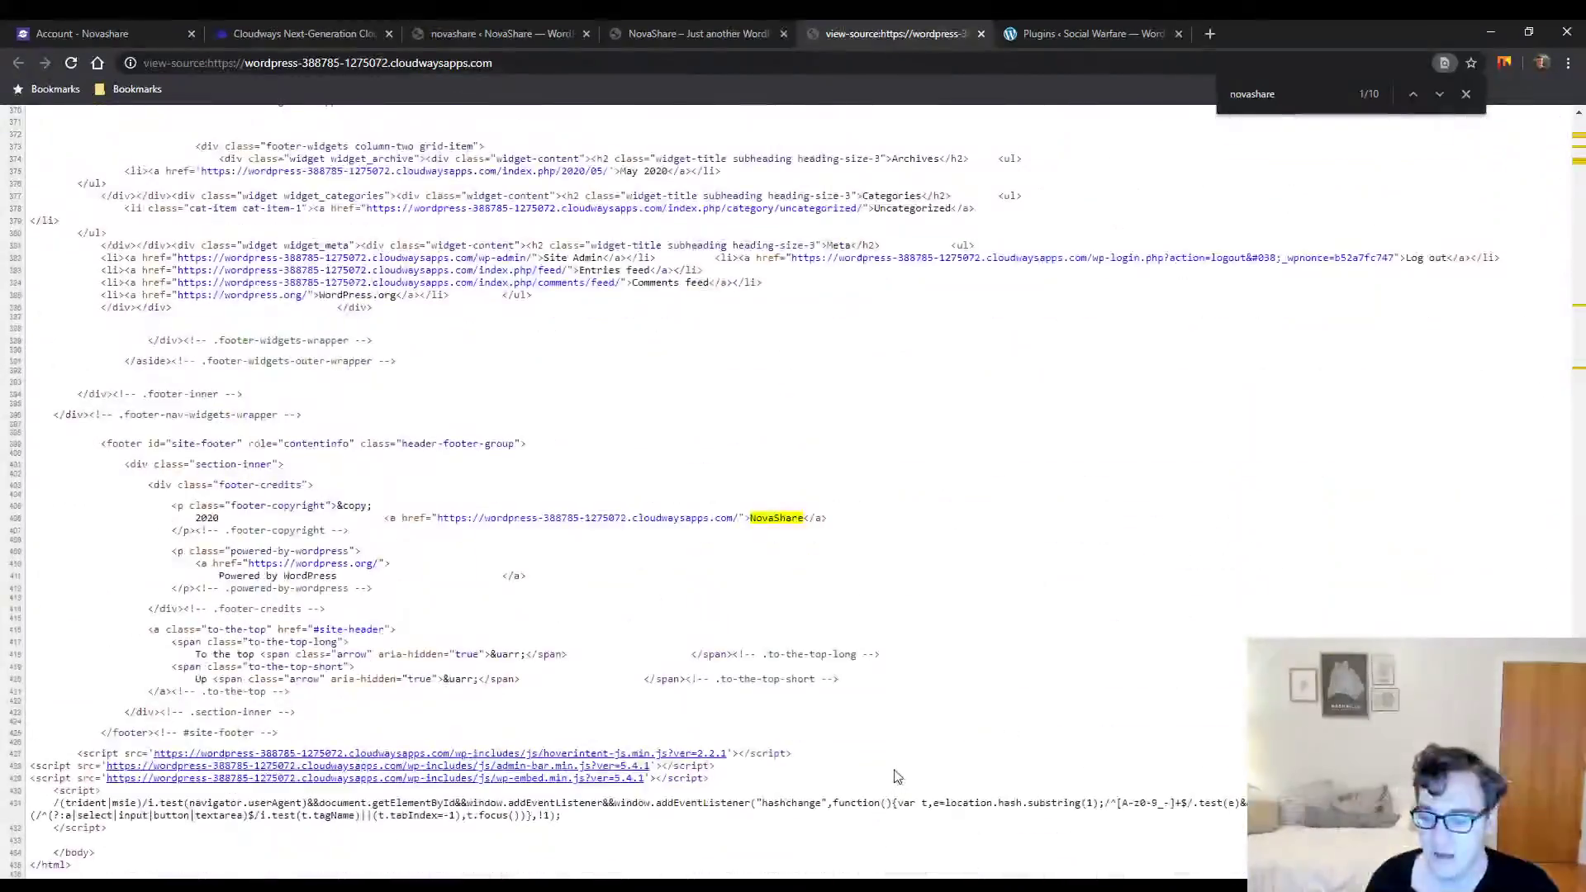
scroll(666, 411, up, 6)
scroll(649, 444, up, 10)
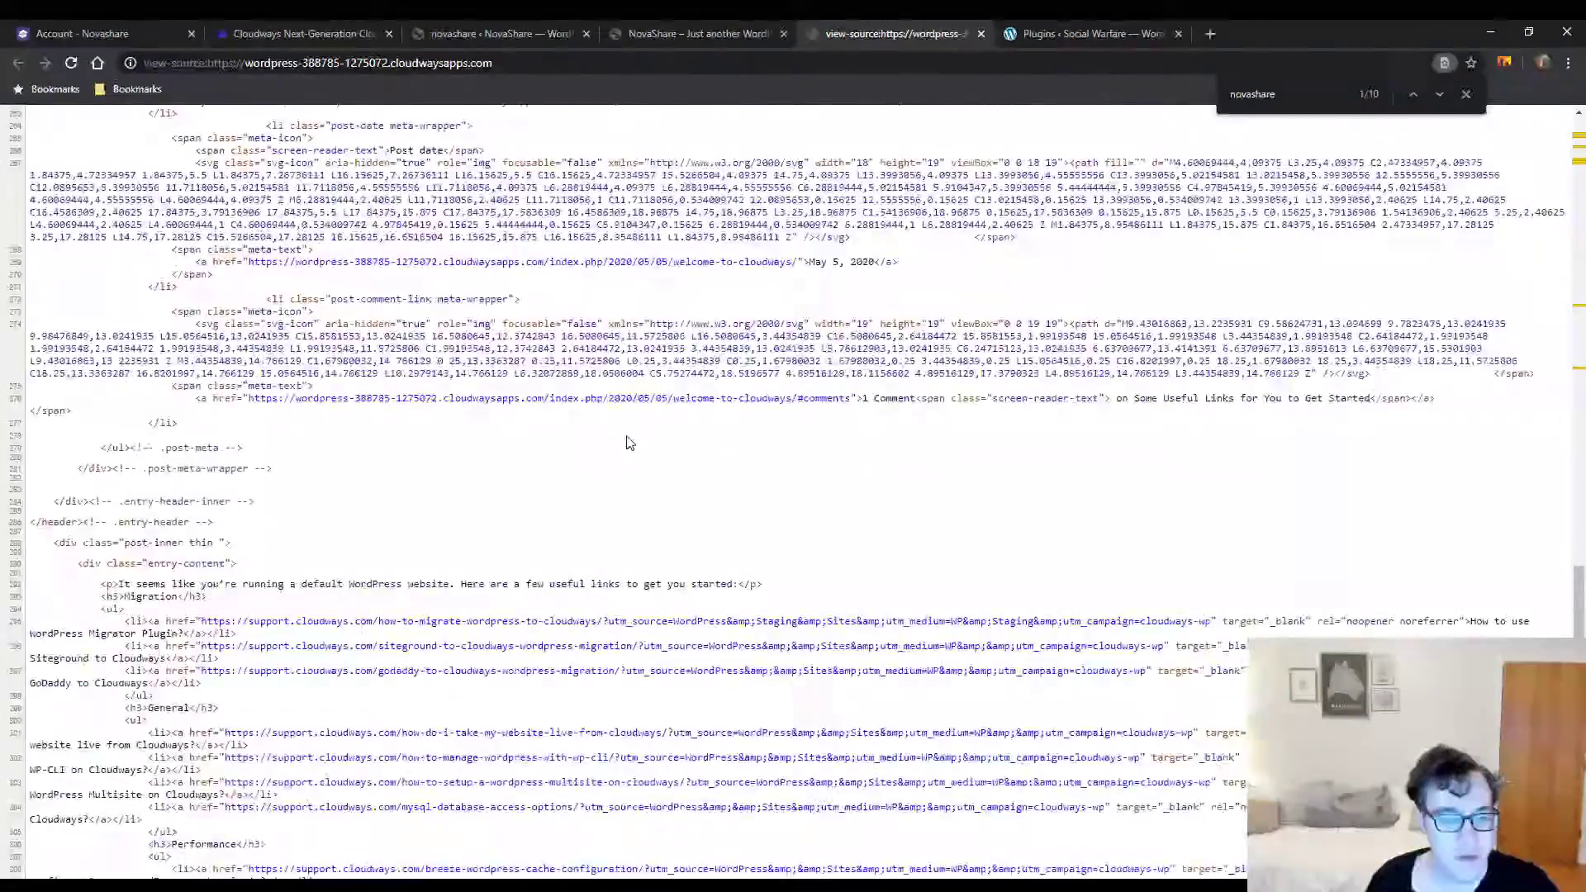
Compare the NovaShare settings with the page source and front page, ending on the Inline Content settings
click(497, 32)
scroll(578, 215, up, 4)
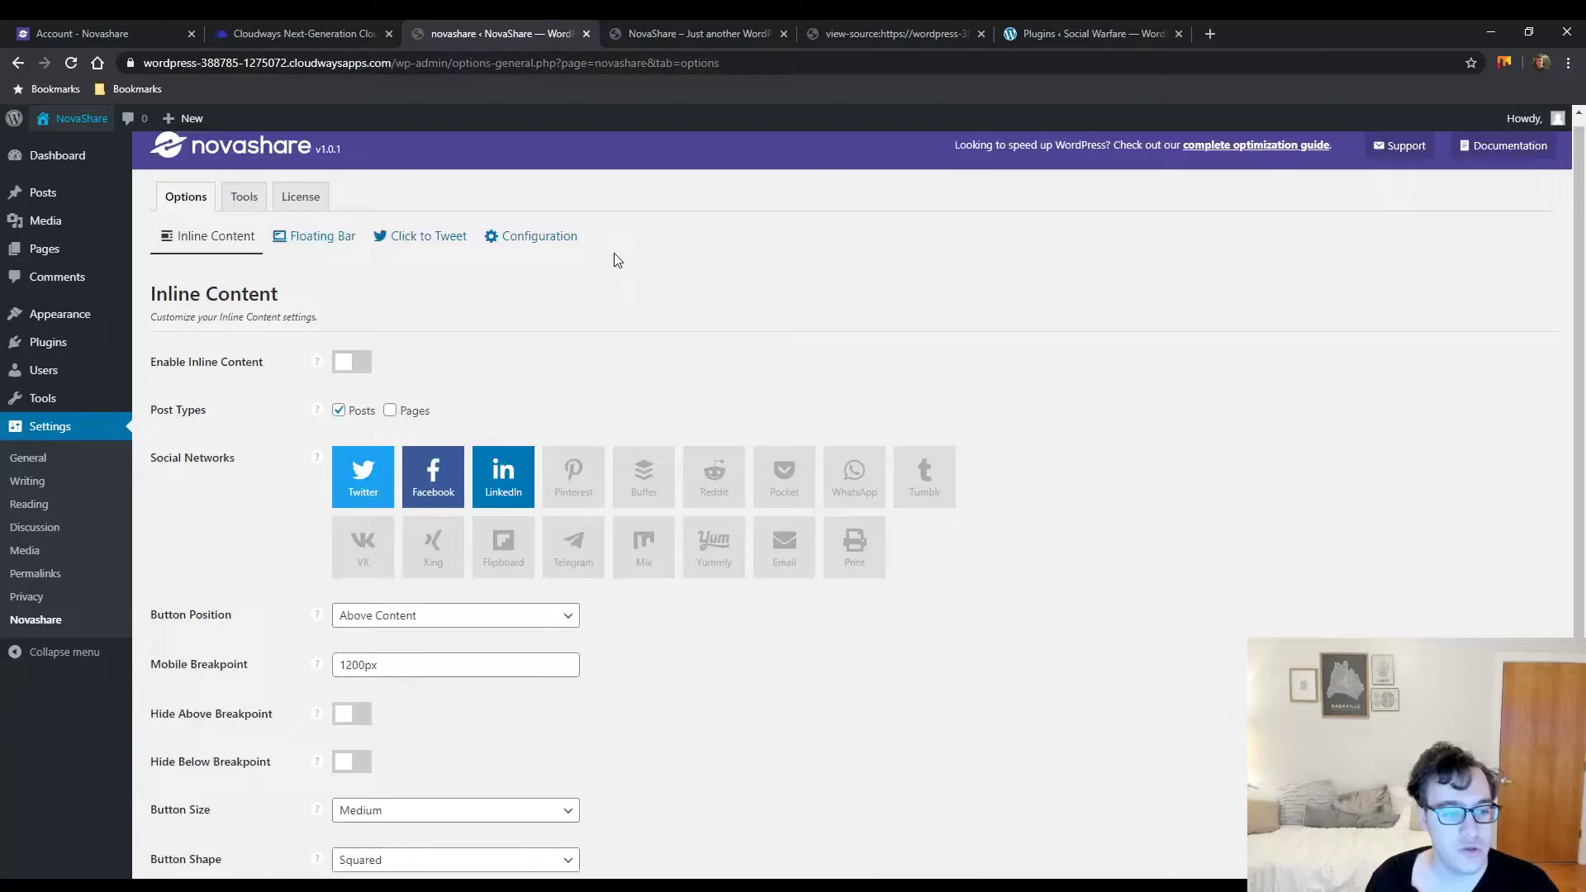
scroll(512, 317, down, 4)
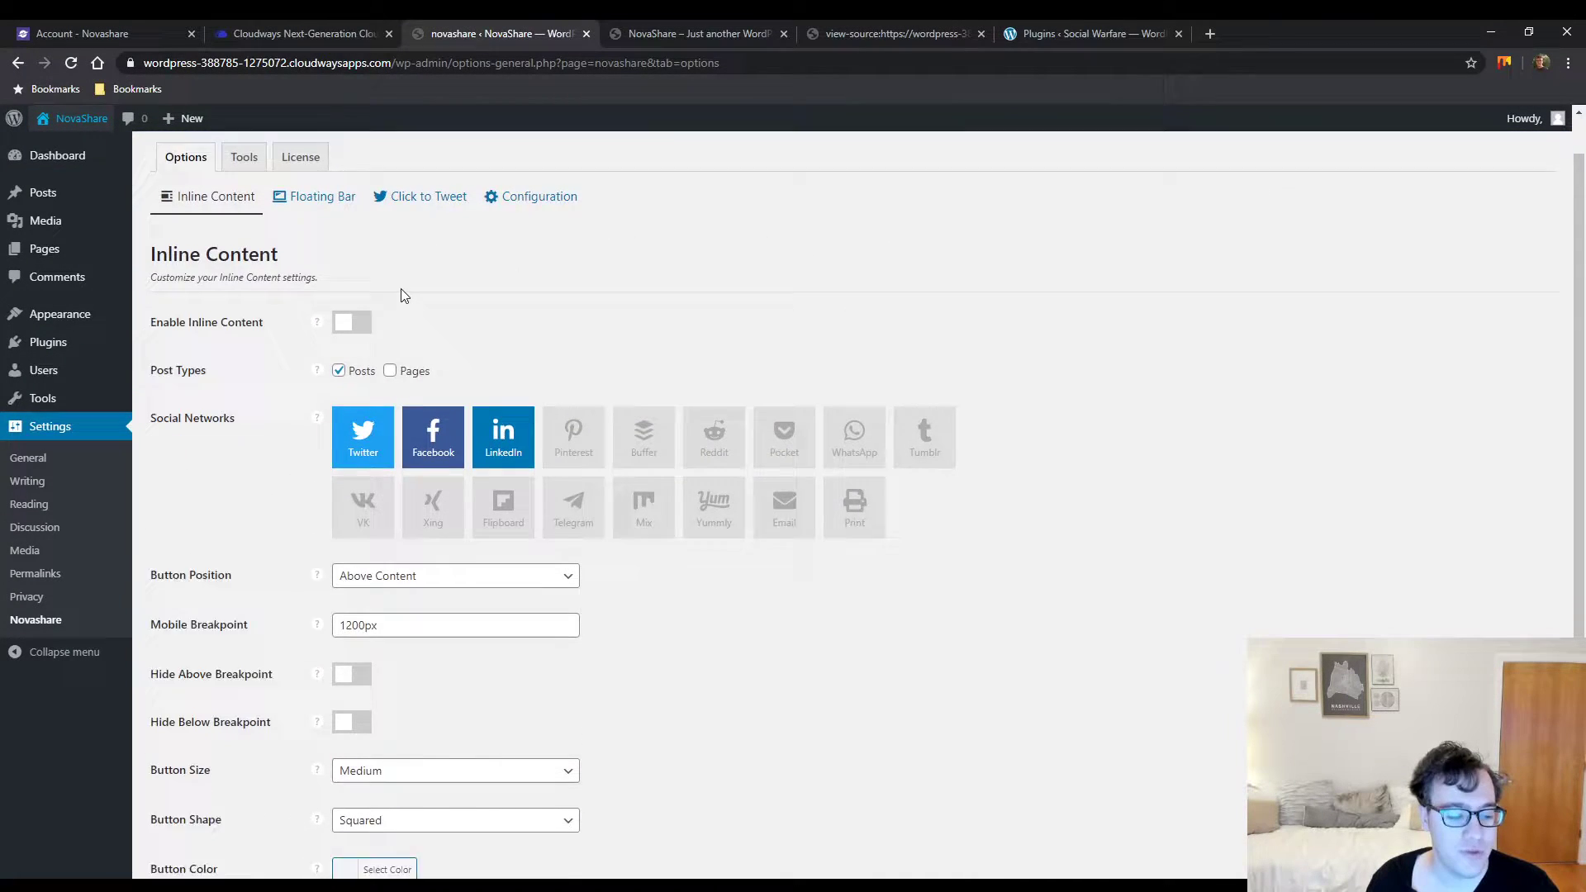
scroll(429, 348, up, 3)
scroll(429, 349, up, 1)
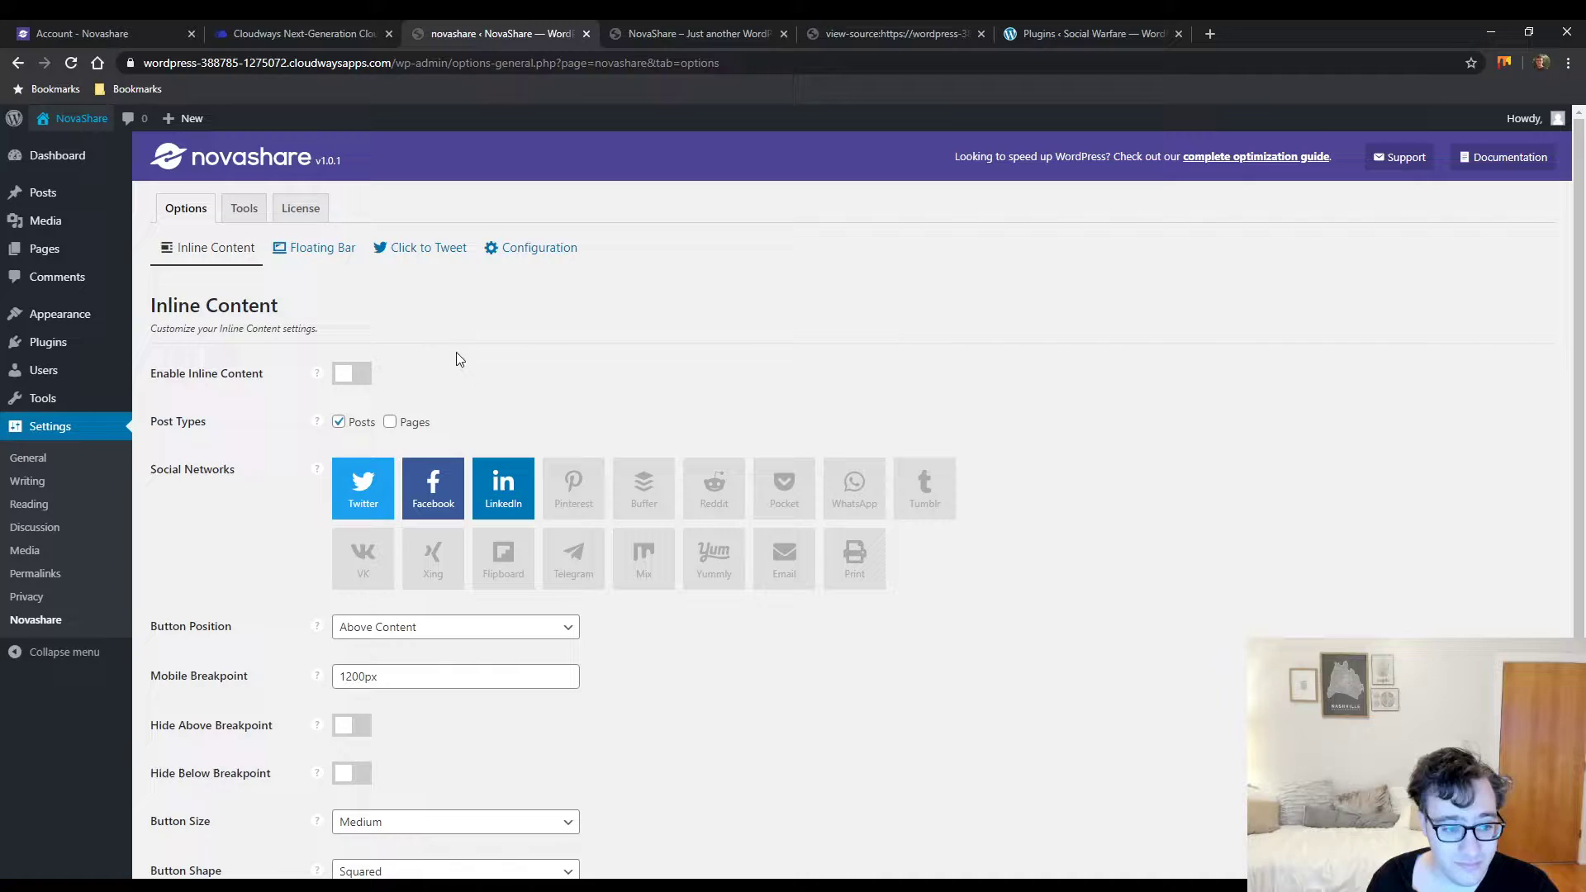
mouse_move(319, 374)
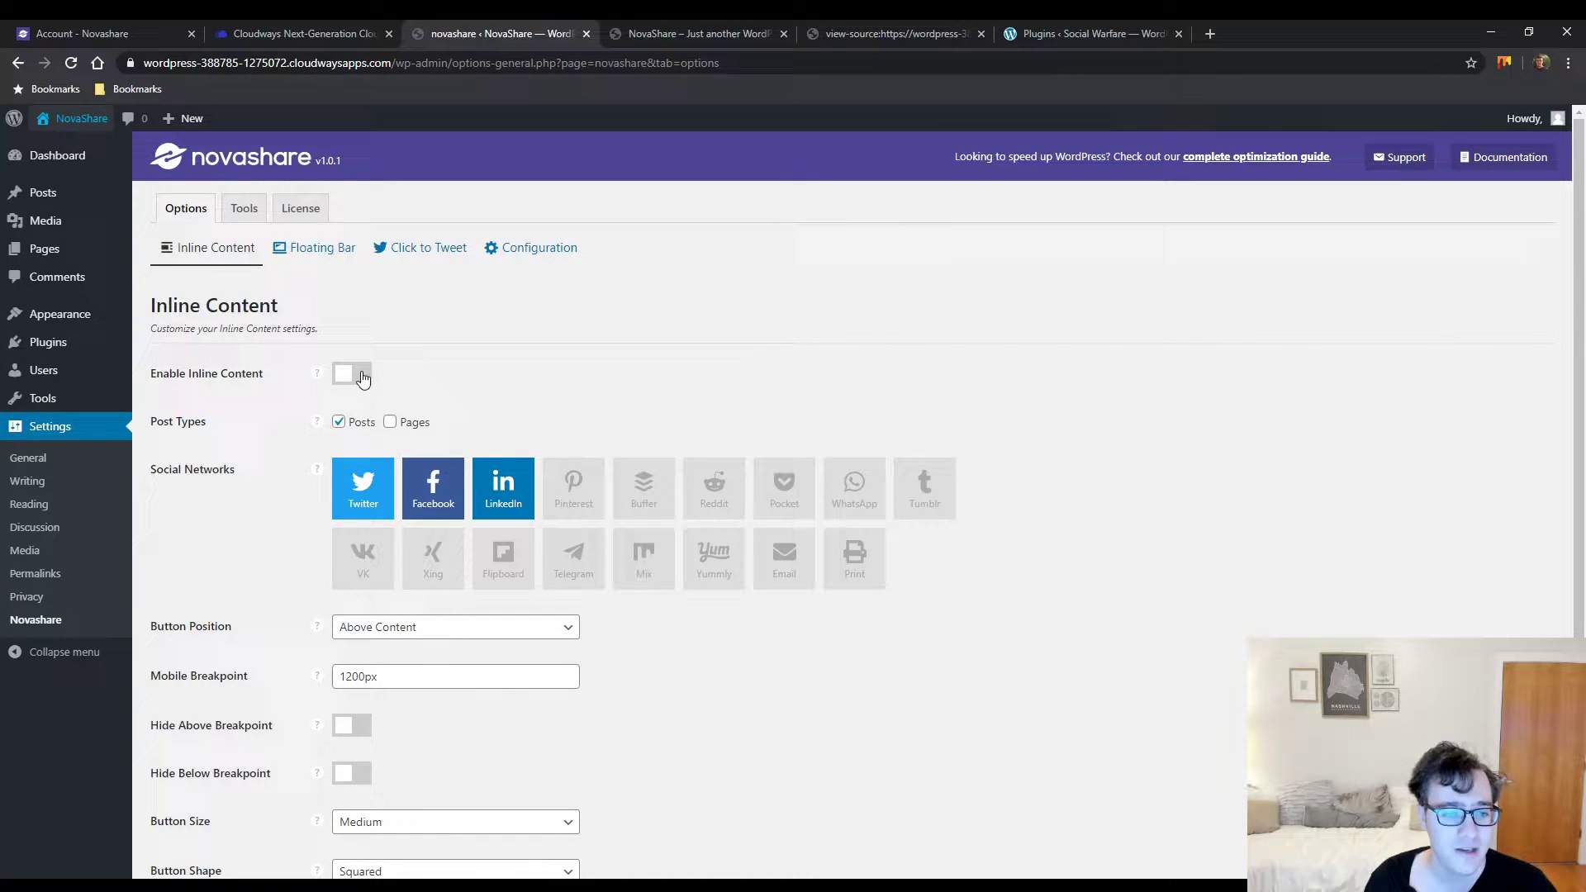
click(859, 37)
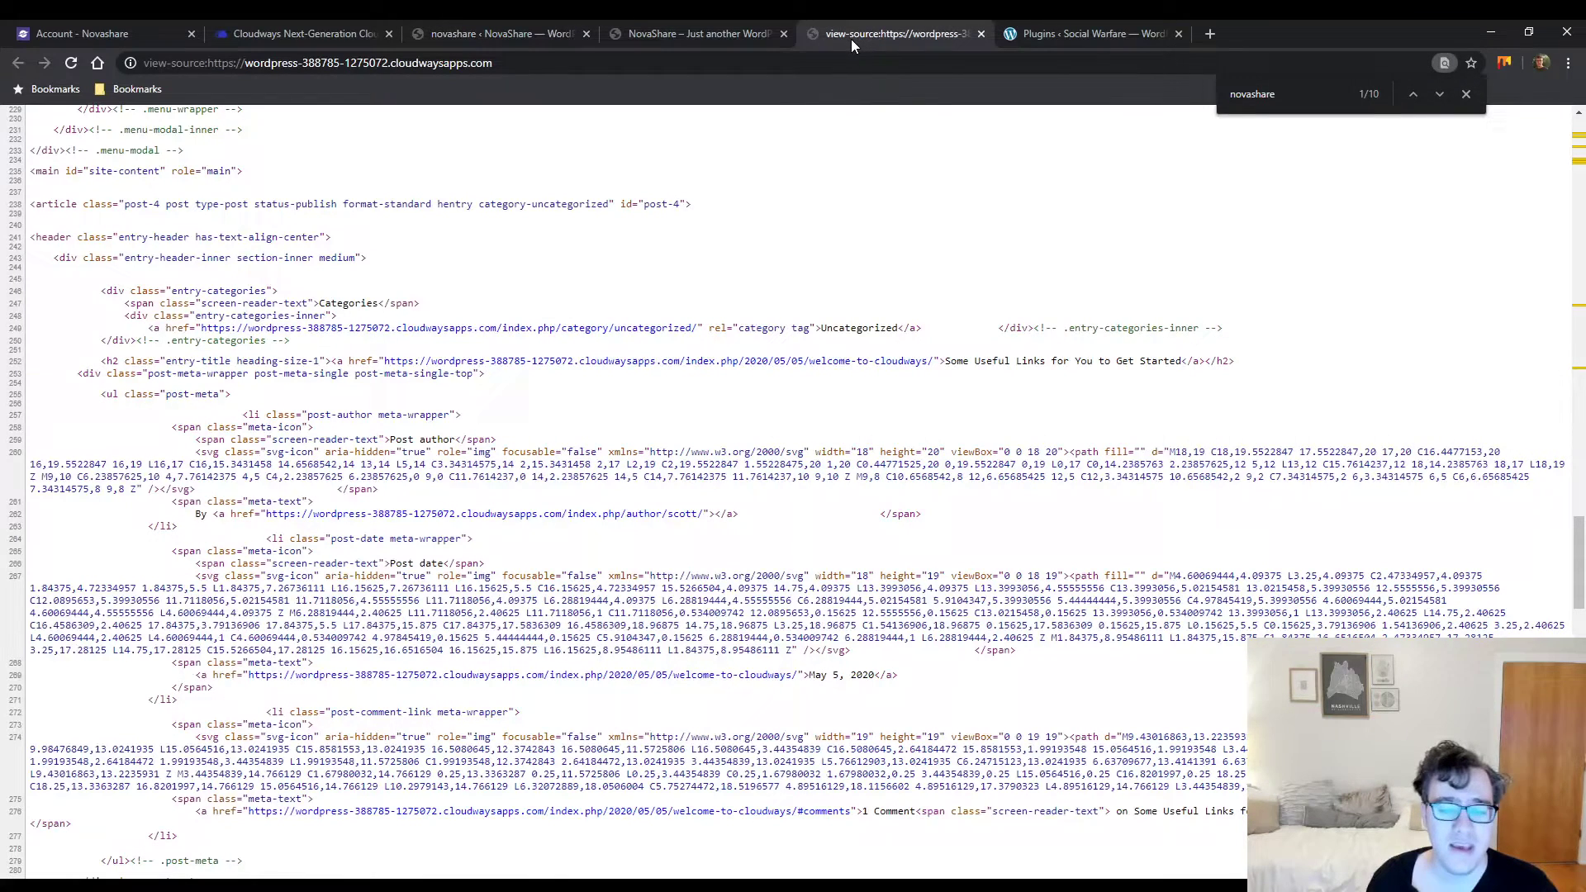
click(721, 41)
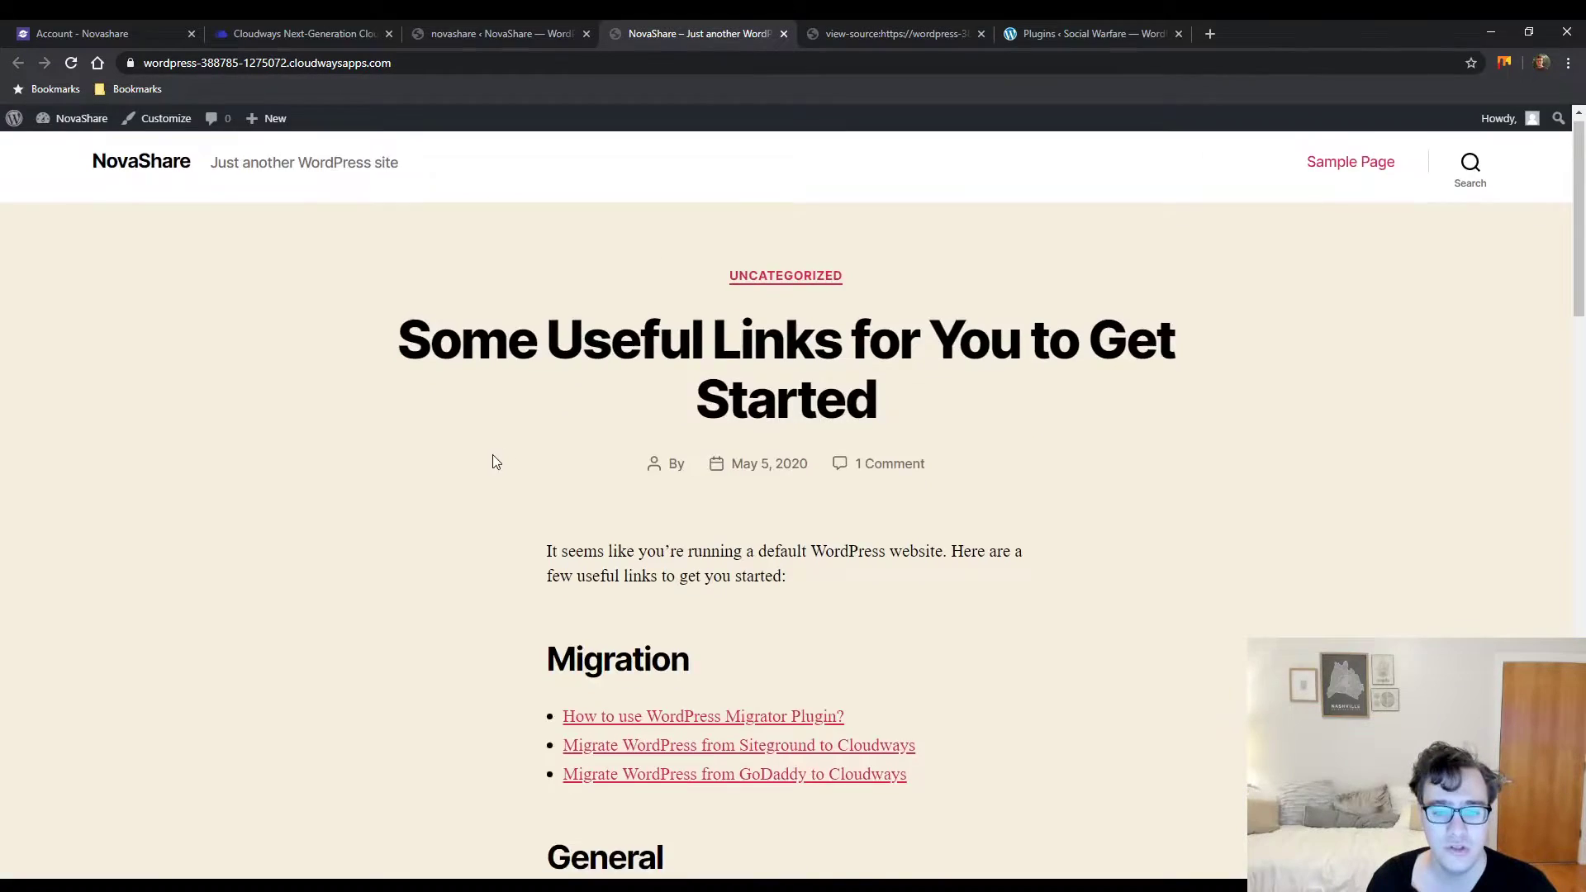
scroll(429, 413, down, 5)
scroll(360, 388, down, 15)
scroll(369, 548, up, 5)
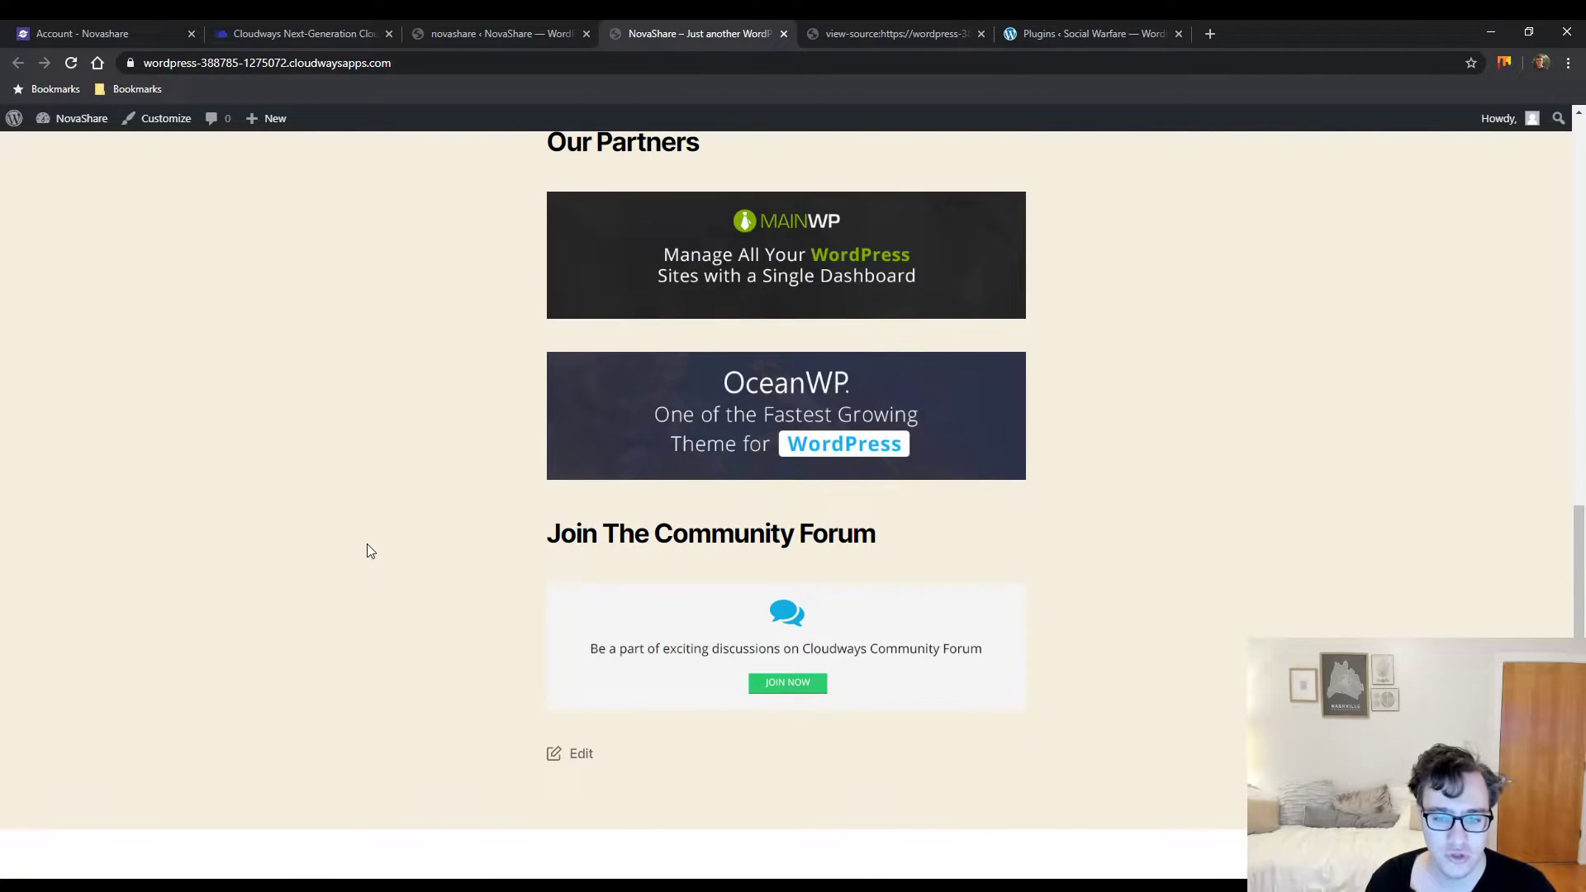
scroll(371, 533, up, 3)
click(524, 48)
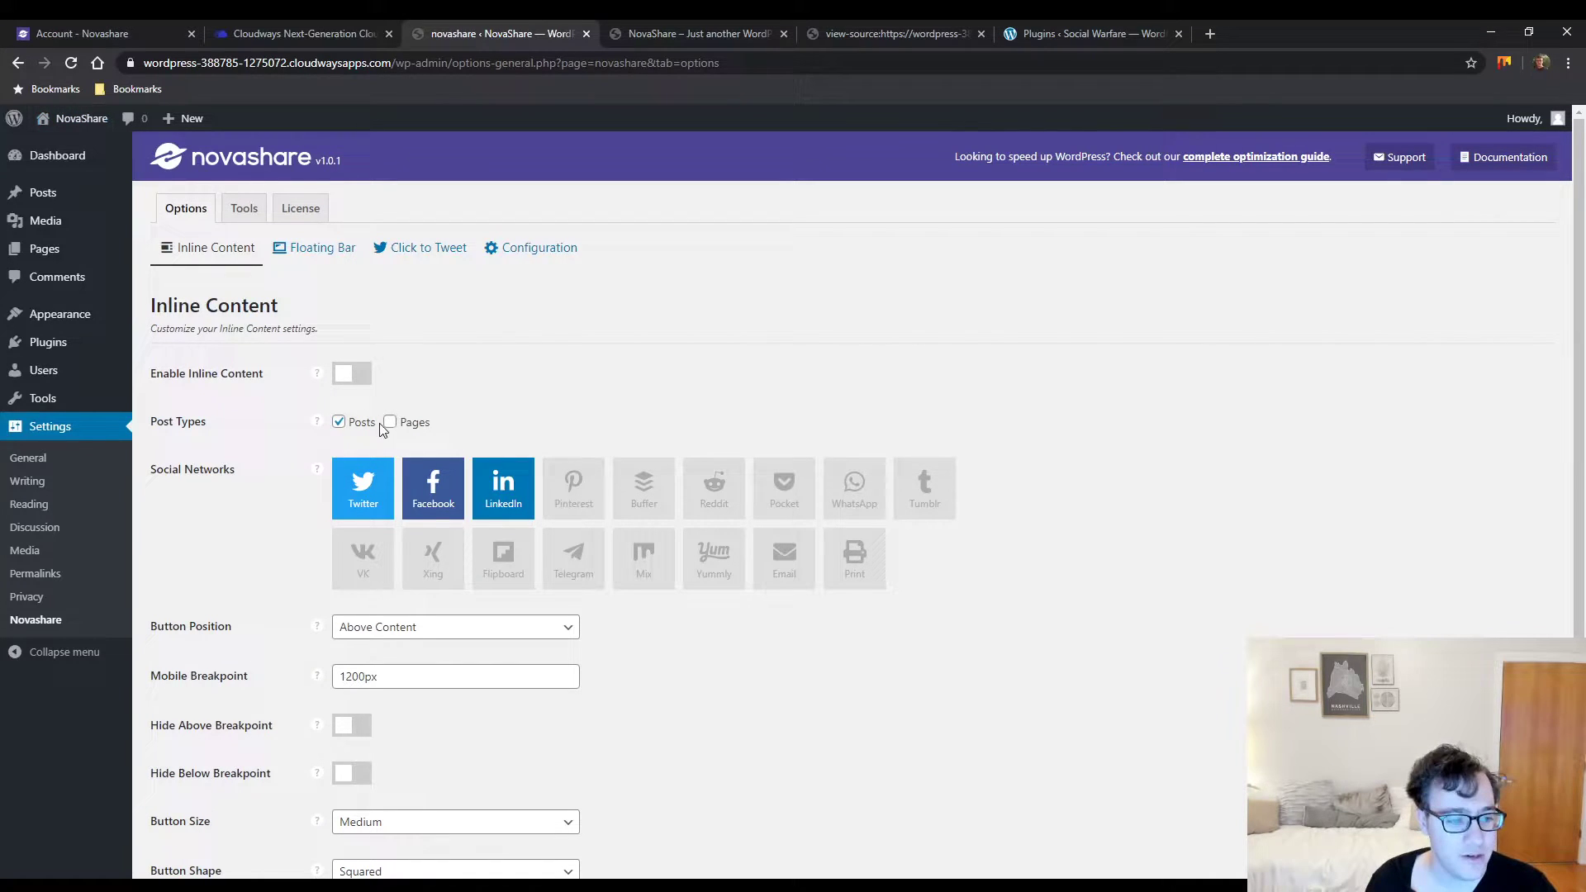
Switch on Enable Inline Content and move the Facebook tile before Twitter in Social Networks
click(353, 378)
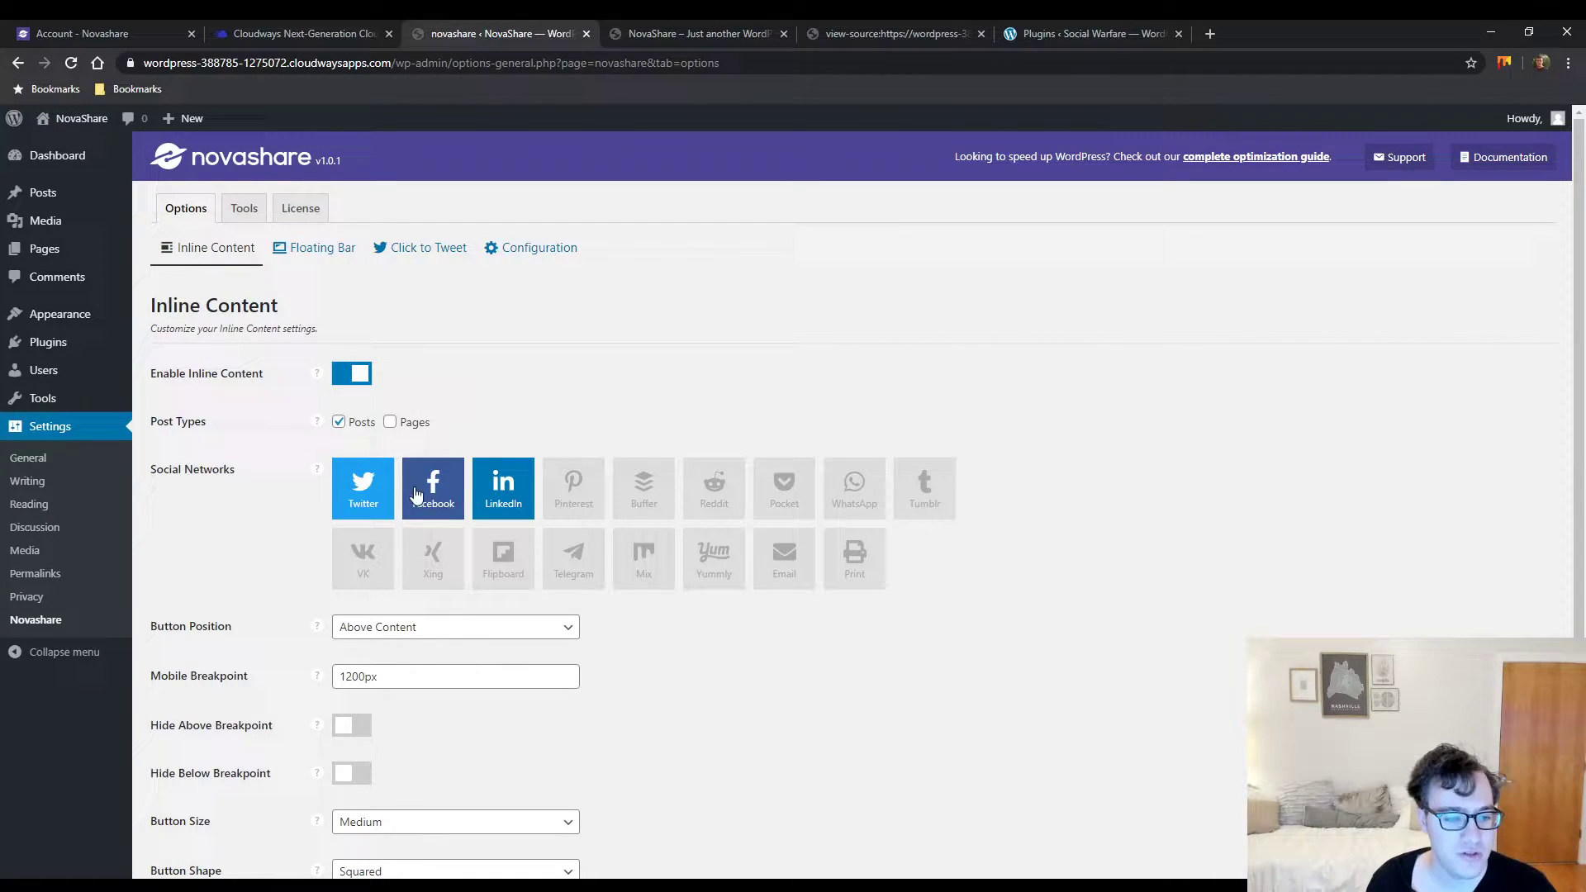
drag(420, 494, 364, 489)
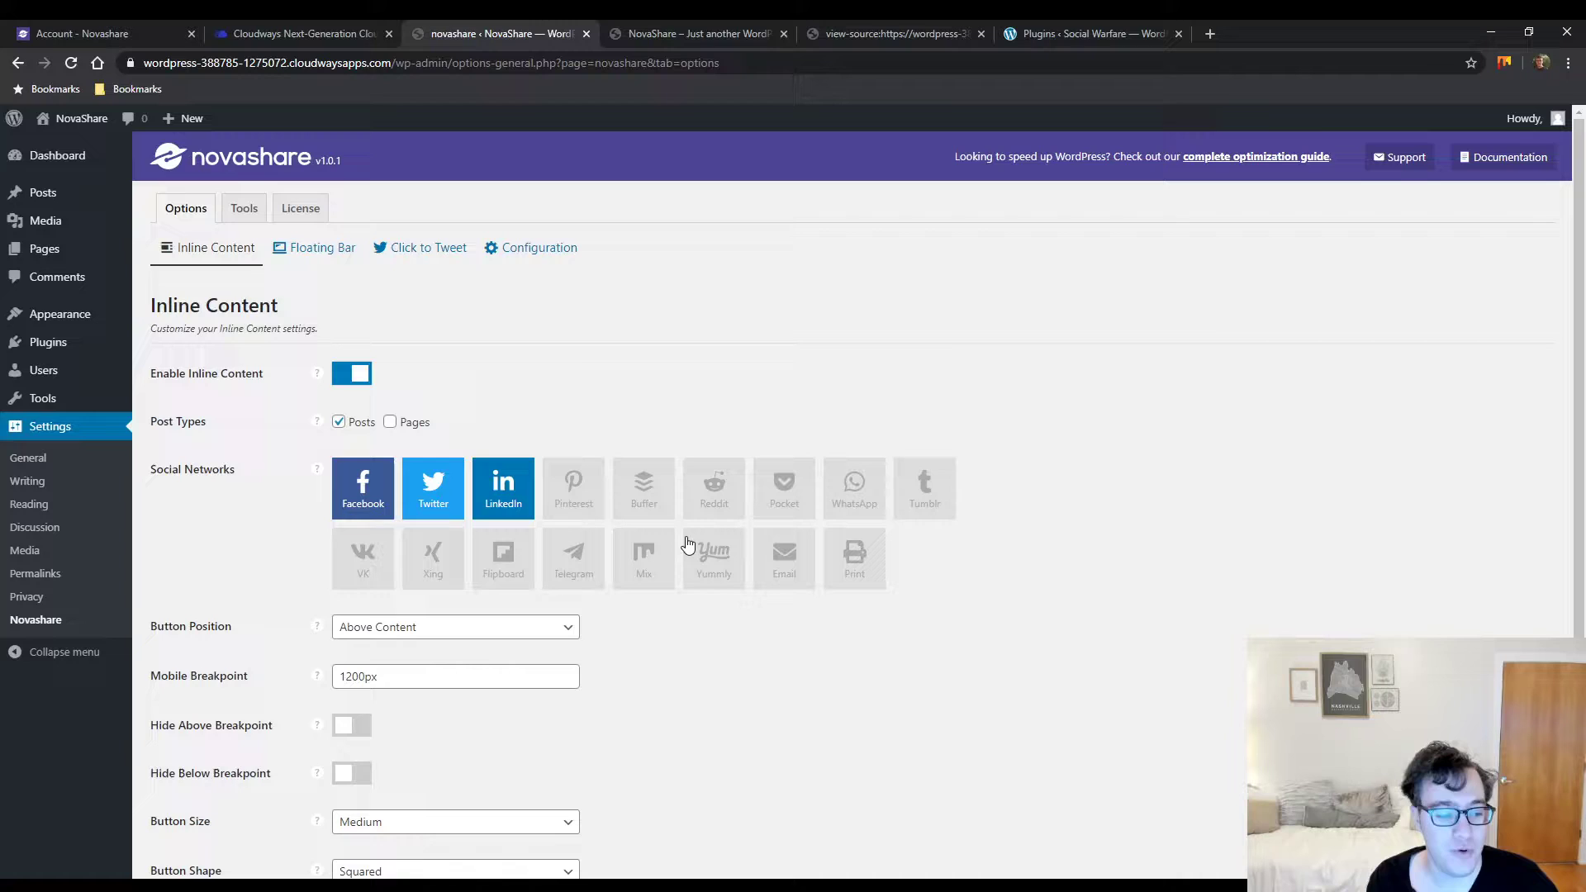
Save the Inline Content settings and check the share buttons on the test post
scroll(687, 545, down, 5)
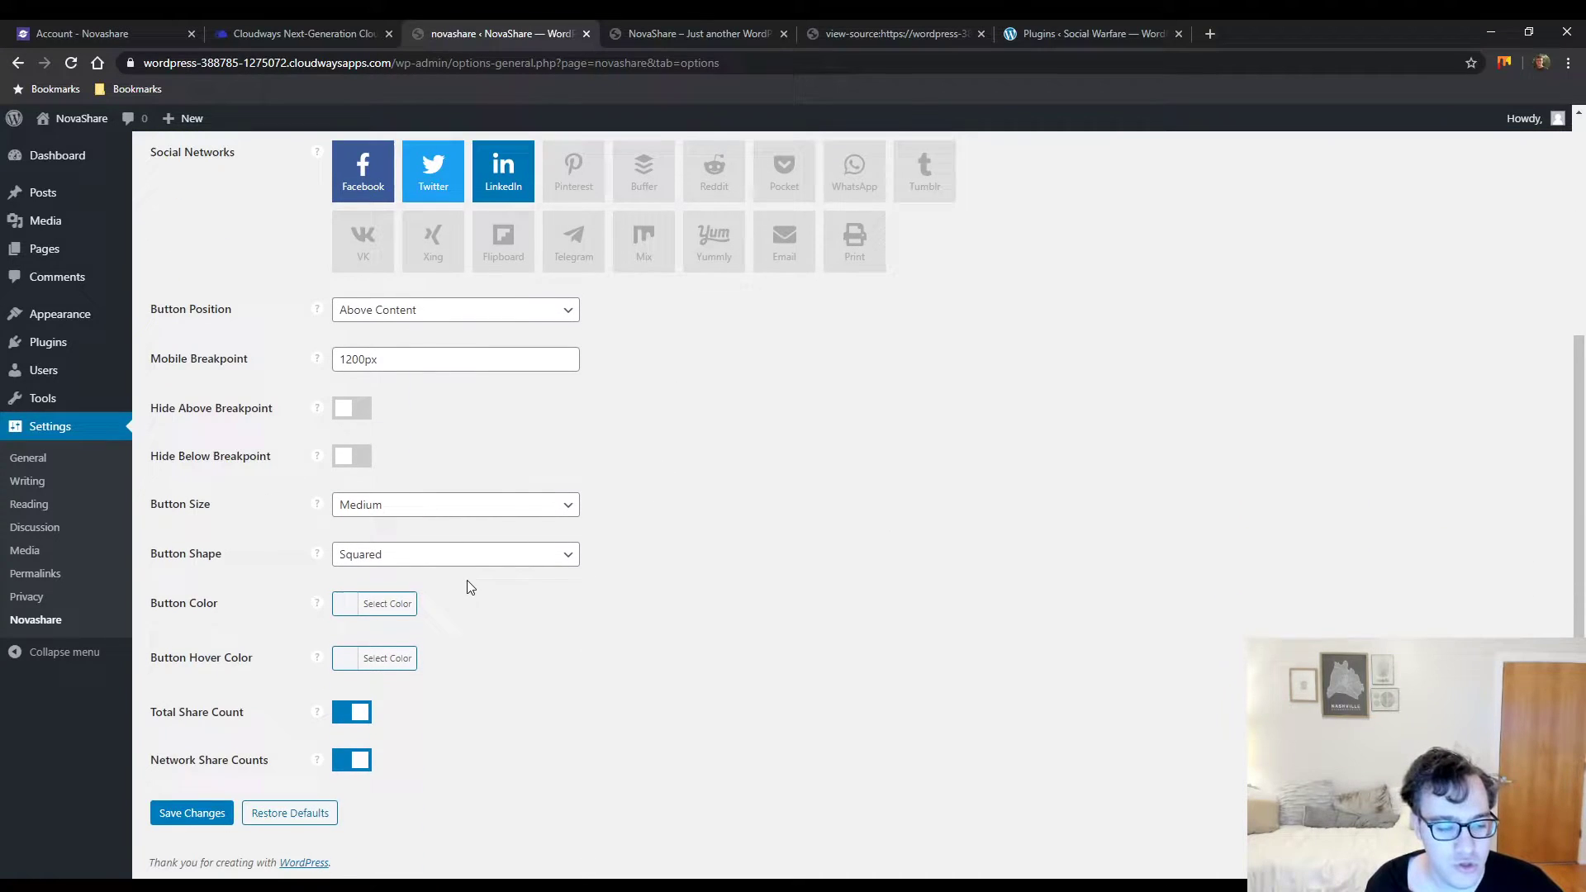
click(211, 813)
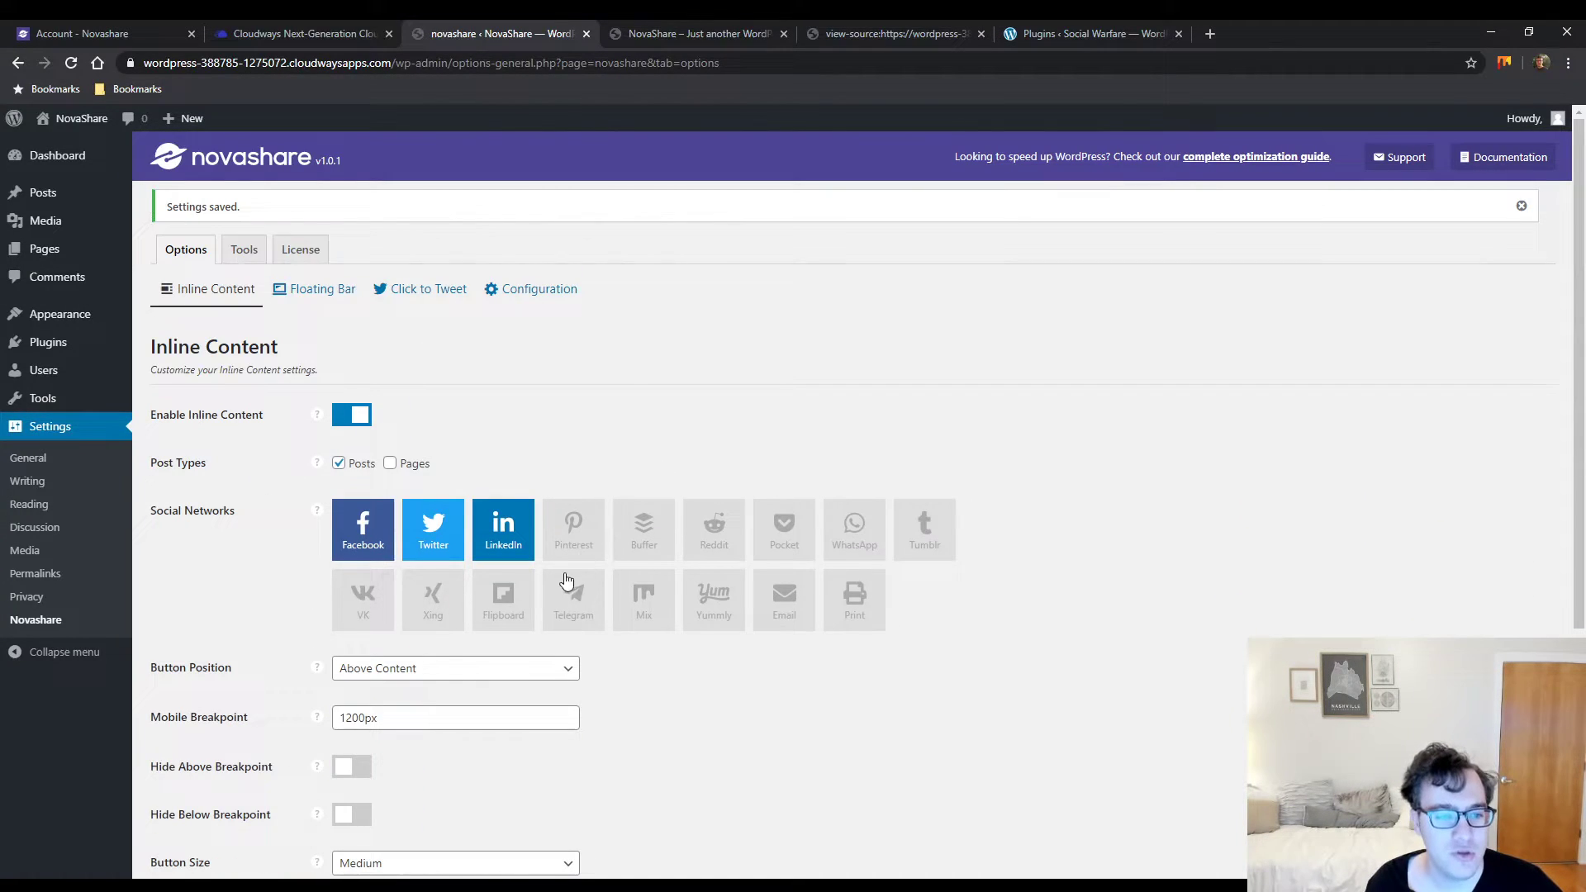
click(657, 33)
scroll(506, 337, up, 15)
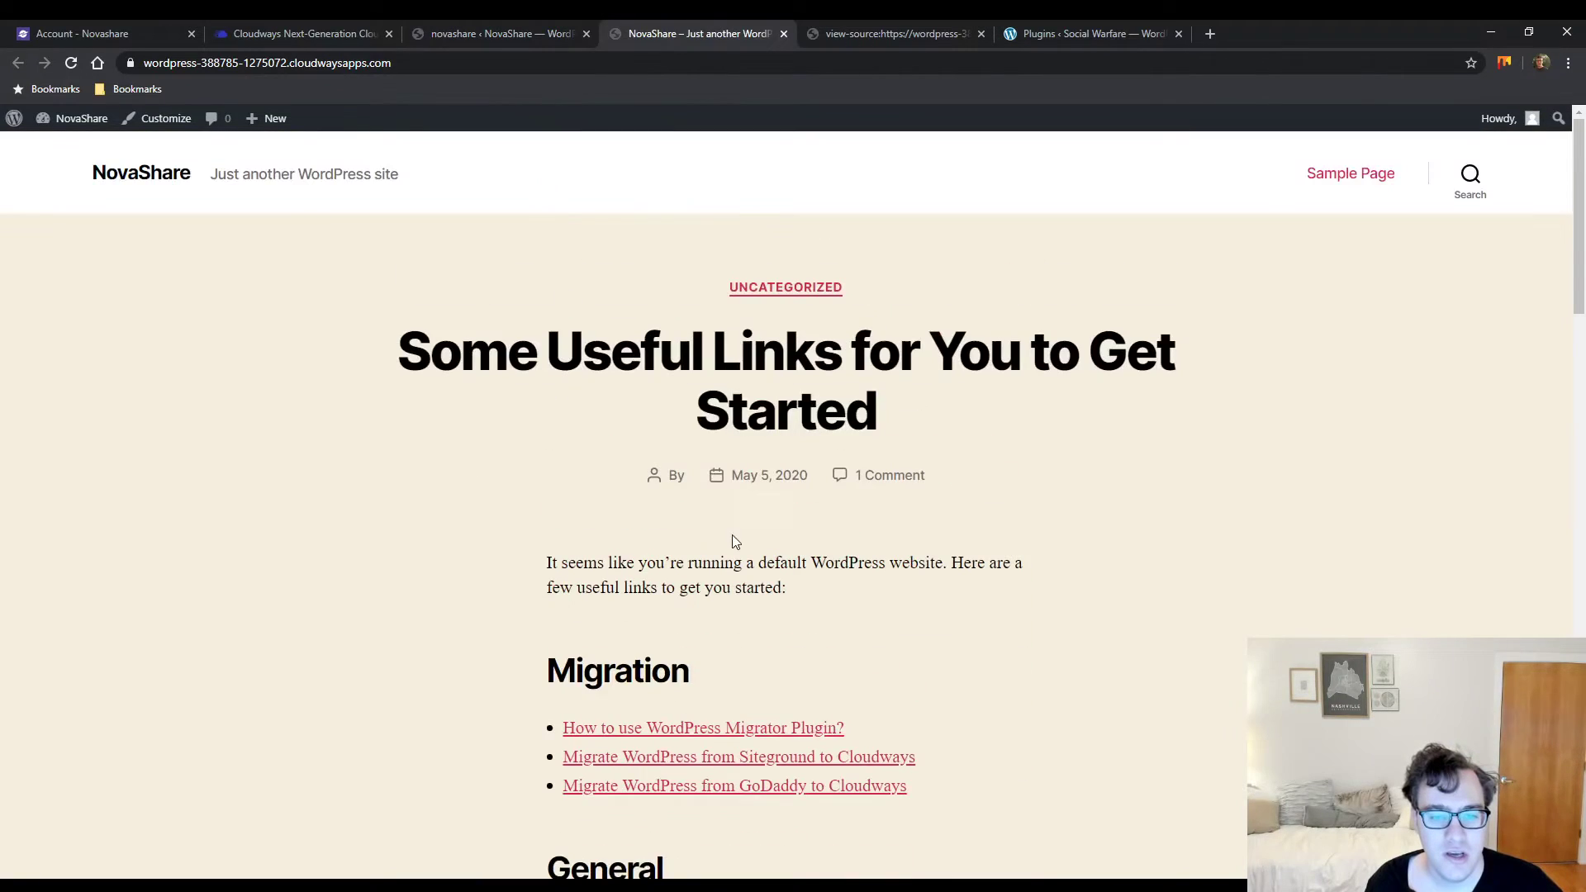
click(808, 399)
scroll(523, 548, down, 3)
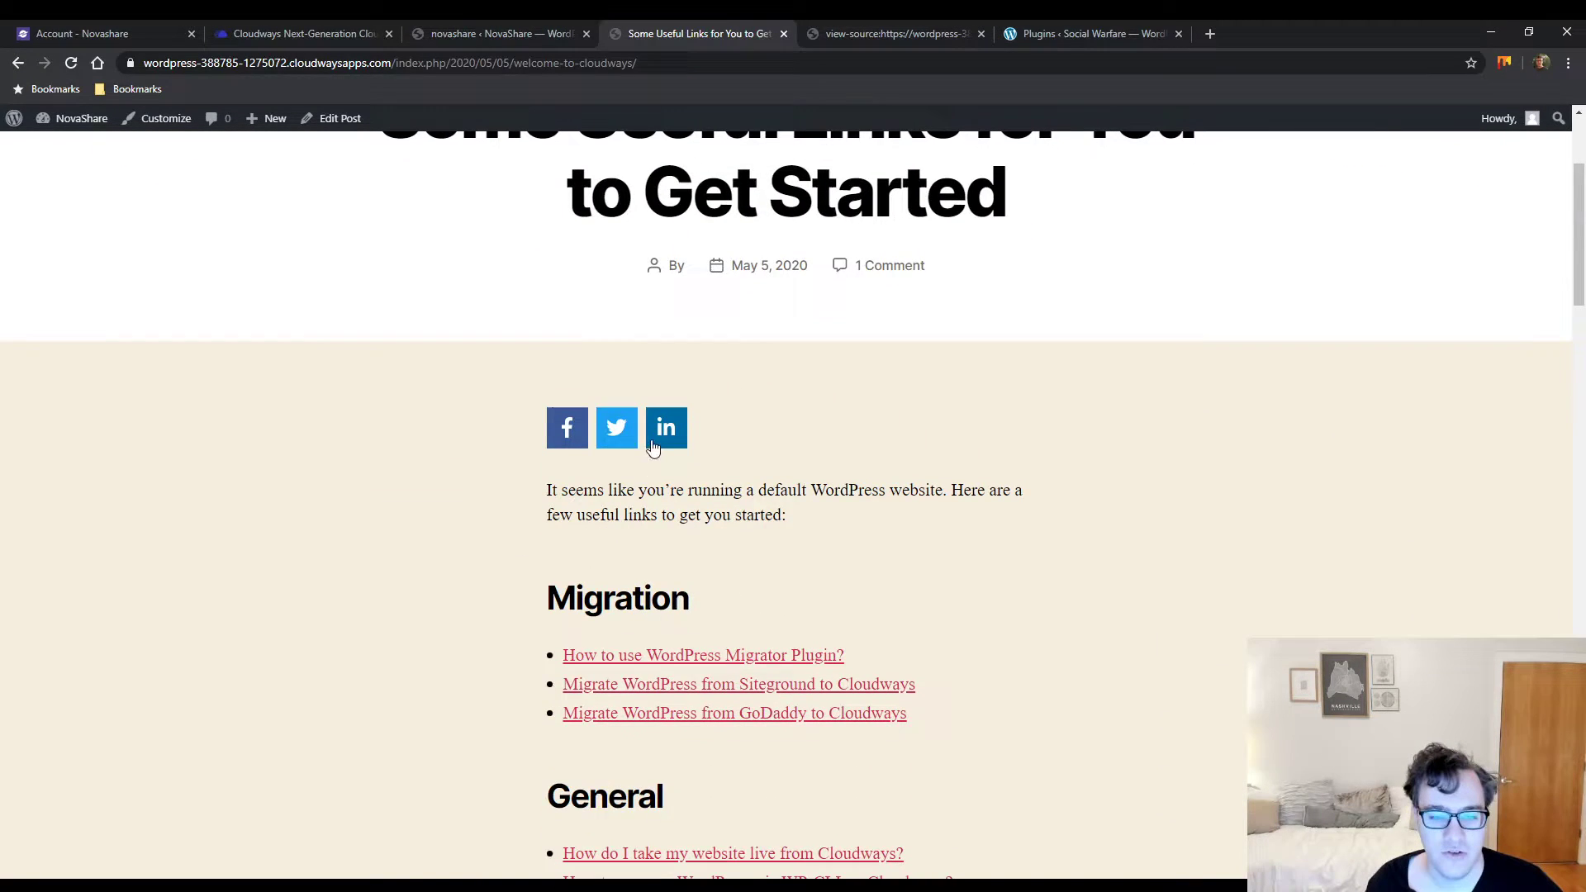
click(534, 34)
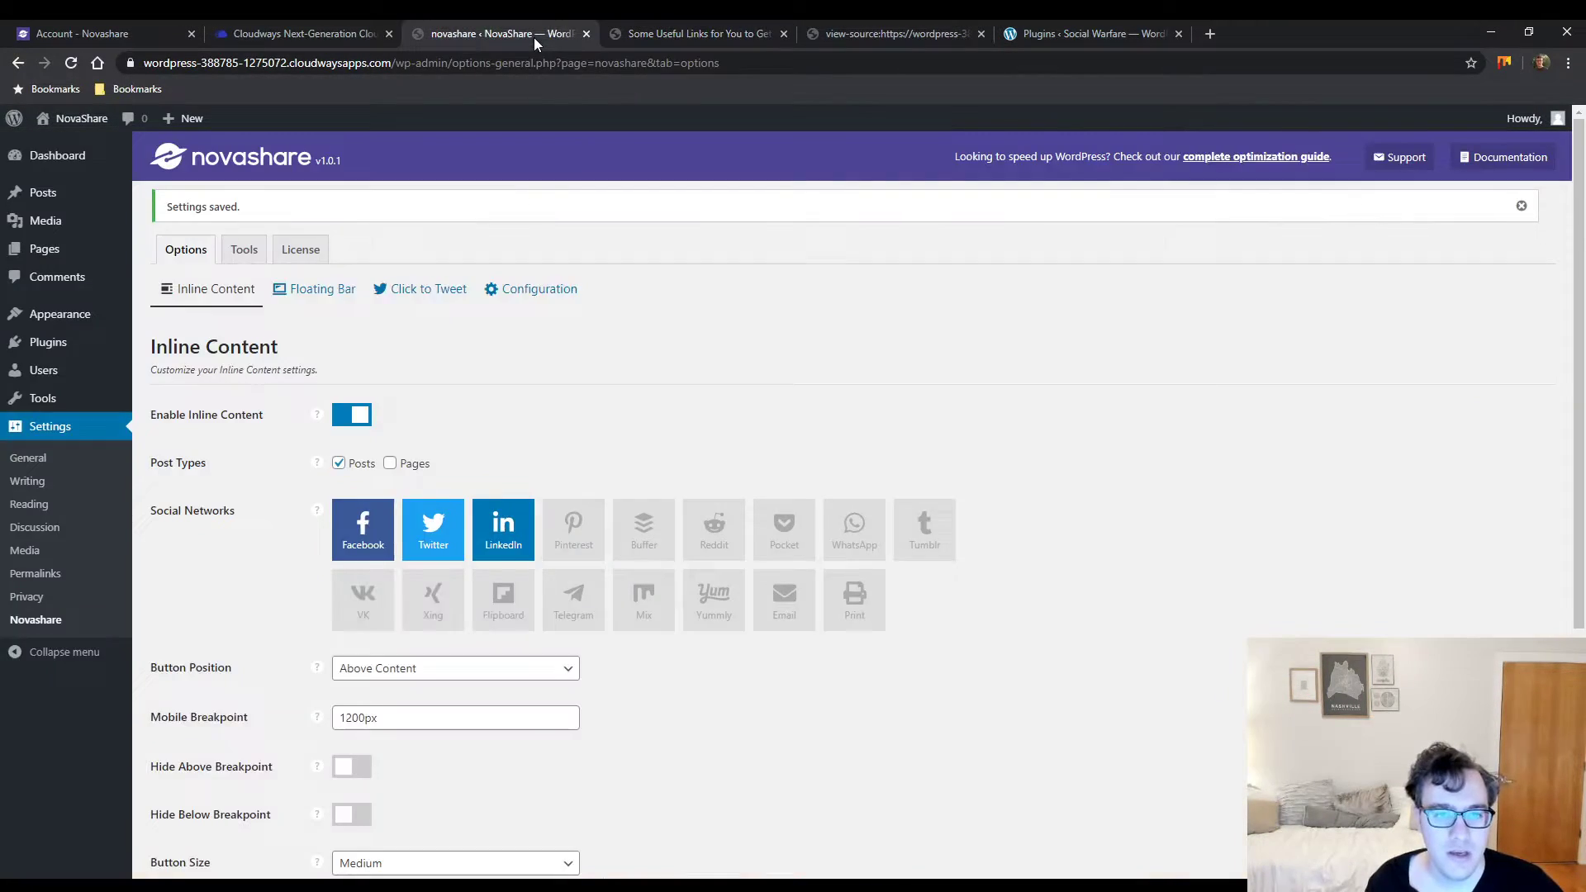
Add Pinterest to the inline share networks and save, keeping the 1200px mobile breakpoint
click(593, 539)
click(661, 539)
click(669, 547)
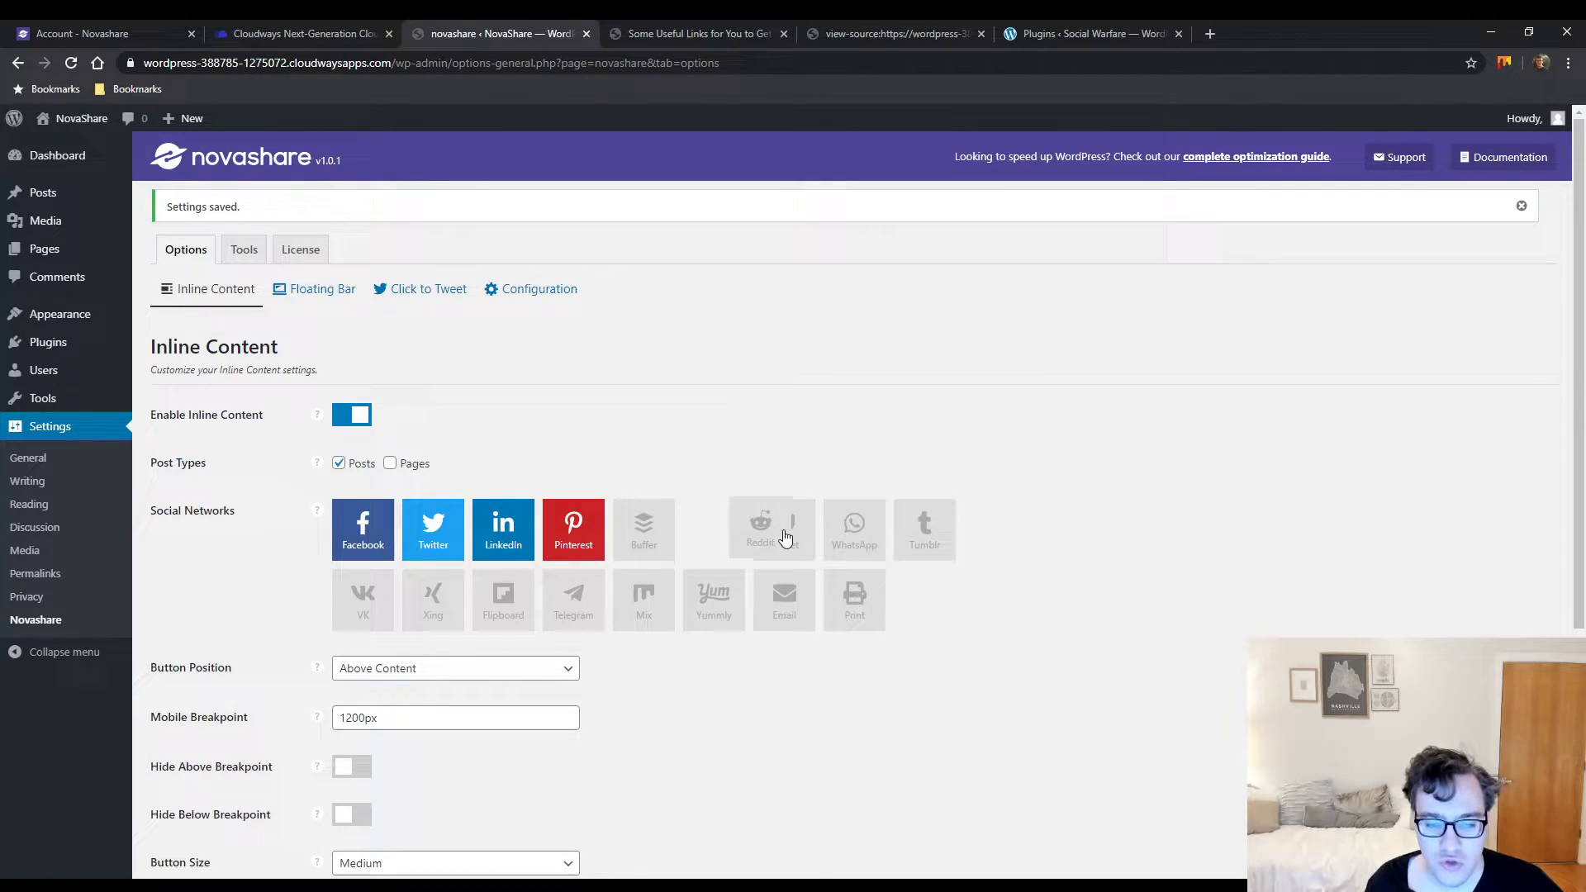
scroll(685, 588, down, 3)
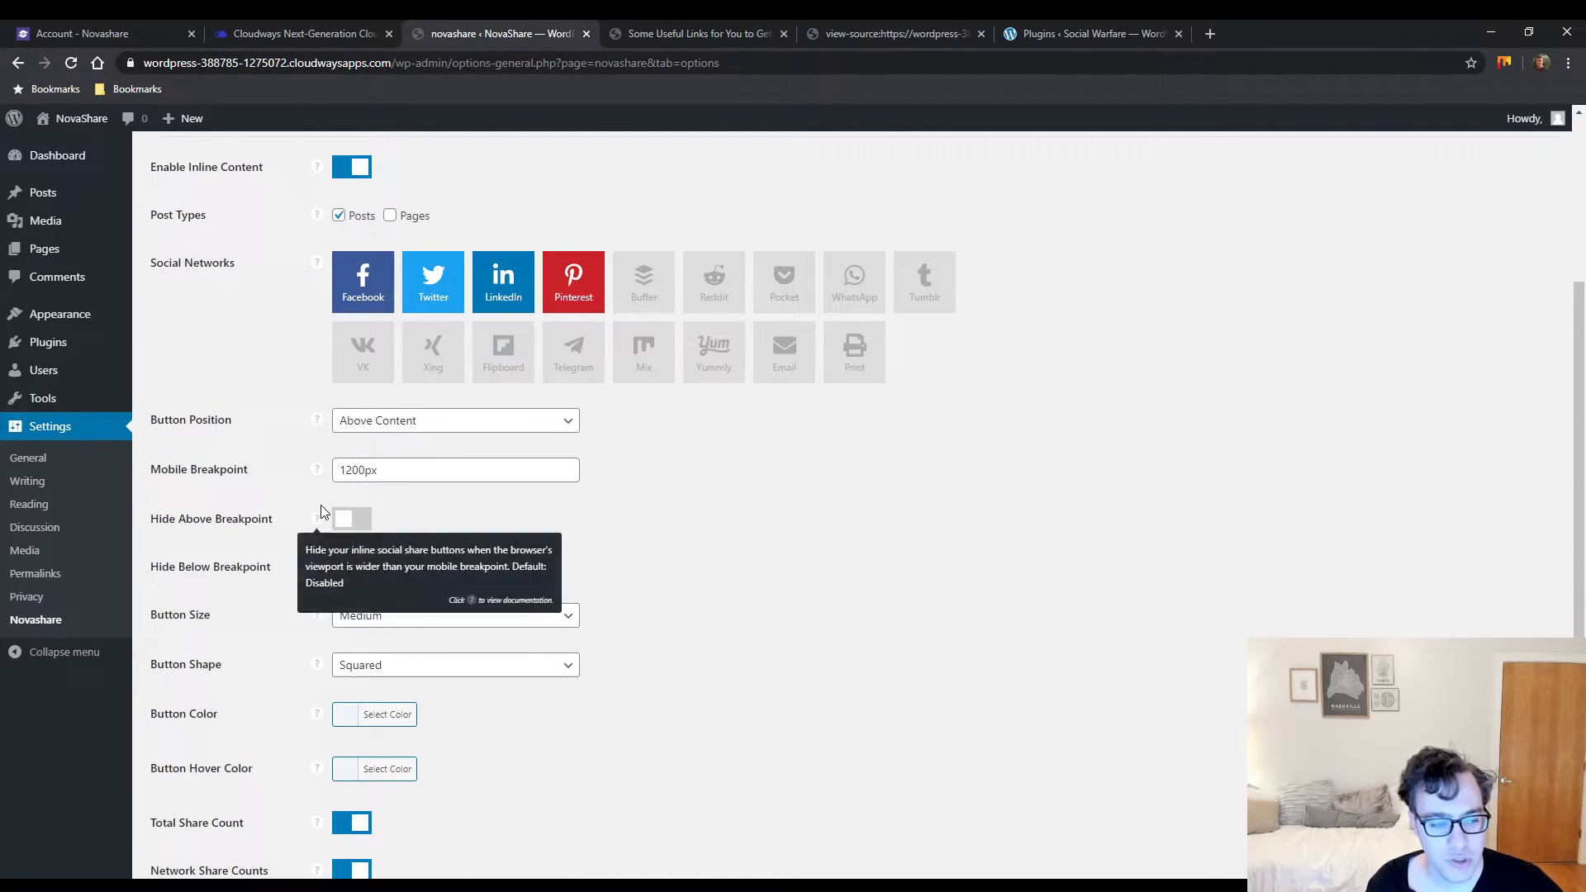
mouse_move(322, 473)
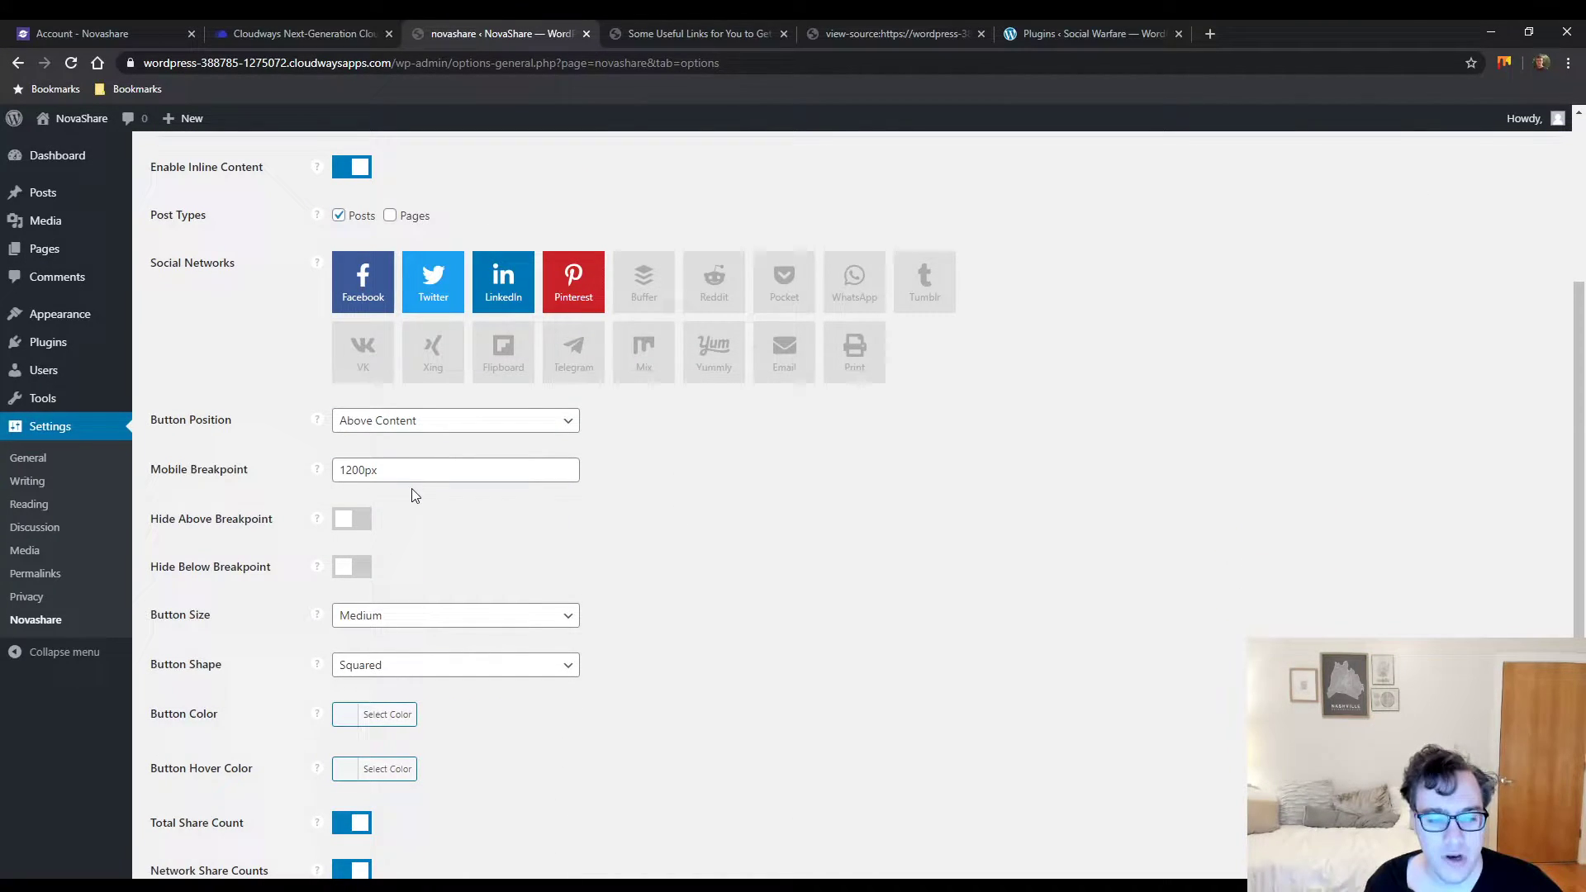
click(501, 470)
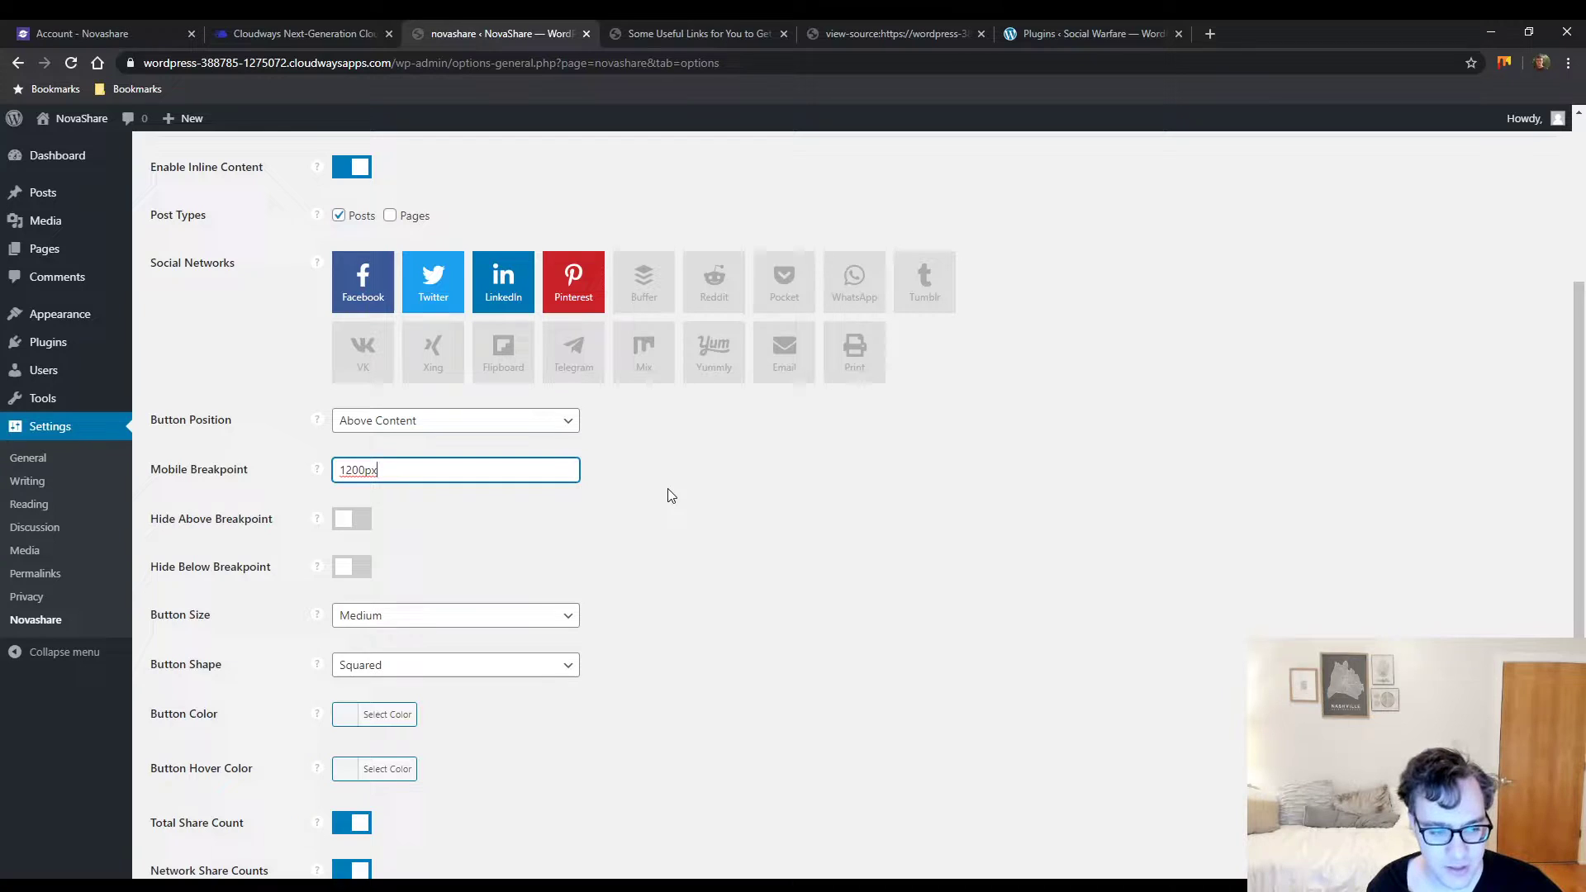
scroll(617, 495, down, 2)
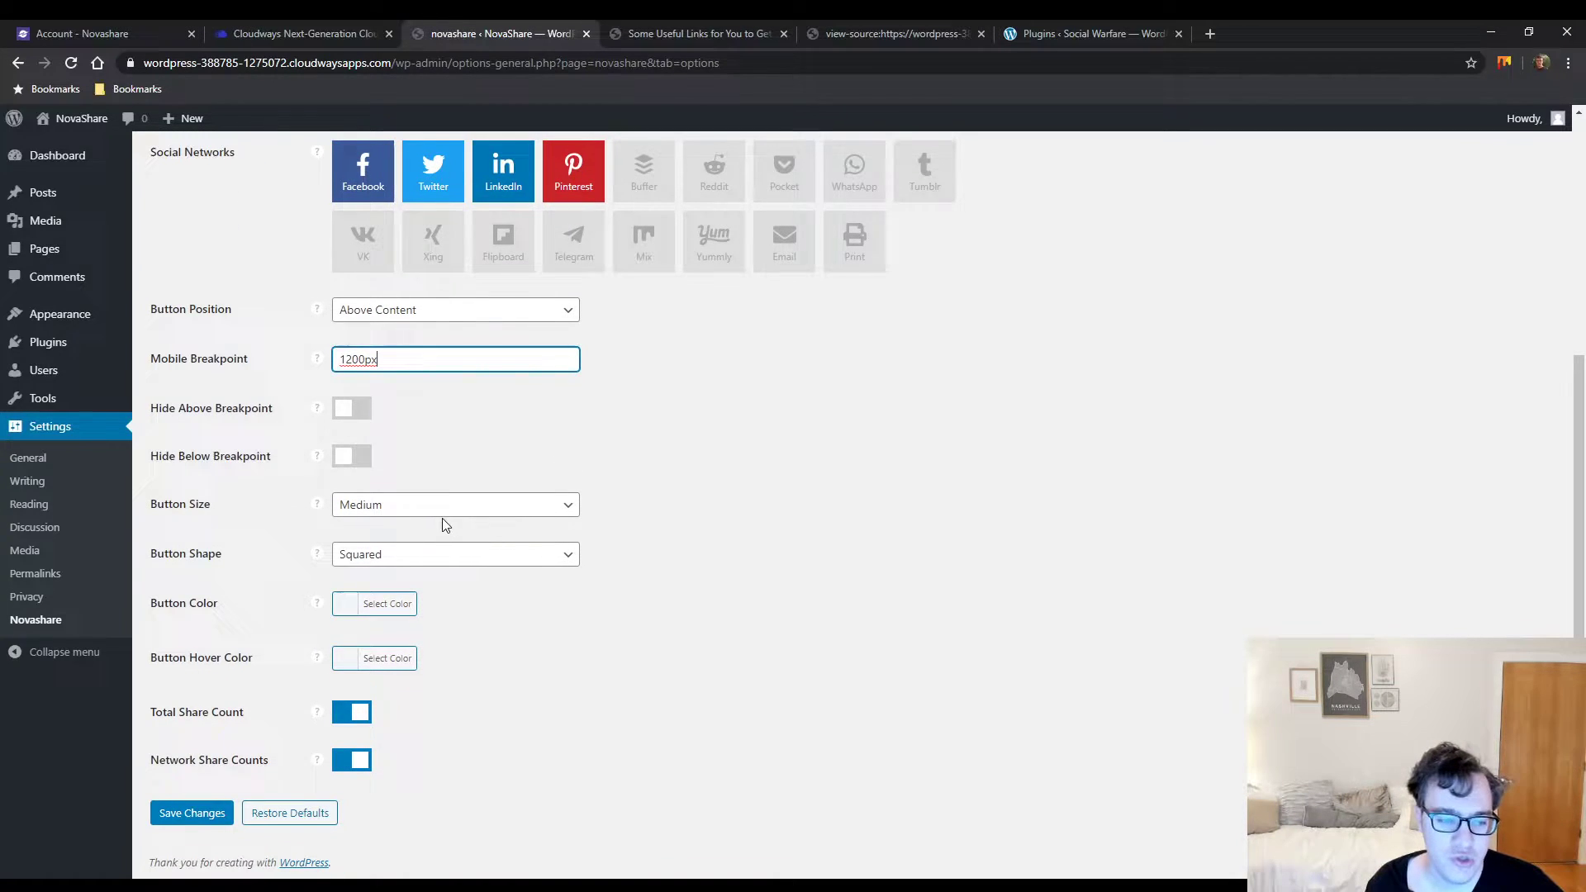
key(Return)
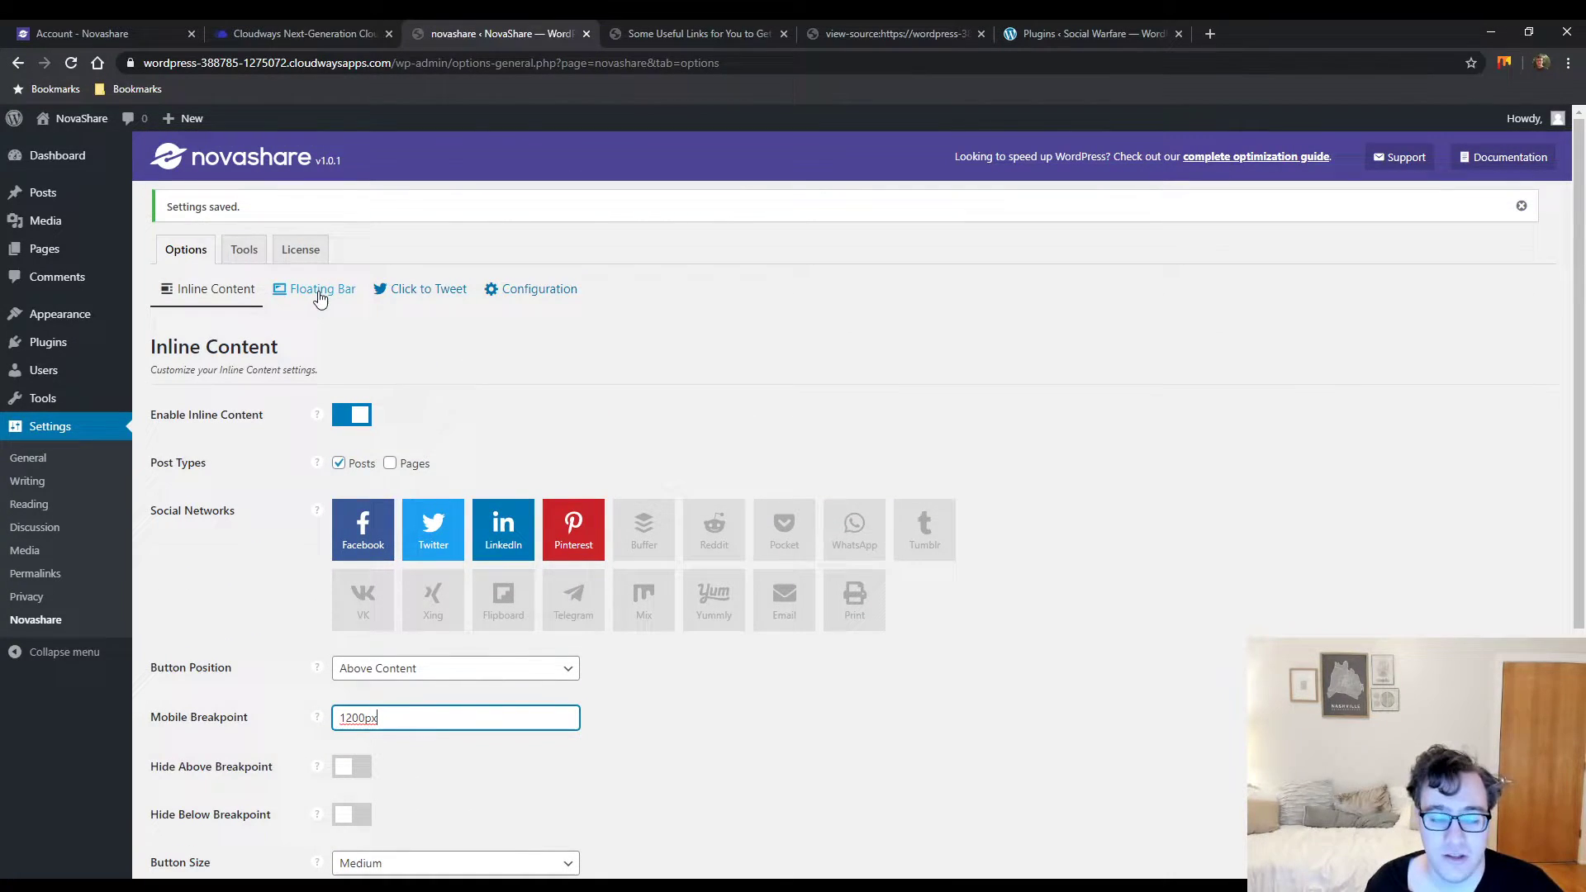
Switch on Hide Above Breakpoint with the Mobile Breakpoint left at 1200px
scroll(376, 488, down, 3)
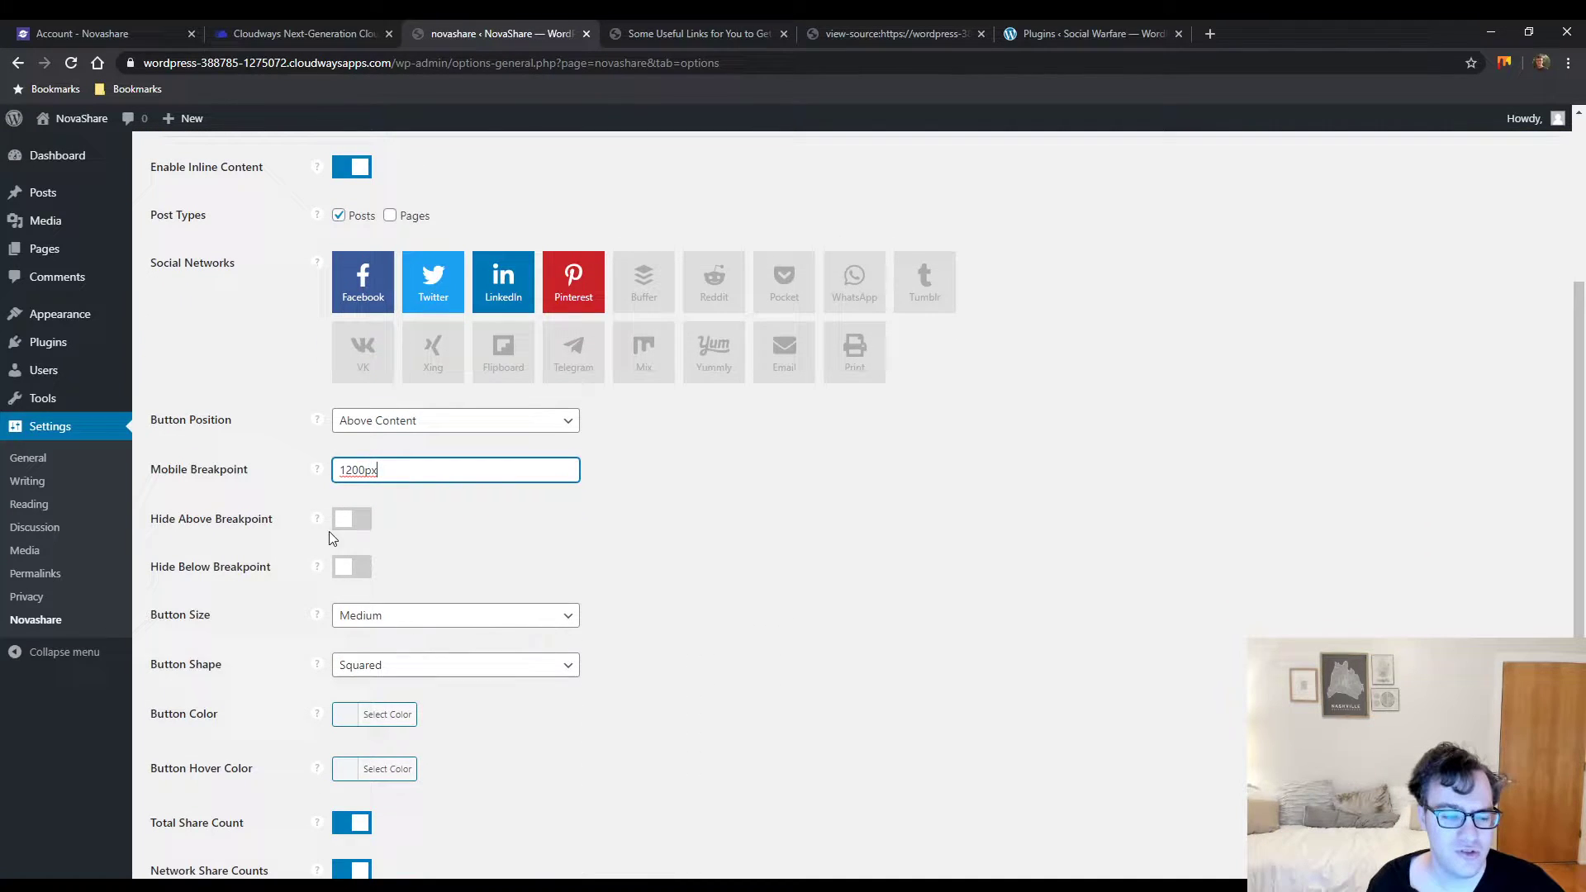
mouse_move(322, 522)
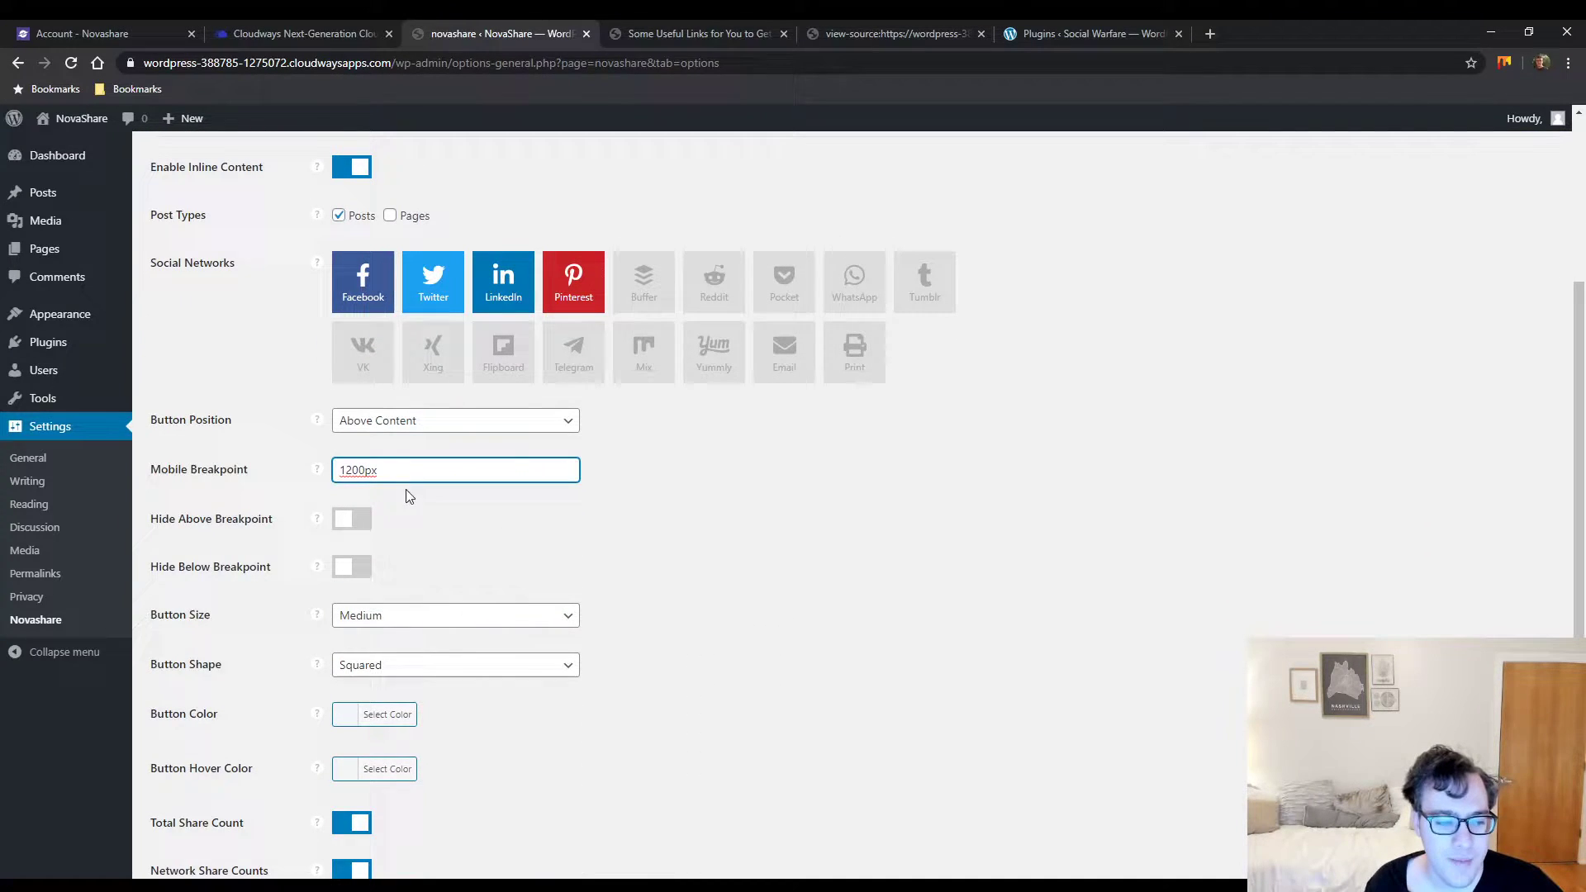
double_click(341, 472)
click(272, 489)
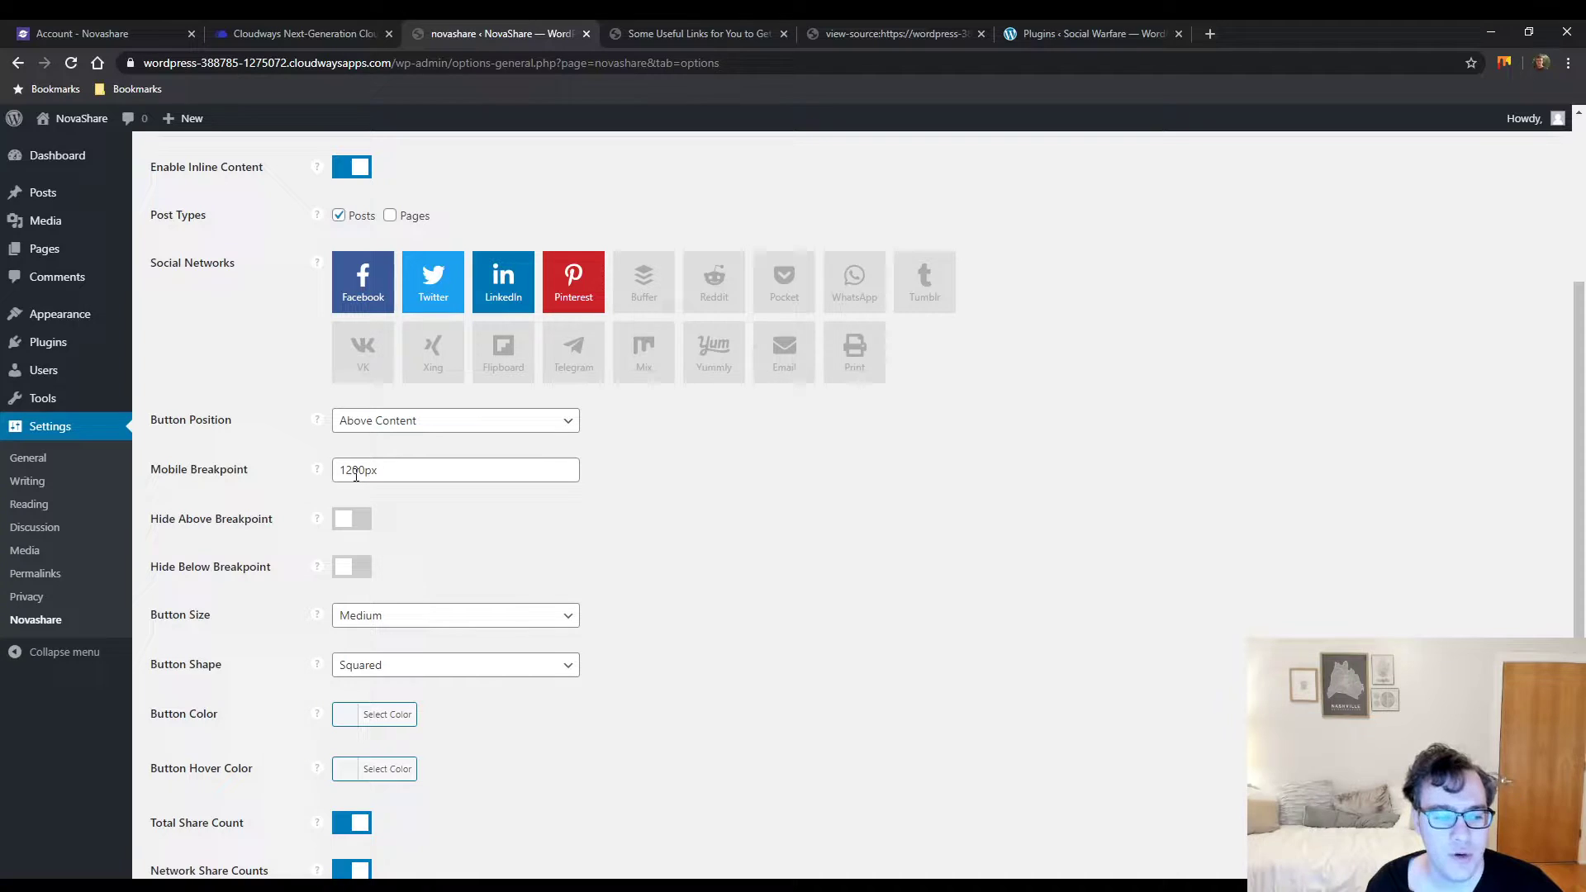
click(355, 520)
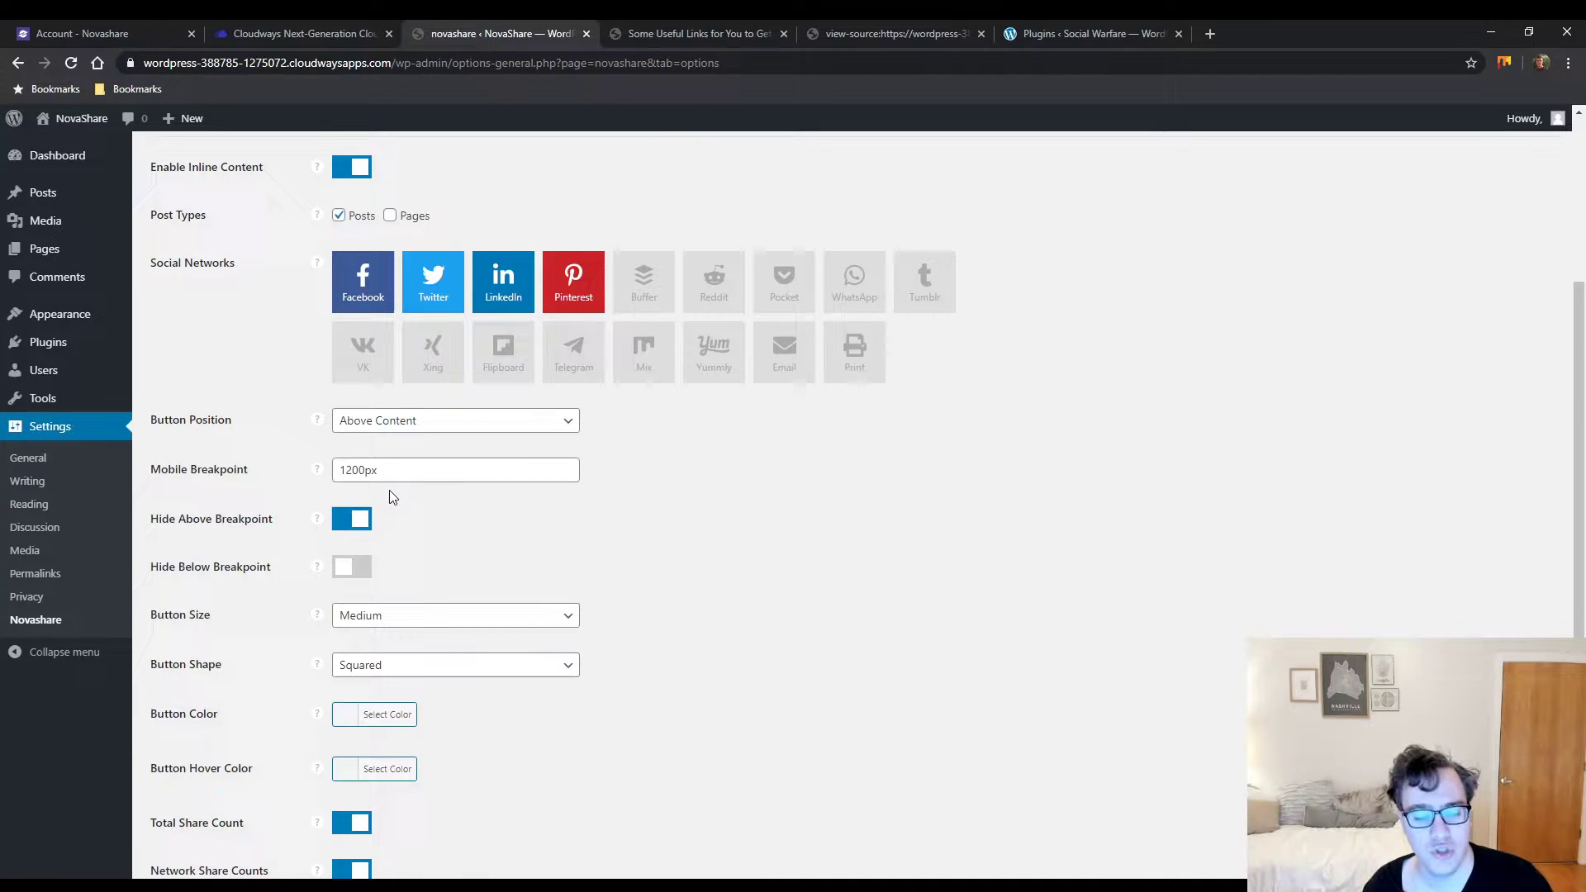
Save the Hide Above Breakpoint setting and reload the test post to see the effect
scroll(265, 517, down, 2)
click(191, 813)
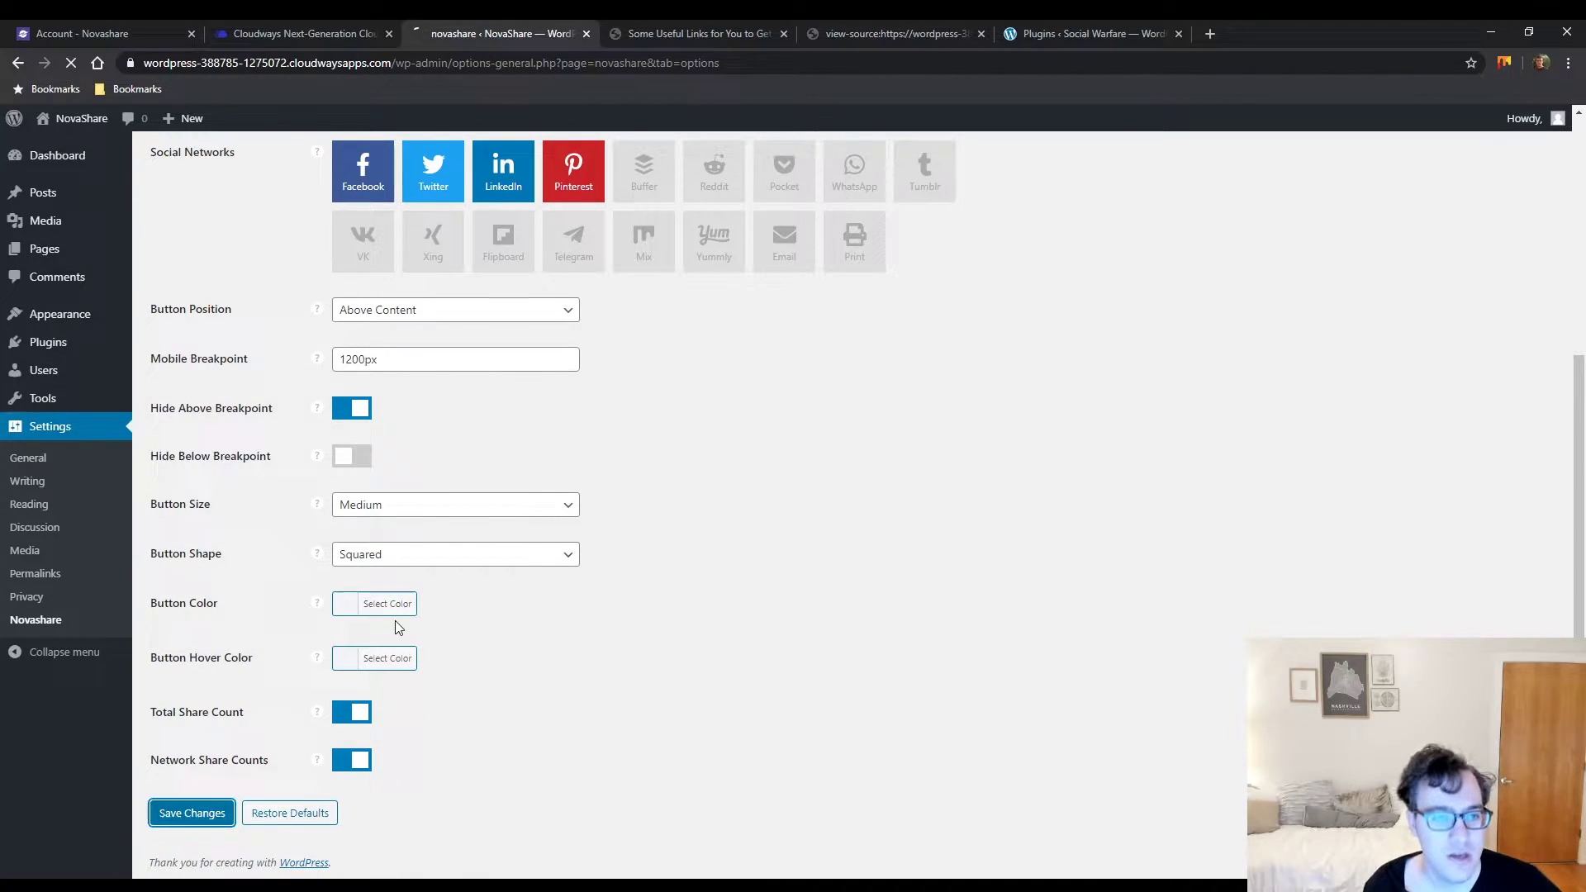
click(705, 33)
key(F5)
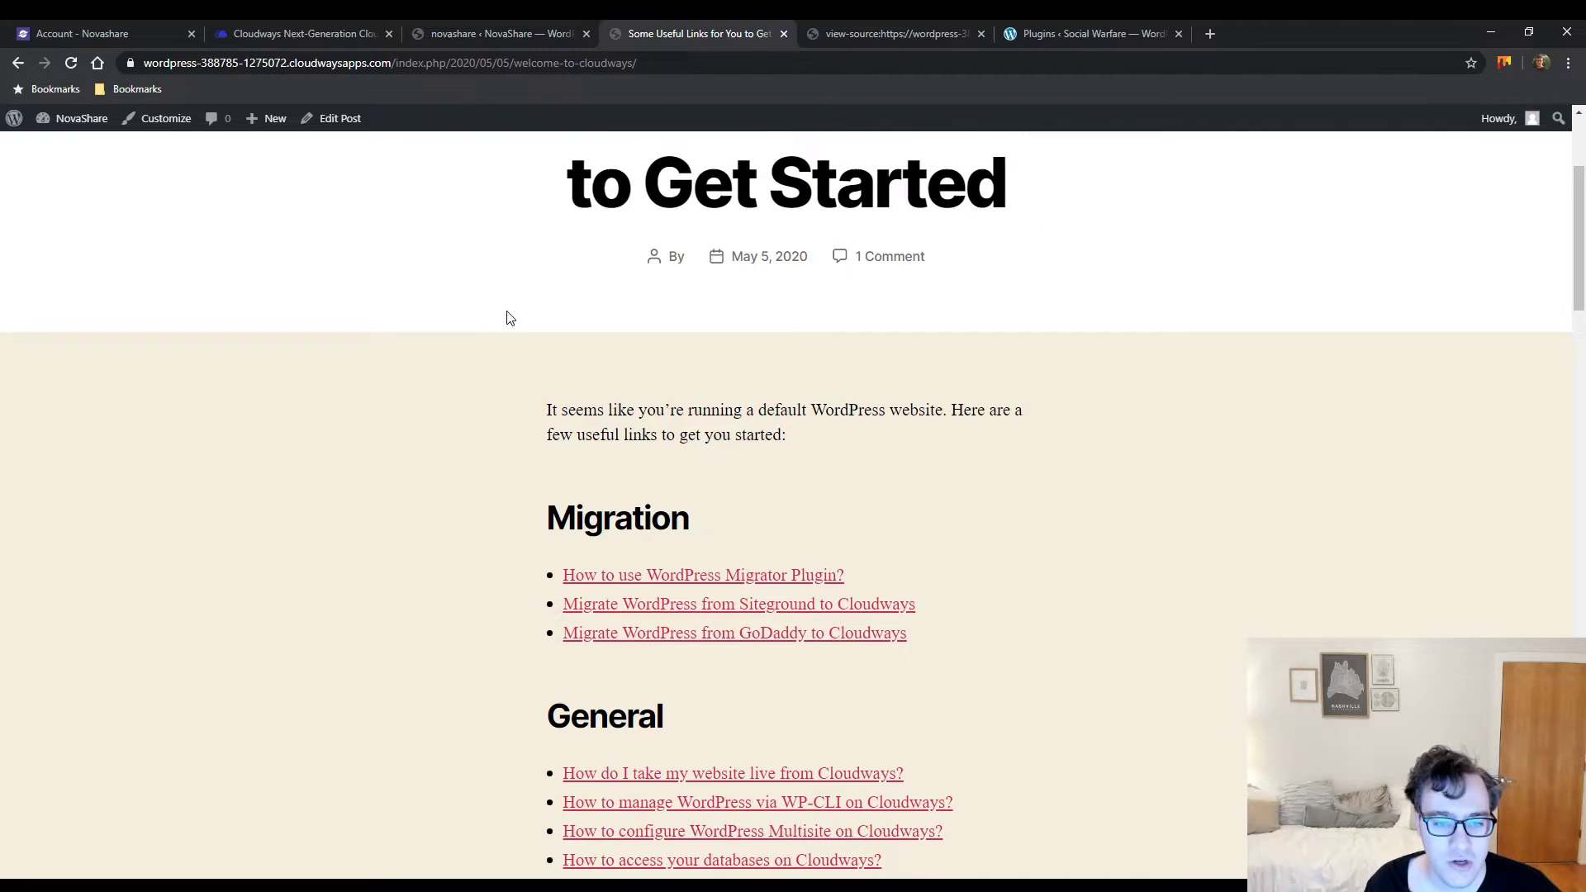
click(507, 34)
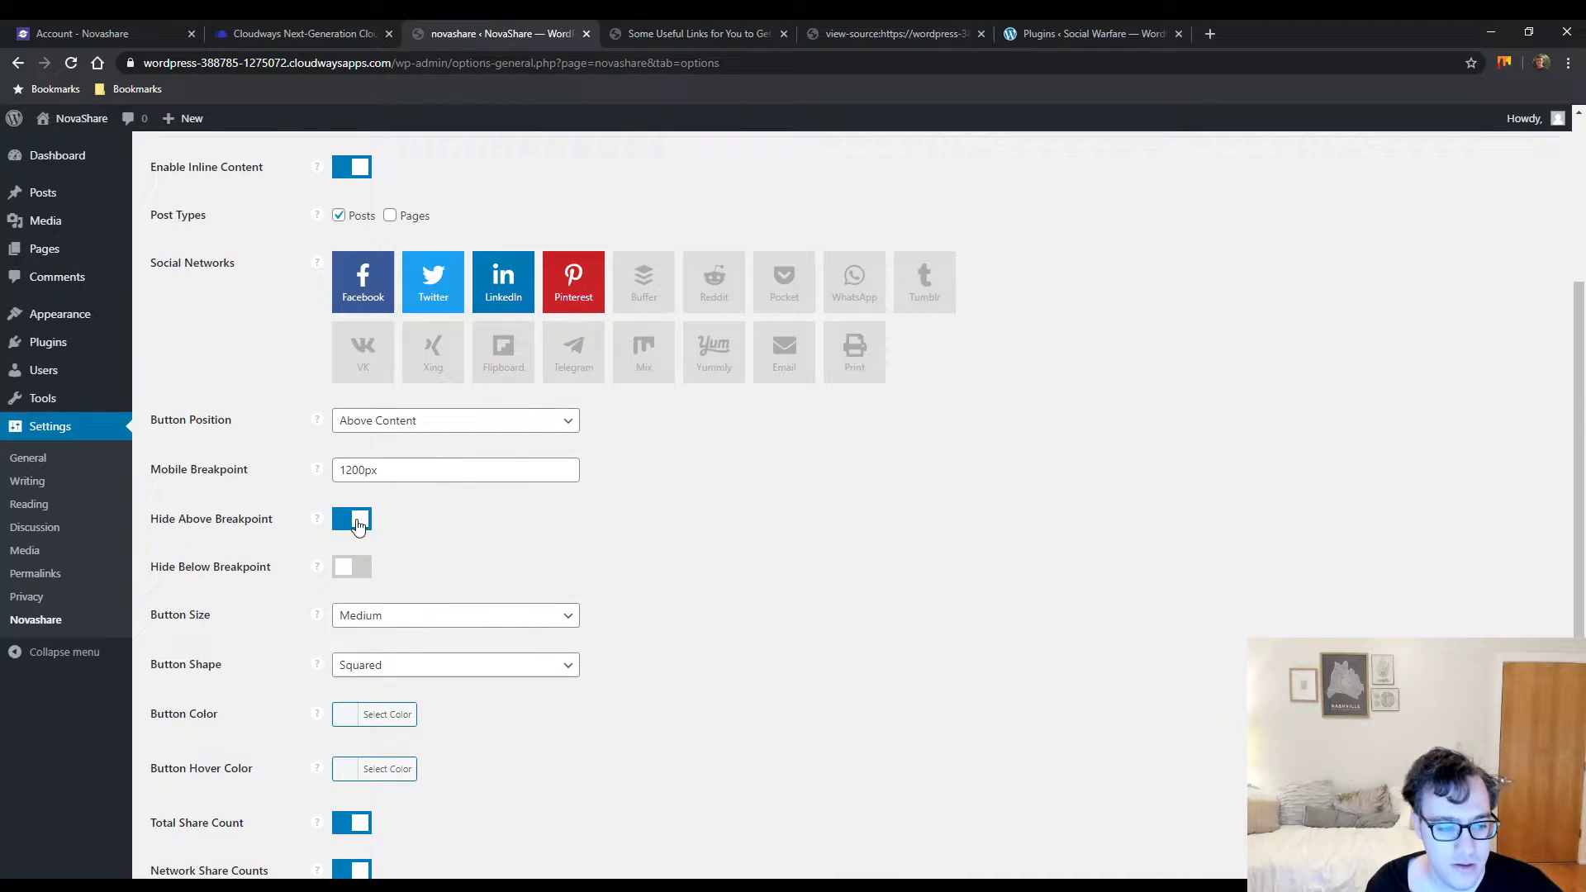
Try Hide Below Breakpoint alone, then both hide options together, saving each combination
click(355, 519)
click(356, 566)
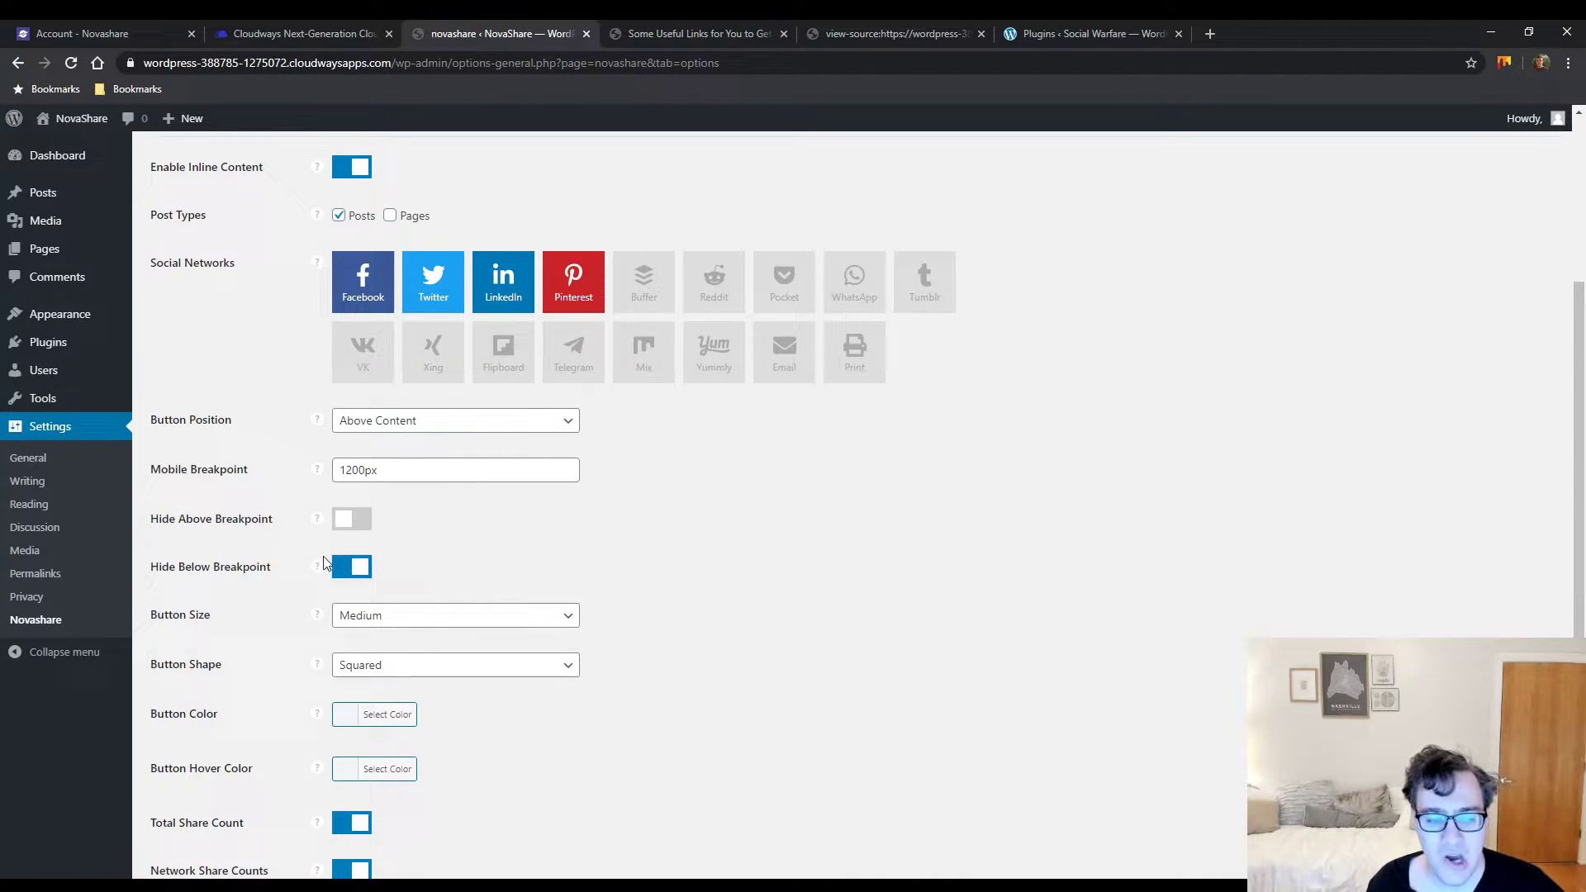
scroll(259, 739, down, 2)
click(213, 812)
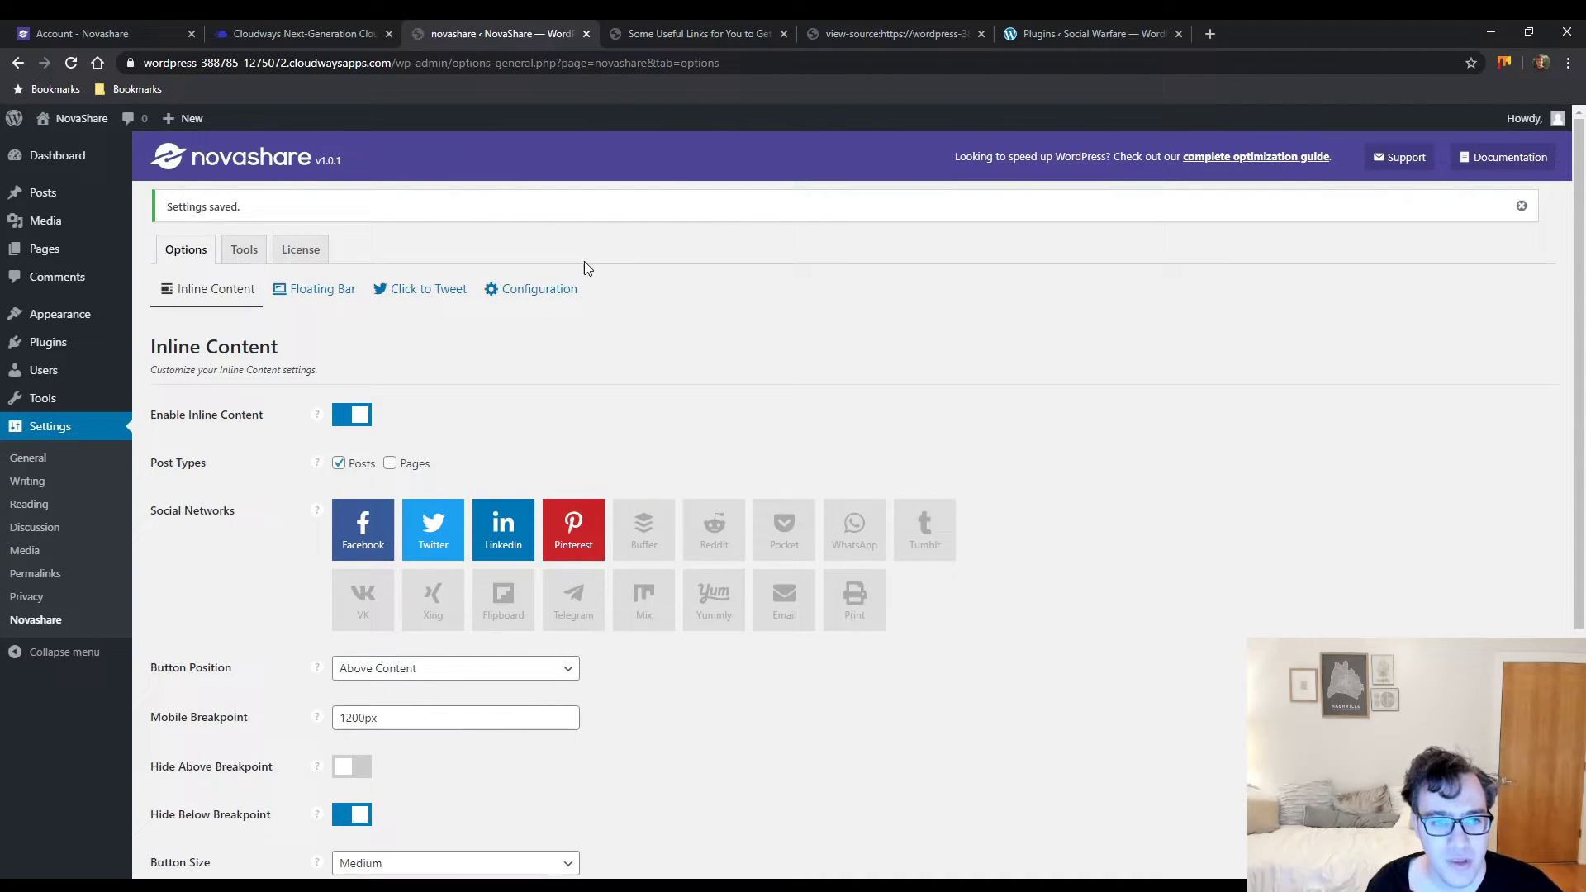
scroll(396, 537, down, 3)
click(353, 519)
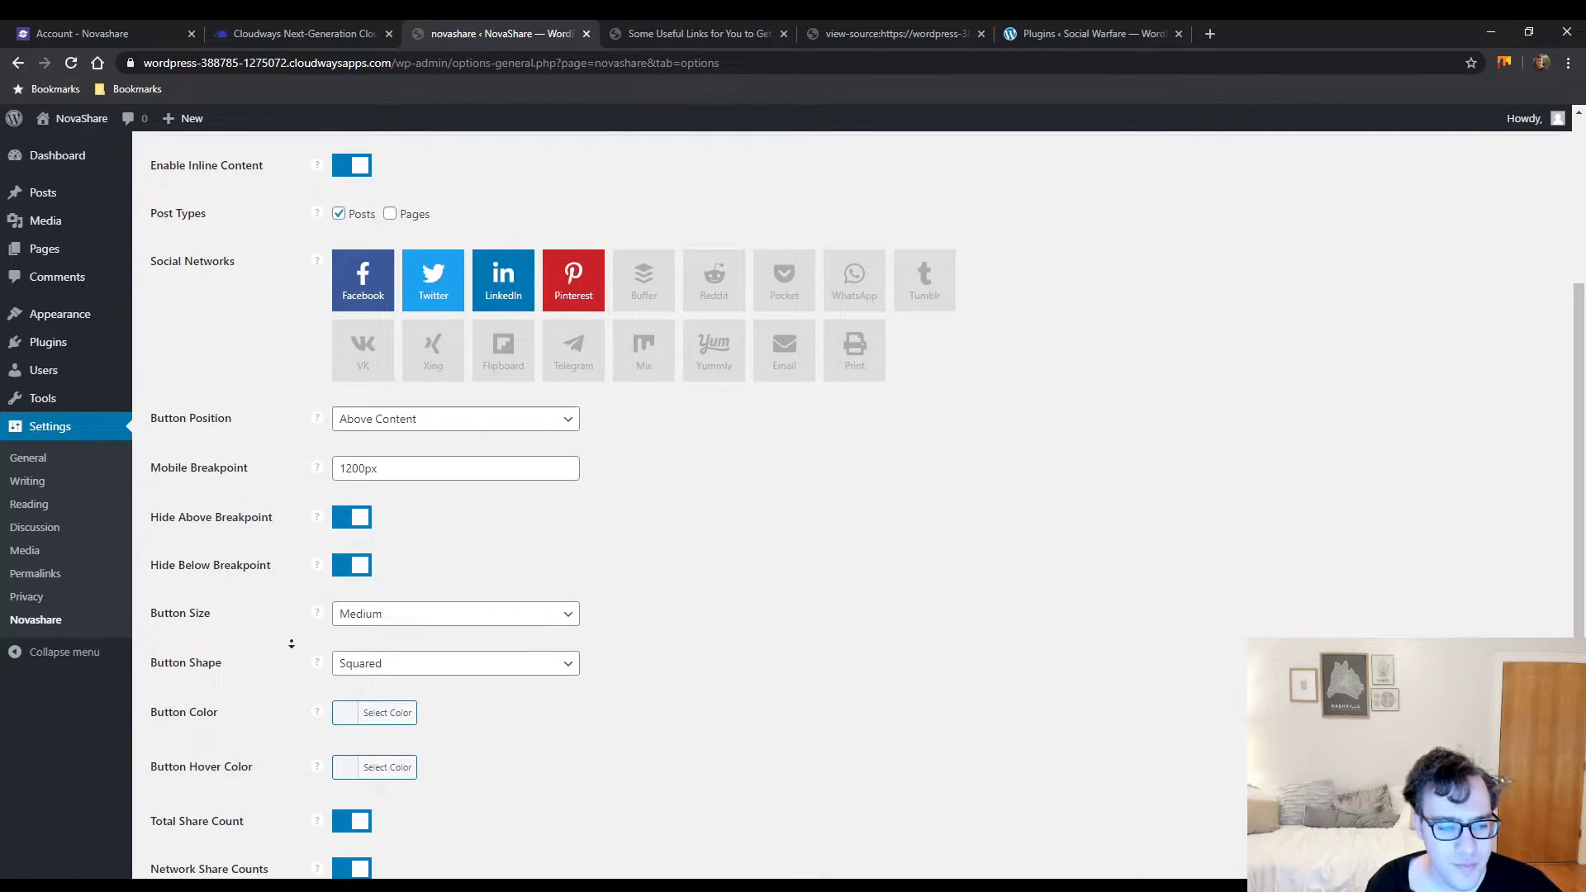
scroll(248, 727, down, 2)
click(202, 810)
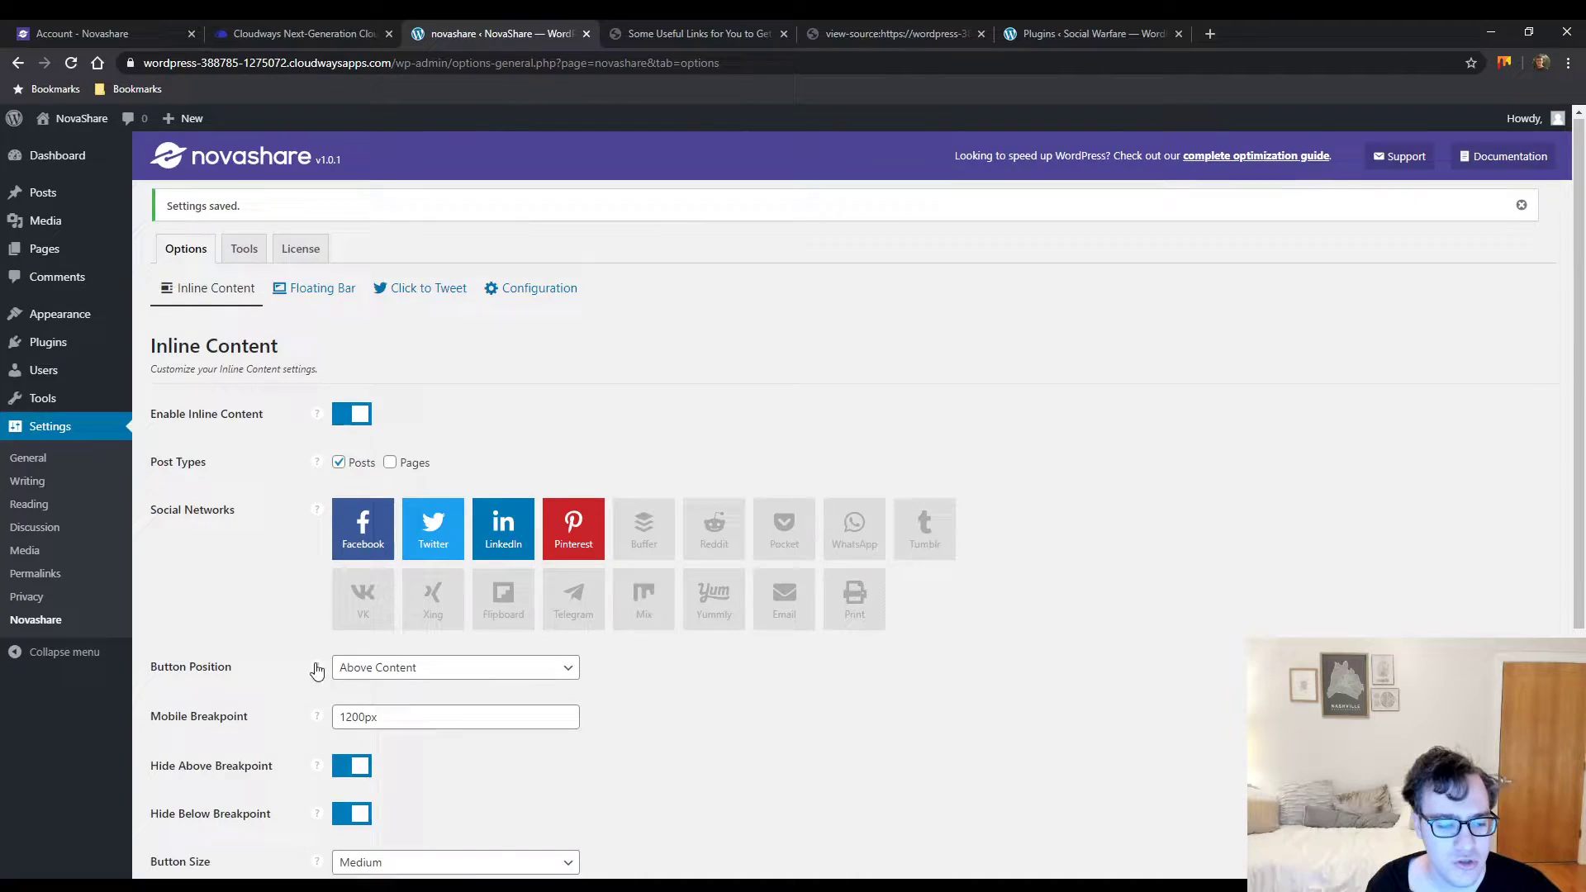
Check the test post, then switch off both Hide Above and Hide Below Breakpoint
scroll(314, 661, down, 2)
click(700, 24)
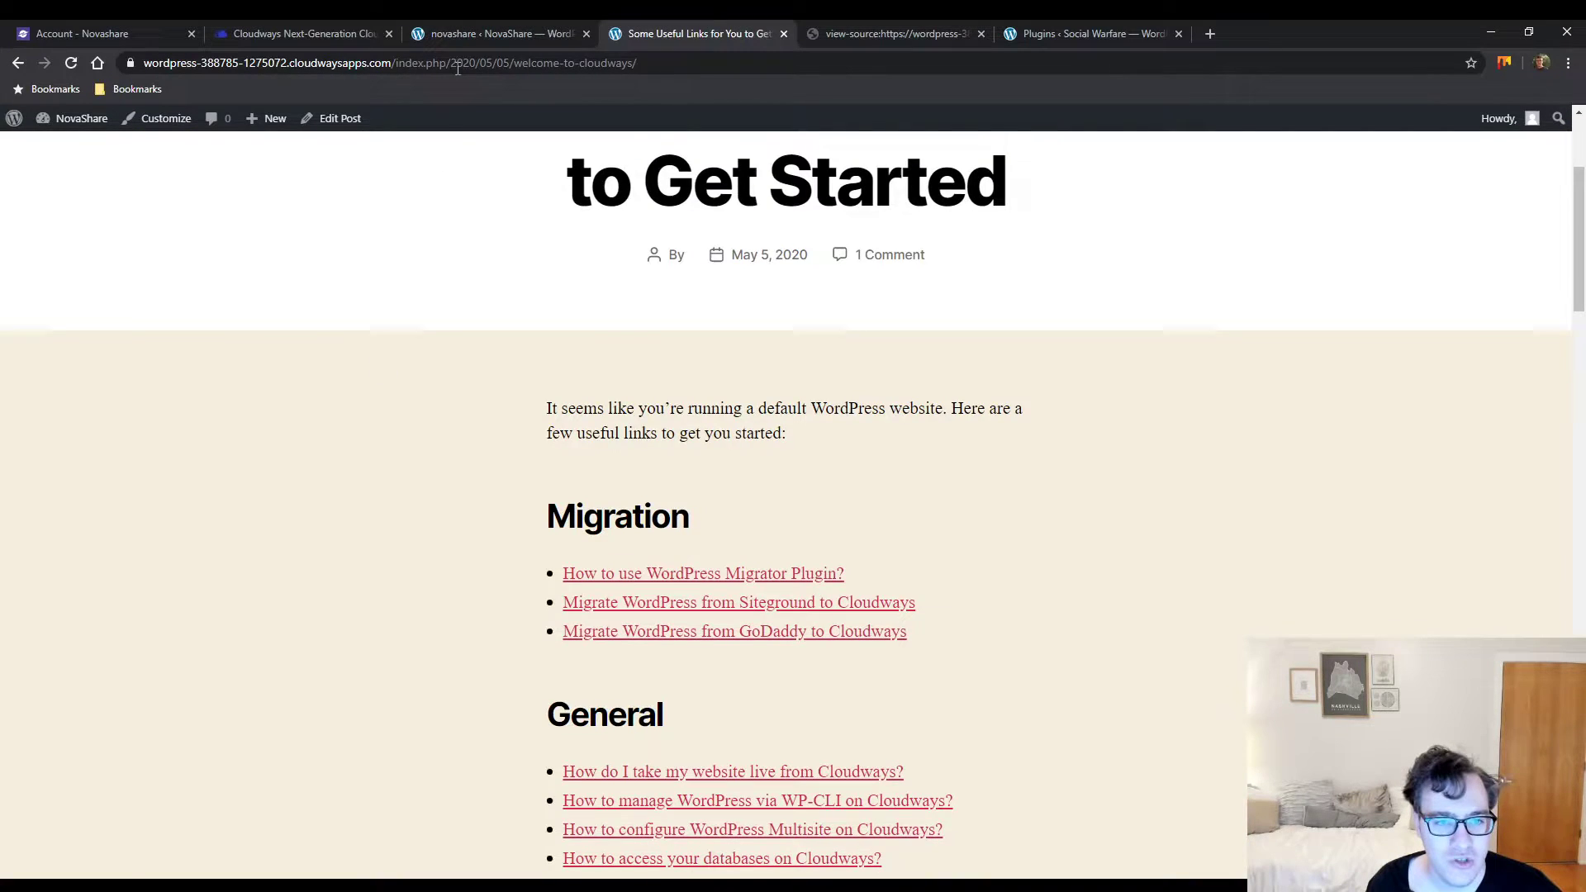
click(448, 33)
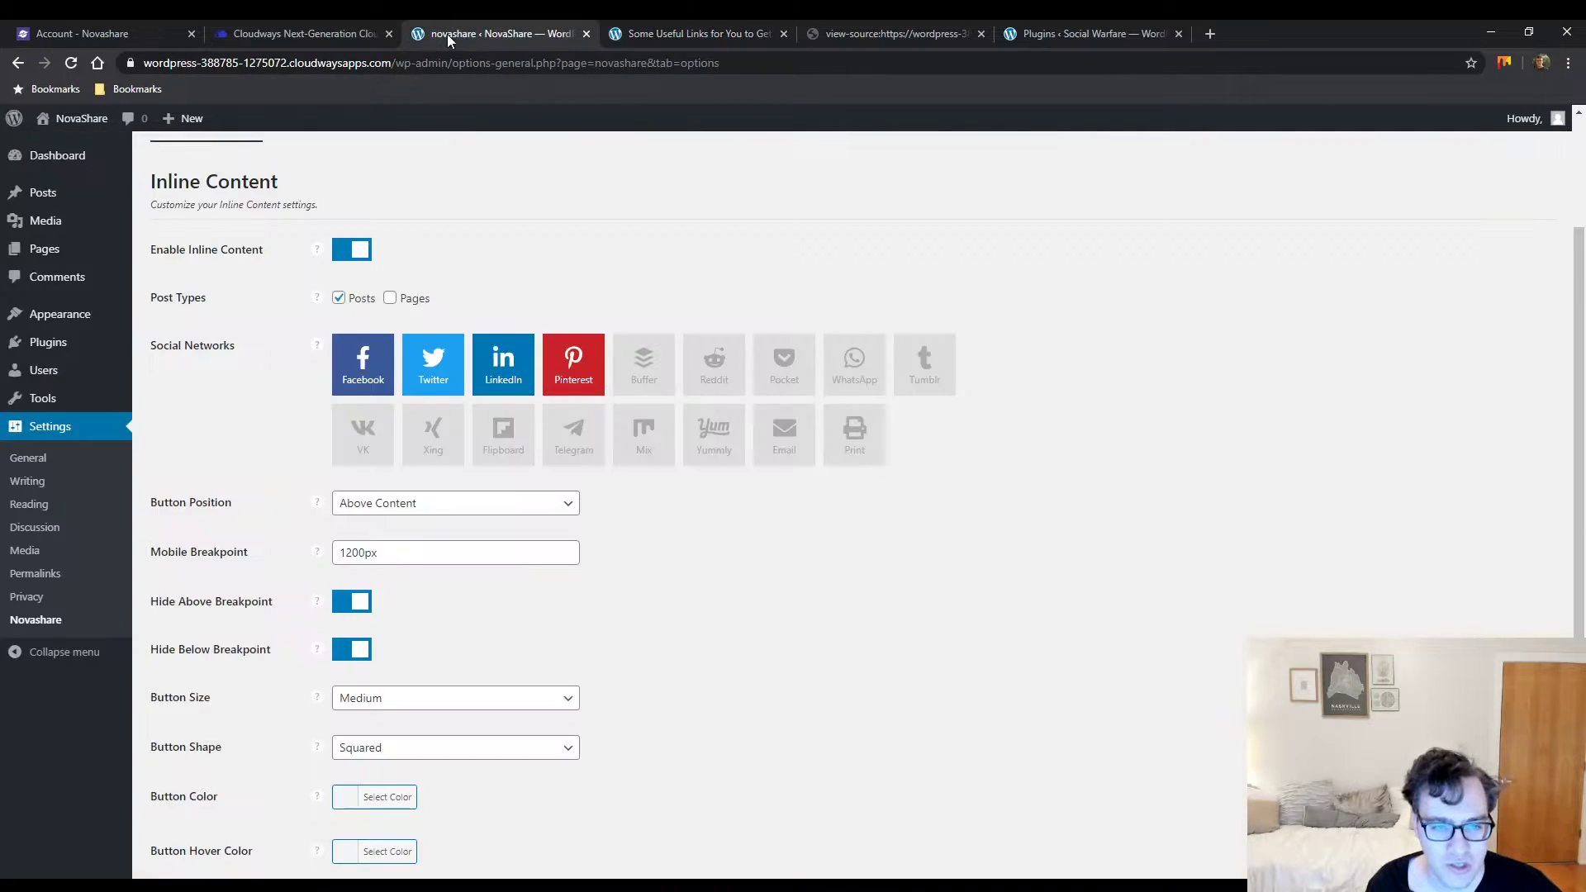
click(339, 650)
scroll(339, 628, down, 2)
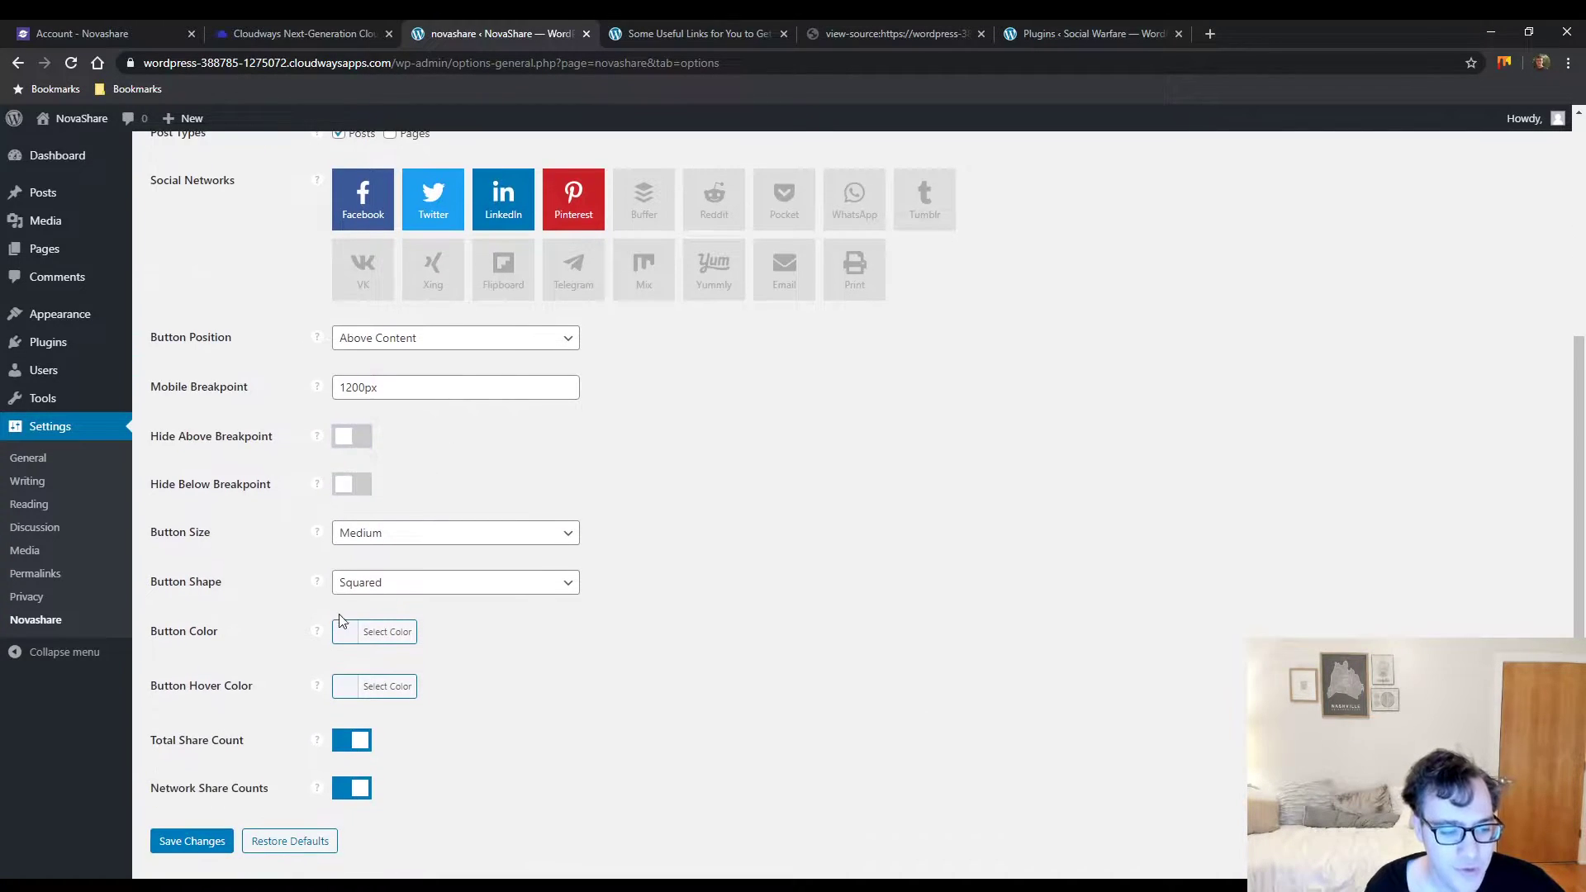
Set the button shape to Circular with Medium size, save, and reload the test post
click(381, 535)
click(448, 566)
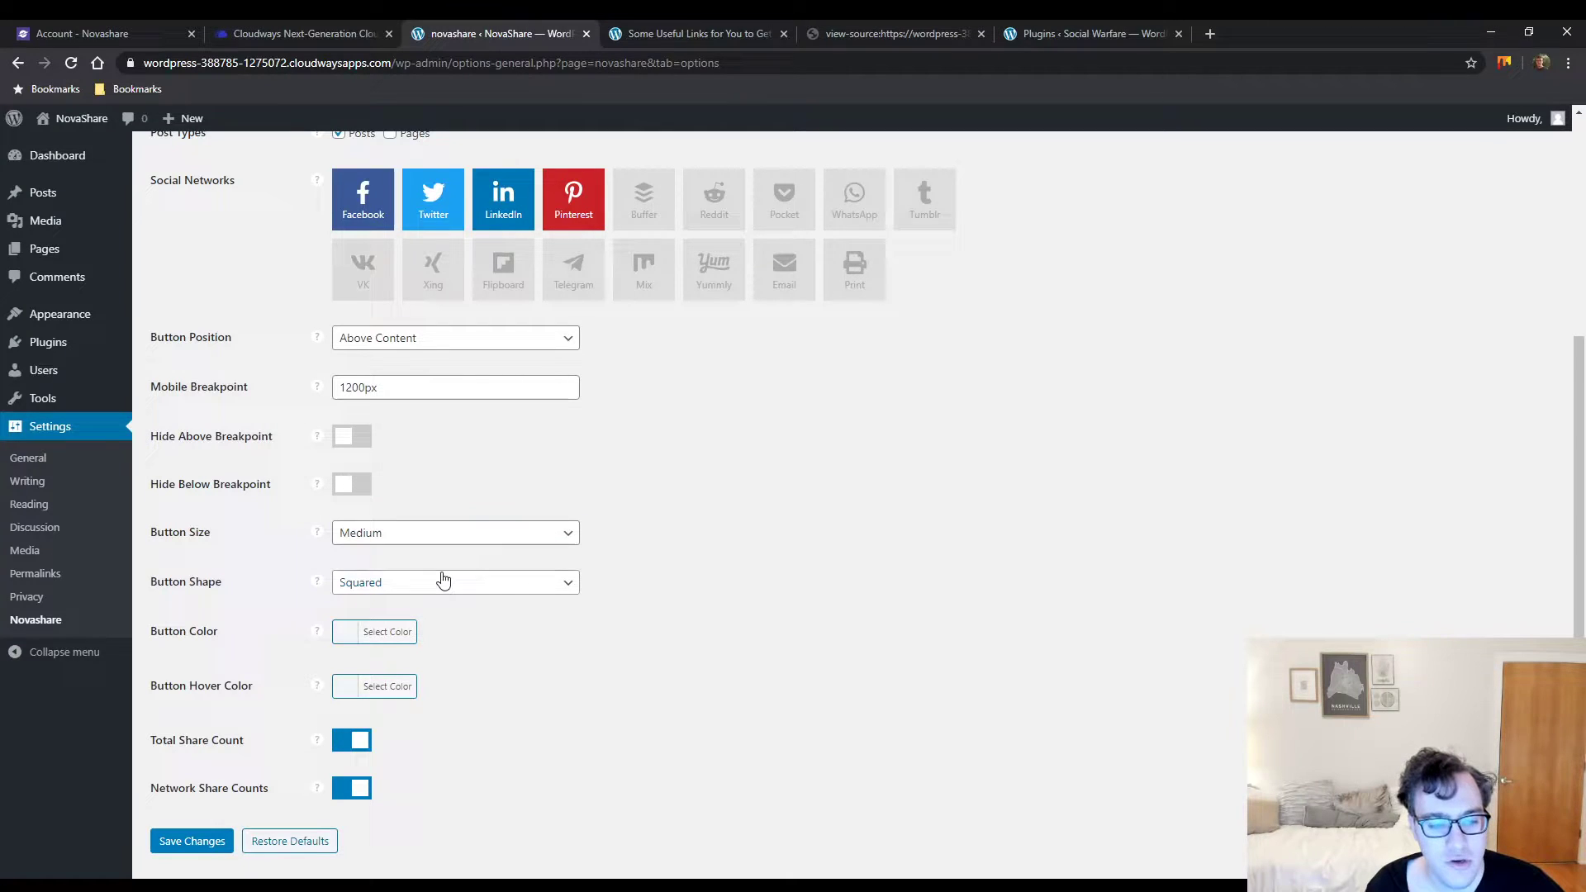
click(444, 580)
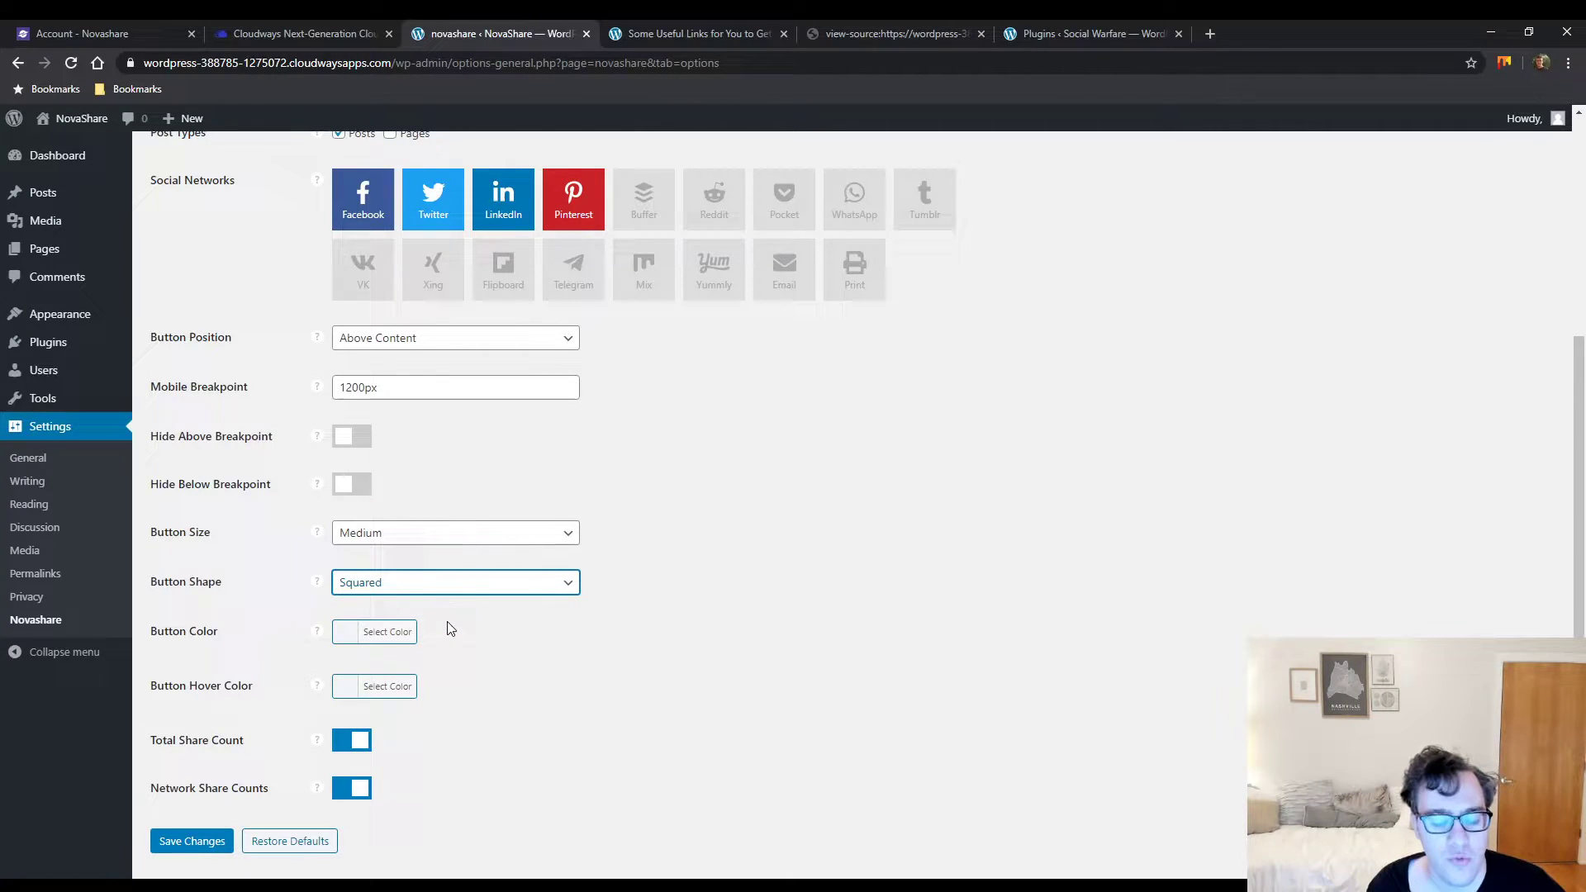
click(444, 635)
click(449, 611)
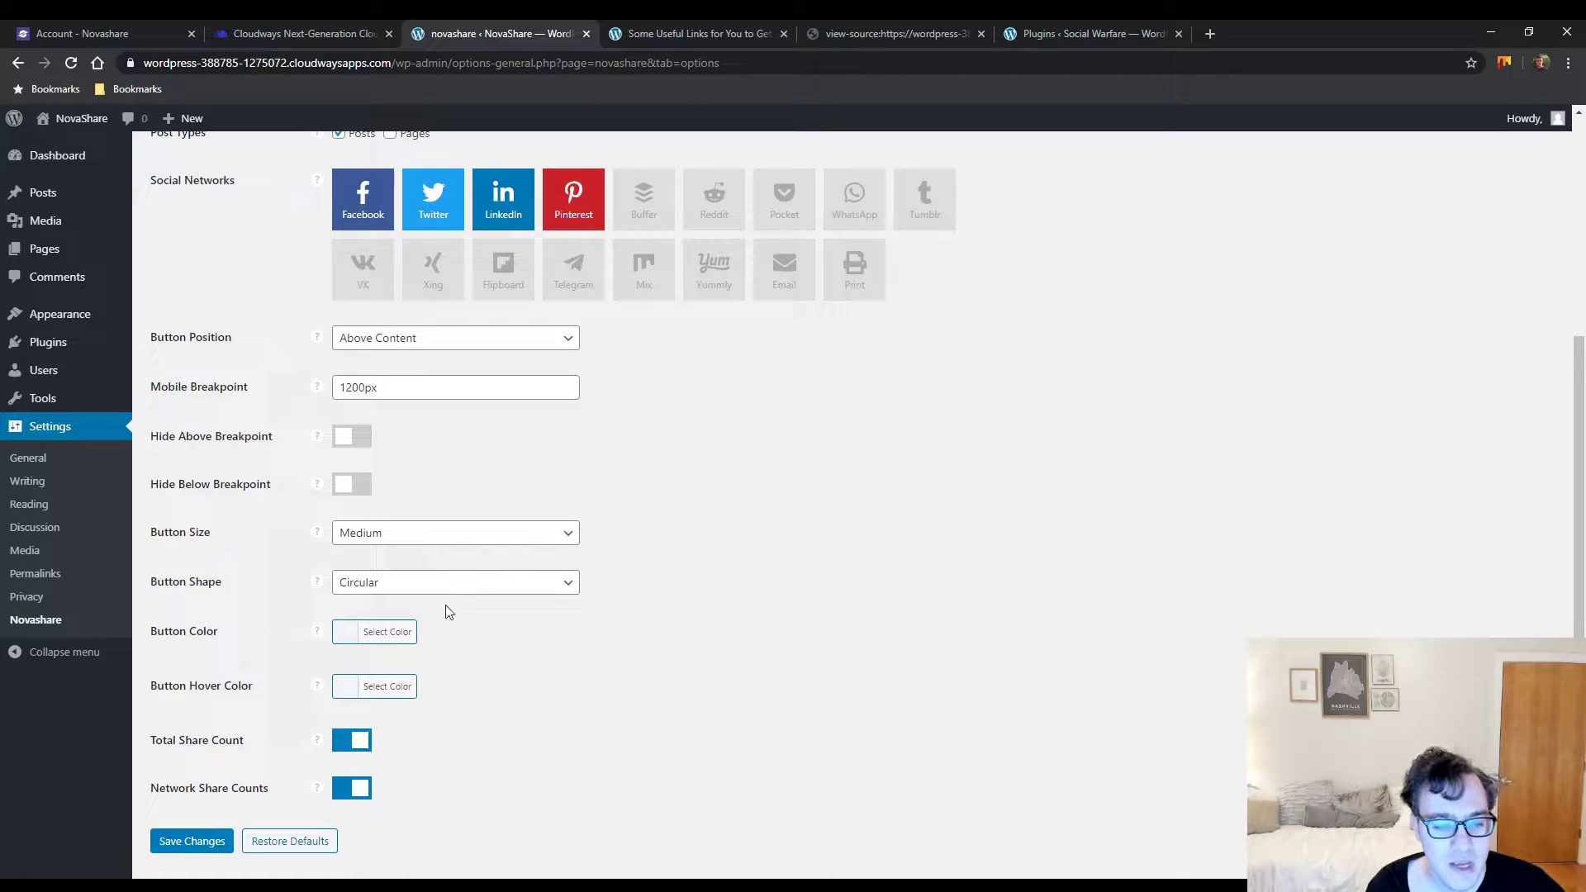
click(193, 839)
click(674, 34)
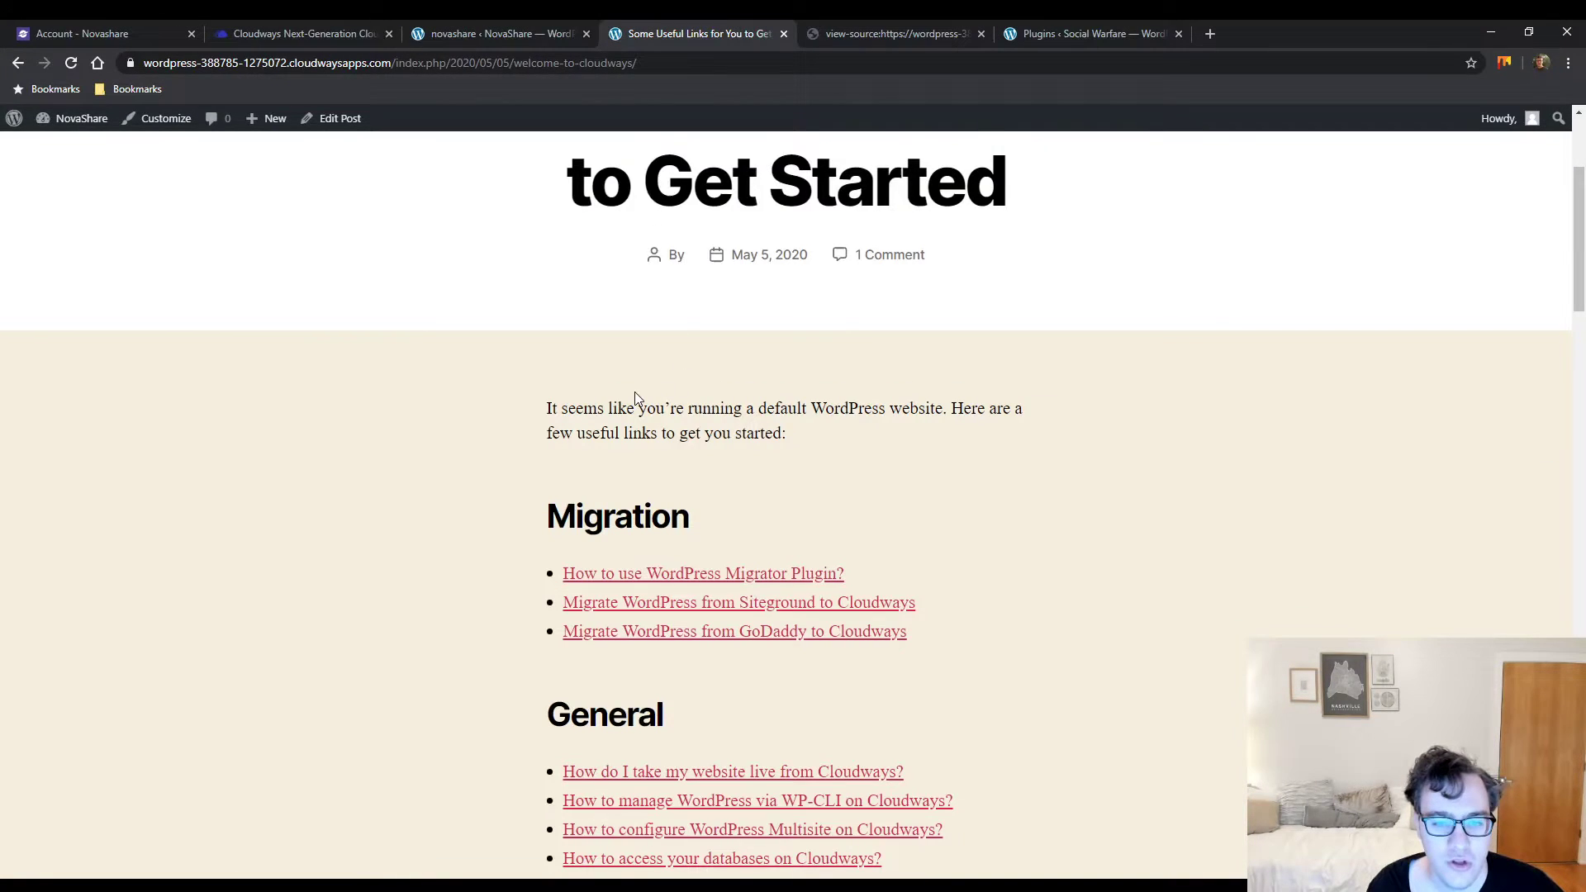
key(F5)
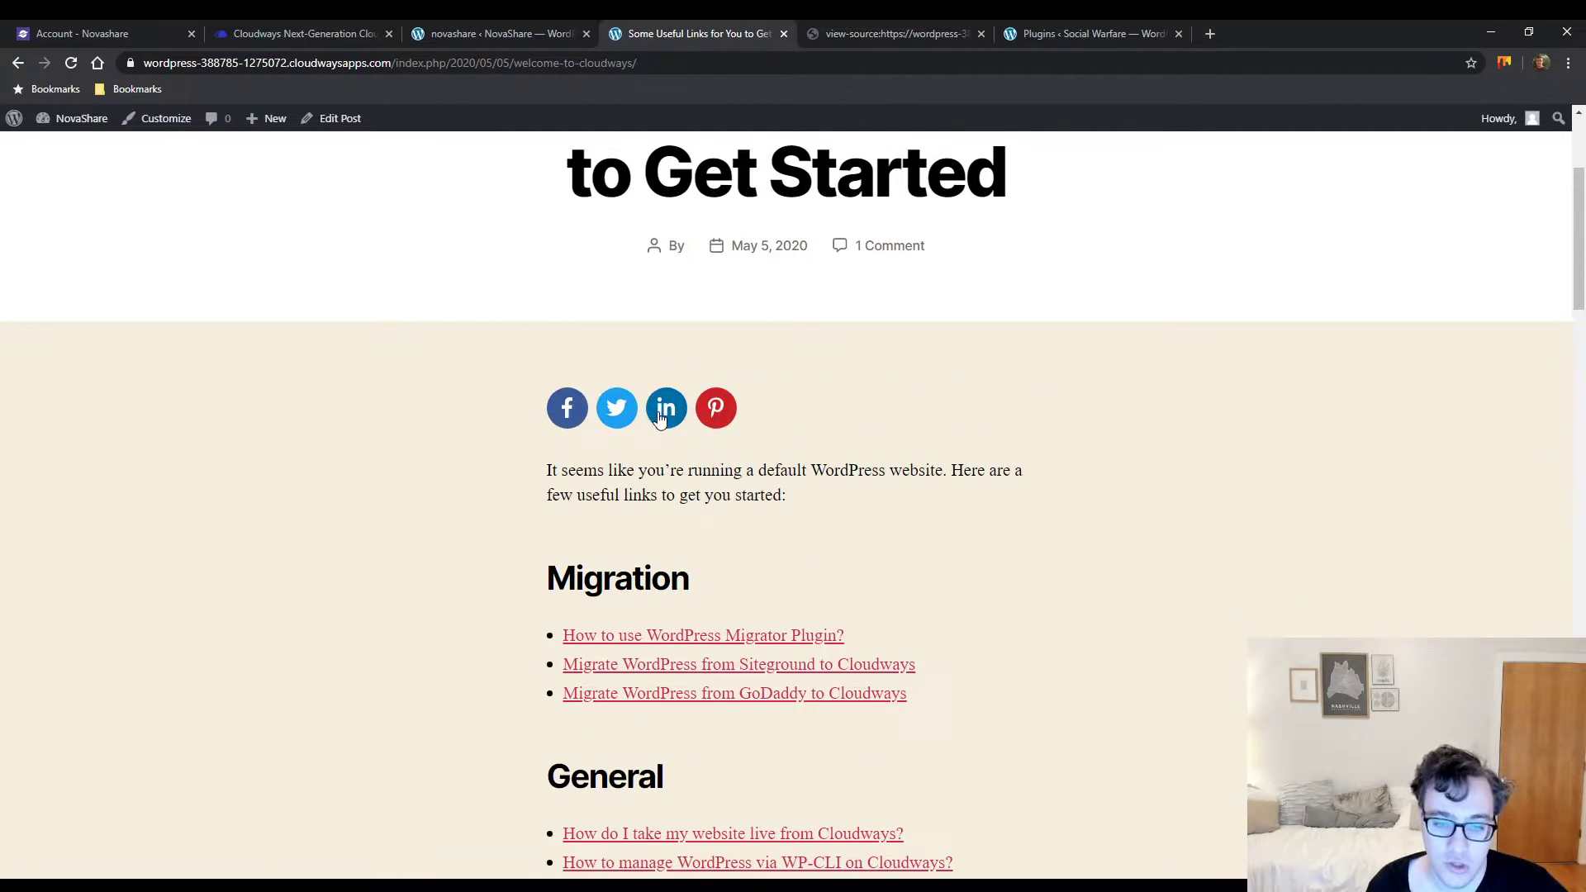
Change the button shape to Rounded, save, and reload the test post
click(514, 31)
scroll(446, 380, down, 5)
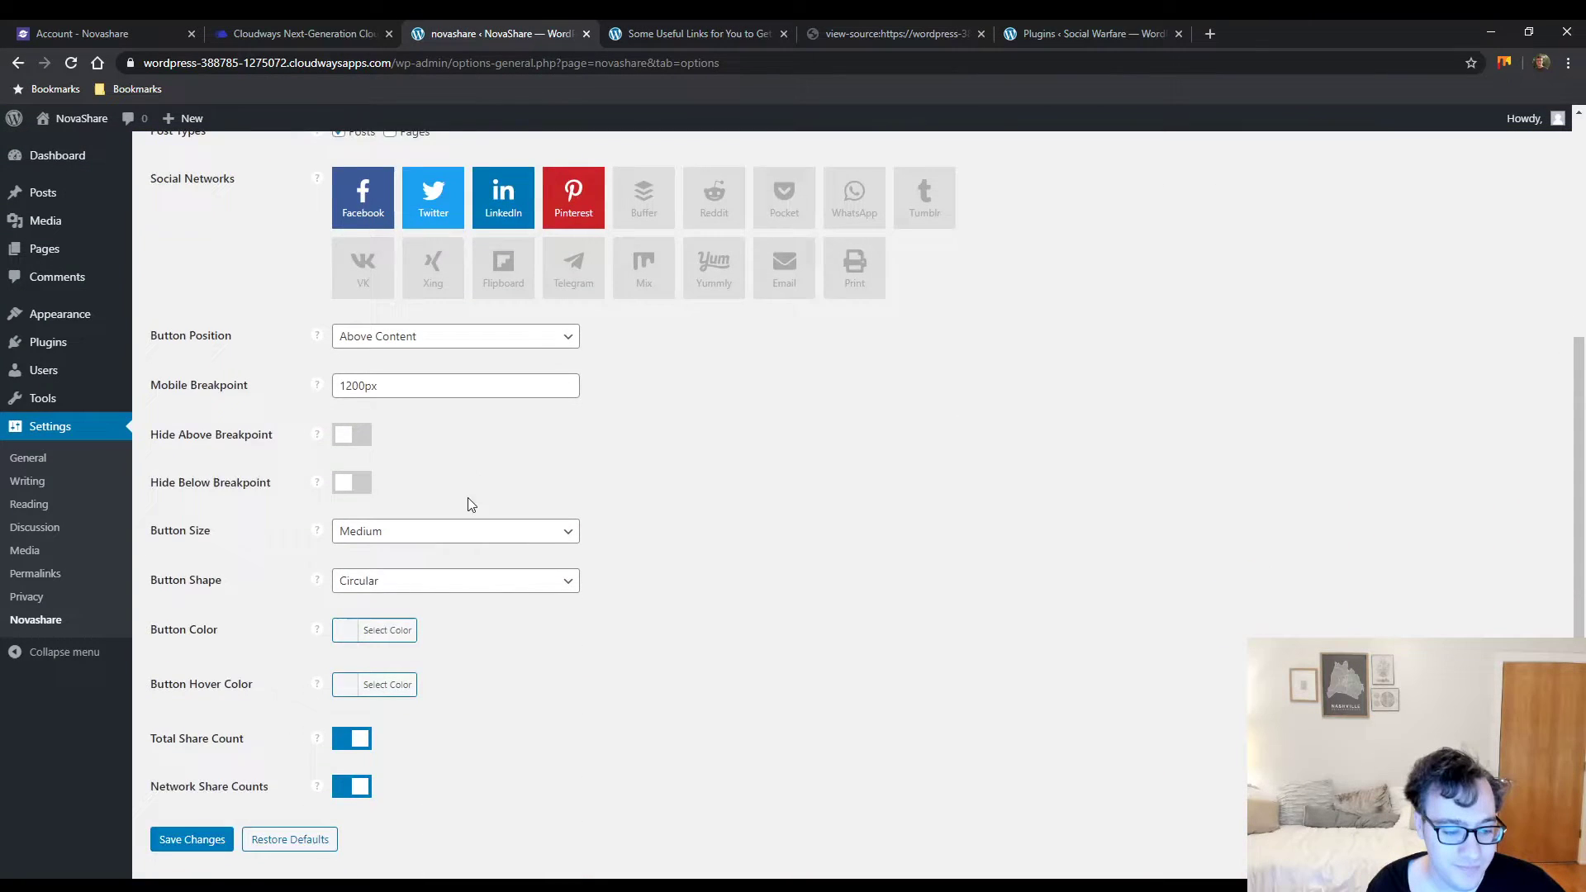
key(Up)
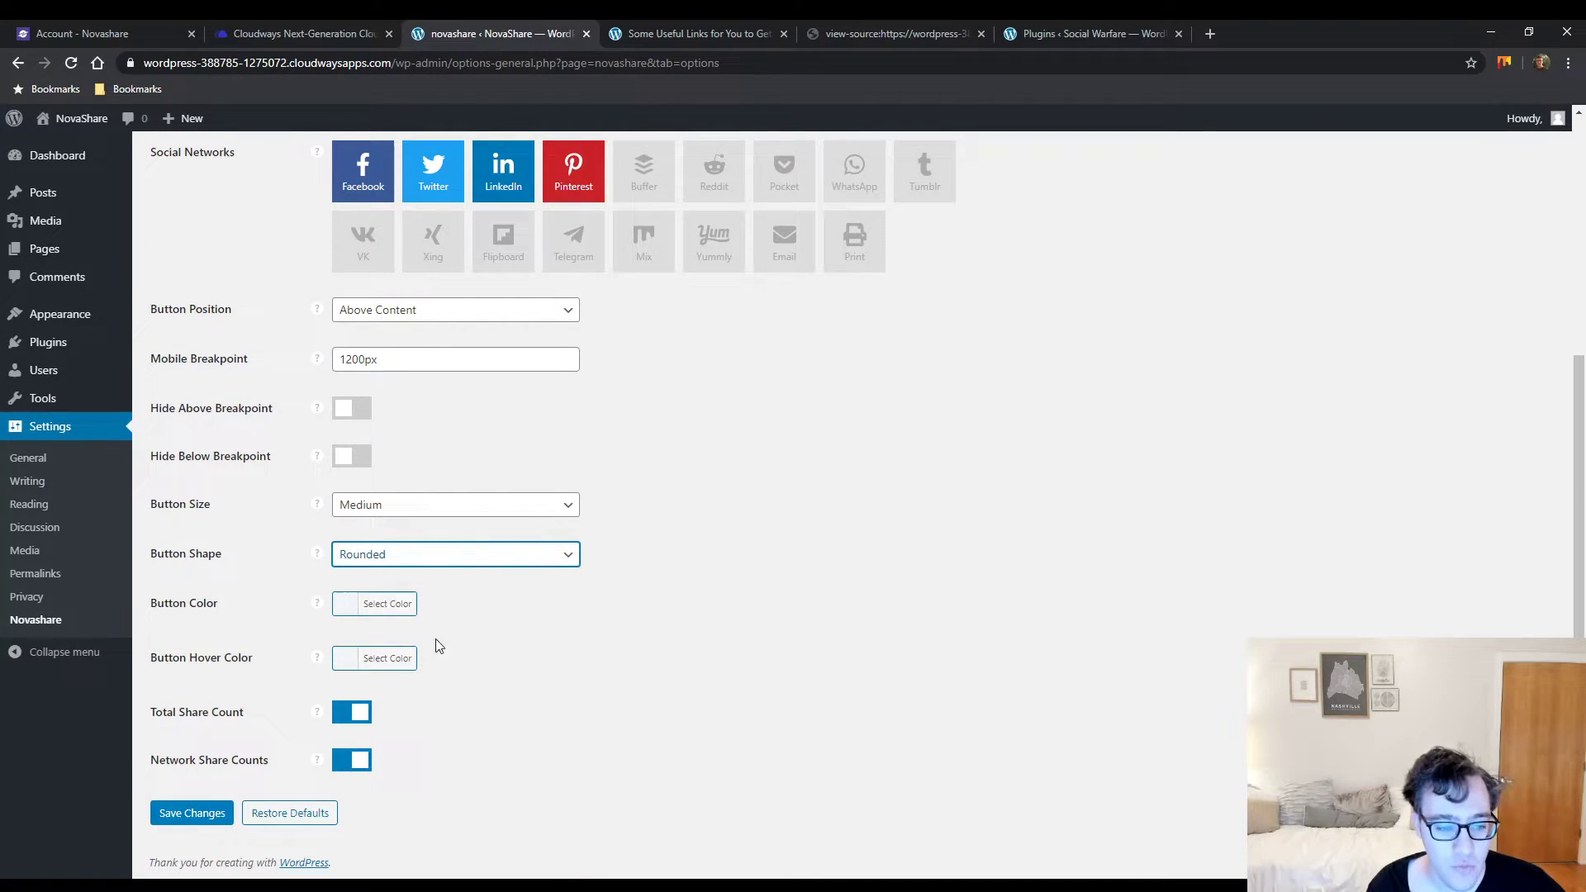
click(206, 814)
click(701, 36)
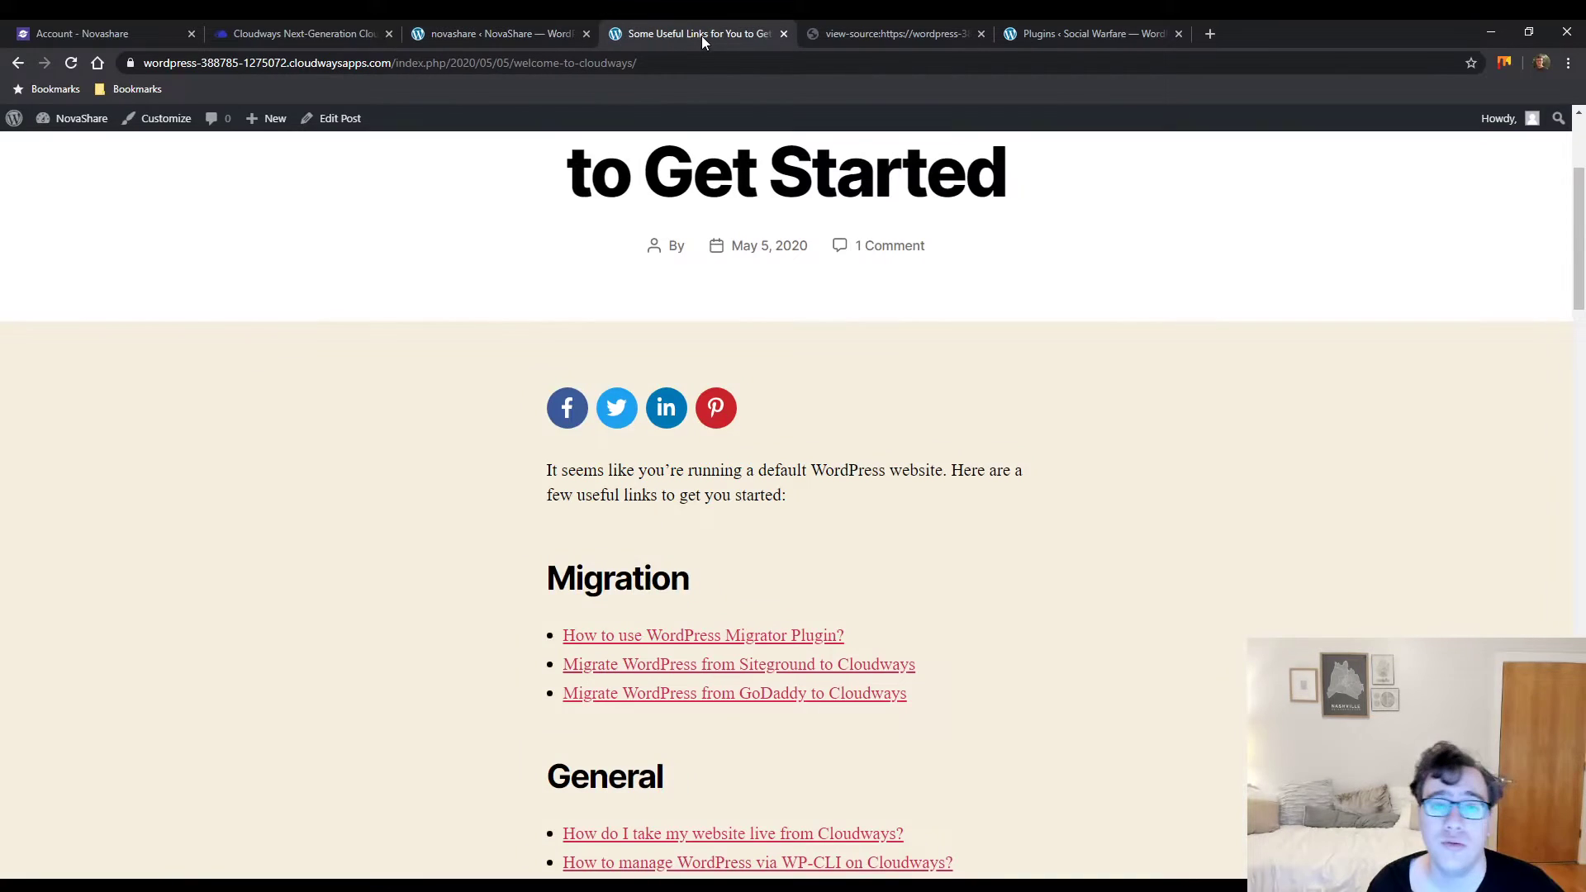
key(F5)
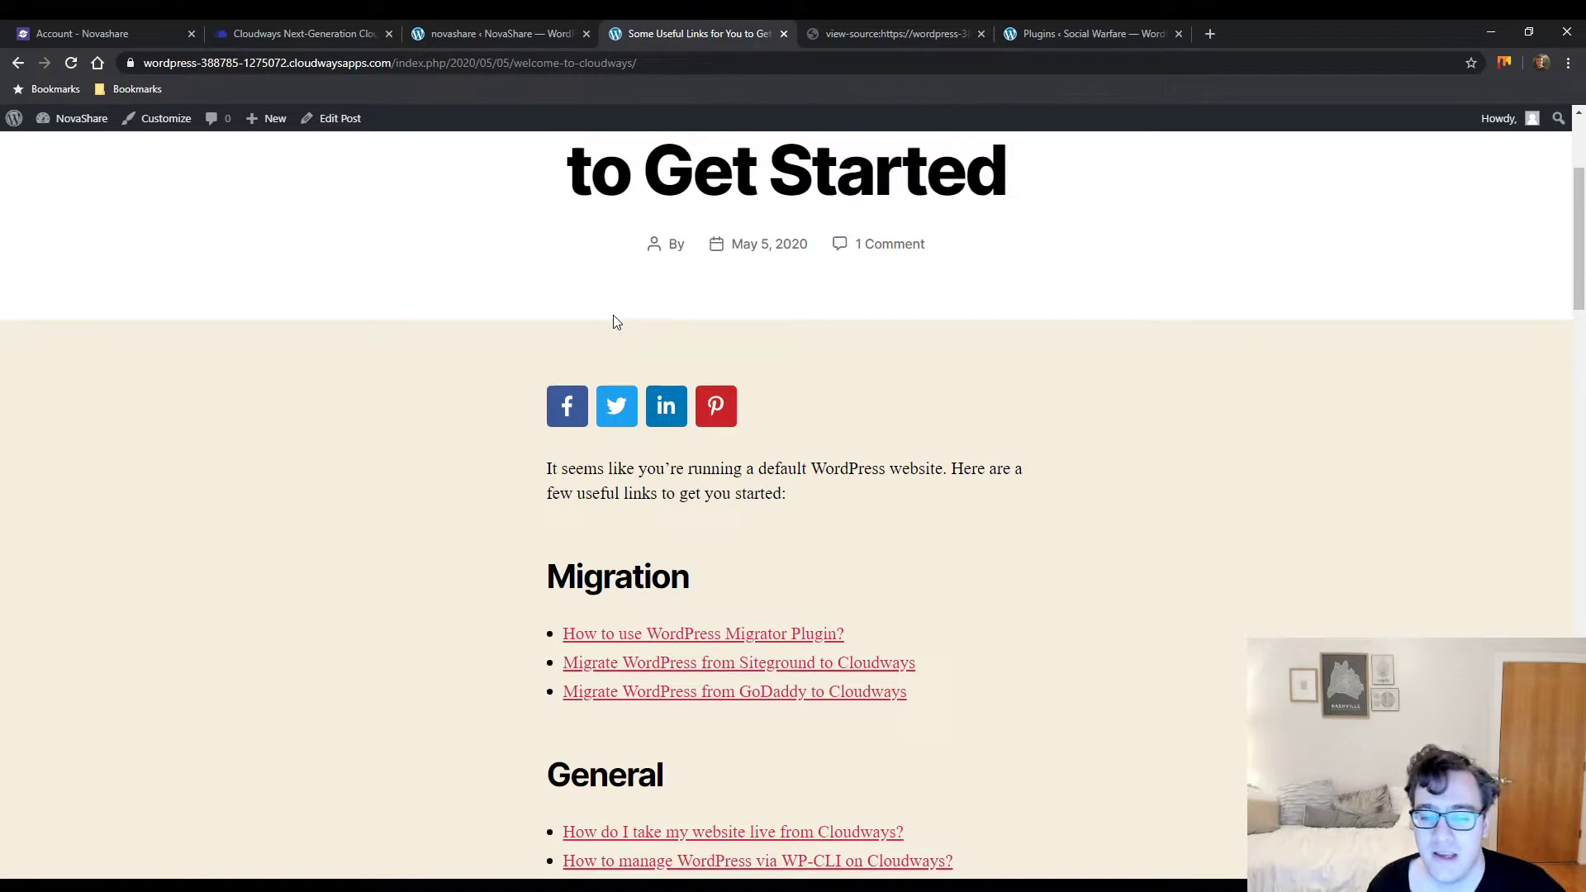
Set the button size to Large, save, and reload the test post
click(526, 33)
scroll(567, 447, down, 5)
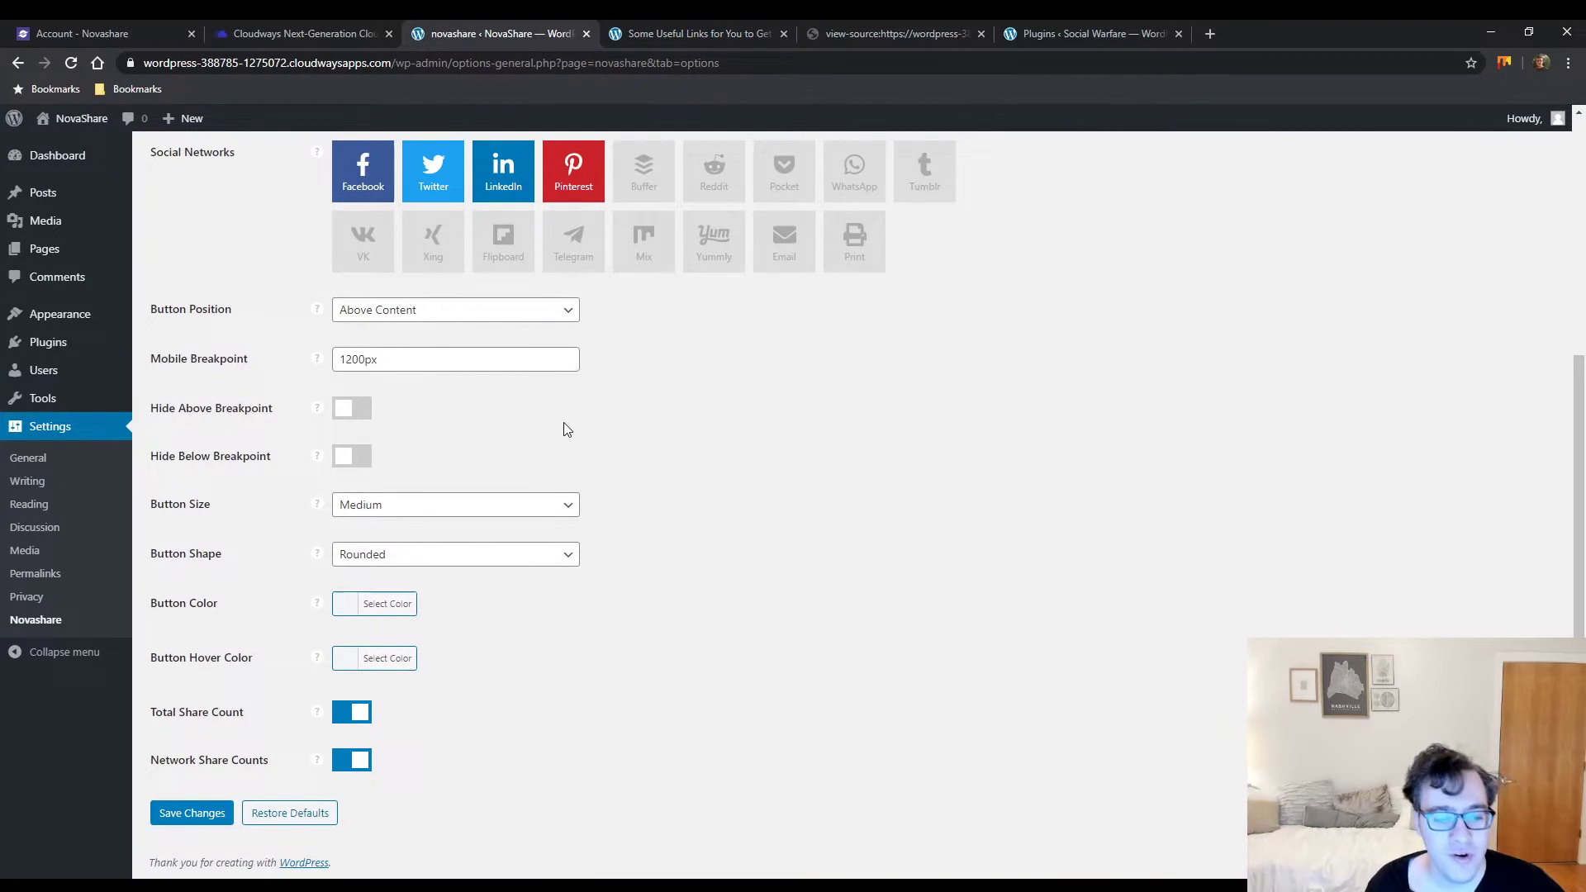
click(485, 511)
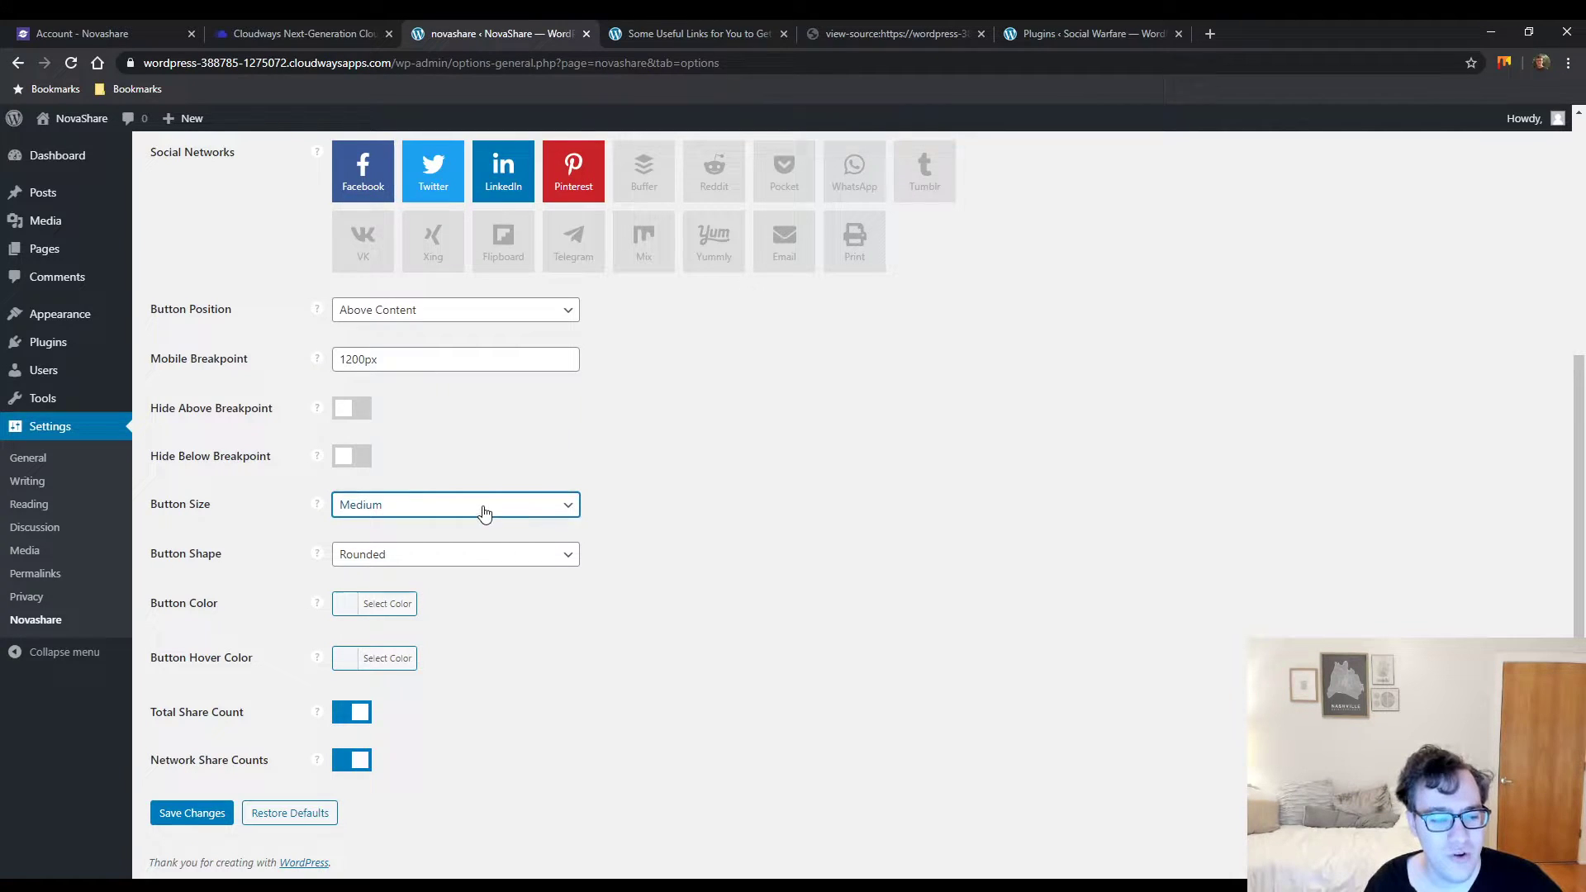
click(459, 561)
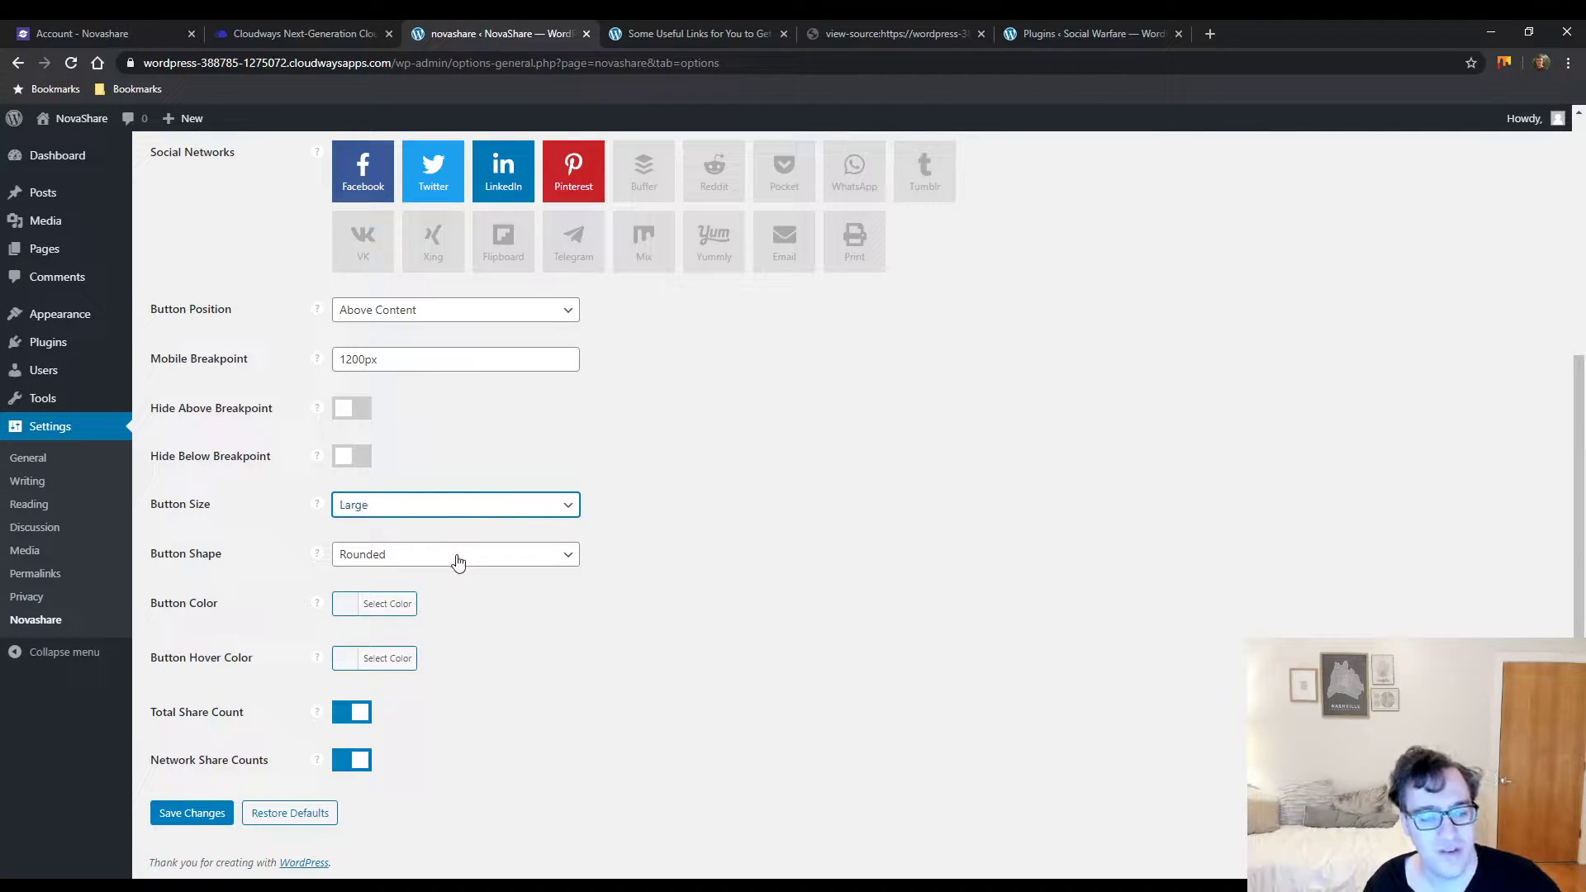
click(214, 814)
click(716, 34)
key(F5)
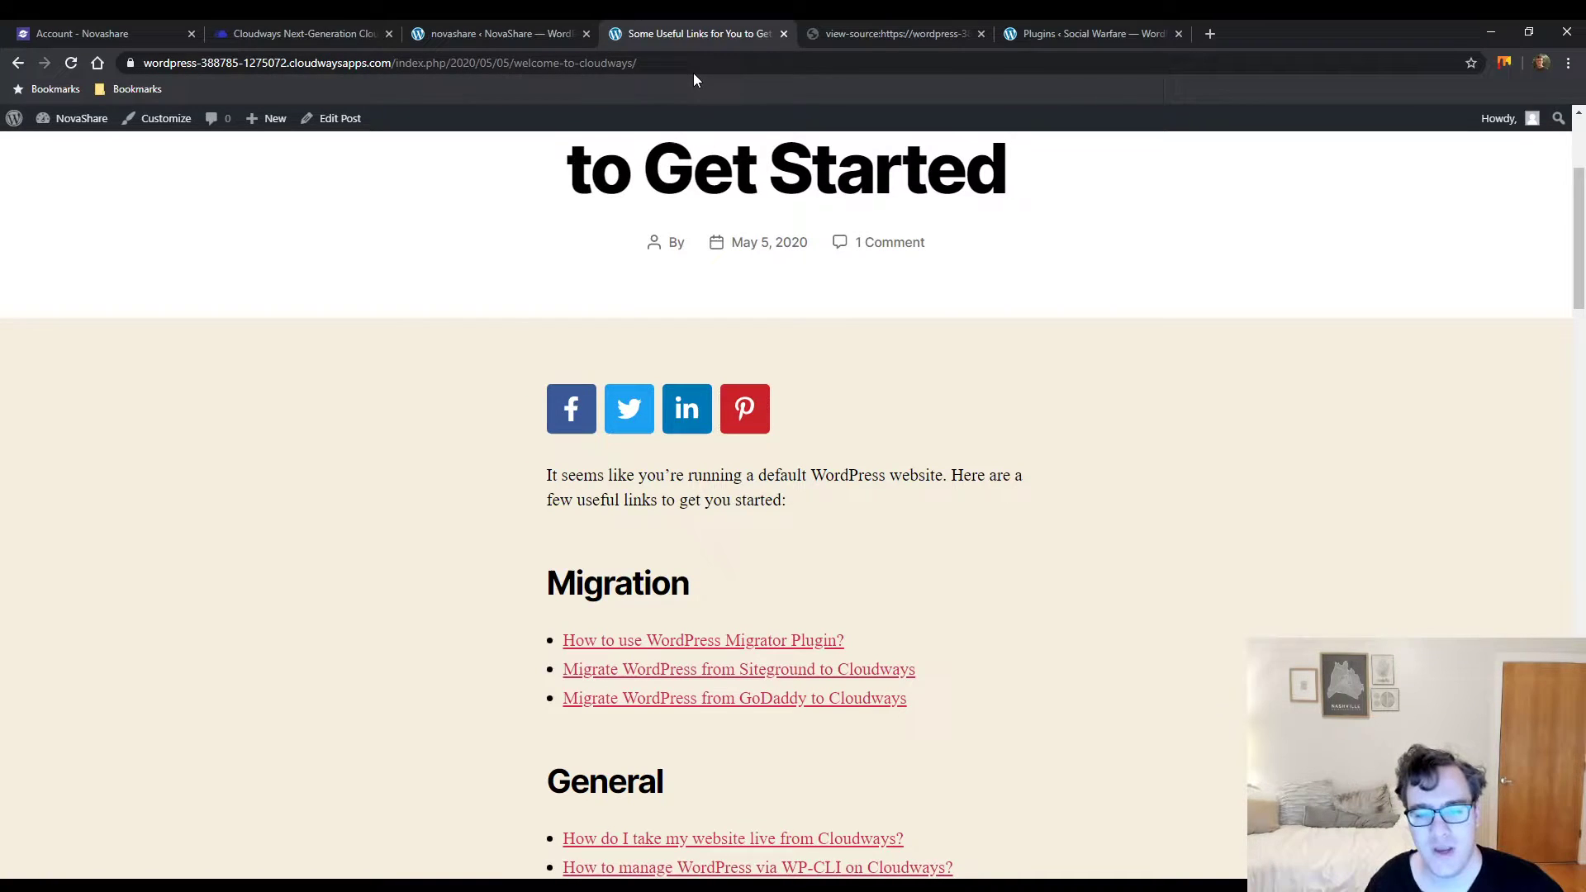
Compare the share count settings with the reloaded test post, then save the Inline Content settings
click(531, 42)
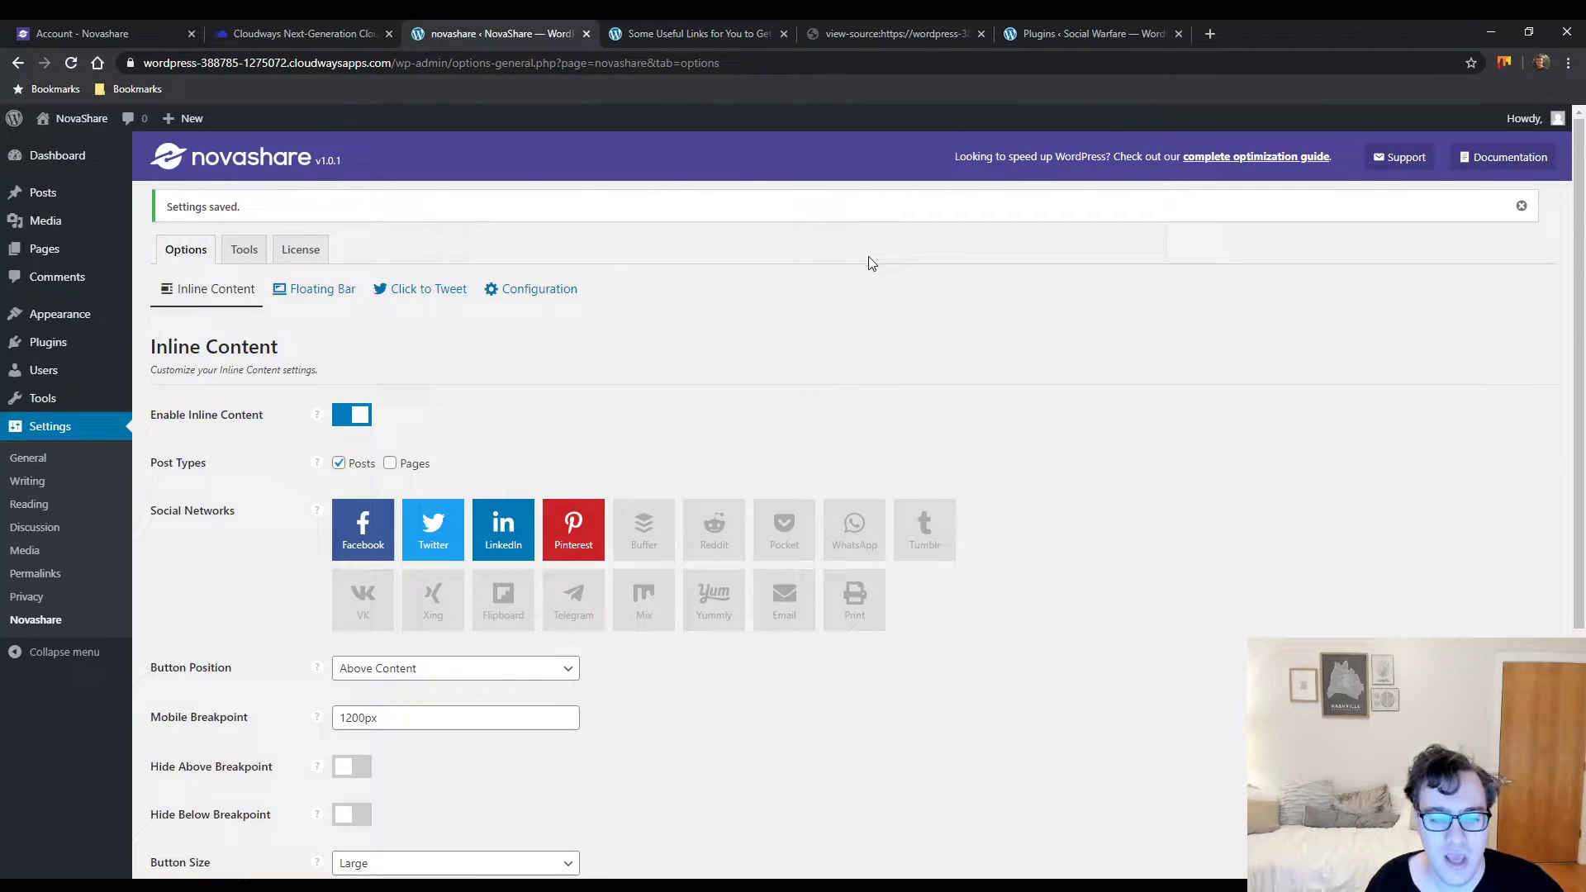
scroll(869, 248, down, 5)
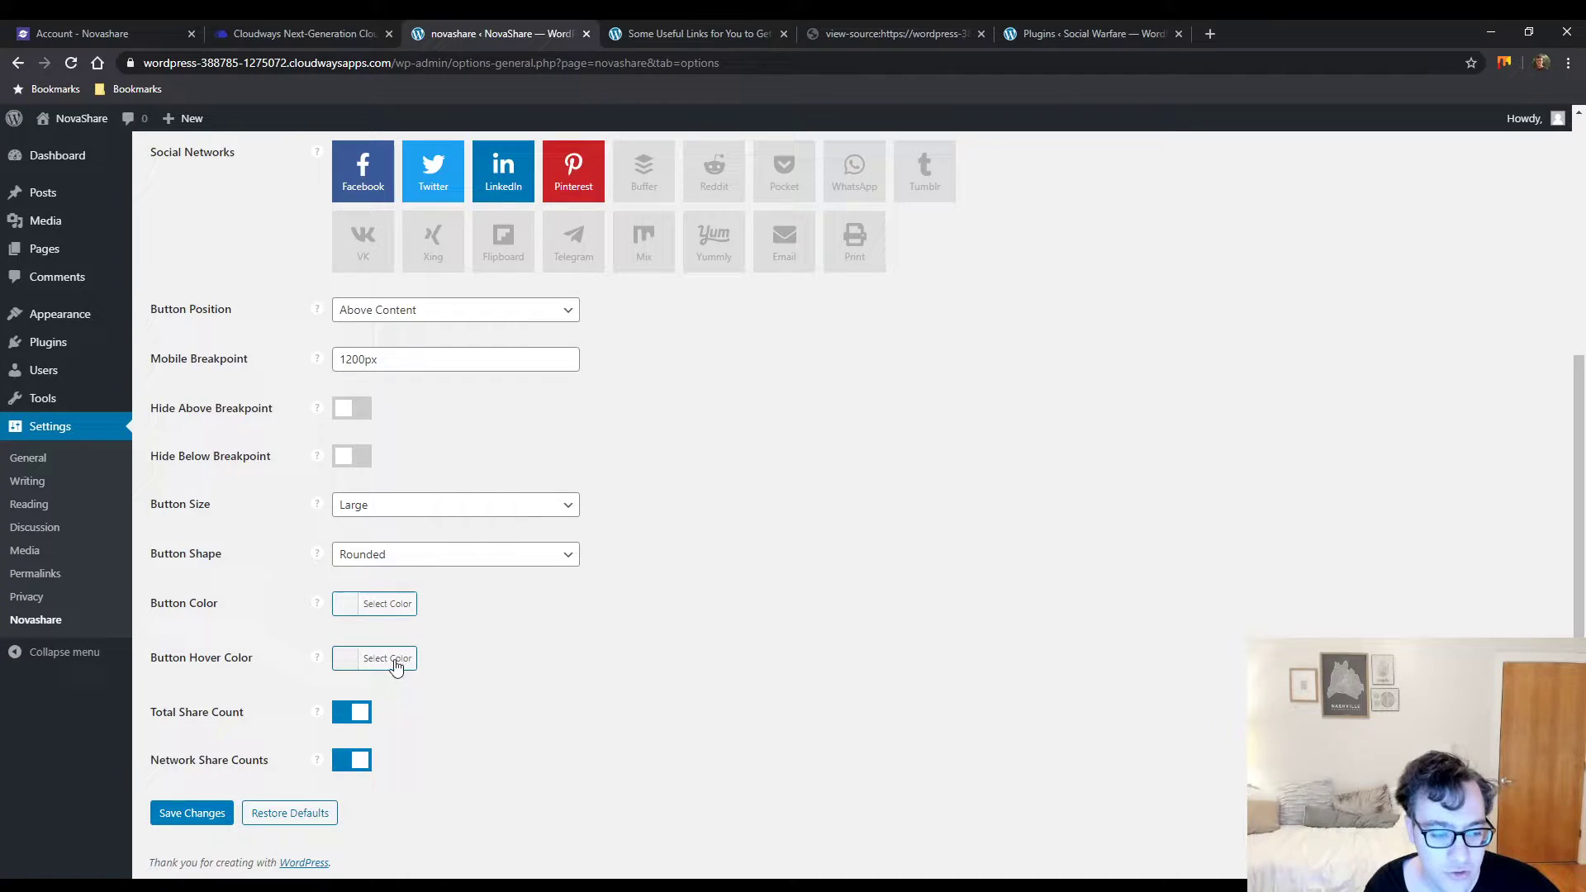
mouse_move(321, 714)
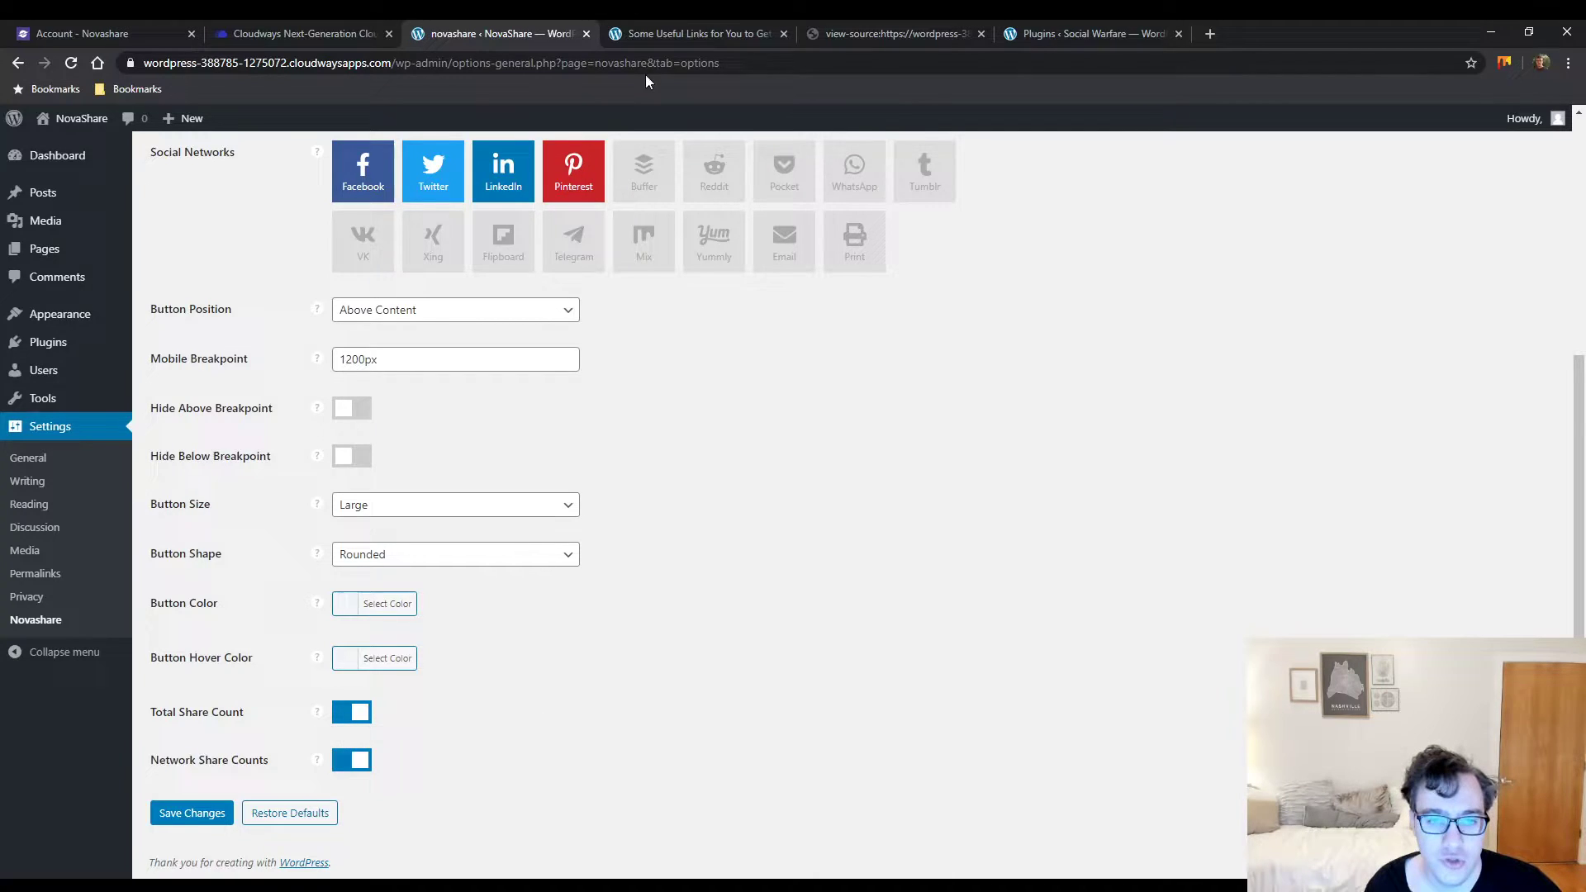
click(703, 33)
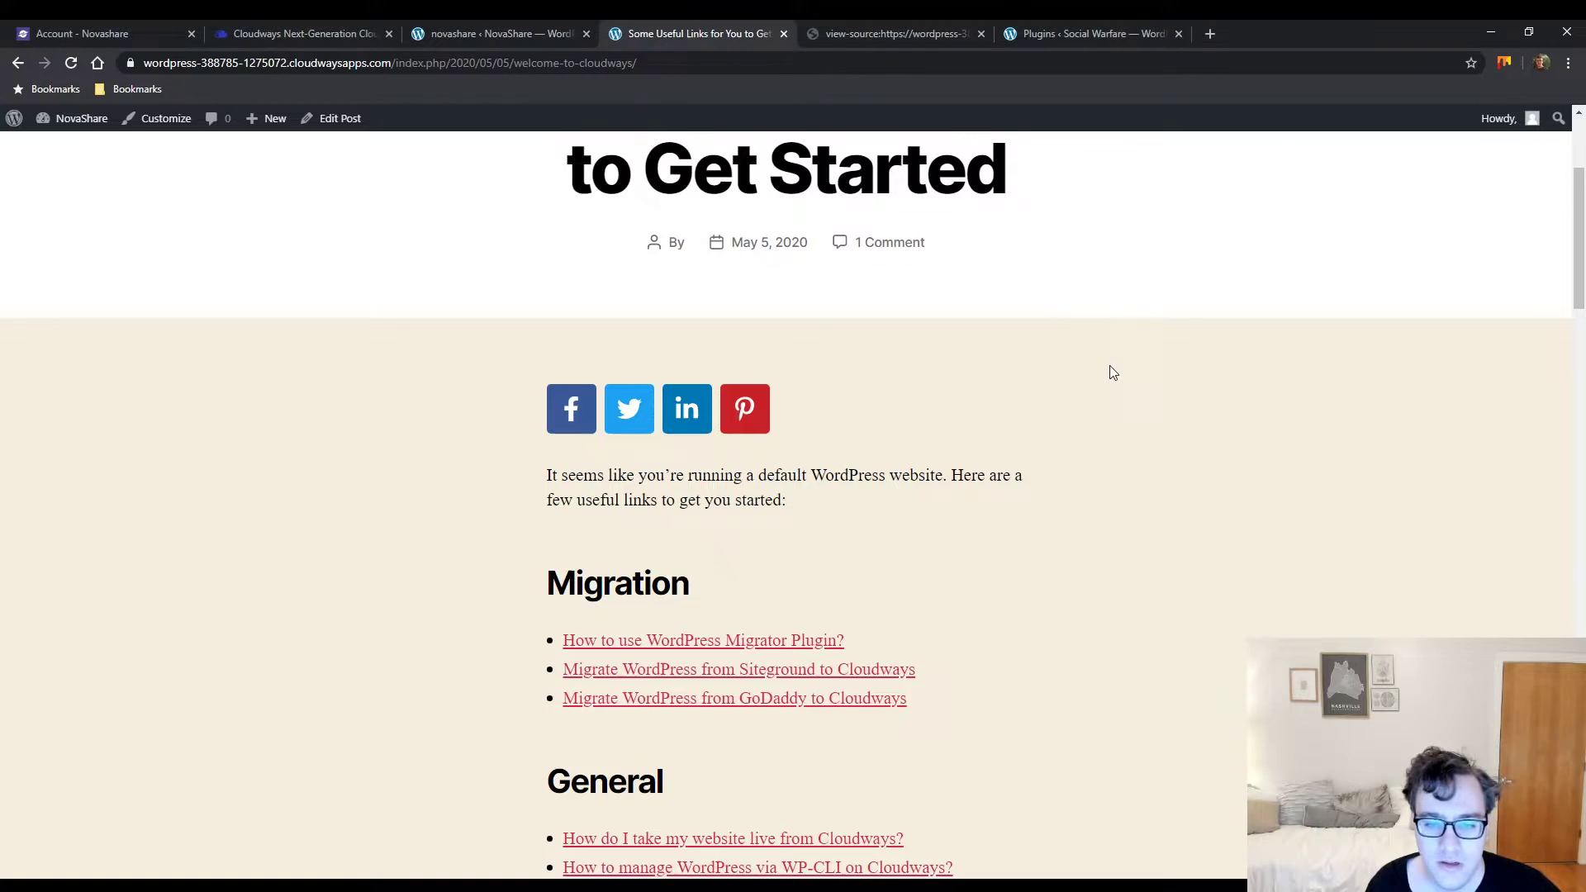
scroll(909, 388, down, 1)
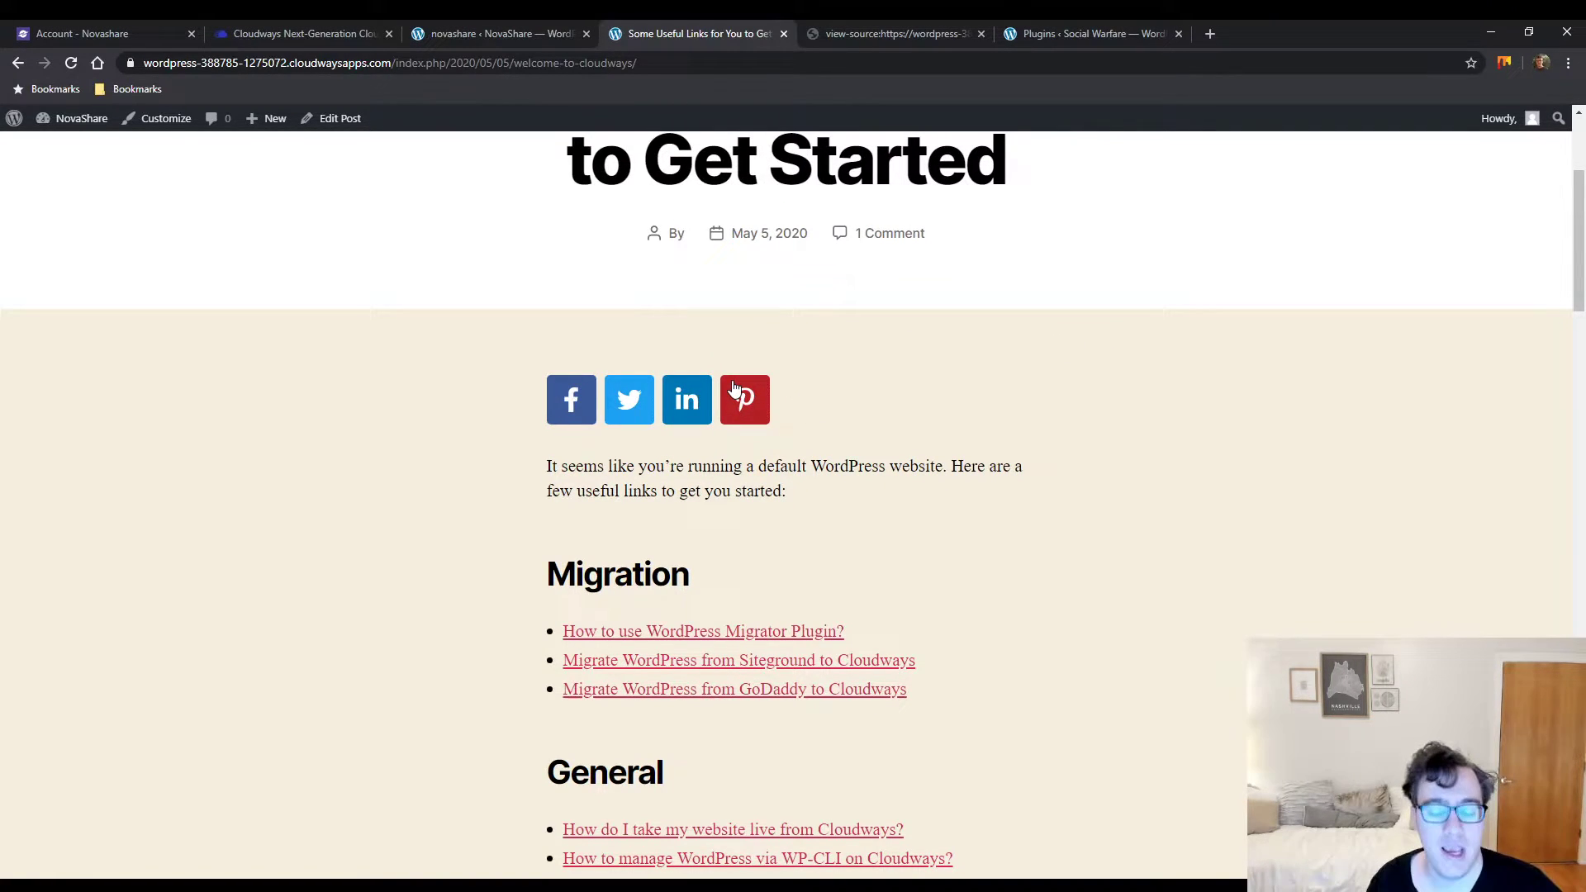
click(517, 32)
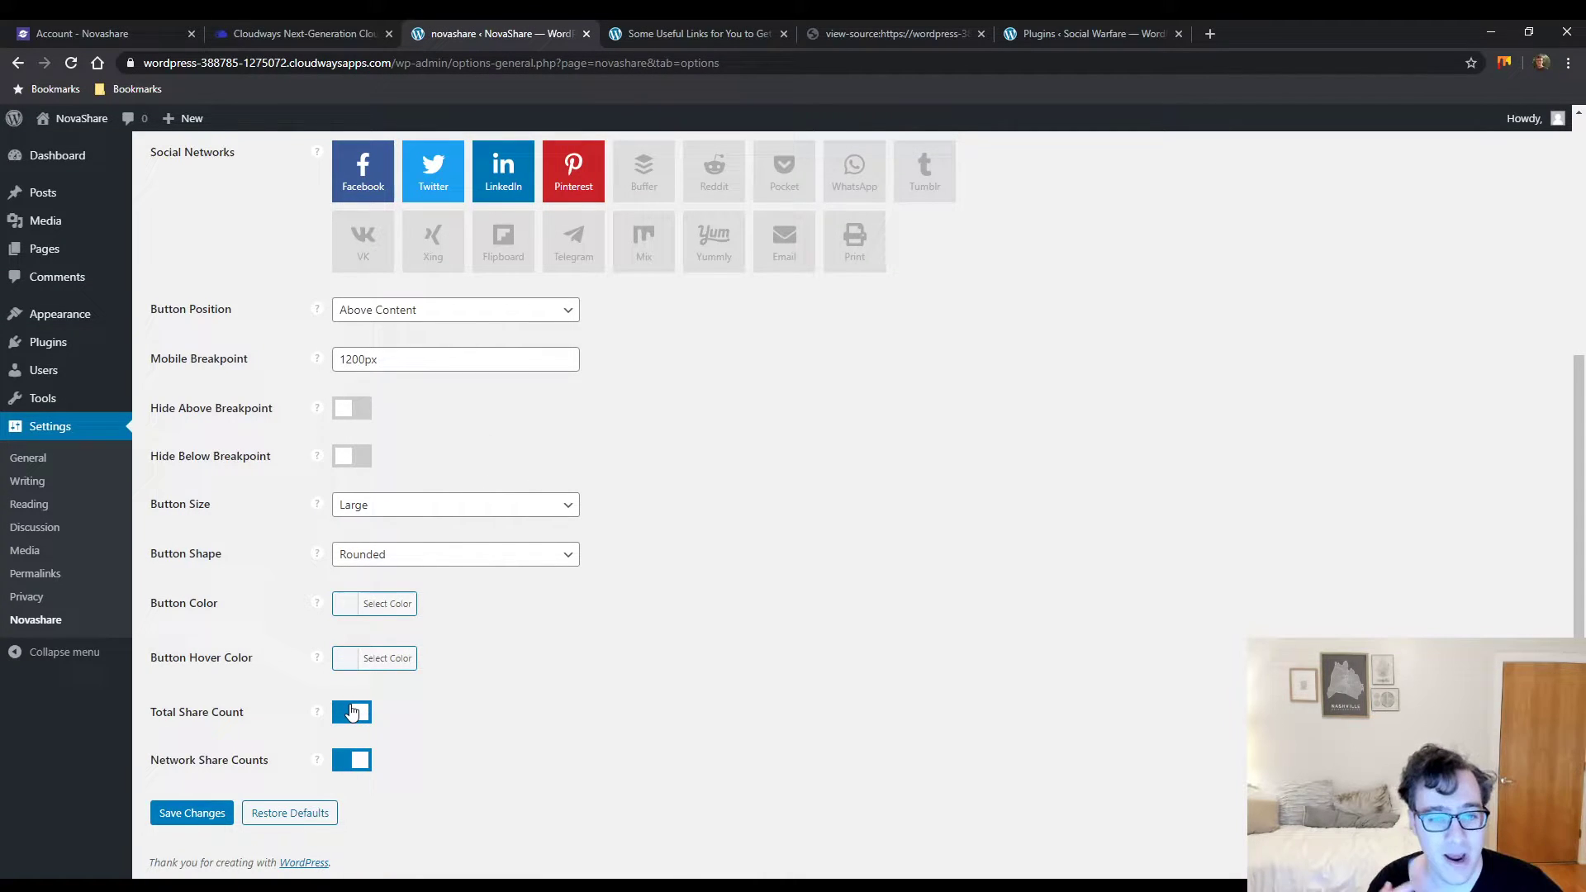
click(680, 32)
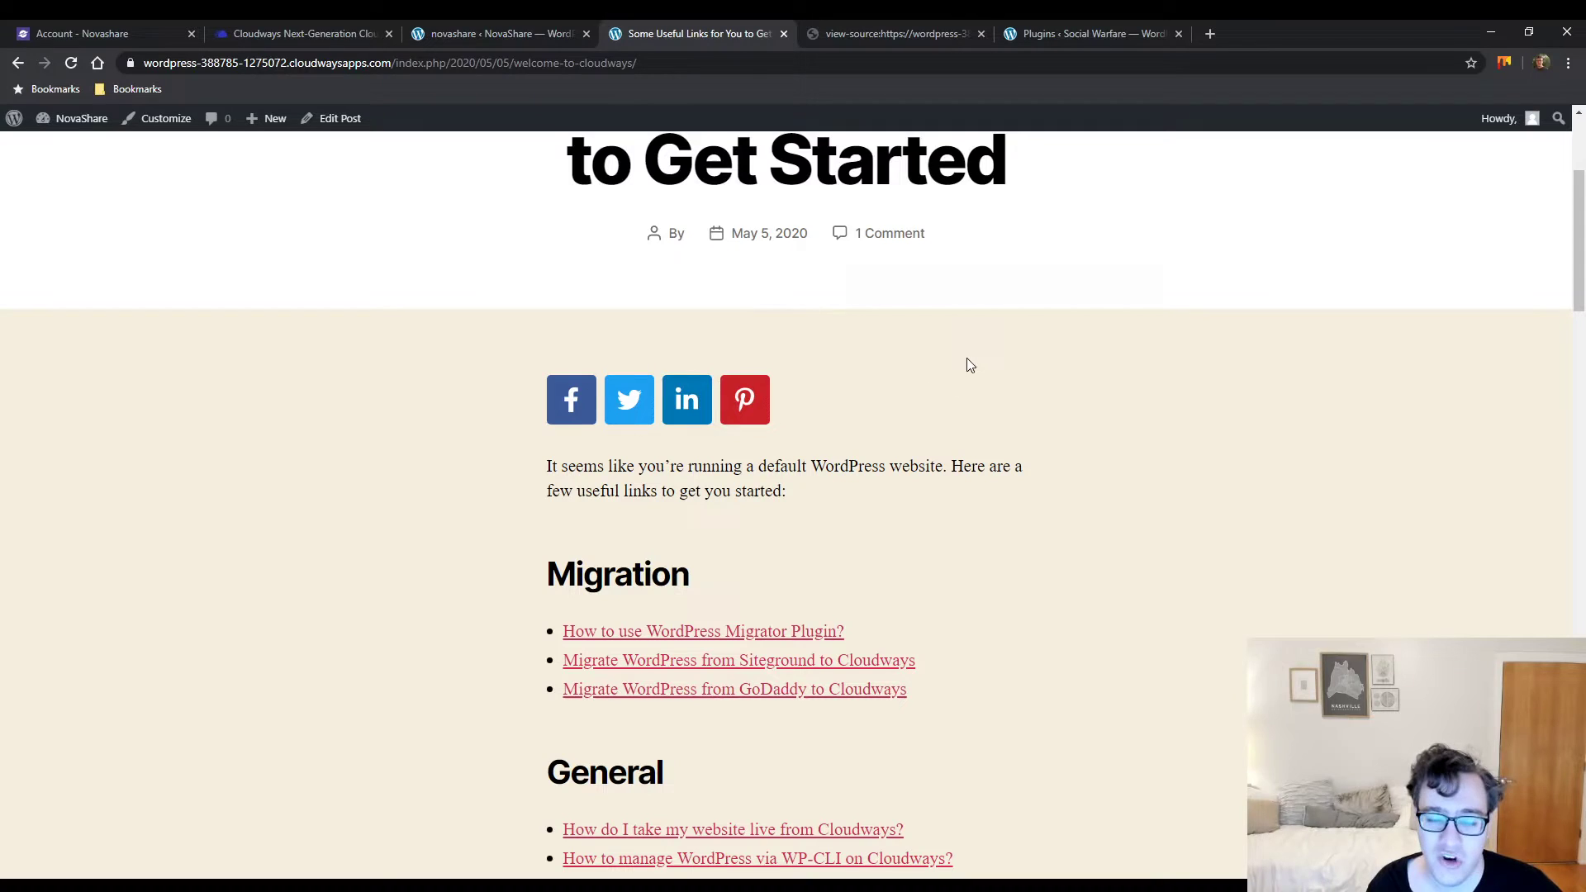
key(F5)
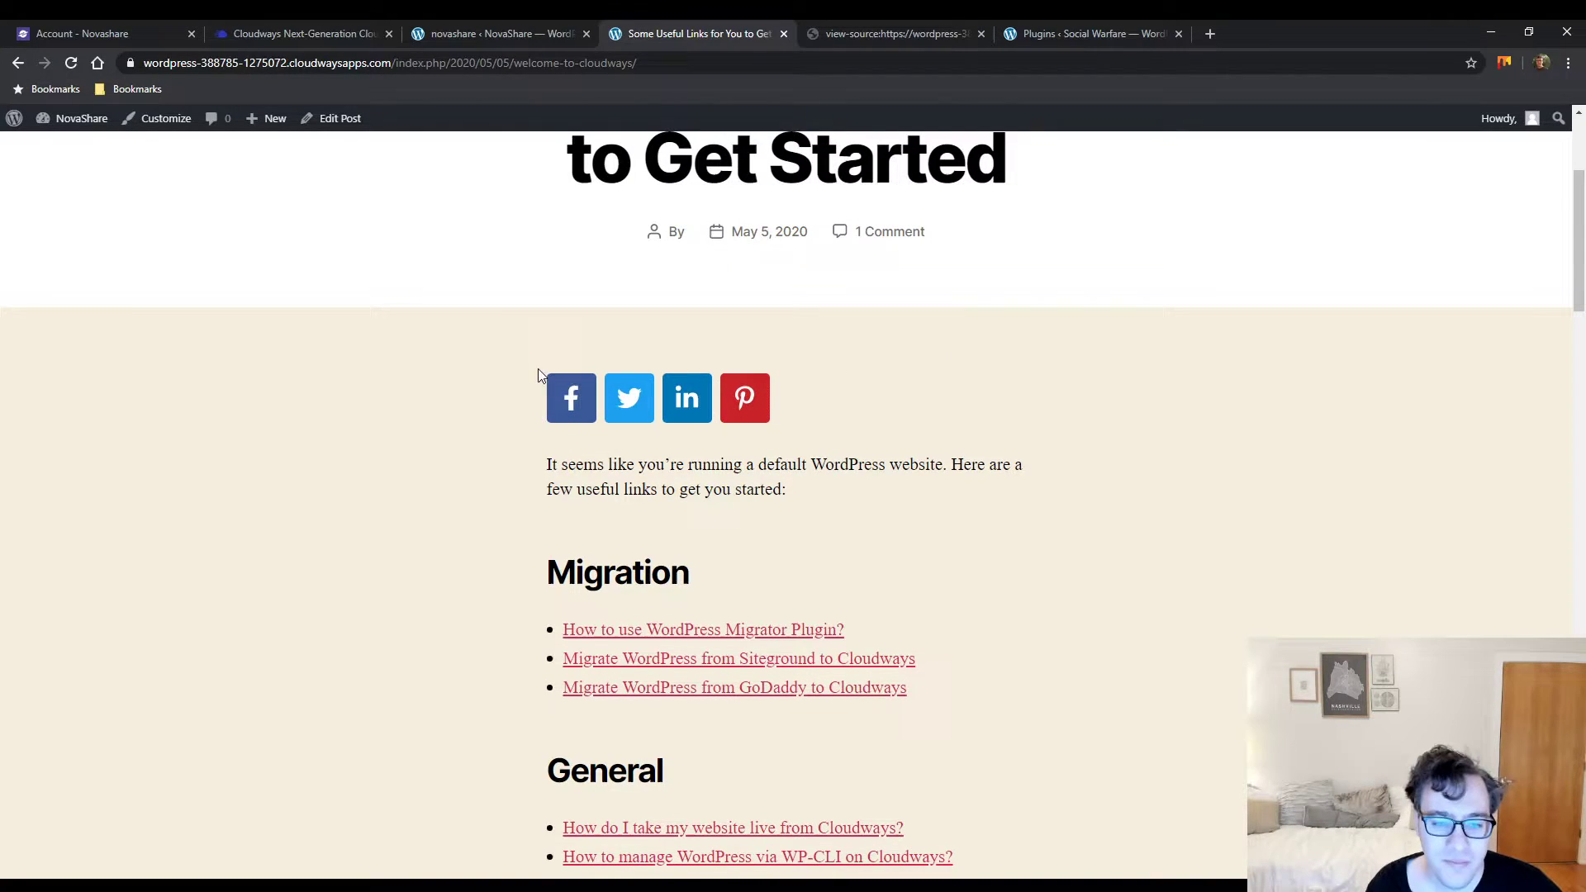
click(553, 31)
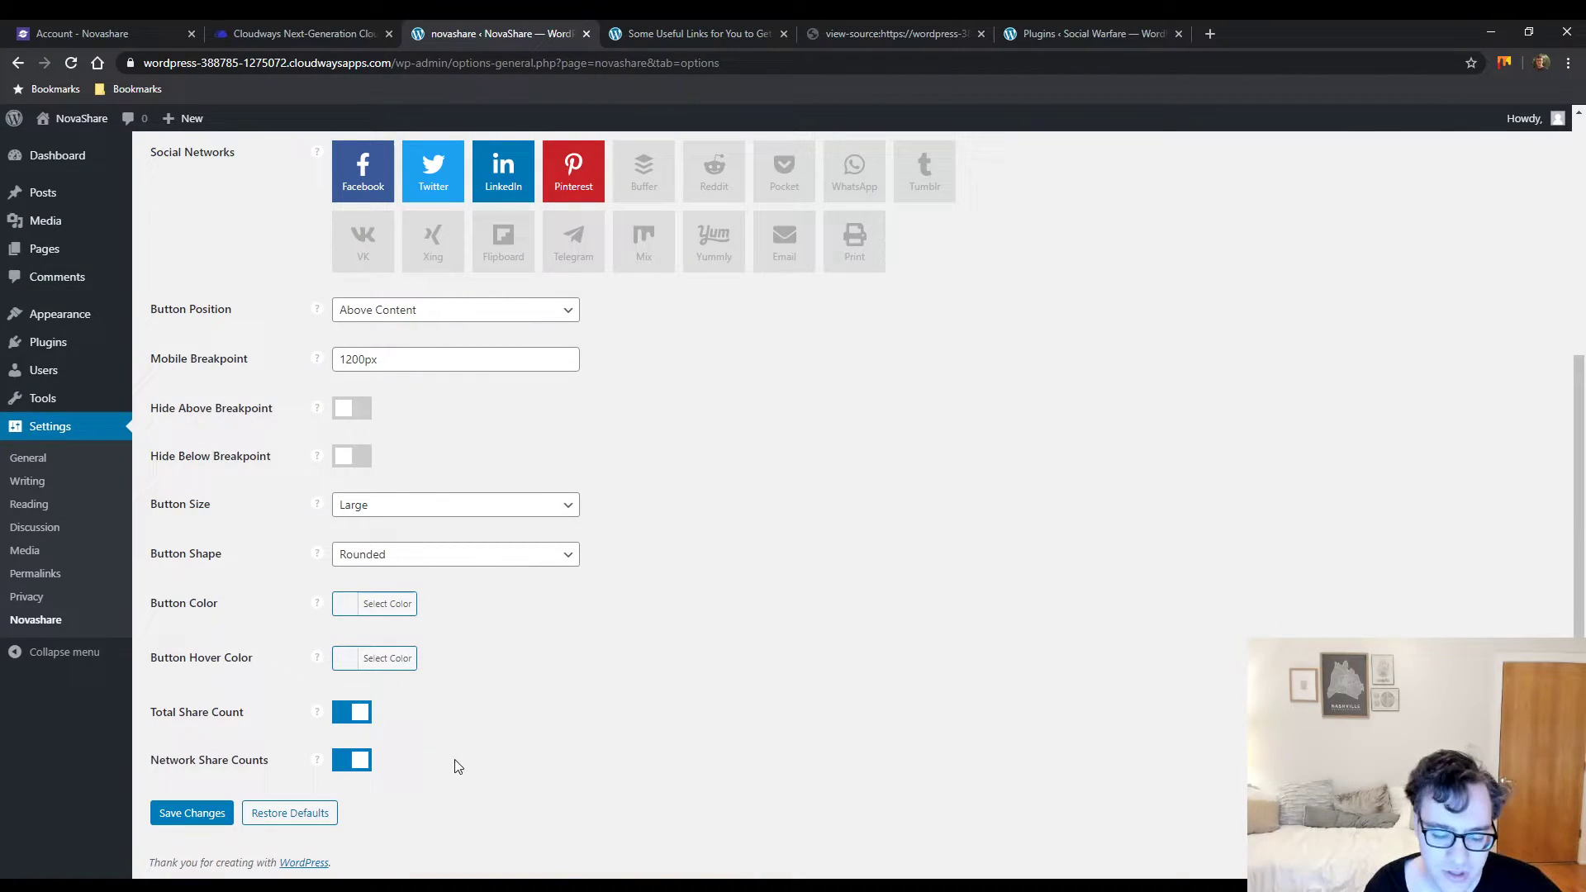
key(Return)
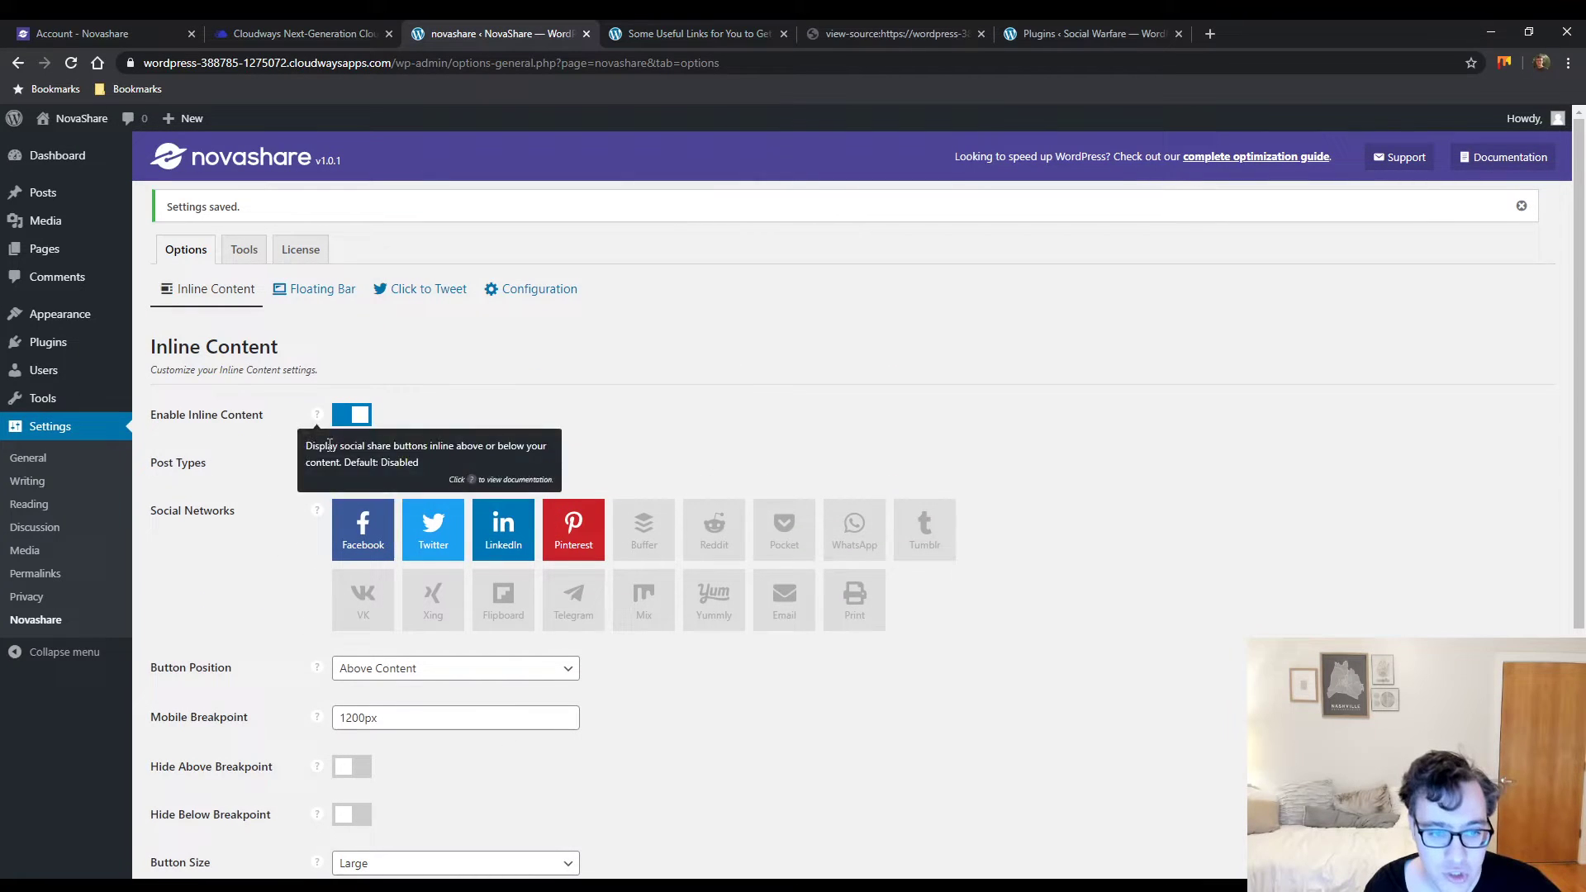
Enable the Floating Bar with Facebook before Twitter, save, and reload the test post
click(340, 289)
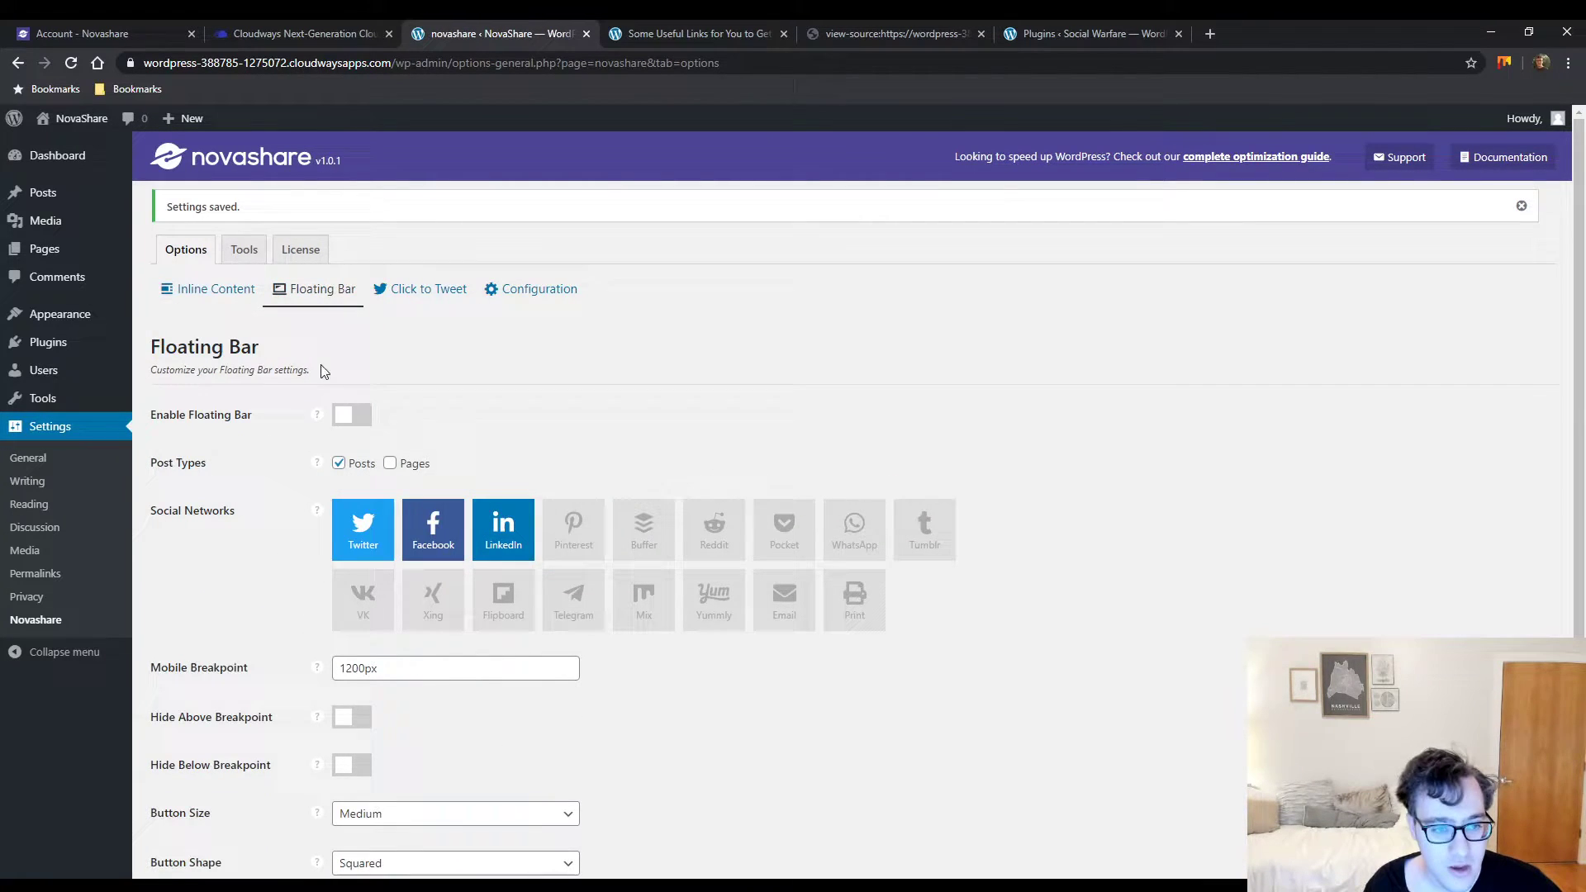
scroll(266, 448, down, 4)
scroll(255, 461, up, 4)
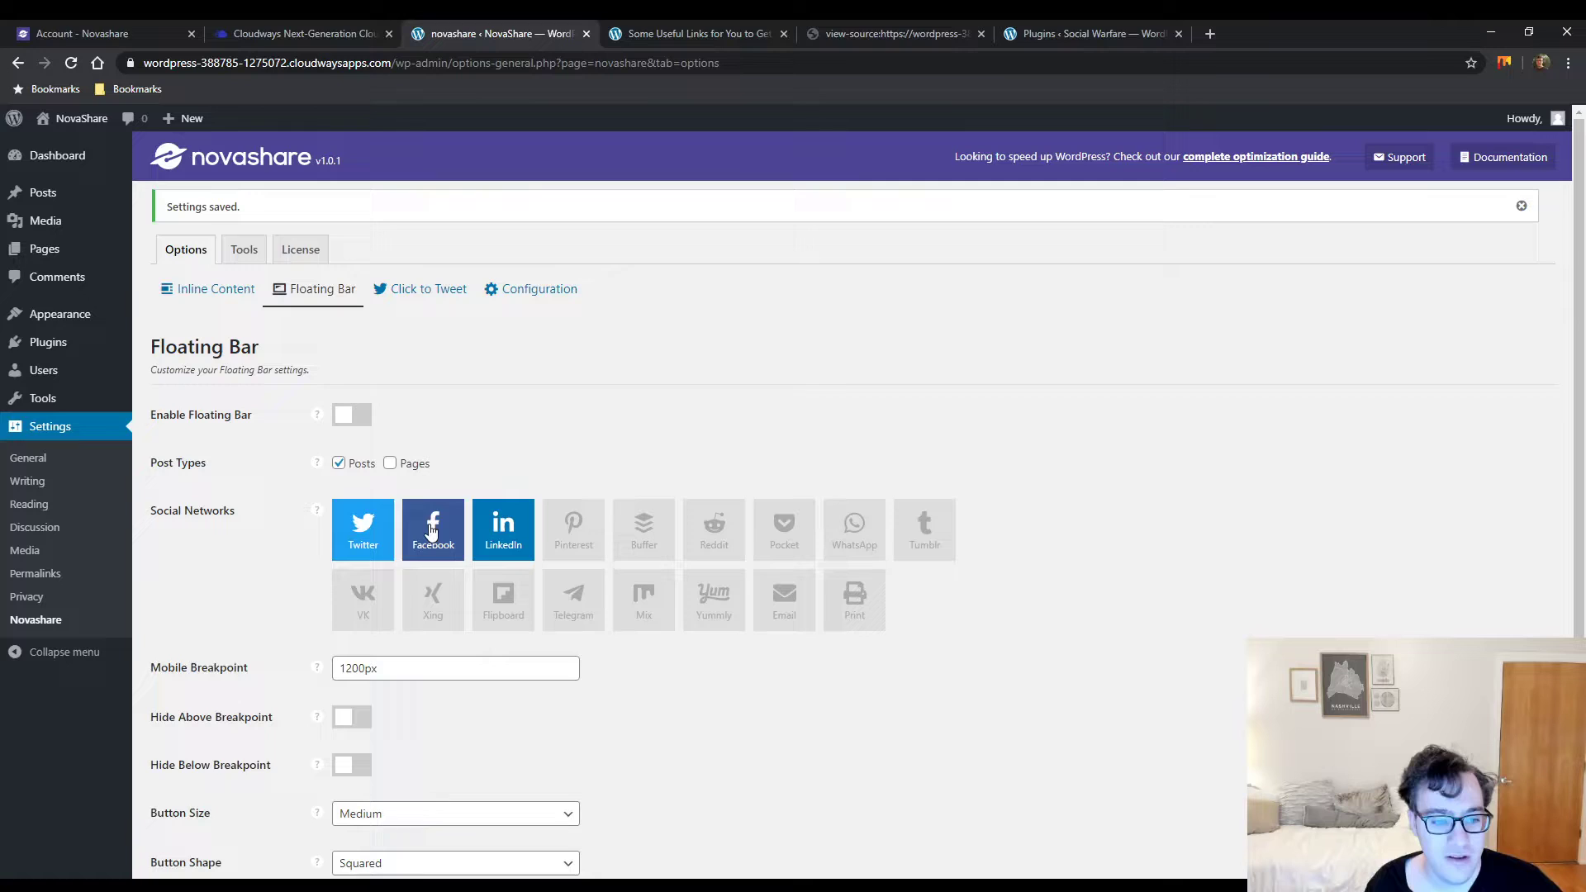
drag(433, 528, 354, 529)
click(341, 418)
scroll(225, 495, down, 4)
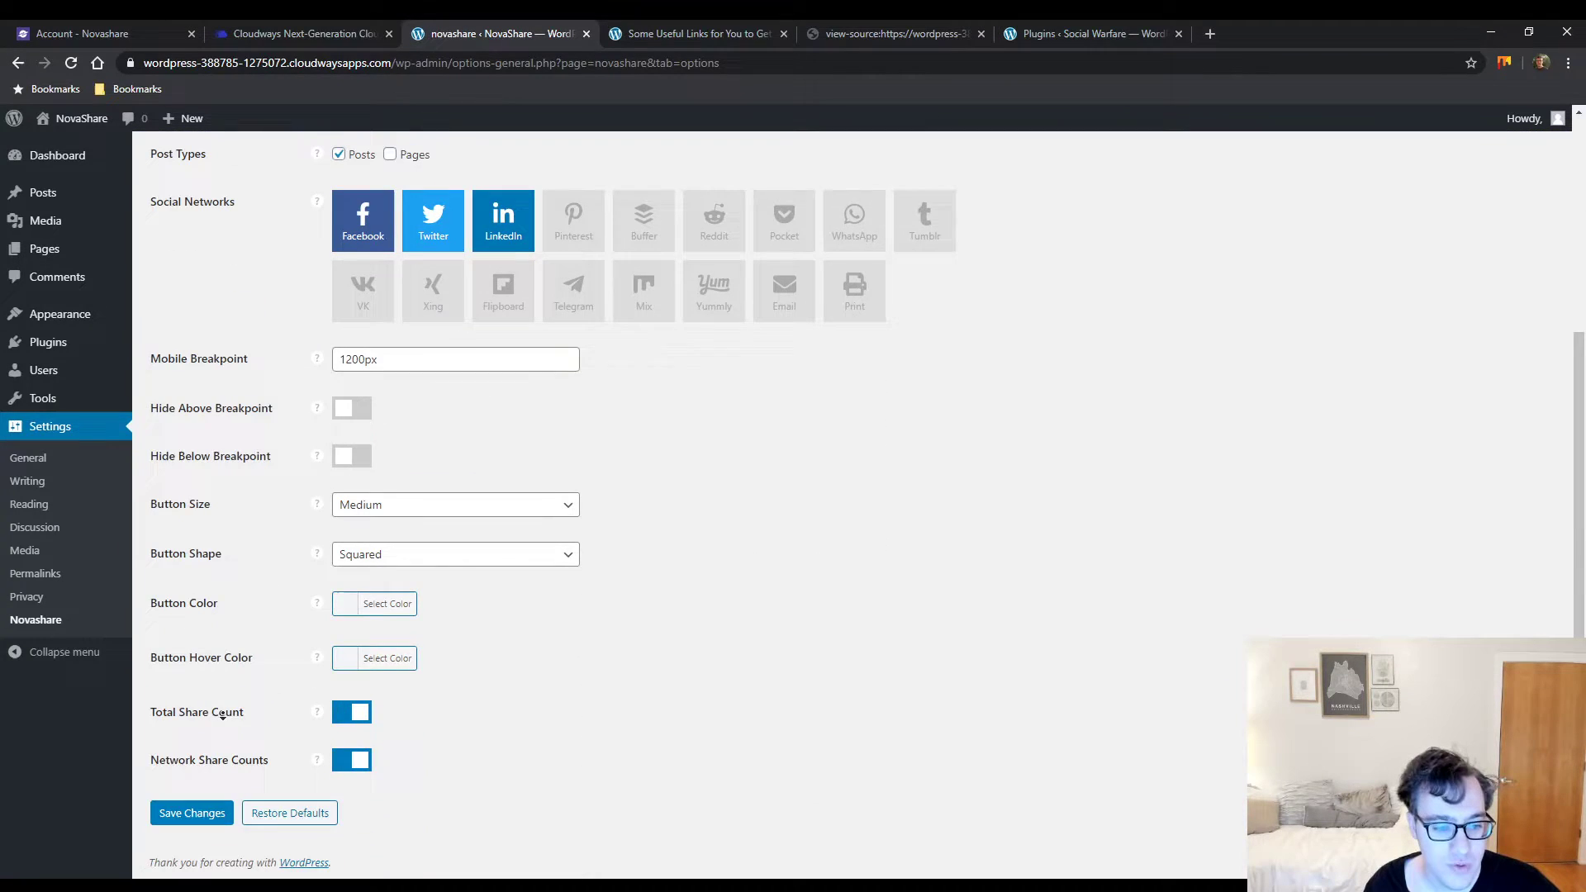
click(182, 813)
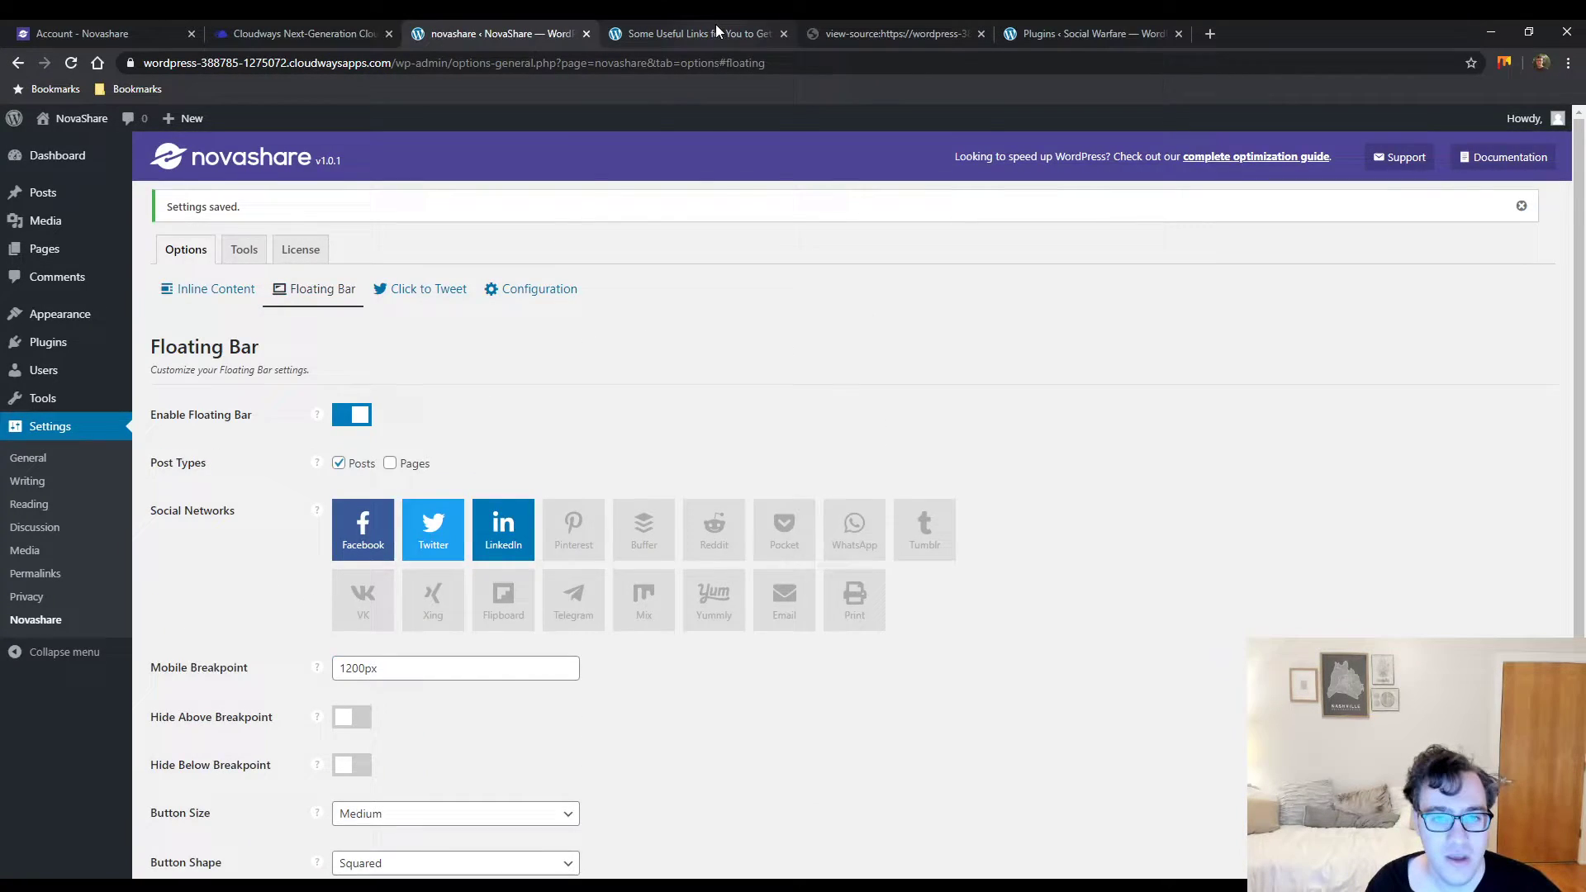
click(703, 33)
key(F5)
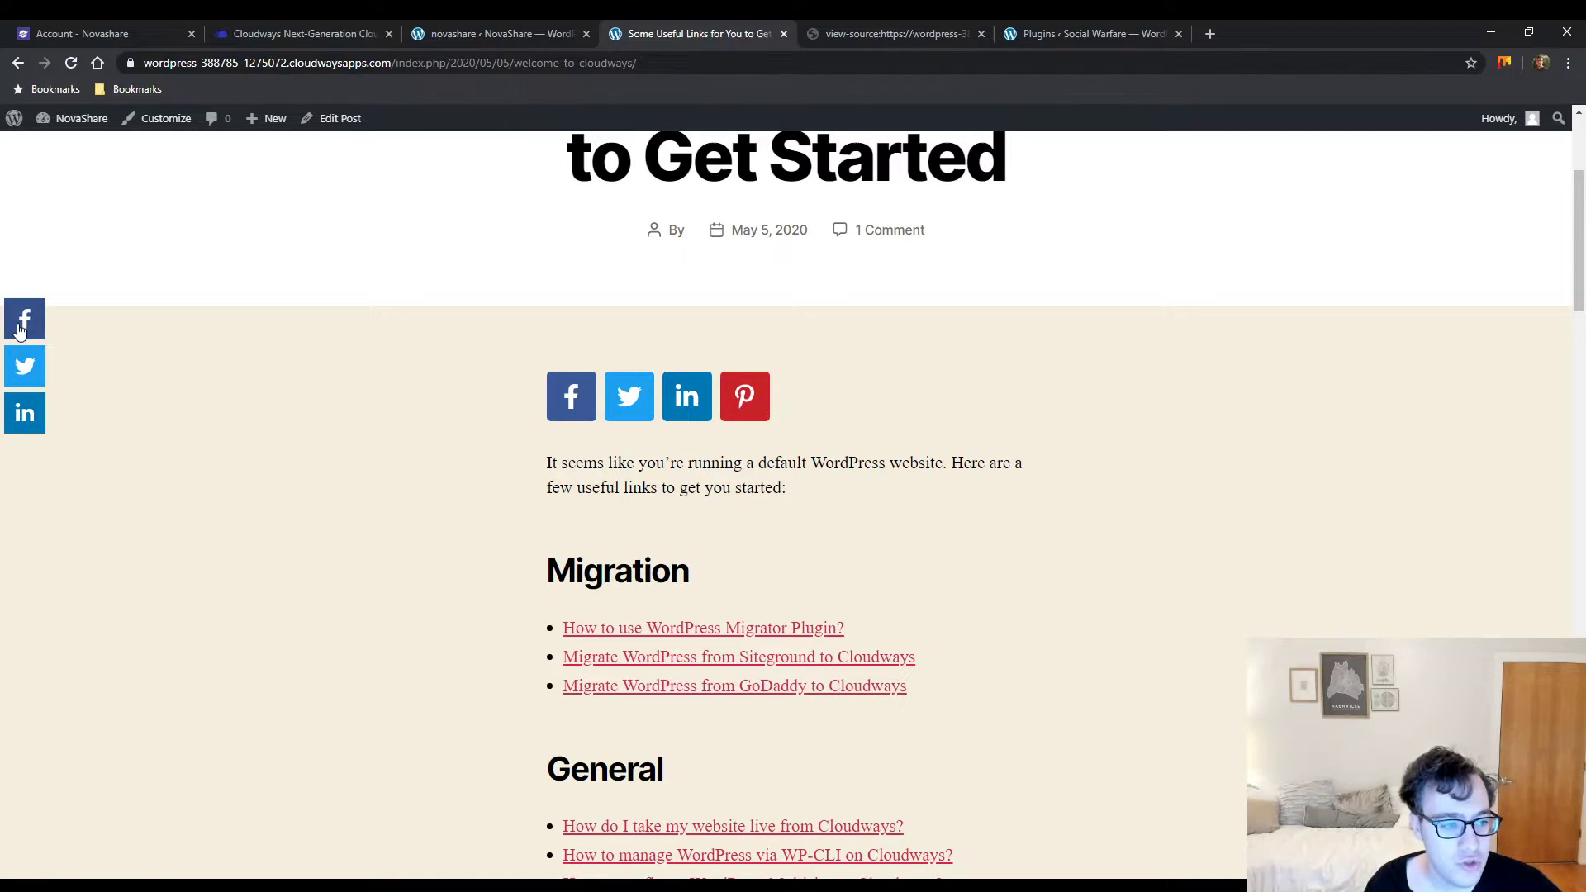
Inspect the floating bar on the post against its settings and open the developer tools
scroll(43, 405, down, 2)
click(500, 33)
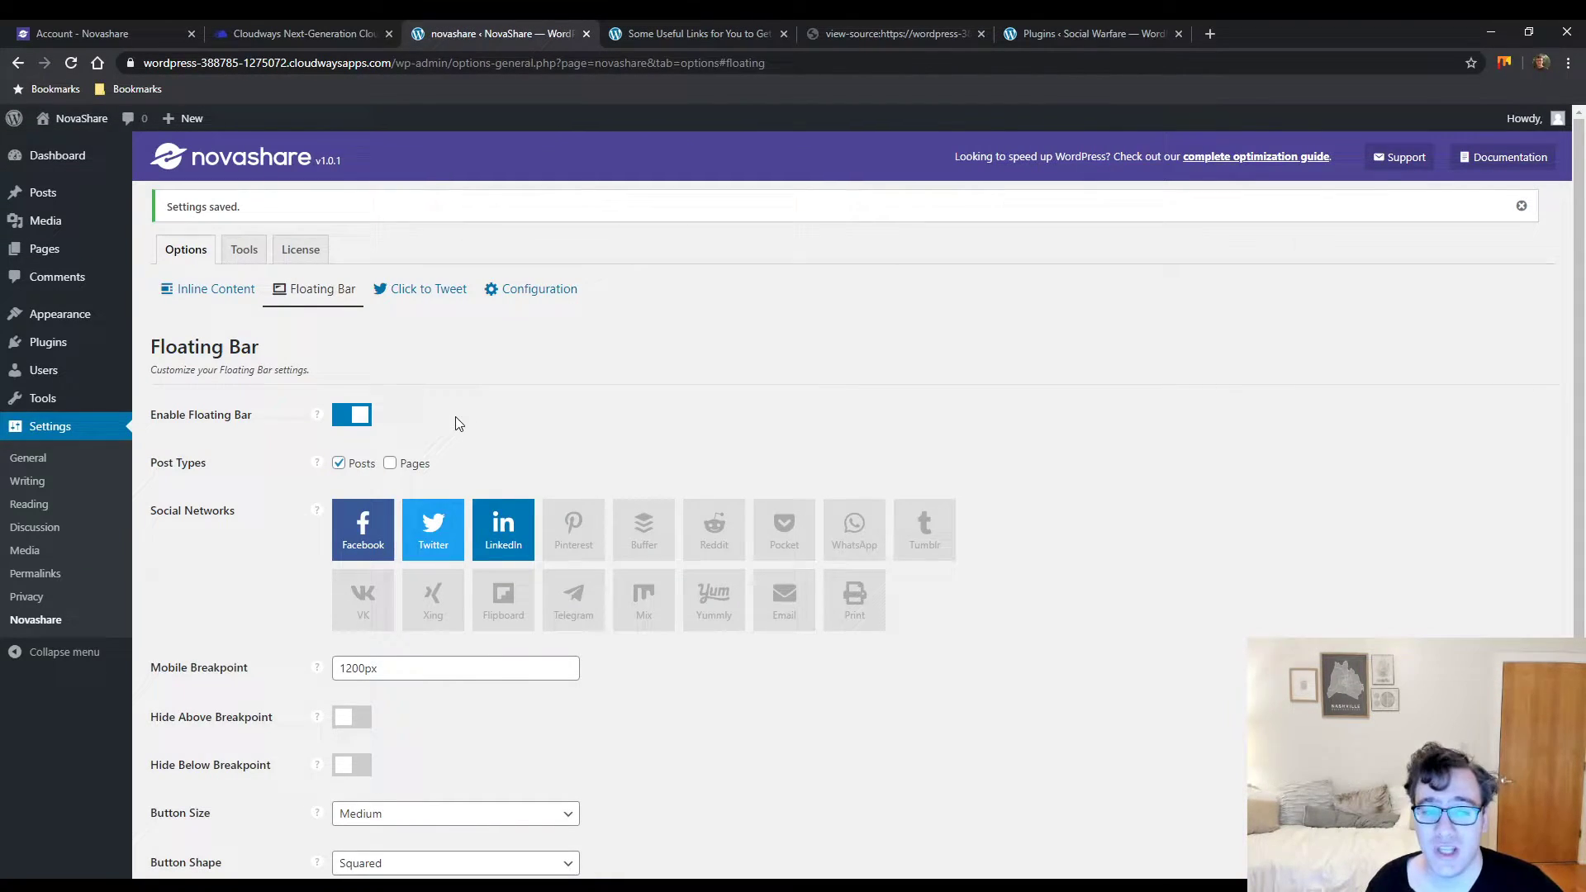
scroll(459, 422, down, 4)
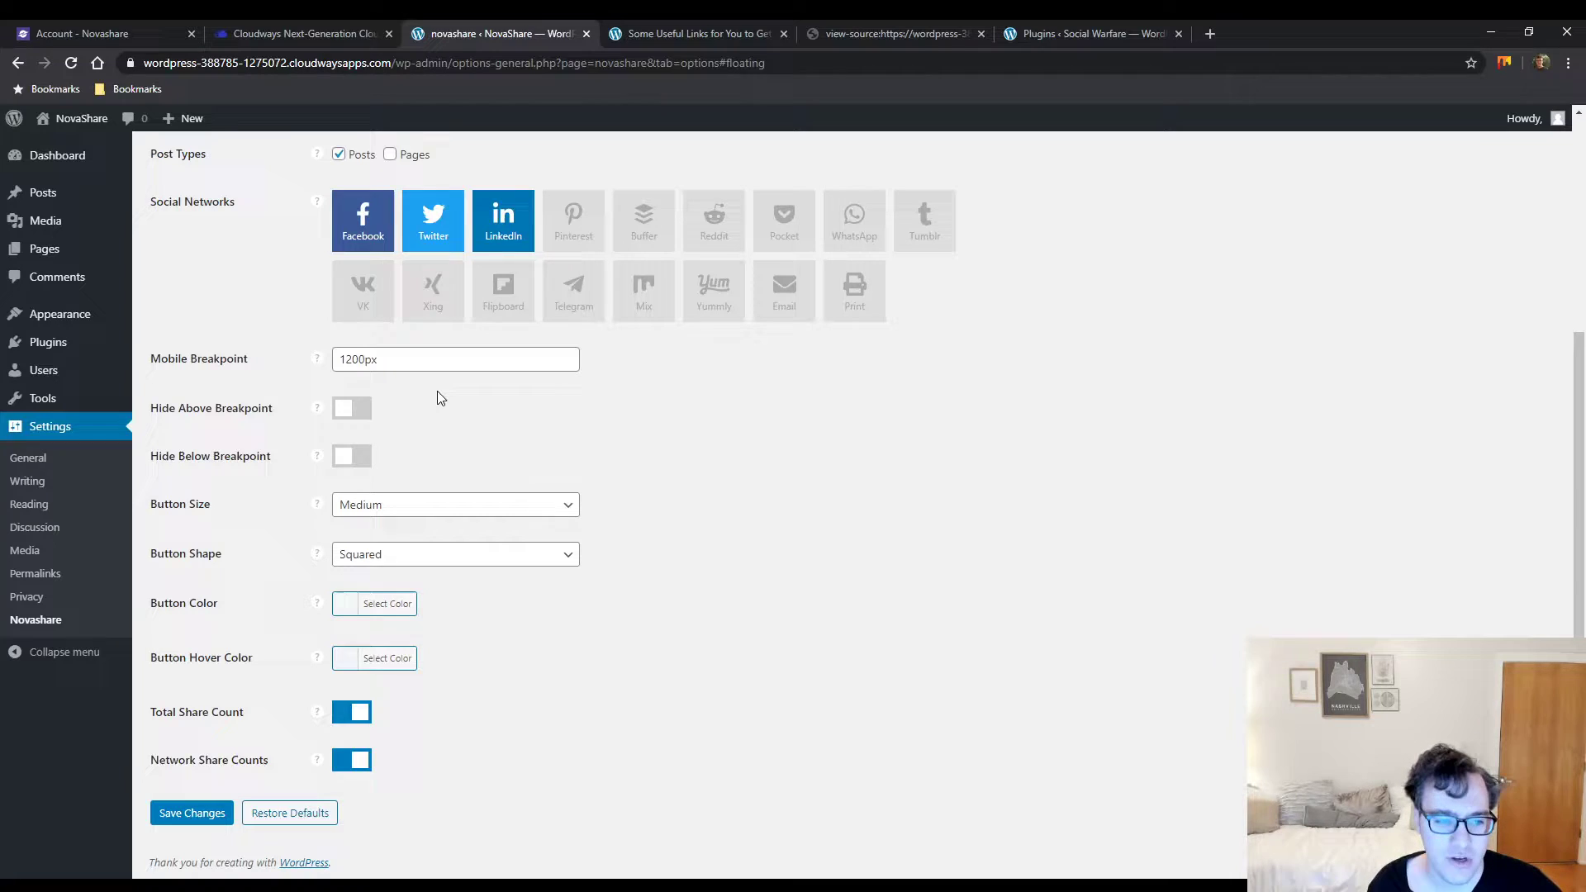
scroll(341, 310, up, 2)
scroll(324, 298, down, 2)
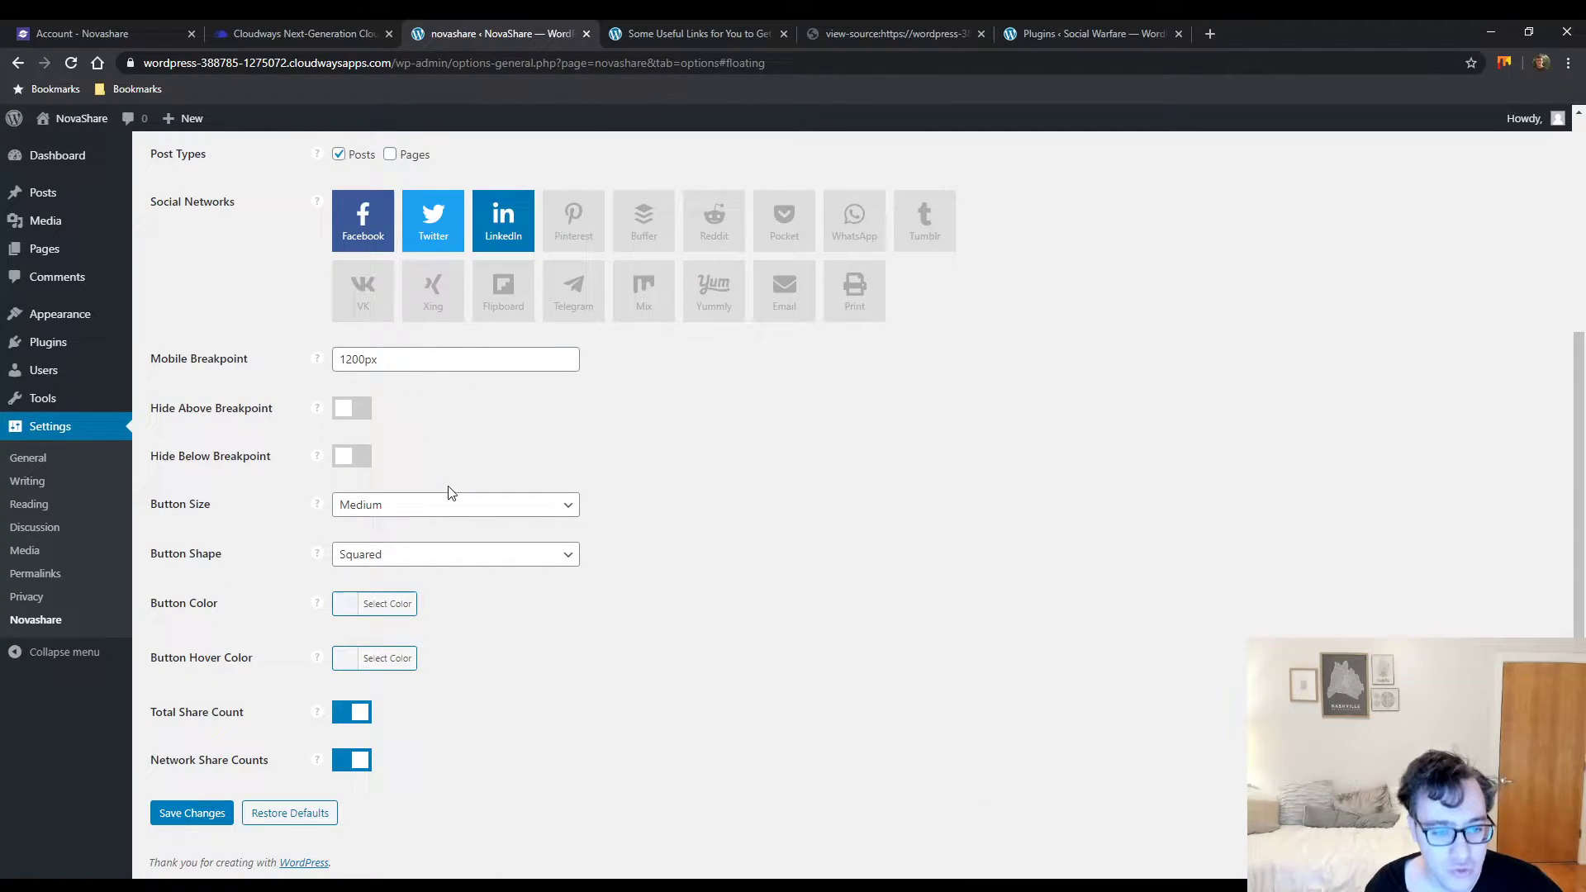
click(665, 35)
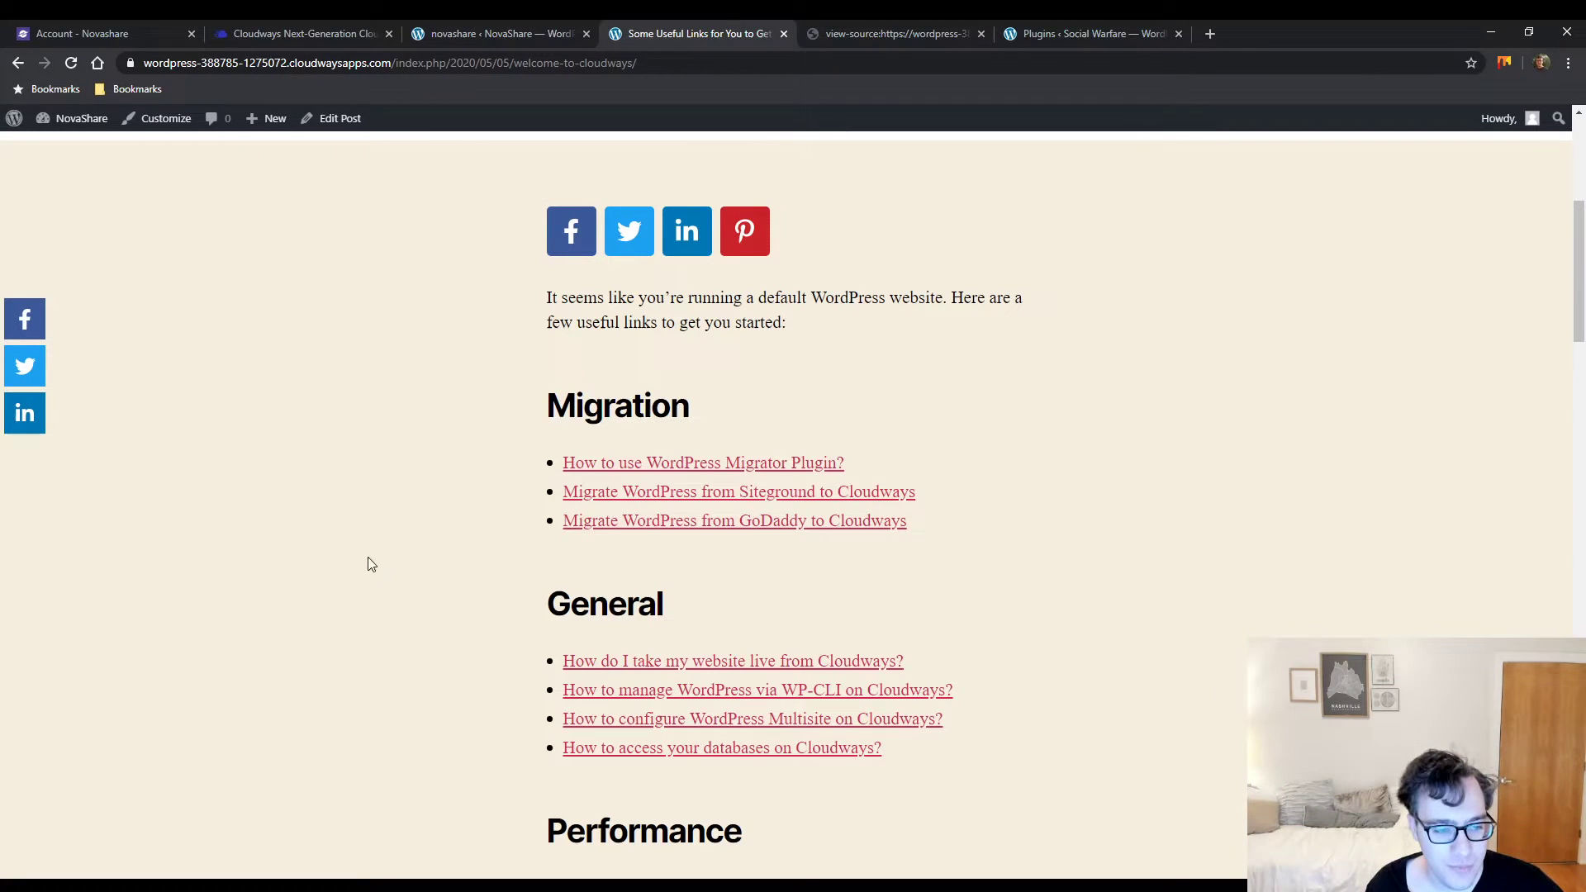
key(ctrl+shift+i)
Emulate a Galaxy S5 at 100% with an enlarged preview to see the bottom share bar
click(36, 386)
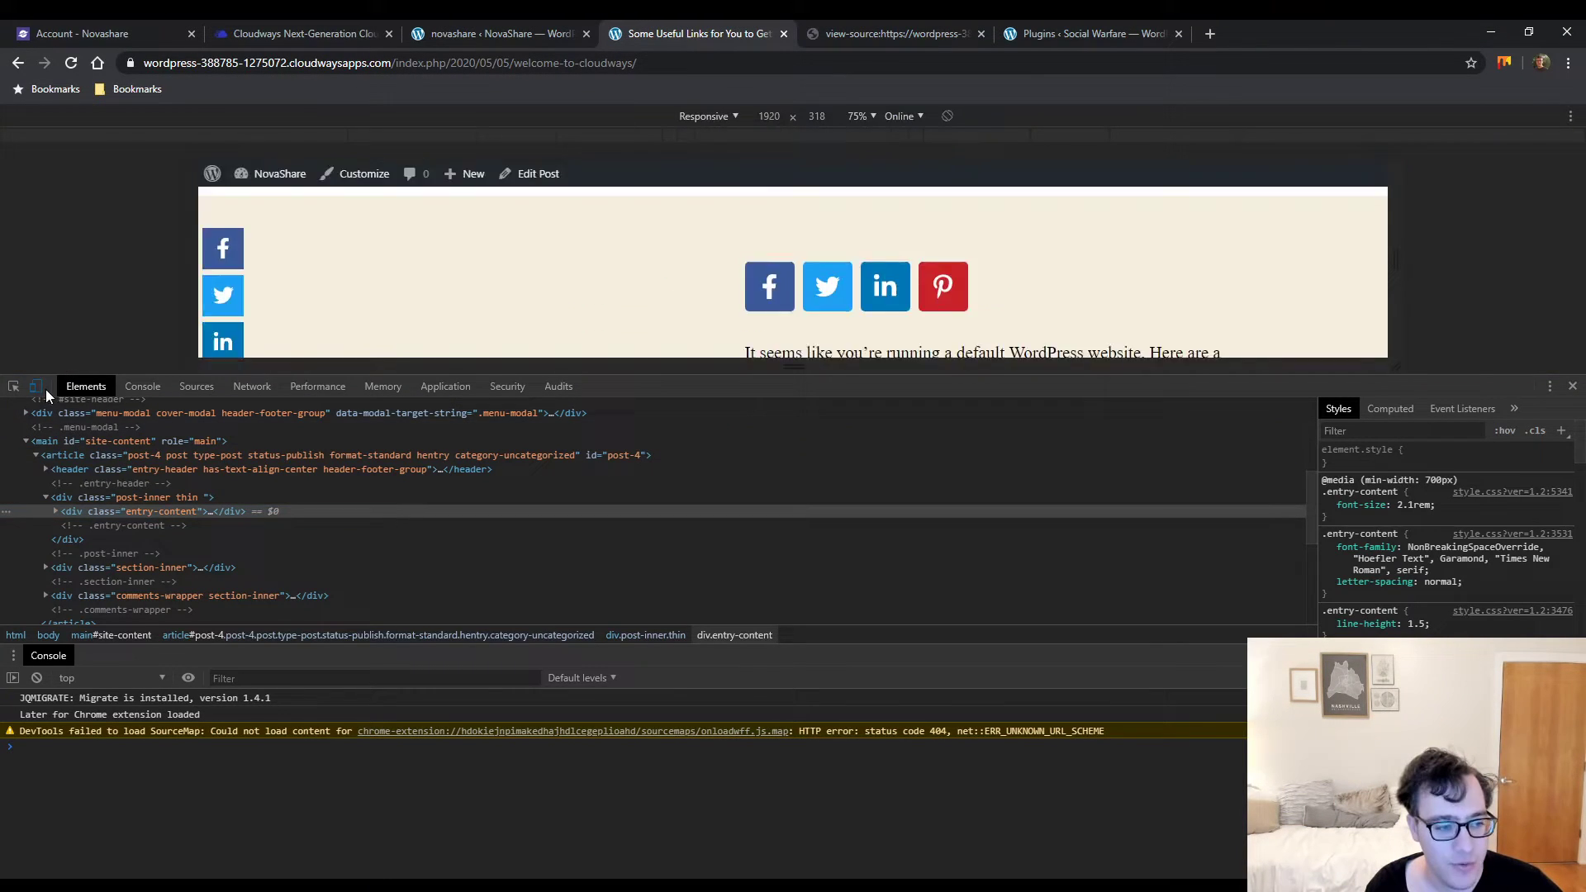
click(735, 117)
click(727, 184)
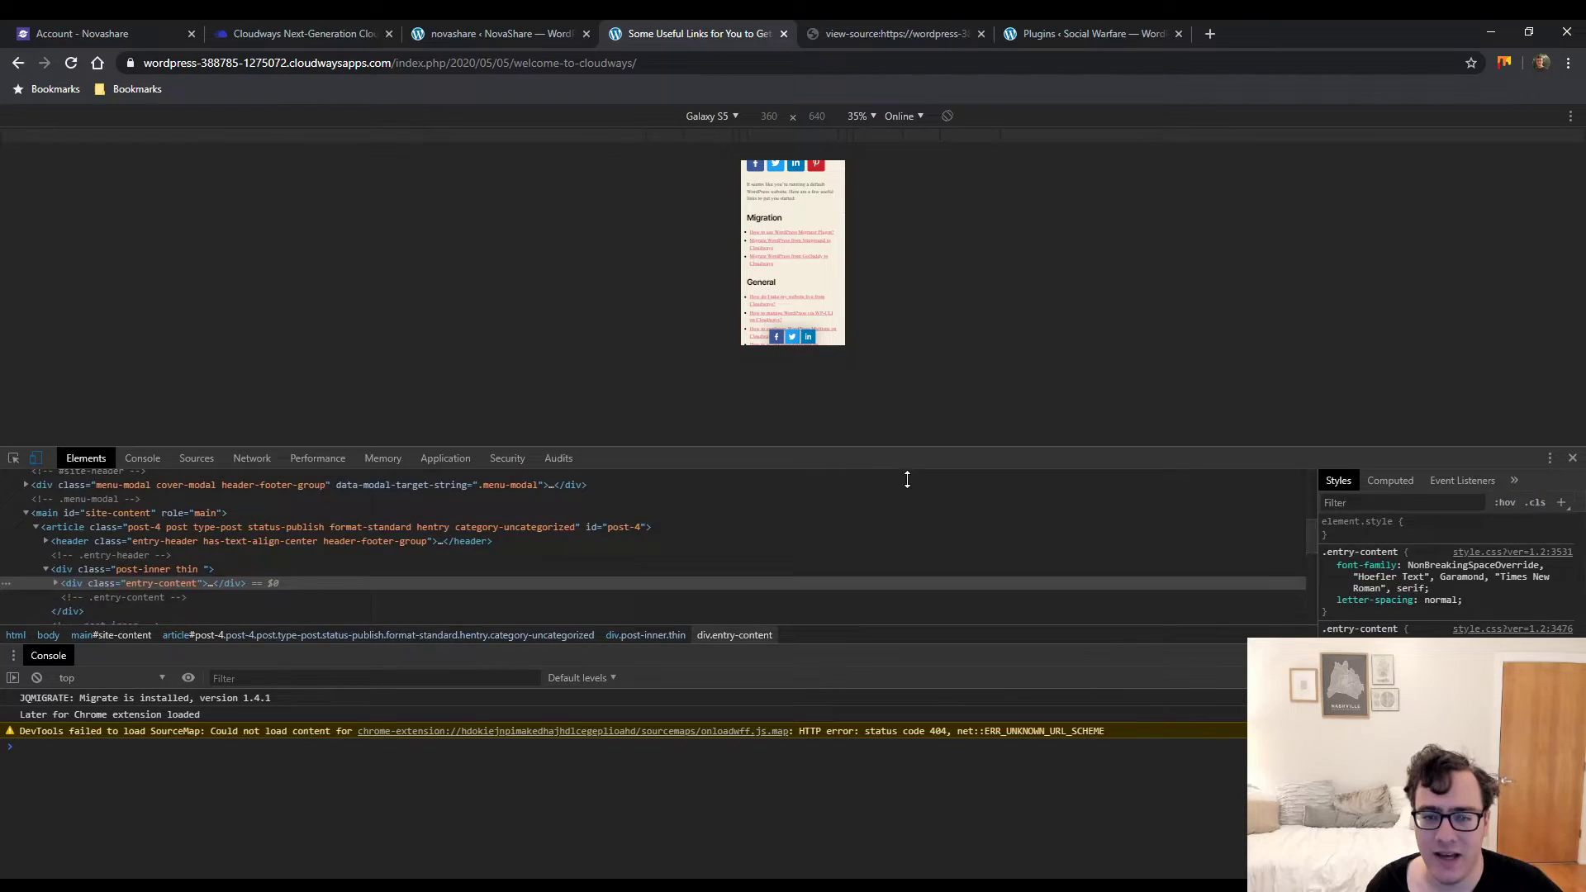
click(901, 192)
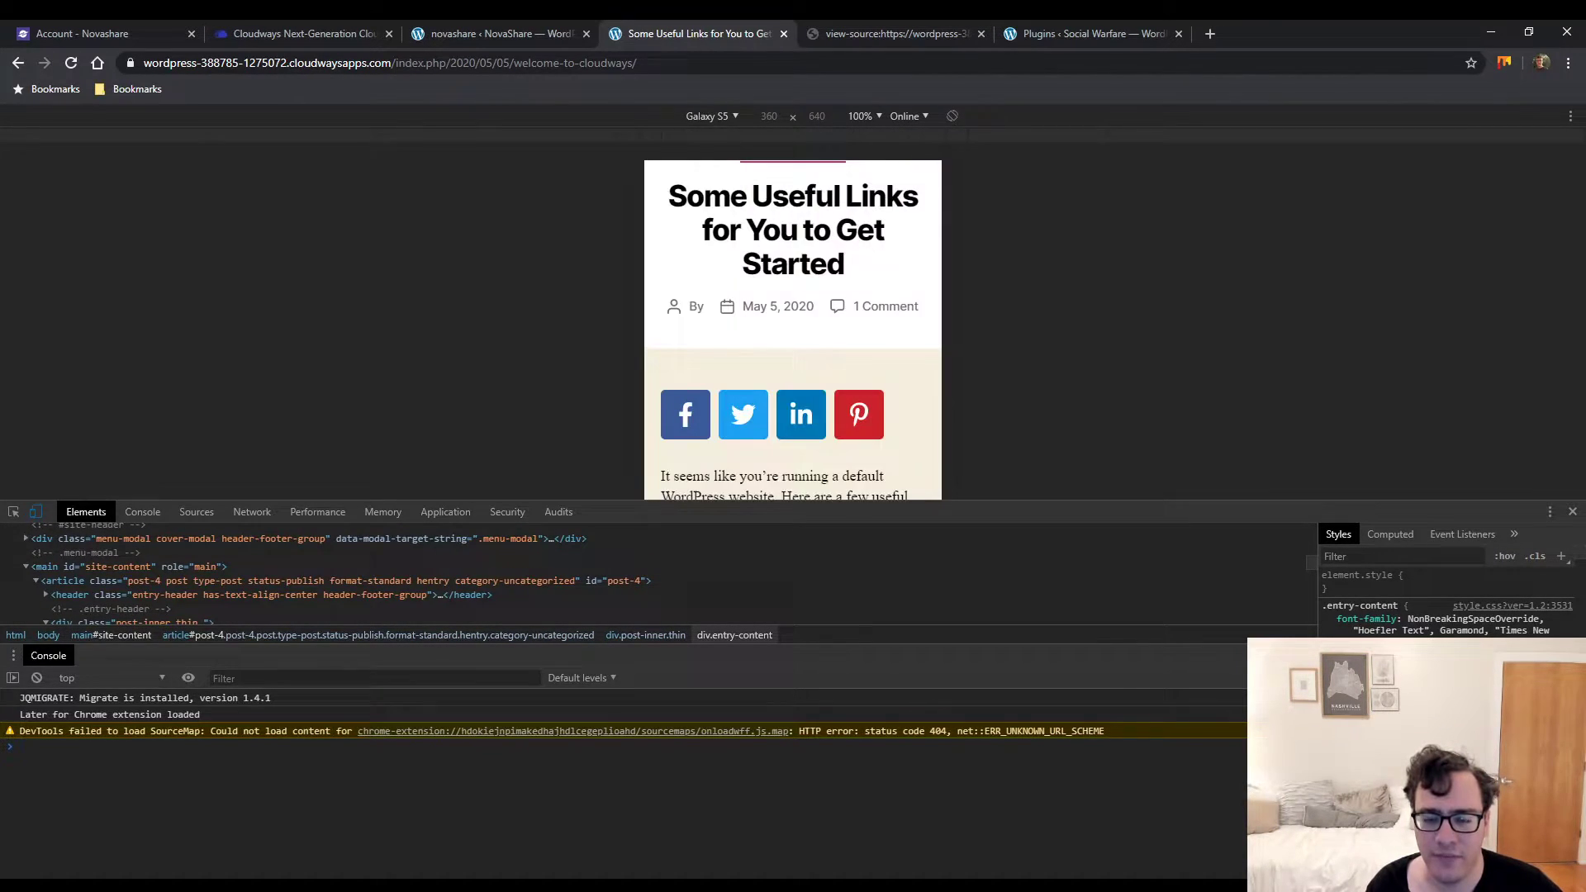
scroll(888, 372, down, 8)
drag(886, 513, 817, 754)
scroll(775, 608, down, 2)
scroll(775, 607, down, 3)
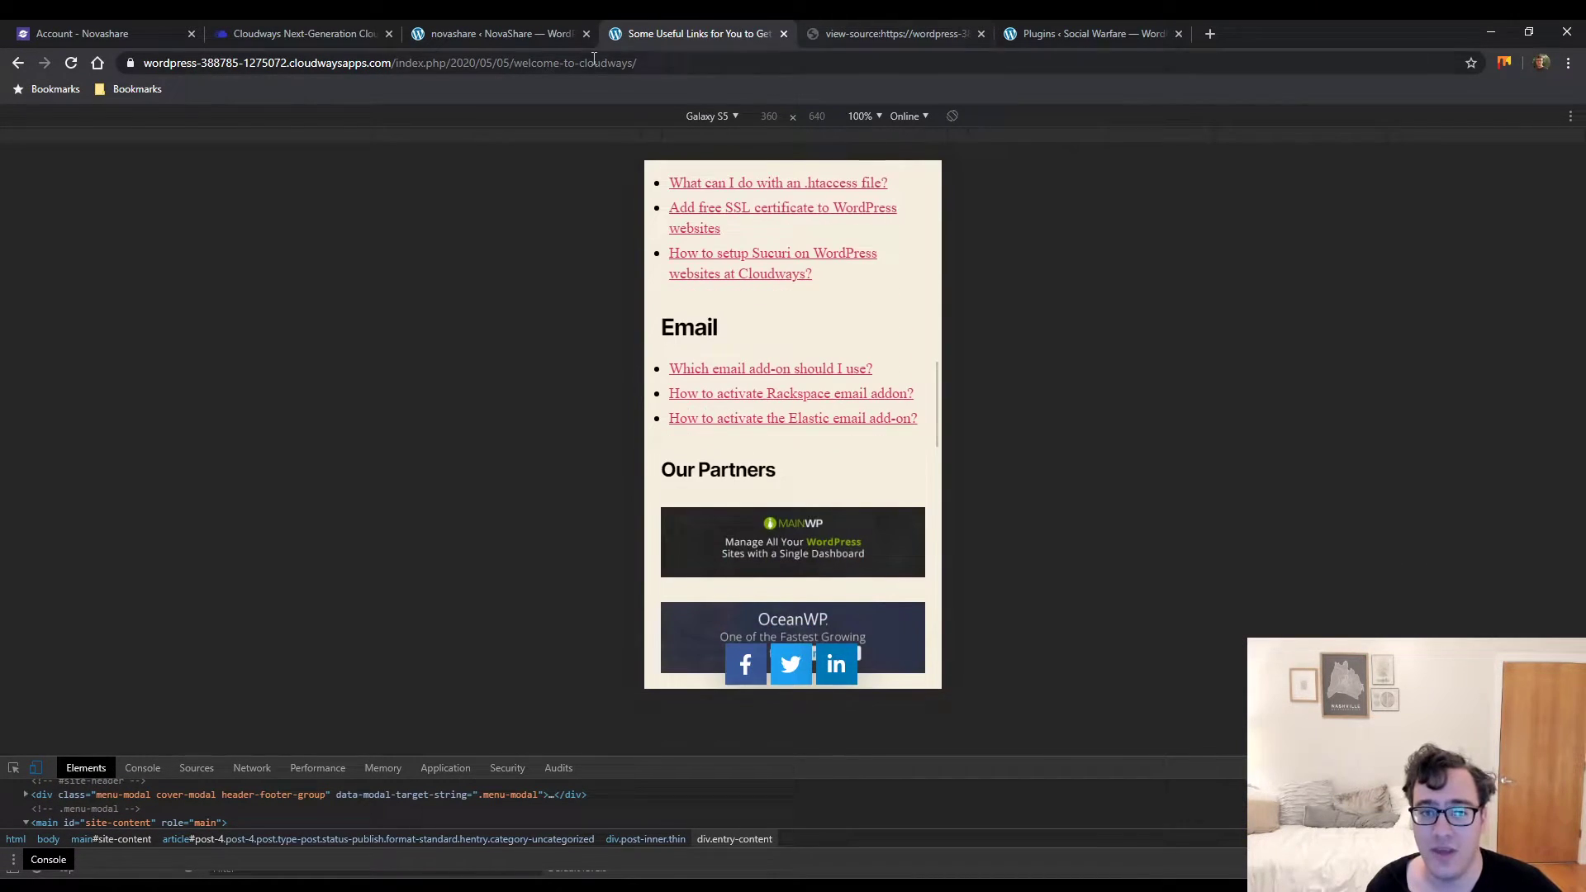
click(517, 32)
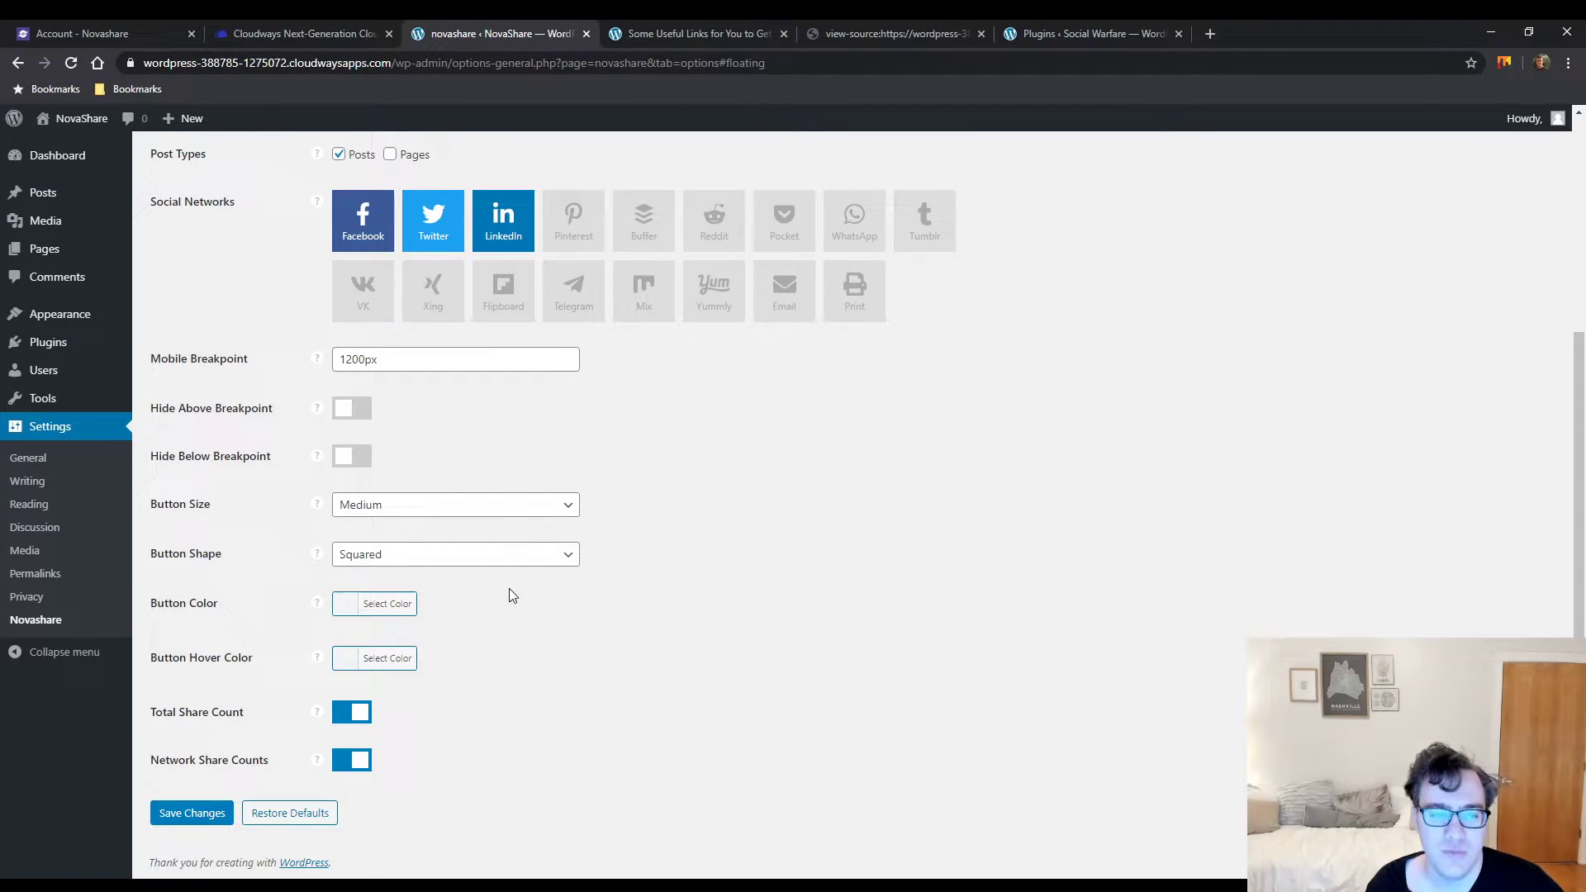
Add Pinterest, Buffer and Reddit to NovaShare's floating bar and save
scroll(509, 588, up, 3)
click(576, 472)
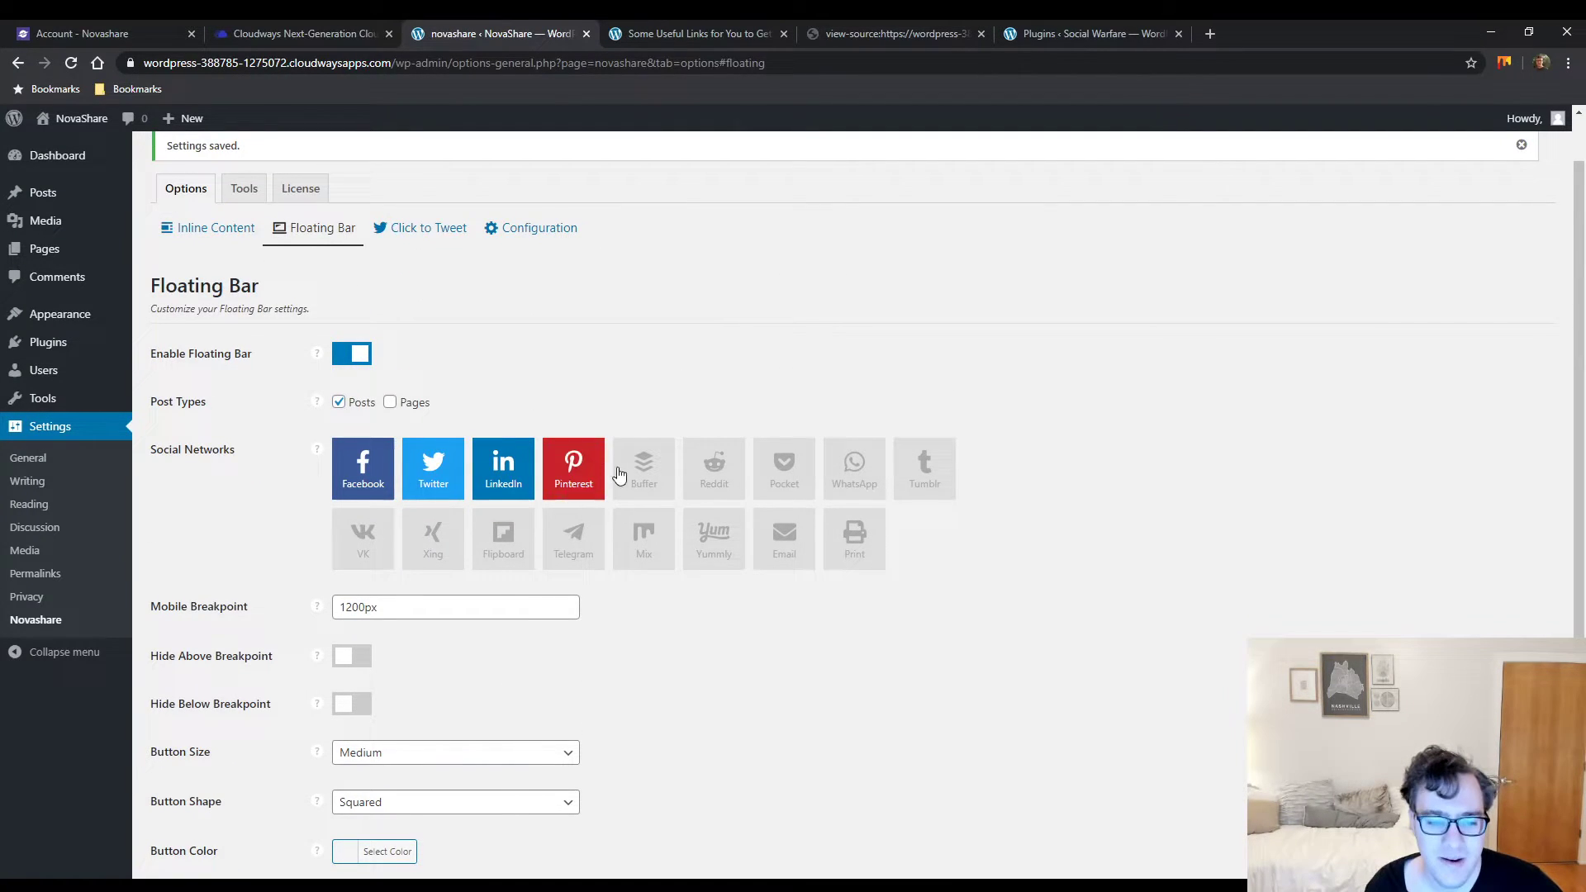
click(643, 469)
click(714, 468)
scroll(496, 644, down, 3)
click(187, 814)
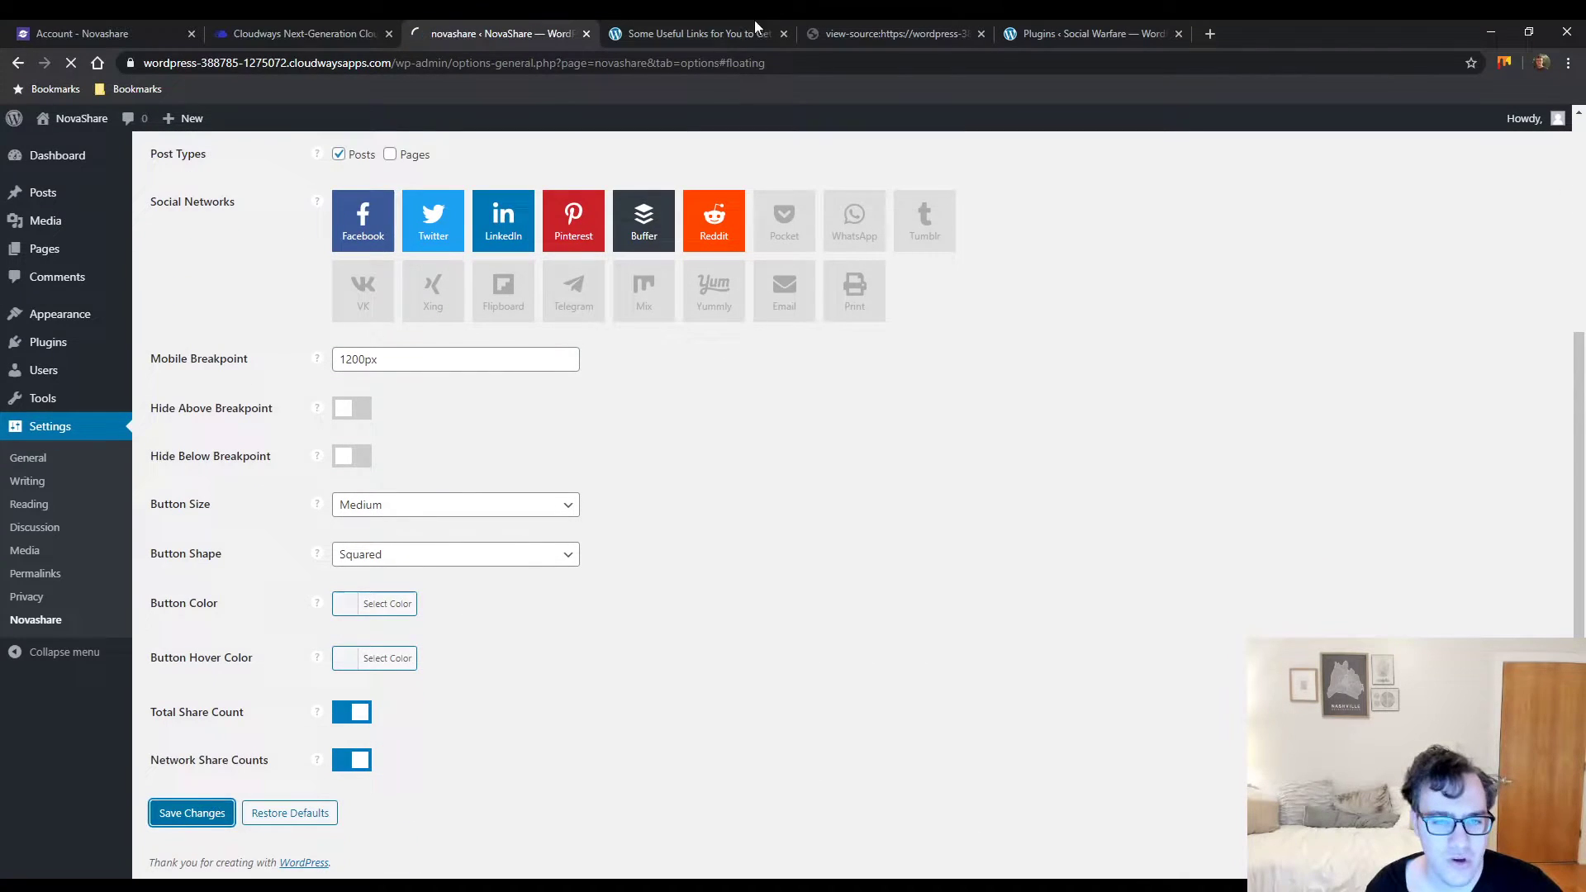
Reload the test post to check the new floating bar buttons
click(725, 35)
key(F5)
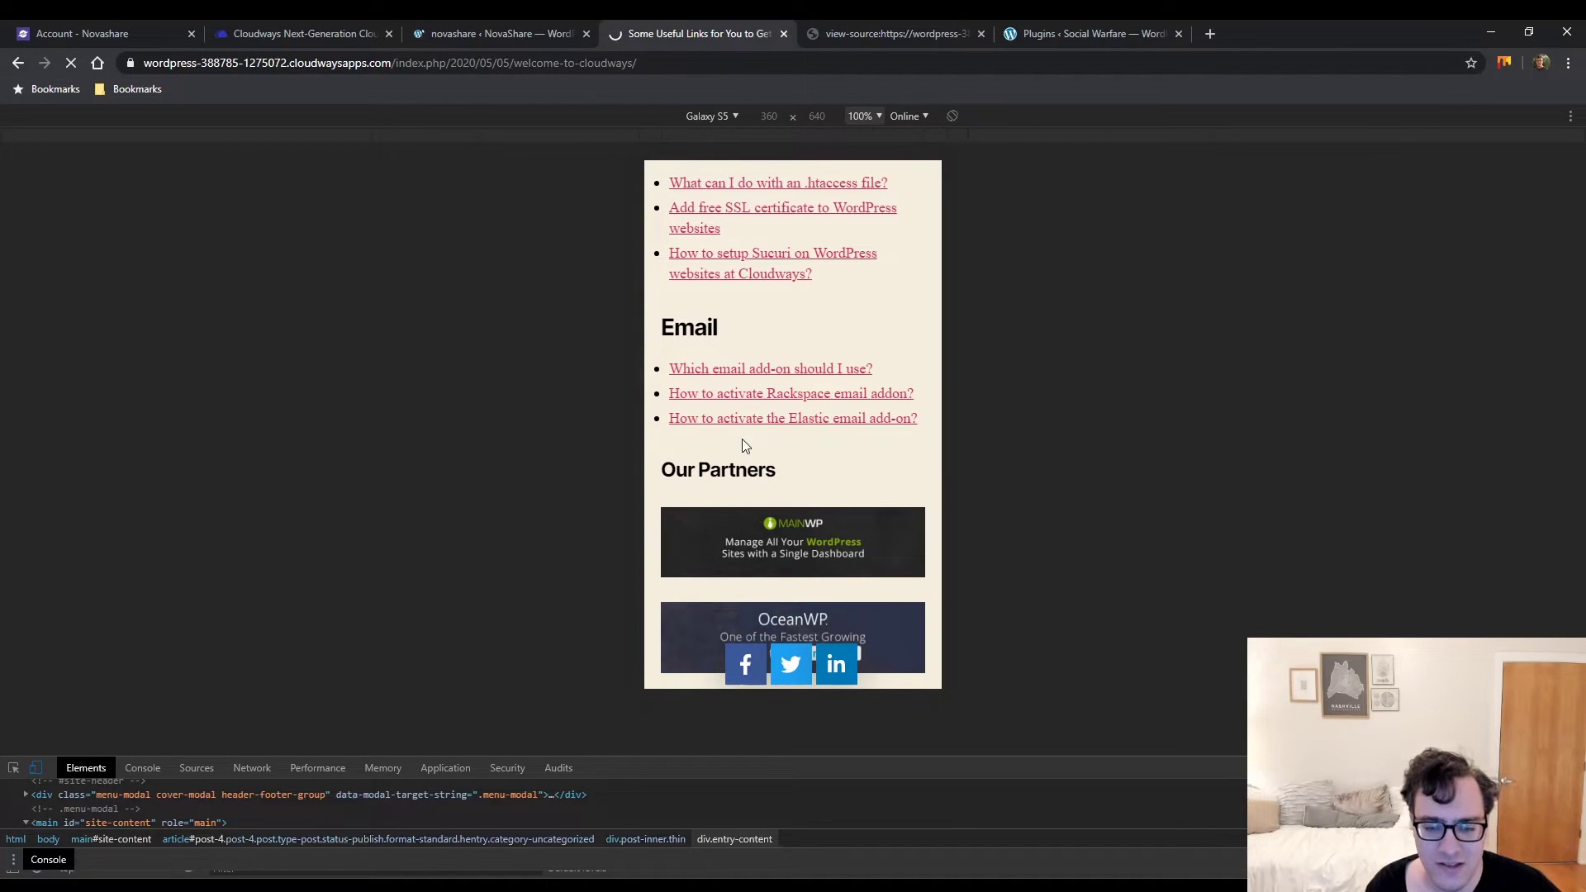
scroll(795, 481, down, 4)
scroll(795, 481, up, 15)
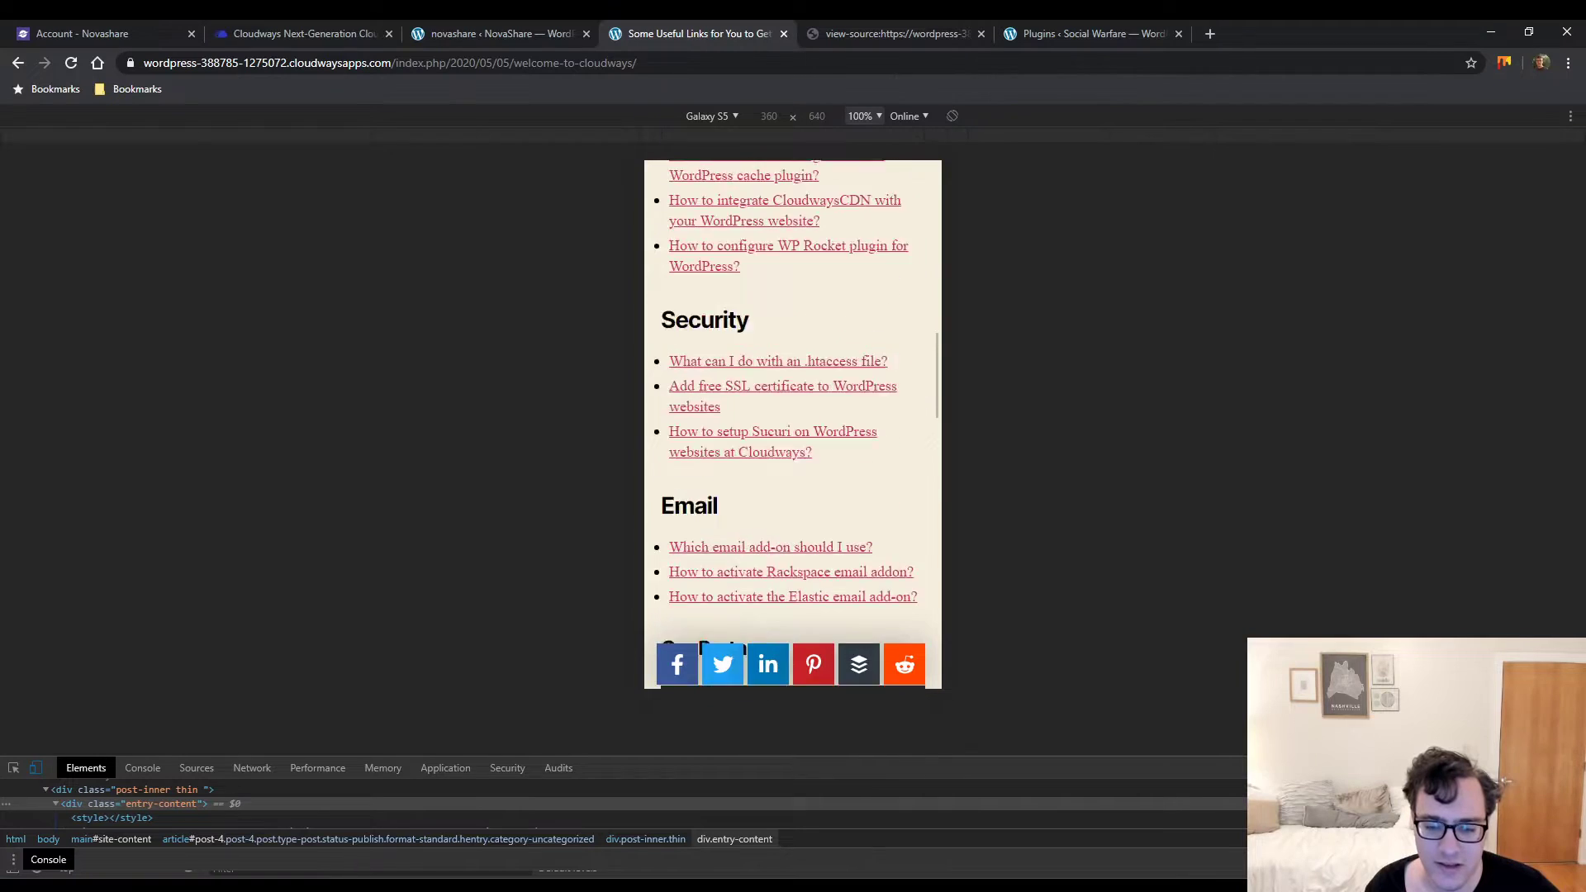
Change the floating bar button size to Large and save
click(521, 32)
scroll(404, 552, down, 2)
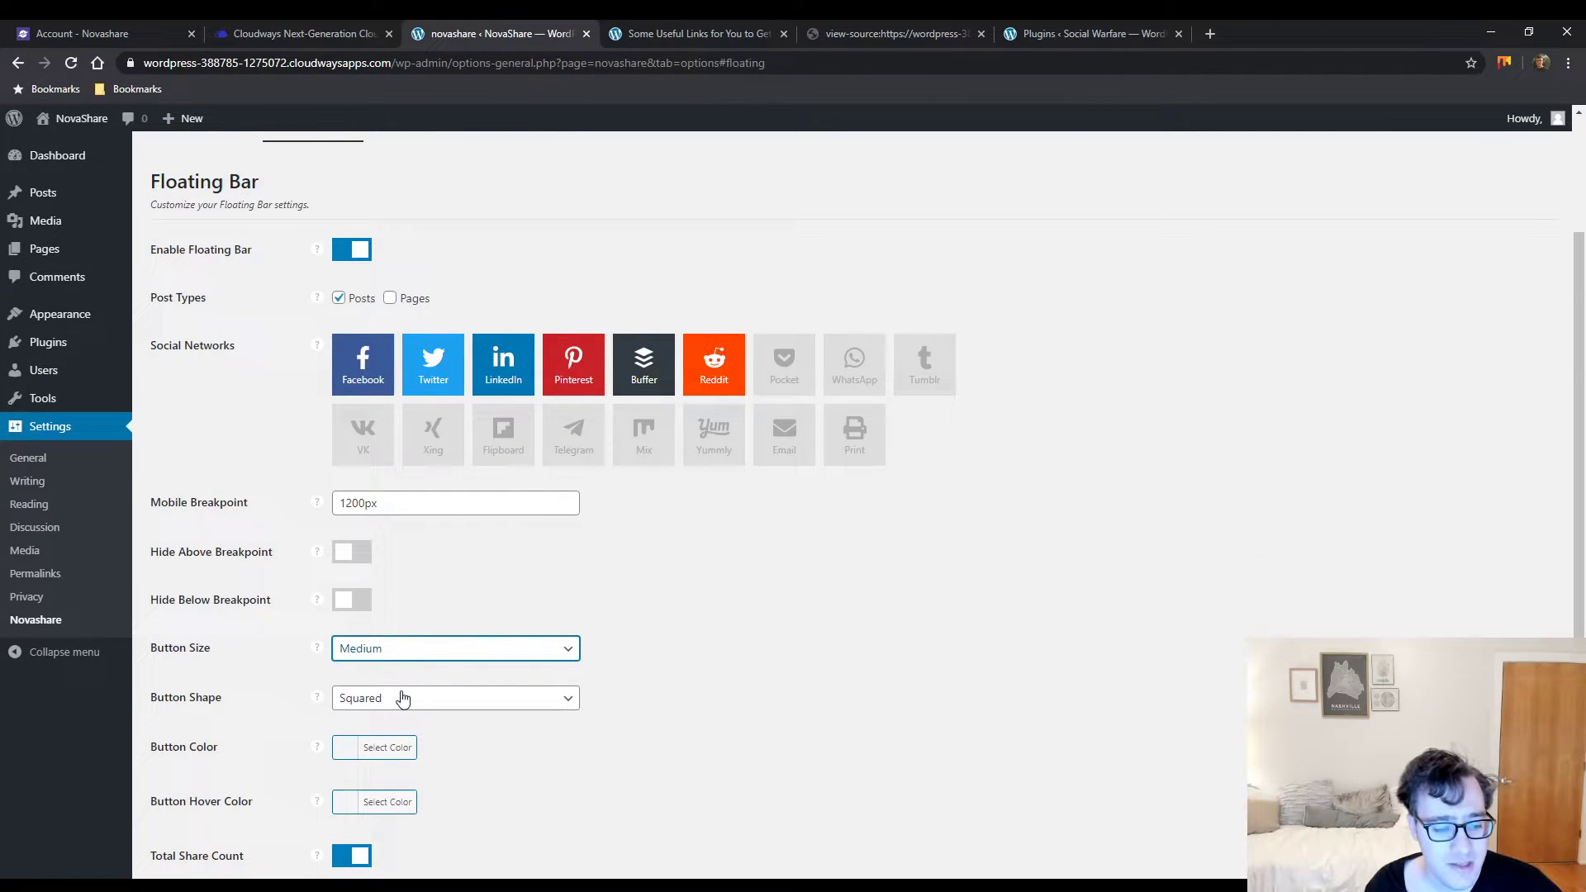
key(Down)
scroll(305, 683, down, 2)
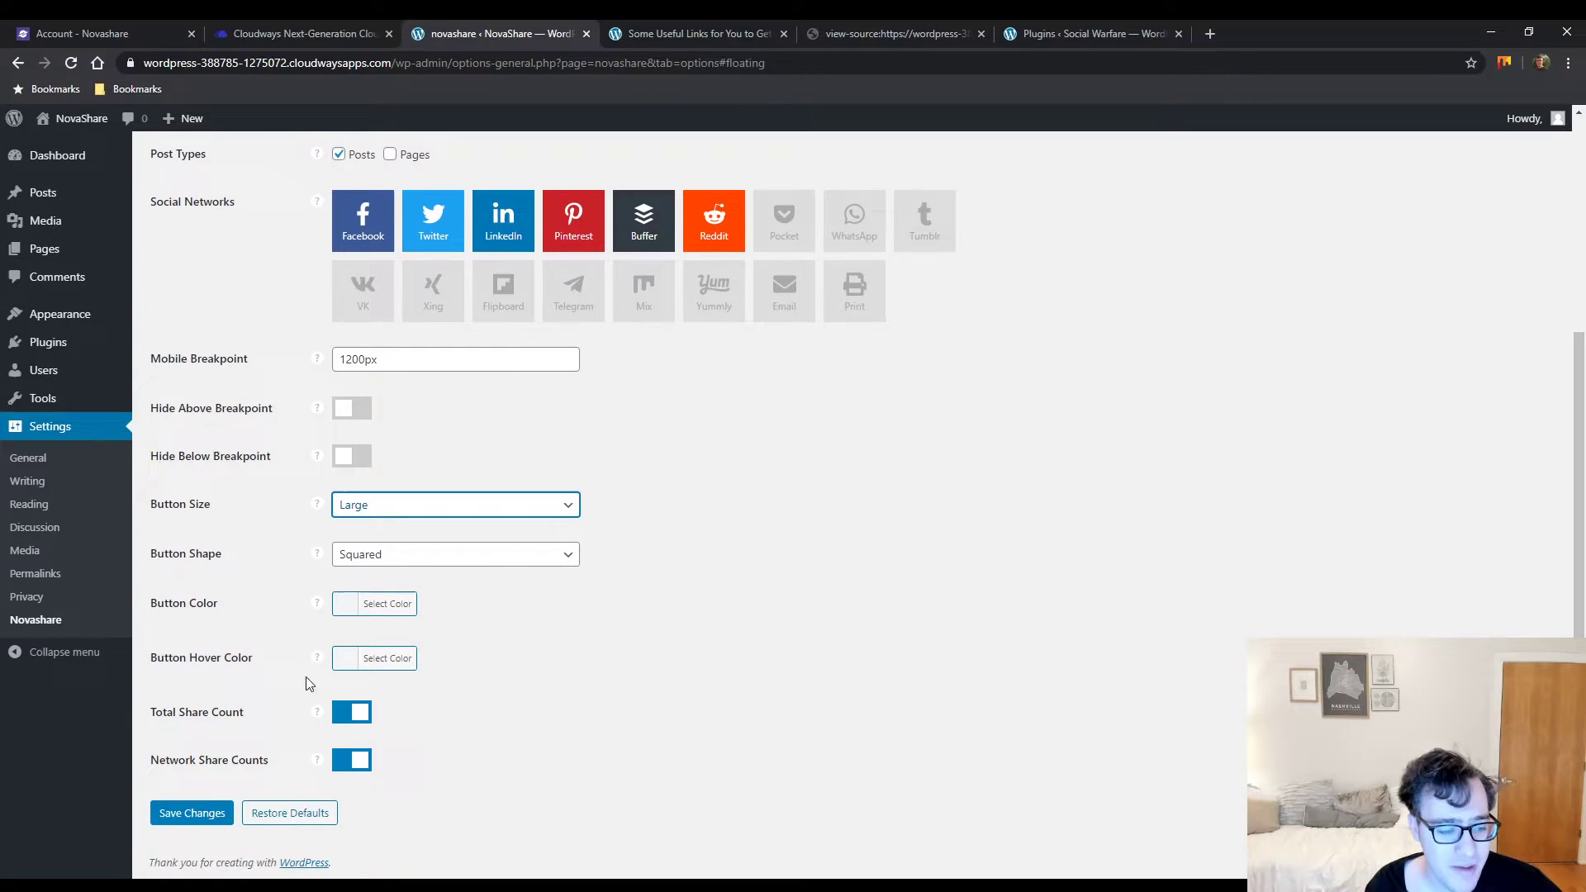
click(192, 813)
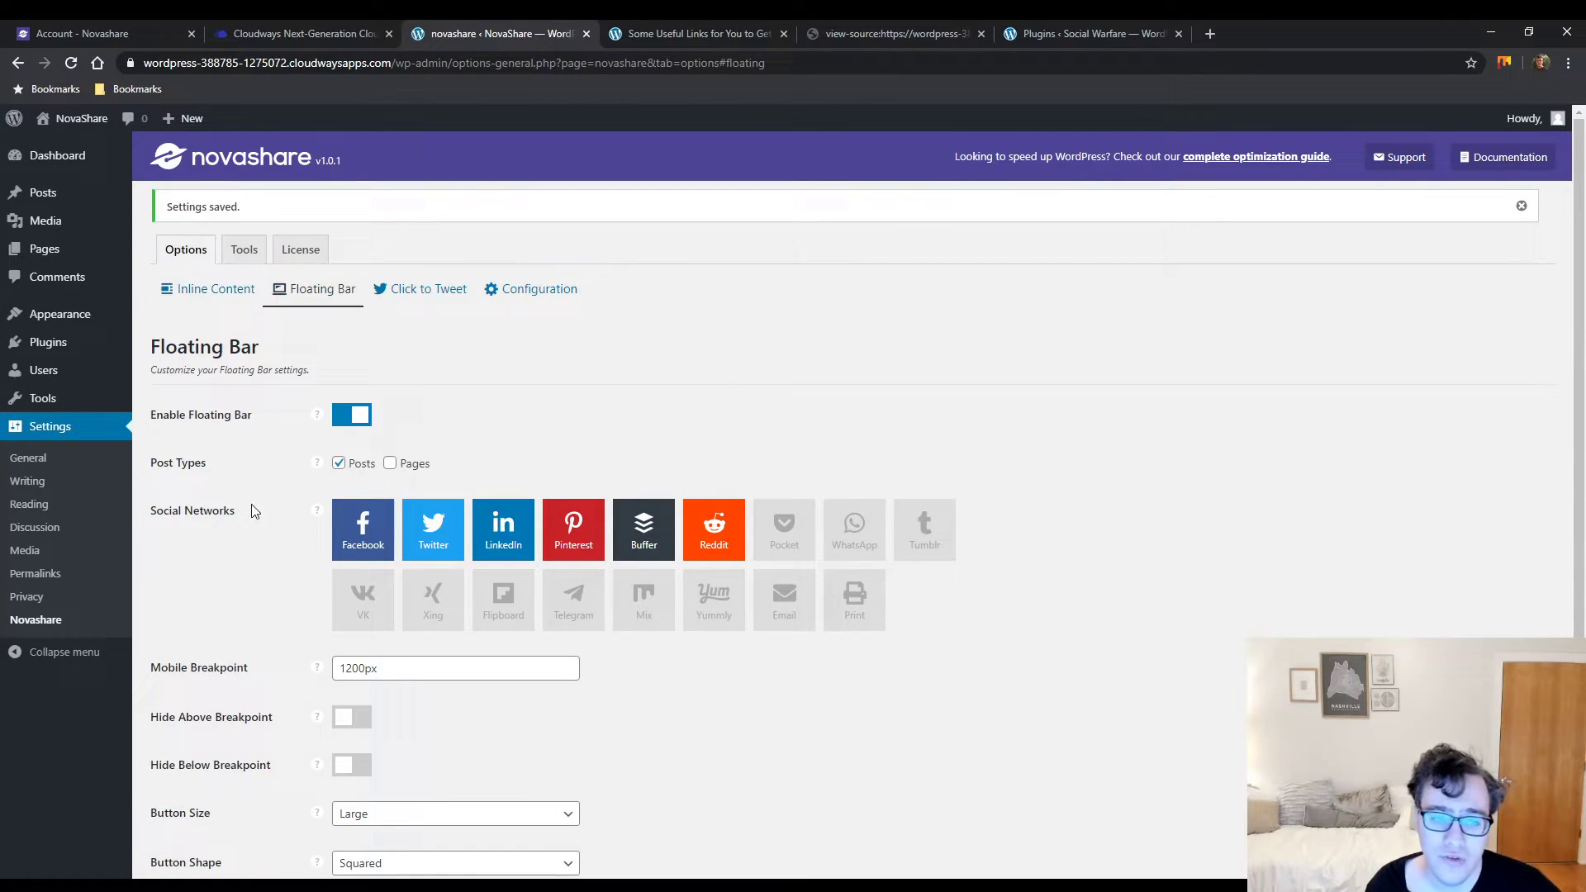
Reload the post's phone preview to view the updated share bar
click(709, 34)
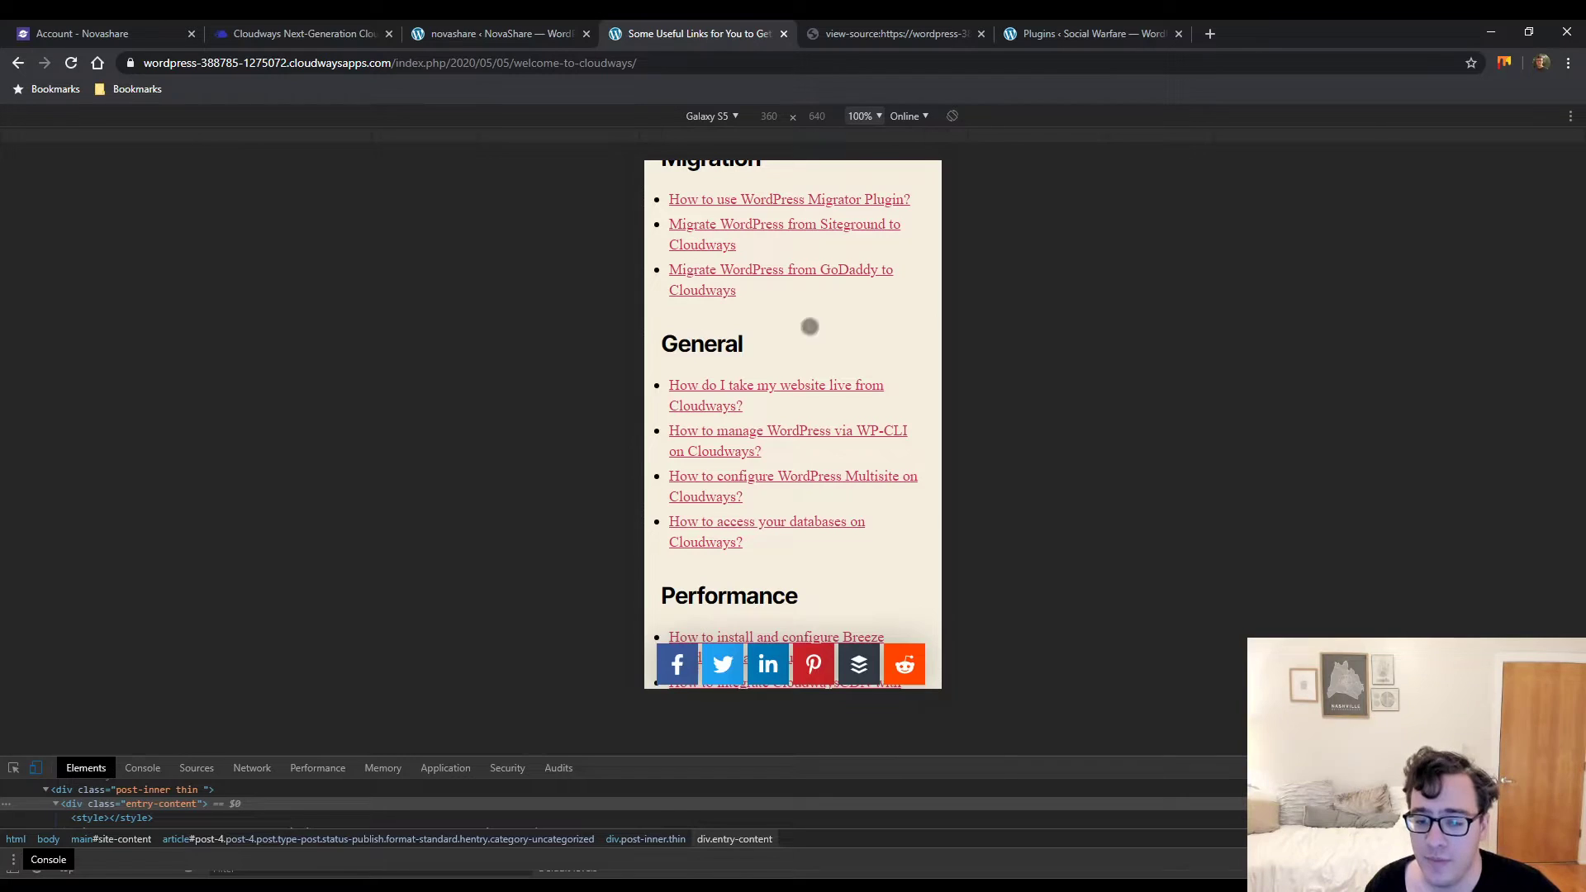
key(F5)
scroll(836, 471, down, 6)
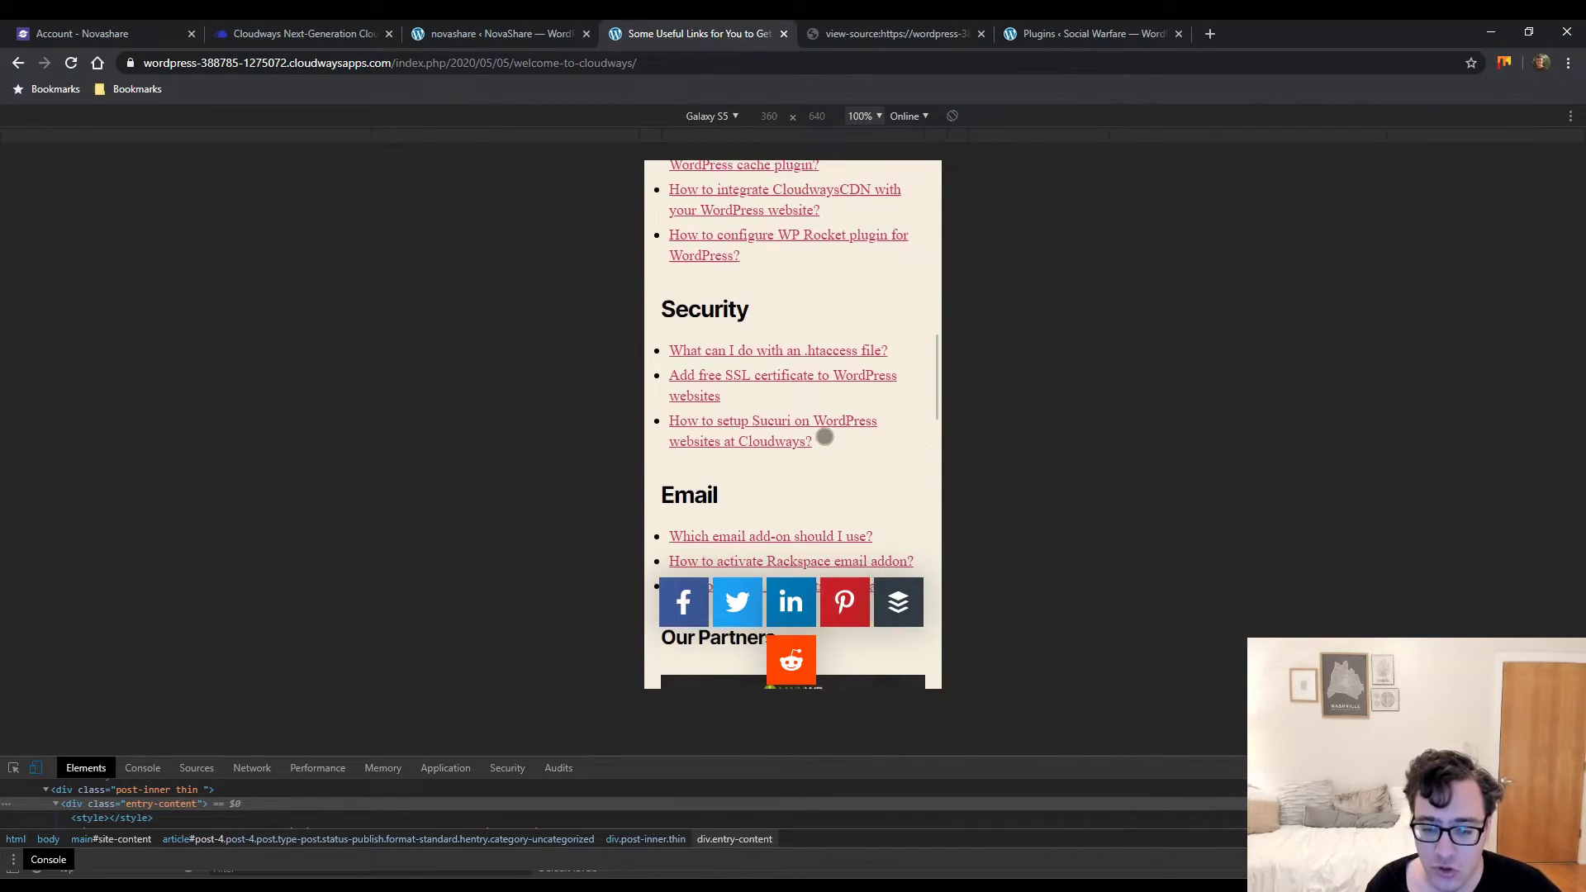
scroll(818, 429, down, 2)
scroll(810, 422, up, 3)
Set the floating bar Button Size to Medium and save the settings
click(494, 33)
scroll(460, 555, down, 3)
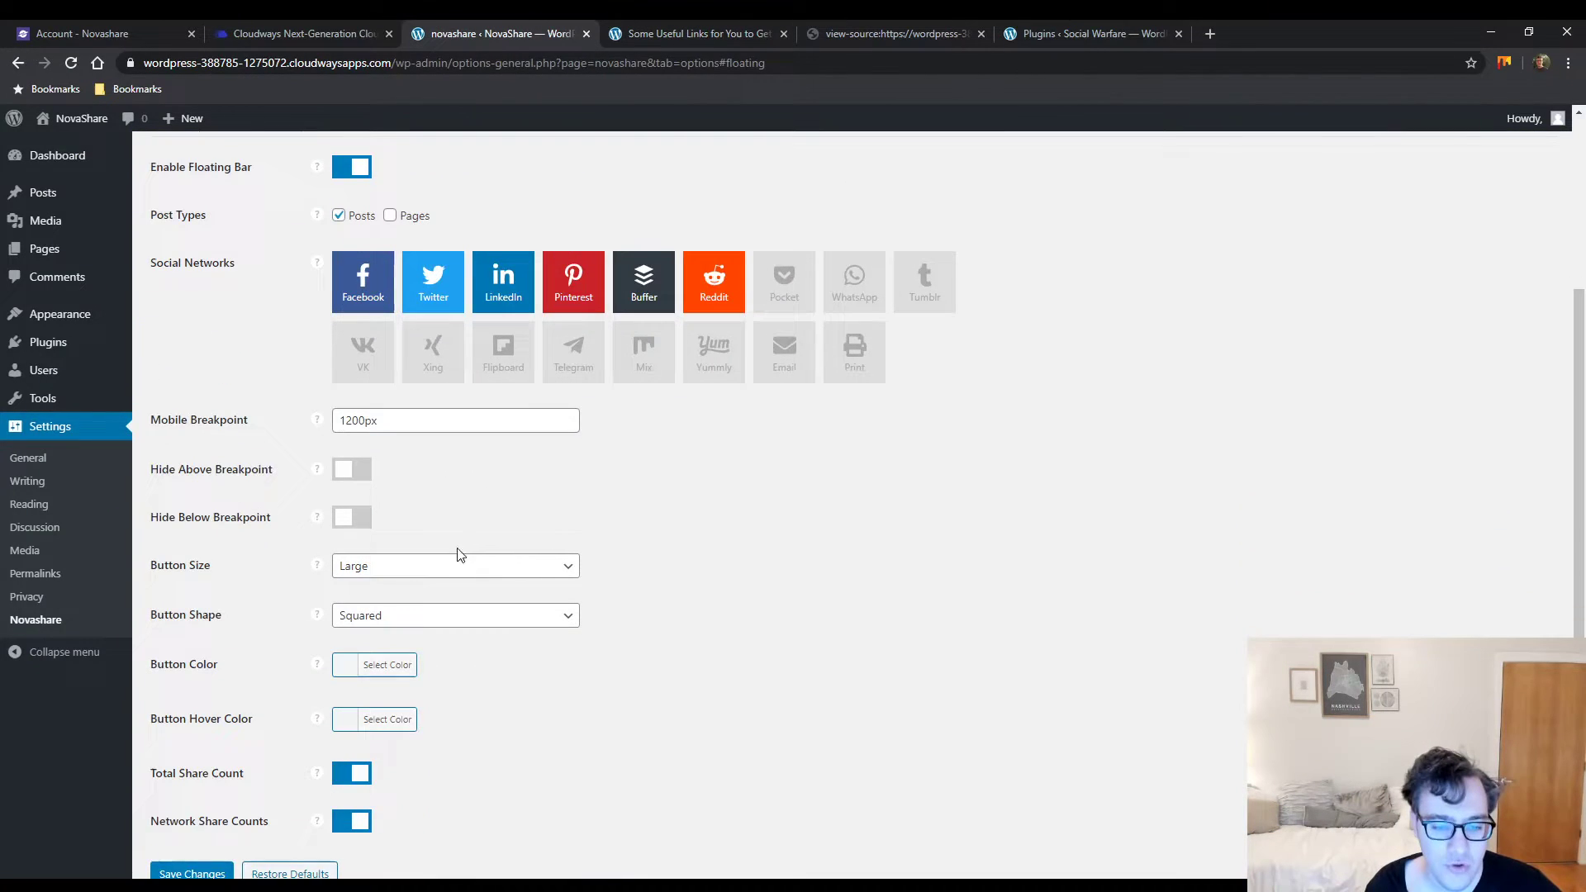
scroll(415, 649, down, 1)
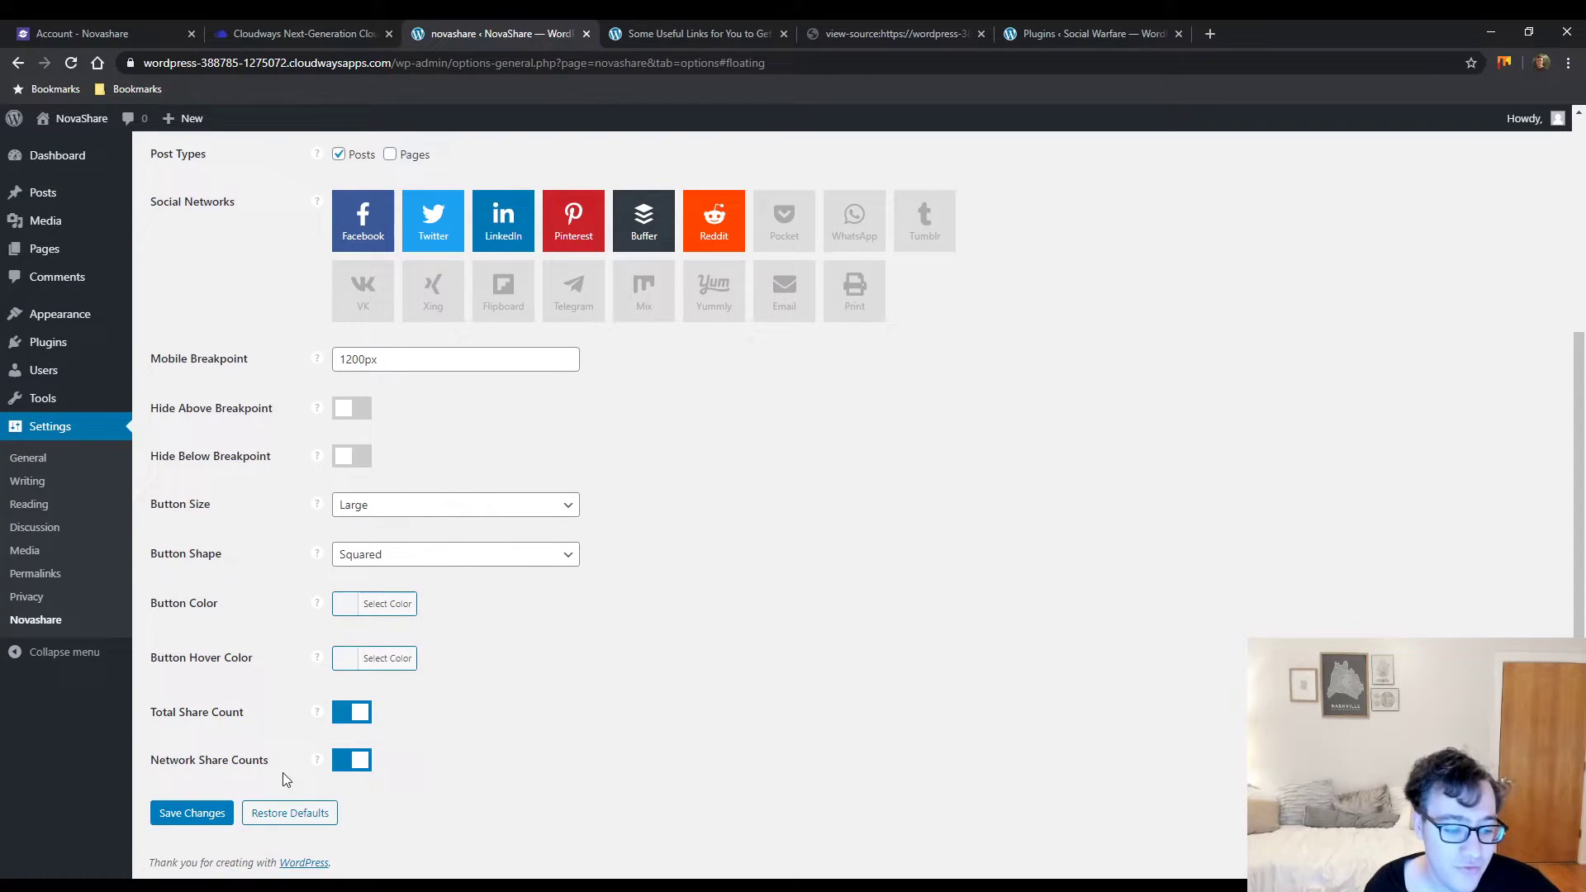
click(390, 520)
click(448, 545)
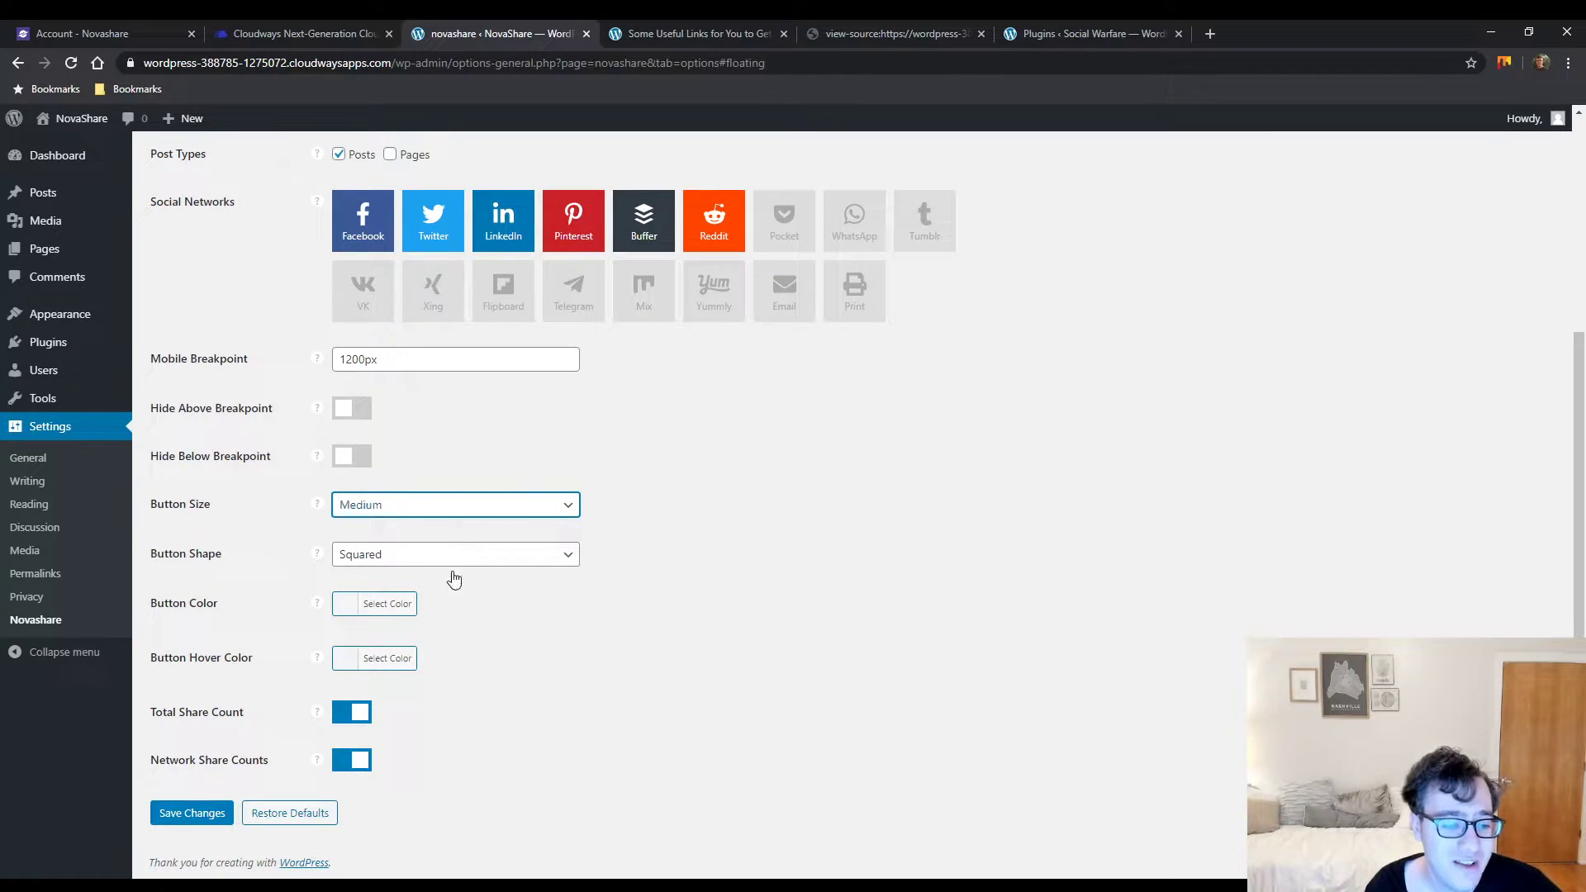
click(210, 795)
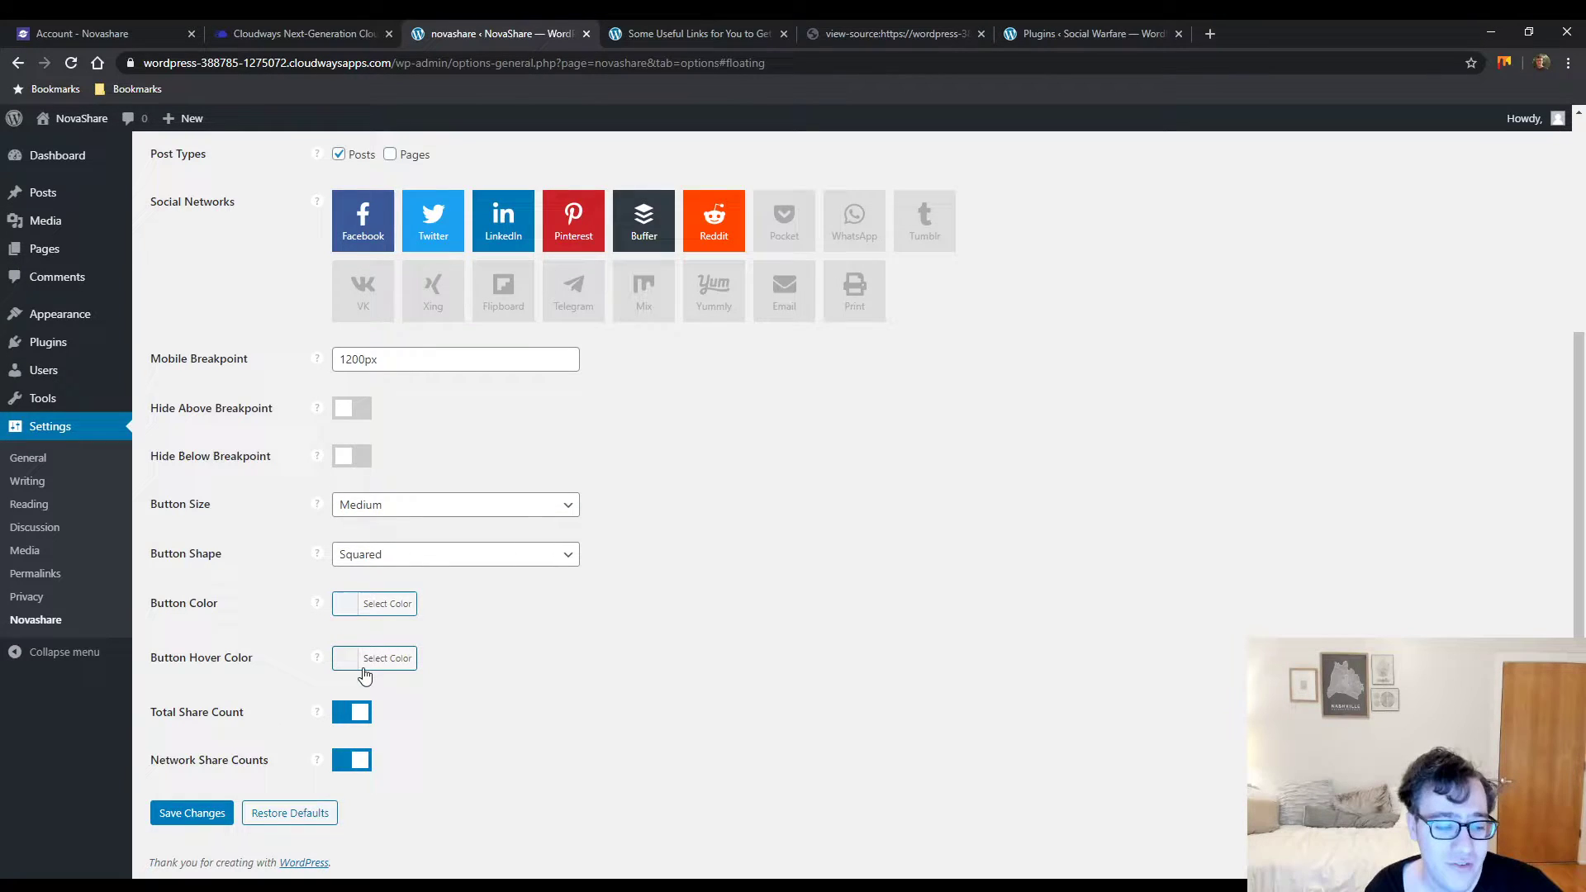
Save the Click to Tweet settings and close developer tools on the test post
click(415, 291)
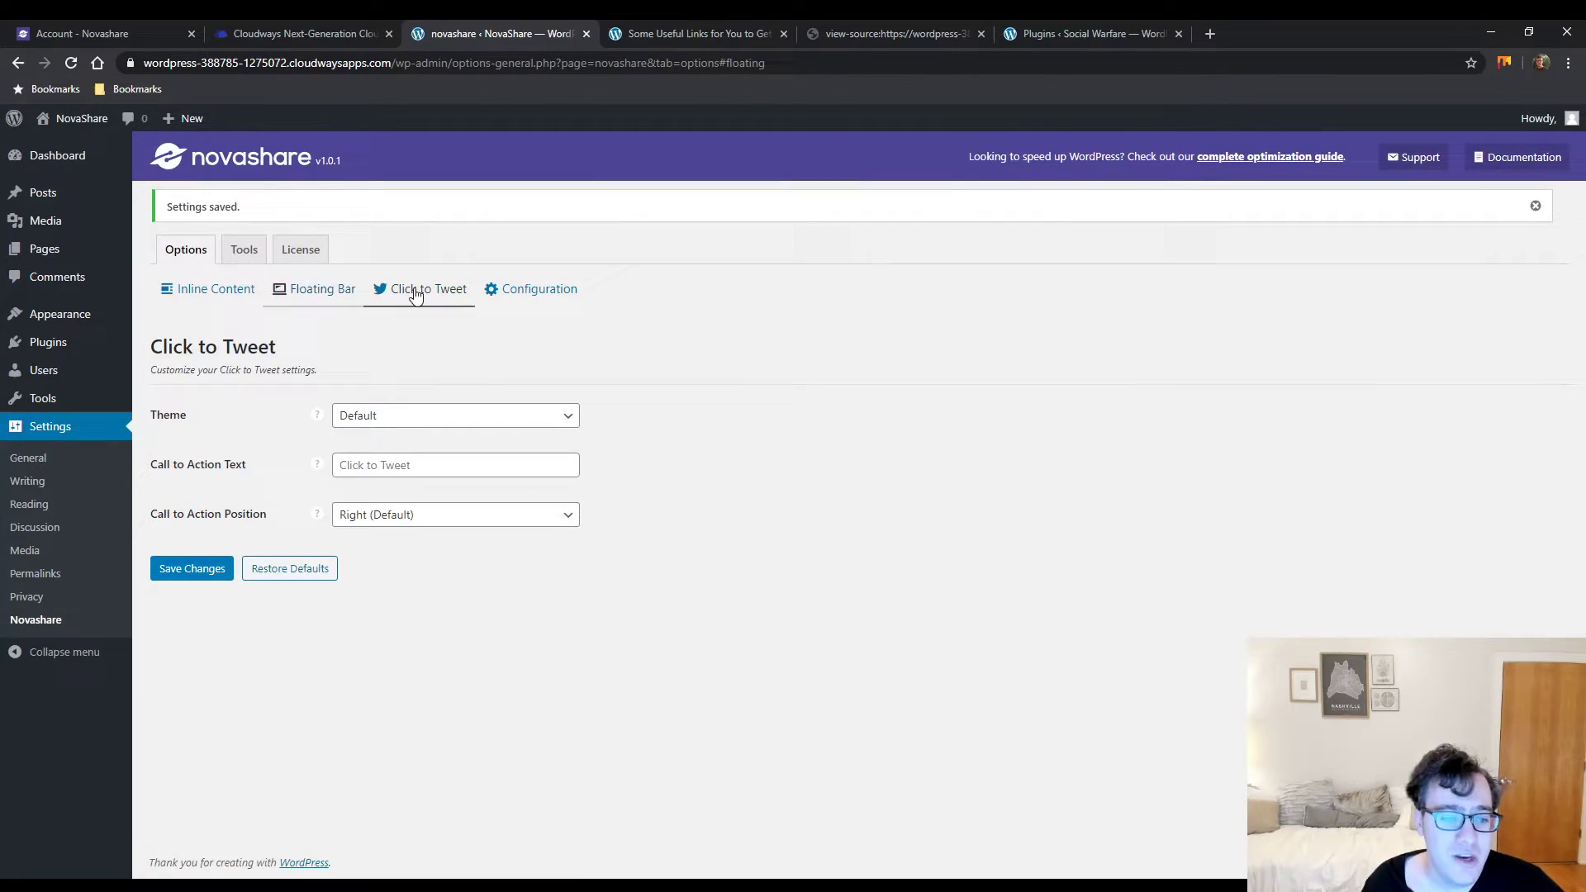
click(192, 569)
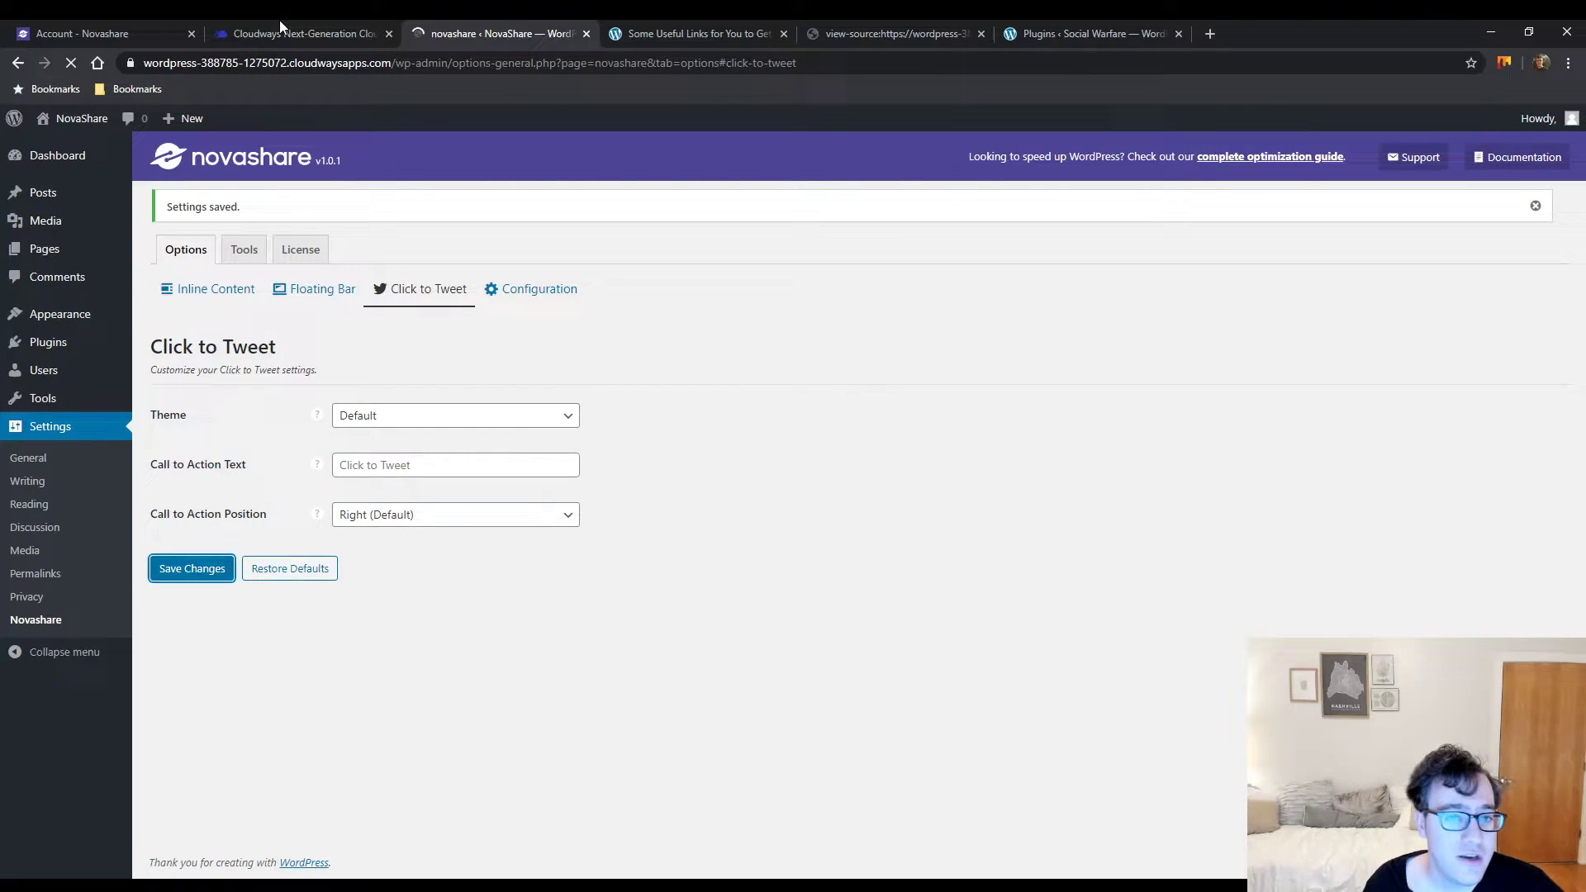
click(735, 35)
key(F12)
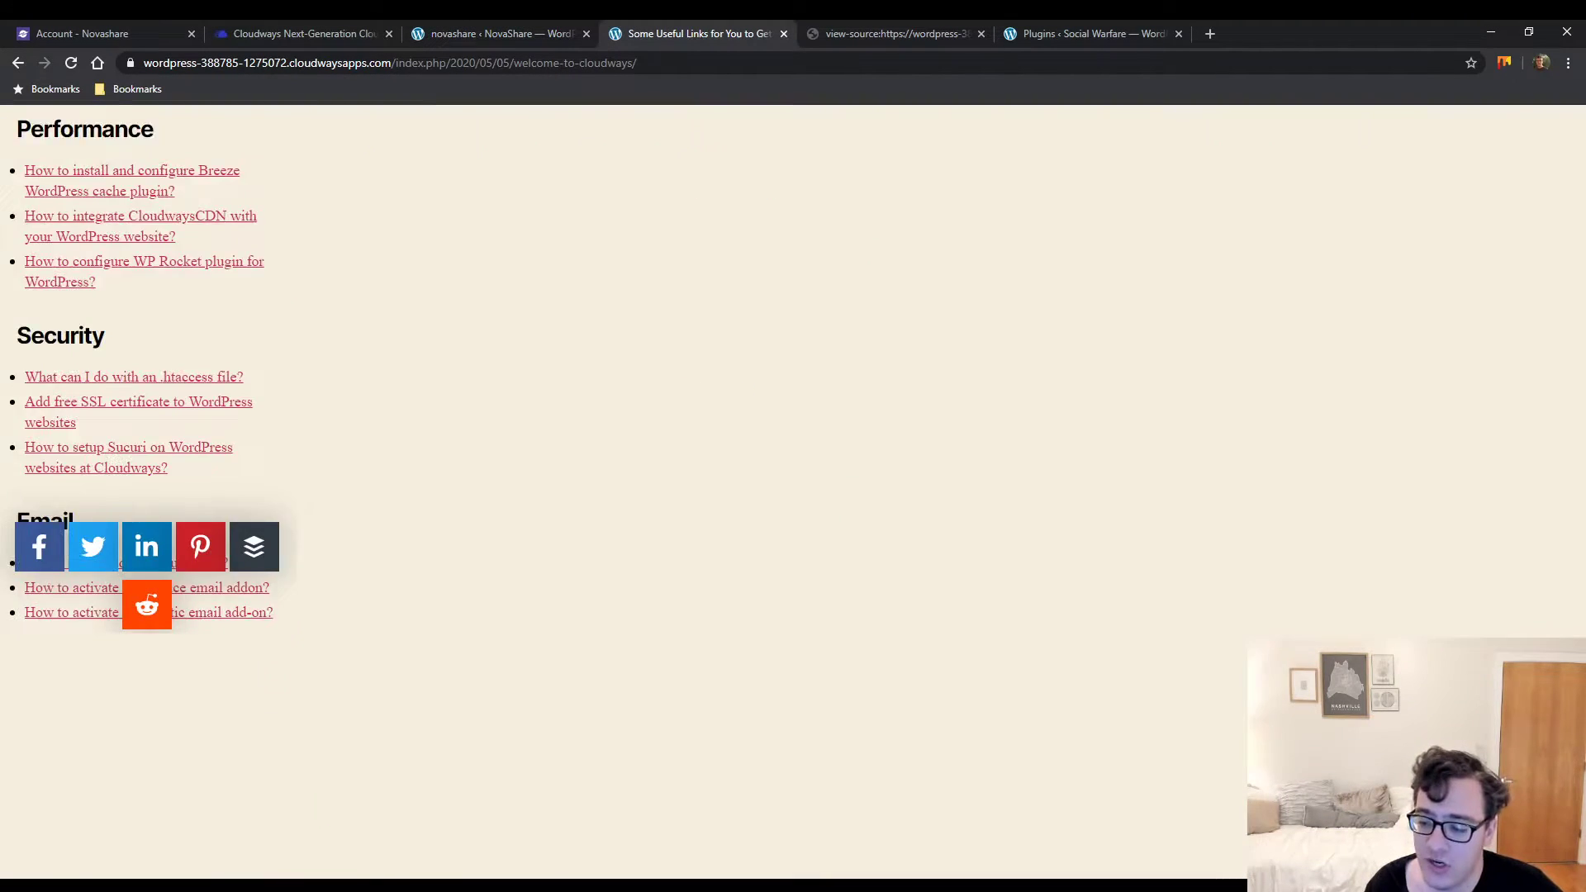
Open the post's block editor in a new tab, dismiss the welcome tour and select the classic block
middle_click(330, 118)
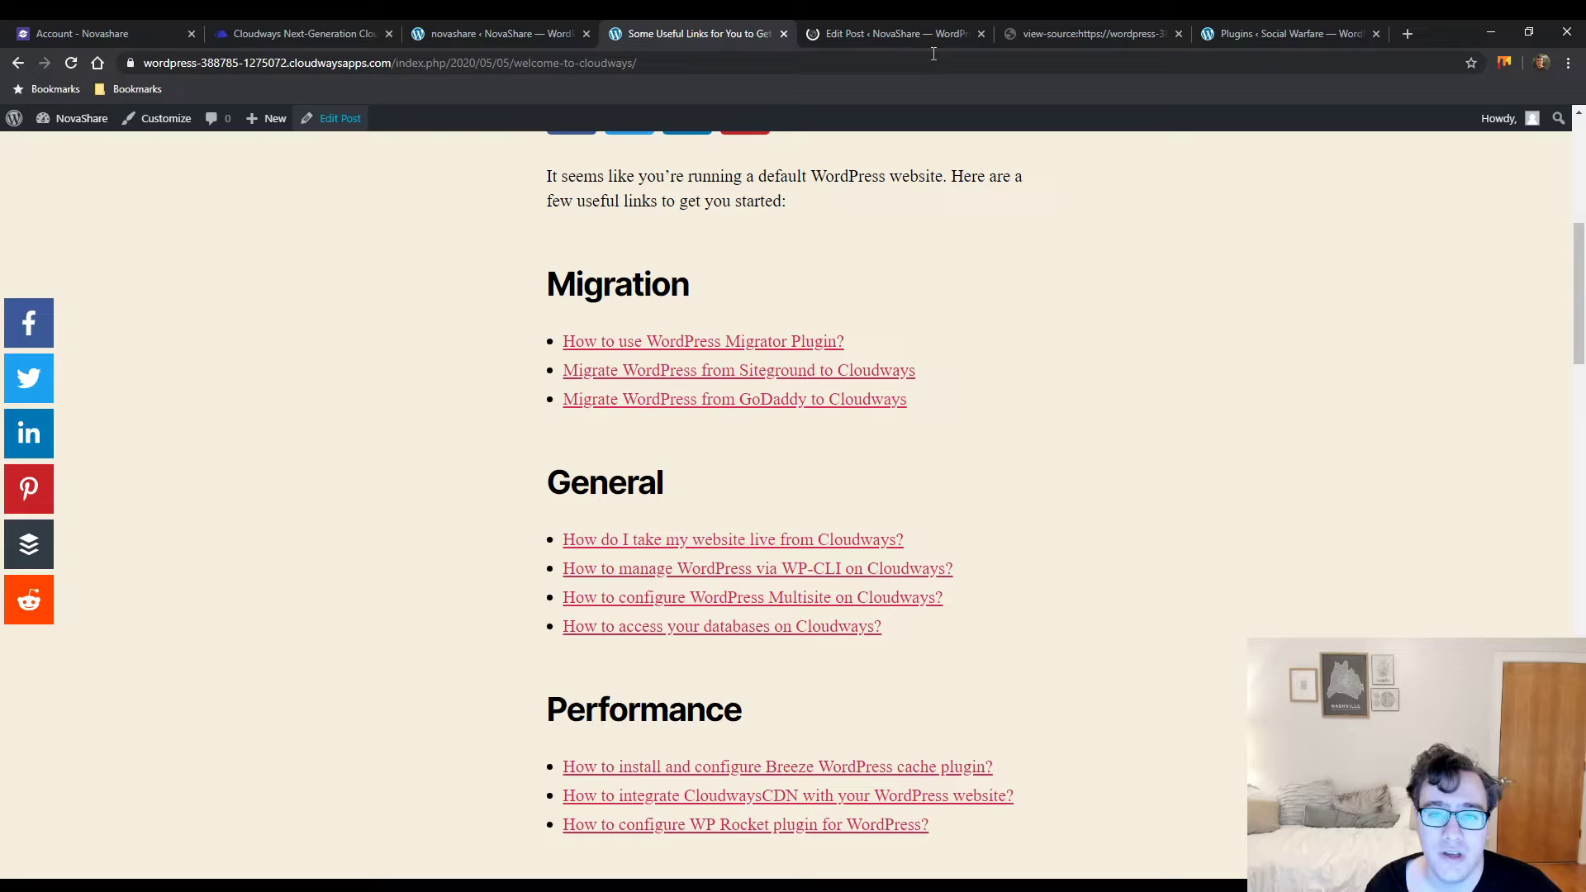
drag(847, 33, 785, 35)
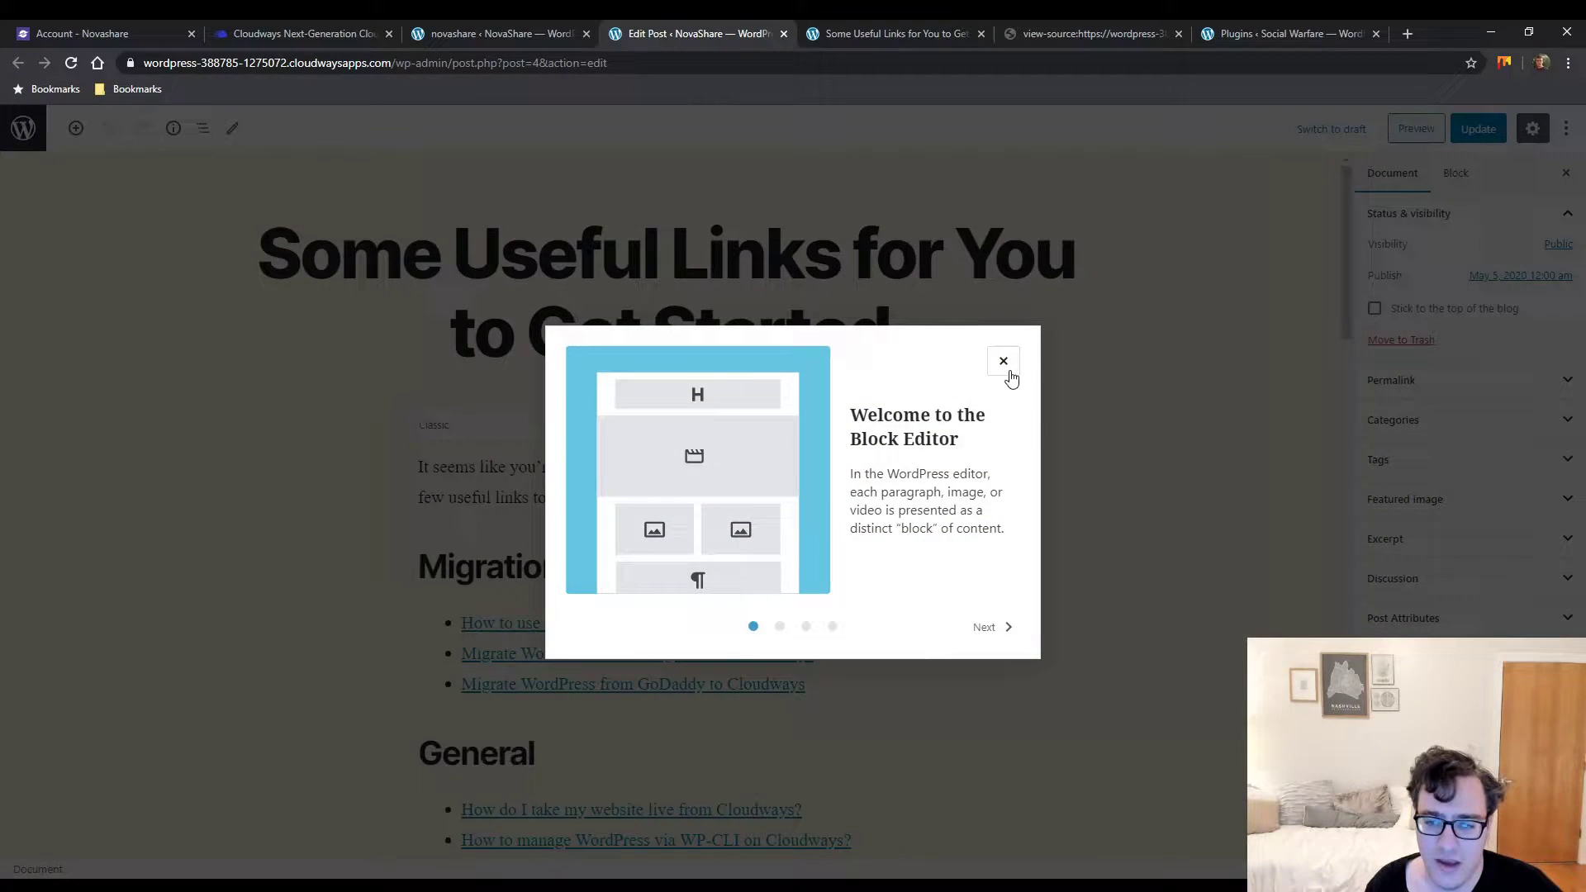
click(1004, 361)
scroll(793, 457, down, 10)
click(793, 457)
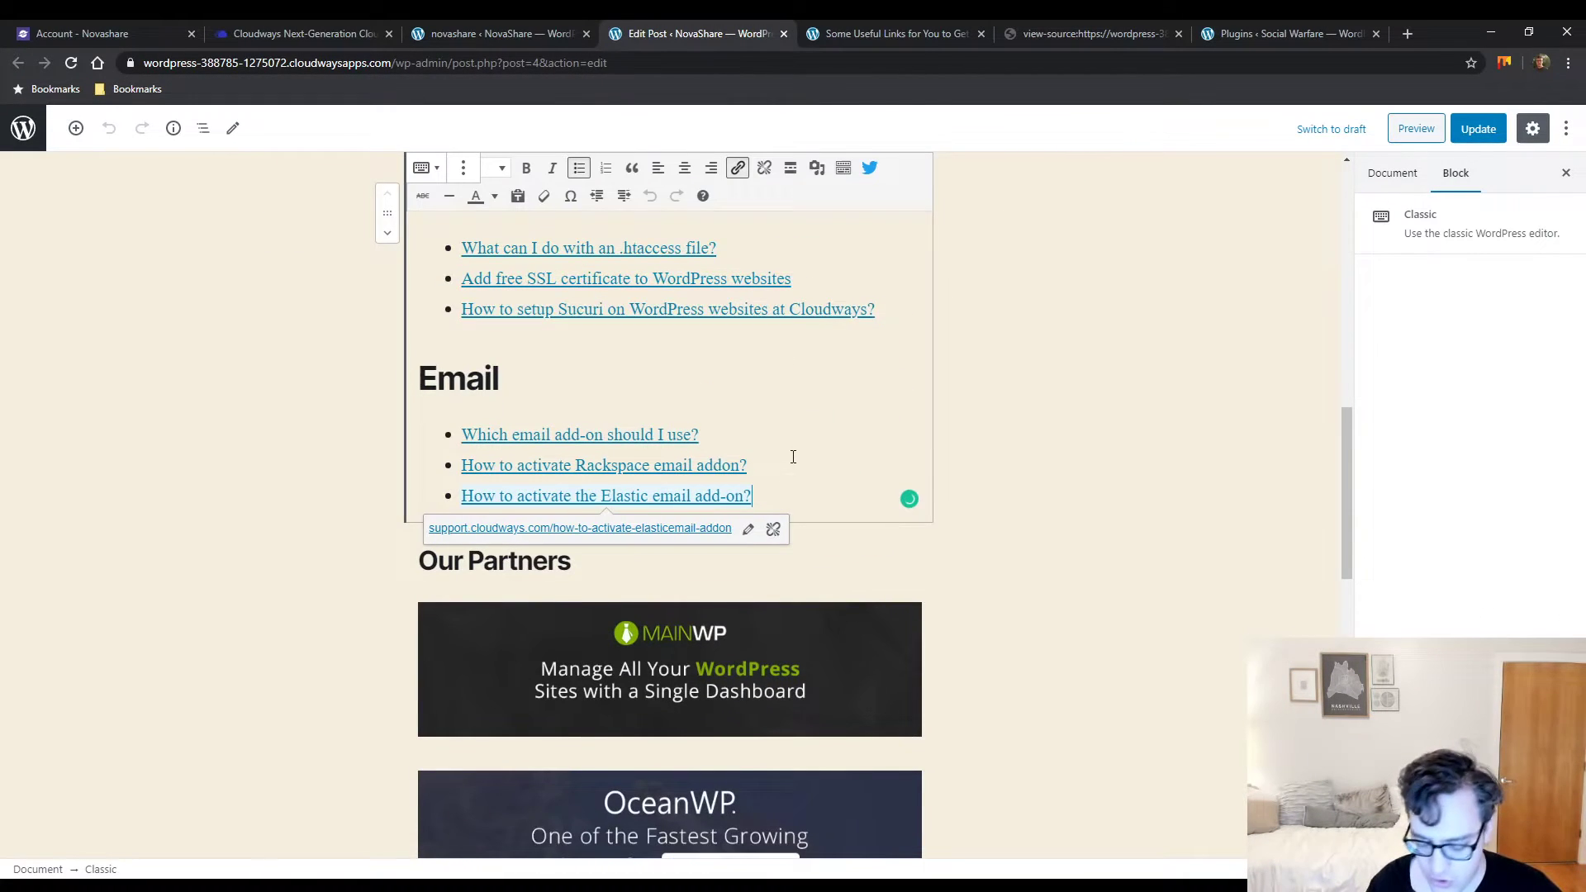
scroll(789, 453, down, 10)
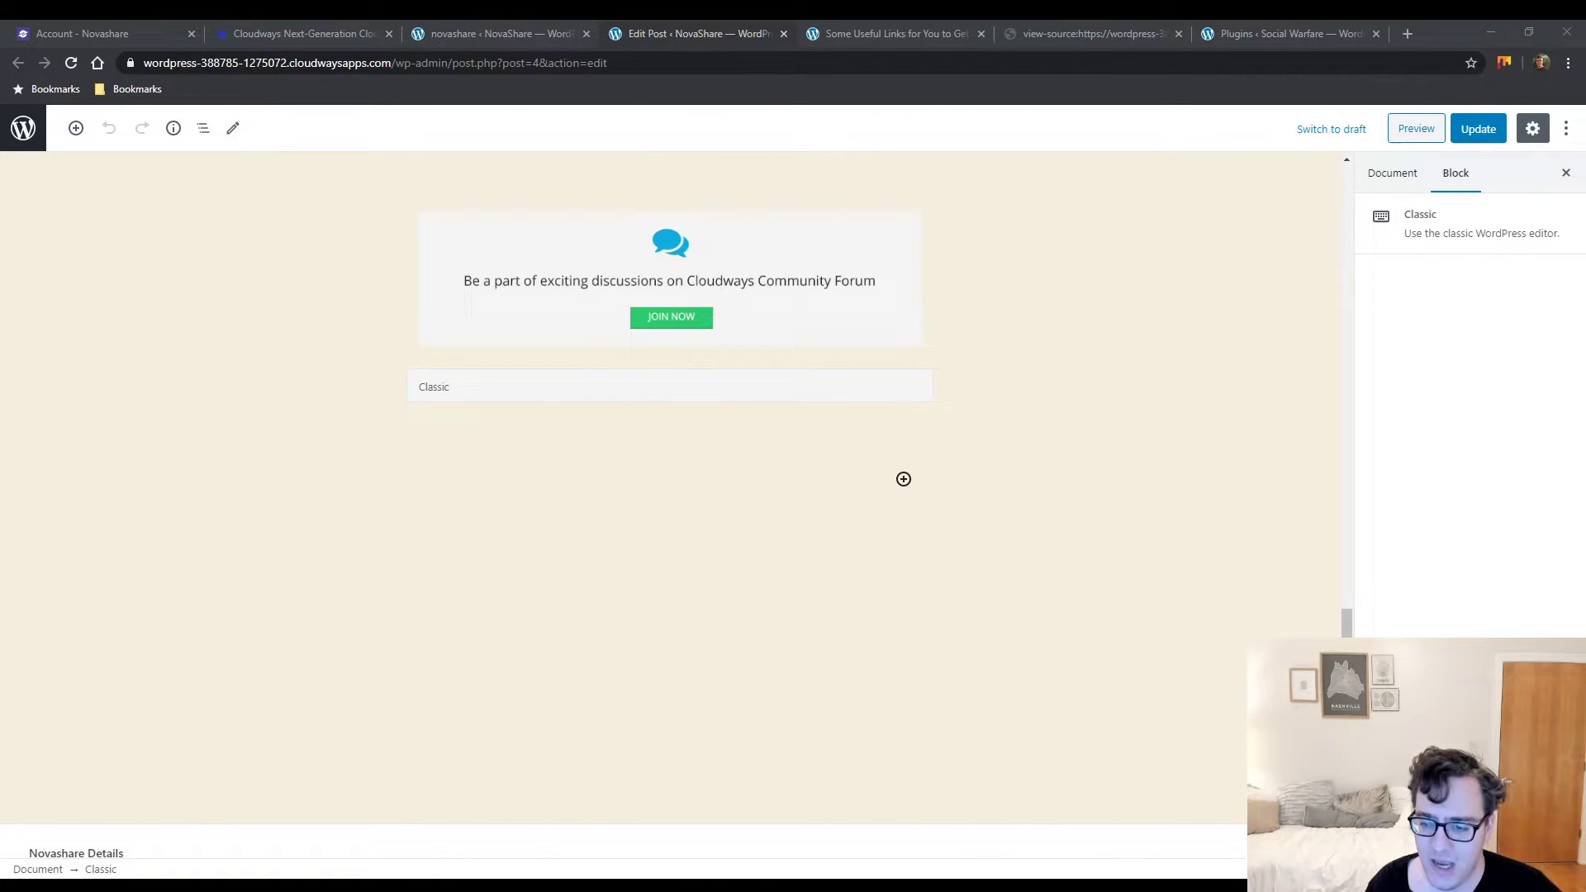
Insert a Novashare Click to Tweet block at the post's end reading 'hello world'
click(863, 489)
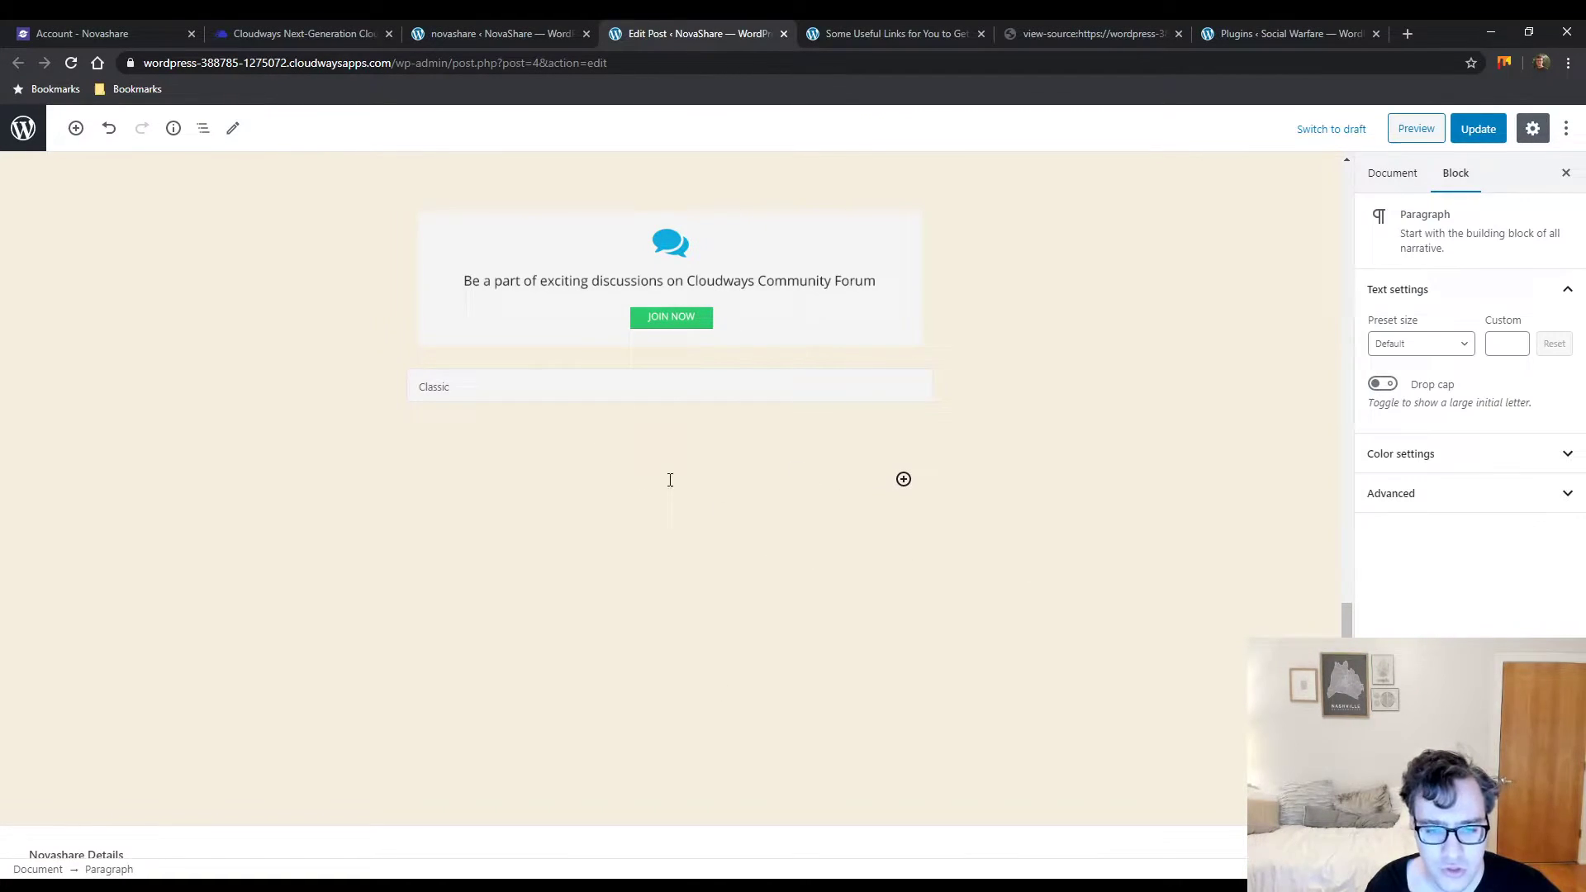
click(903, 479)
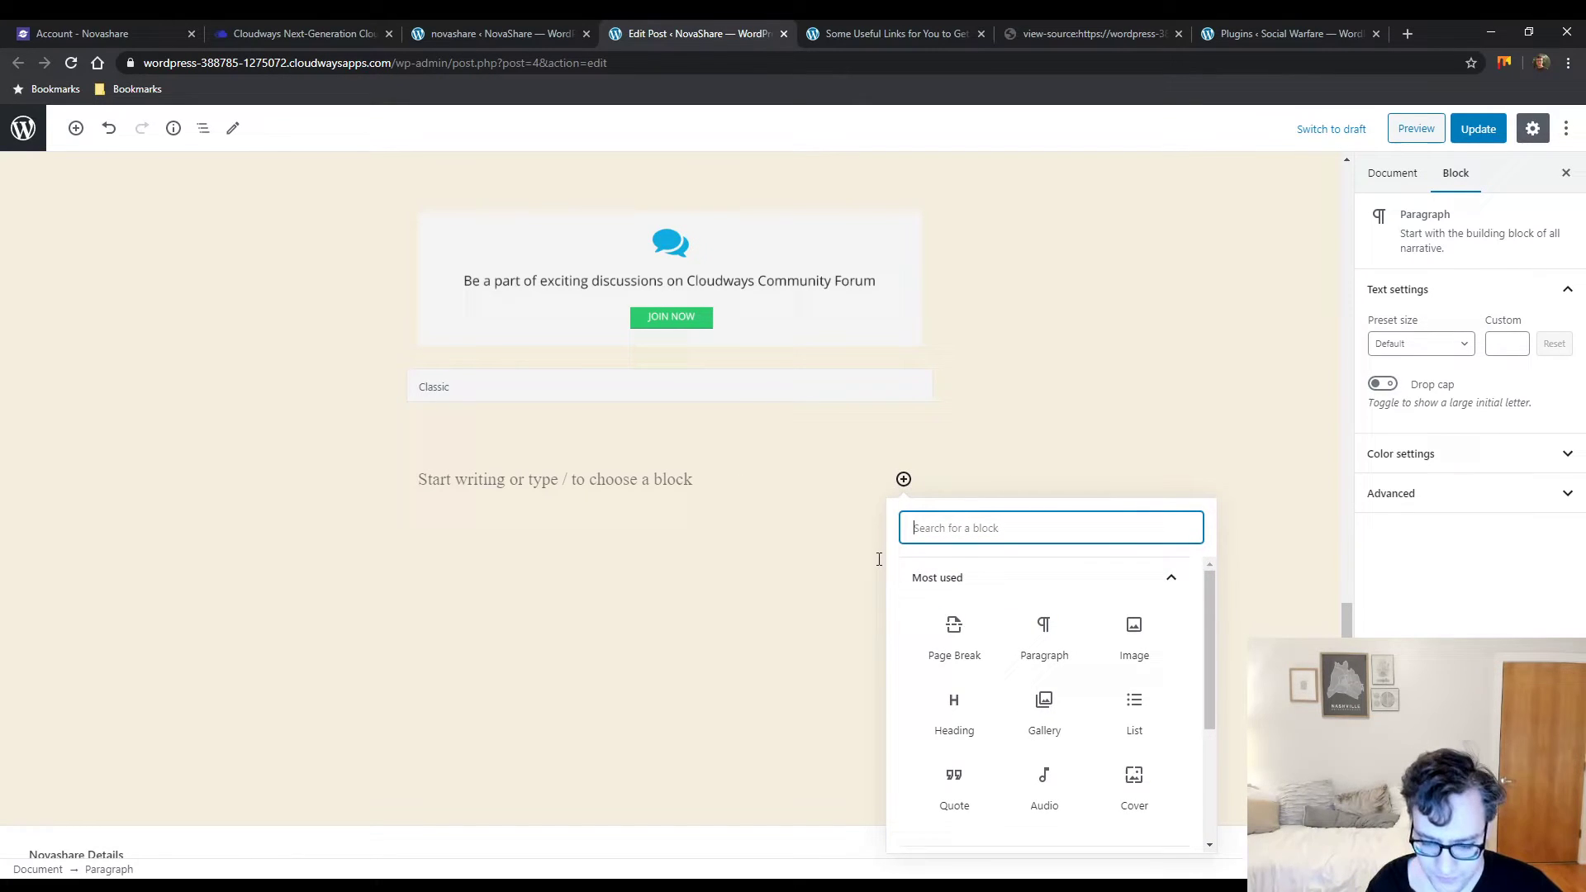
text(click)
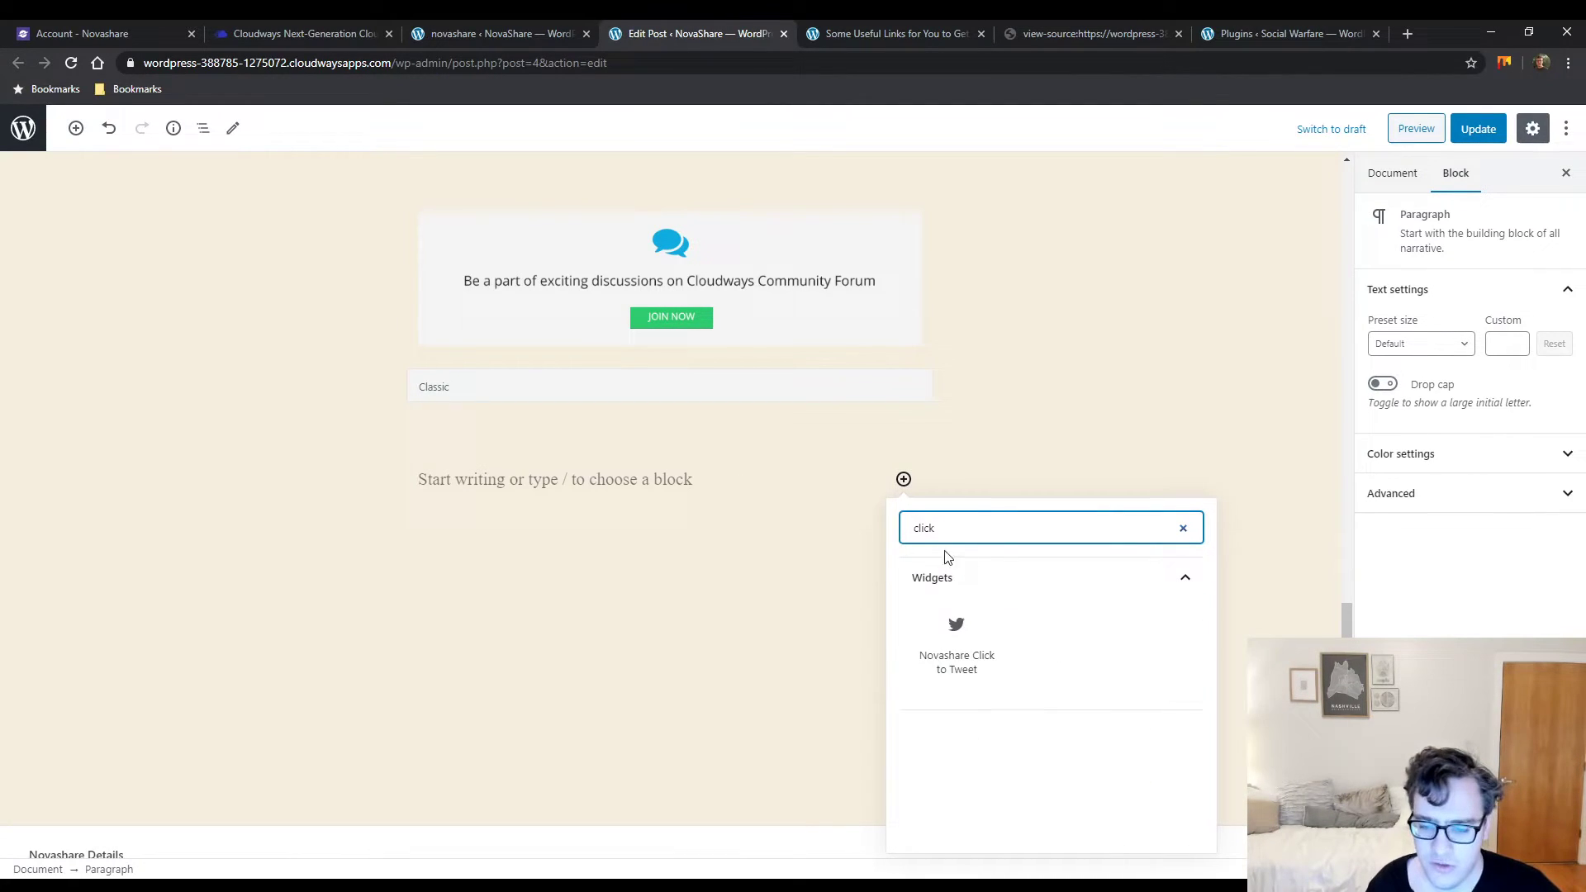
click(985, 658)
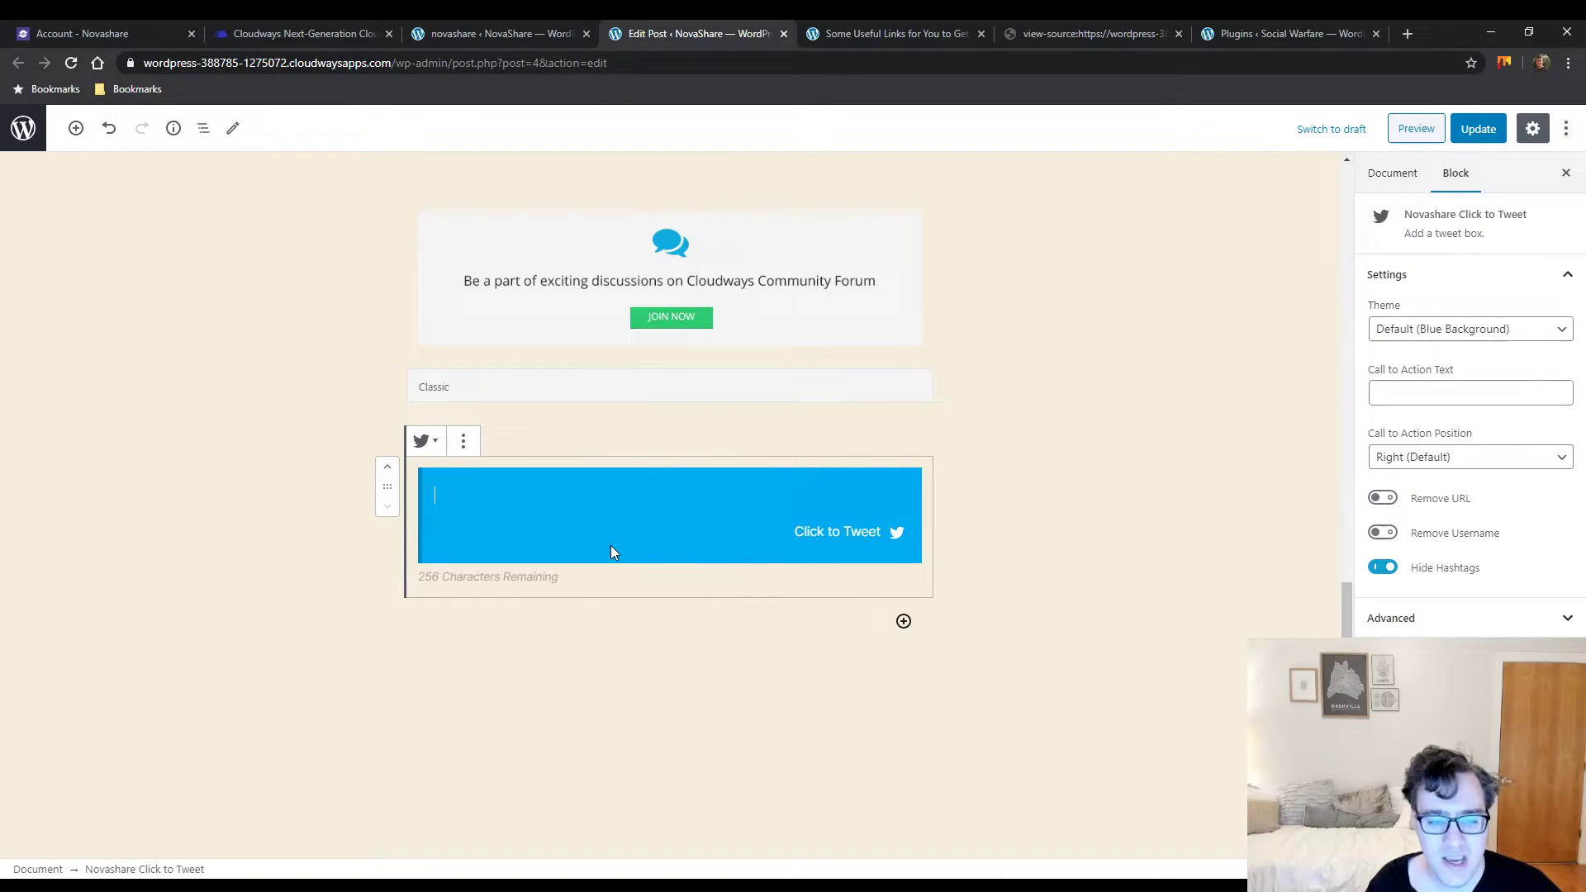
text(hello world)
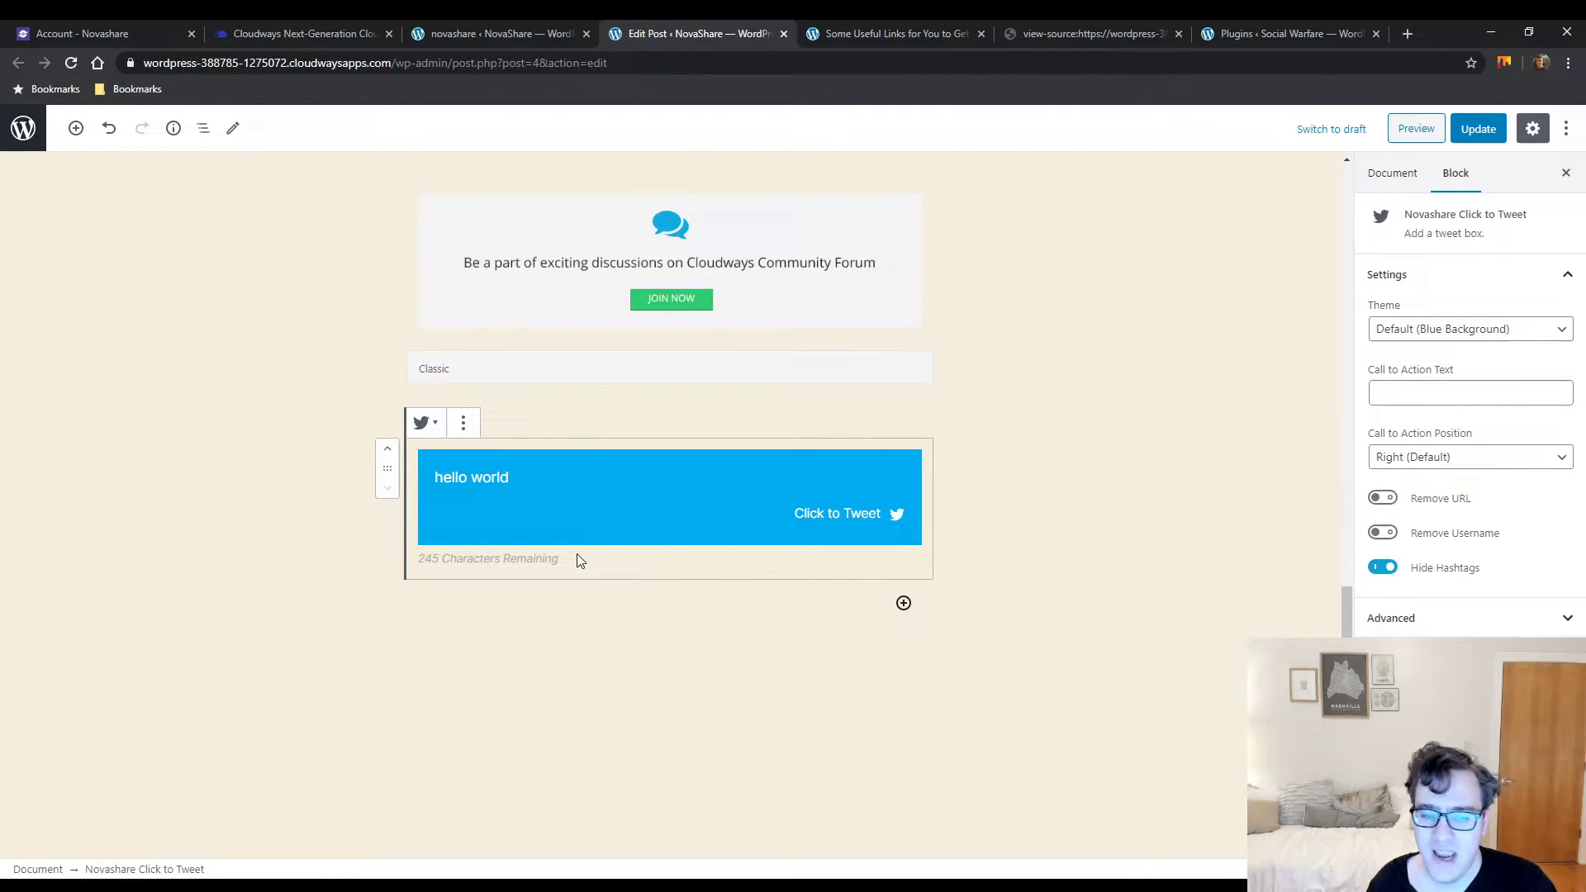
click(1462, 395)
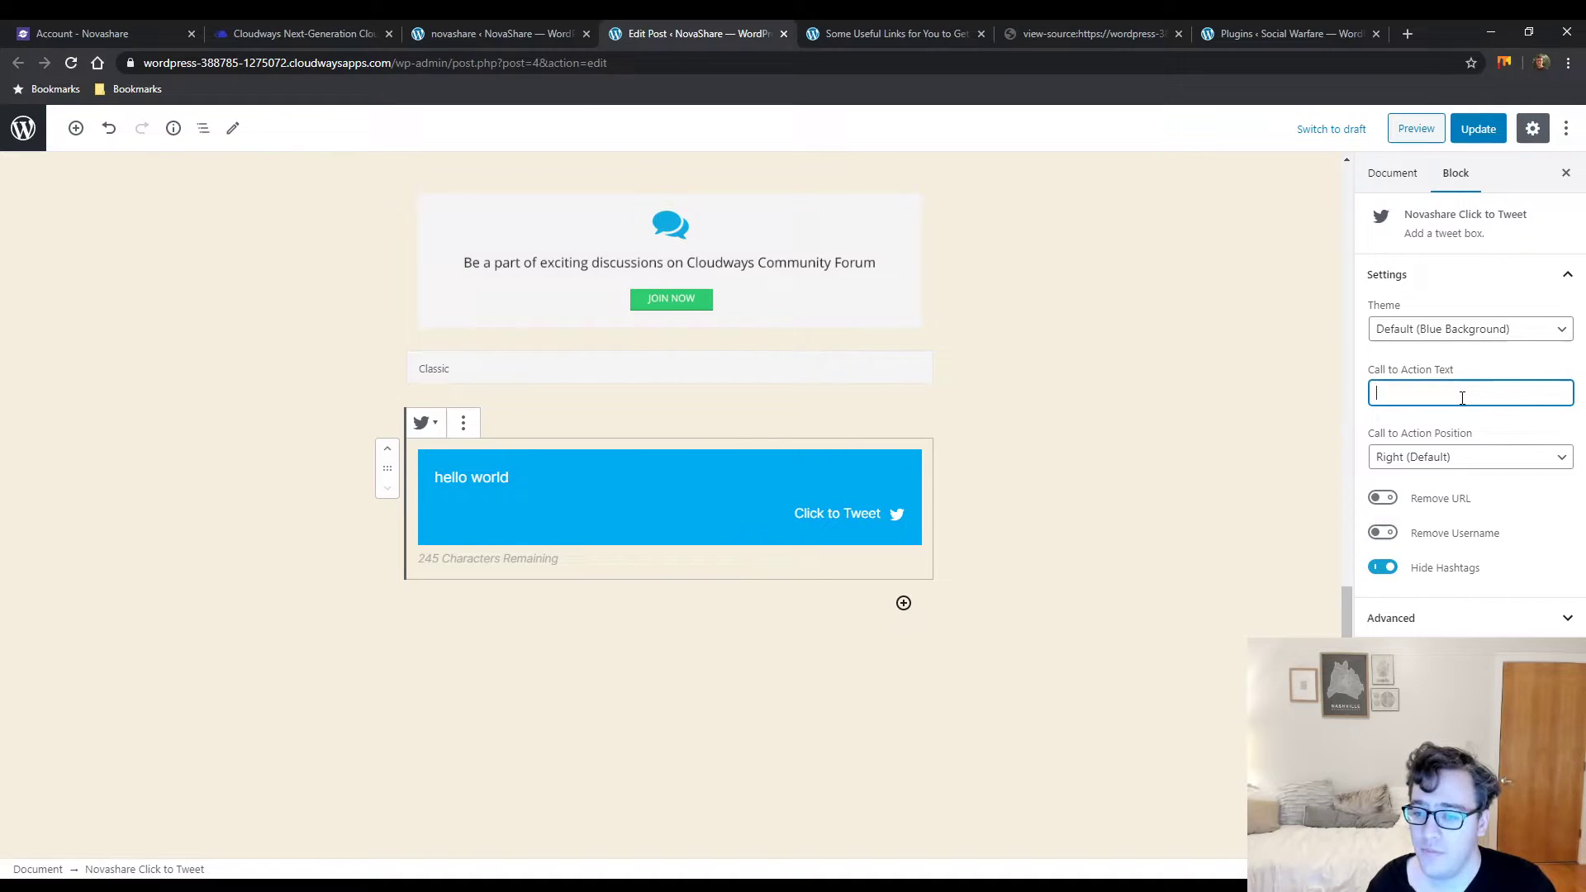
click(1461, 403)
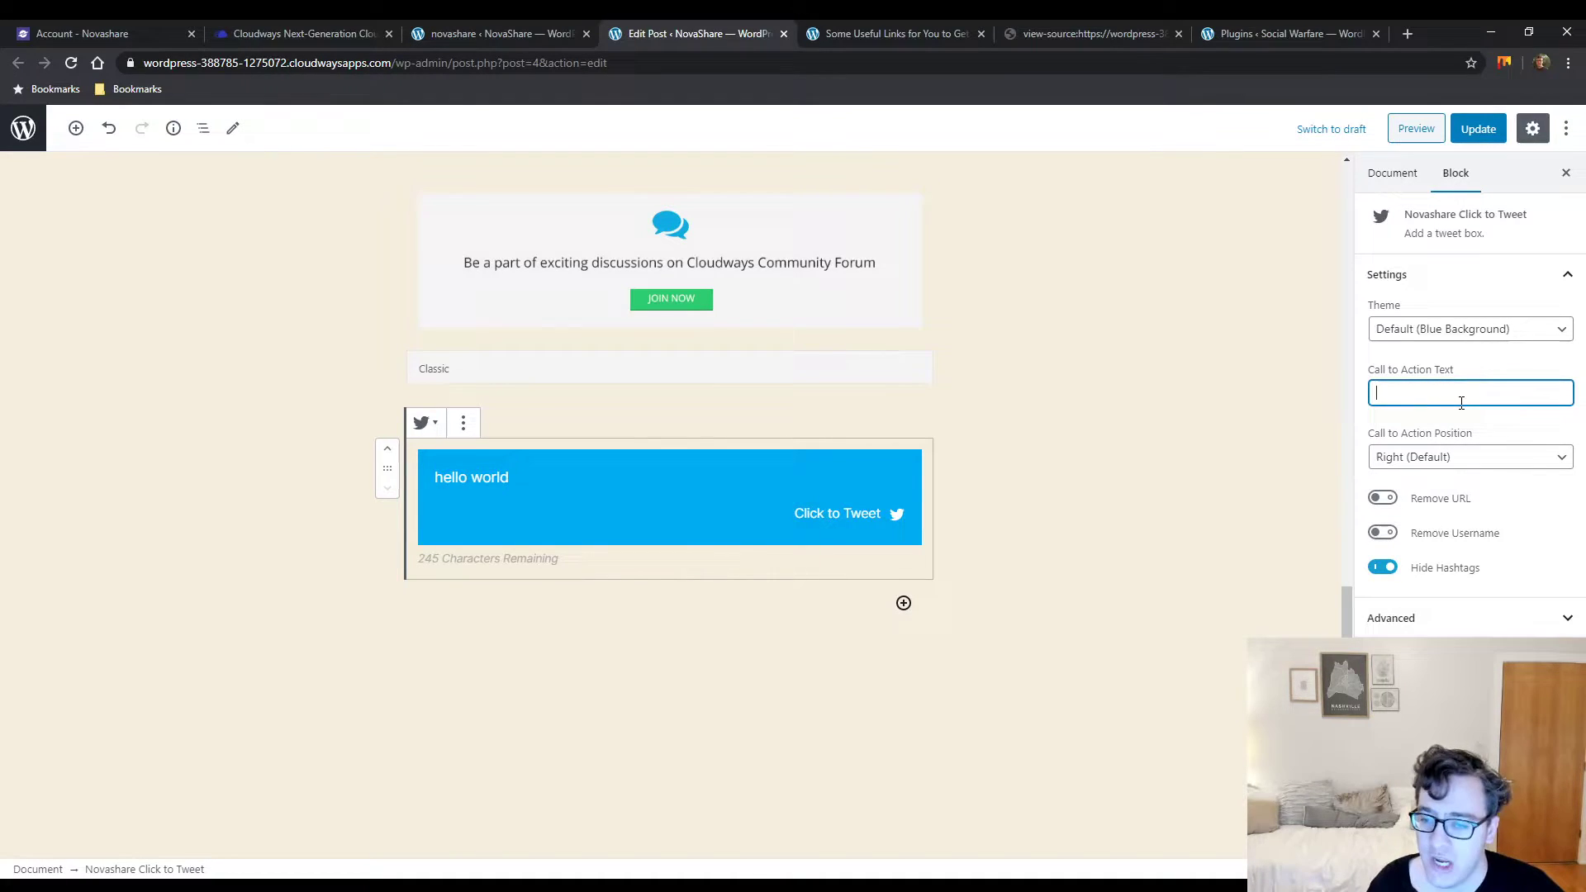
text(click)
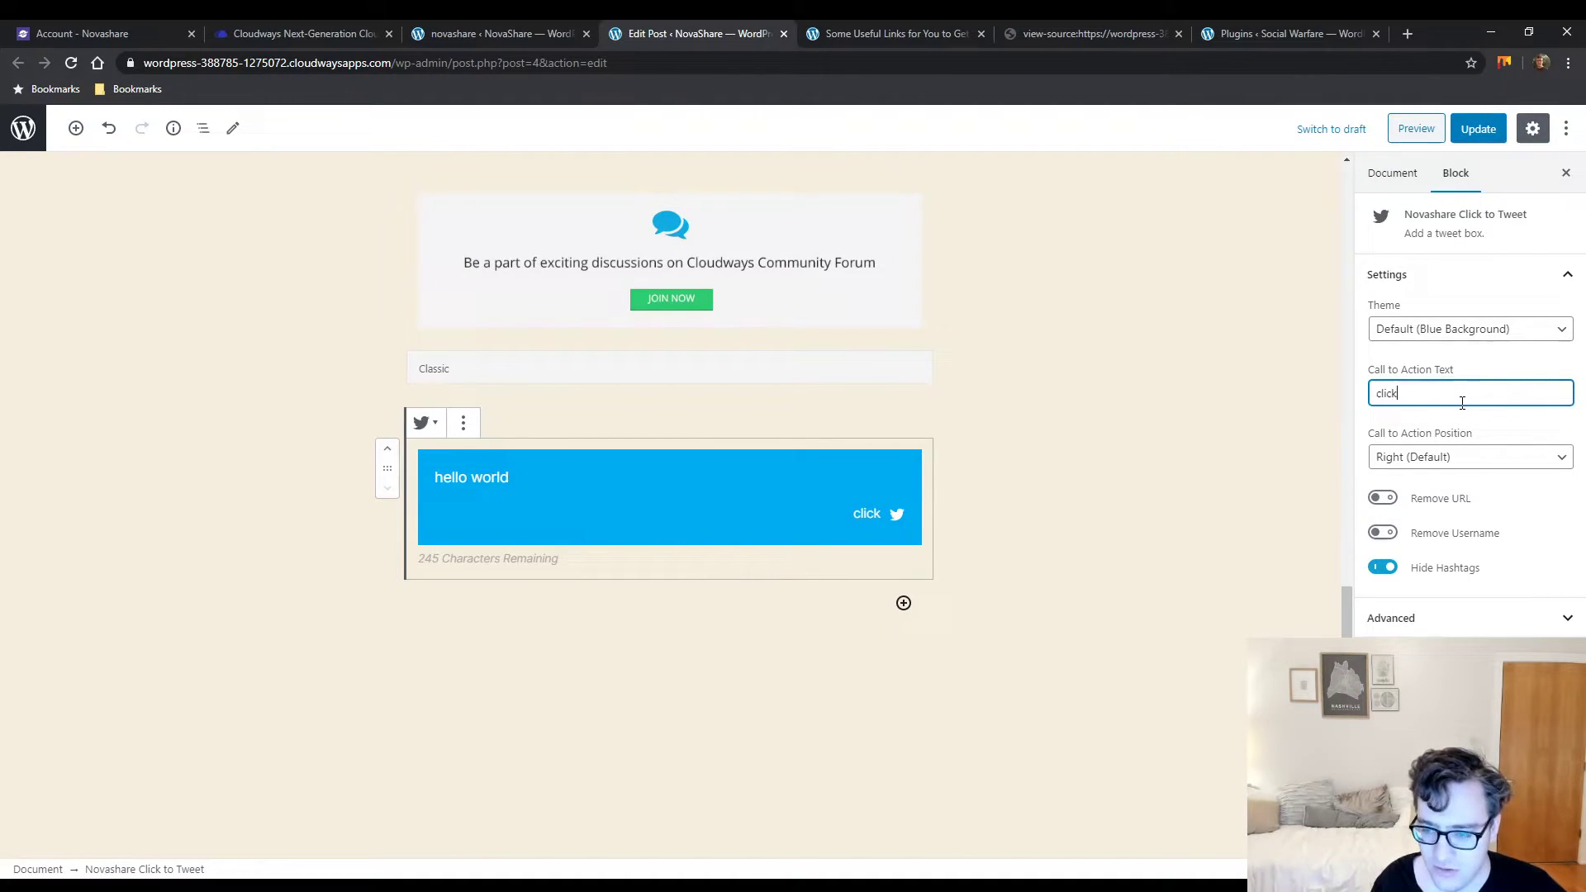
key(BackSpace)
key(BackSpace)
key(BackSpace)
key(BackSpace)
key(BackSpace)
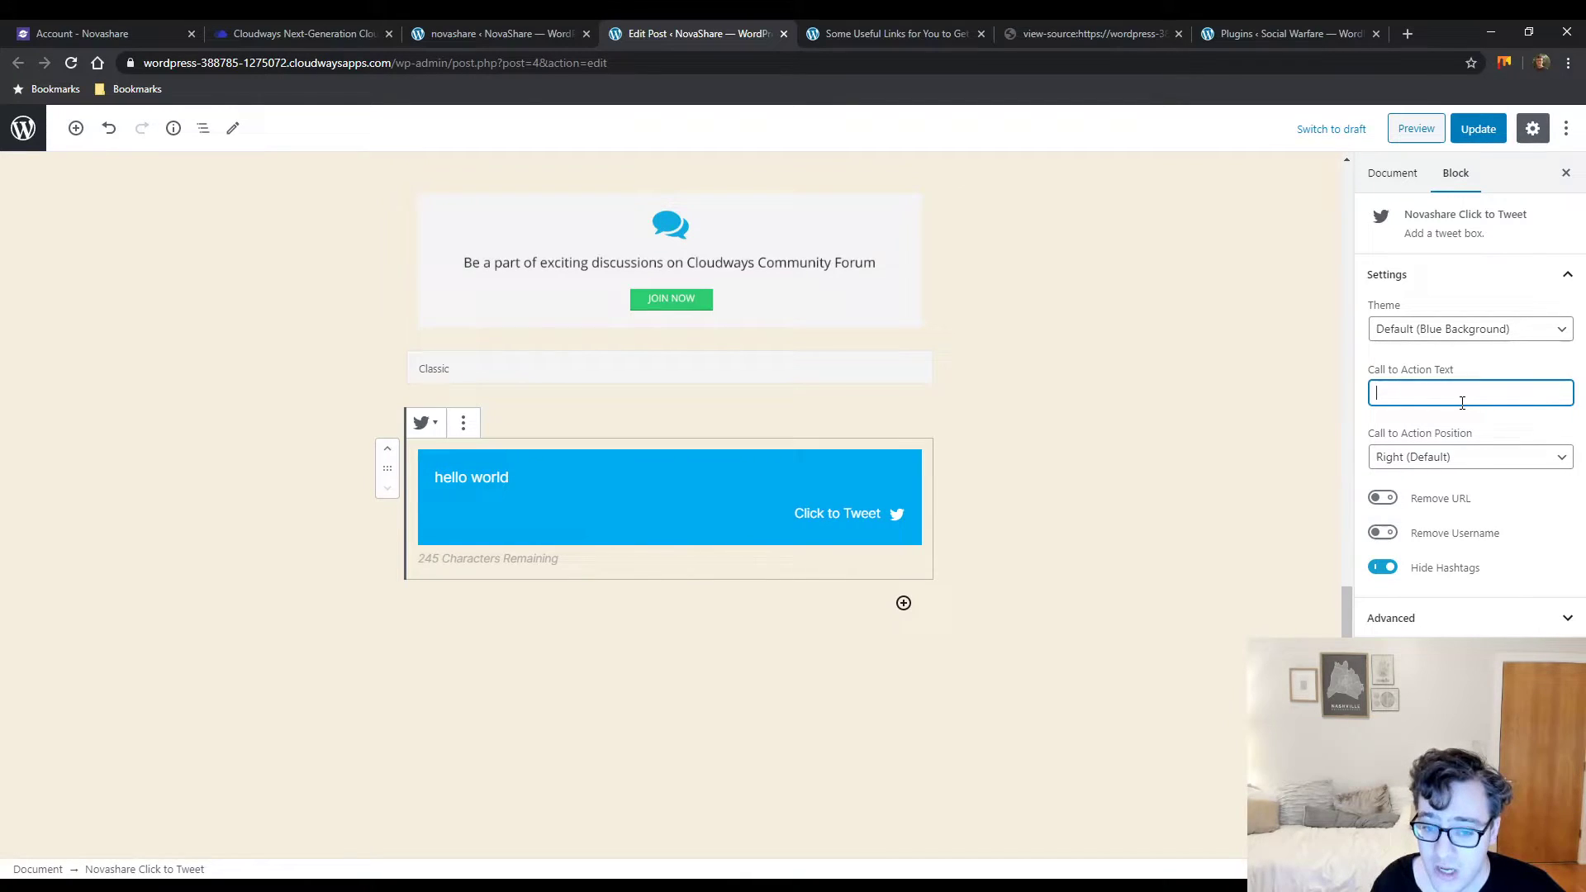
click(1385, 534)
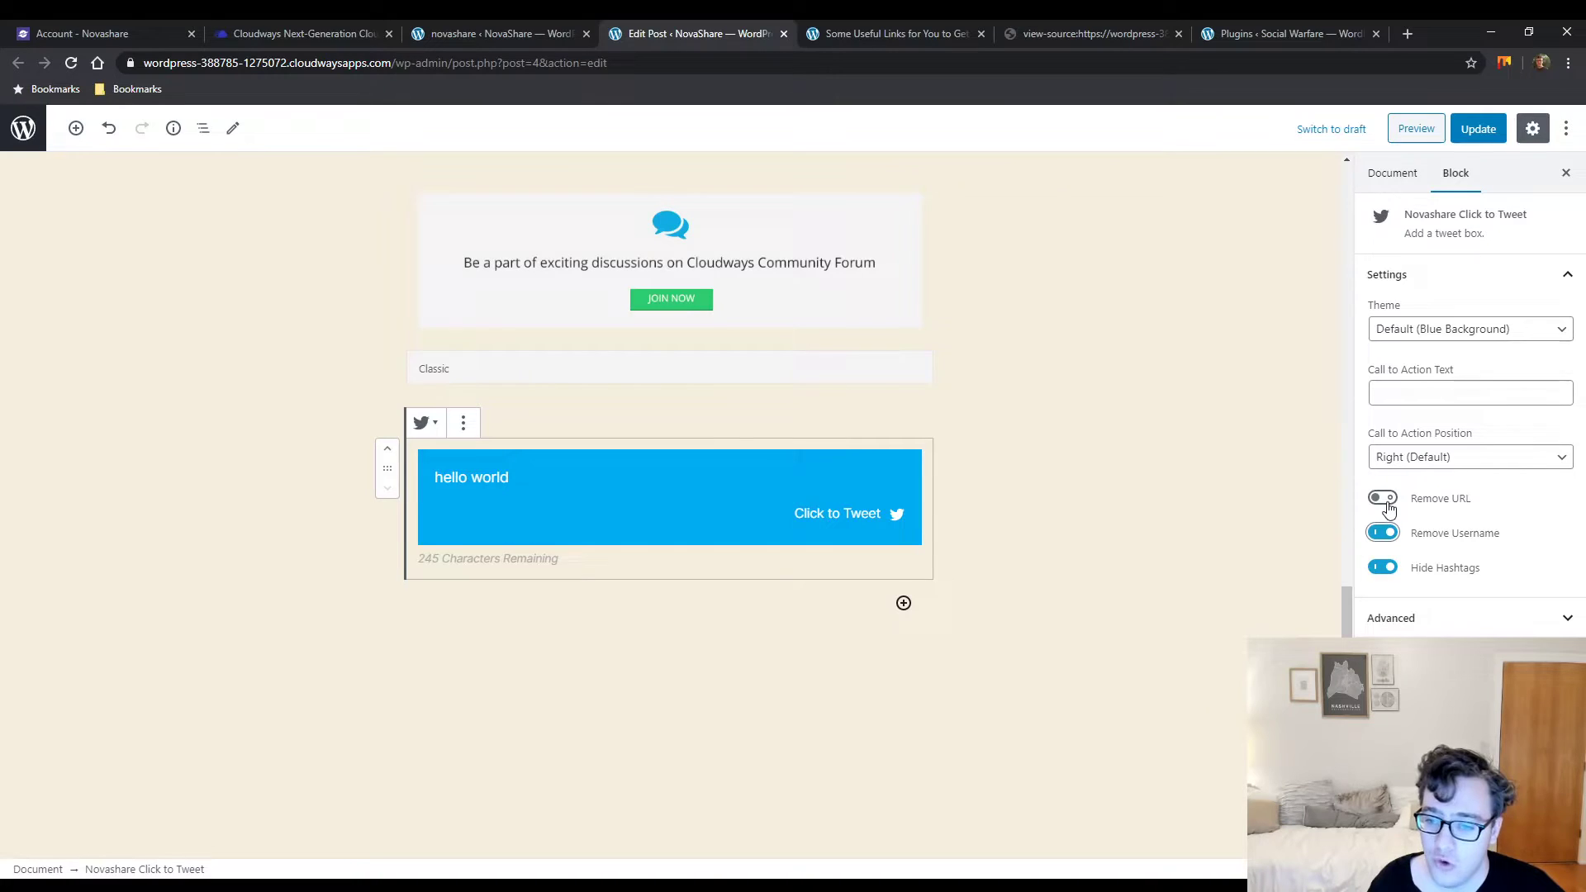
click(1384, 498)
click(1386, 501)
click(1383, 533)
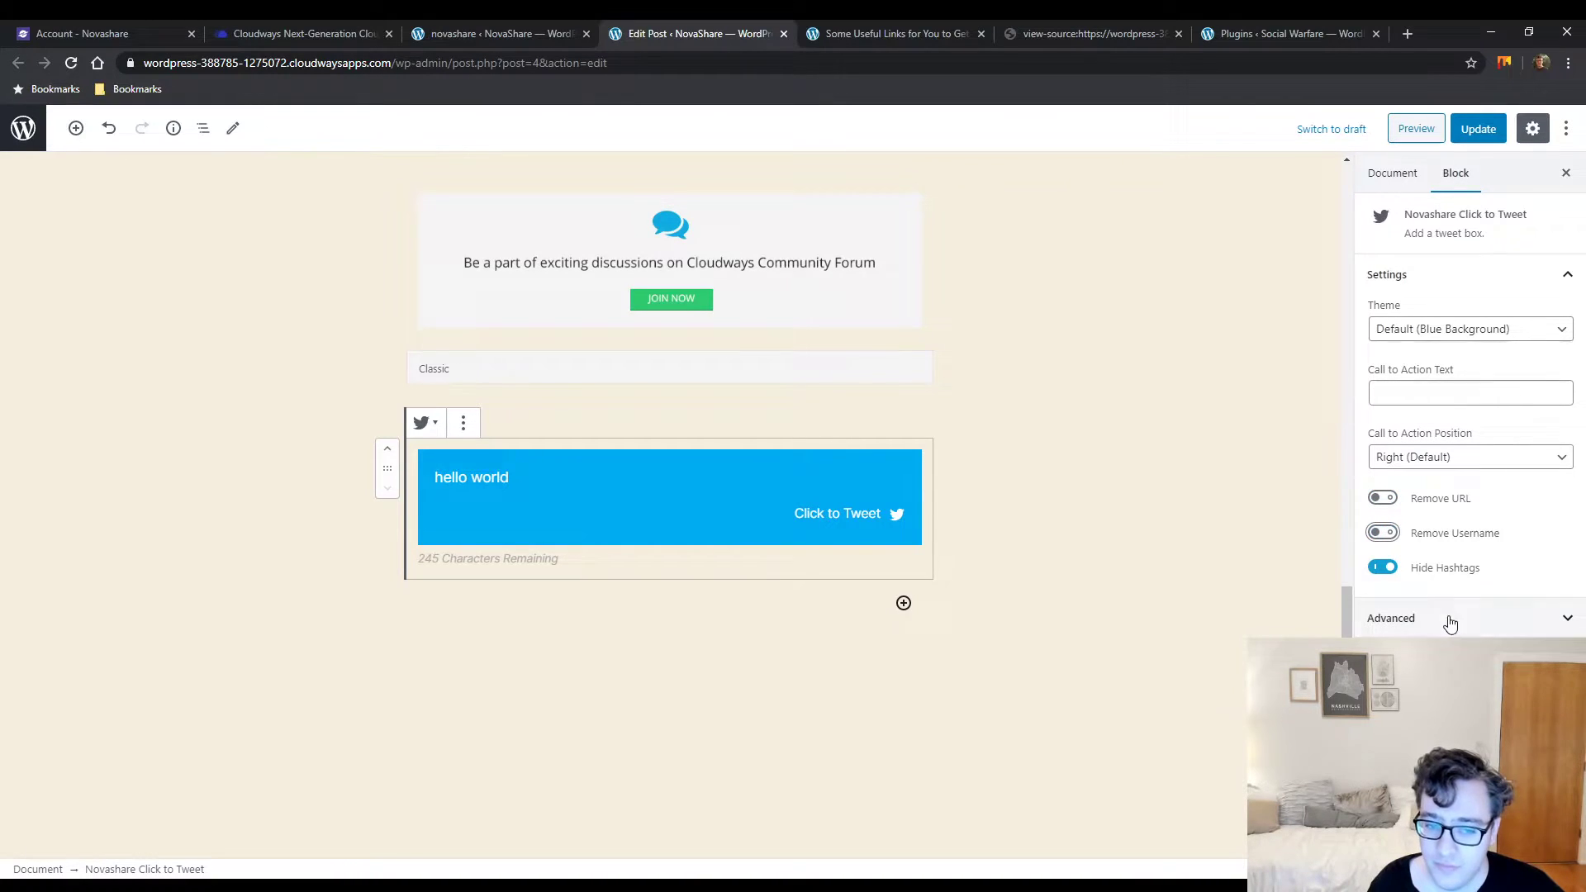
click(1461, 329)
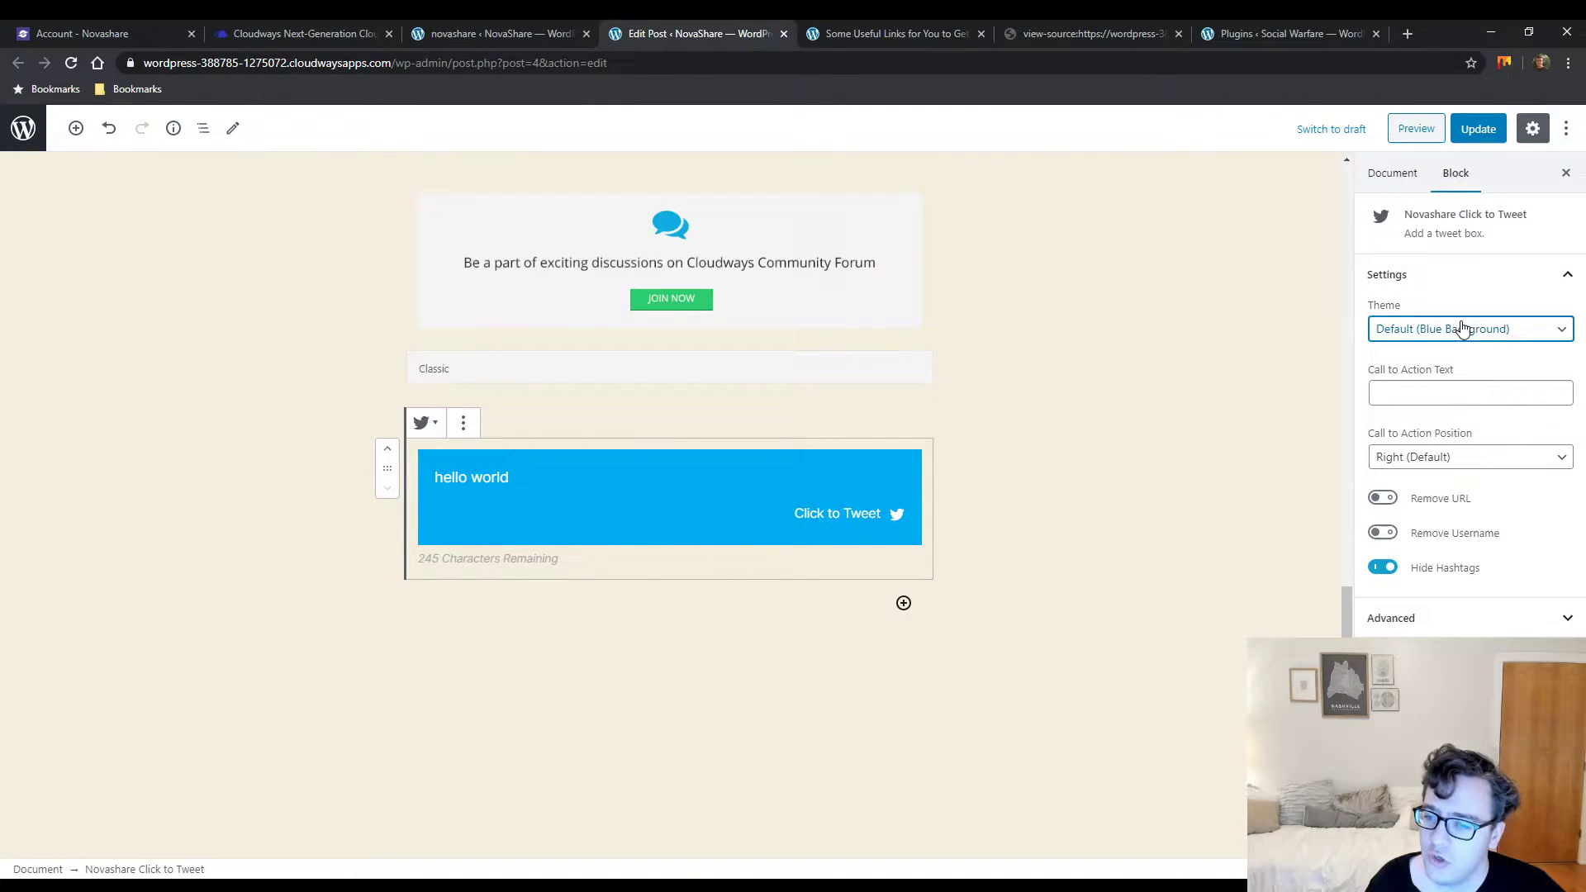
click(1469, 368)
click(1483, 332)
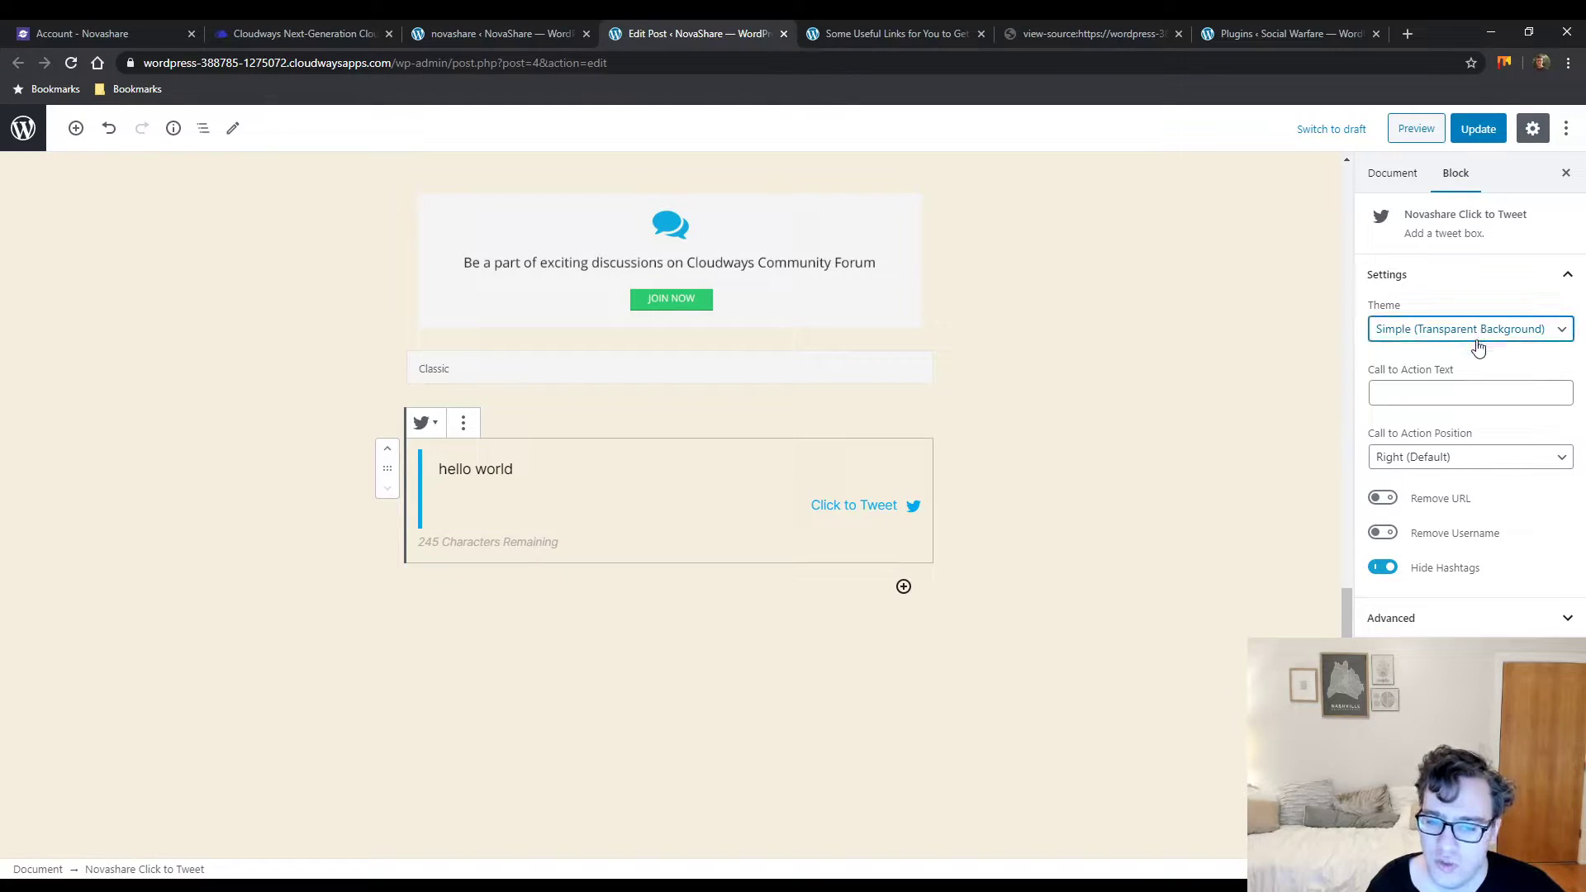
click(1461, 384)
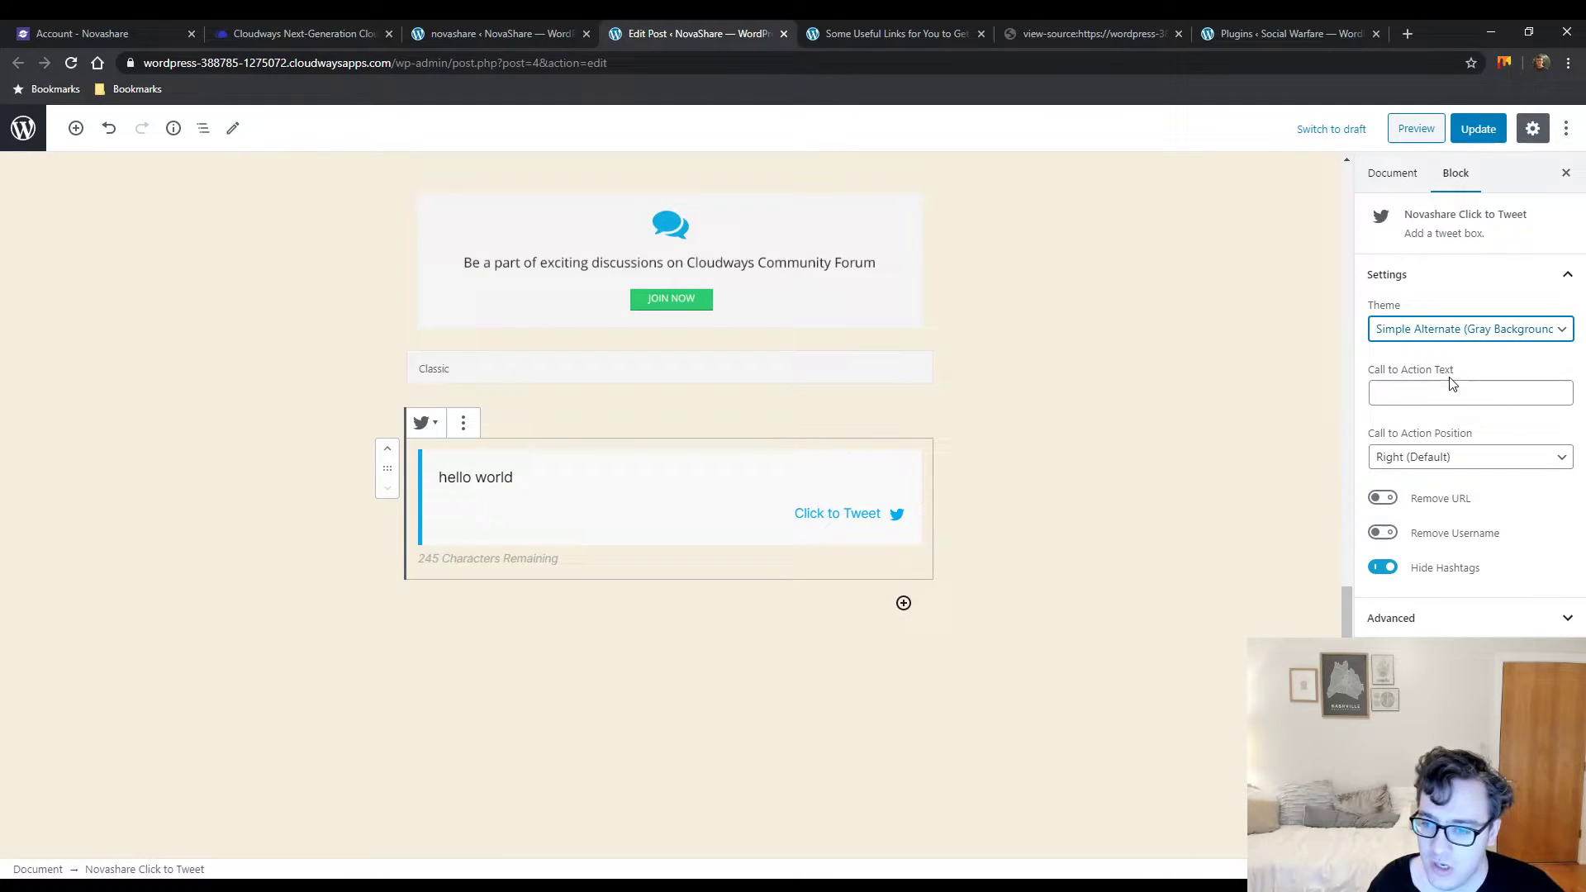
key(Up)
key(Up)
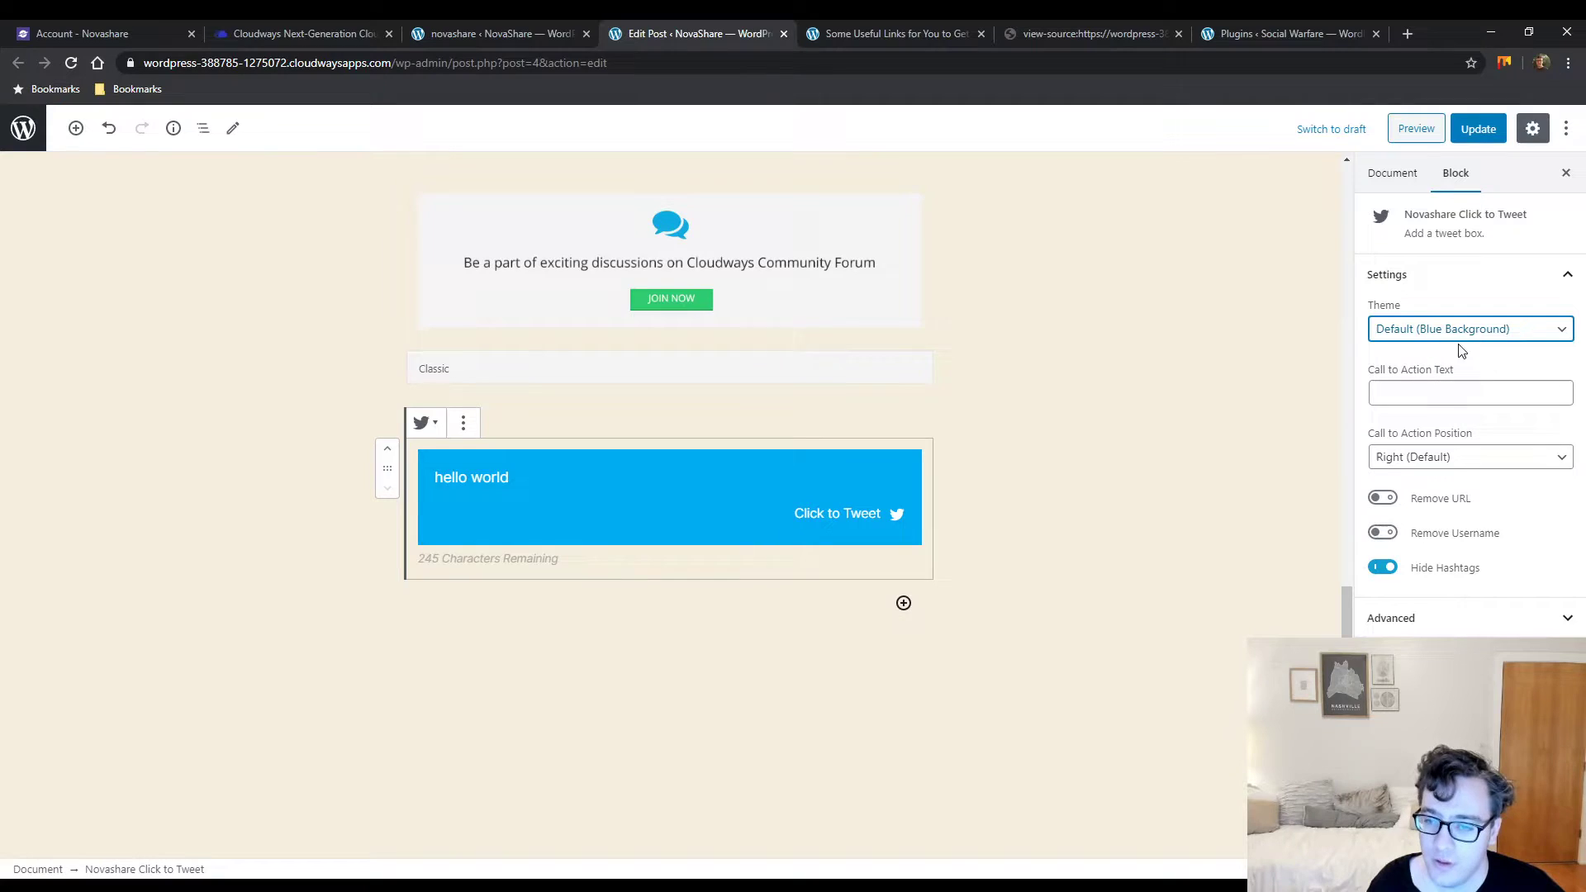
click(1552, 629)
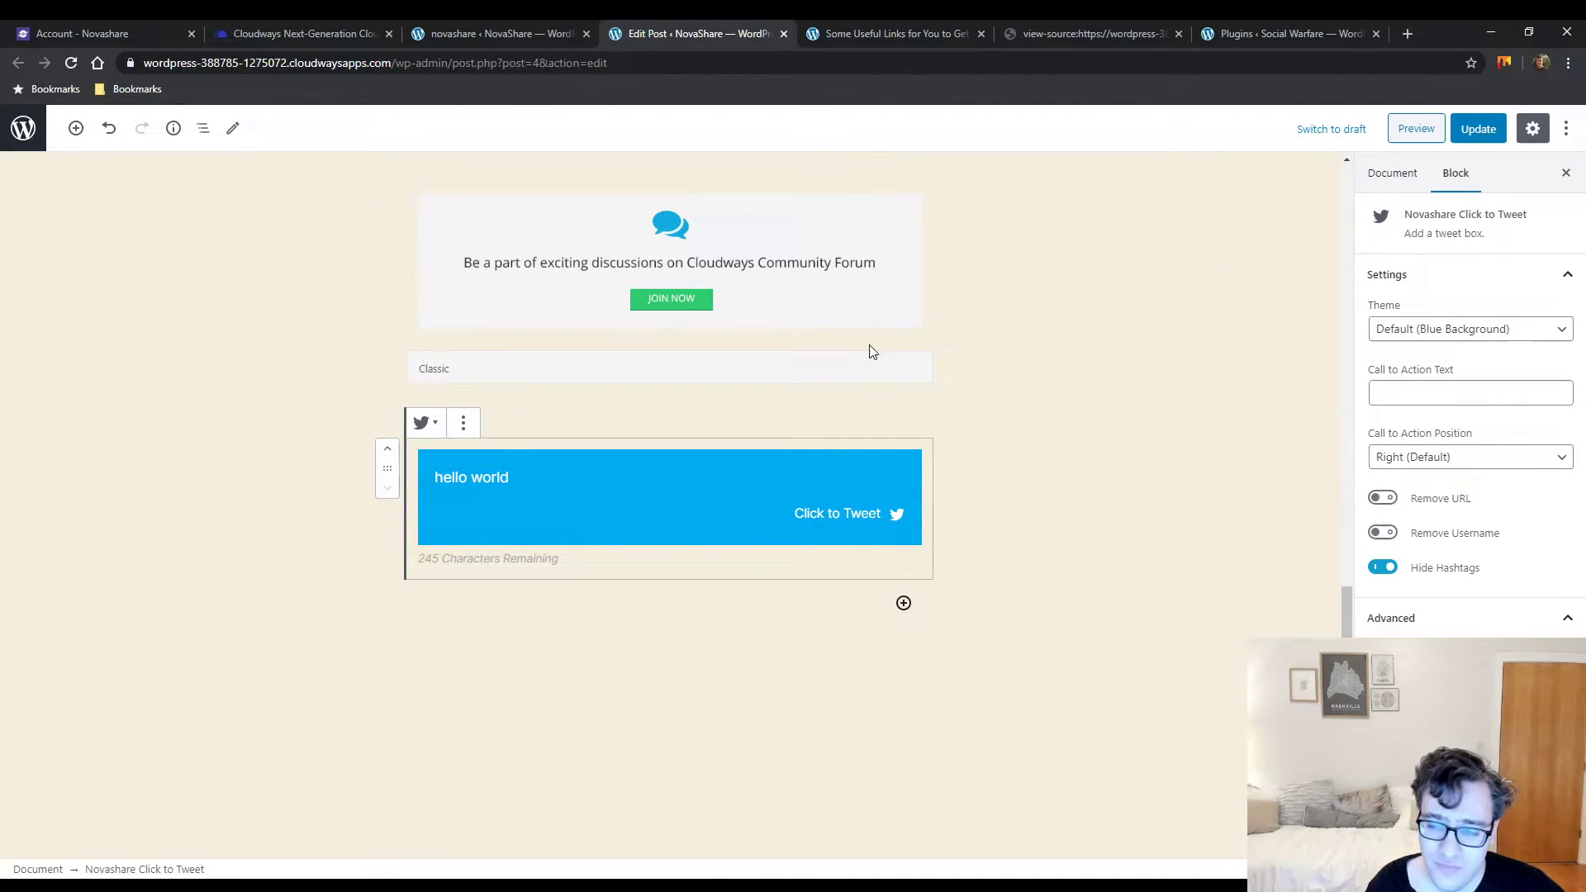
Save the post and reload the published test post
click(1465, 140)
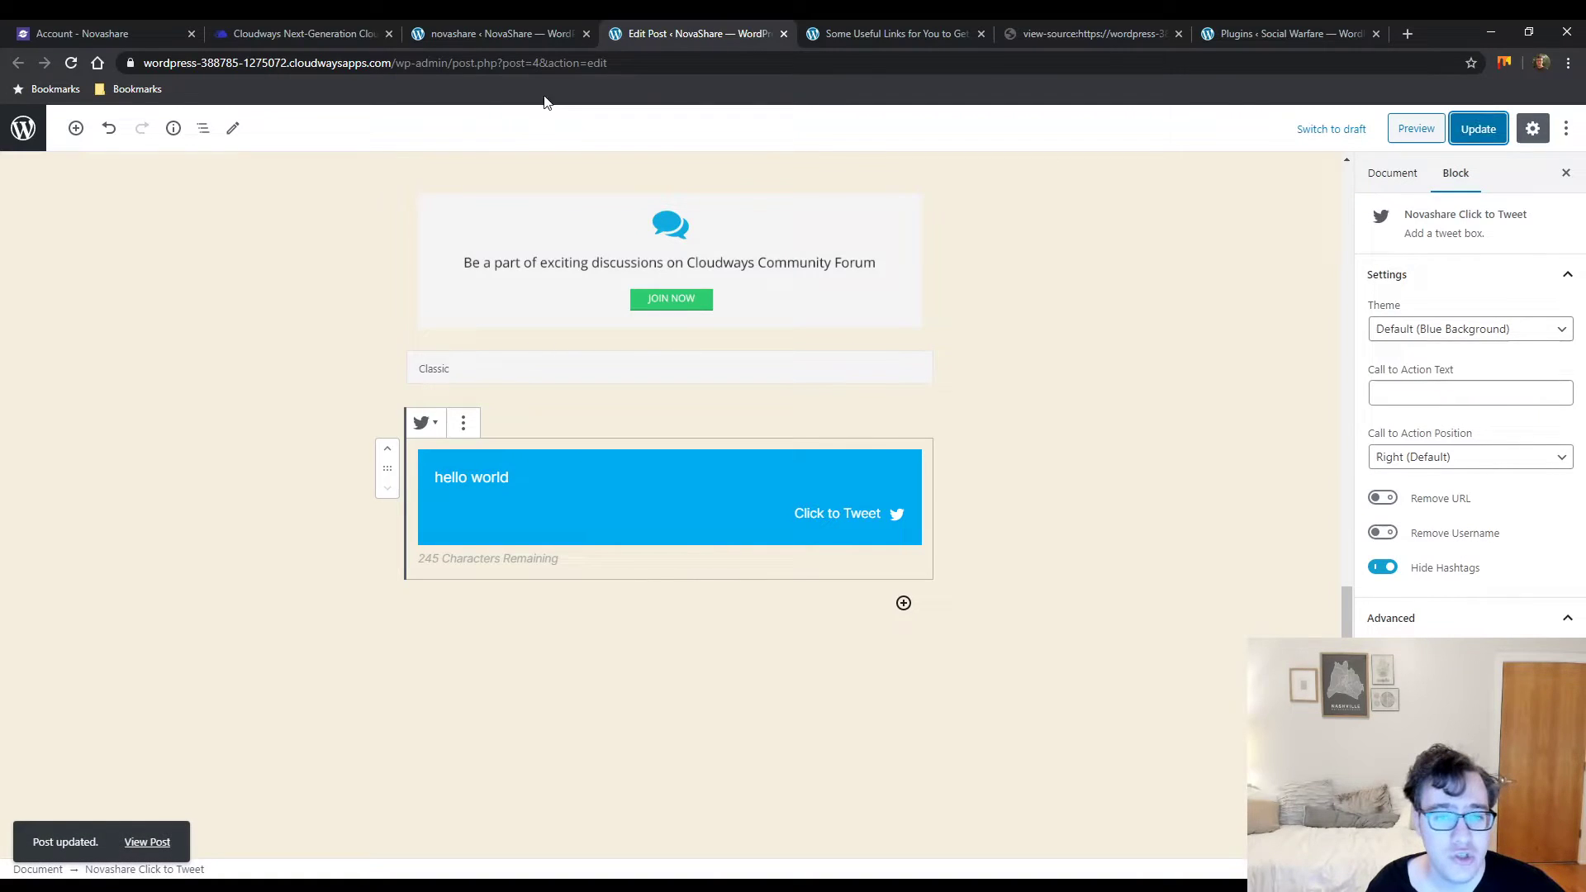
click(893, 33)
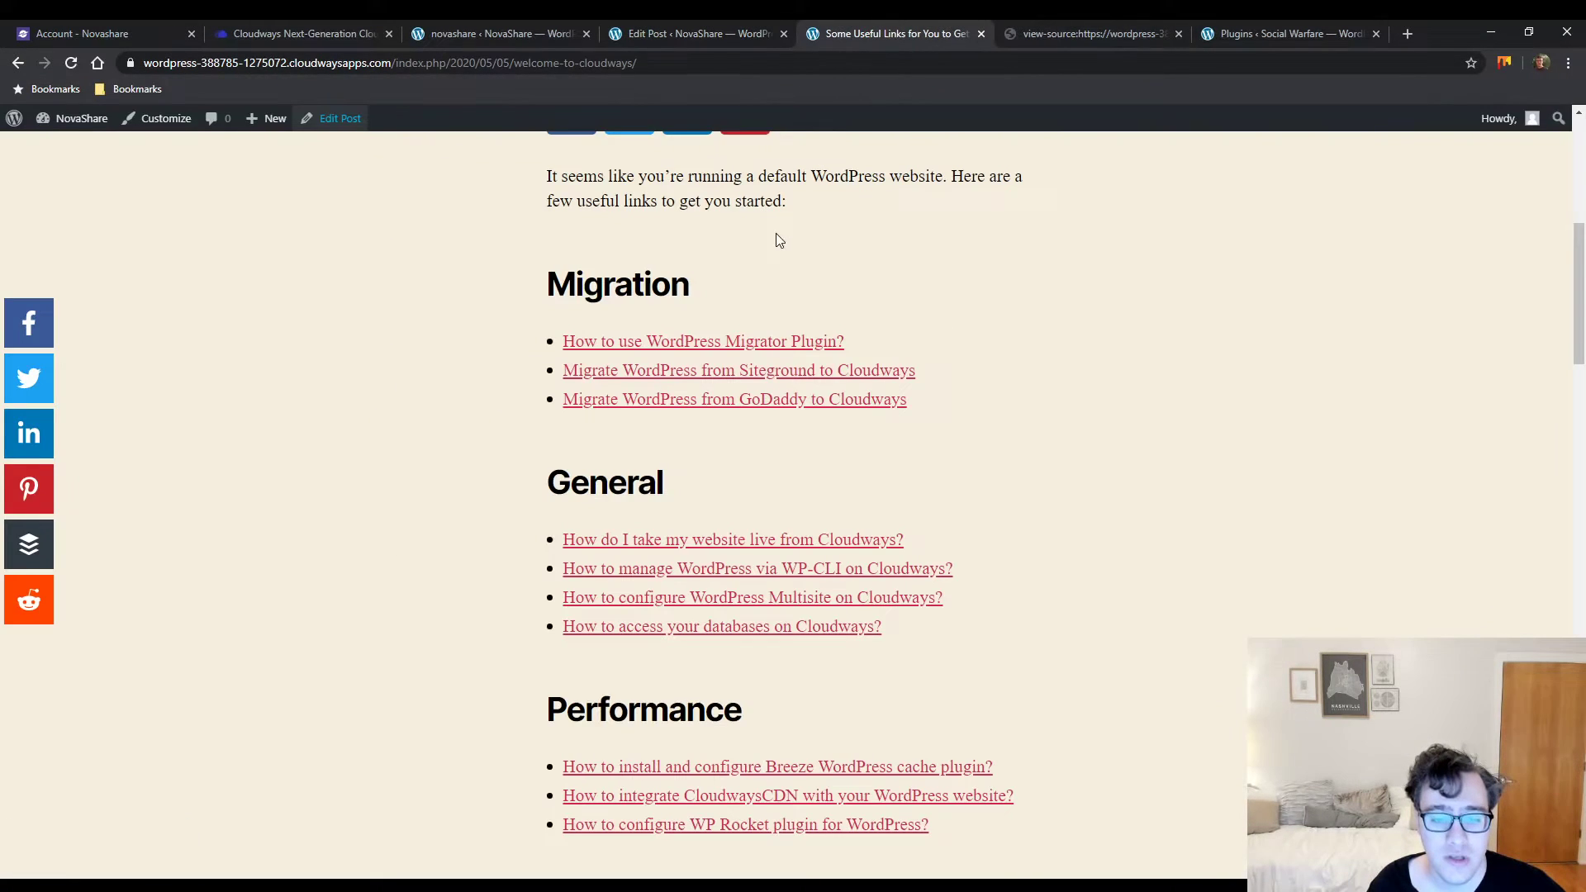
key(F5)
Try sharing the 'hello world' Click to Tweet quote on Twitter, then return to the browser
scroll(671, 193, down, 15)
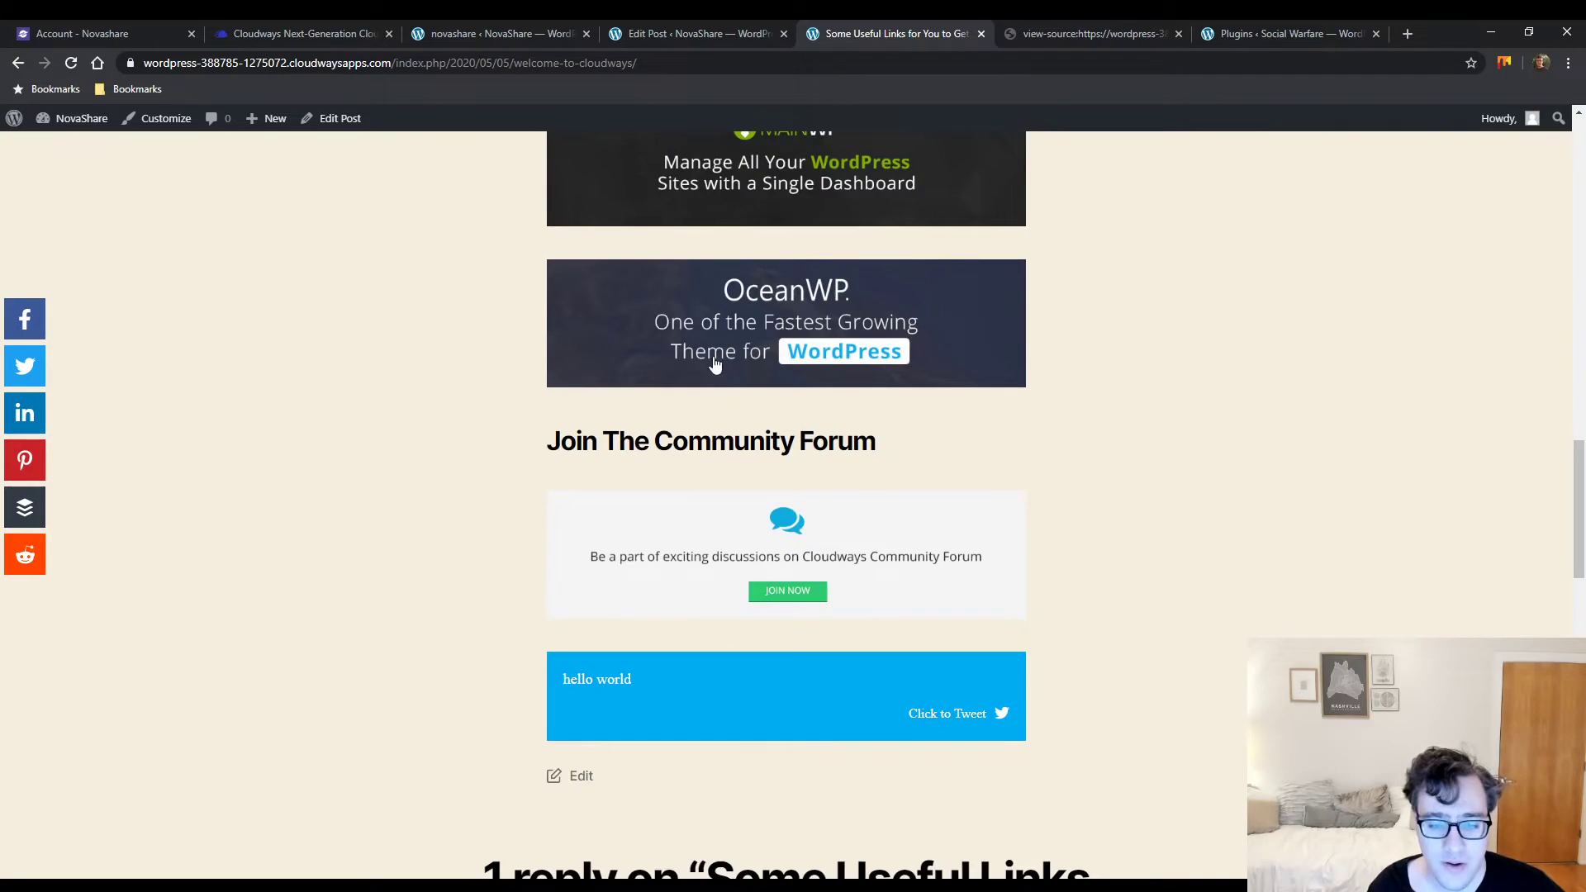
click(960, 712)
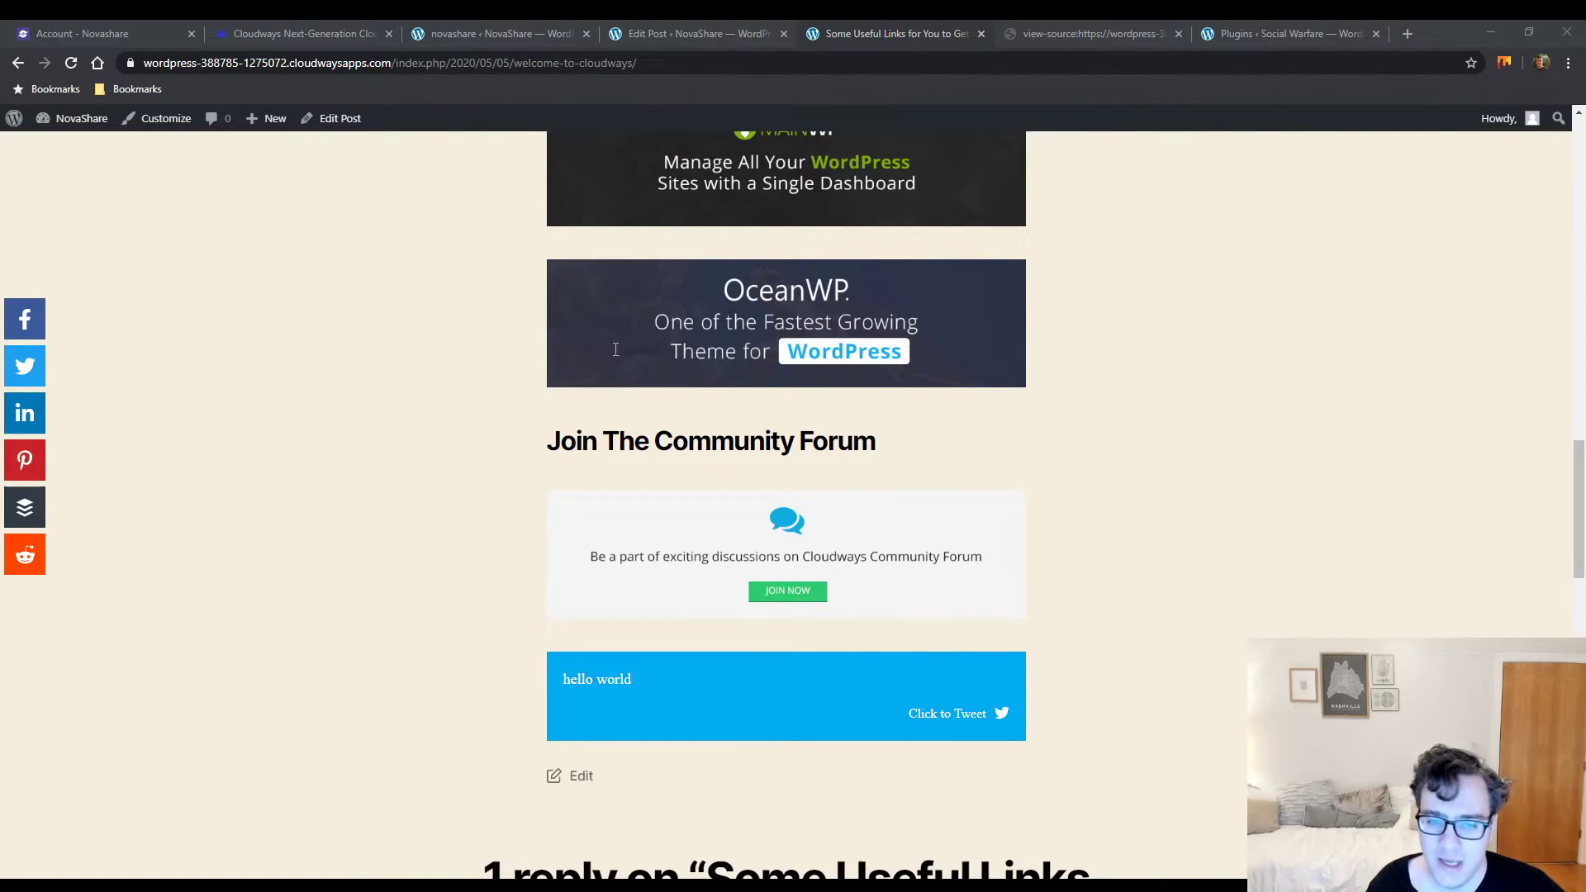
click(1063, 206)
Open NovaShare's Configuration settings and turn on Twitter share counts
click(712, 37)
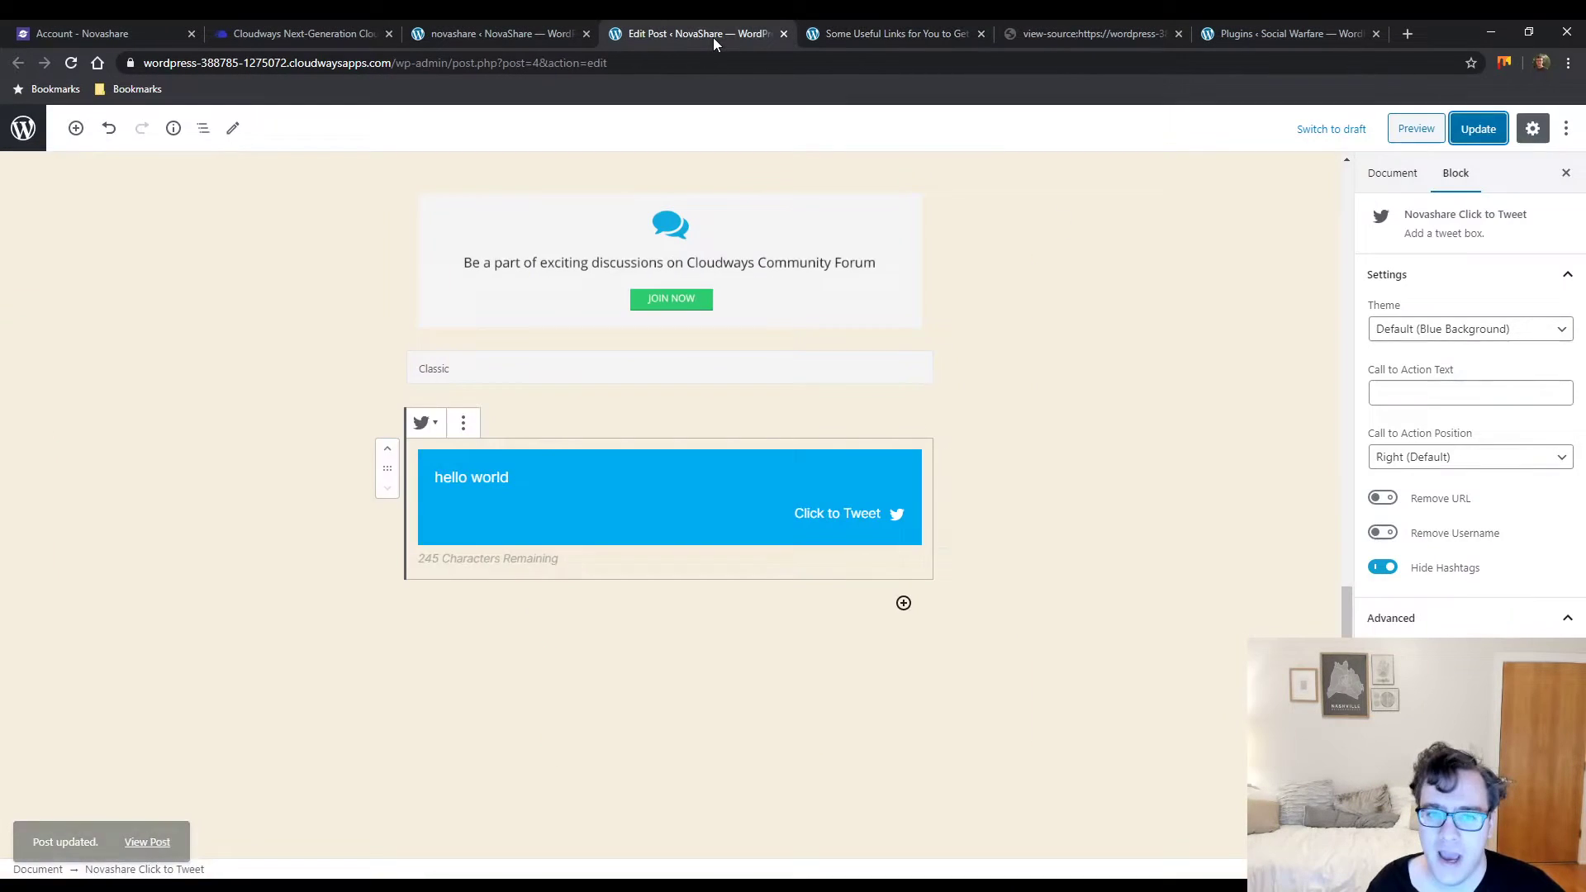
click(502, 31)
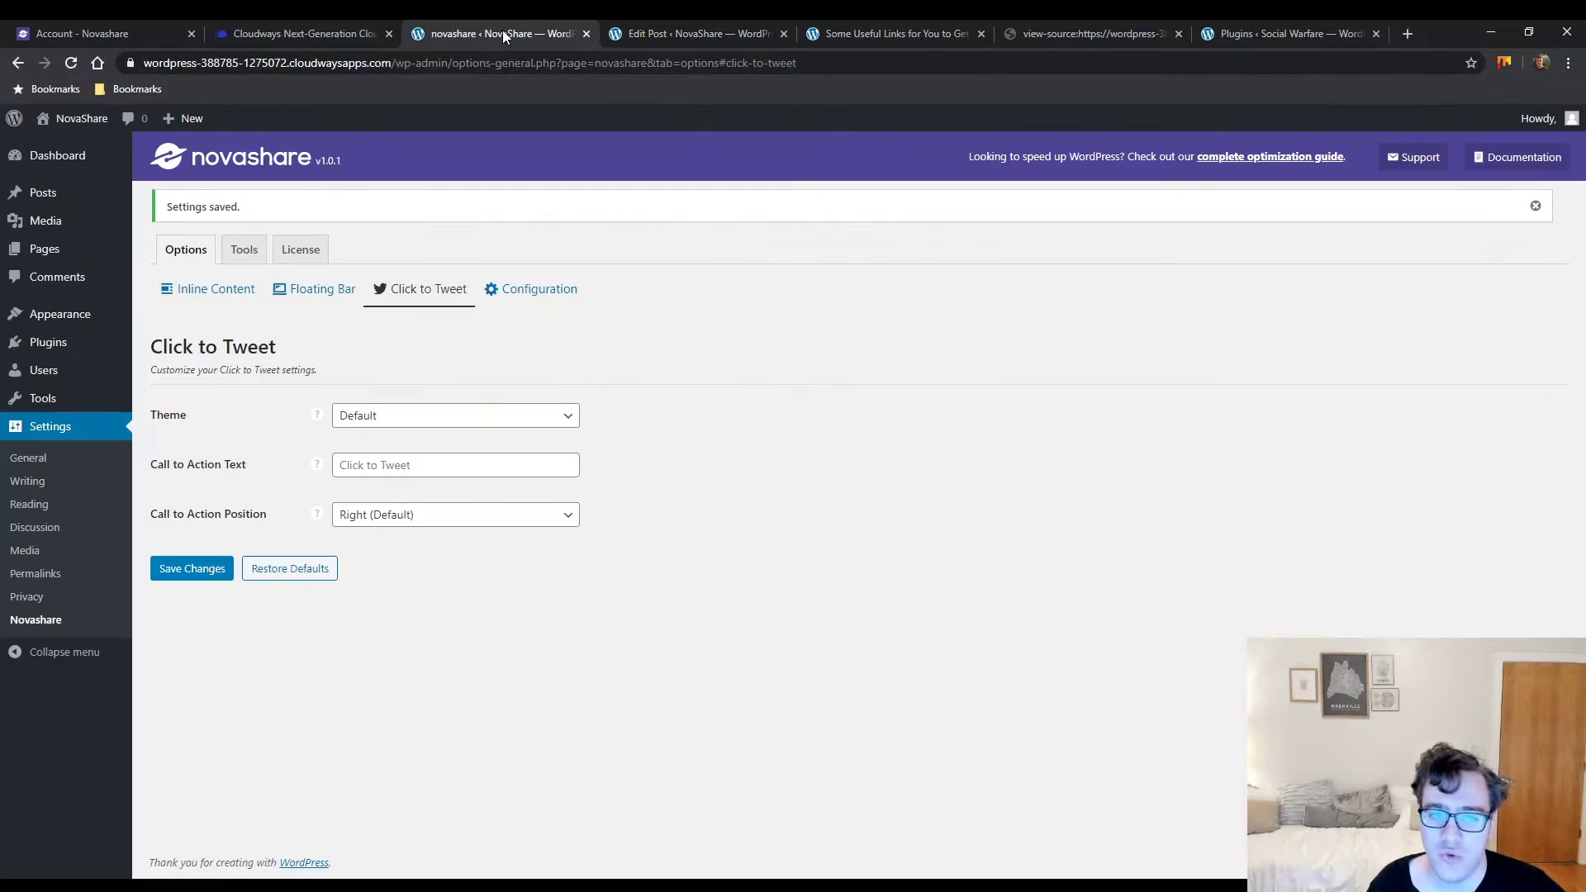
click(529, 291)
scroll(655, 324, down, 6)
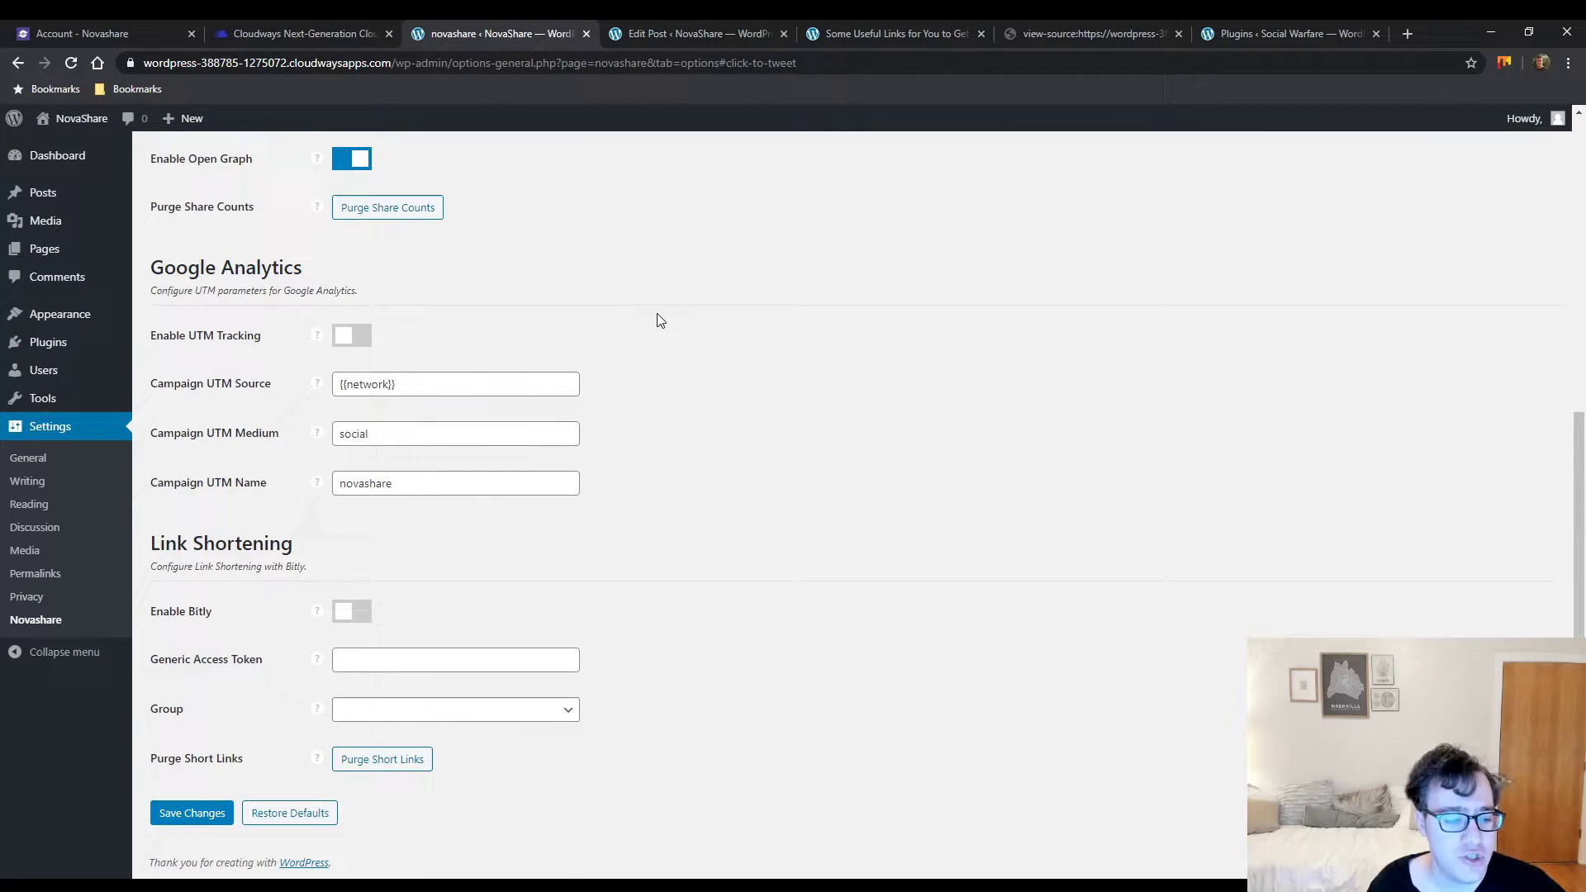
scroll(661, 321, up, 6)
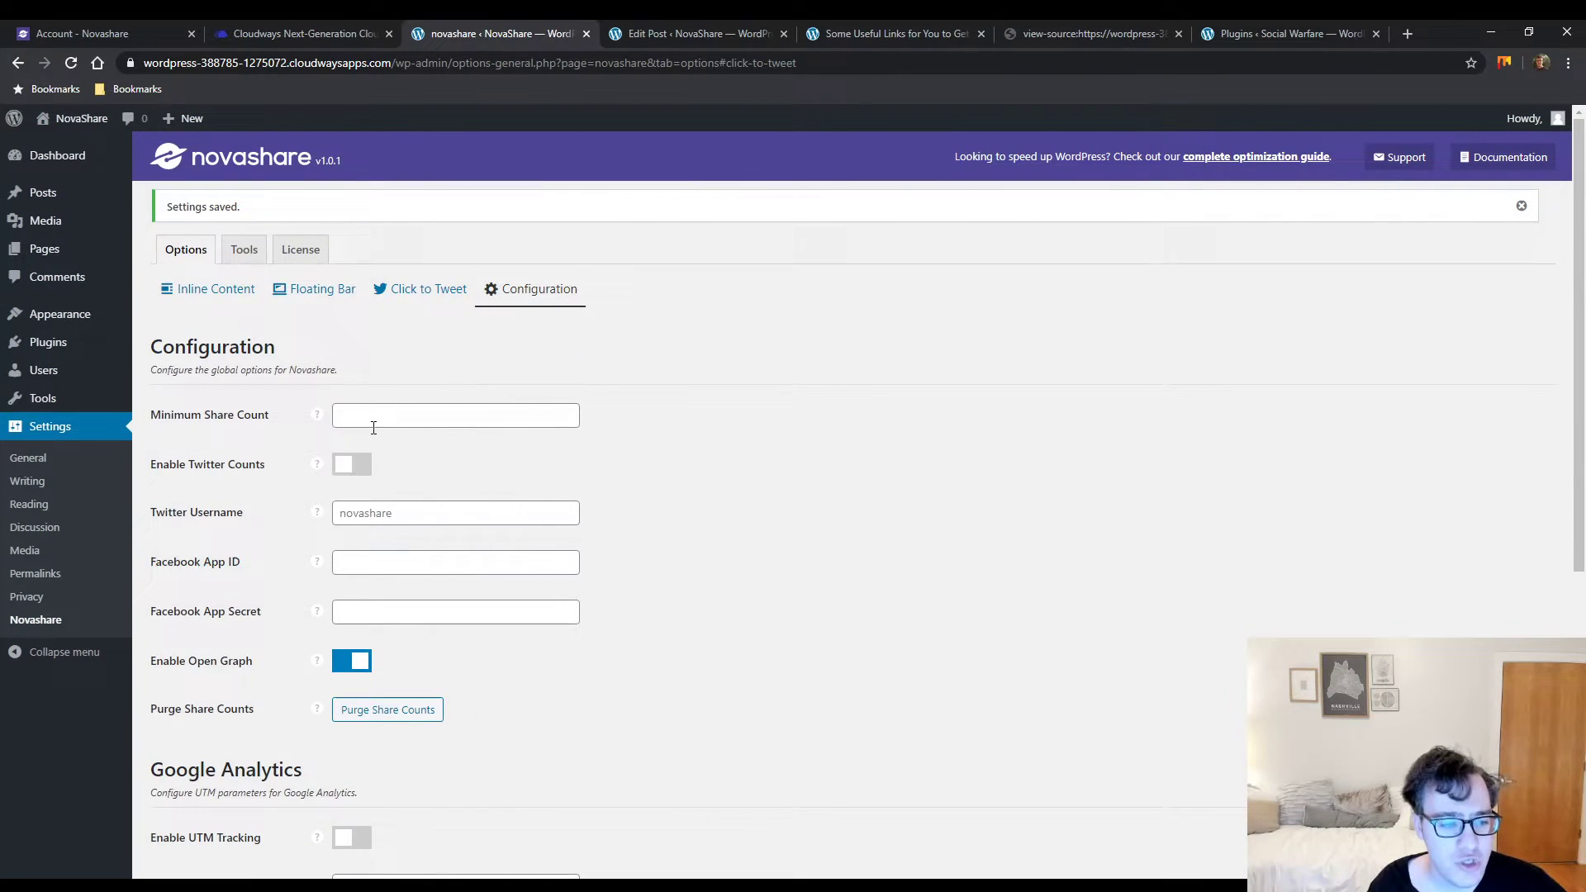
click(362, 467)
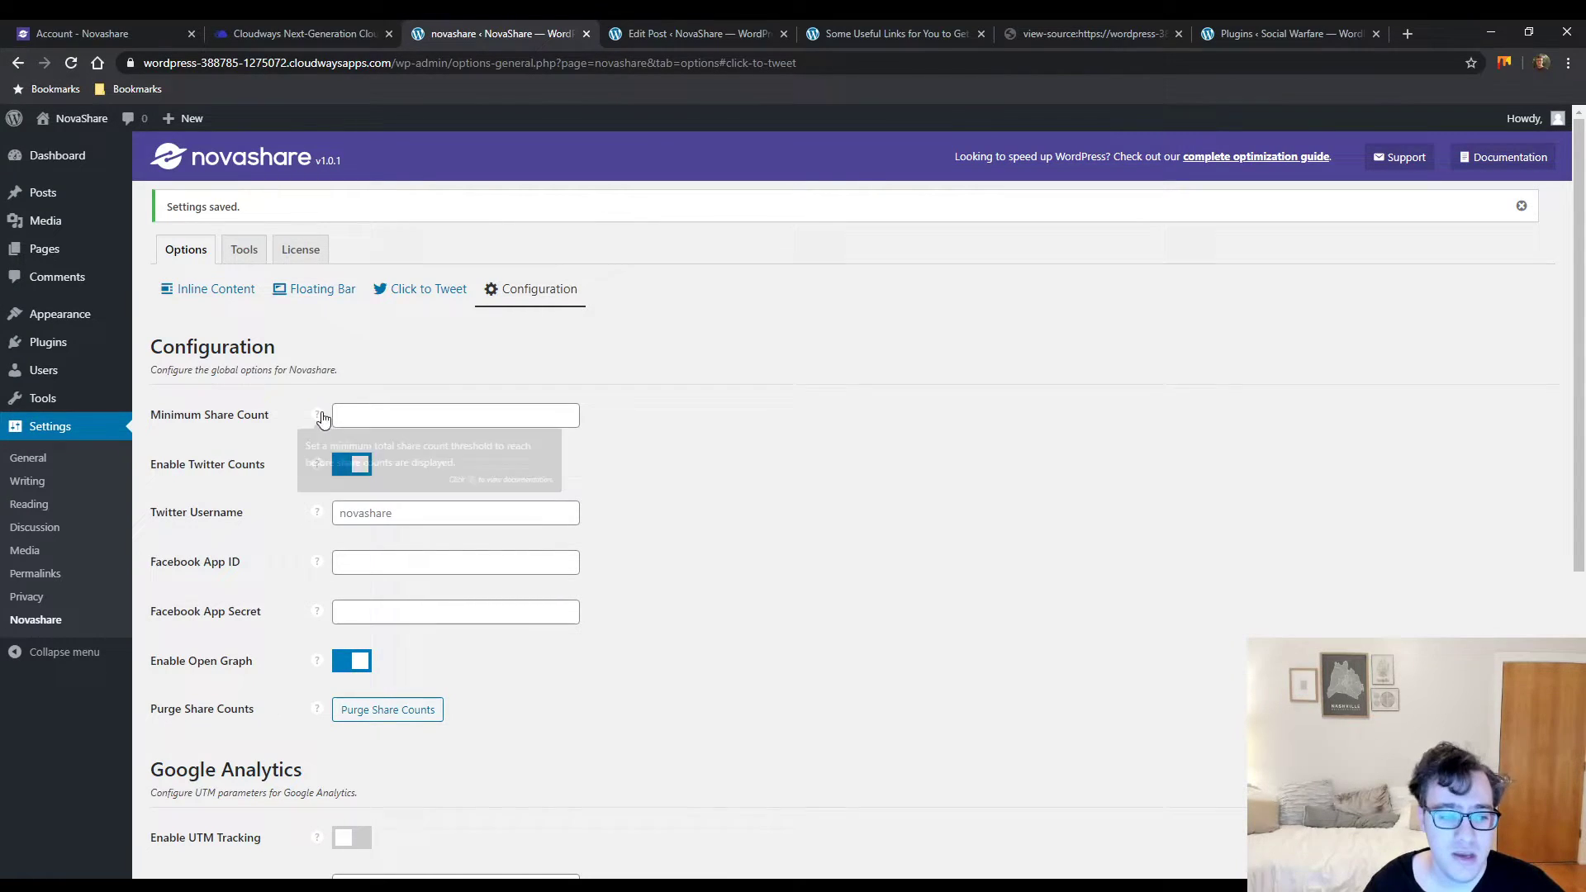
Set the Minimum Share Count to 100
click(370, 421)
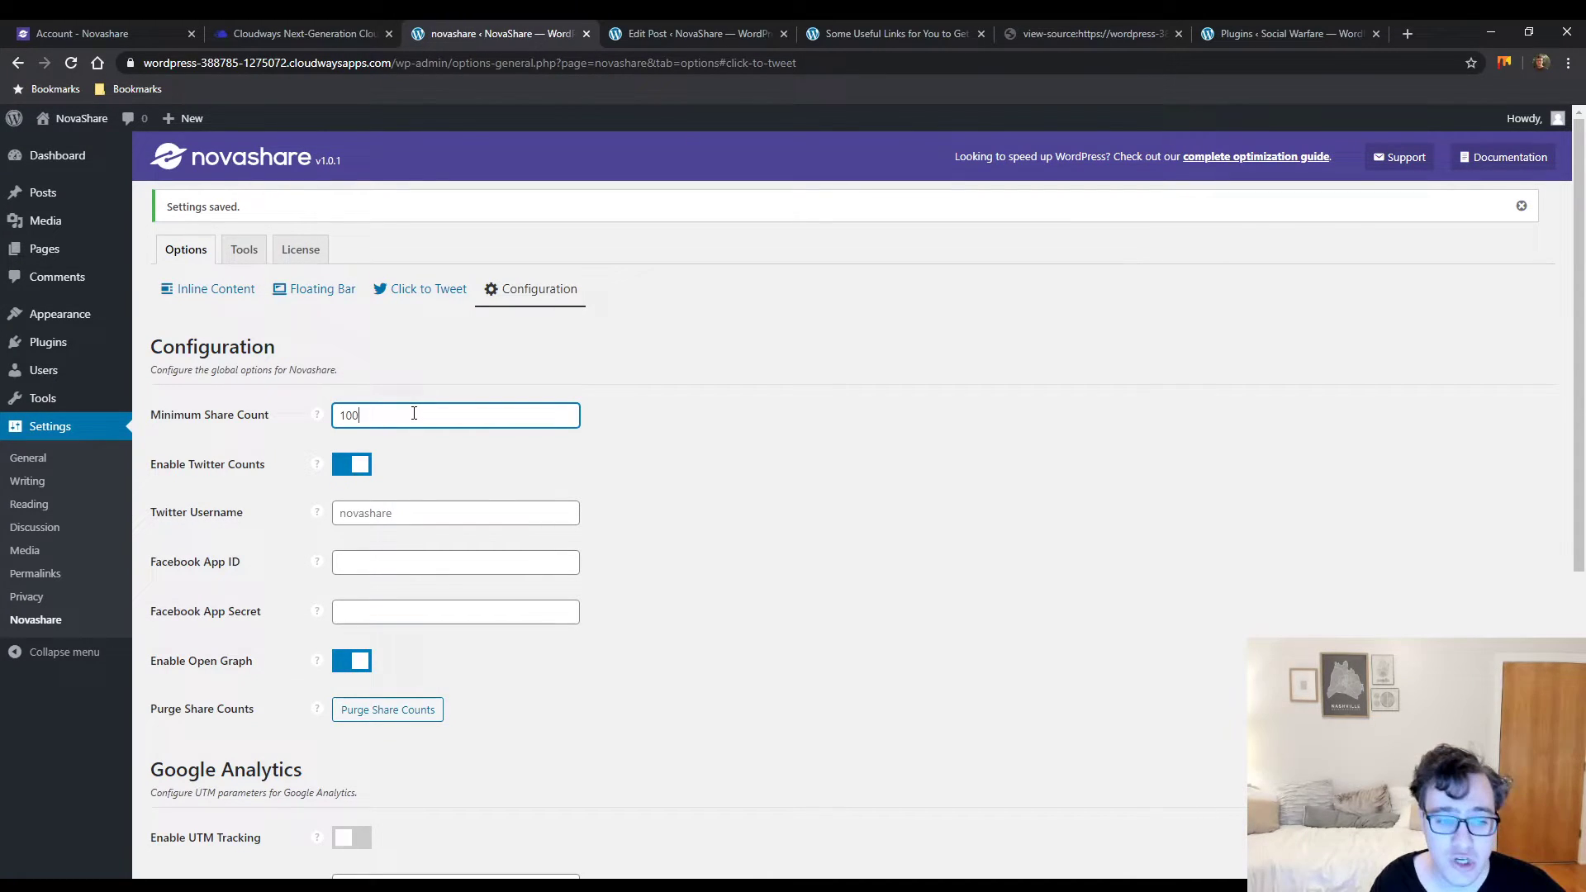
scroll(414, 413, down, 6)
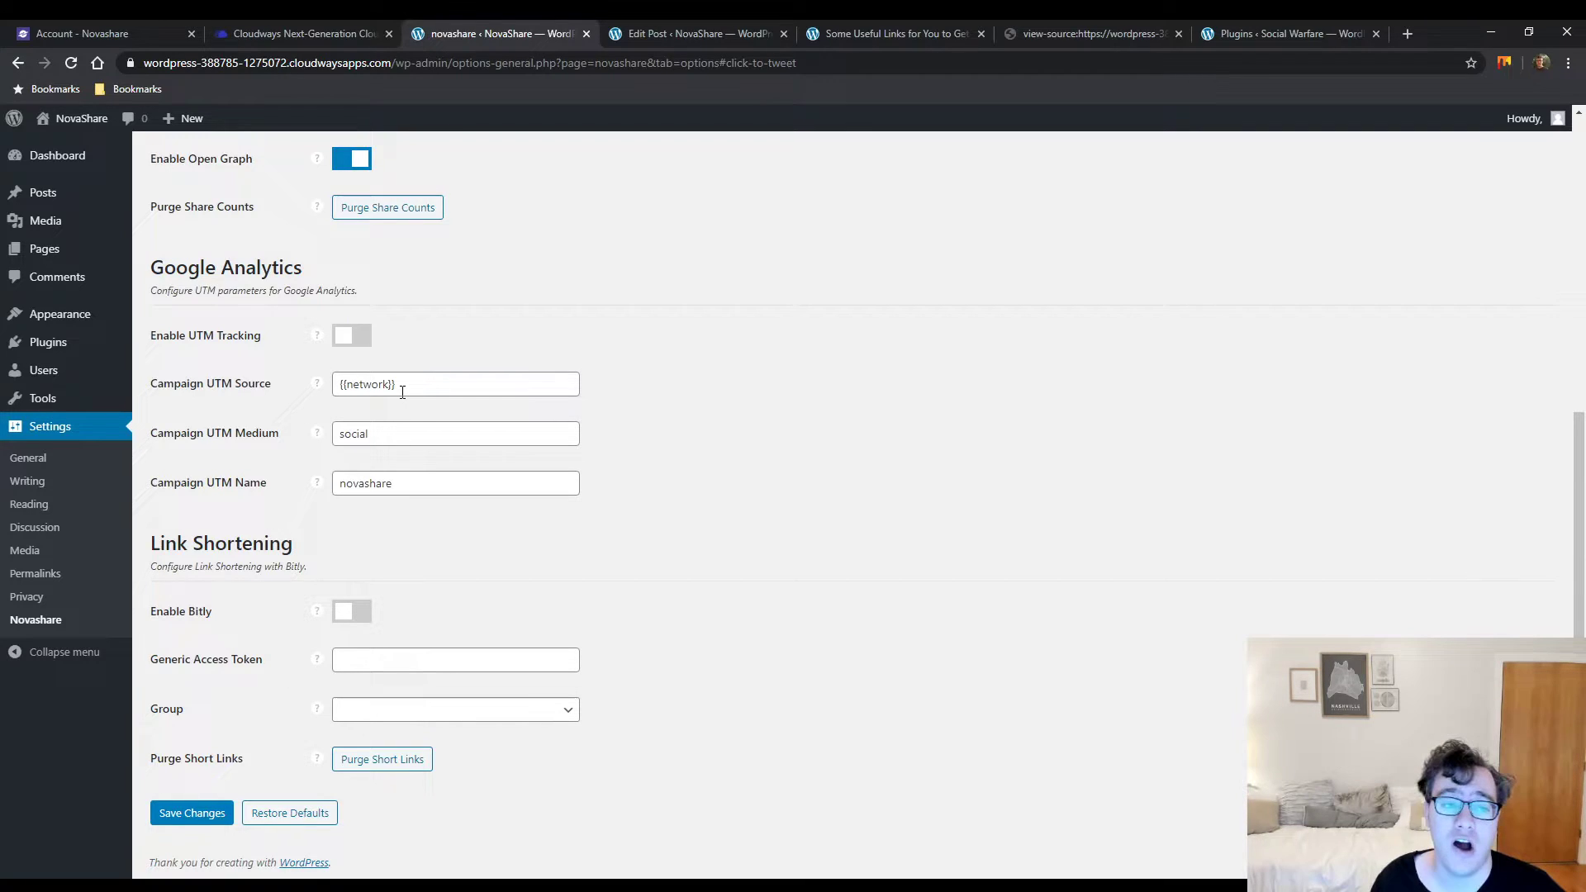
scroll(405, 384, up, 2)
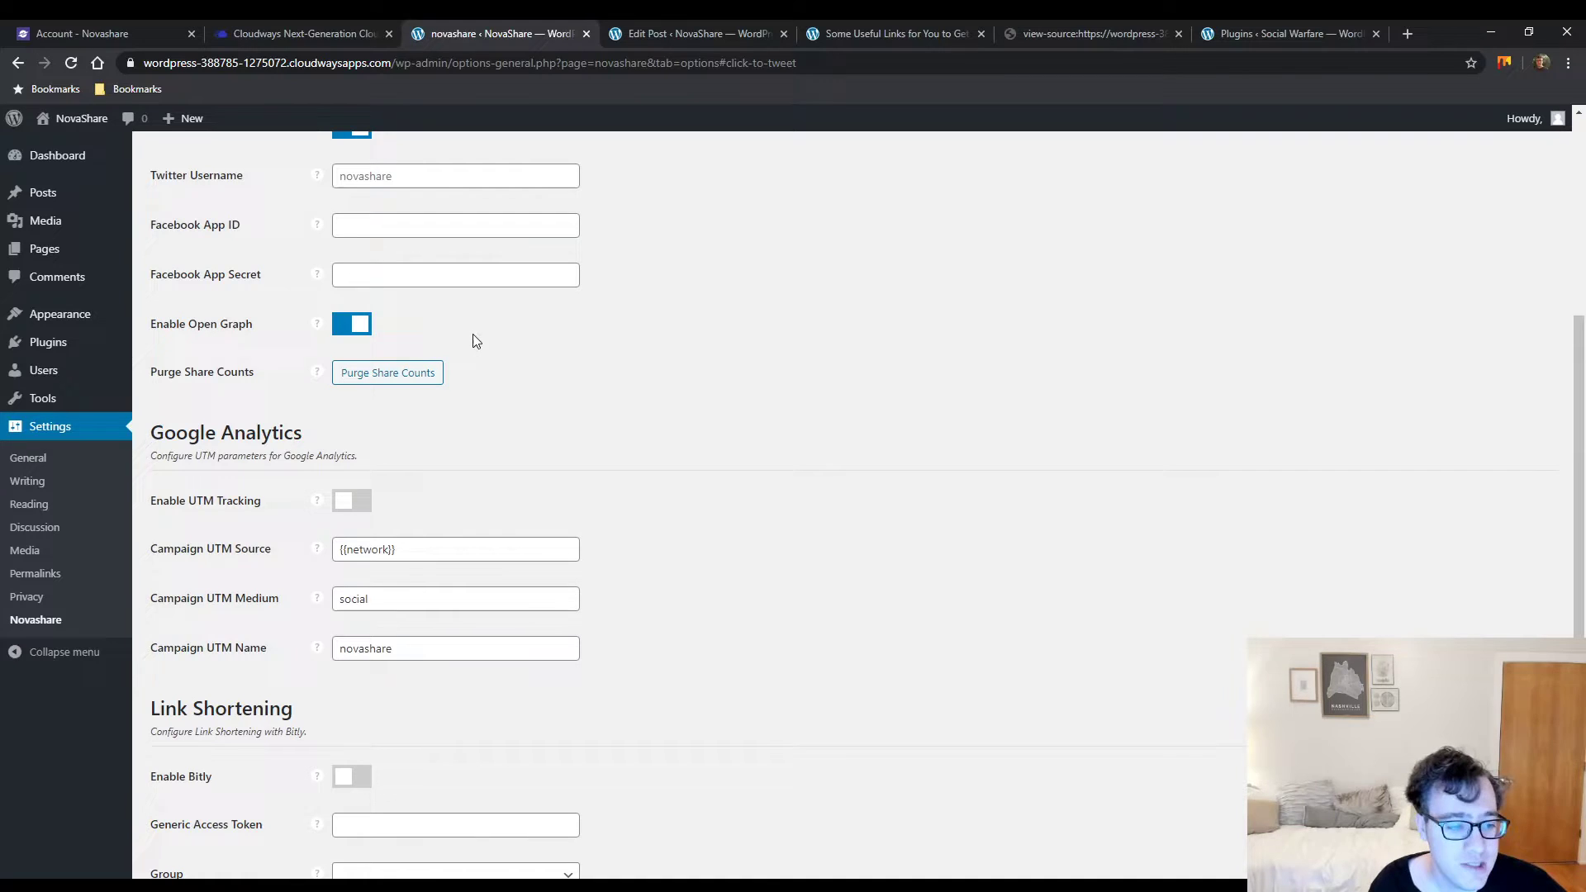
scroll(483, 339, down, 1)
scroll(467, 342, up, 5)
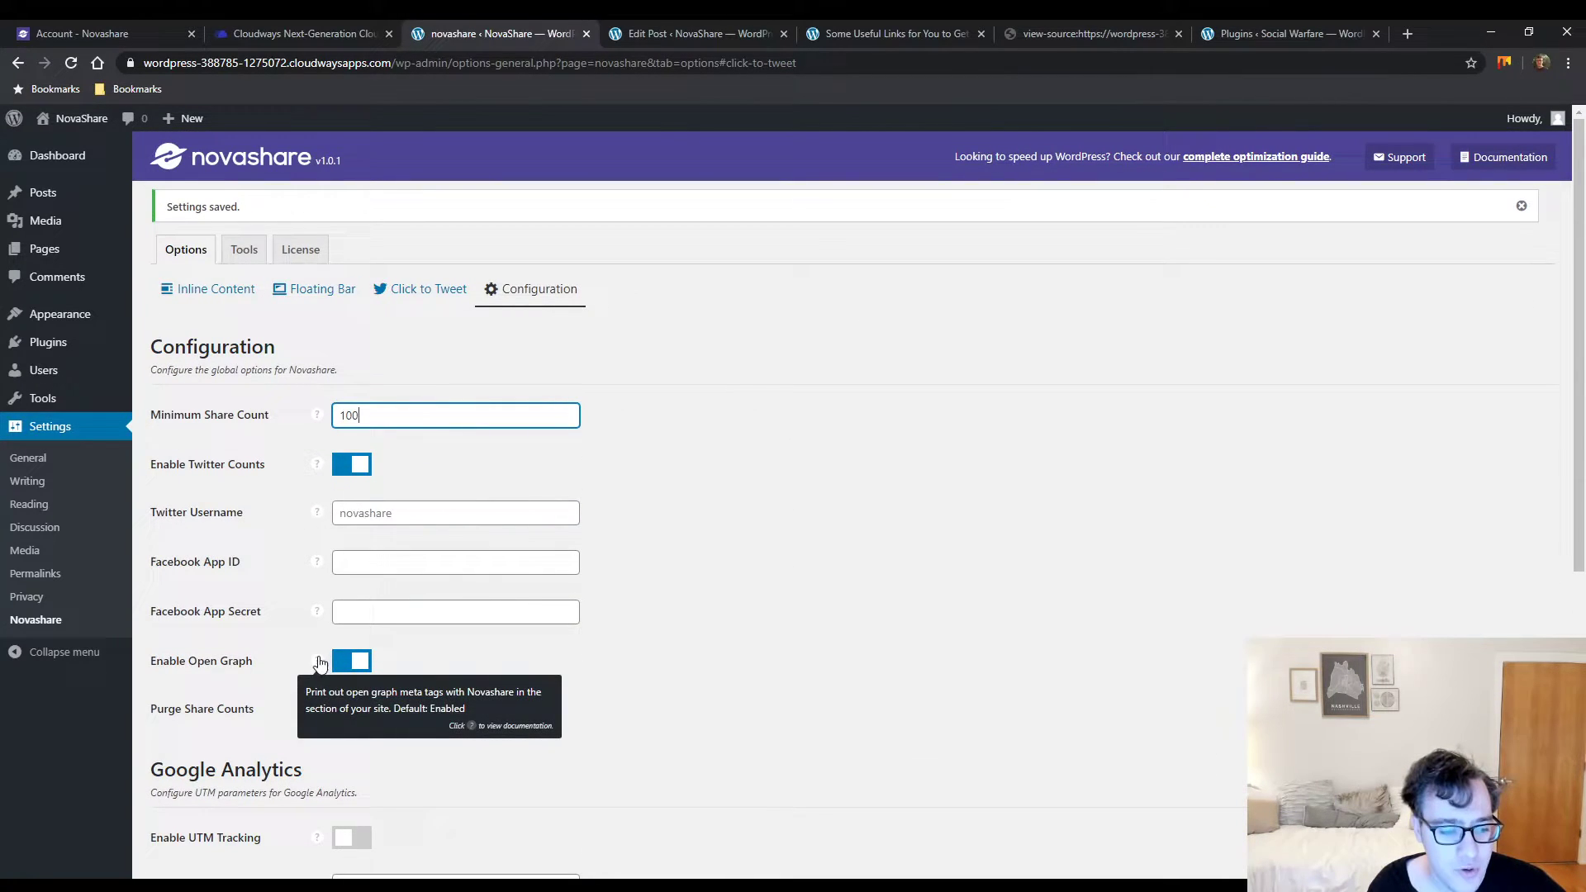
Turn off Open Graph meta tags and enter the Twitter username
click(357, 668)
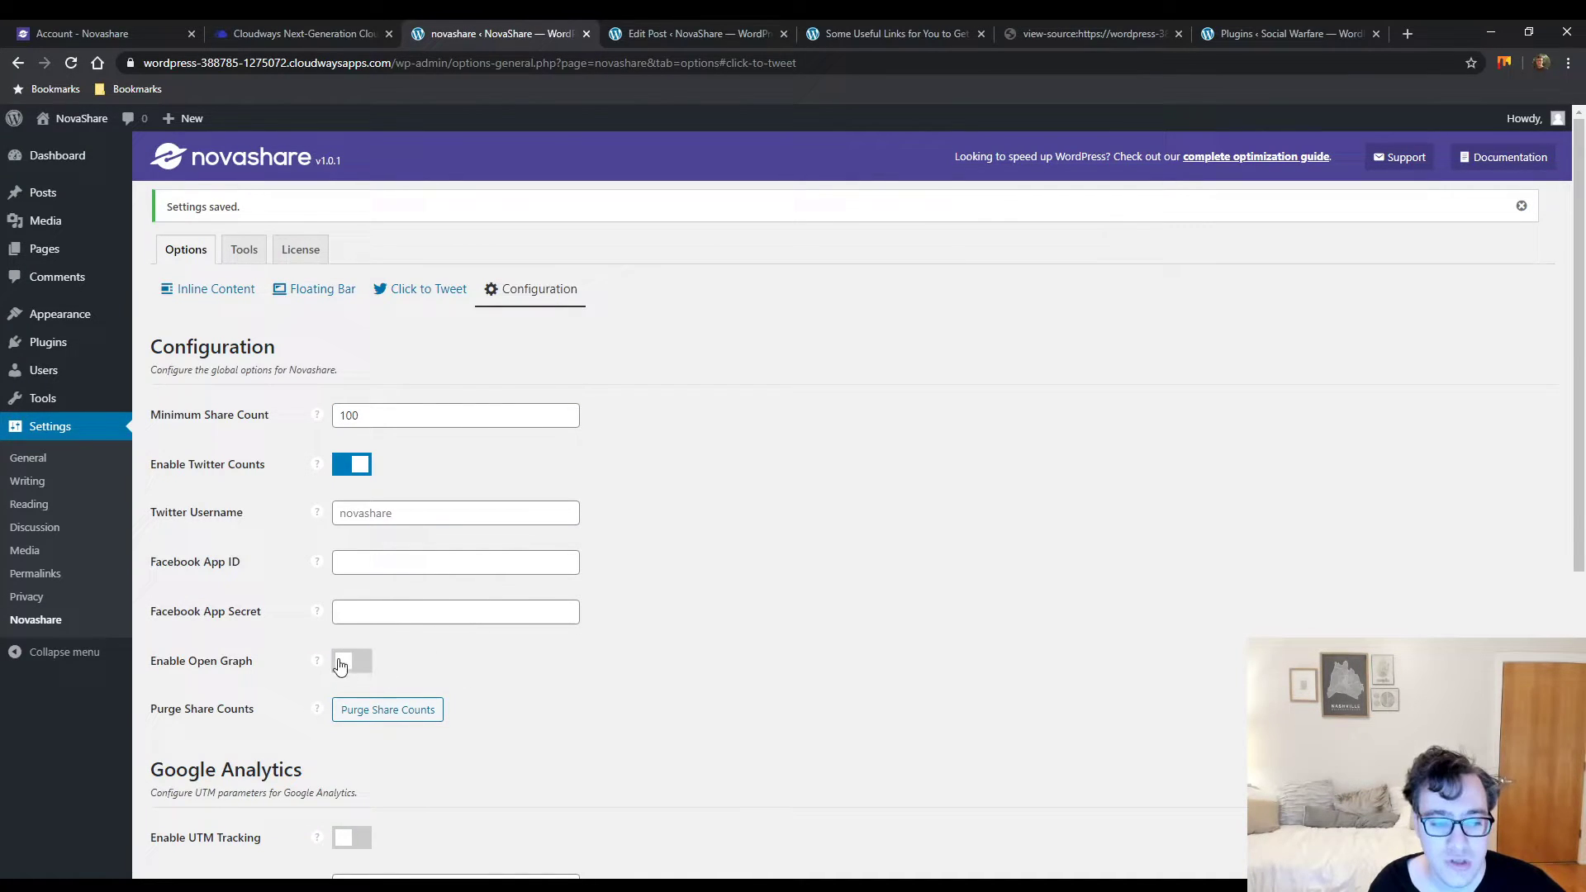
click(399, 511)
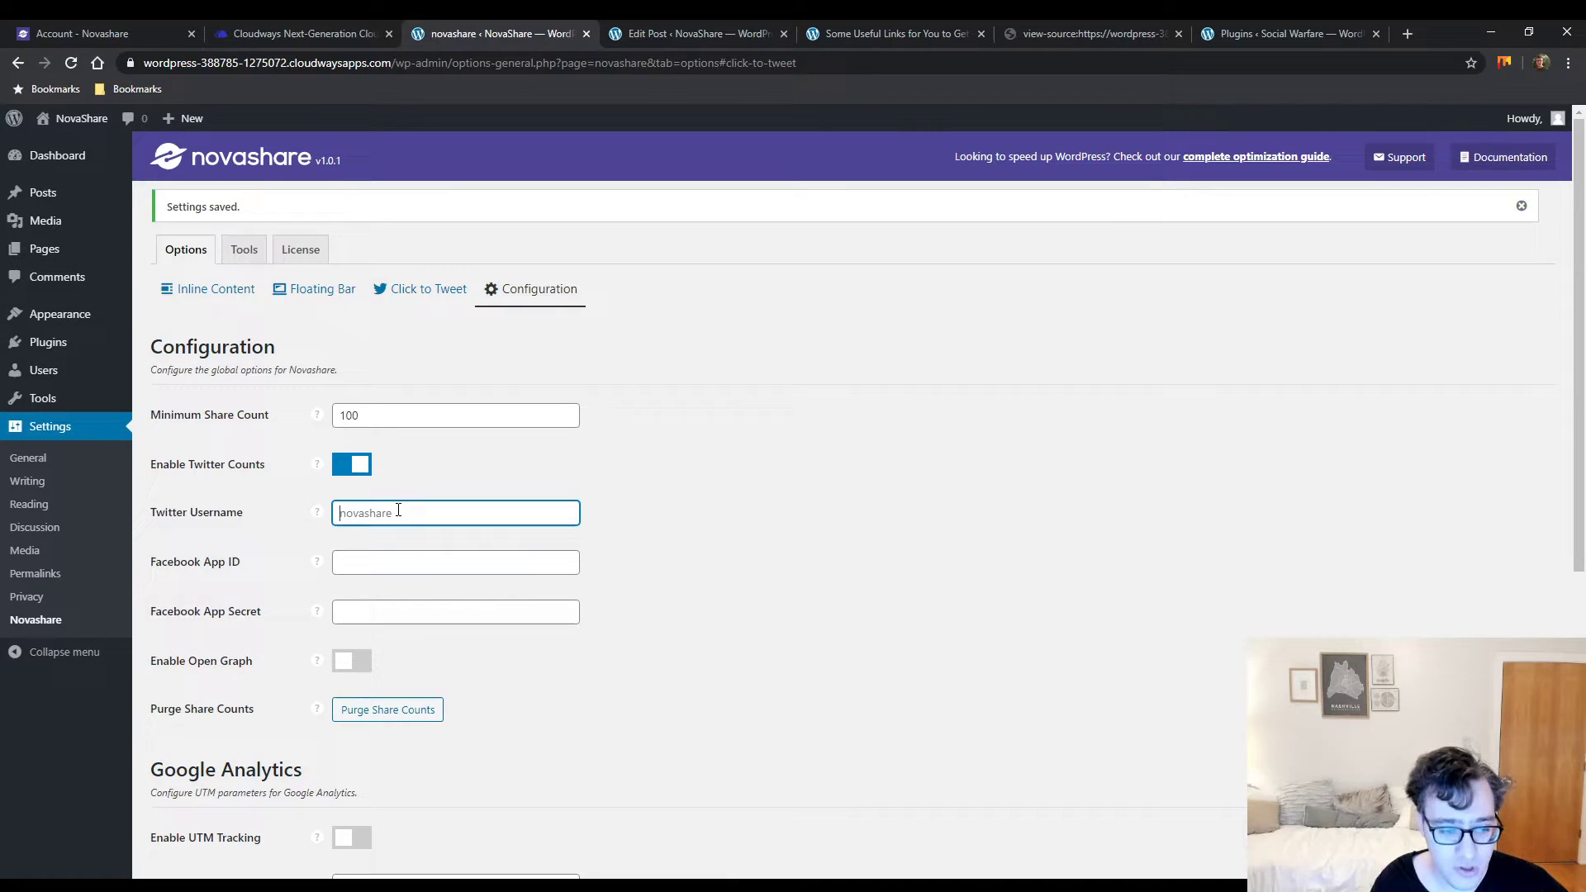
text(so)
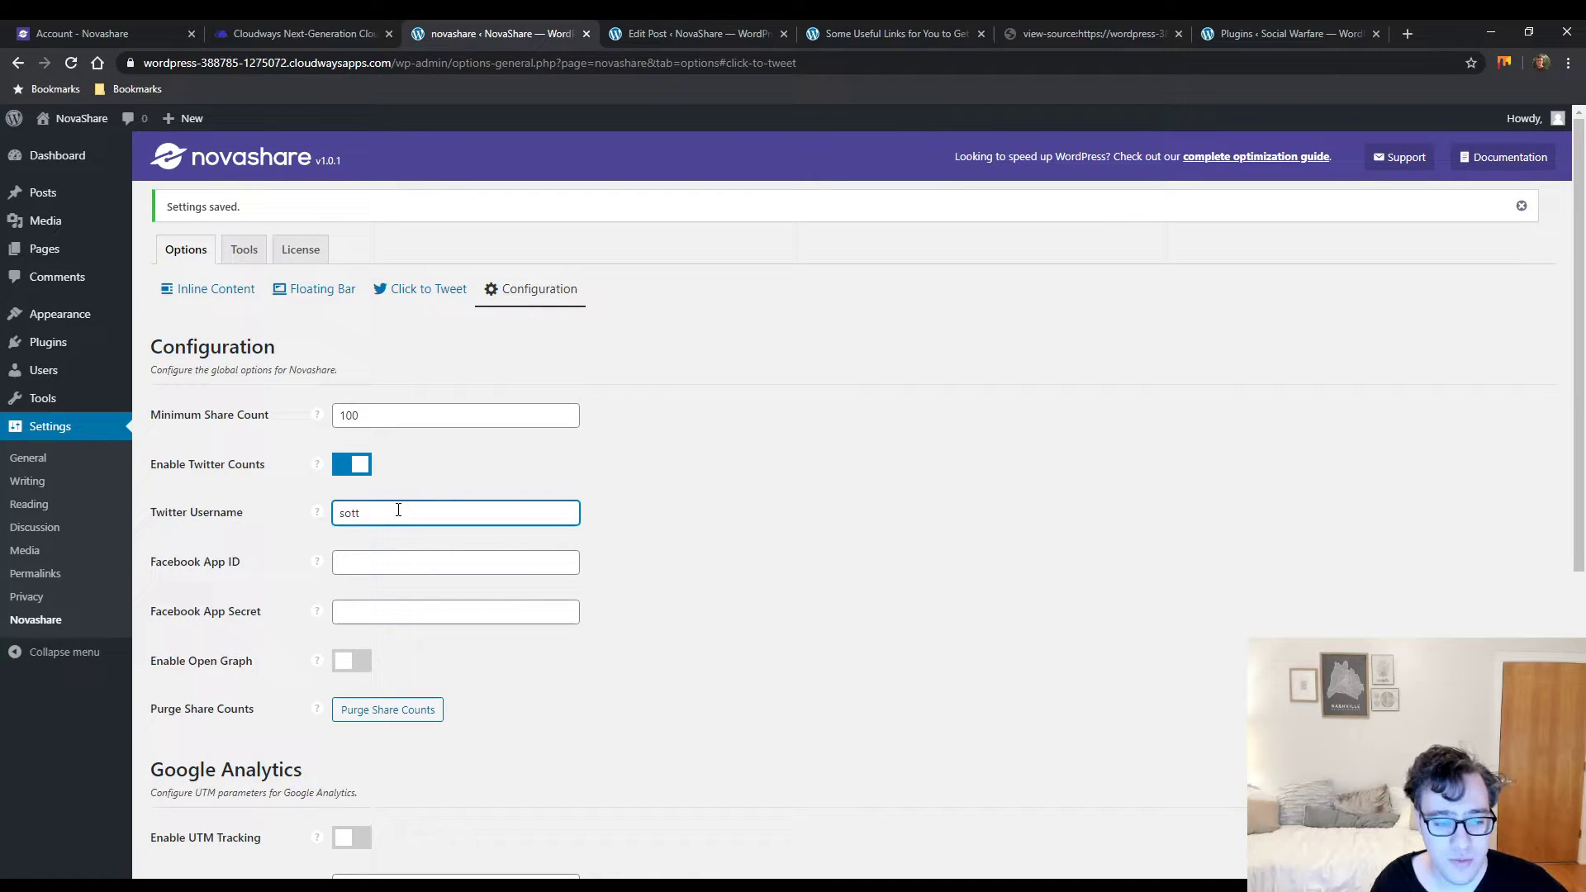
key(BackSpace)
text(cottthar)
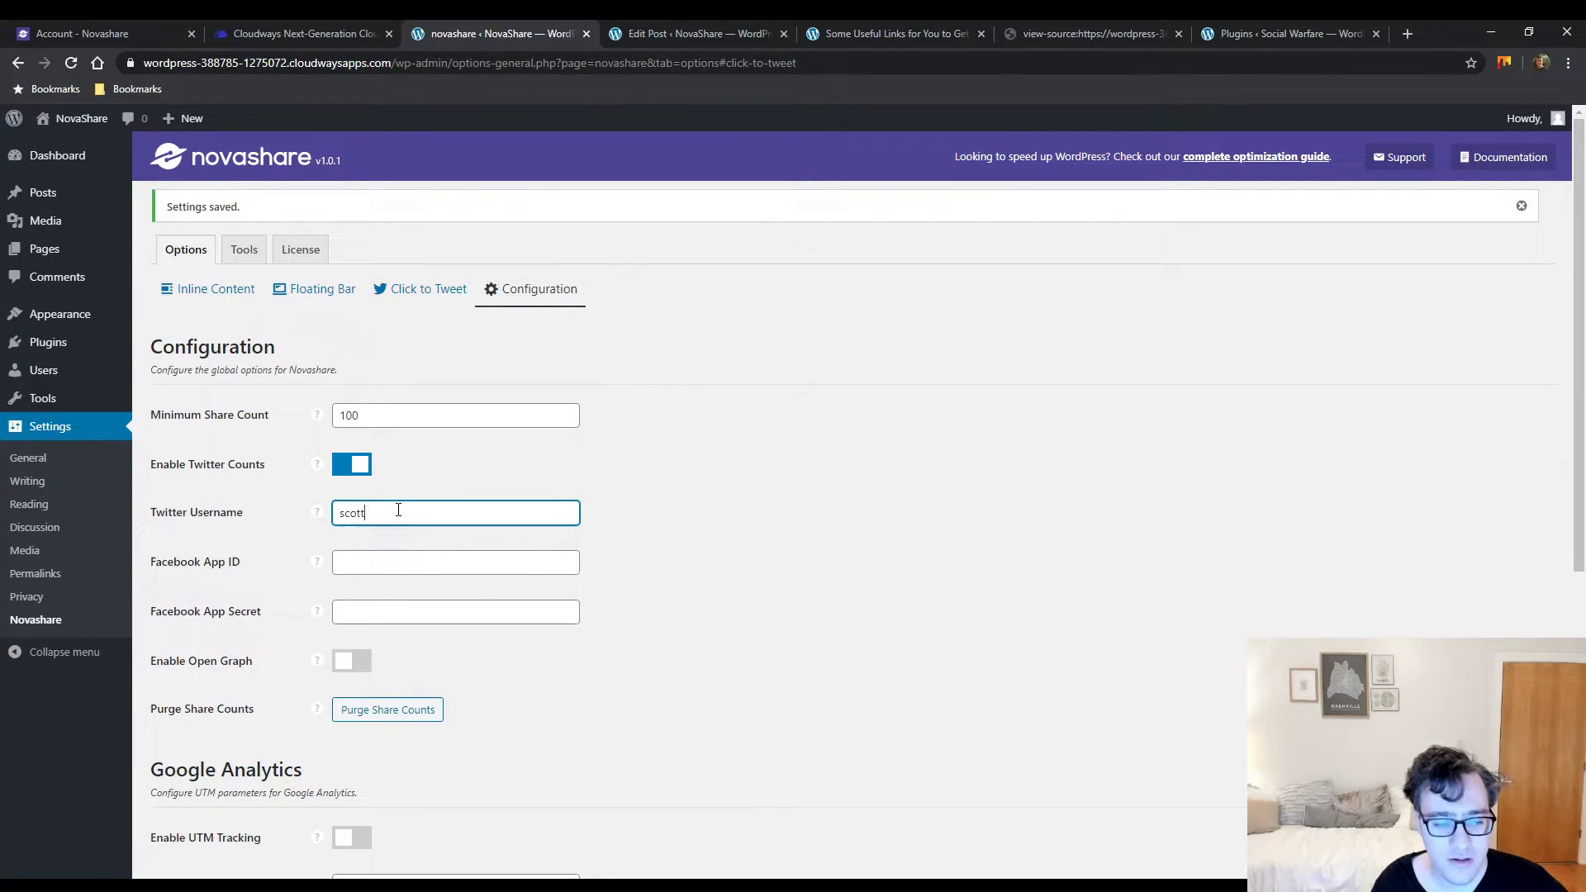
text(tley)
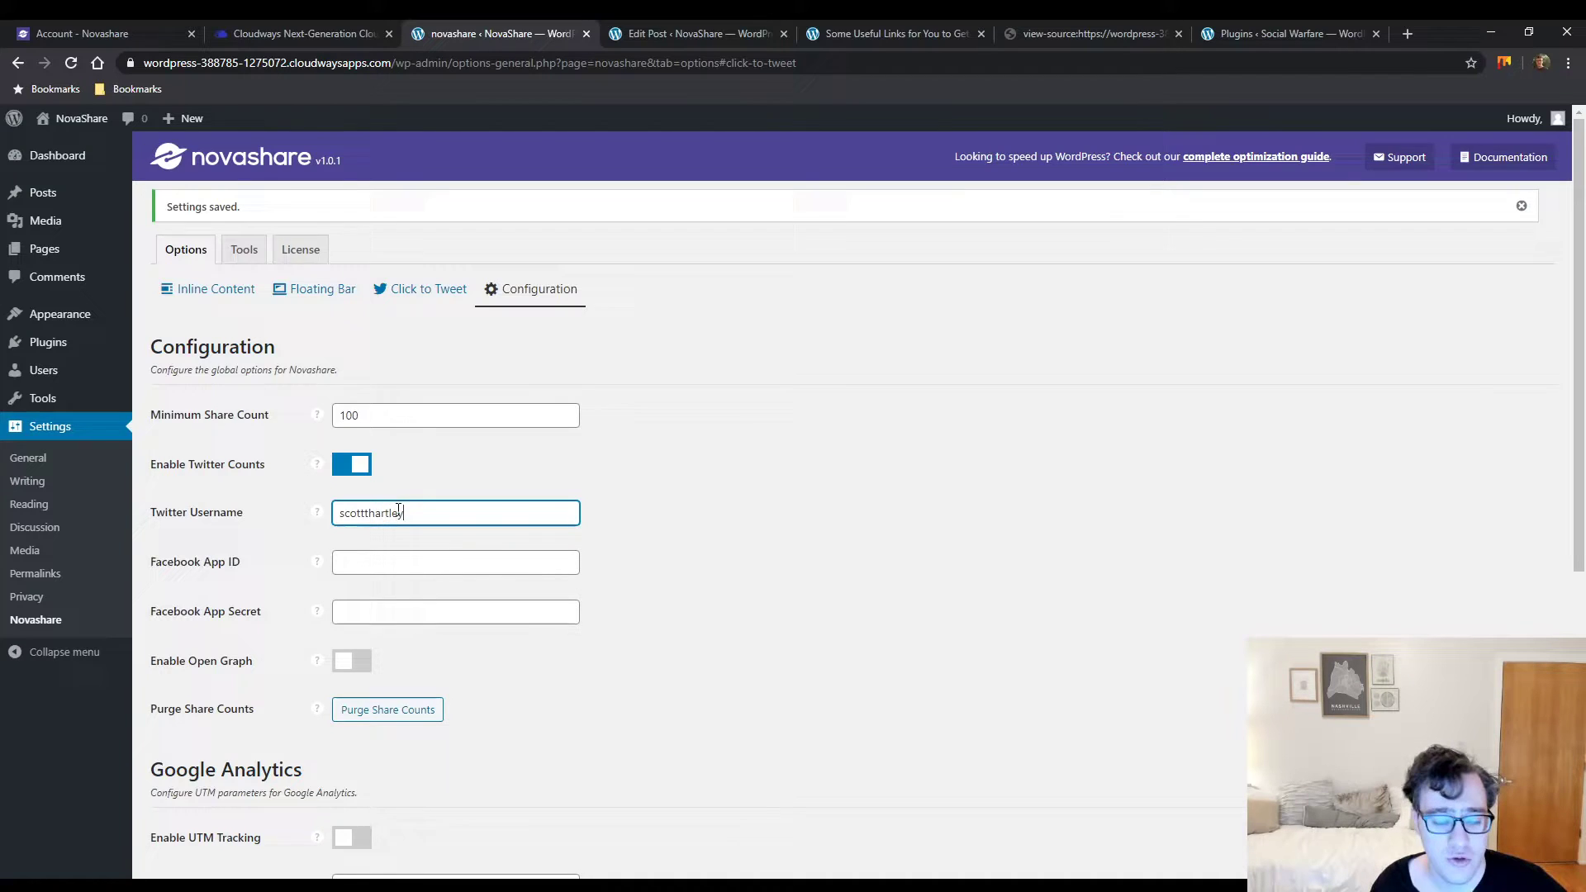
scroll(322, 621, down, 6)
click(170, 818)
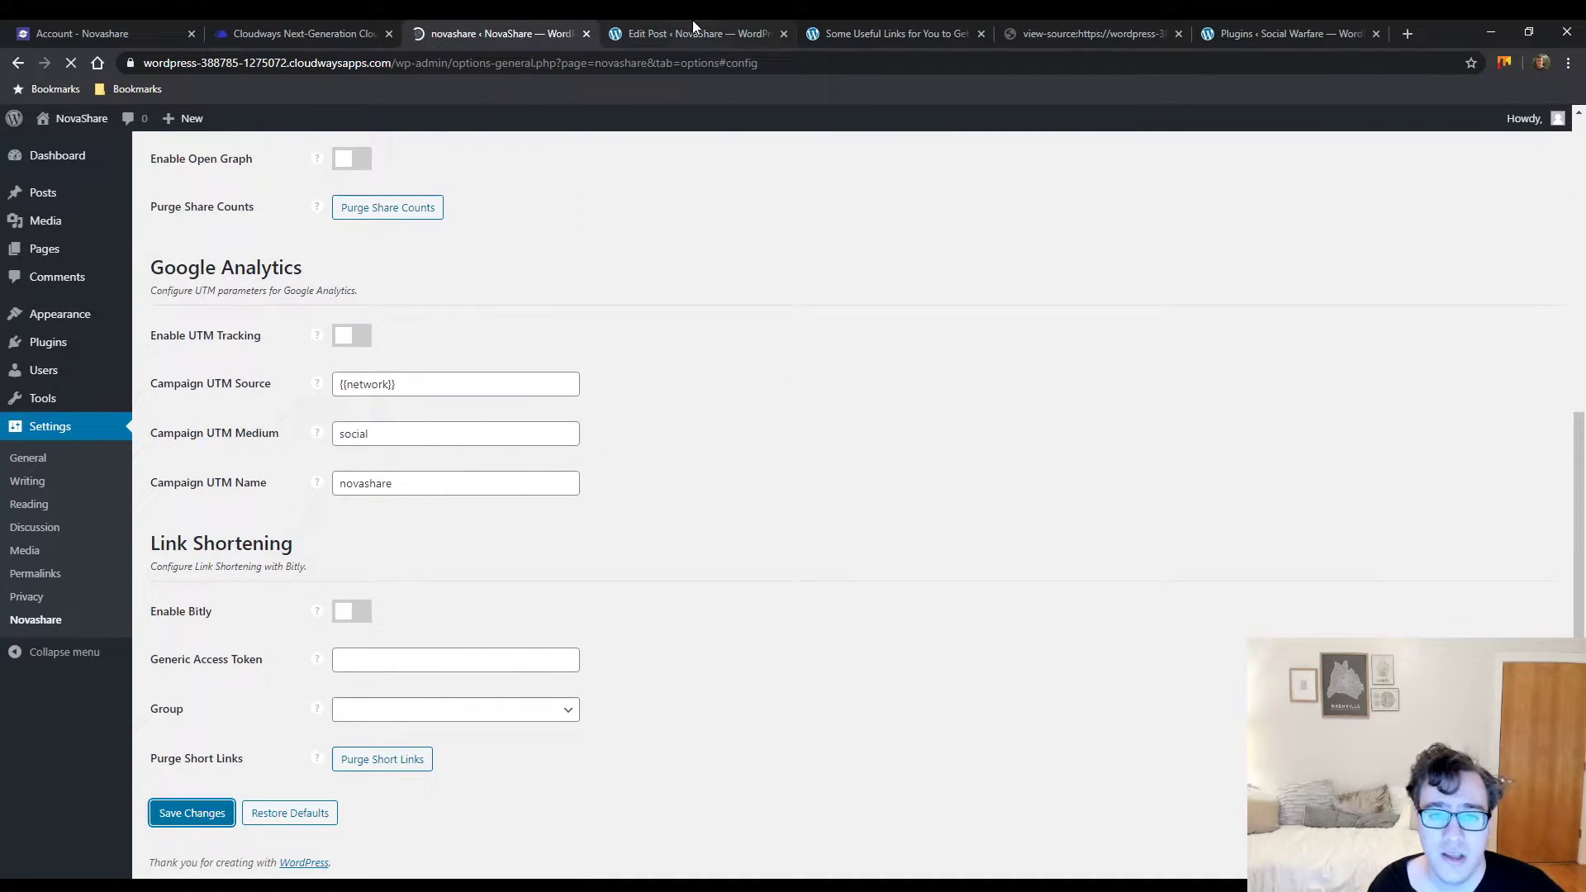
click(892, 33)
click(71, 63)
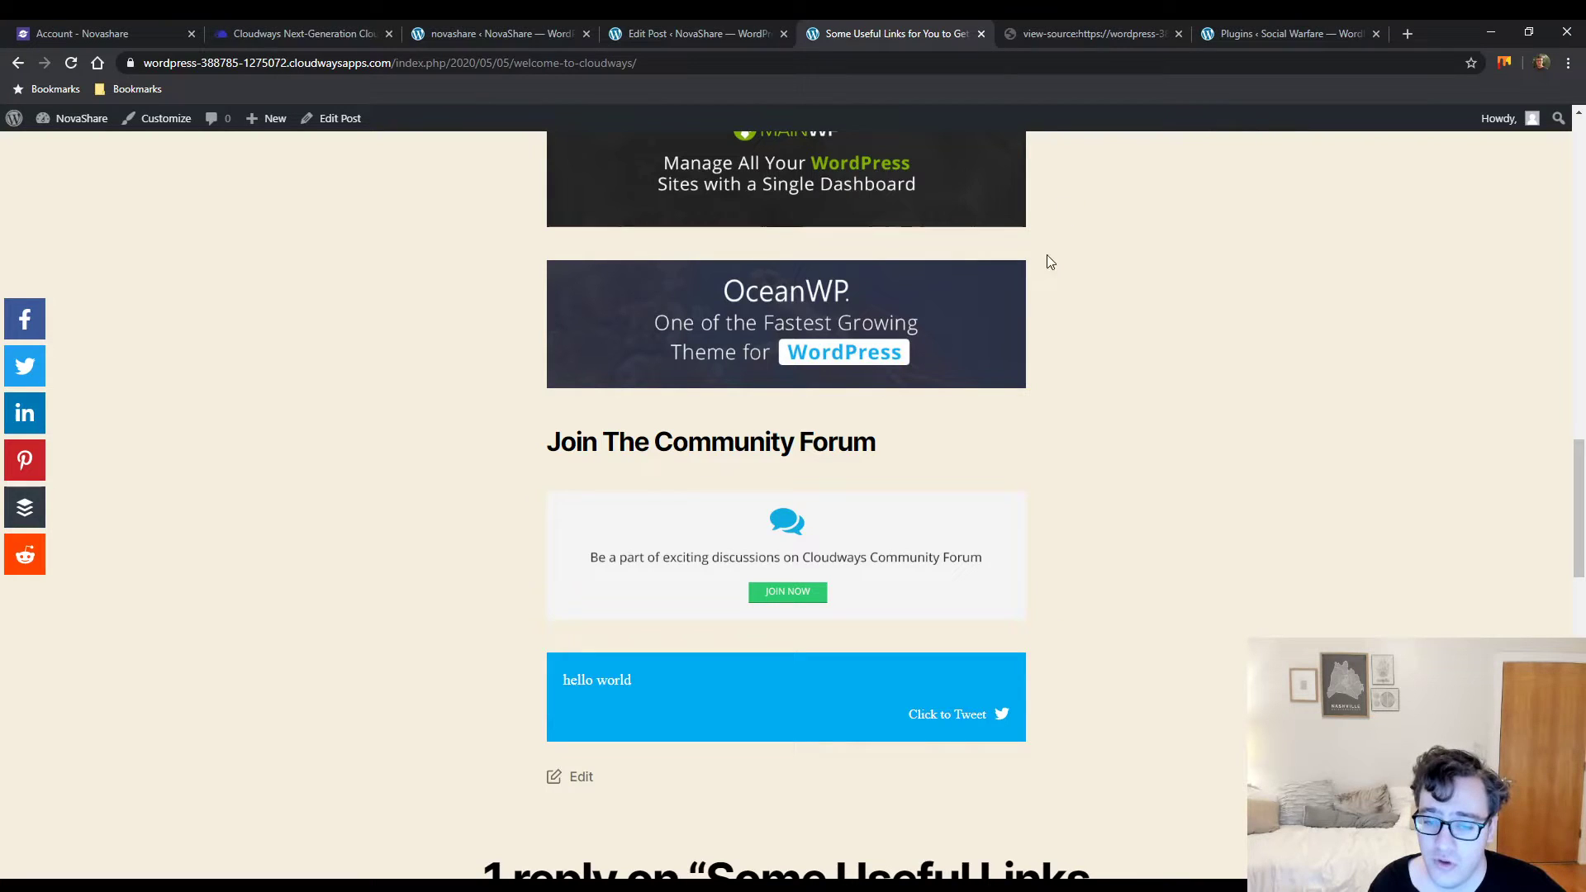
click(668, 33)
click(549, 33)
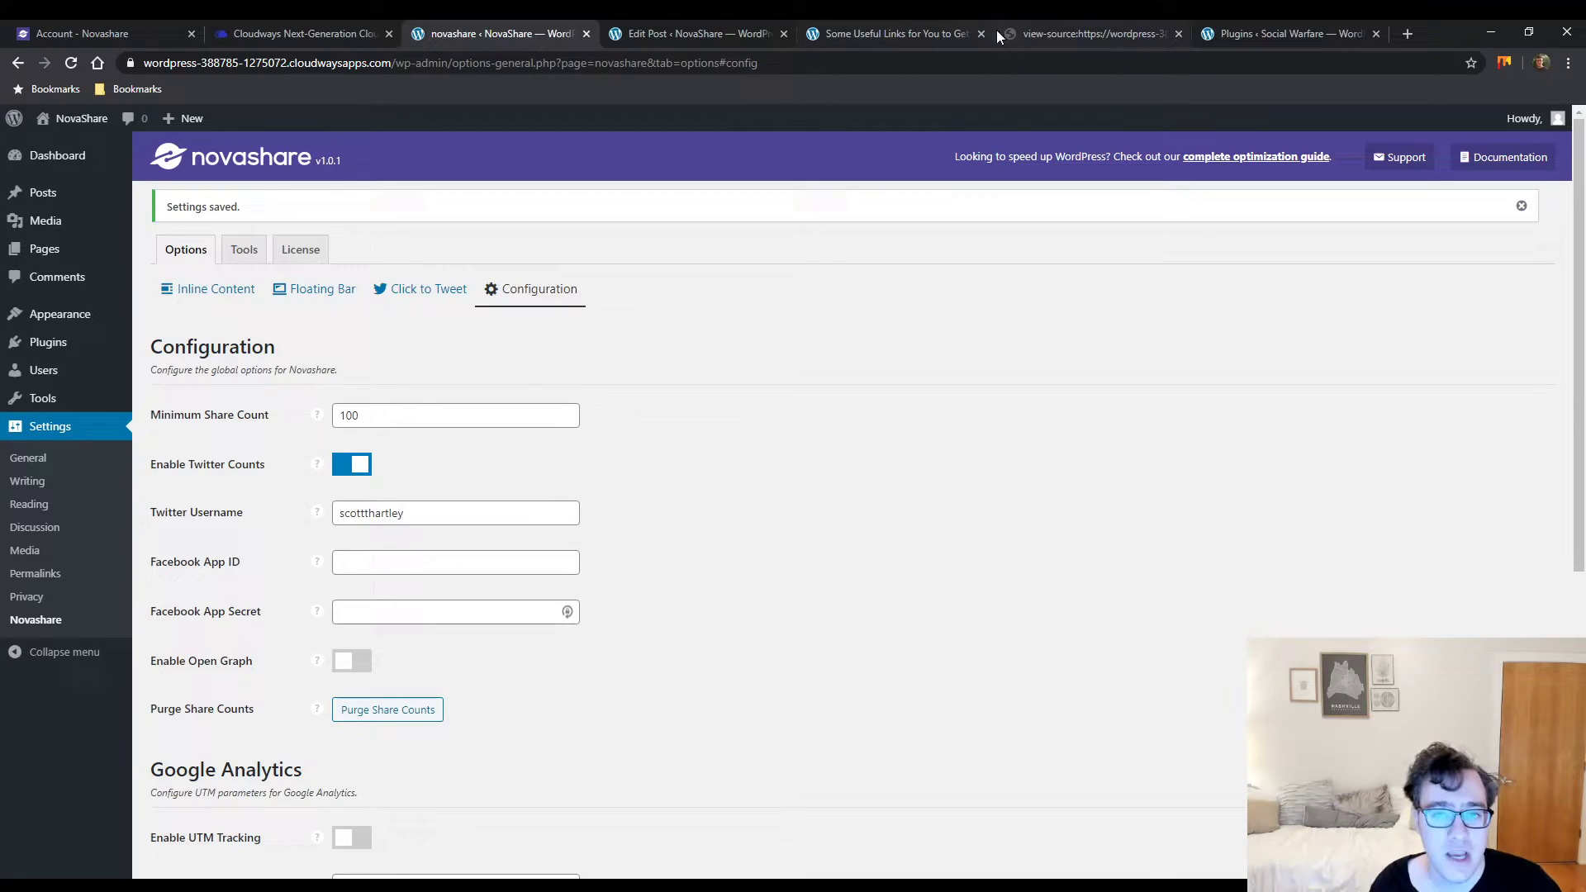
click(950, 33)
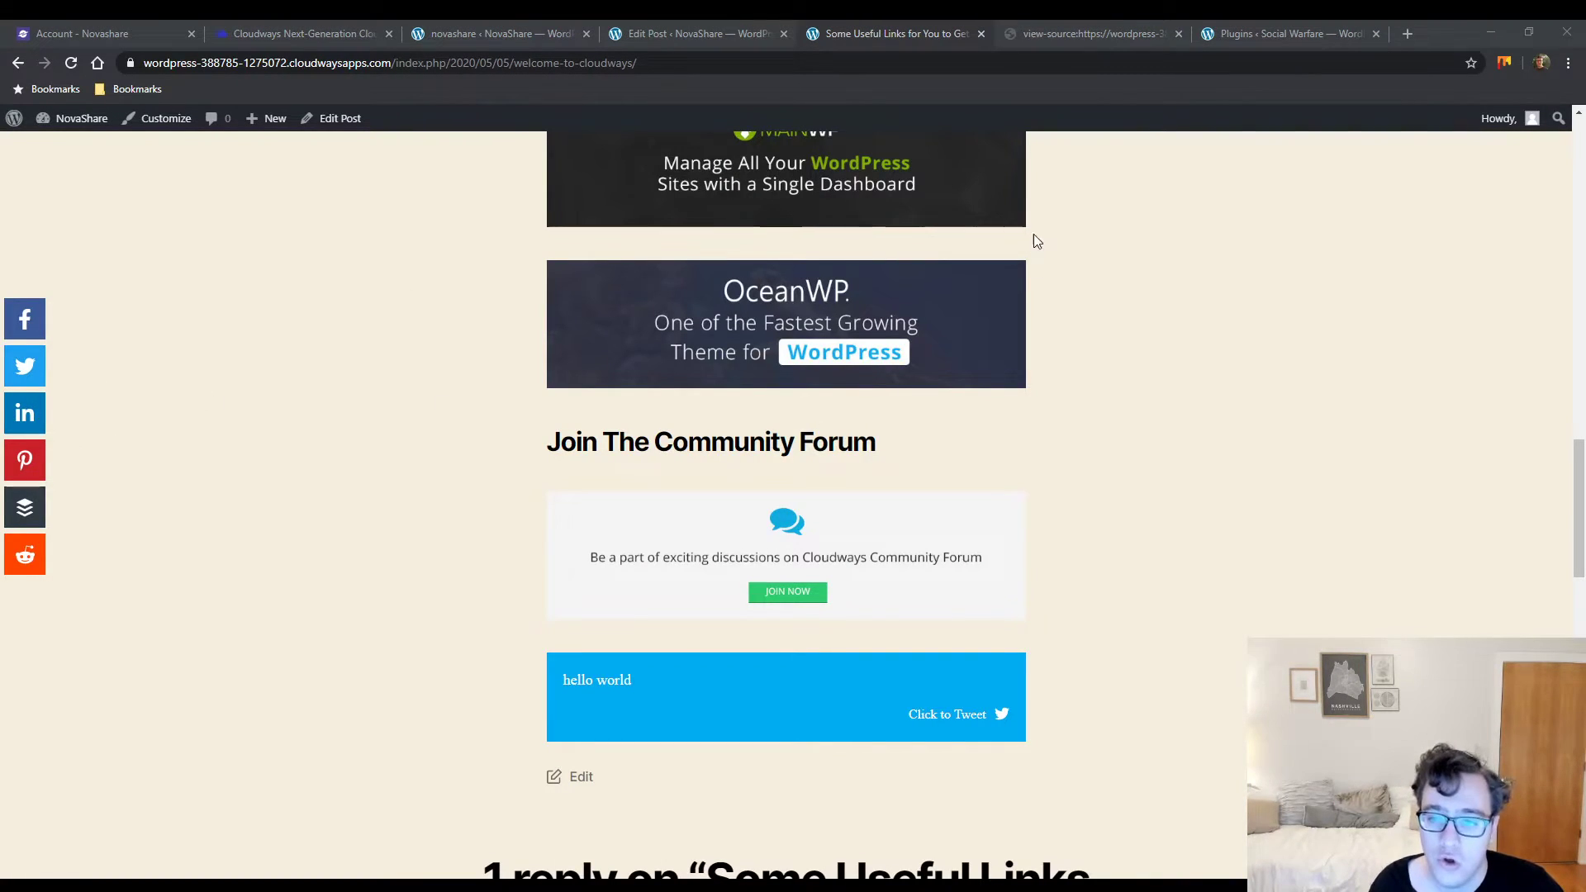
click(530, 34)
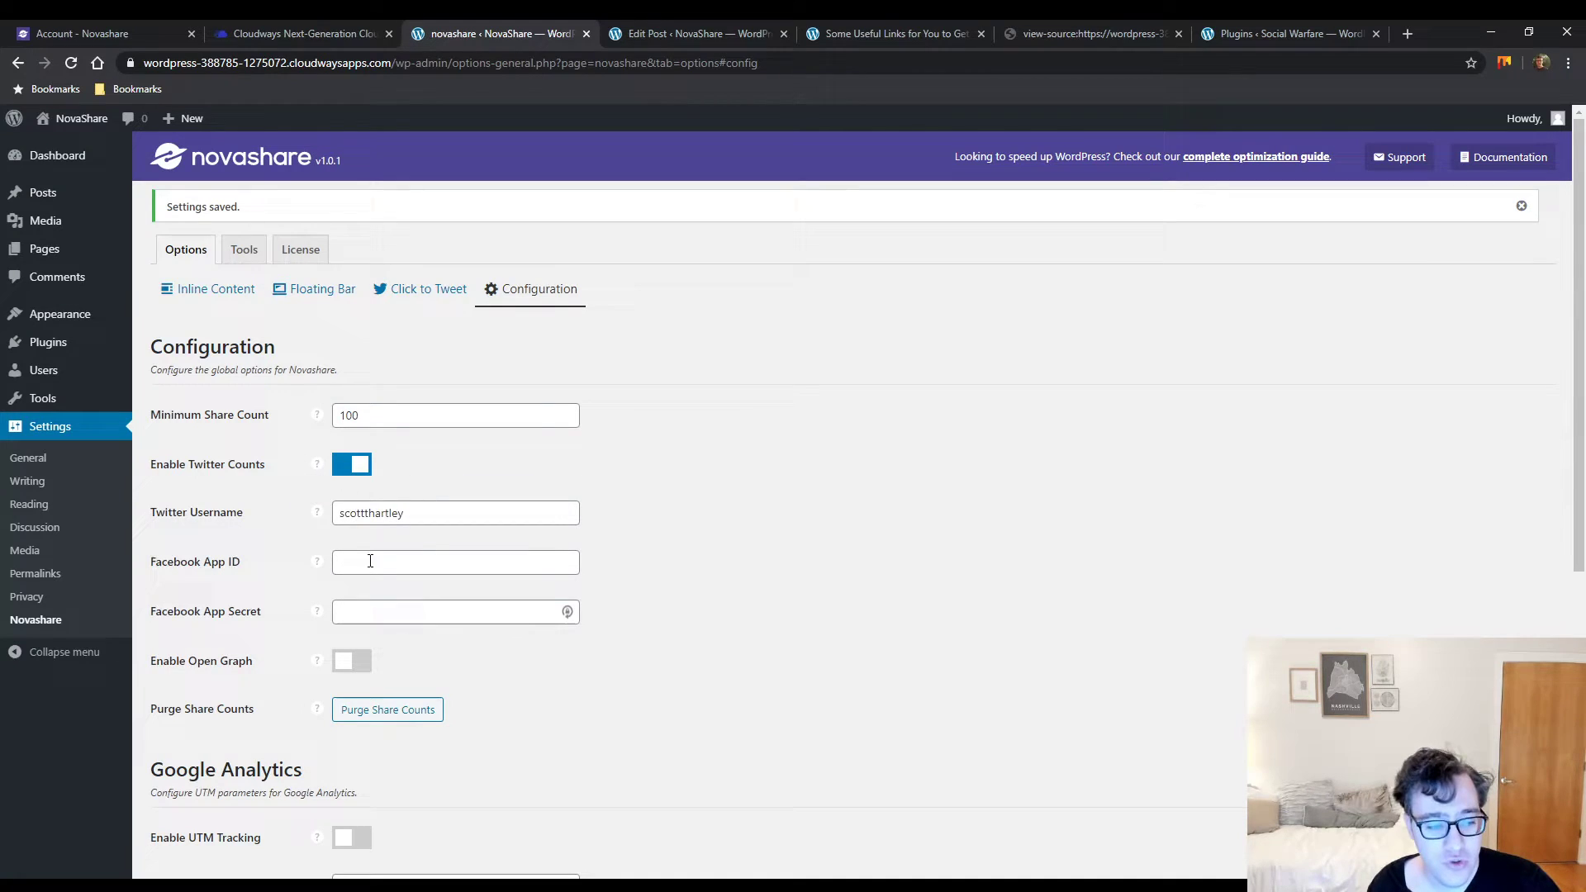
Purge all stored NovaShare share counts from the Configuration tab
mouse_move(322, 569)
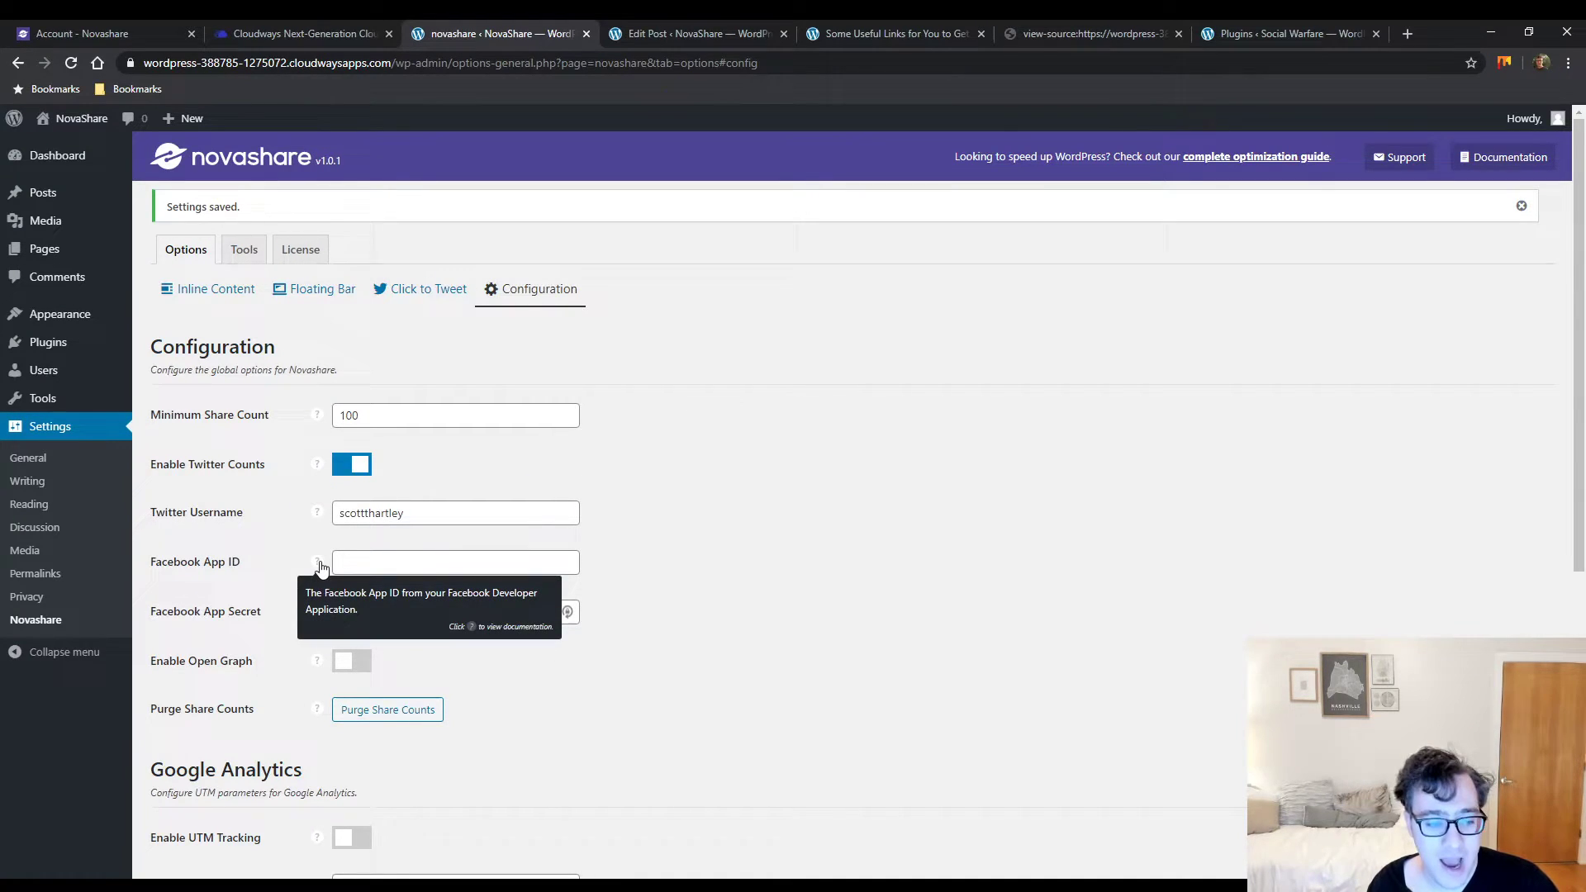
mouse_move(323, 616)
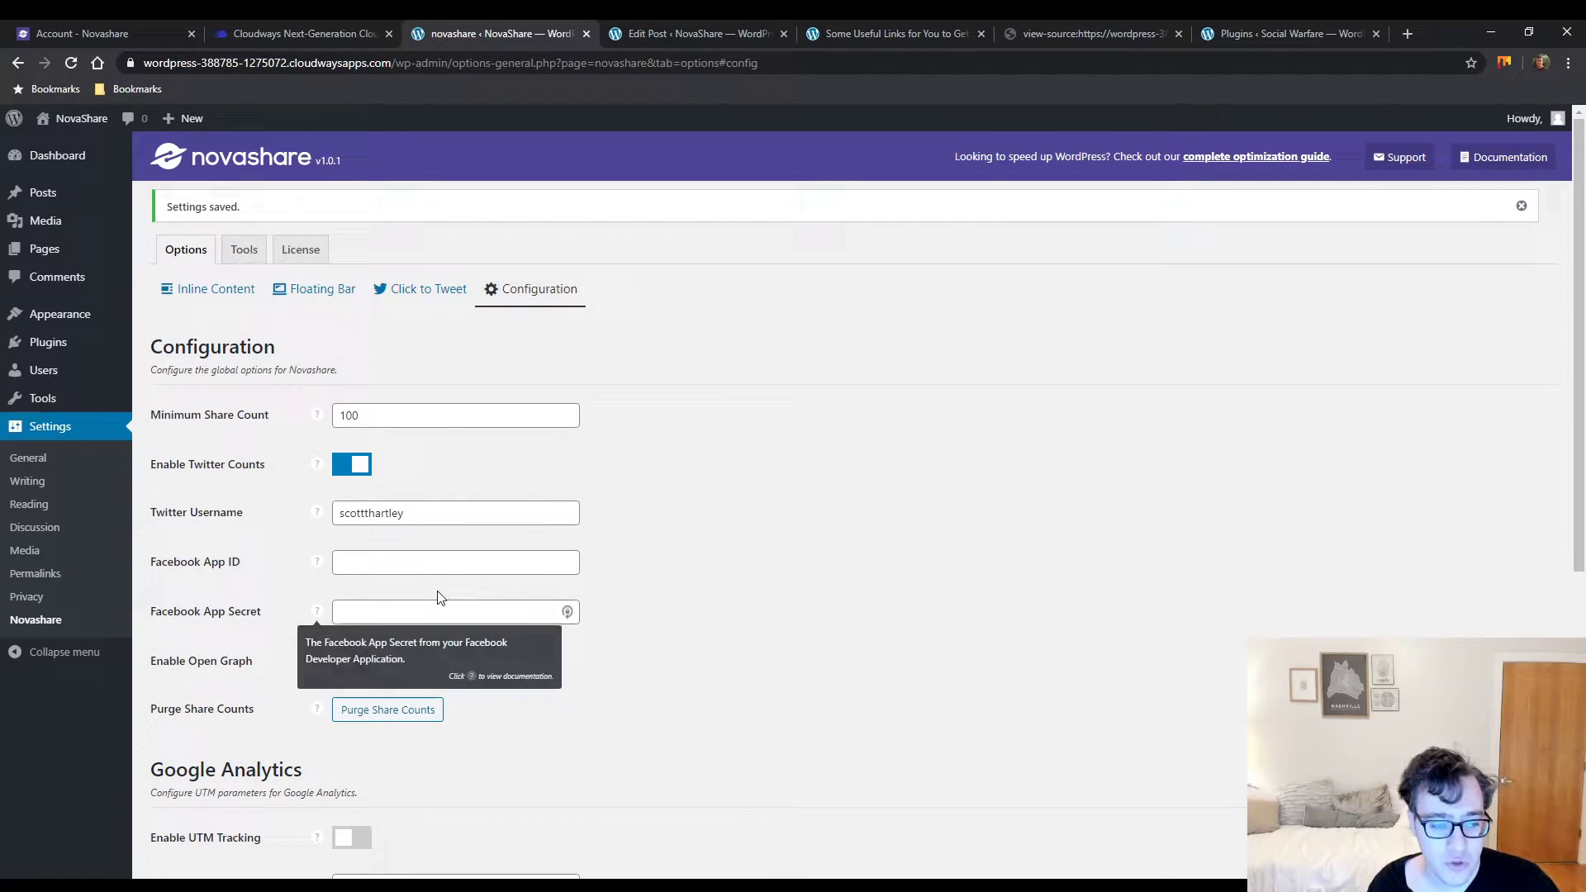
scroll(138, 538, down, 4)
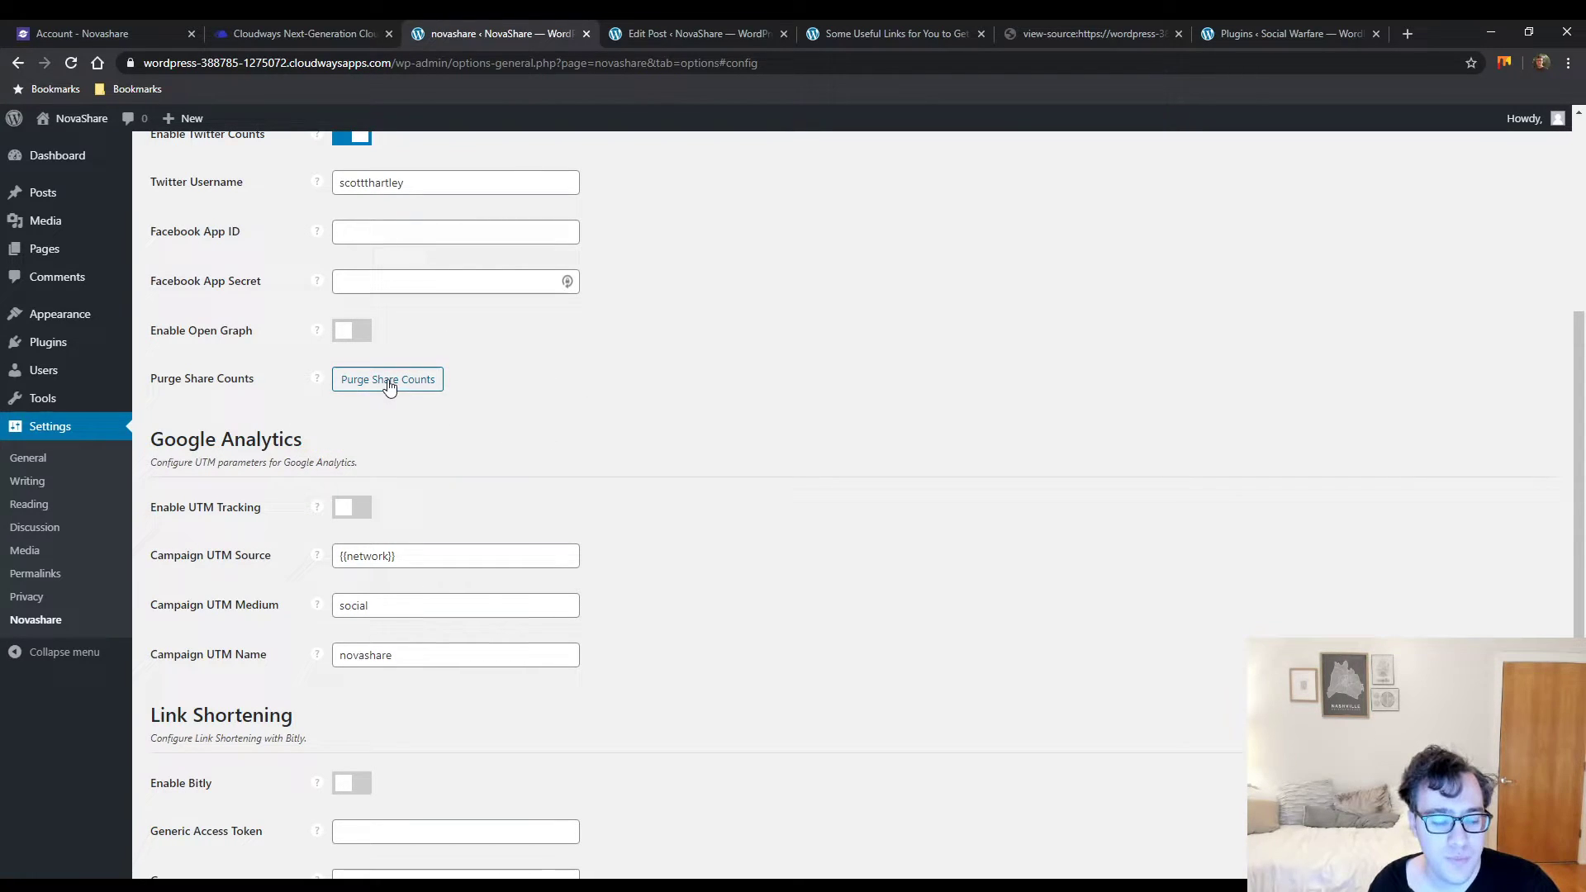
mouse_move(322, 384)
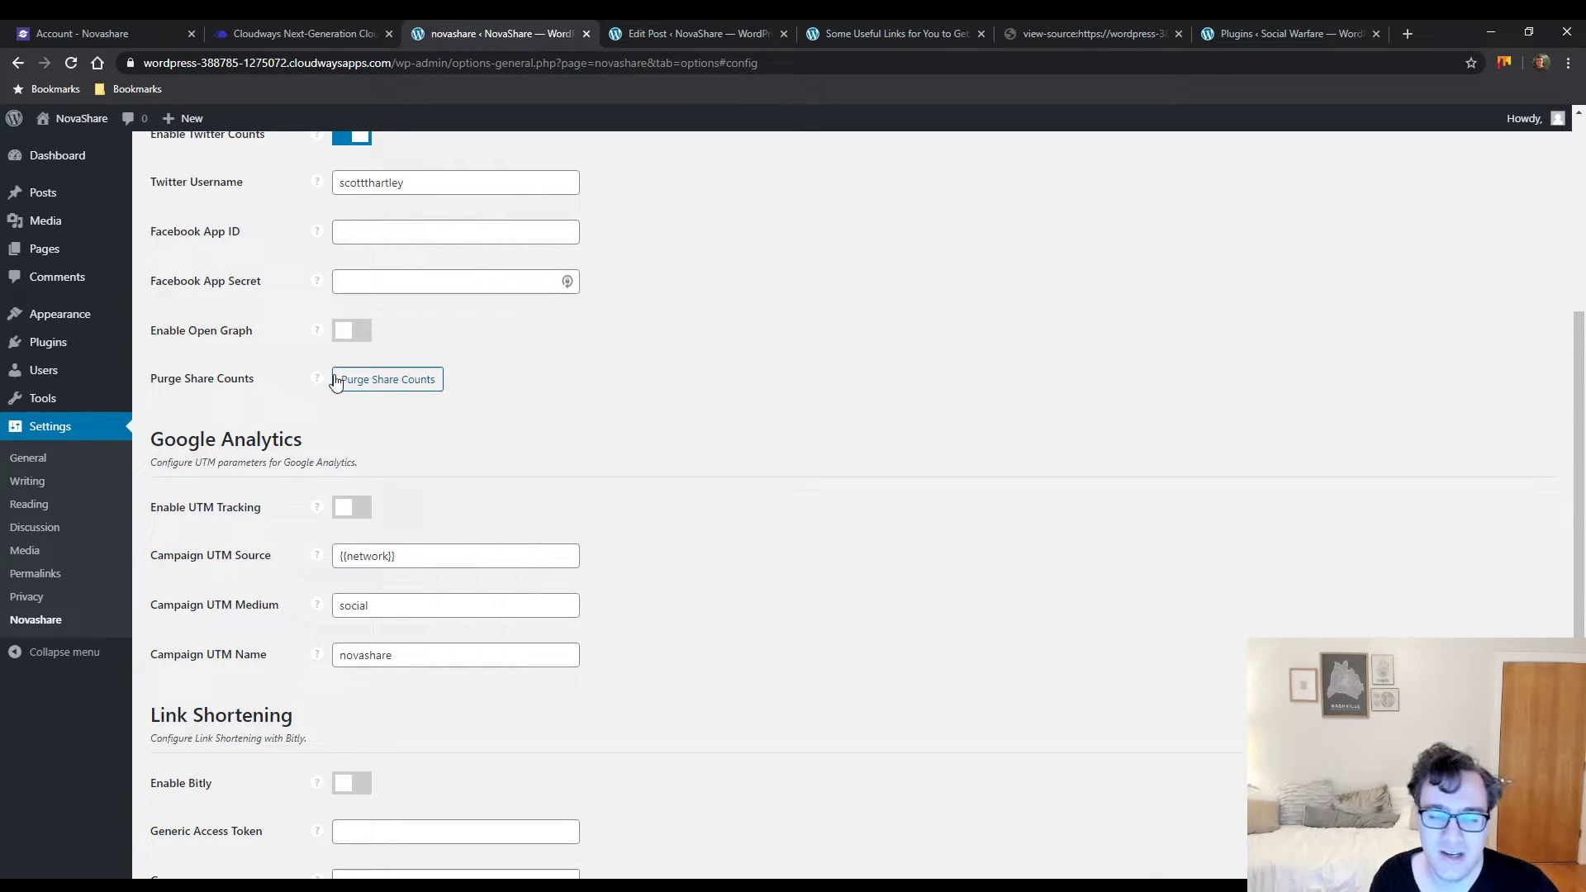
click(334, 379)
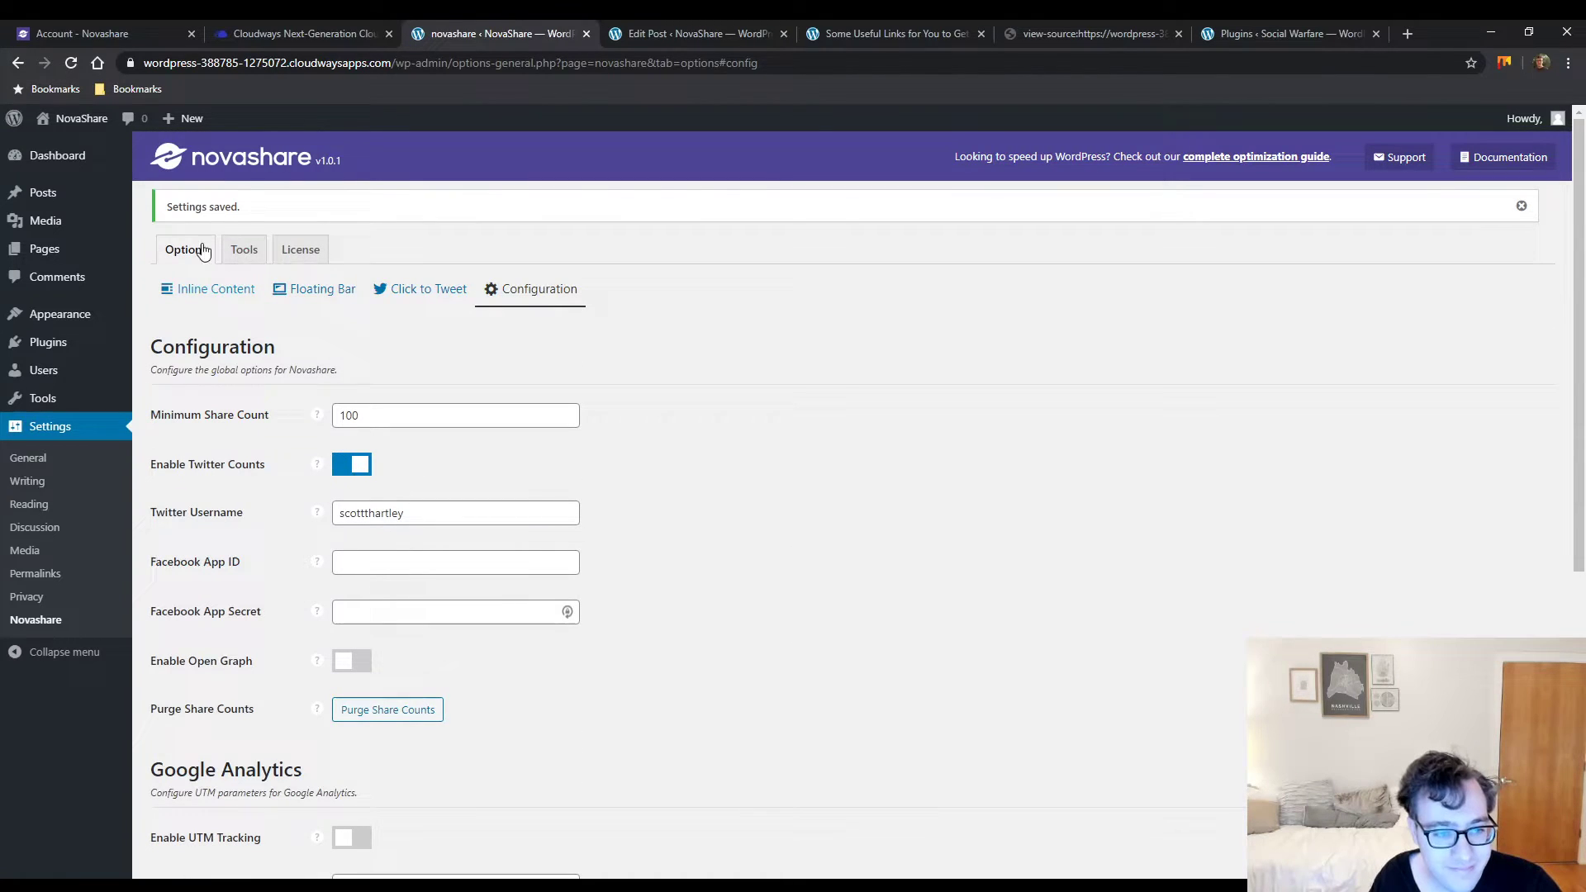
Review the Bitly group options, leaving UTM tracking and Bitly off, and confirm 'Settings saved.'
scroll(299, 409, down, 4)
scroll(299, 408, up, 1)
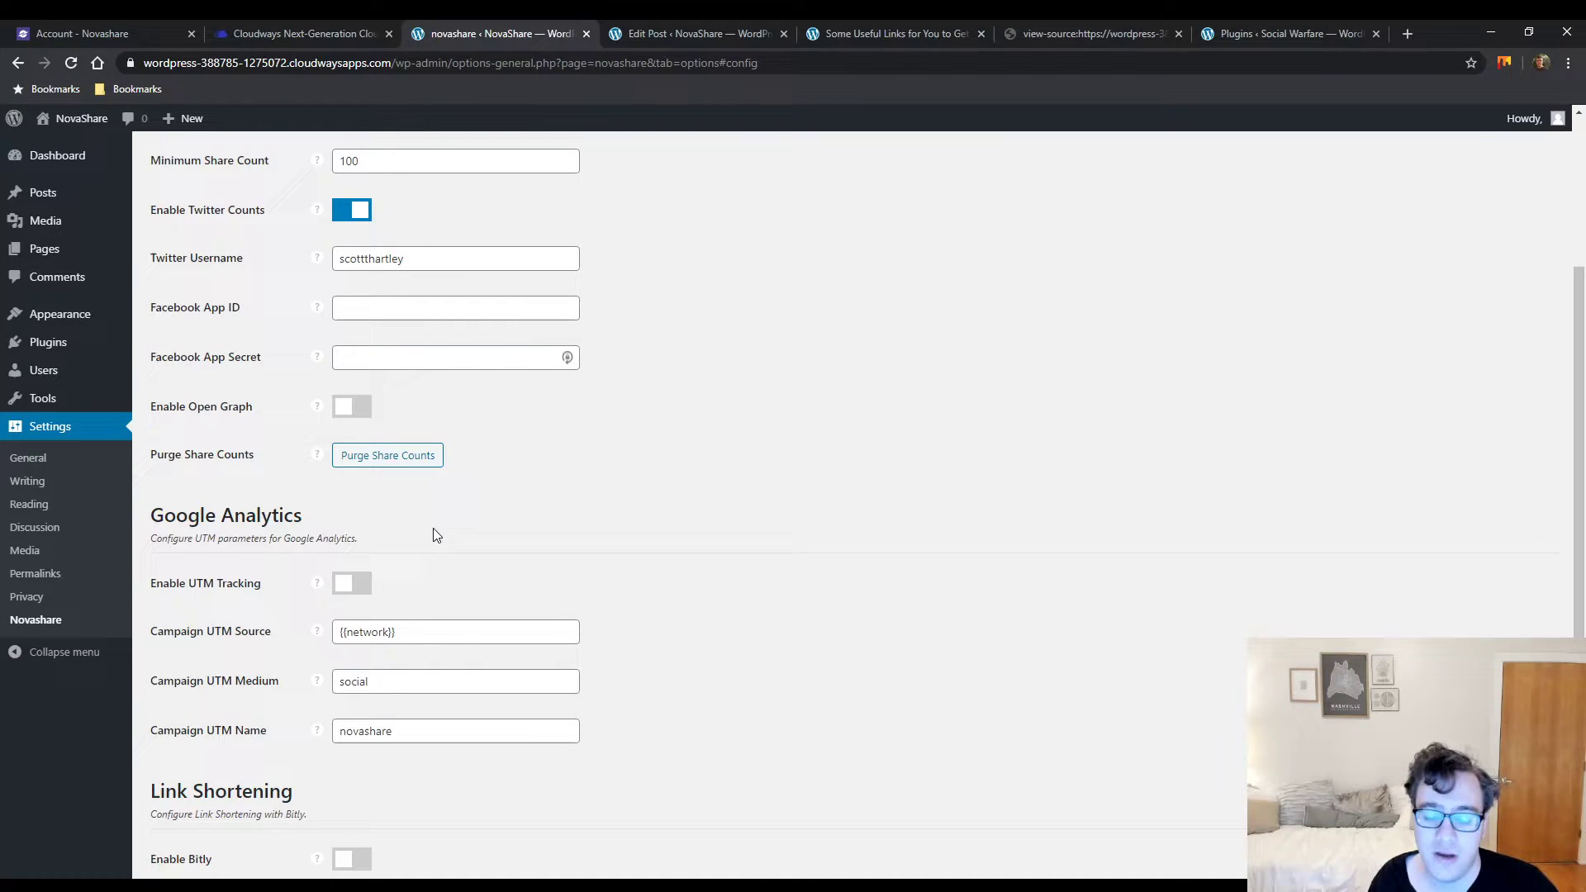
scroll(430, 509, down, 3)
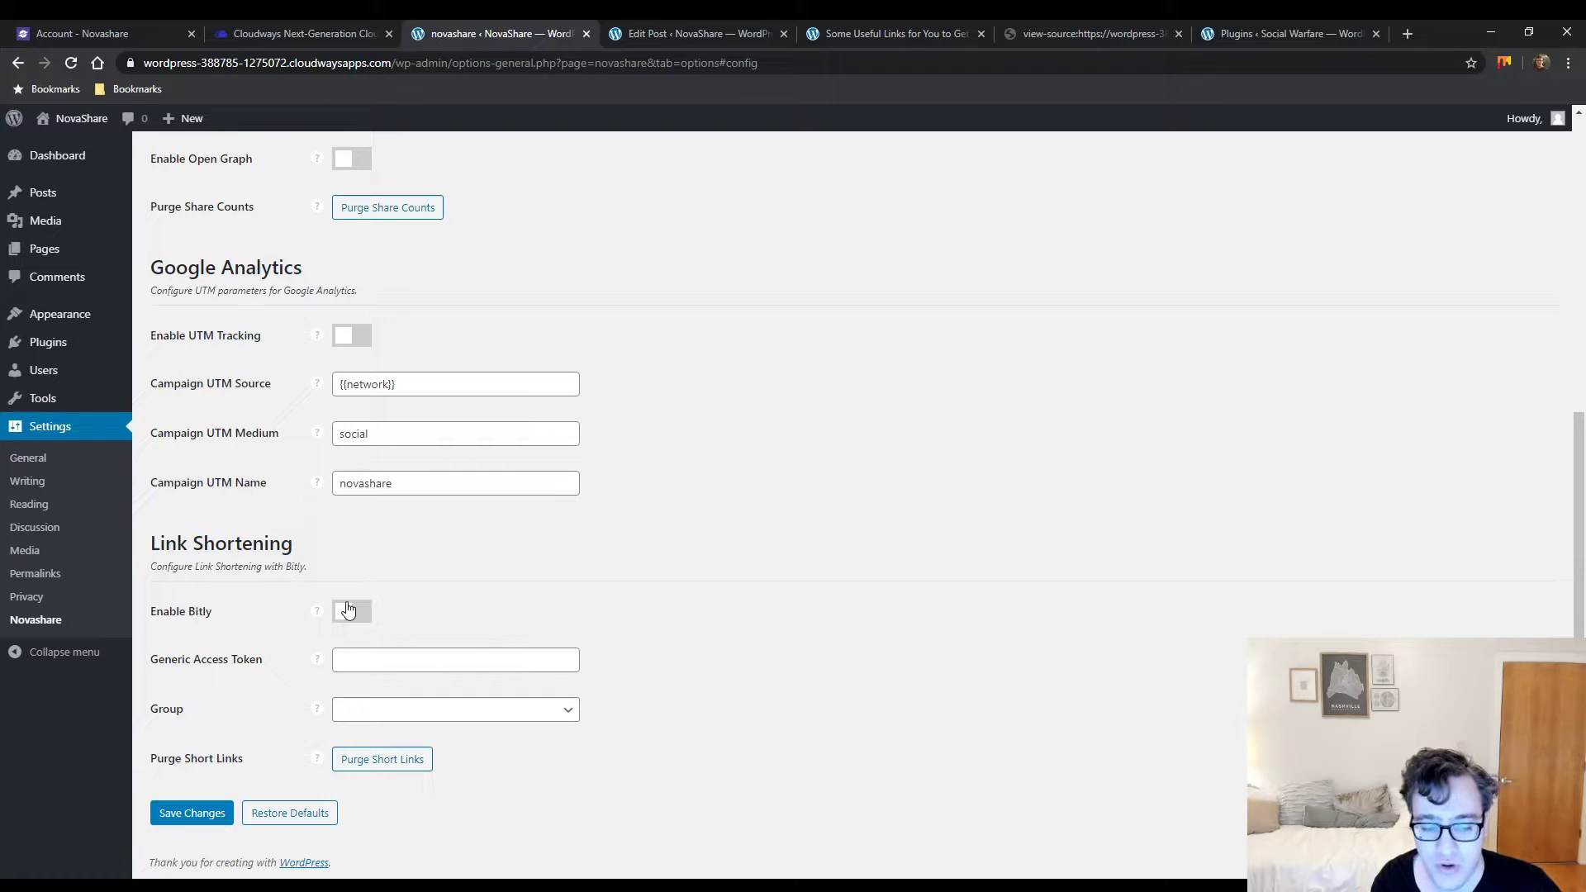
click(497, 713)
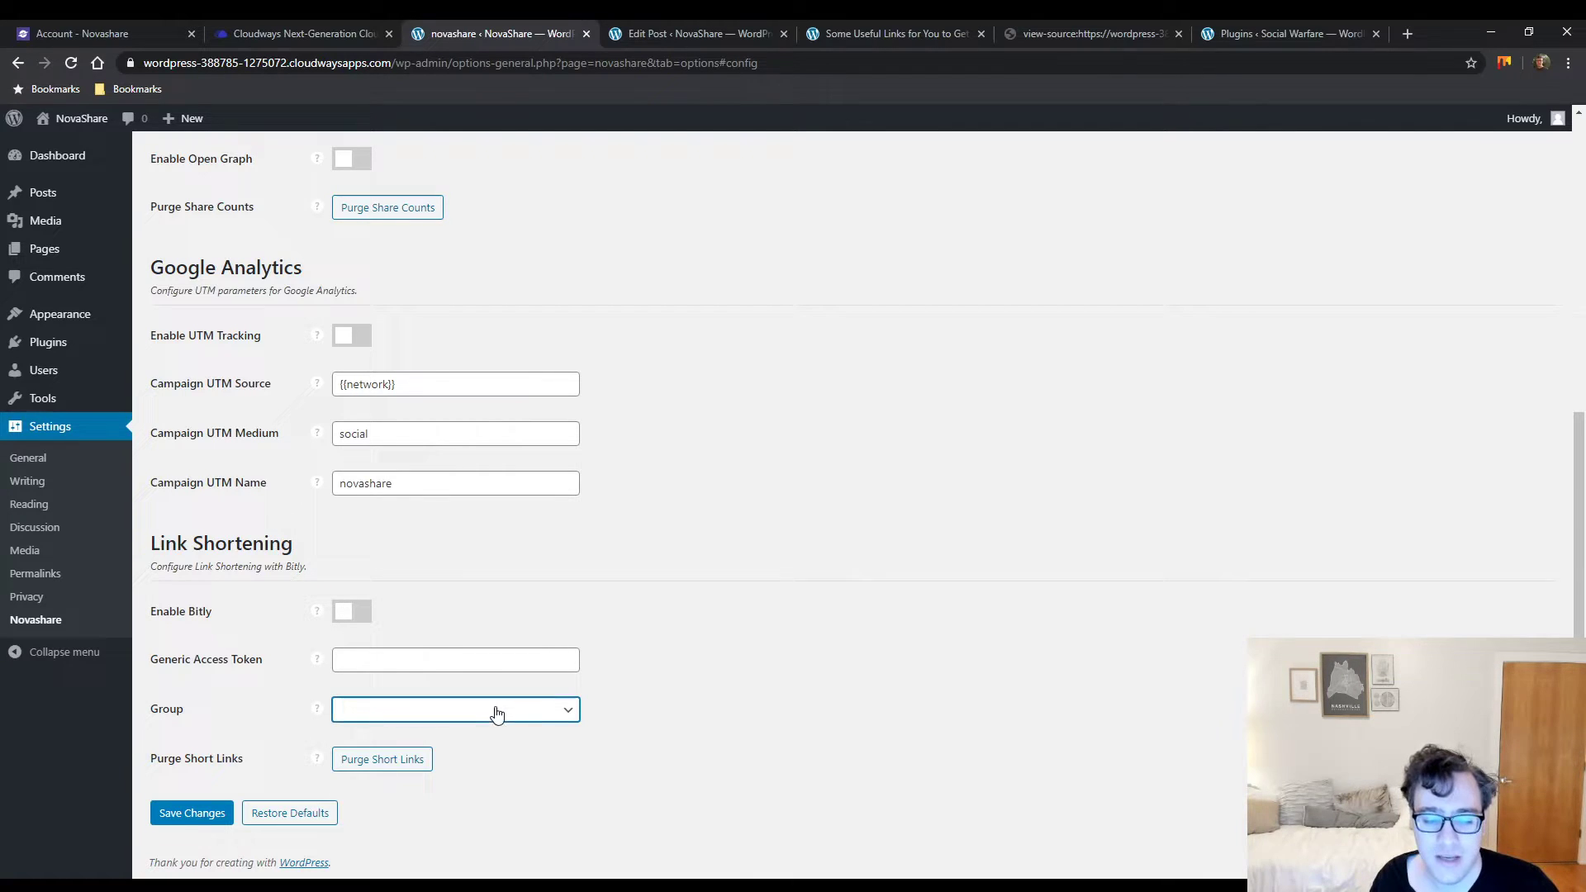
click(665, 673)
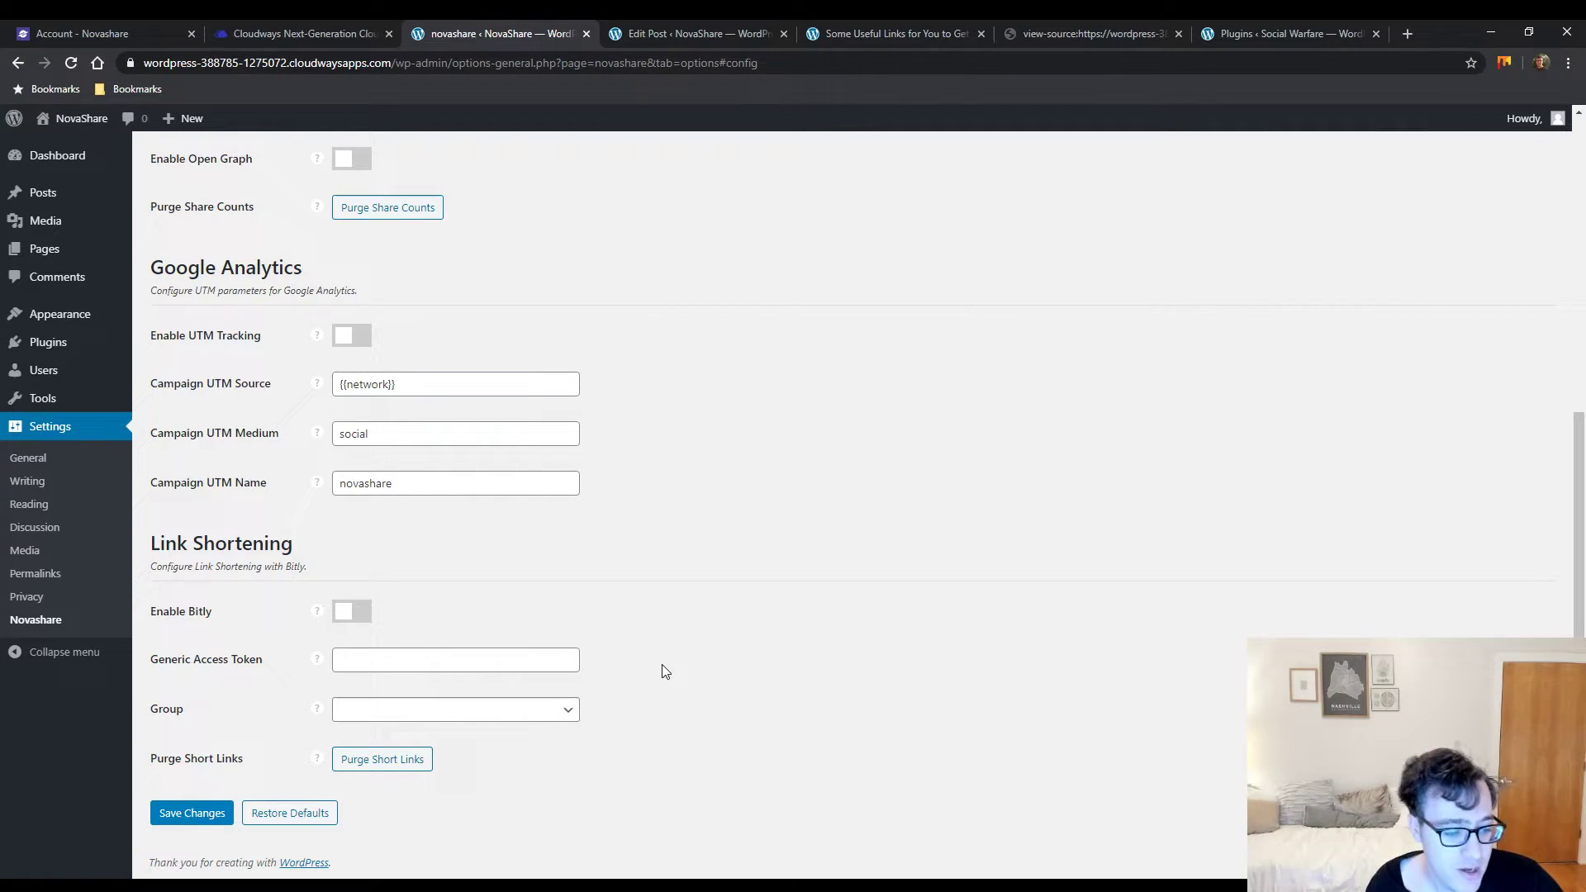
scroll(471, 648, up, 6)
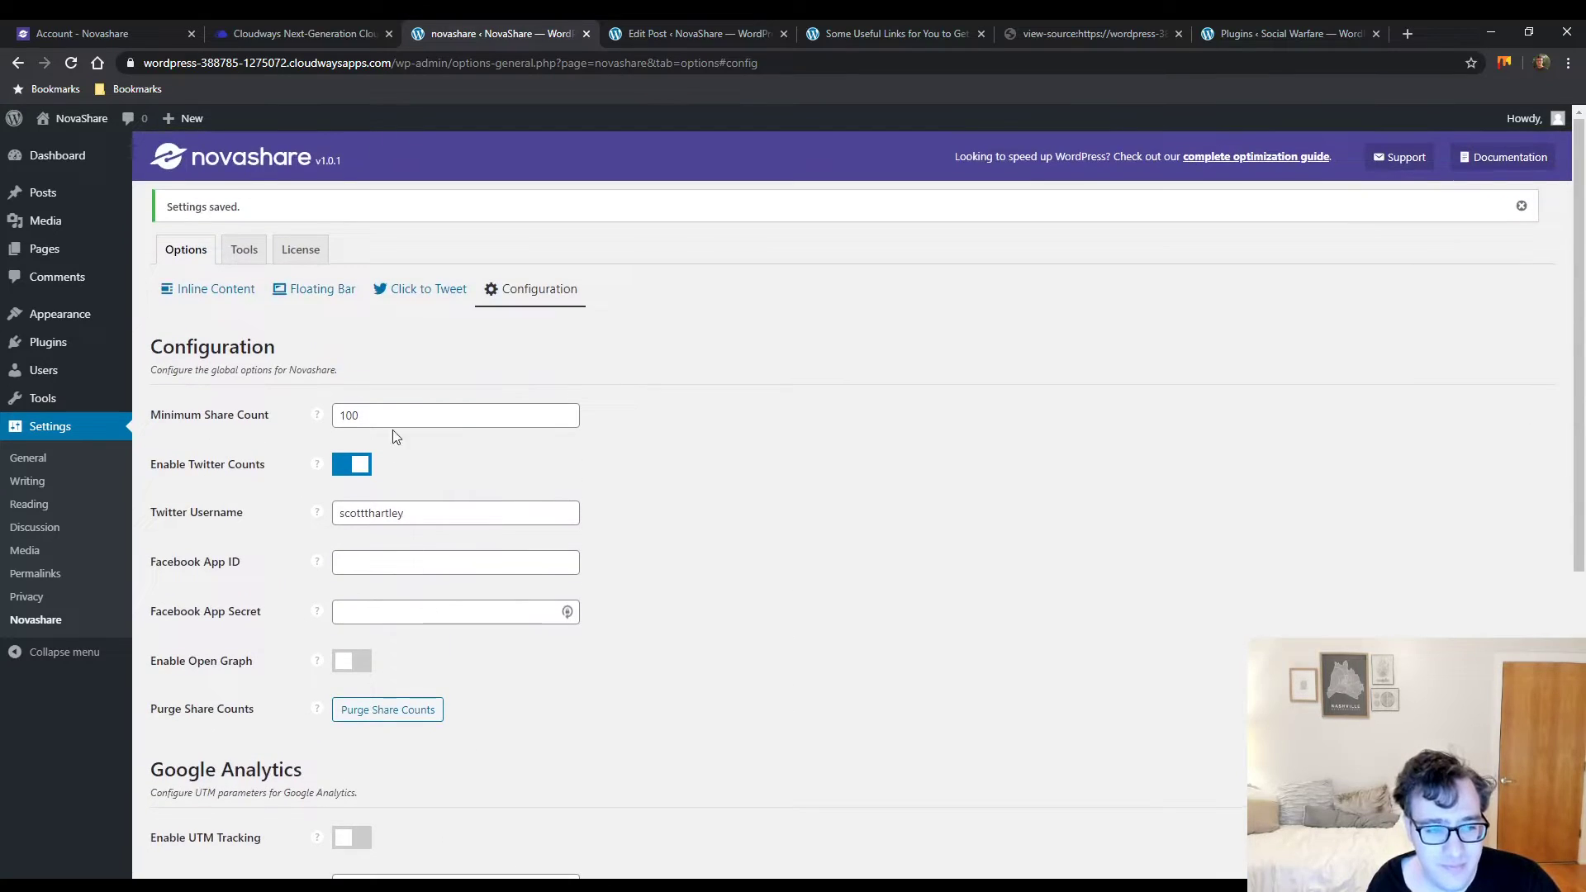
Review the options in NovaShare's Tools tab
click(244, 248)
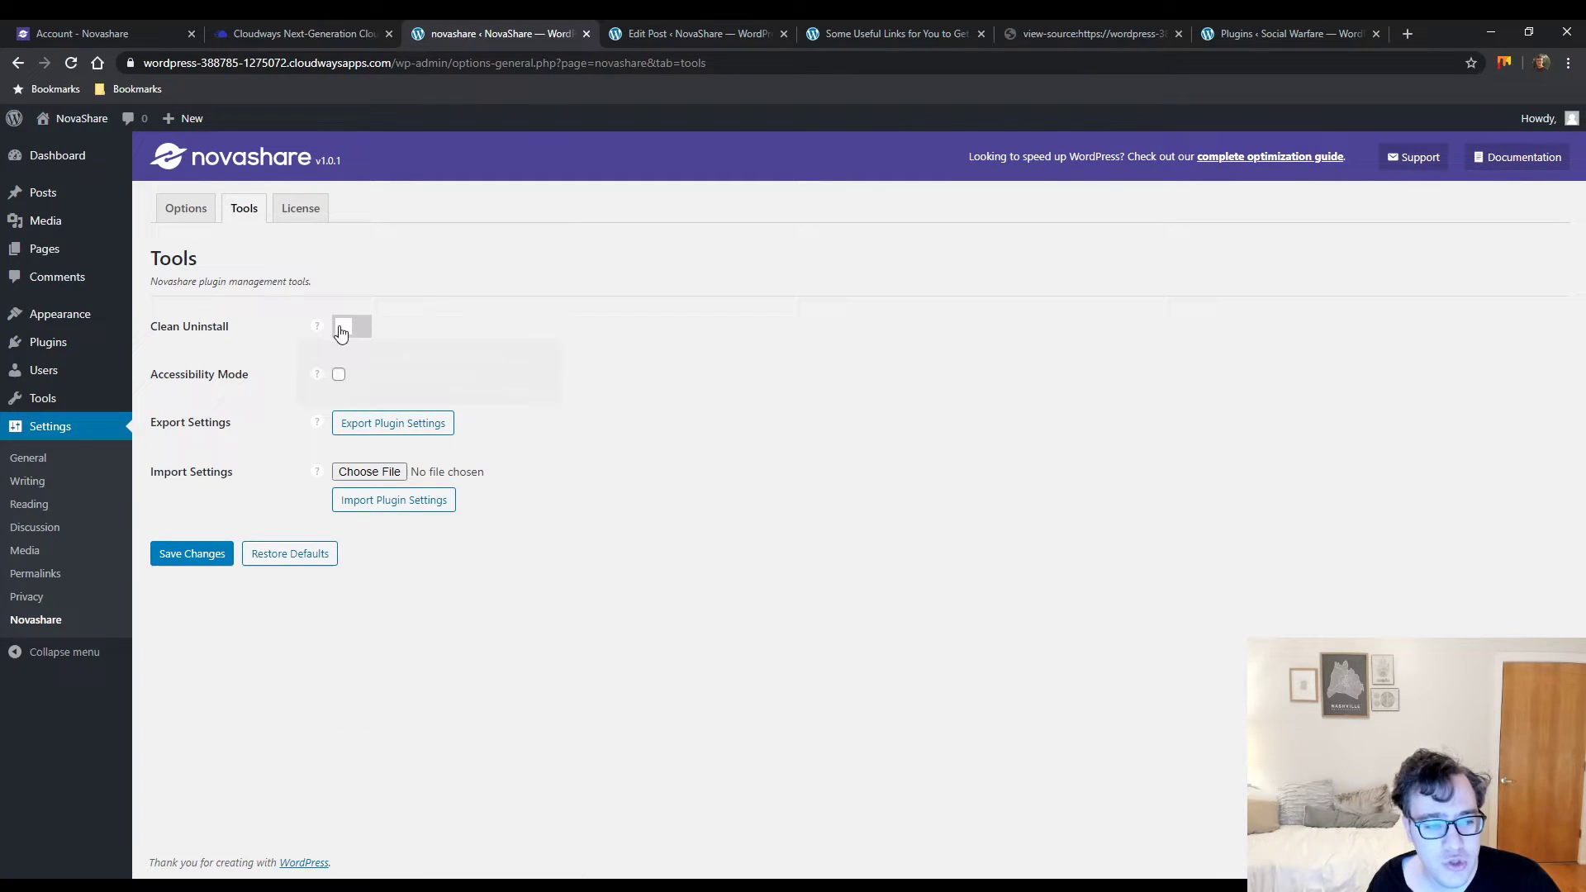
mouse_move(322, 328)
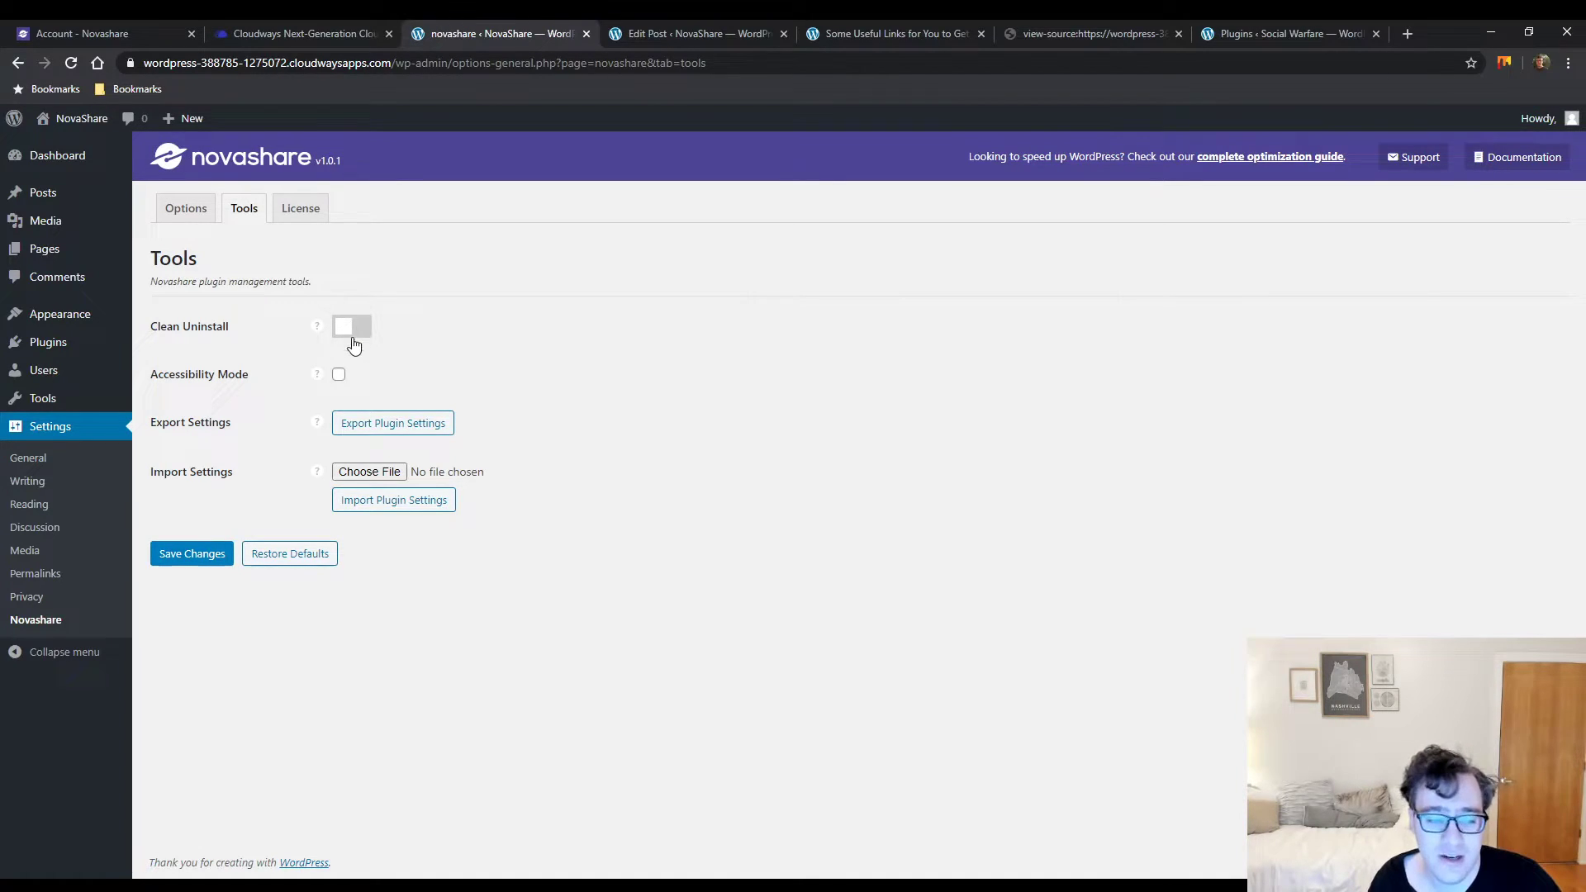
mouse_move(320, 379)
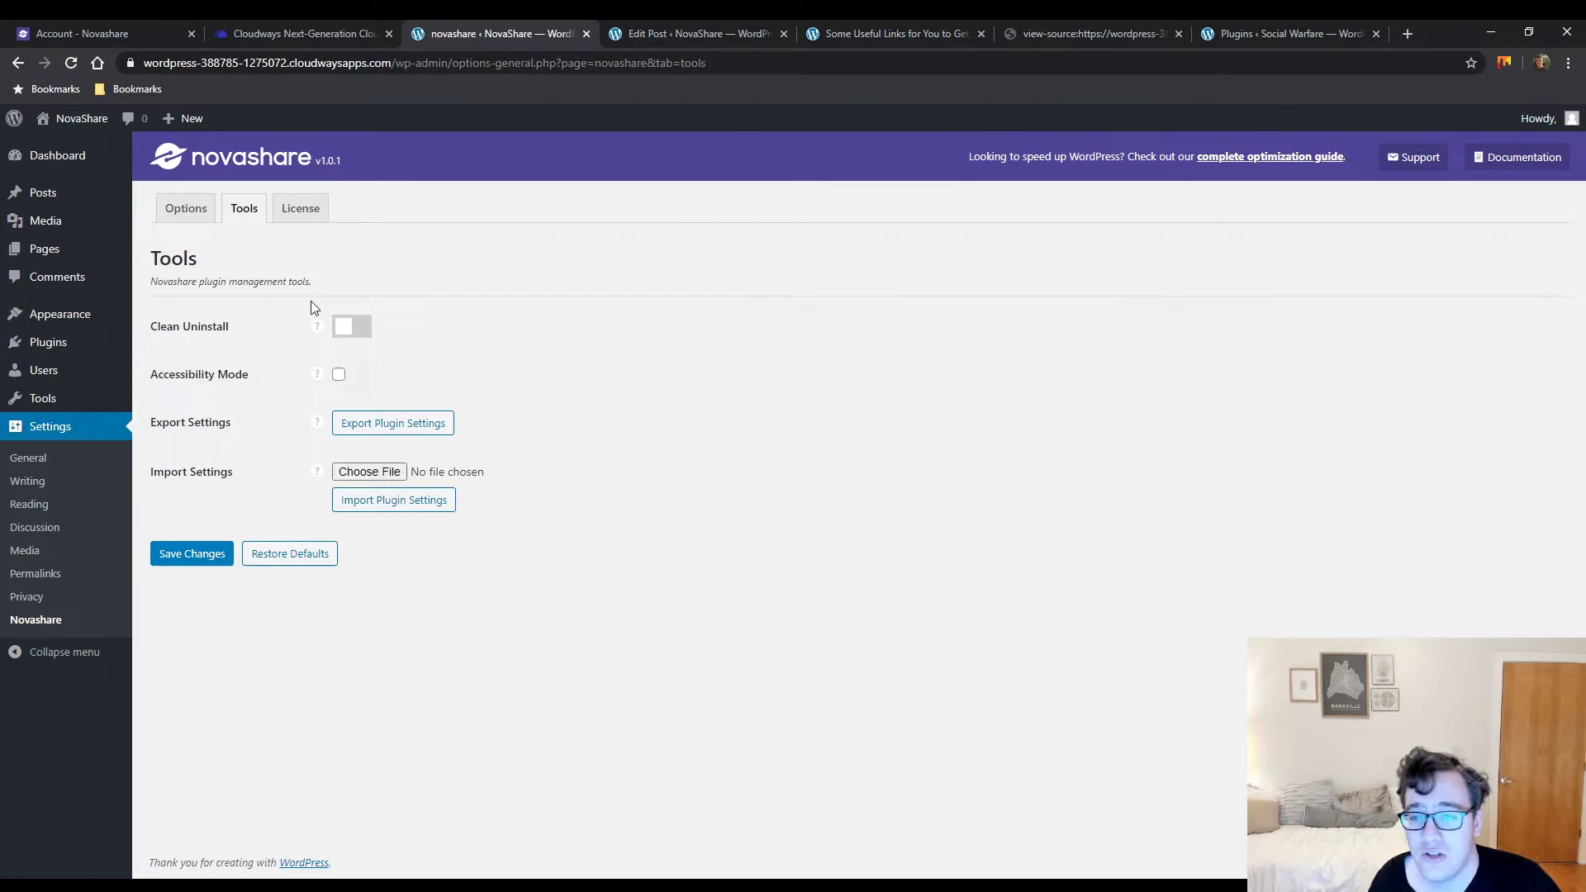
Look over NovaShare's inline content options, then move to the Social Warfare site's Plugins page
click(210, 217)
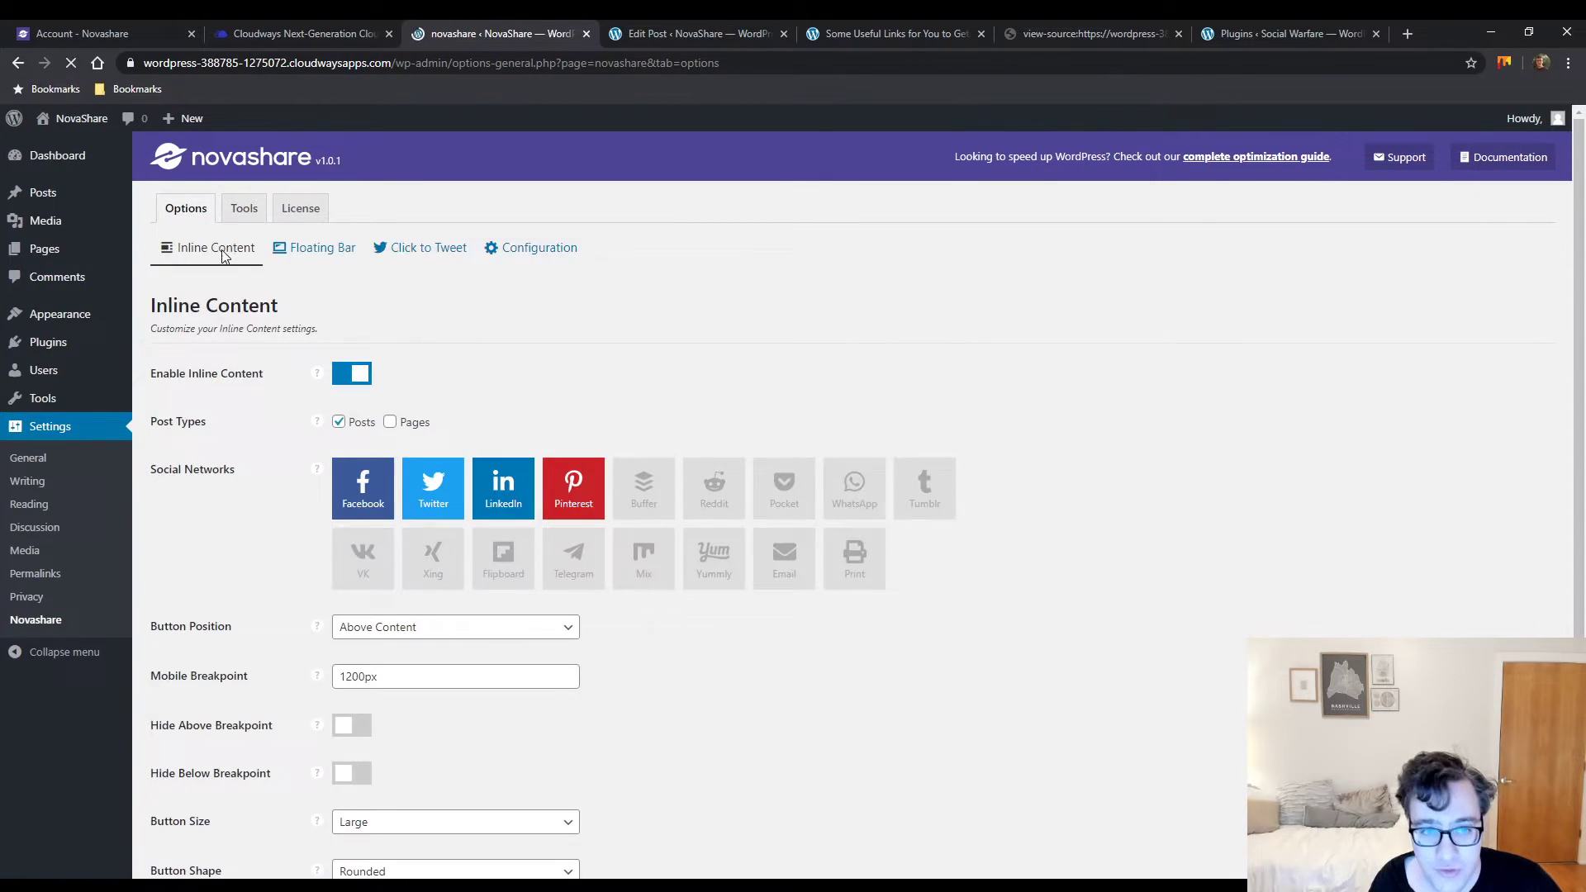
scroll(275, 413, down, 4)
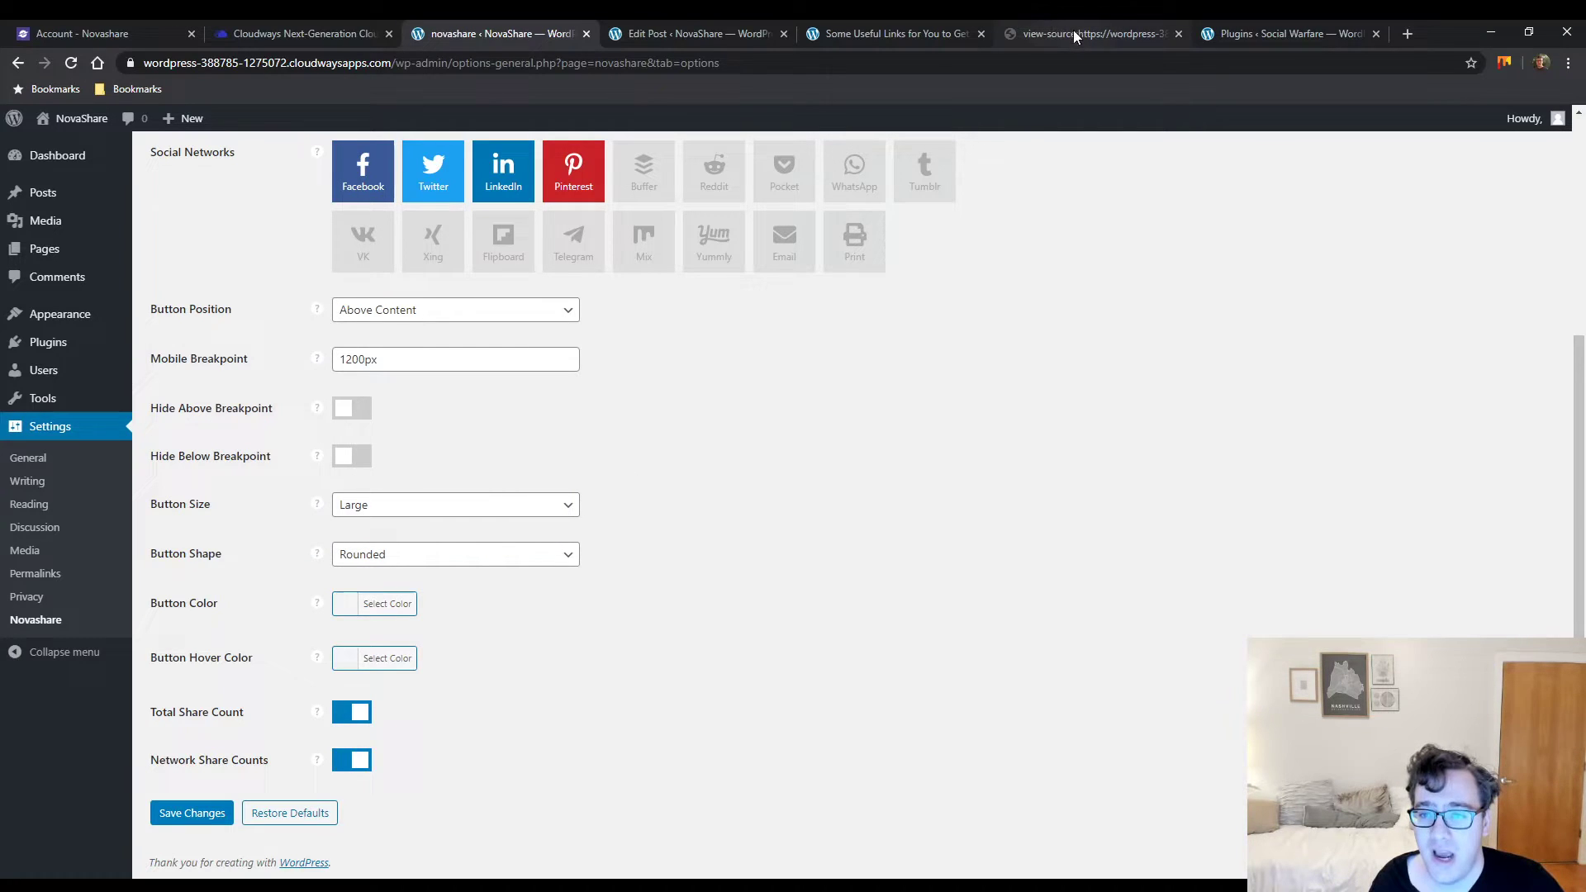
click(1231, 35)
Set Social Warfare's Page, Archive & categories and Home static buttons to None/Manual Placement and save
click(1178, 34)
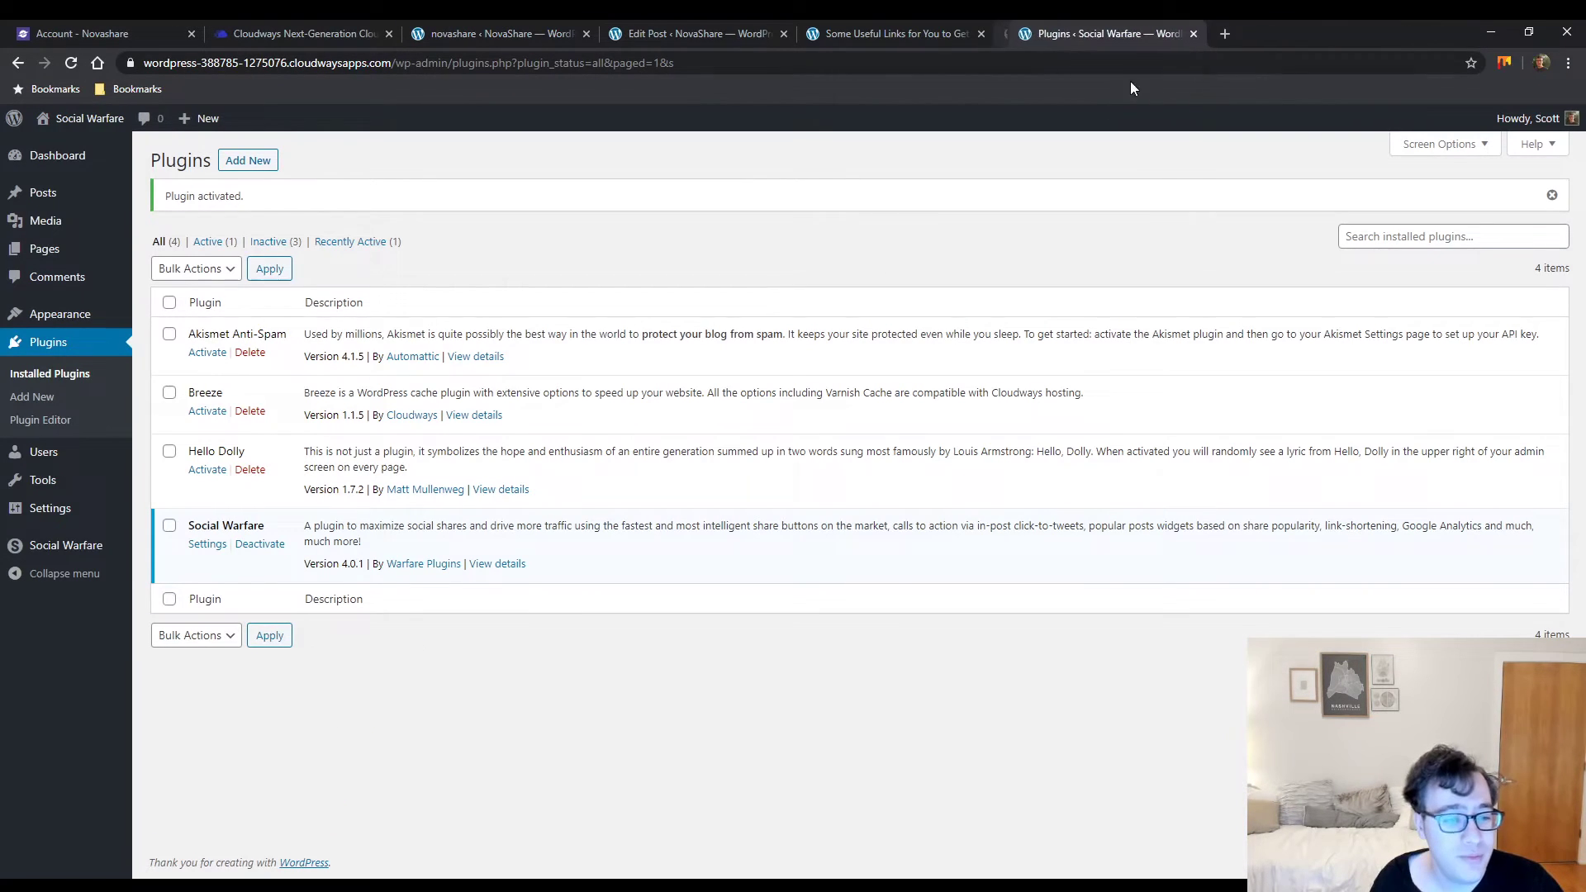
click(207, 544)
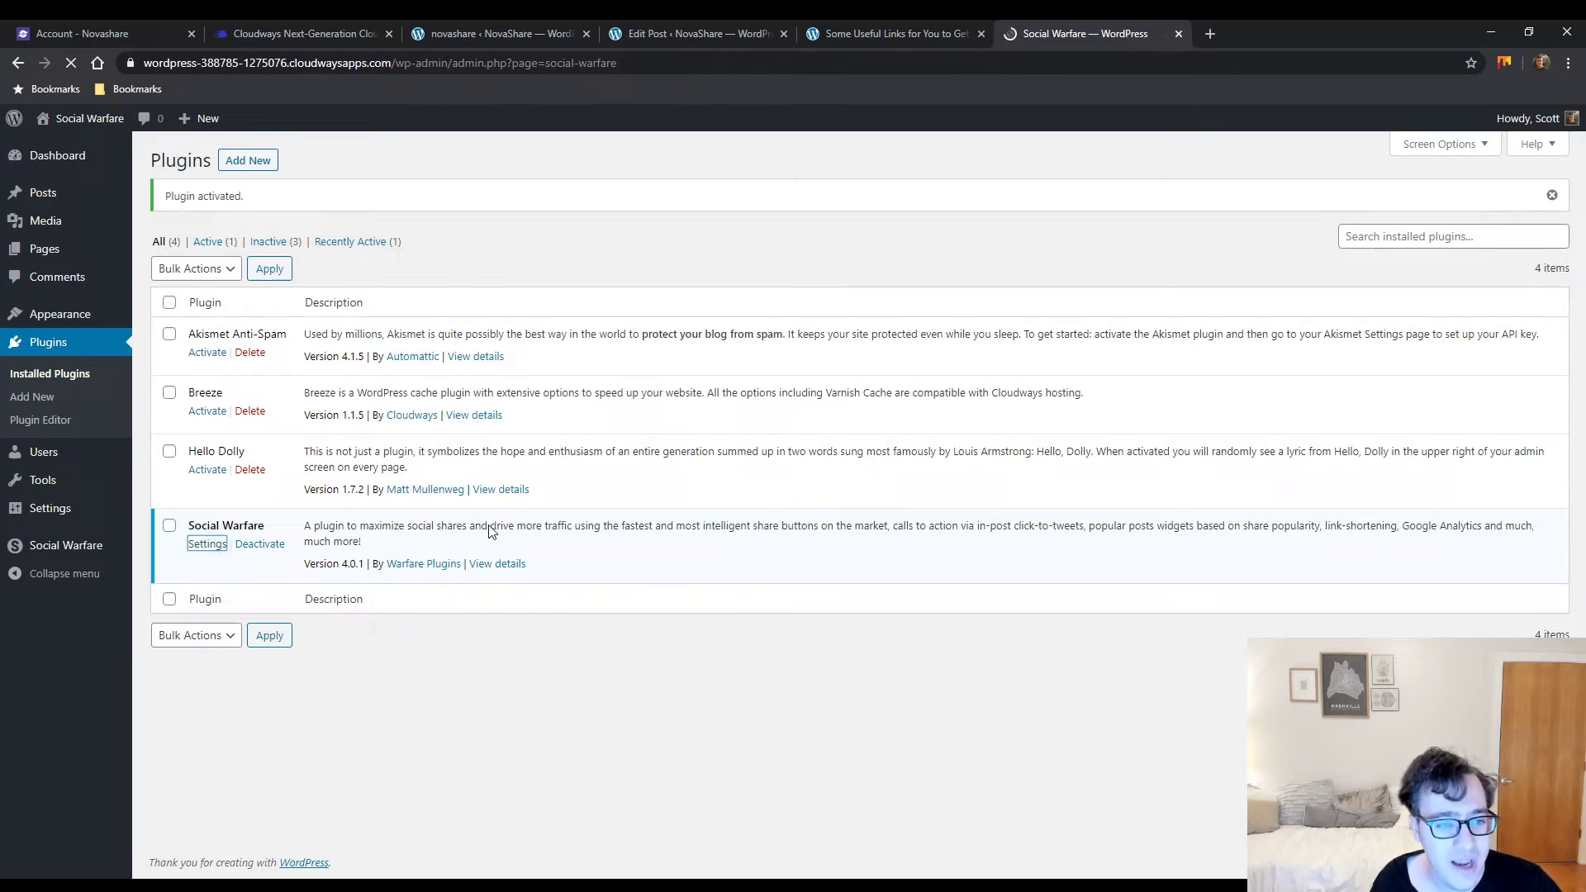
scroll(538, 407, down, 7)
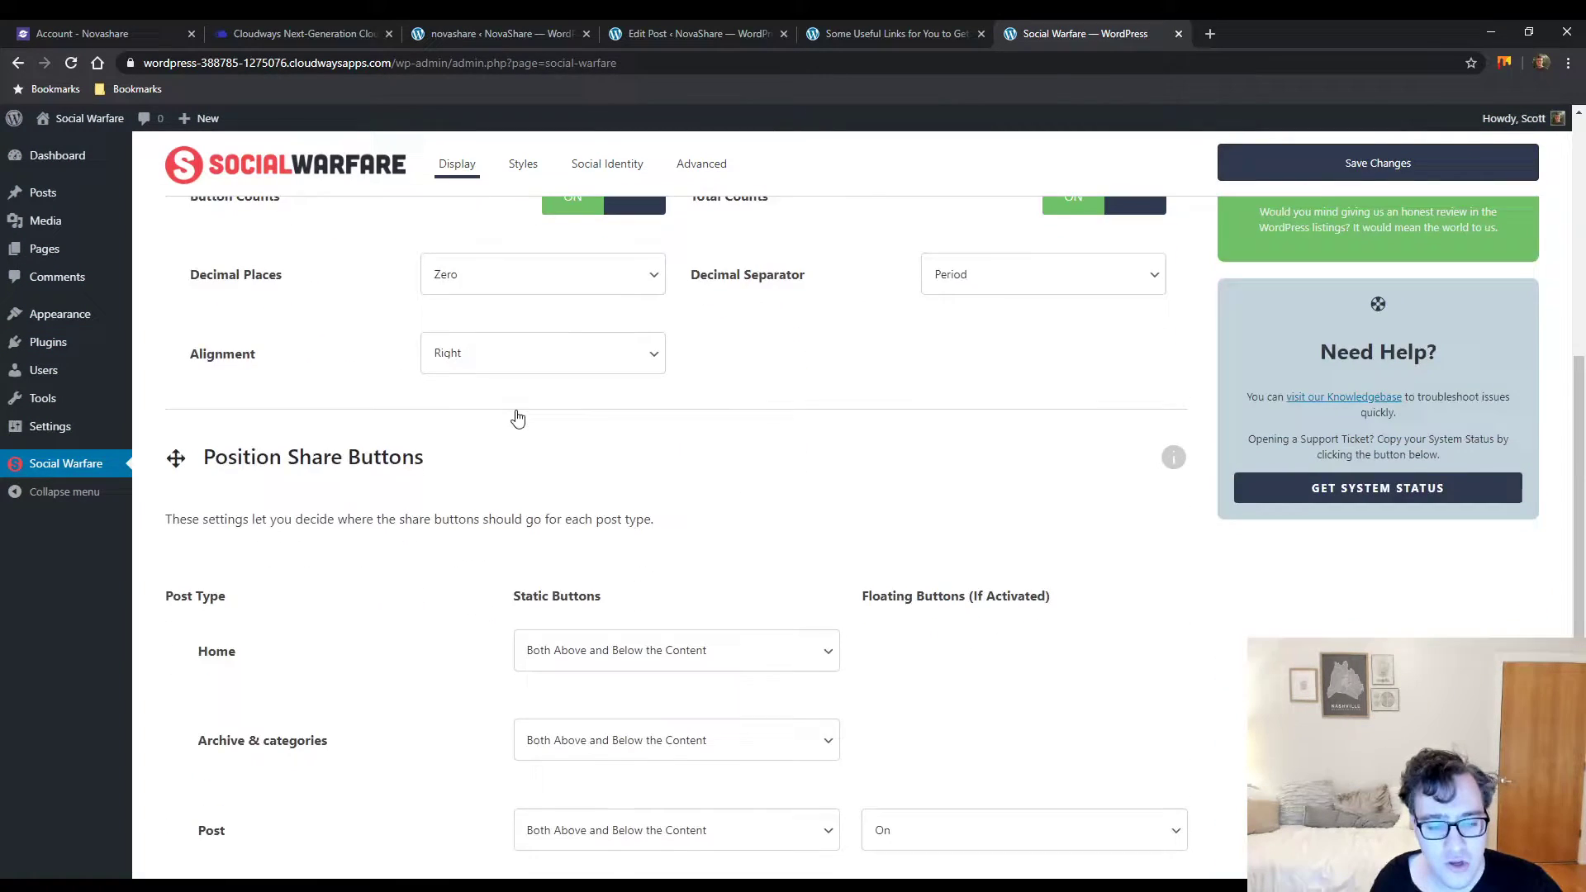
scroll(644, 564, down, 3)
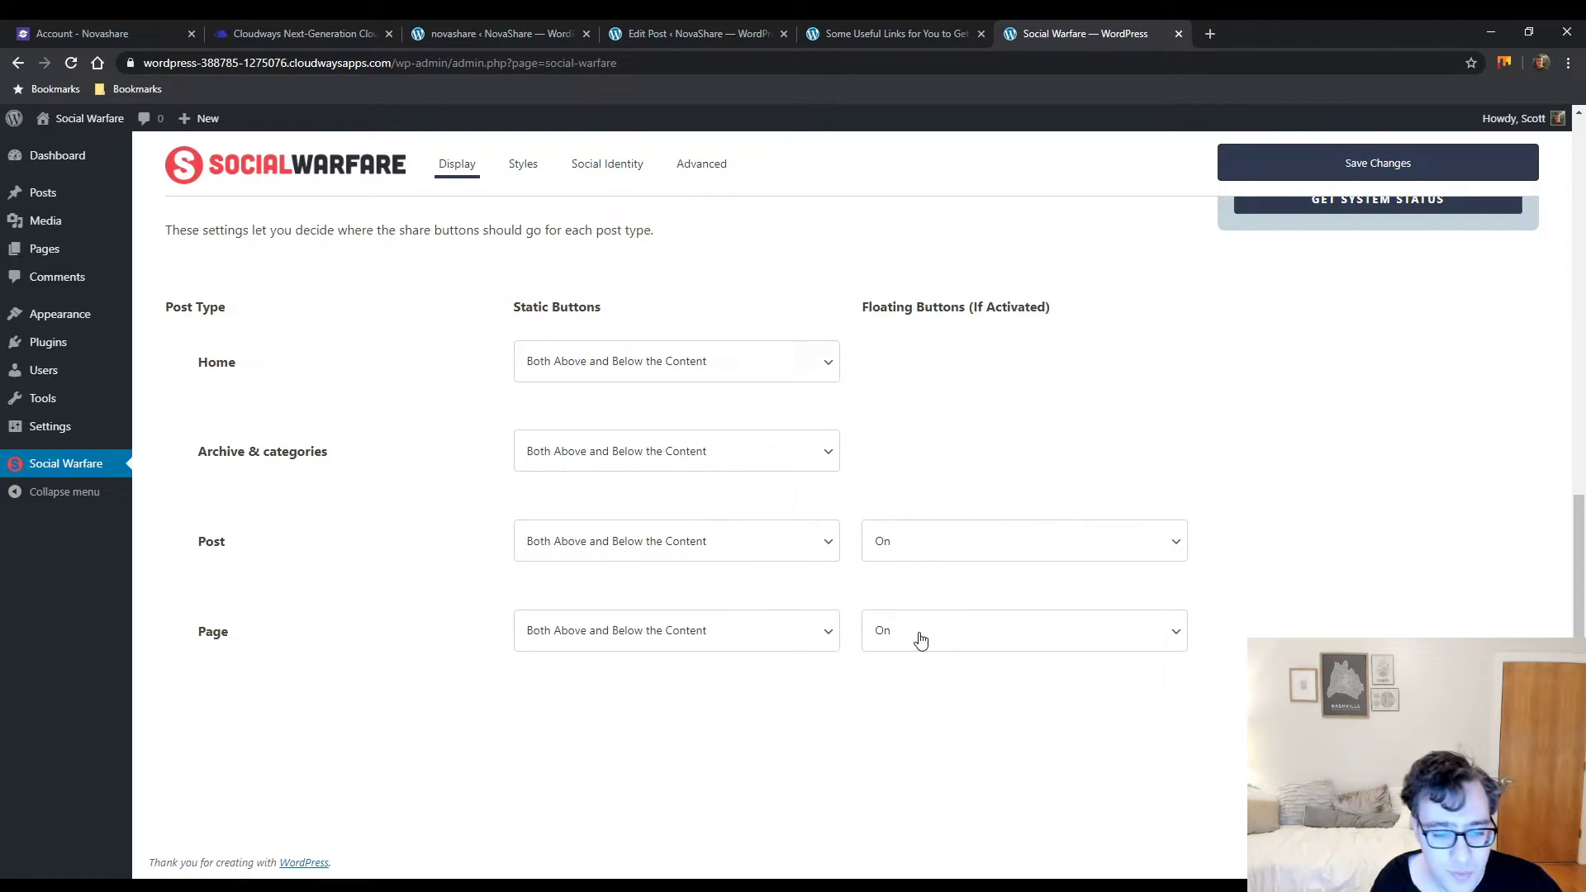
click(724, 642)
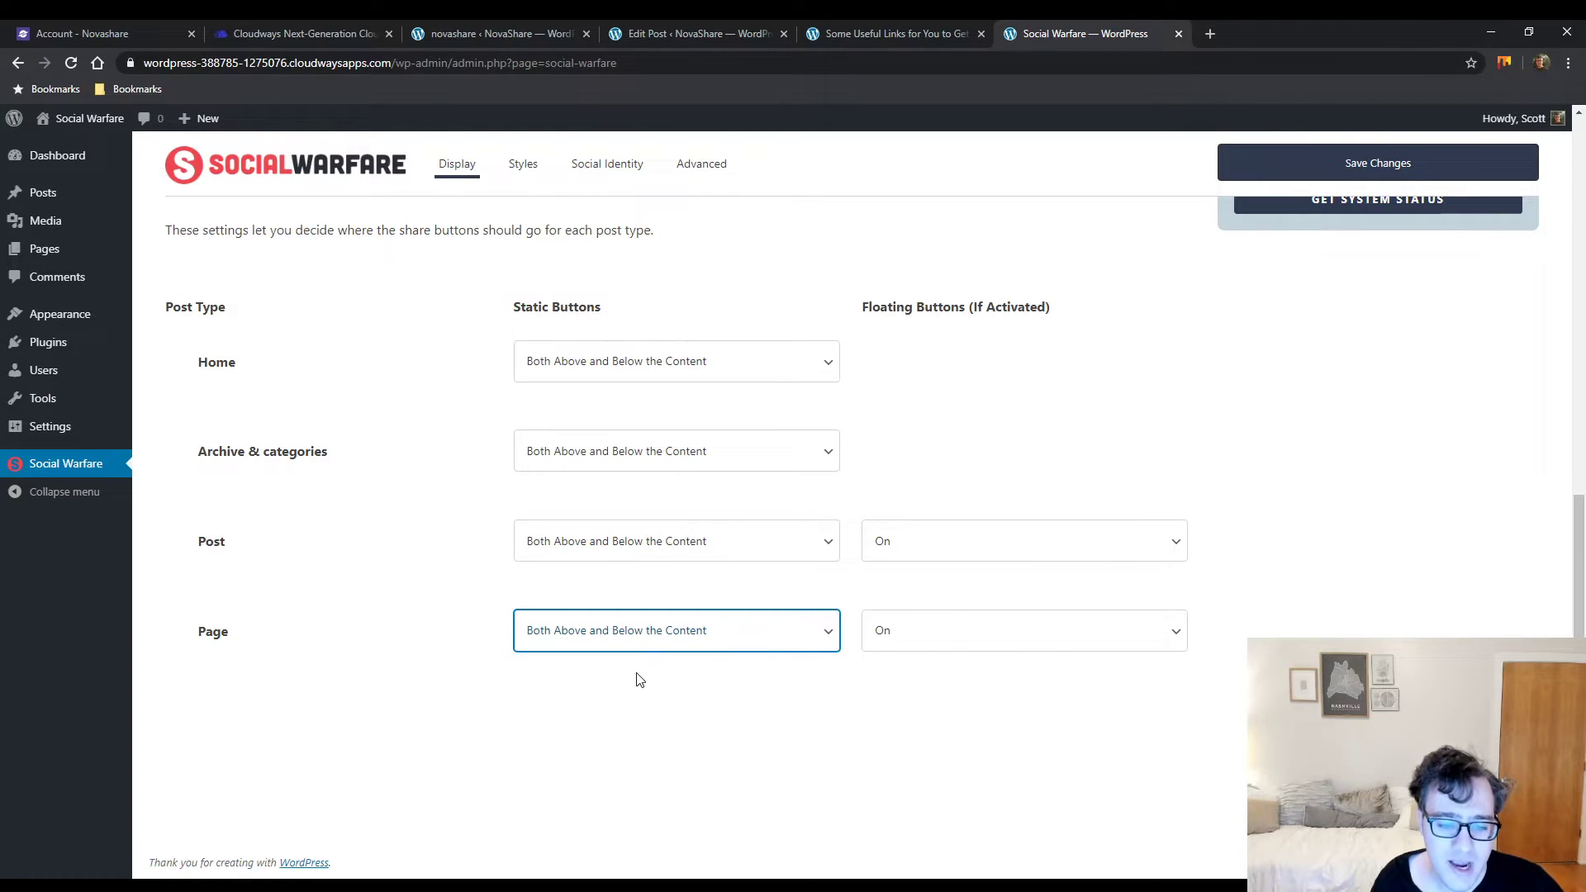
click(692, 720)
click(642, 463)
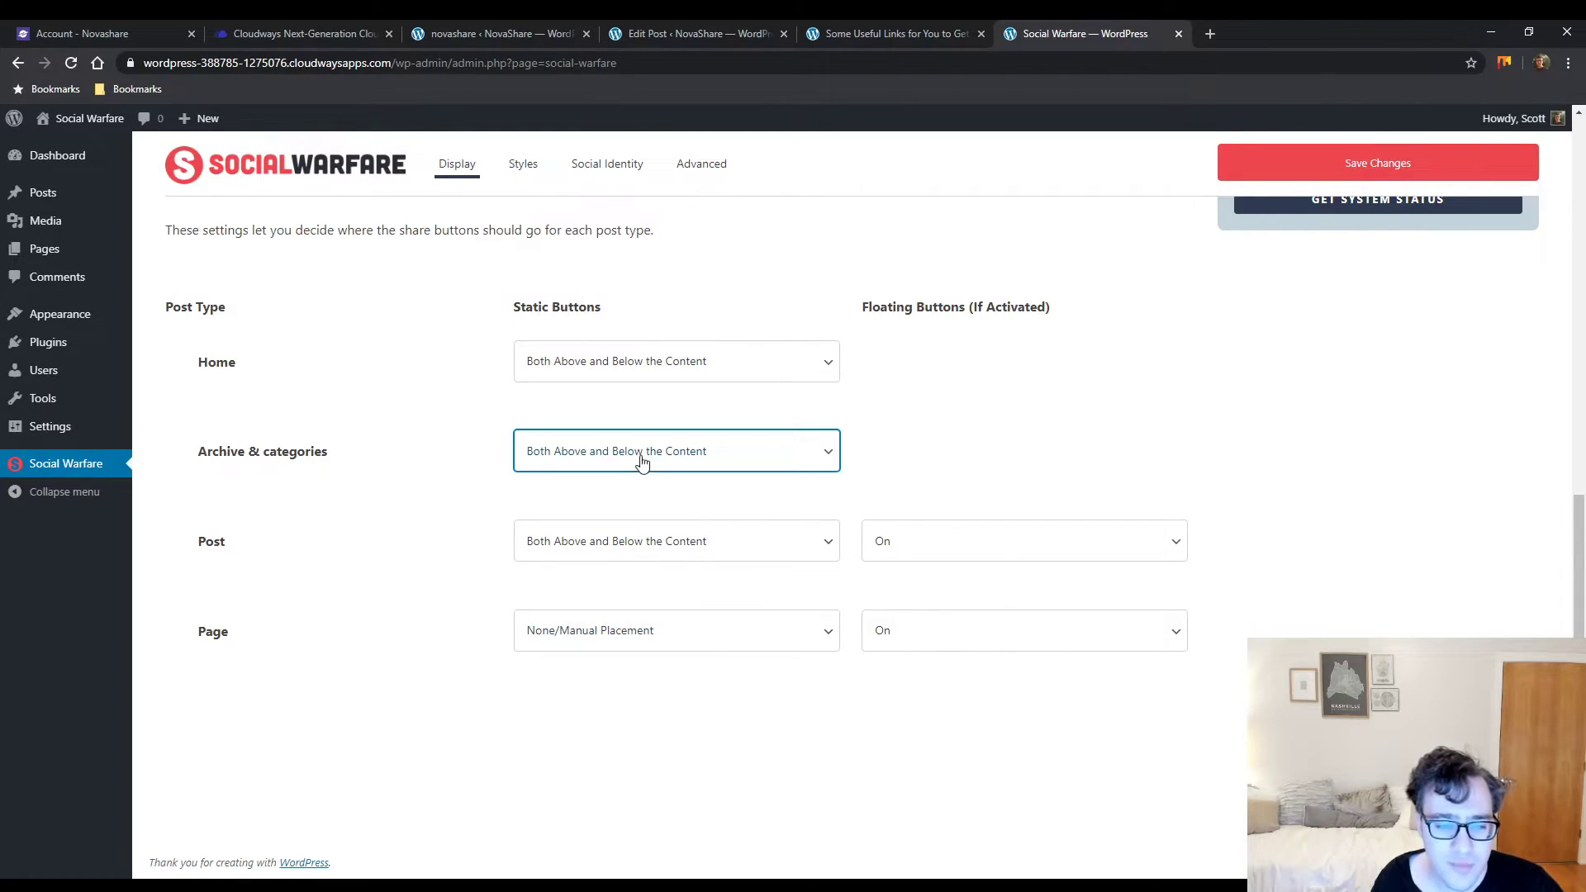
click(636, 535)
click(686, 376)
click(672, 439)
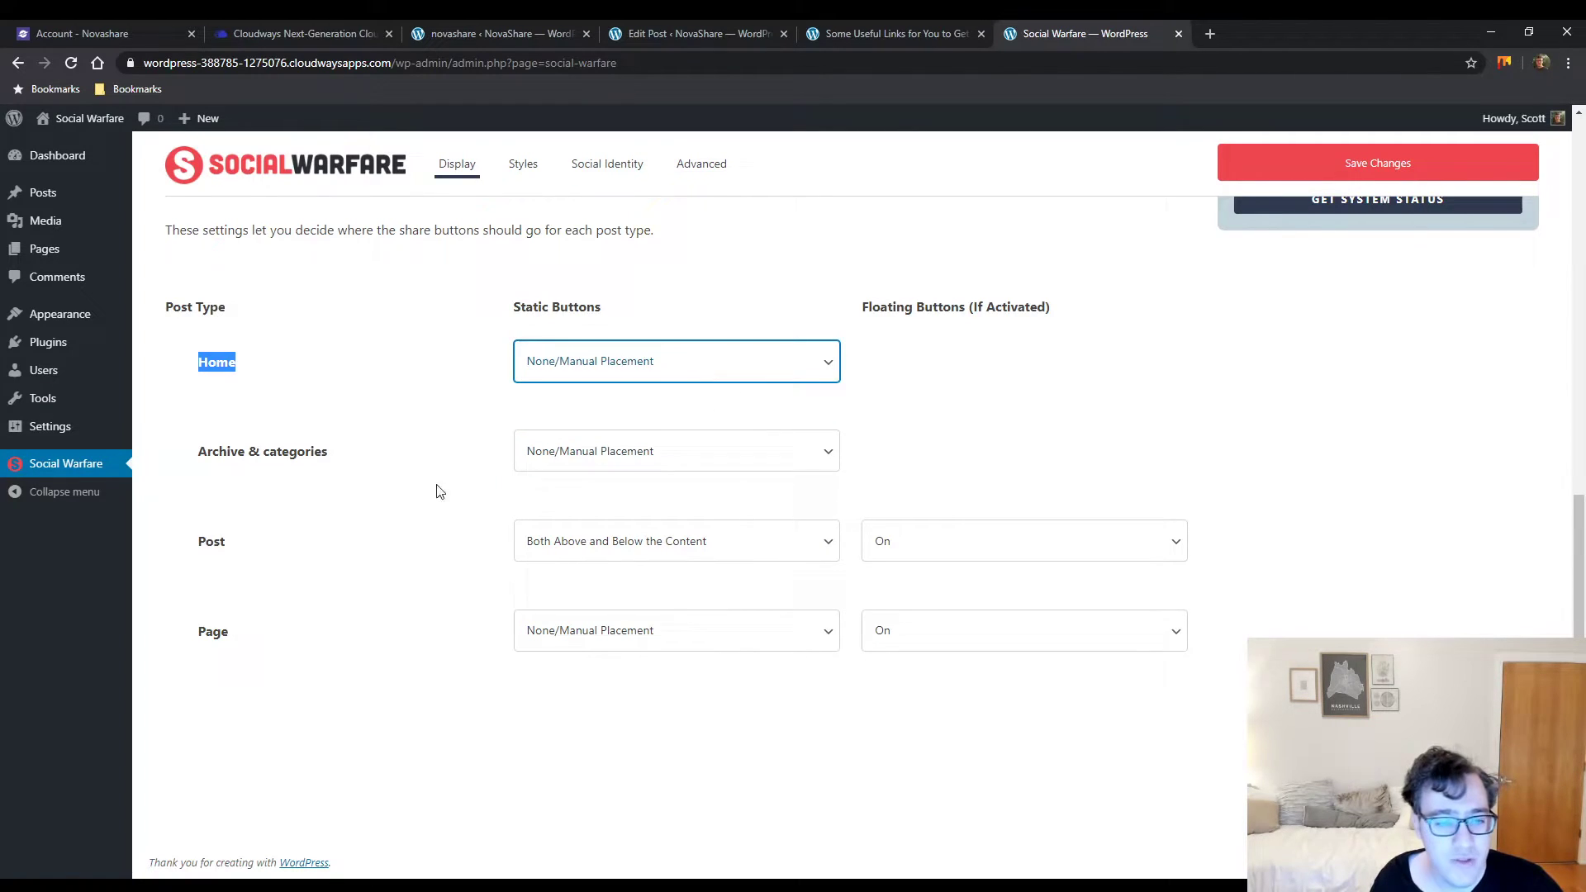
scroll(440, 492, up, 6)
click(1287, 177)
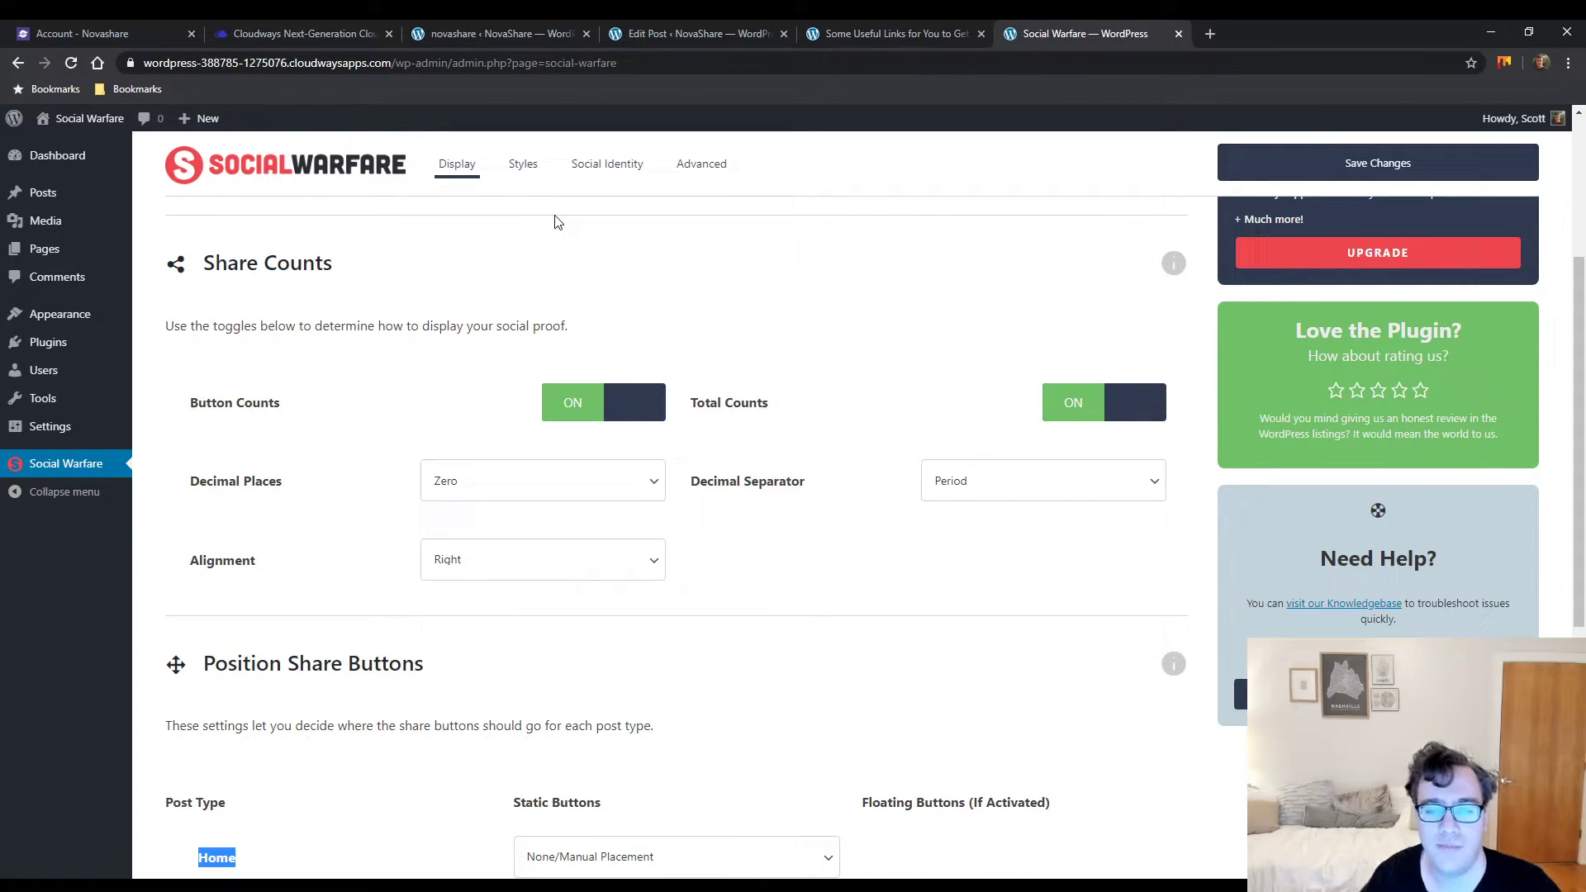
Move Facebook ahead of Twitter and add Mix to Social Warfare's active networks
scroll(627, 330, up, 3)
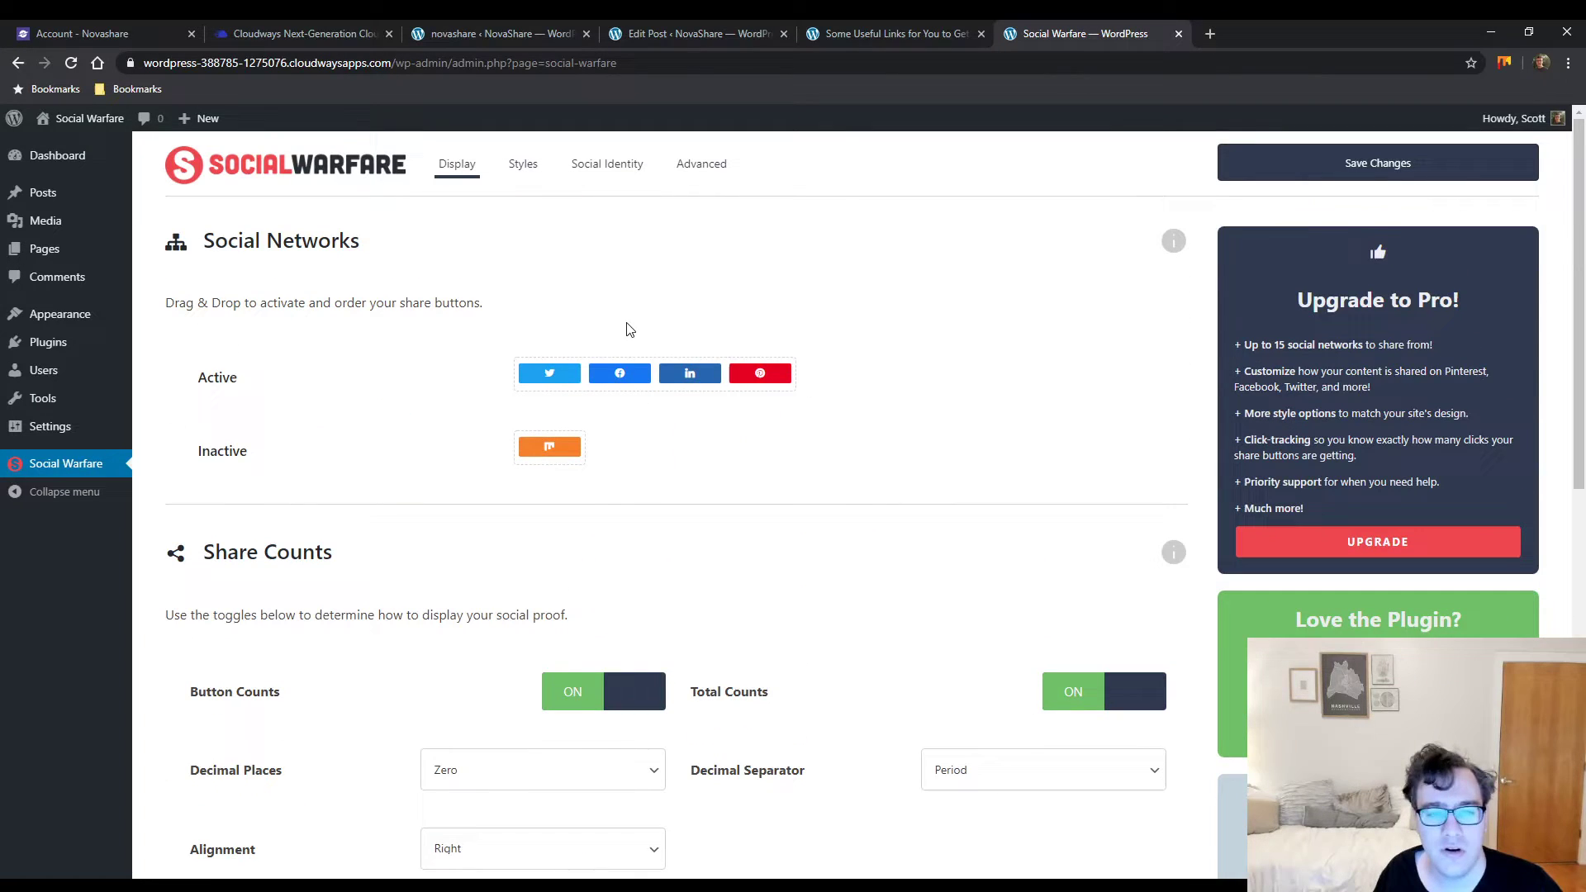
drag(619, 373, 550, 374)
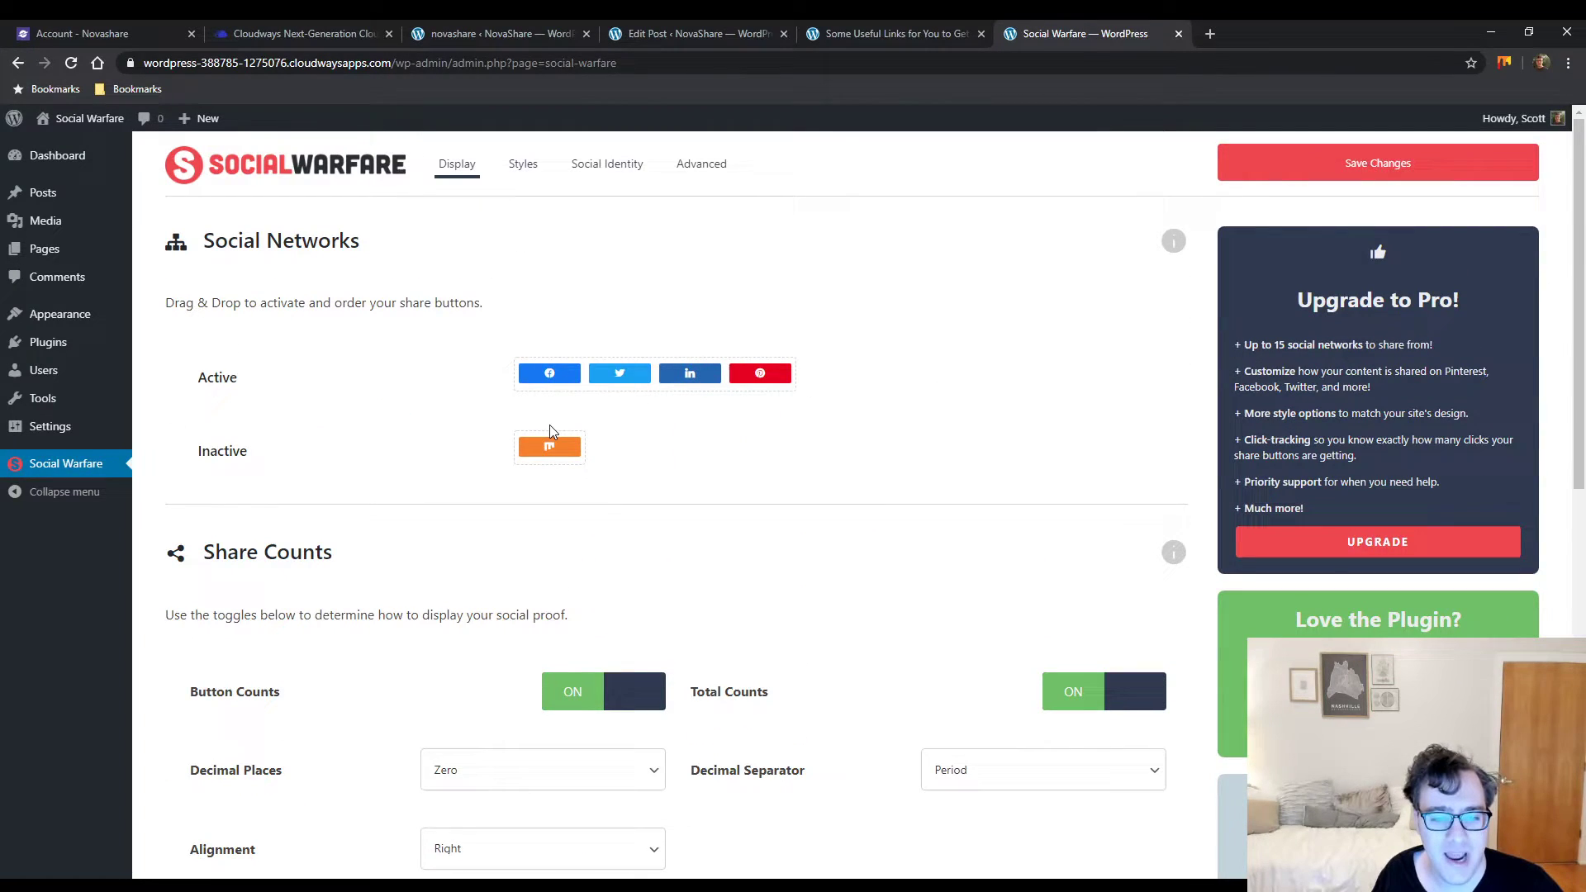
drag(550, 447, 850, 381)
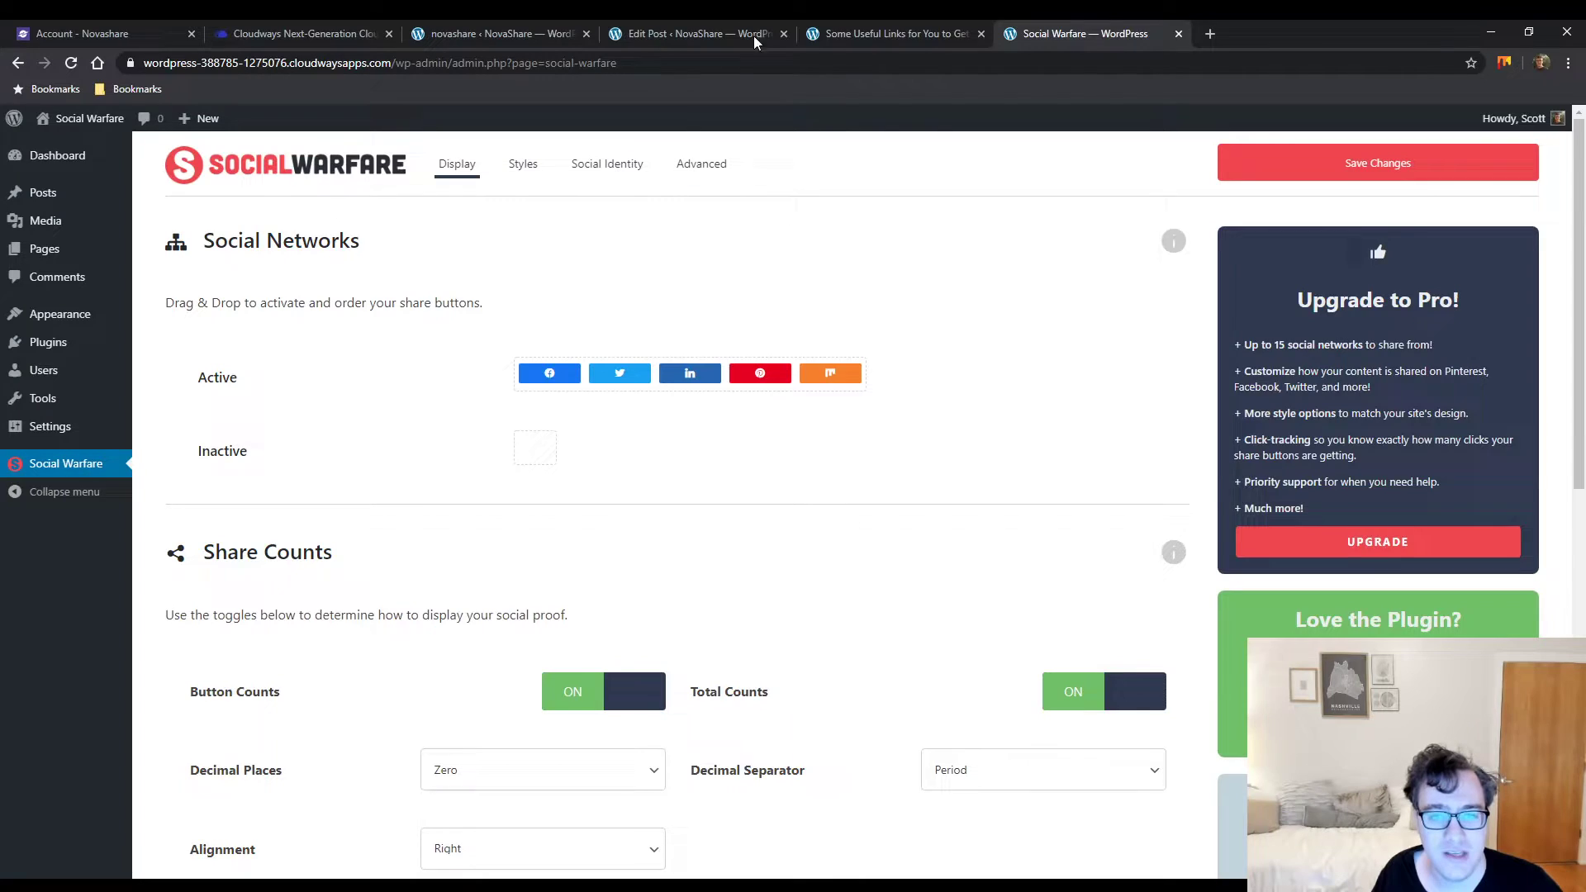
click(858, 33)
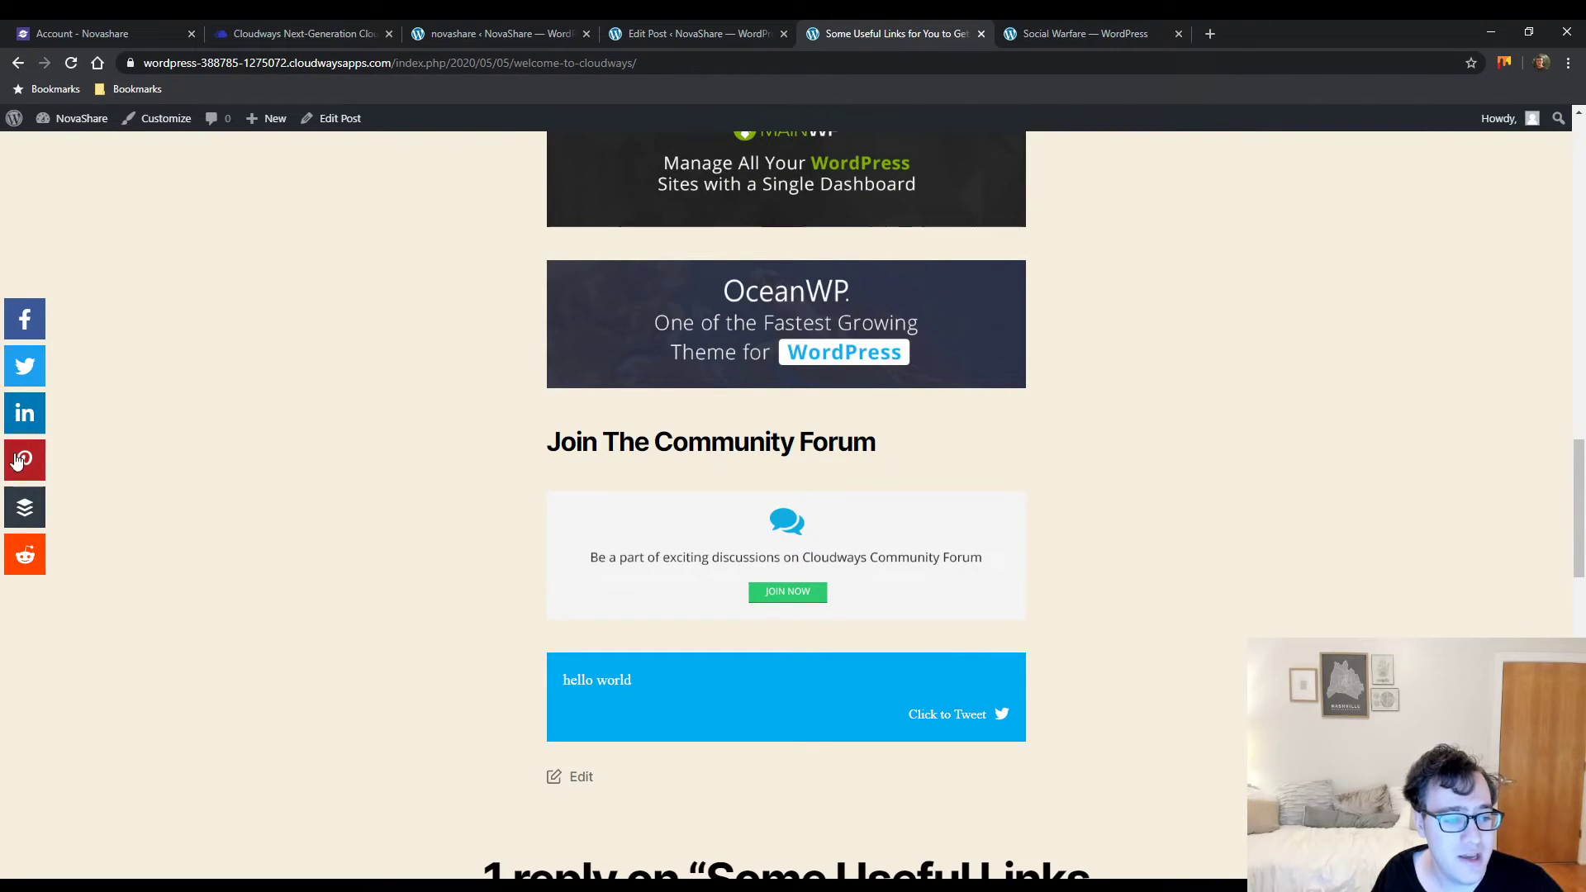
click(1049, 33)
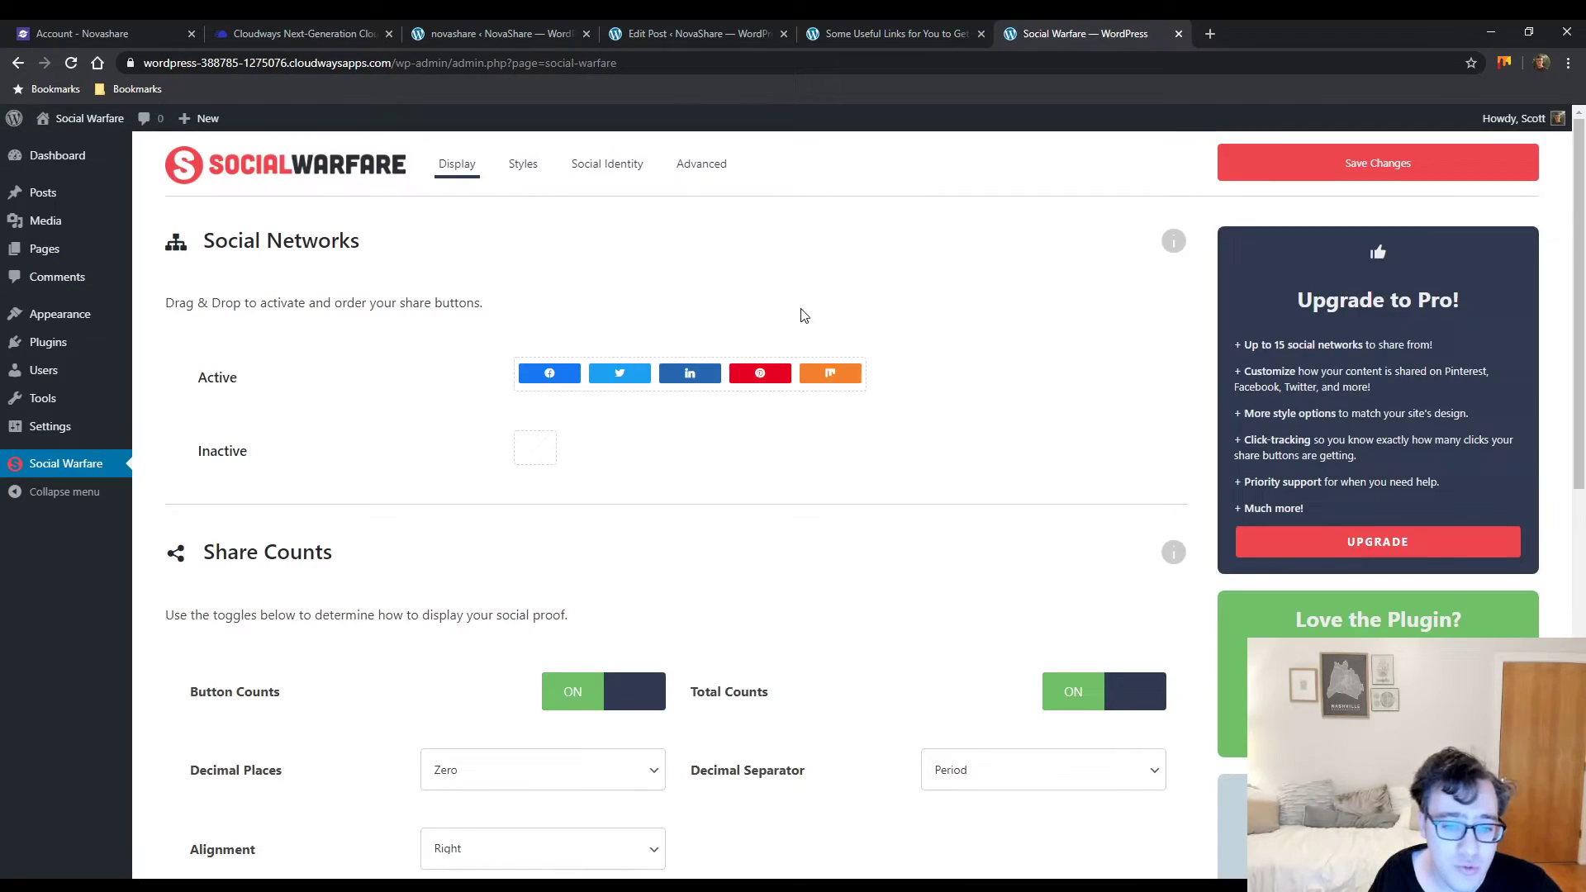
Turn on Social Warfare's floating share buttons, floating on the left side
click(537, 176)
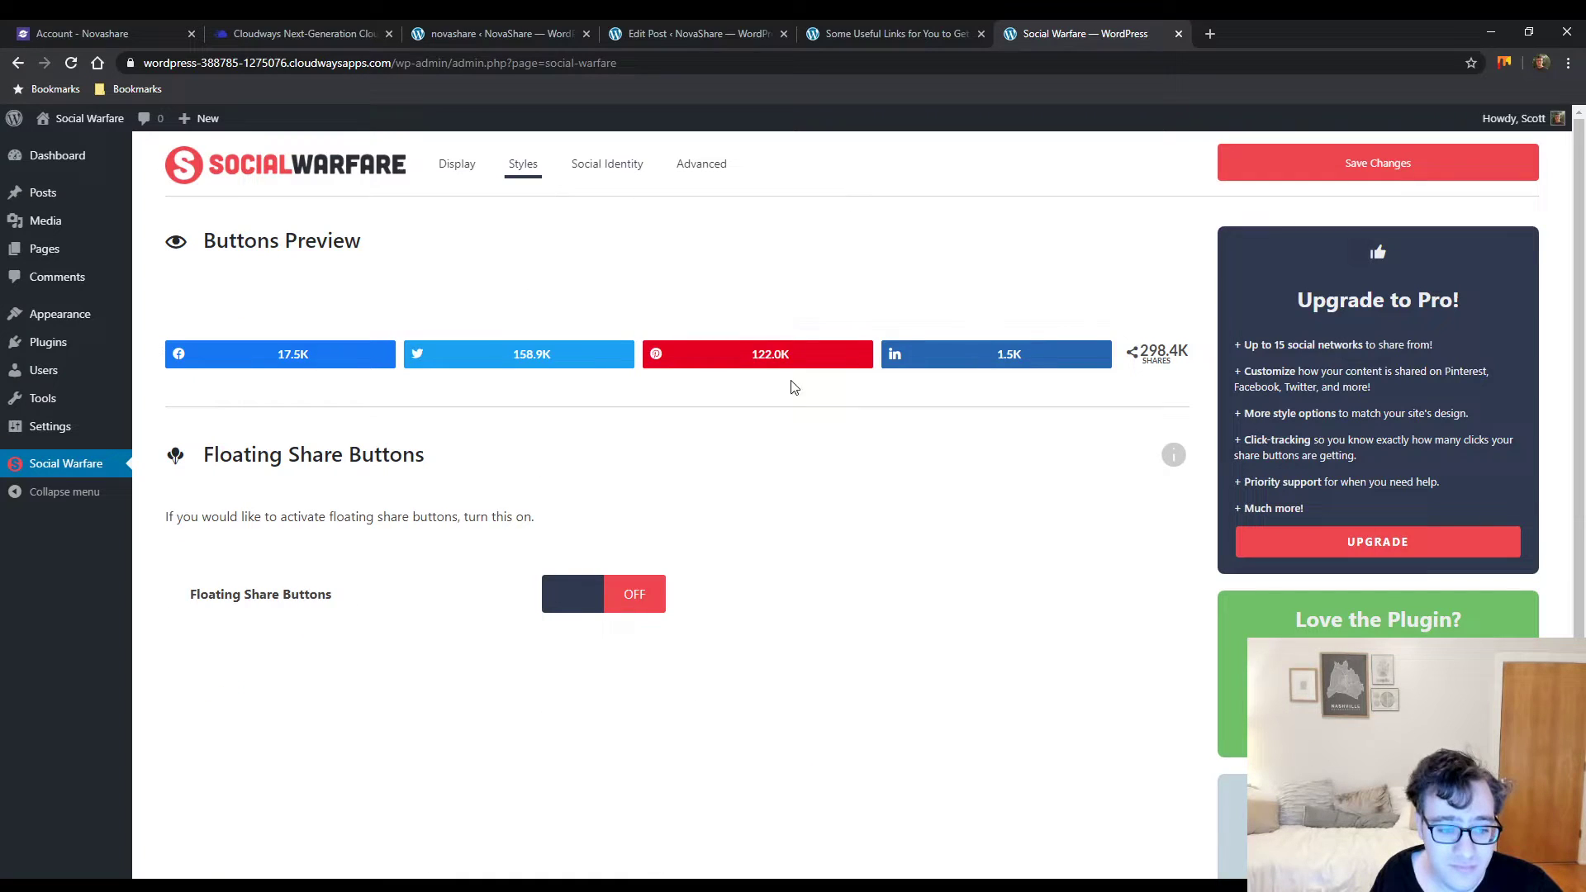
click(664, 593)
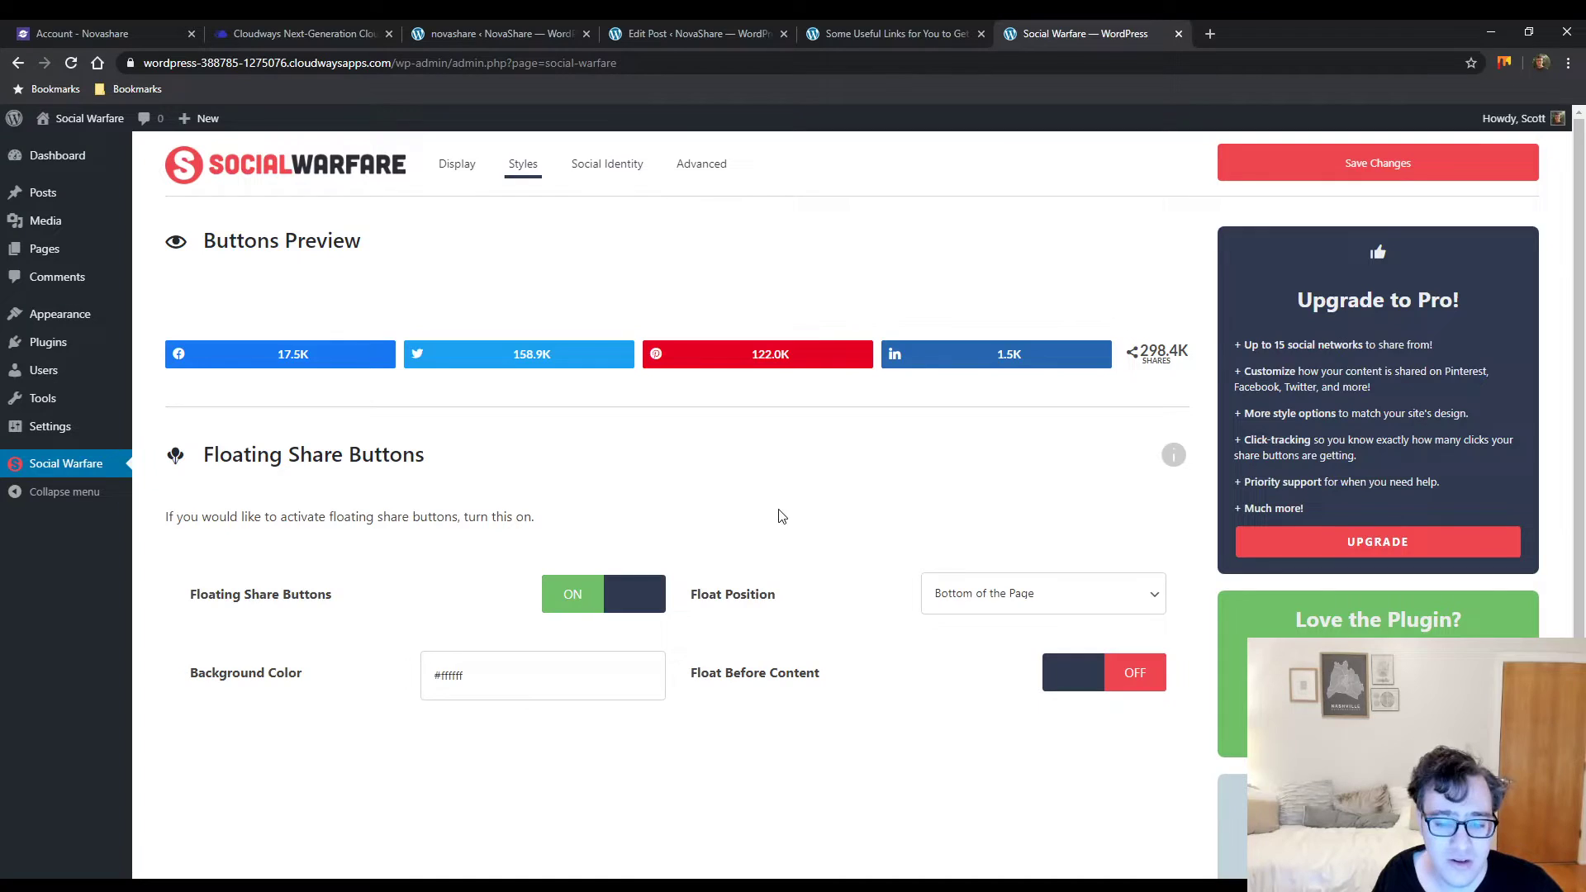
click(611, 604)
click(622, 597)
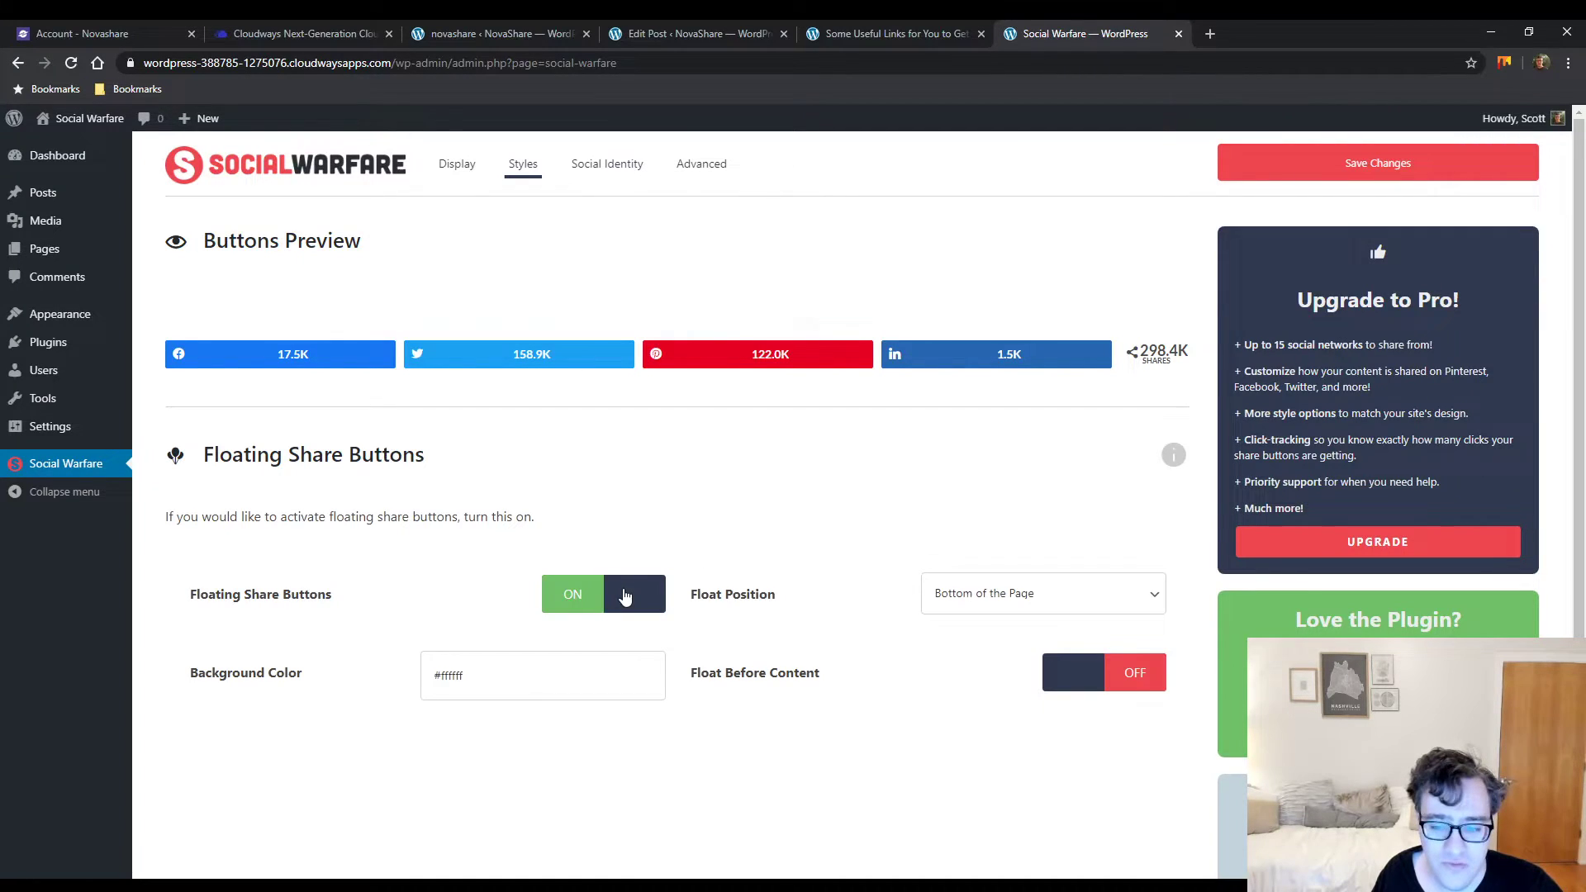
click(1009, 595)
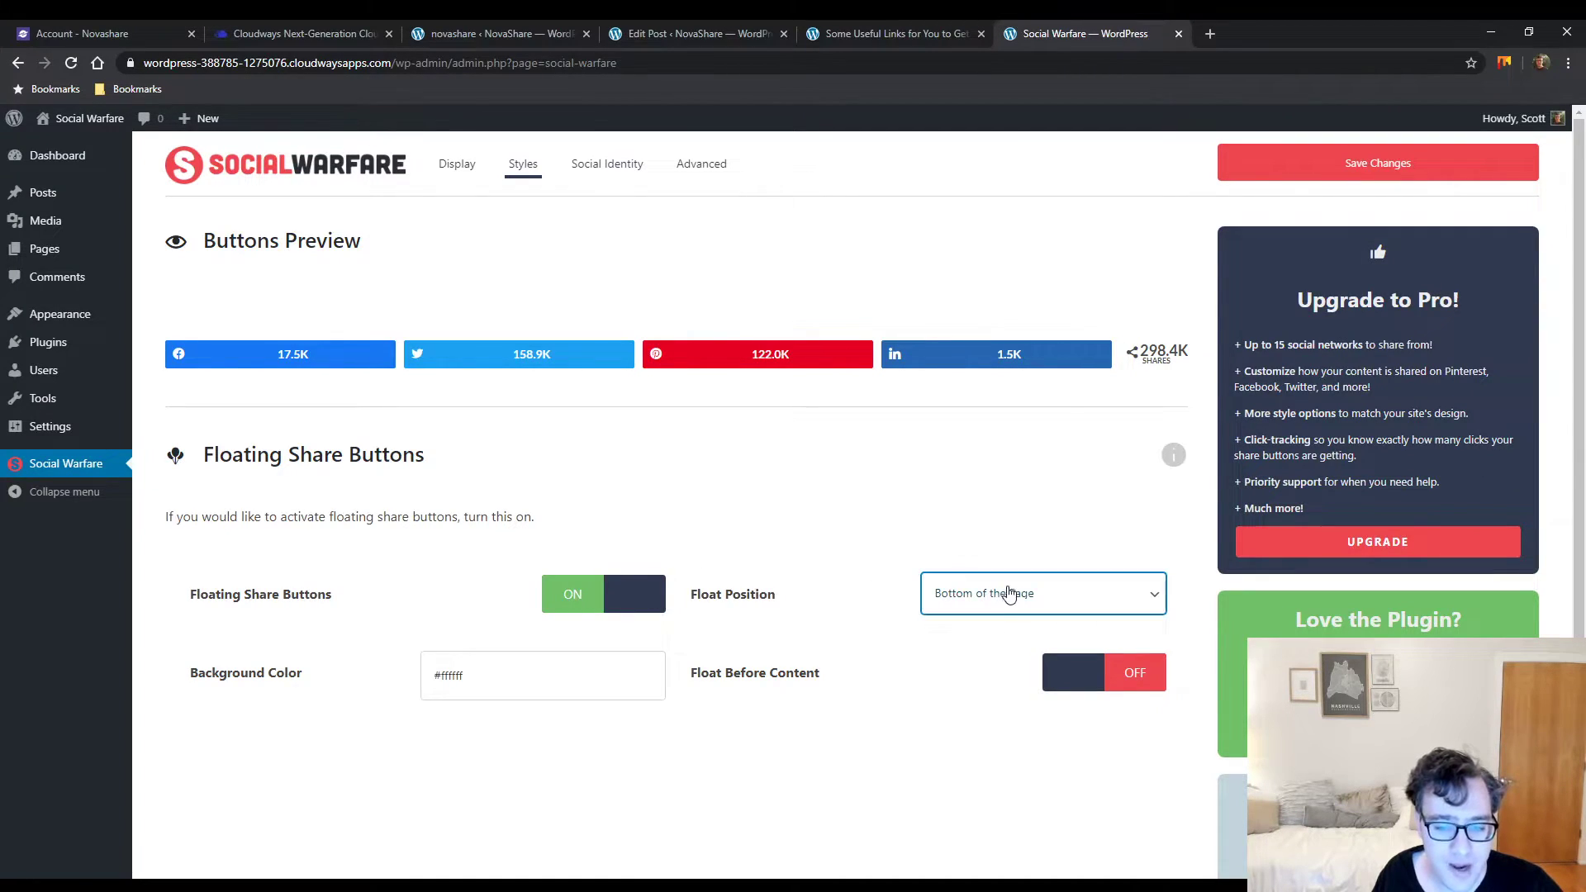
click(998, 661)
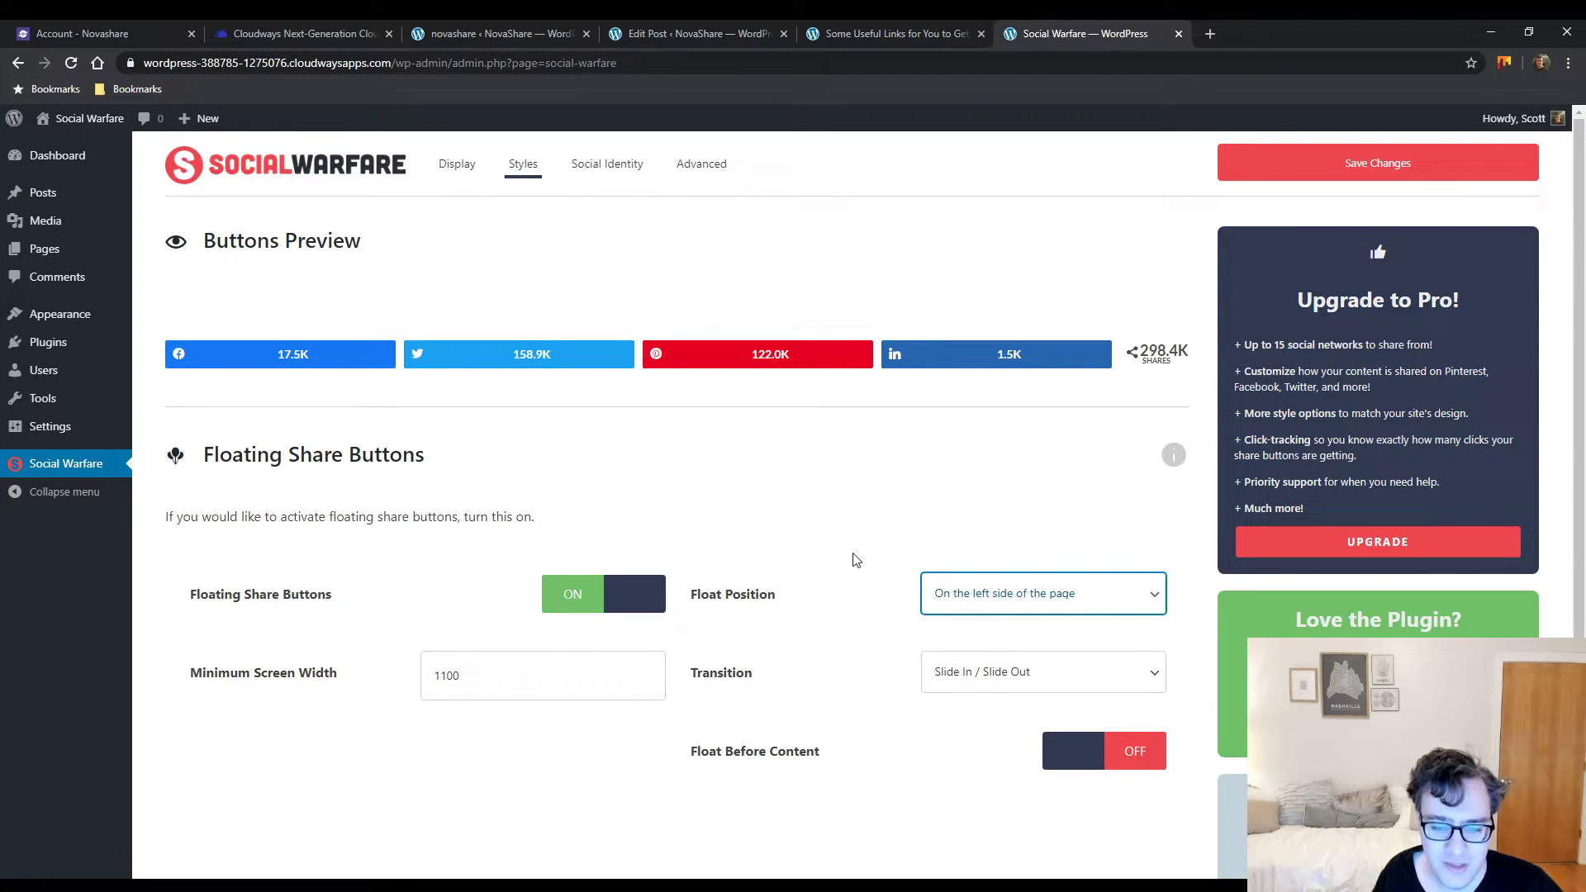
scroll(785, 620, down, 3)
scroll(832, 309, up, 3)
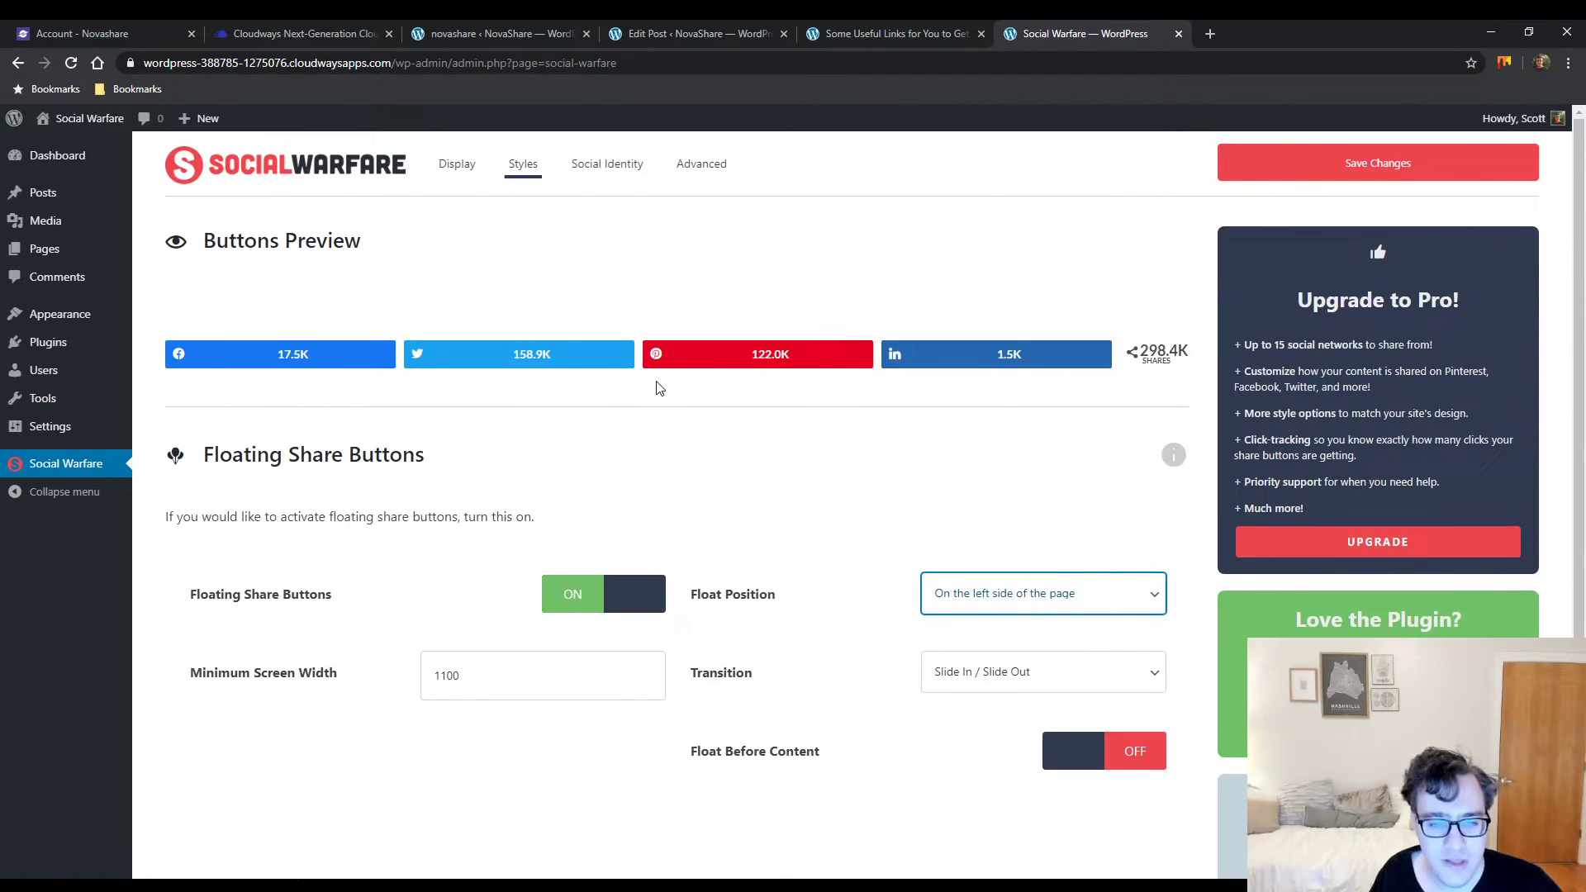
Check the social identity and Advanced settings, then save the Social Warfare settings
click(603, 191)
click(592, 361)
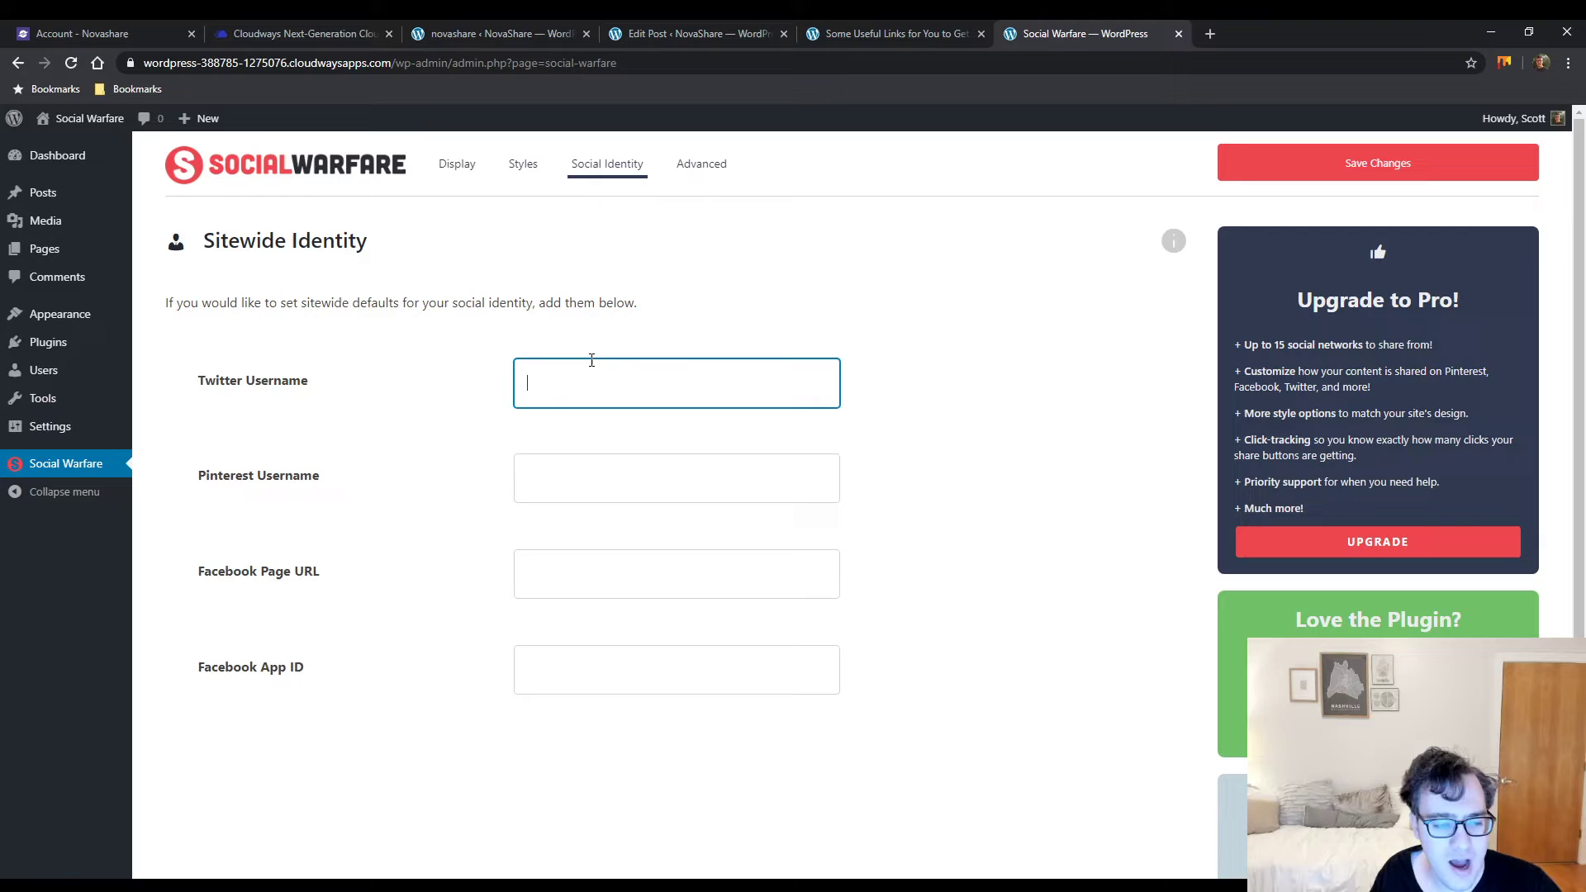
click(717, 165)
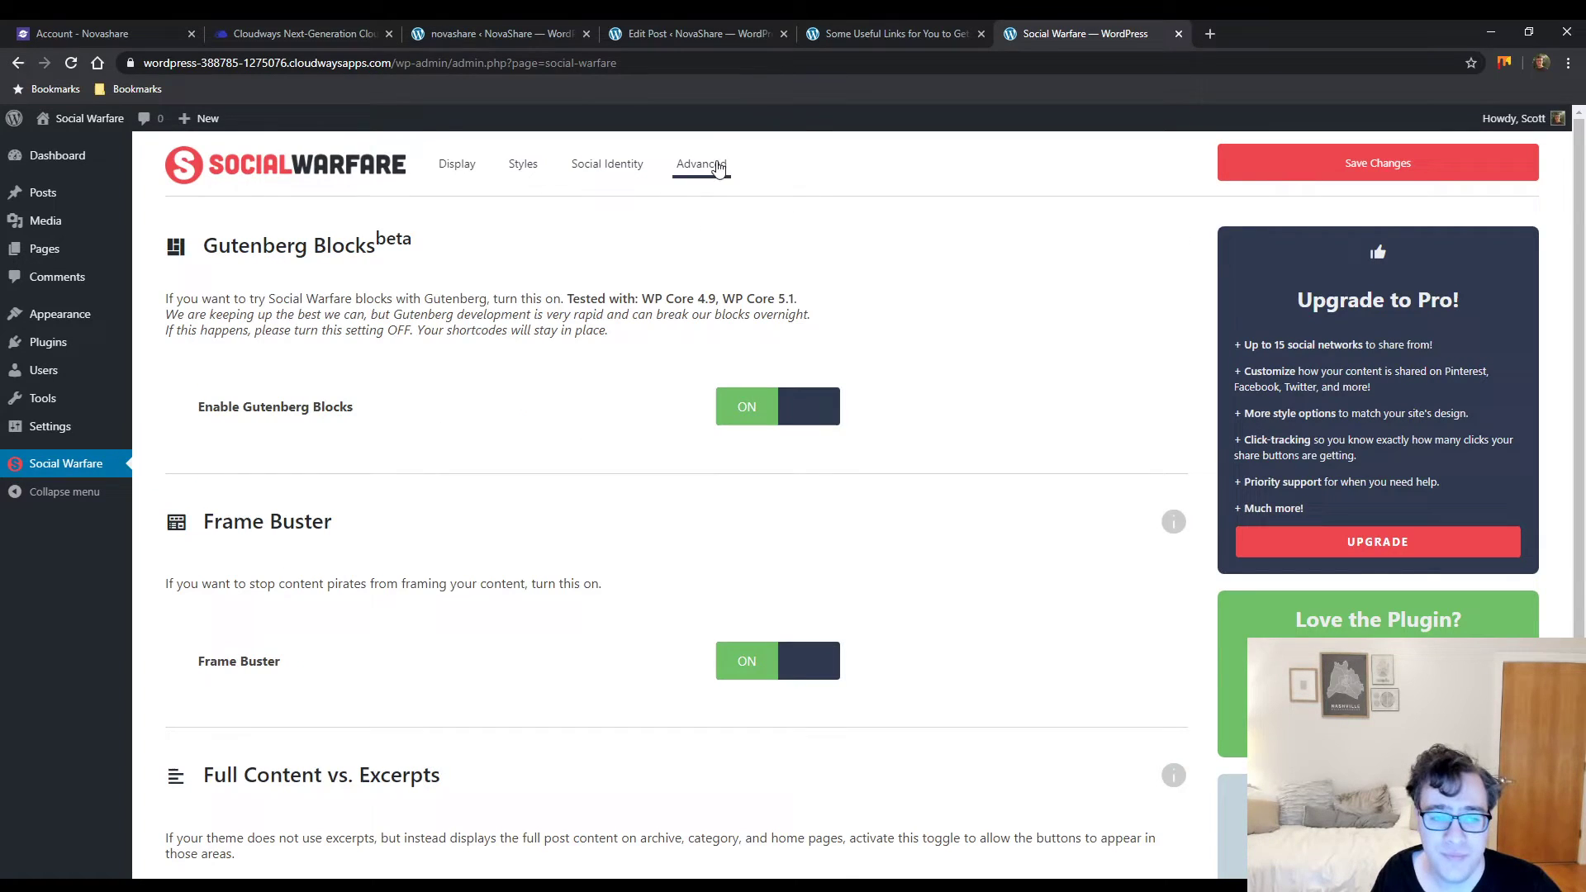
scroll(579, 438, down, 3)
scroll(532, 538, up, 2)
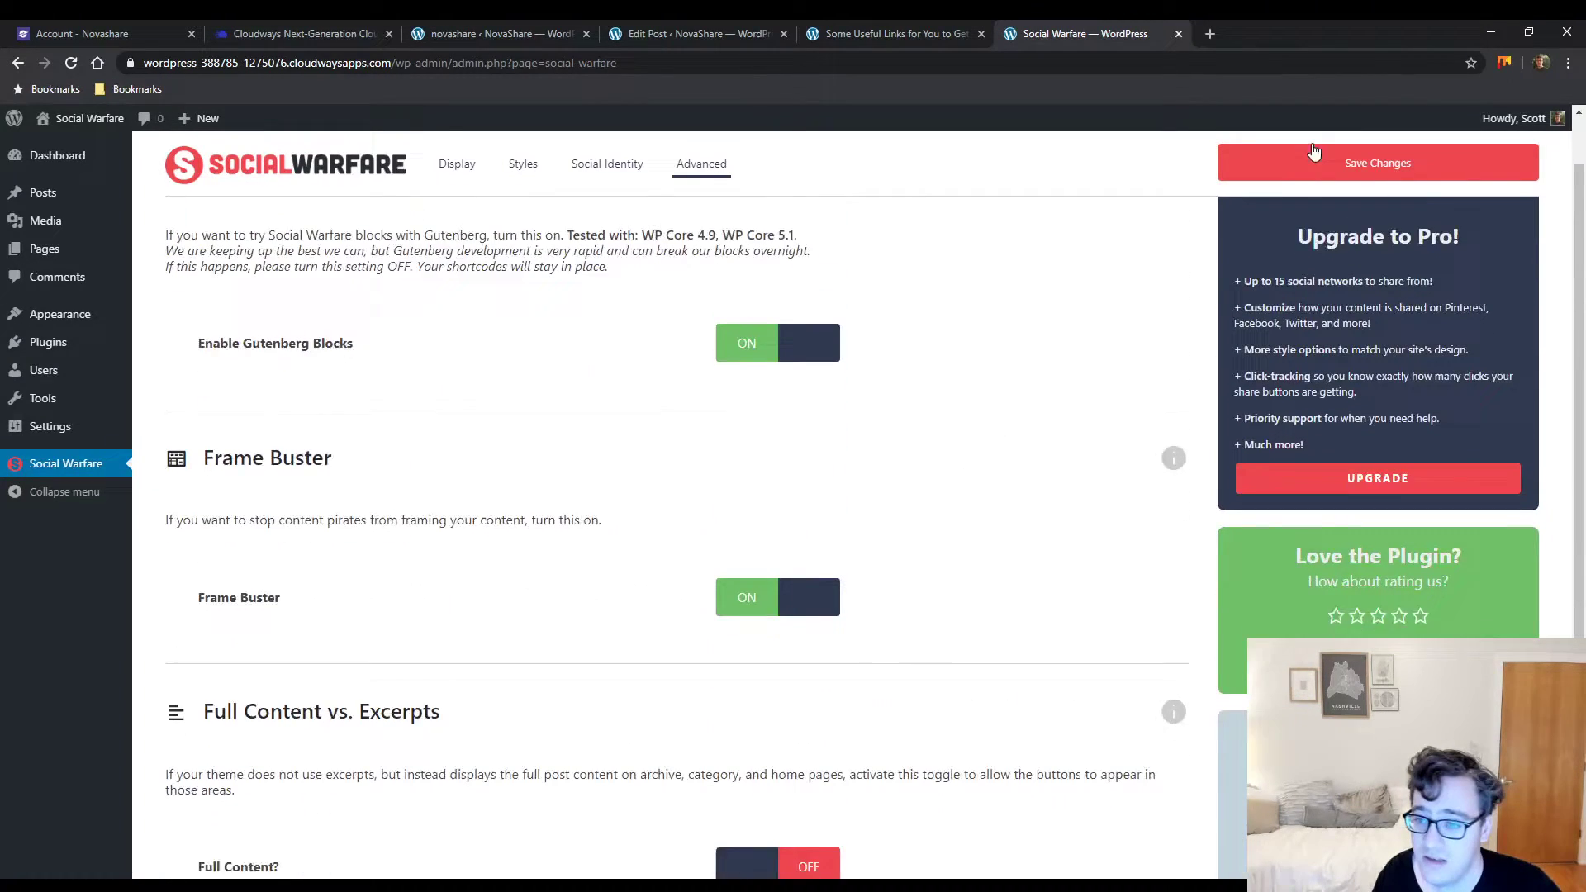
click(1350, 164)
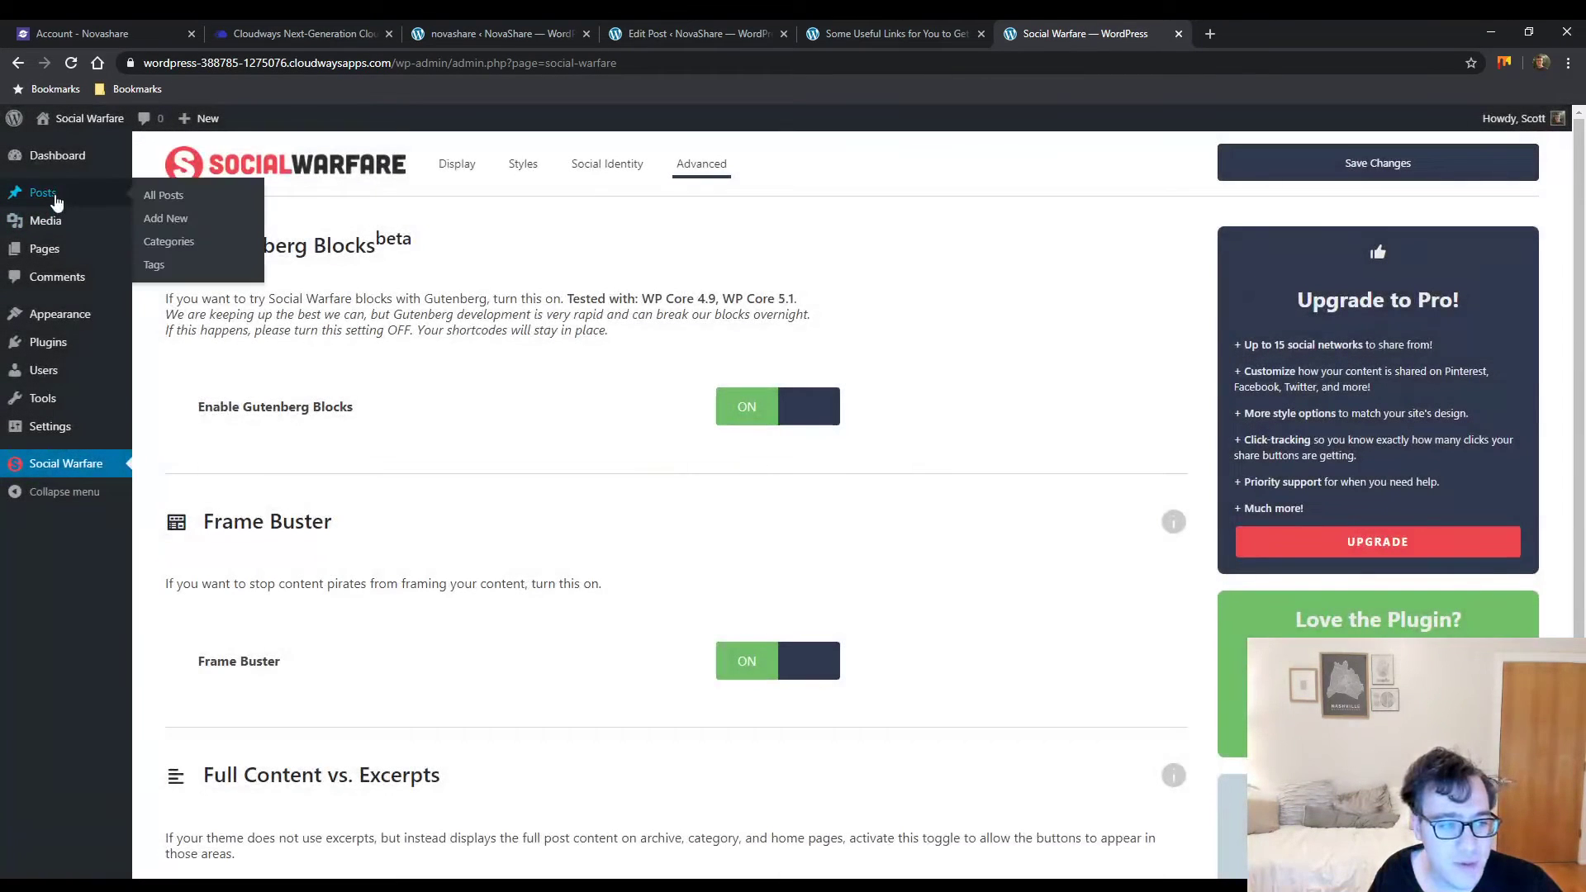
Open the Social Warfare test post in the block editor and dismiss the welcome guide
click(44, 198)
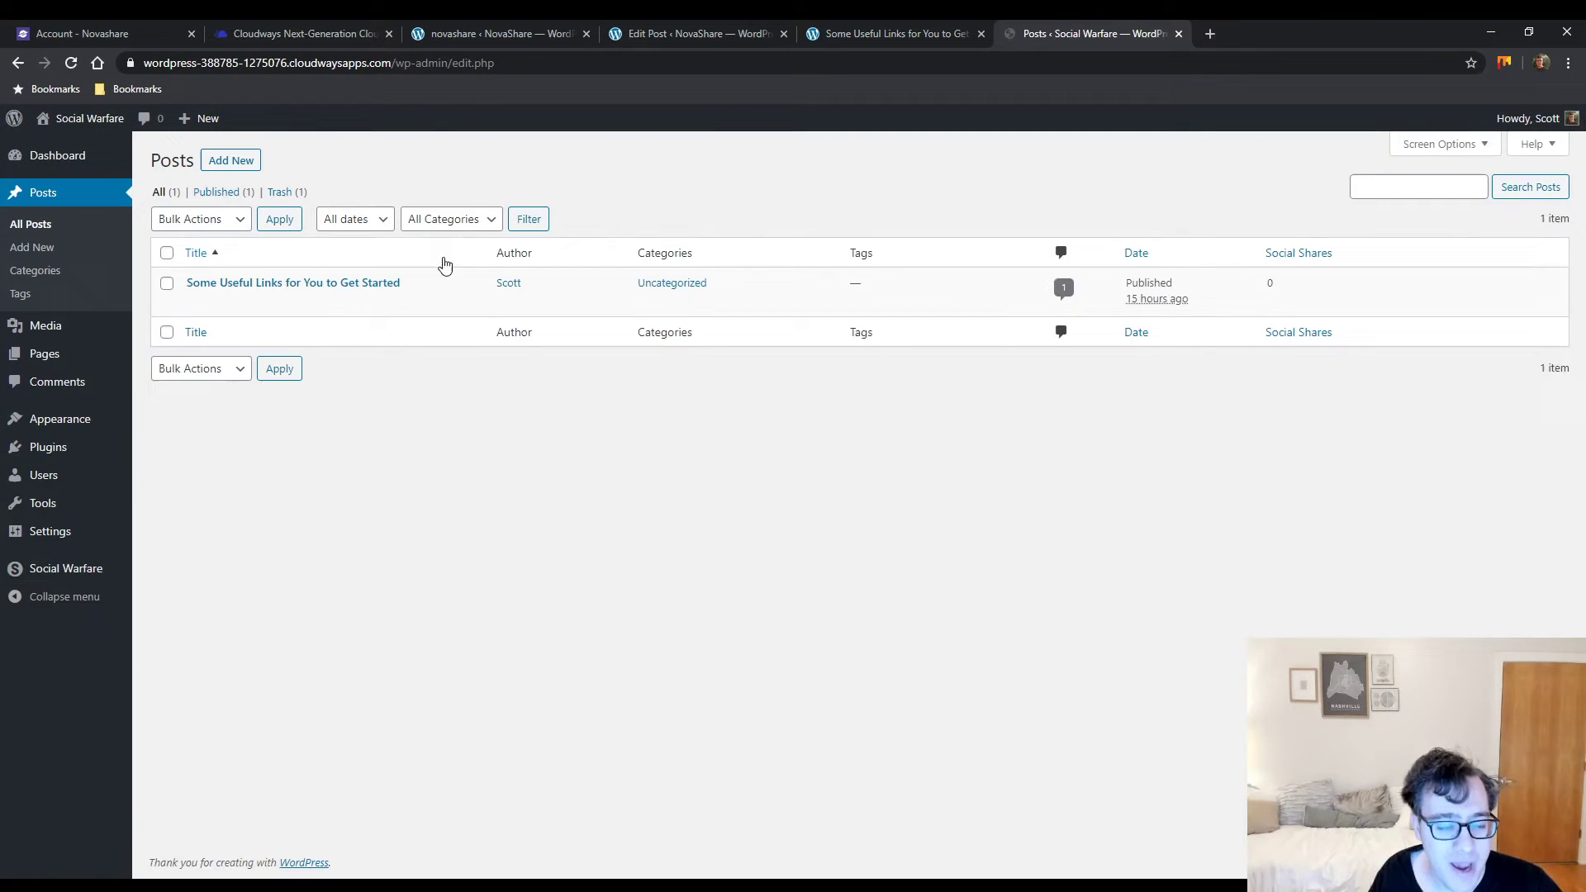
click(195, 302)
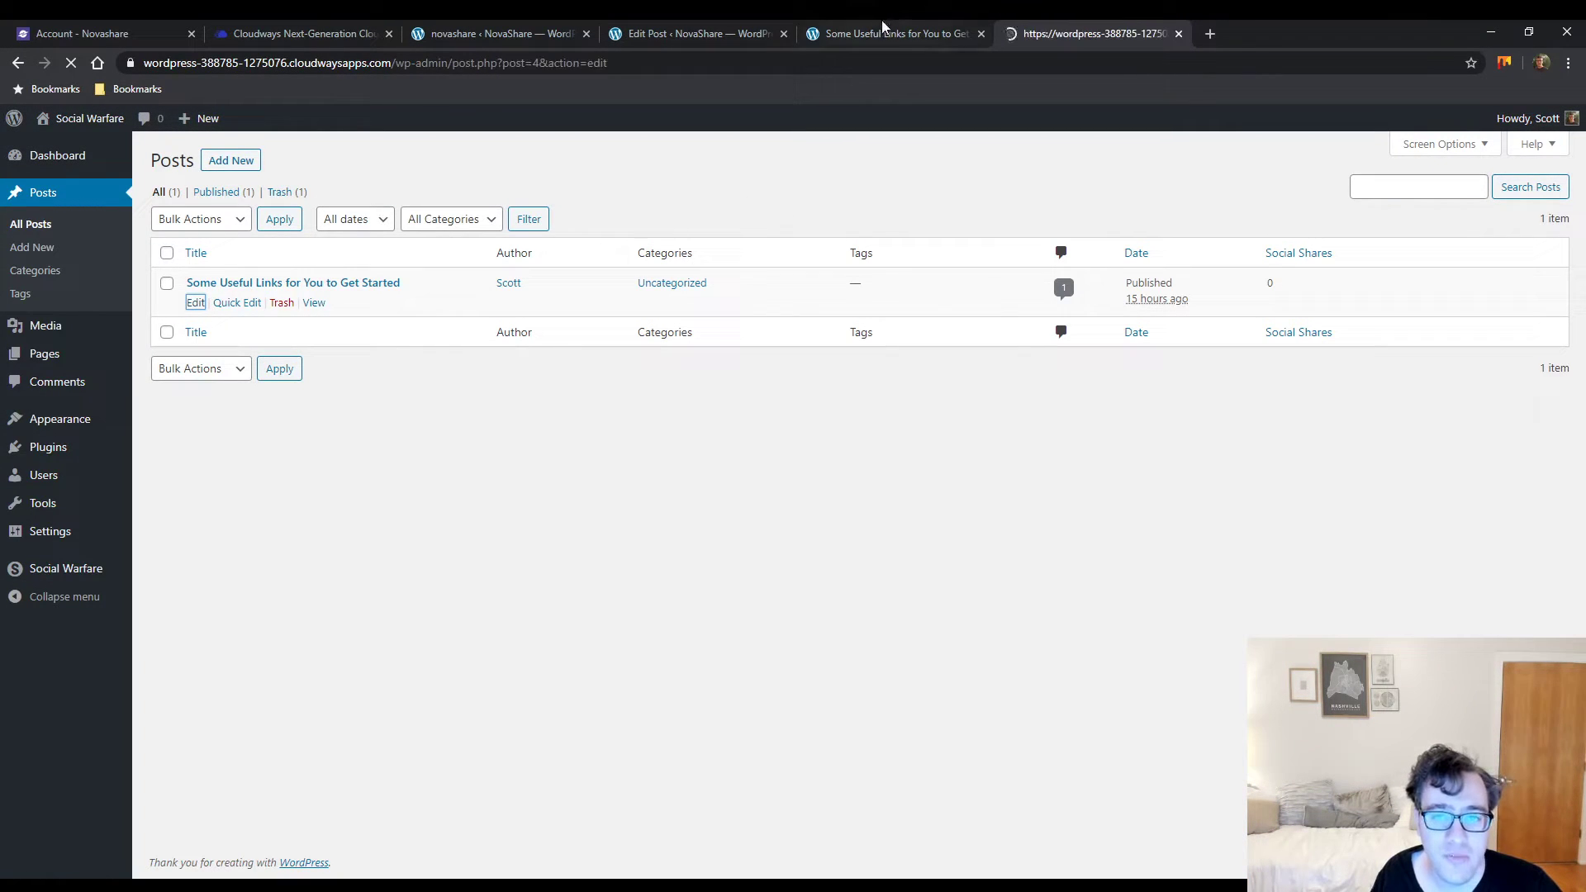
click(706, 41)
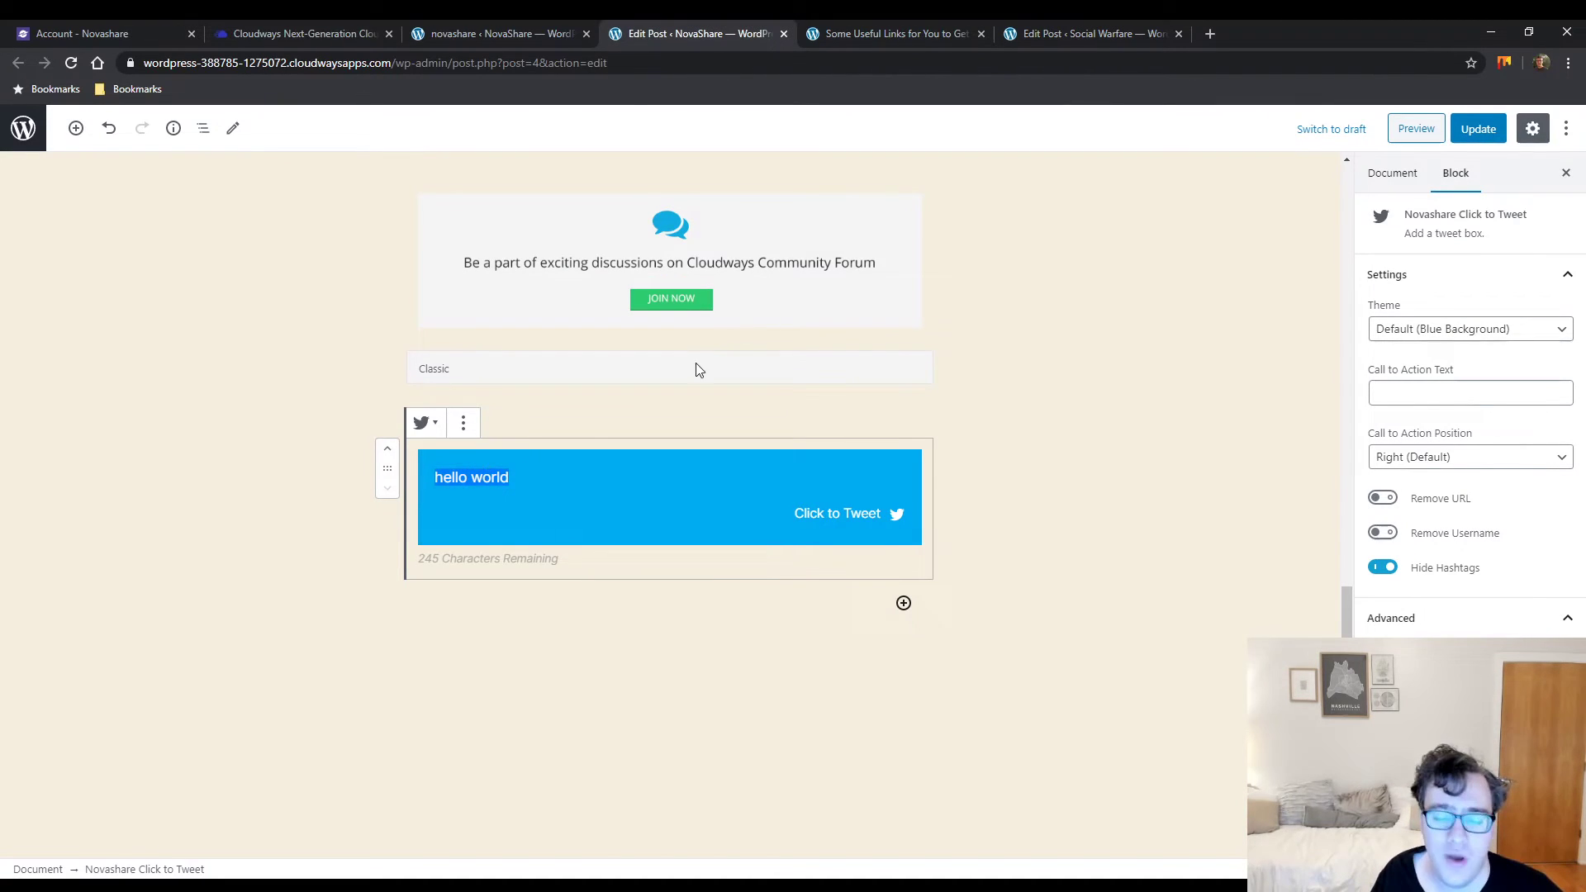
click(1091, 37)
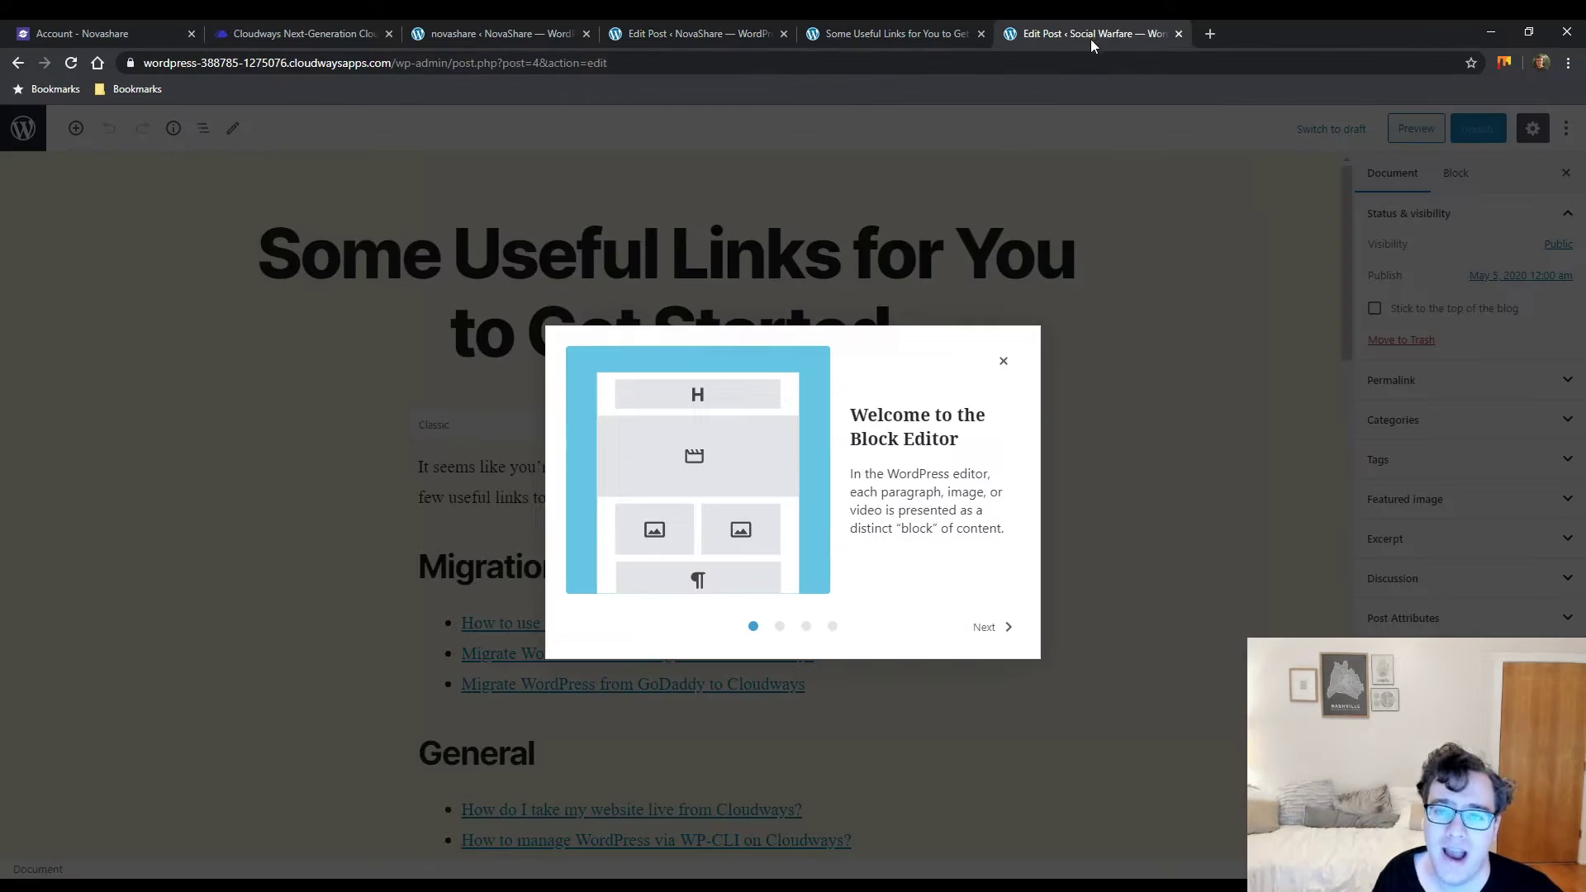
click(1005, 361)
scroll(1105, 414, down, 10)
scroll(981, 506, down, 10)
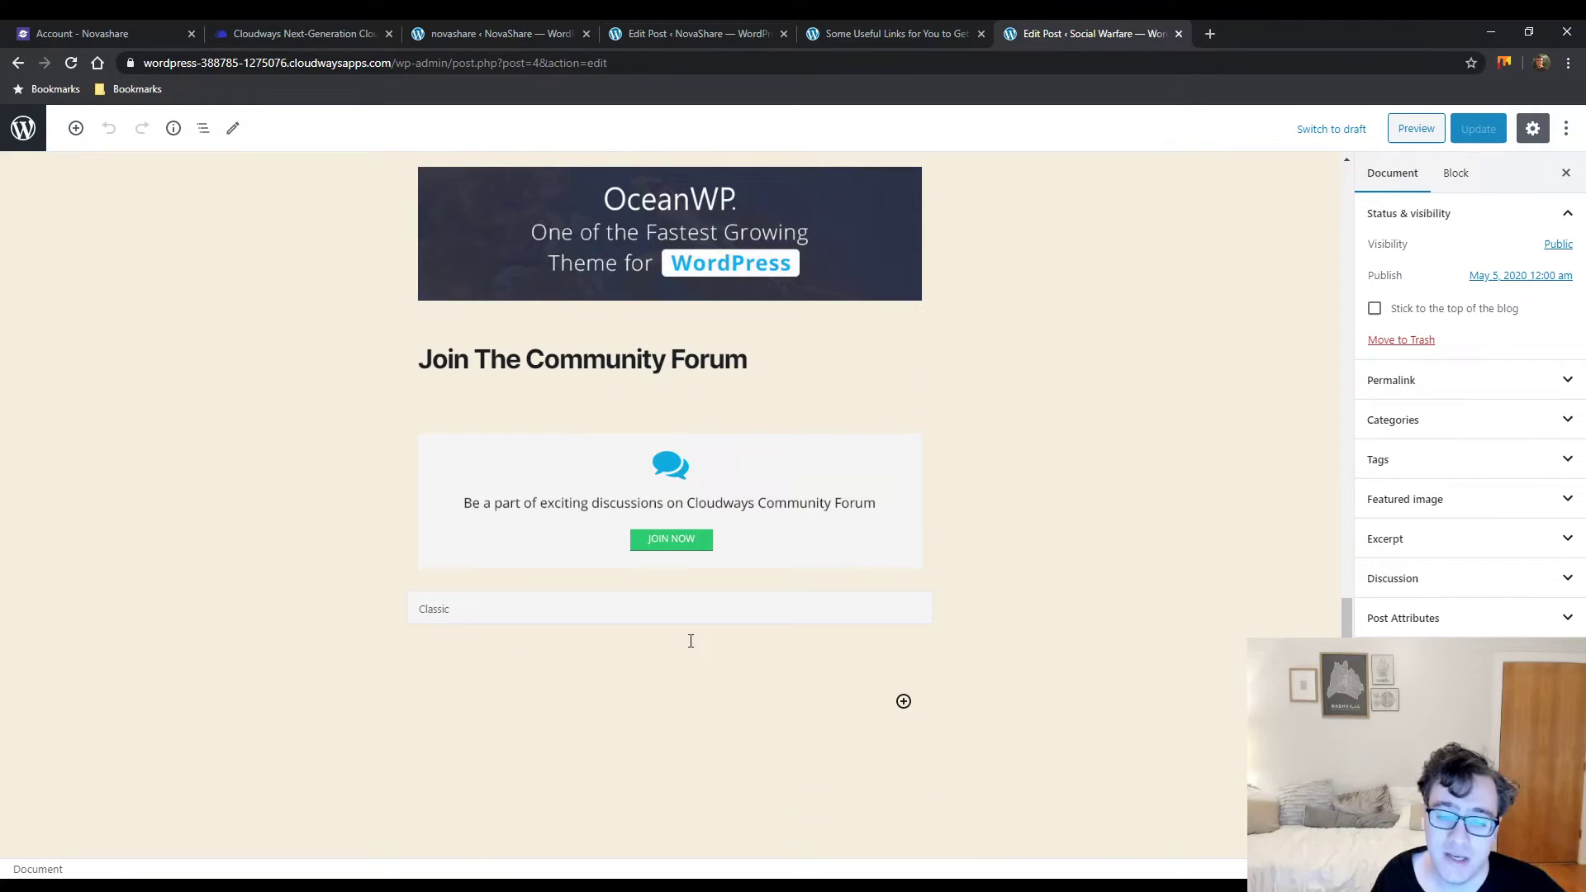
Insert a Social Warfare Click To Tweet block with 'hello world' as both tweet and quote
click(903, 701)
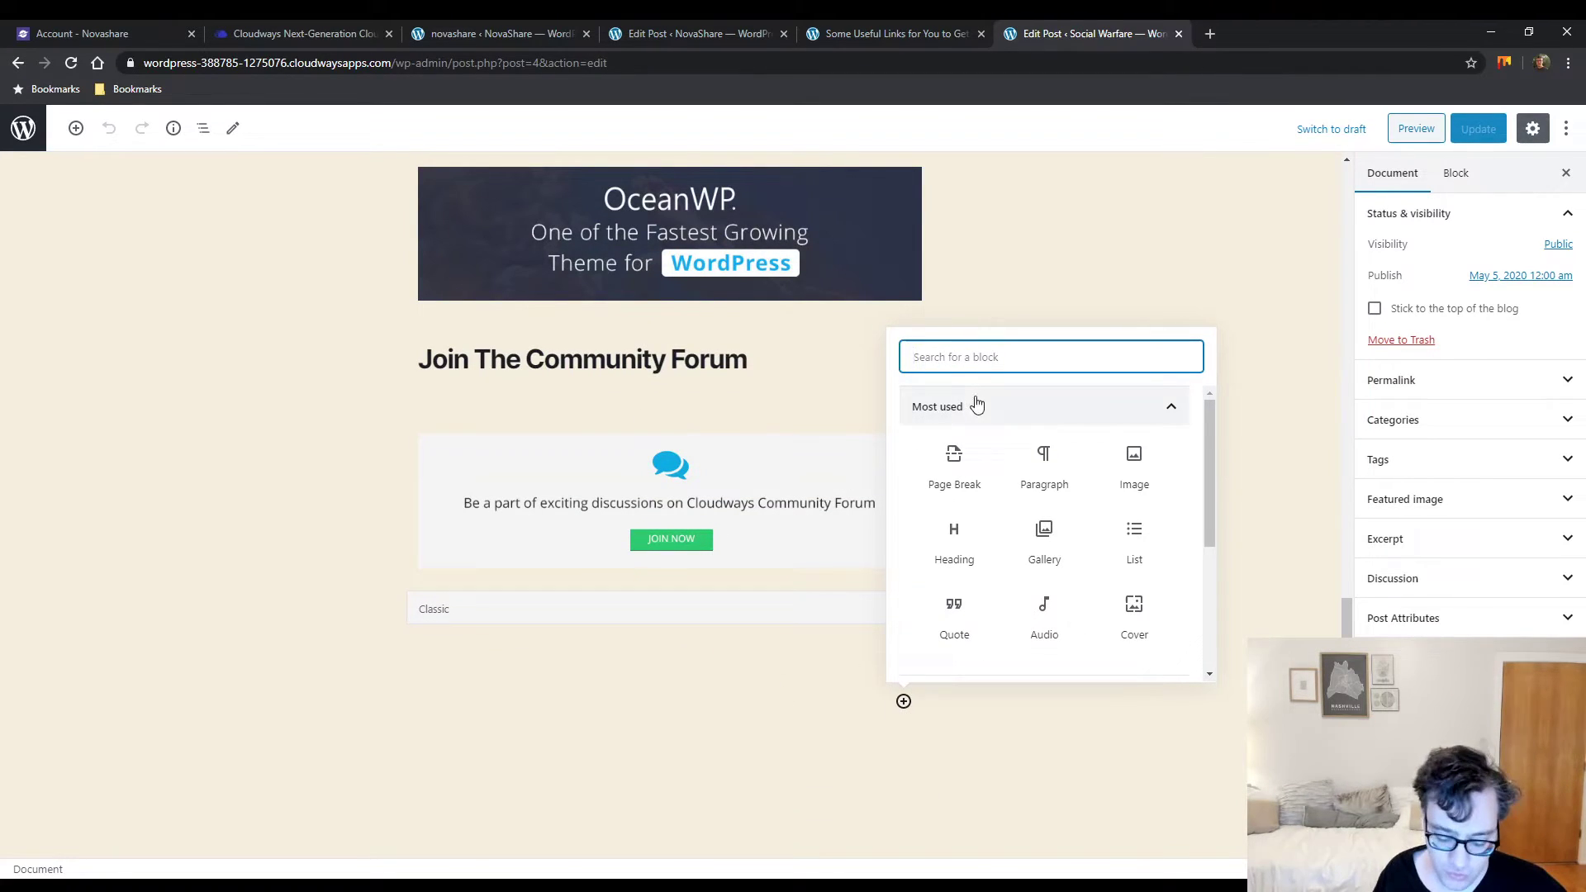
text(twit)
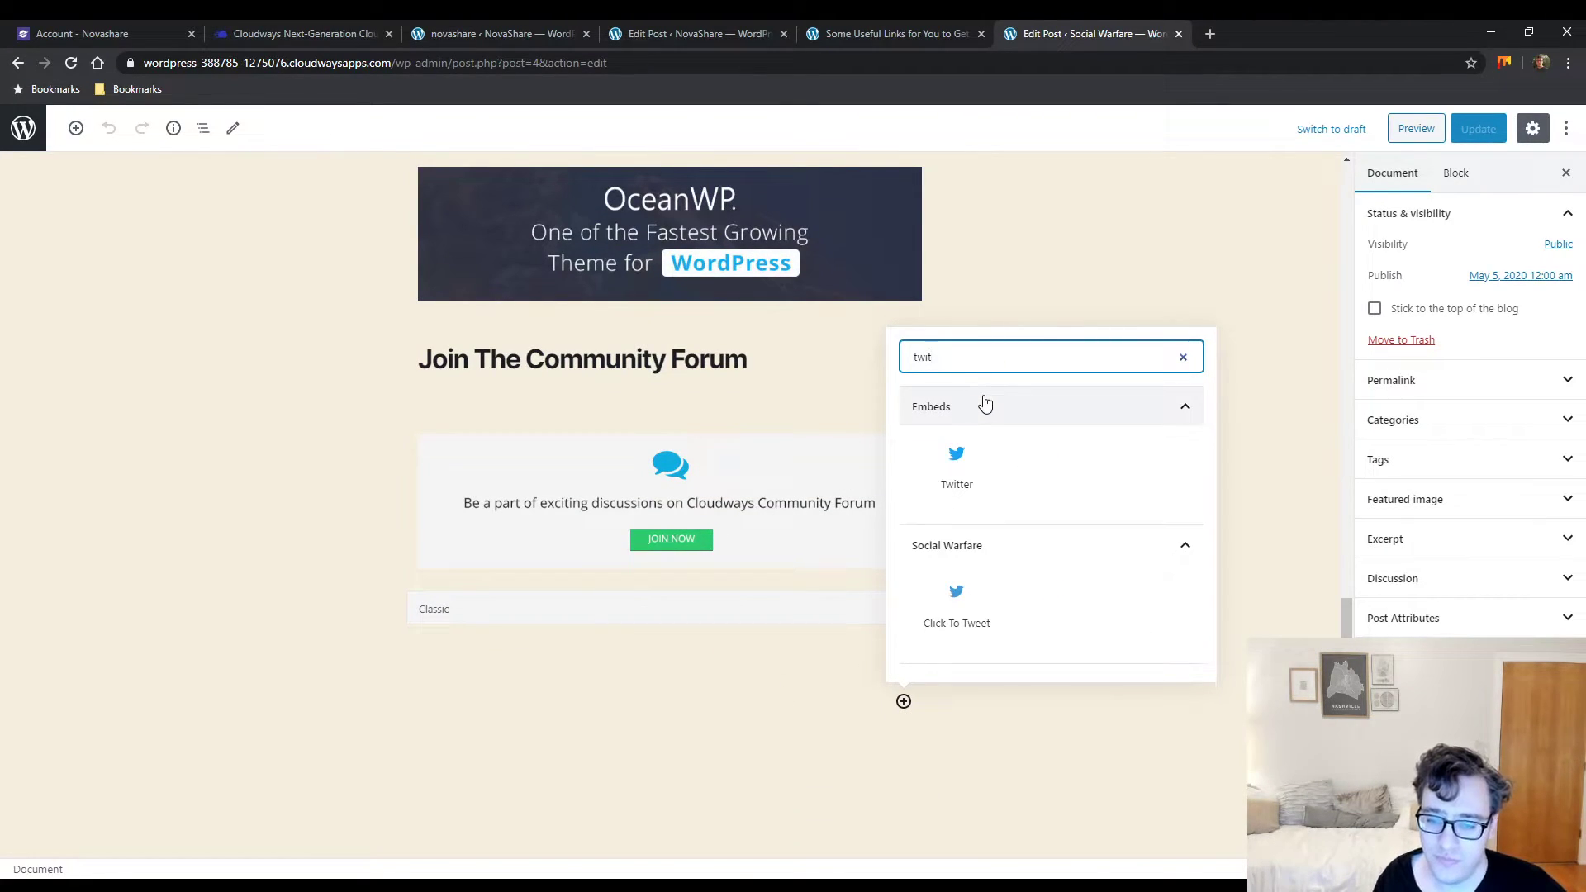
click(957, 603)
scroll(744, 537, down, 2)
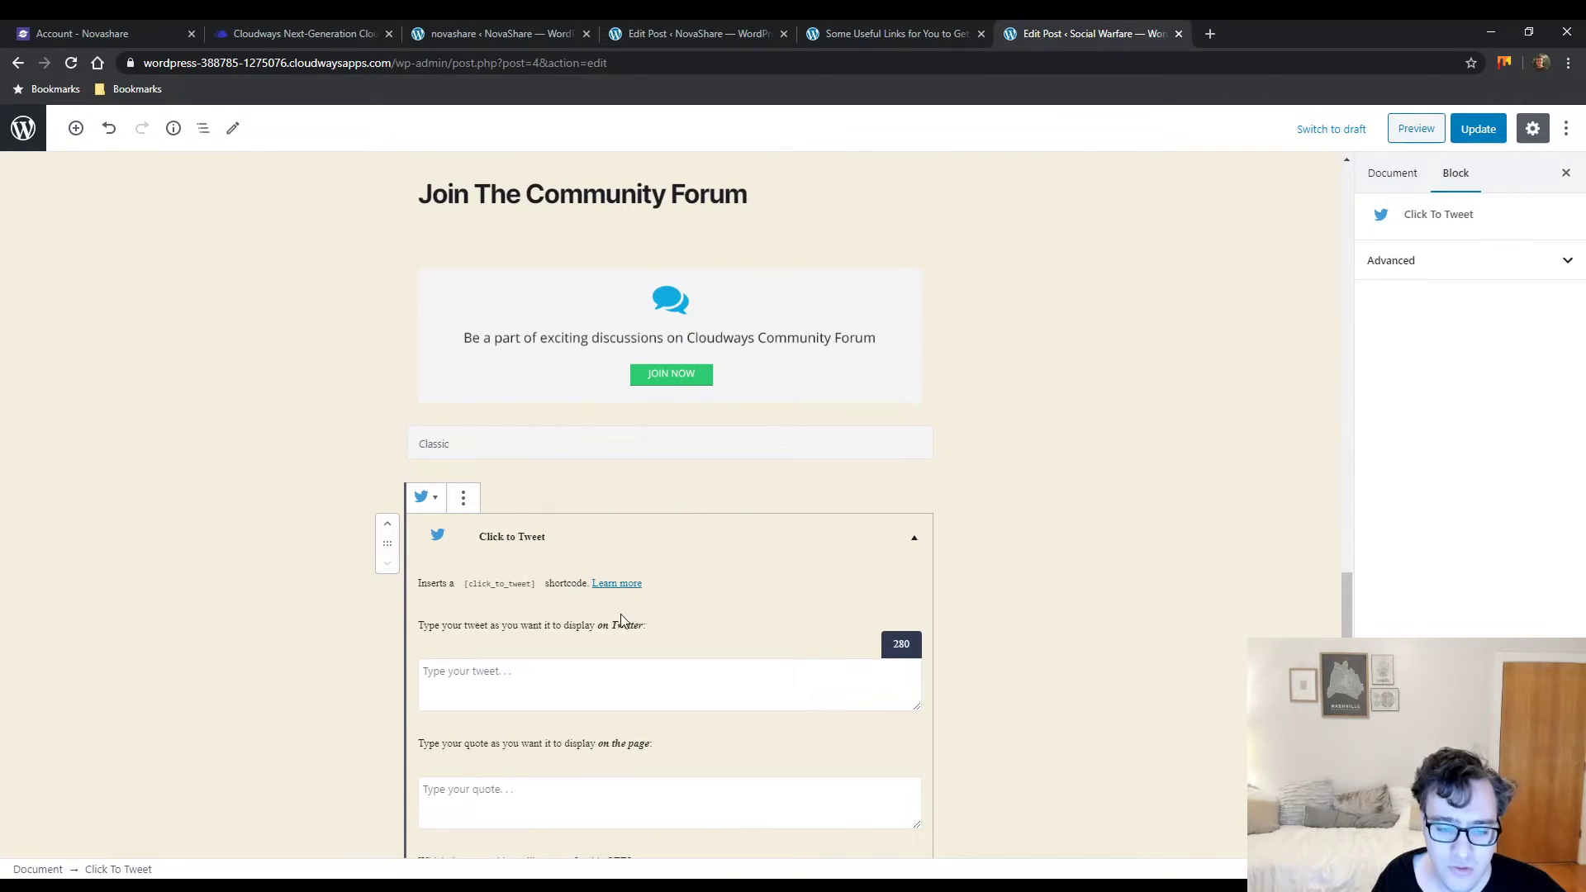
scroll(621, 620, down, 2)
click(548, 520)
text(hello world)
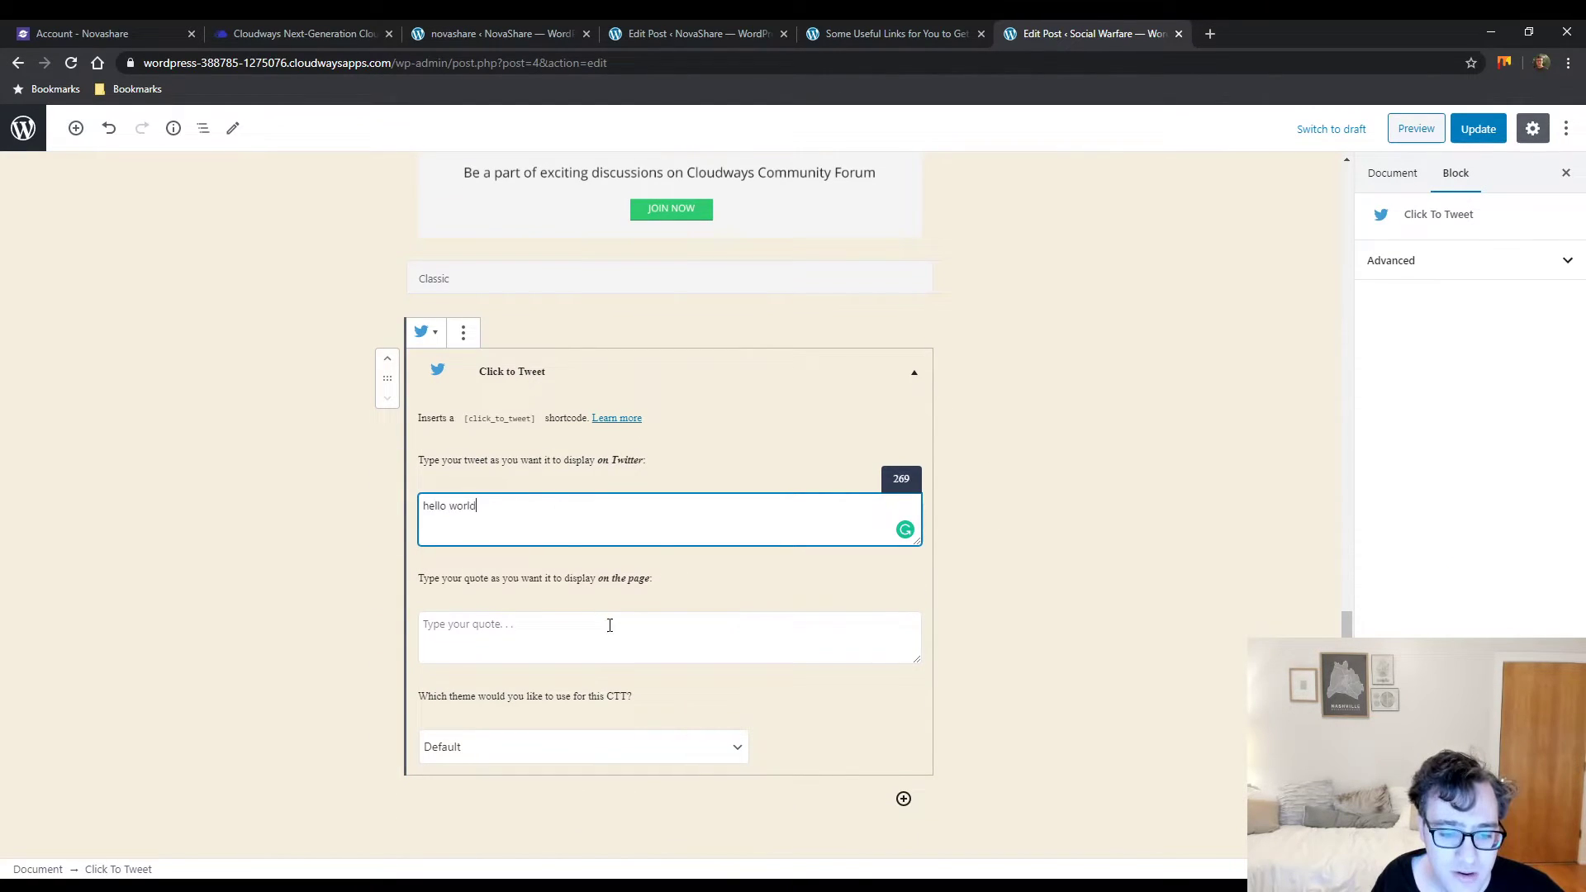
click(566, 627)
text(hello world)
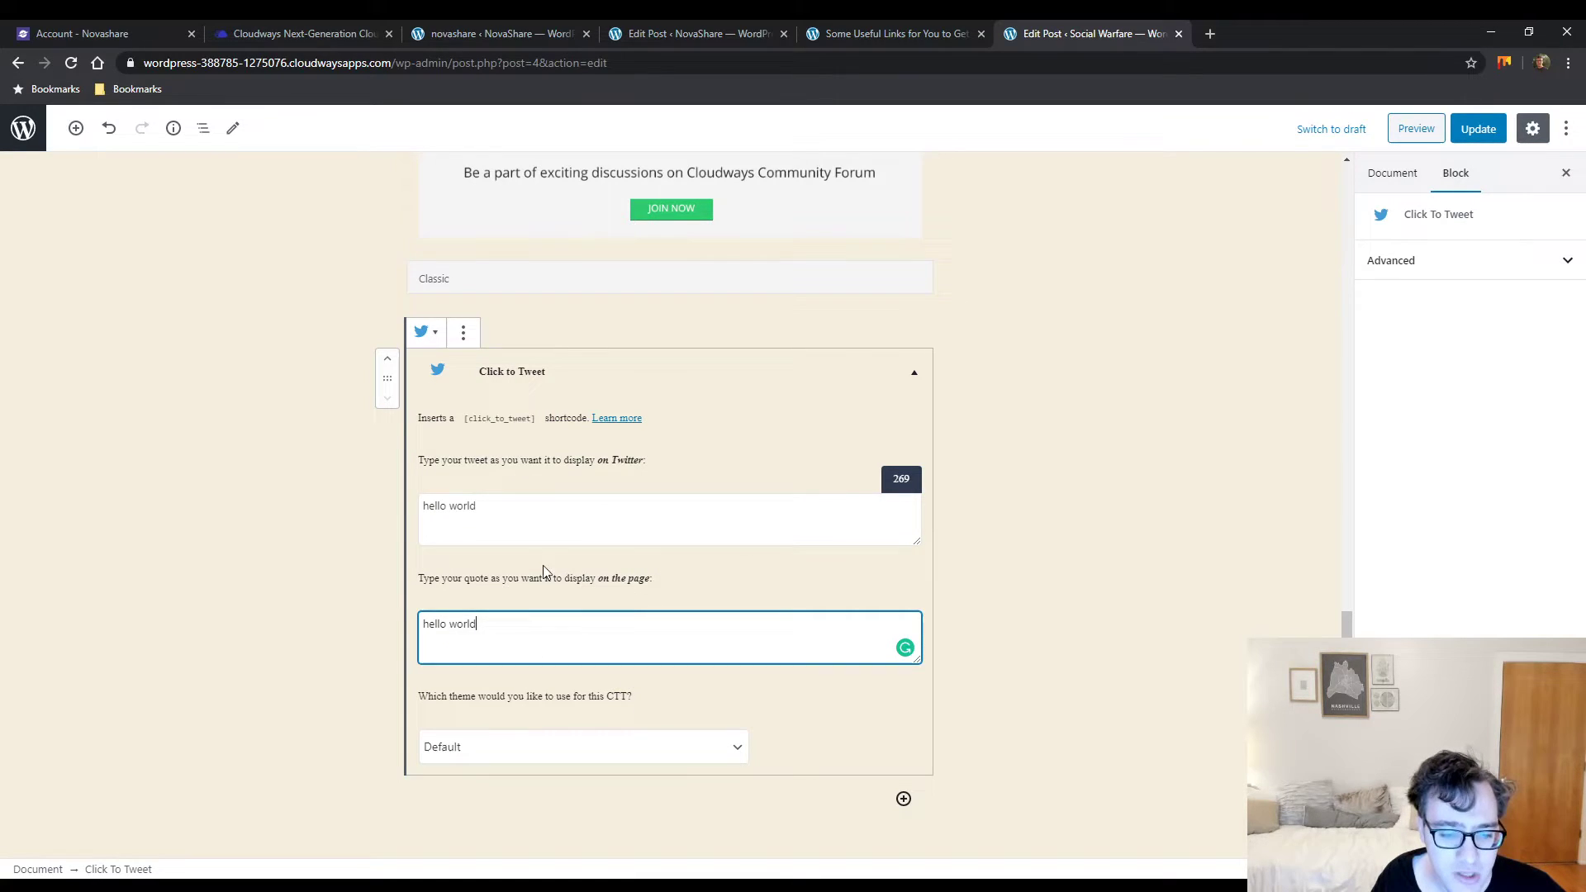
Check the tweet box theme option and update the post
click(612, 740)
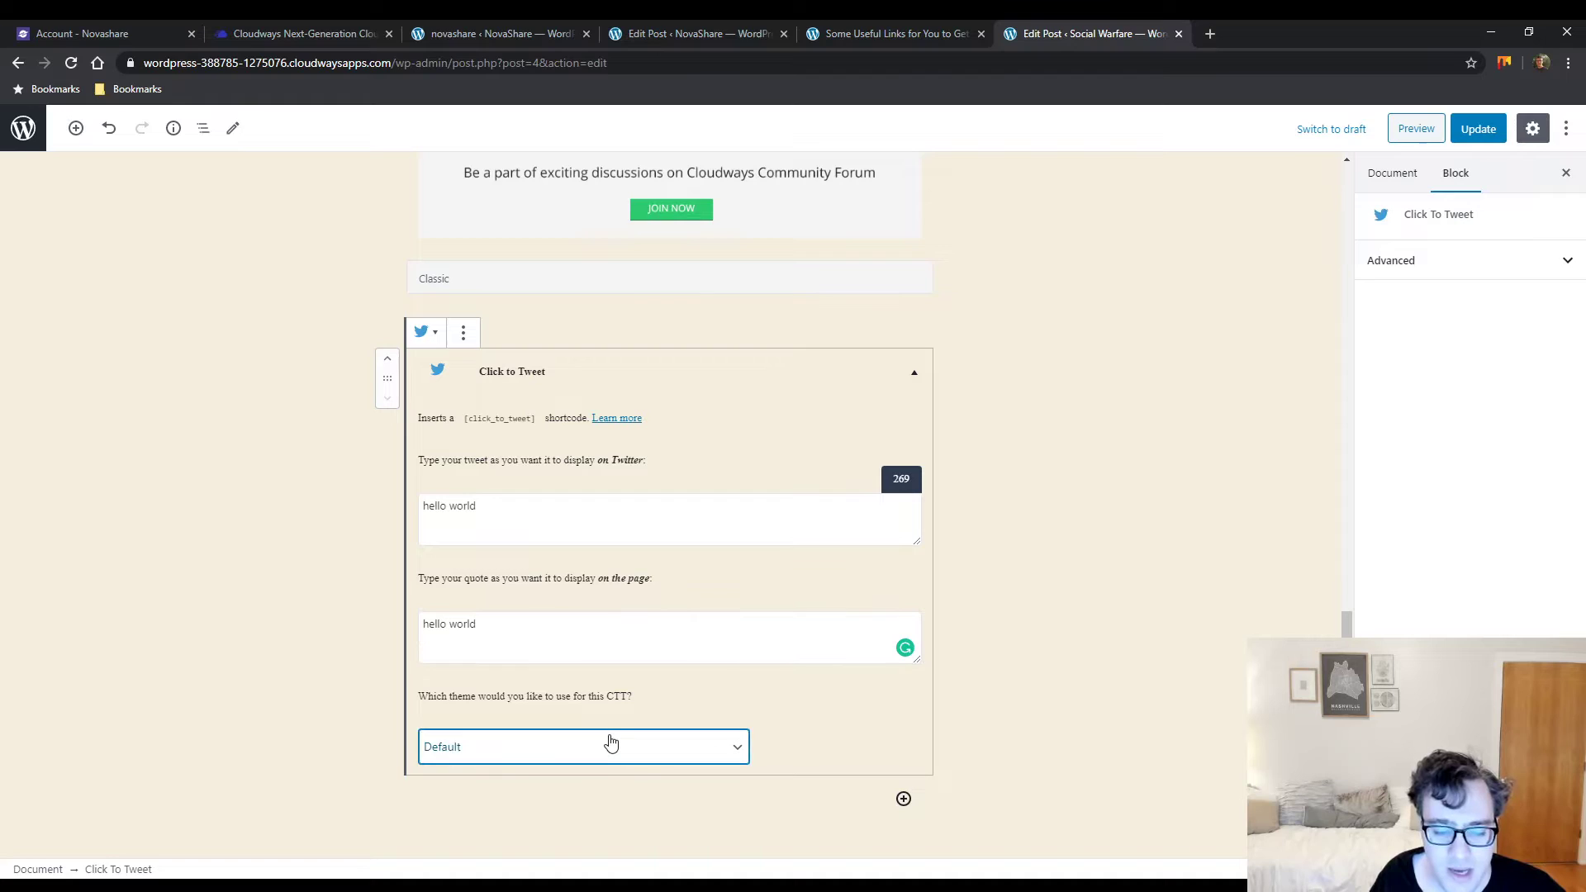
click(1136, 426)
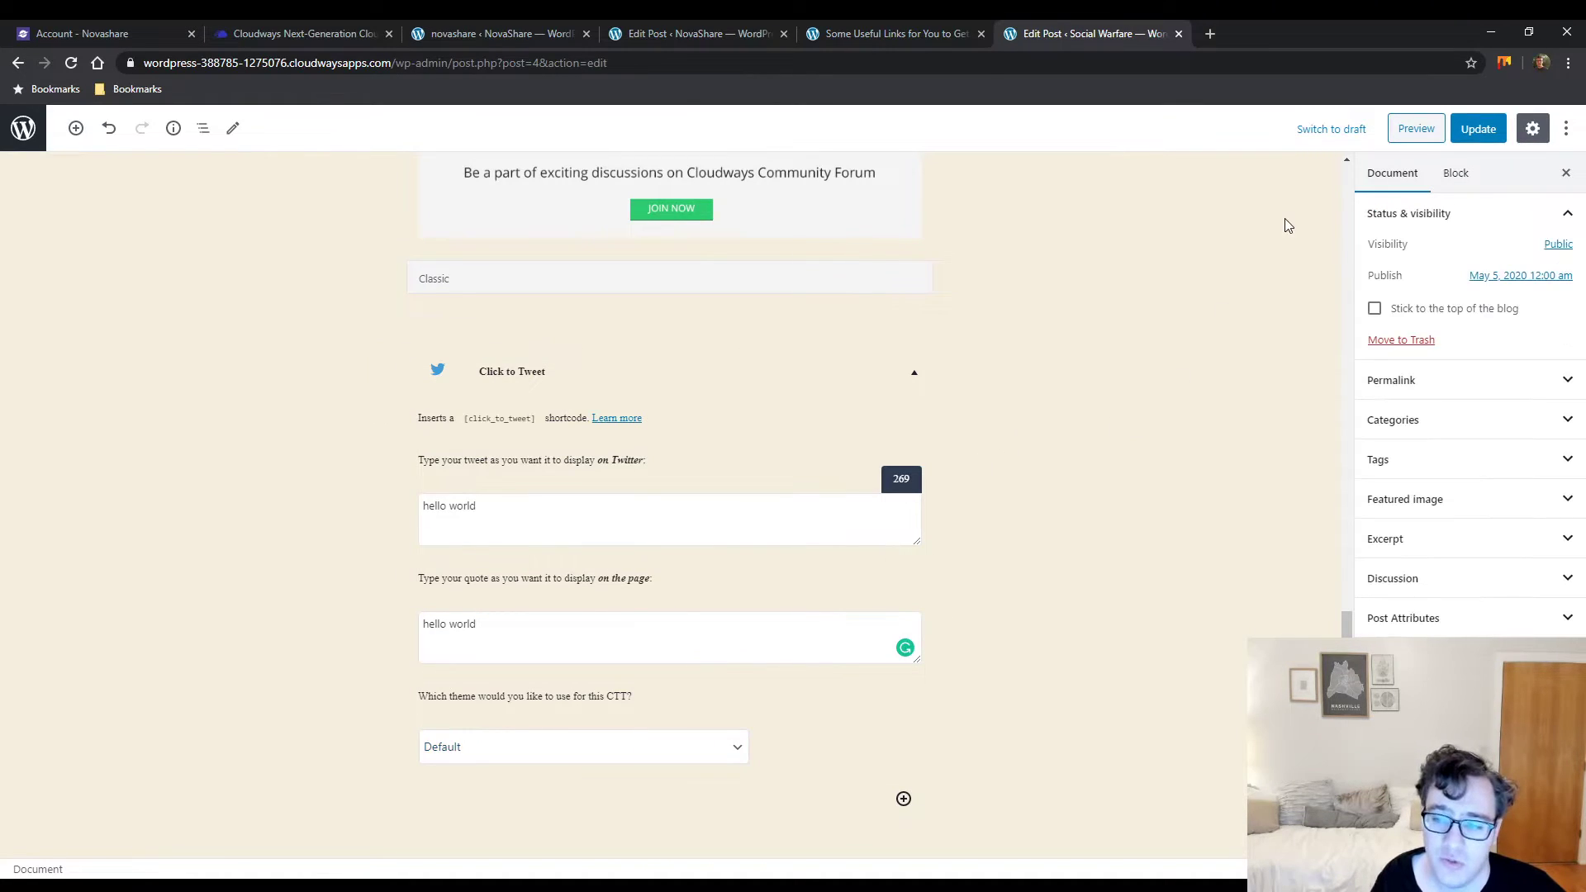
click(721, 433)
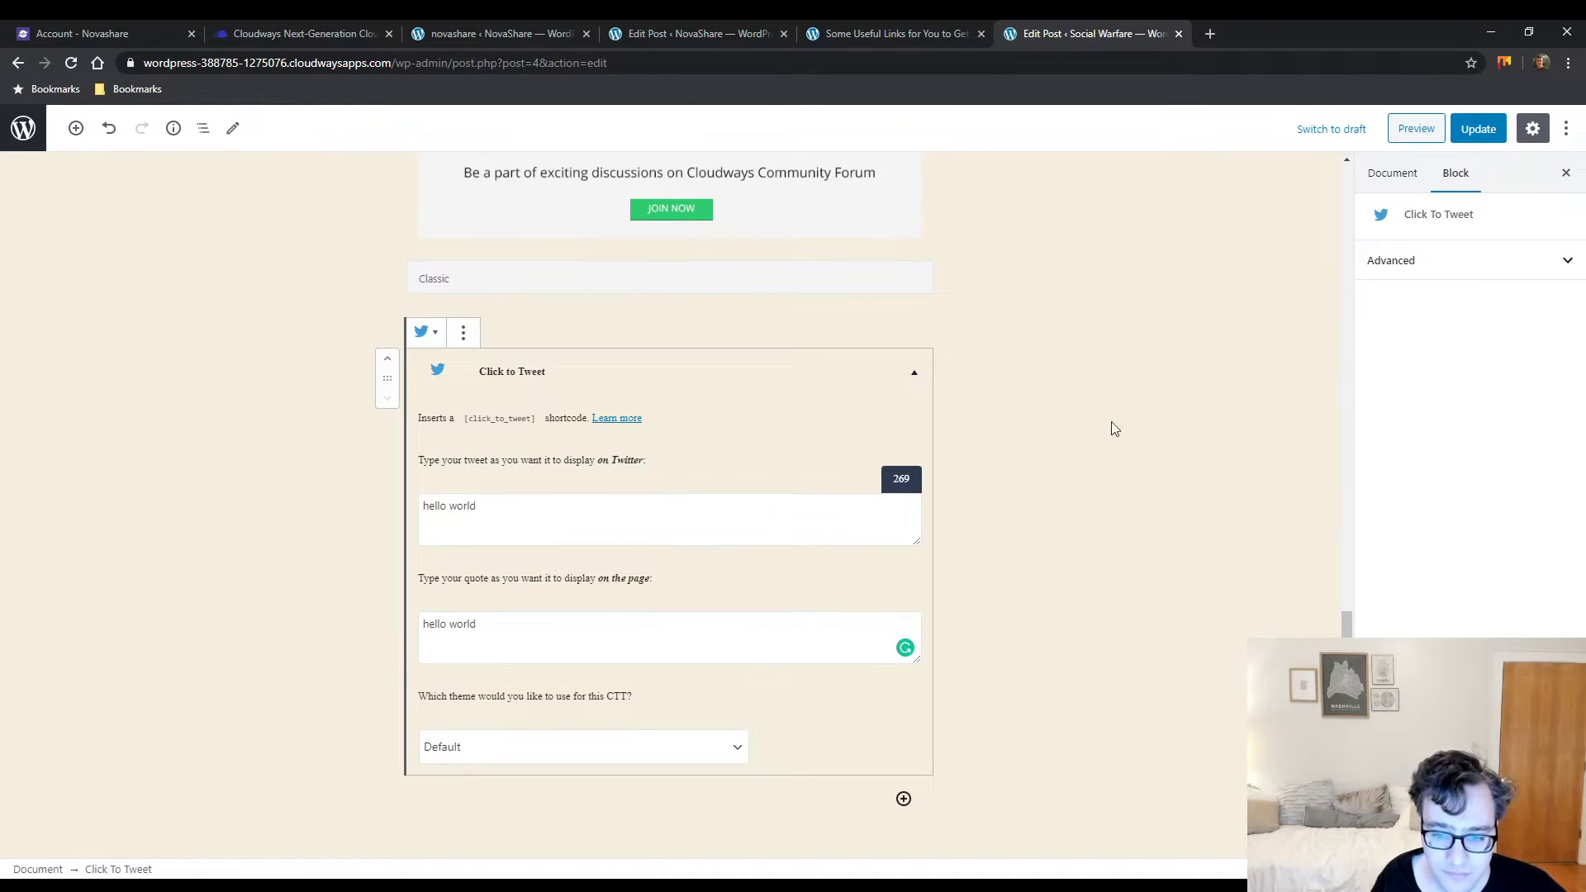
click(1478, 129)
scroll(867, 150, up, 5)
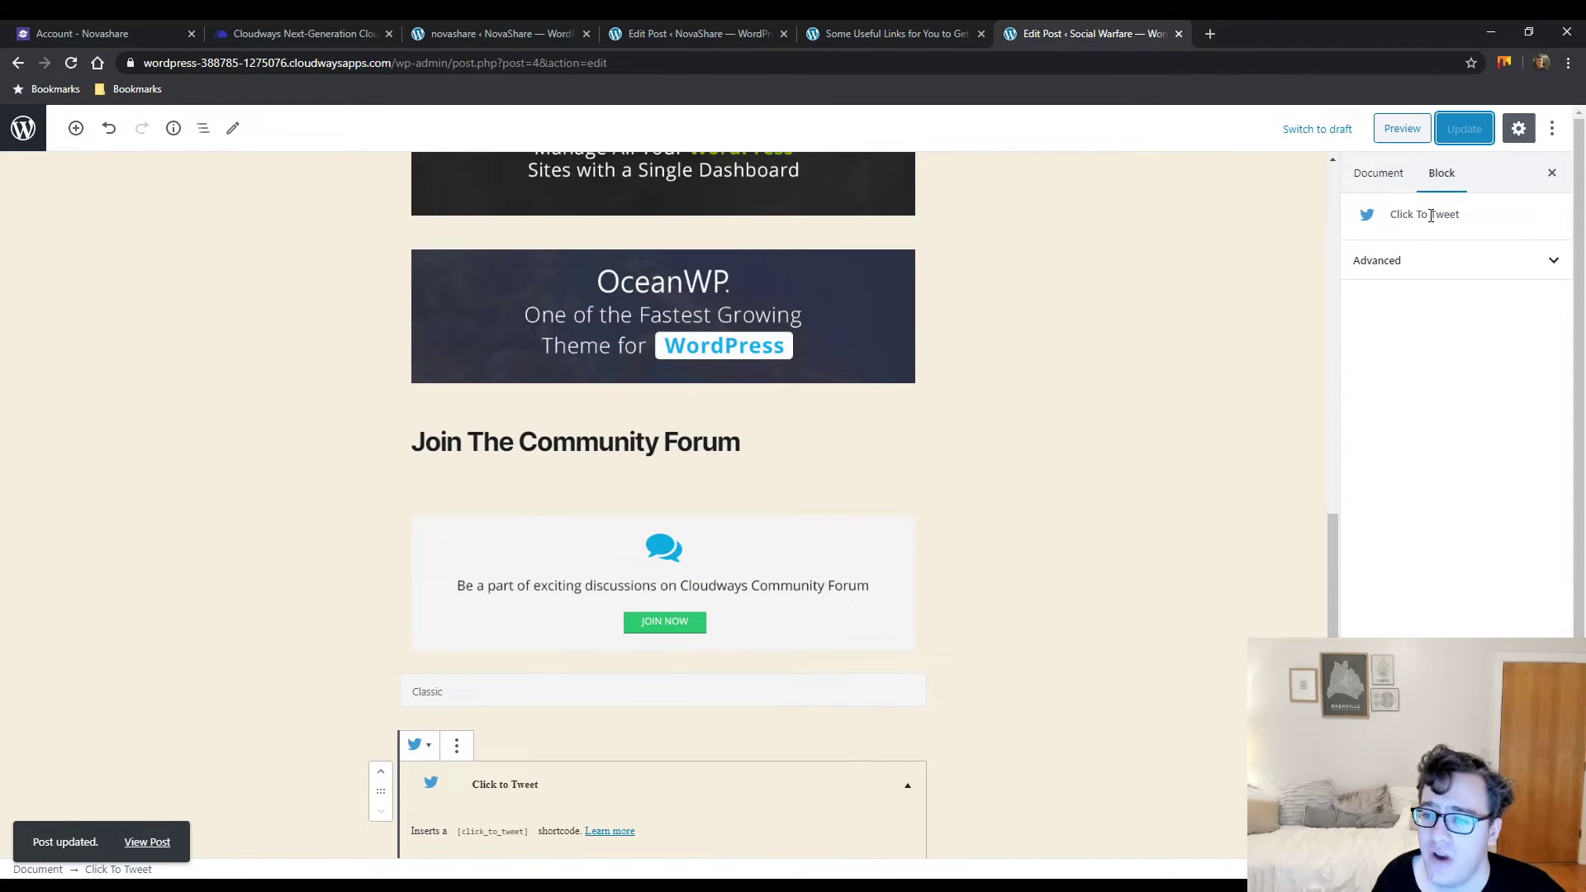
Turn off fullscreen mode from the editor's options menu
middle_click(1190, 369)
scroll(1190, 369, up, 15)
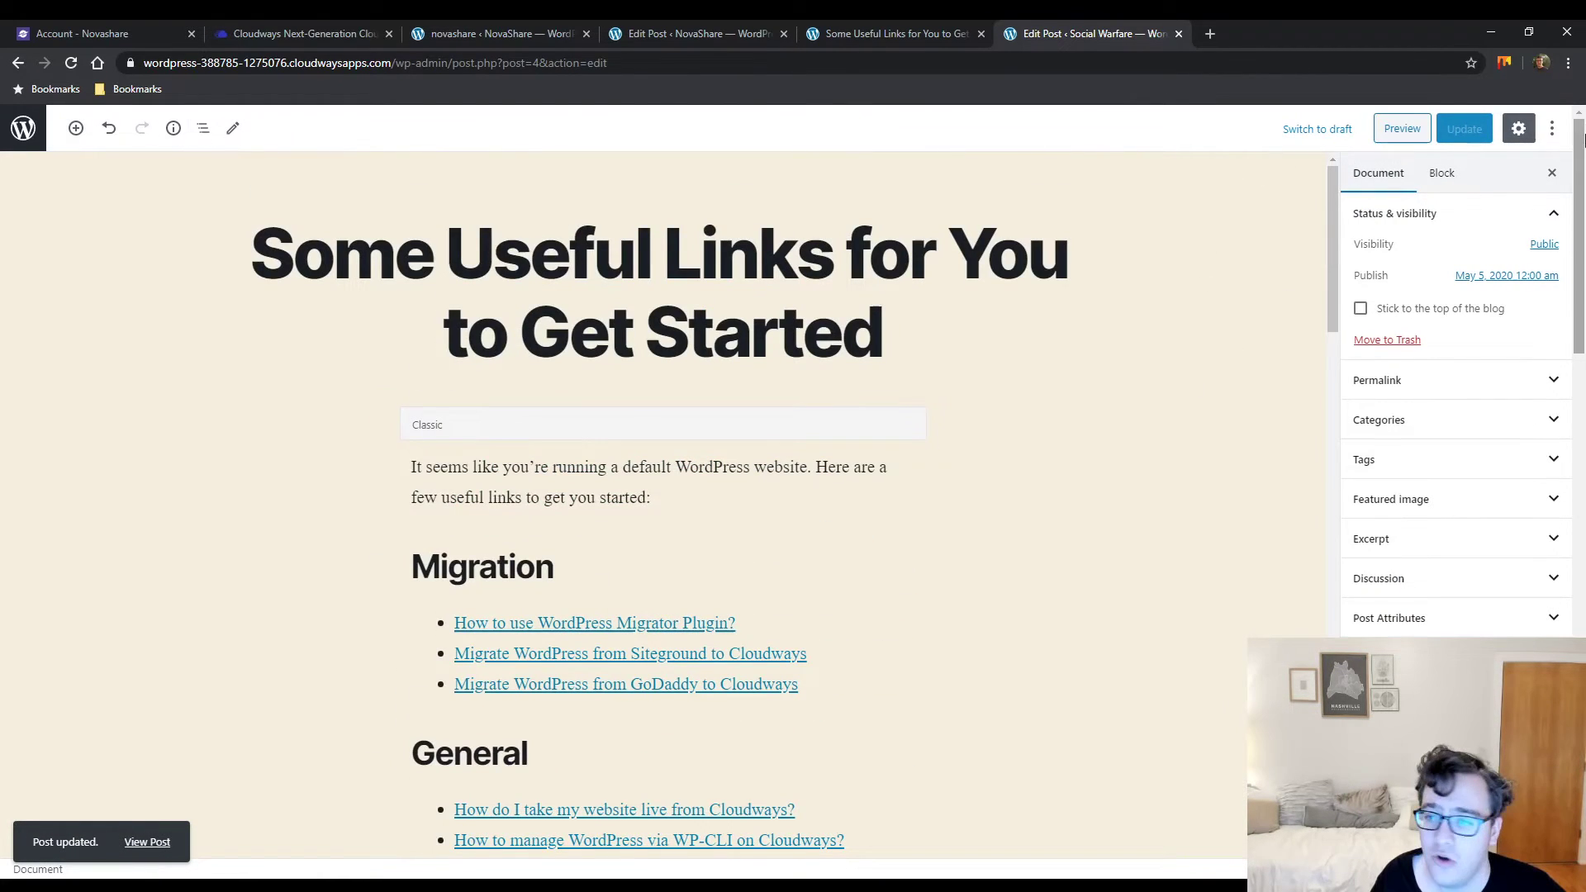
click(1553, 130)
click(1437, 299)
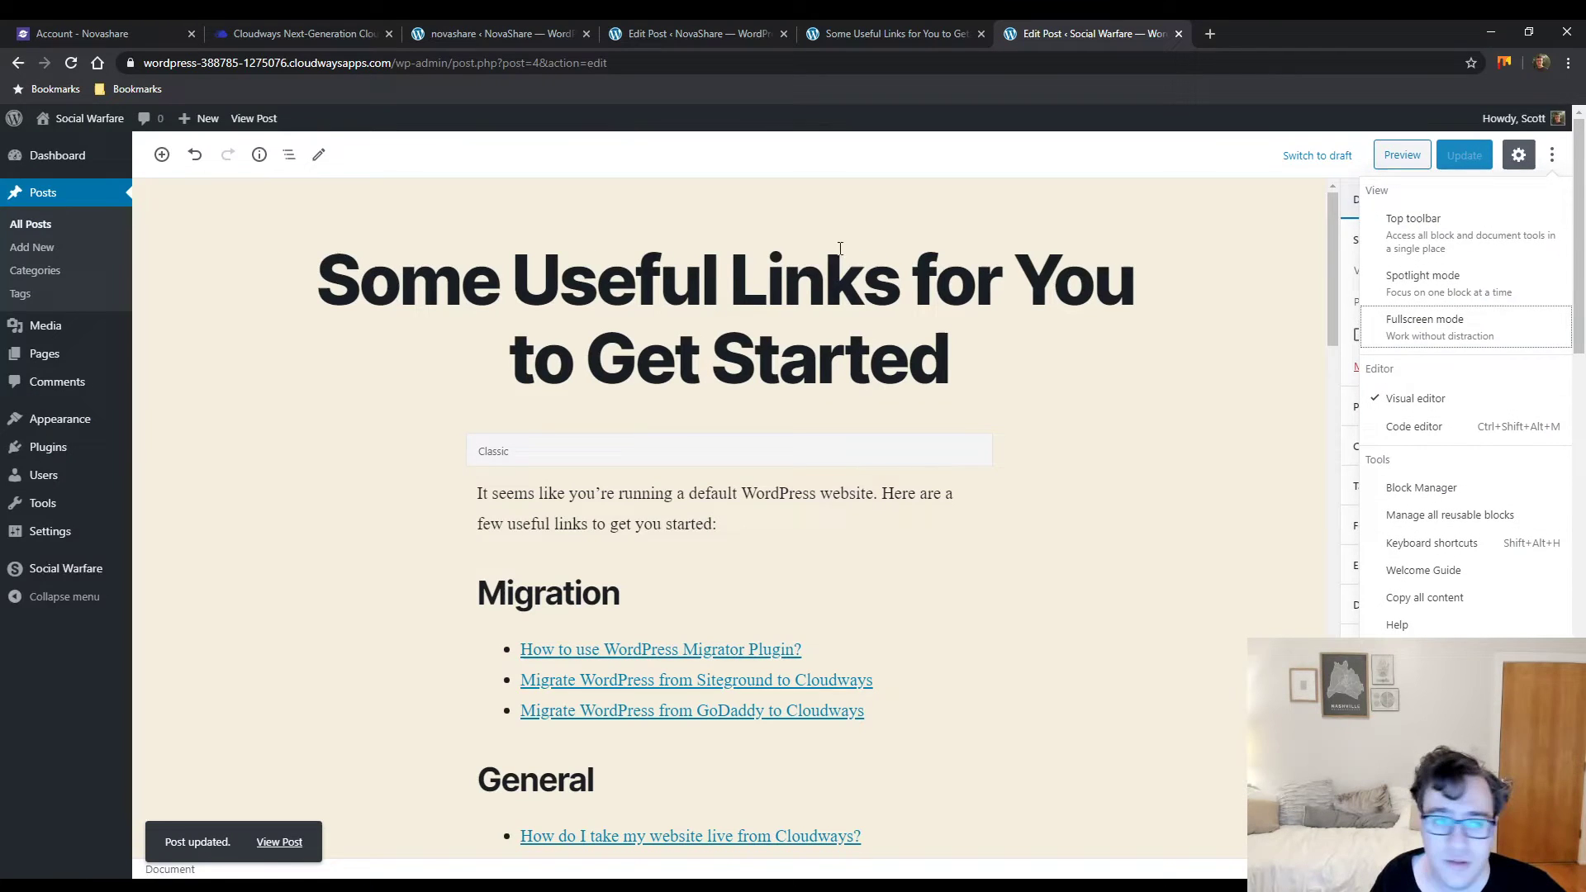
click(248, 123)
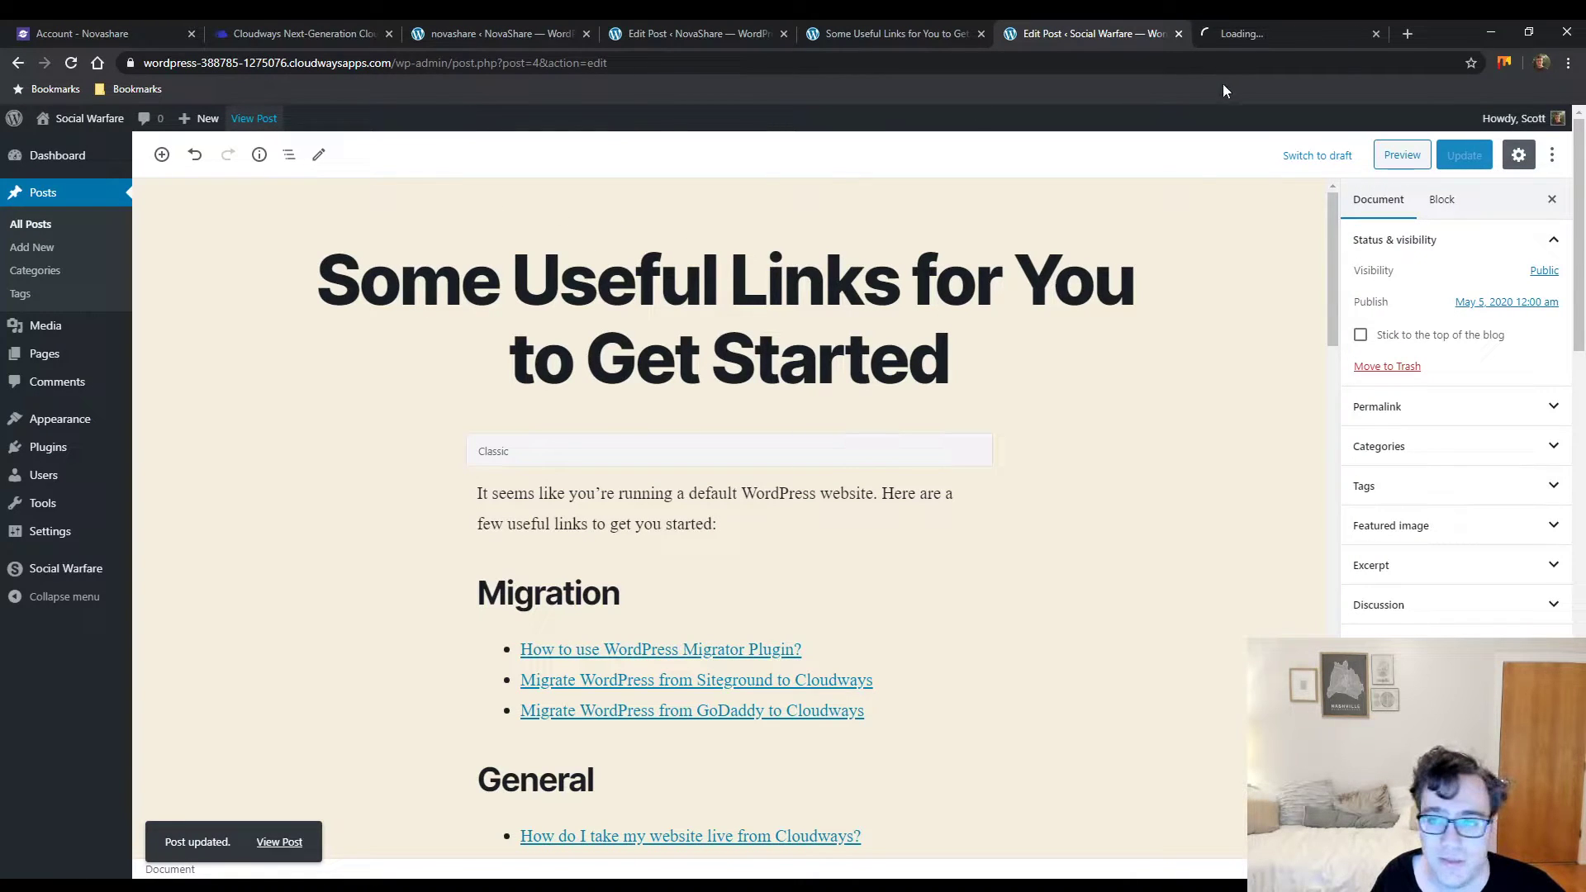
View the live Social Warfare post and scroll to its hello world tweet box
click(1261, 37)
scroll(1239, 262, down, 20)
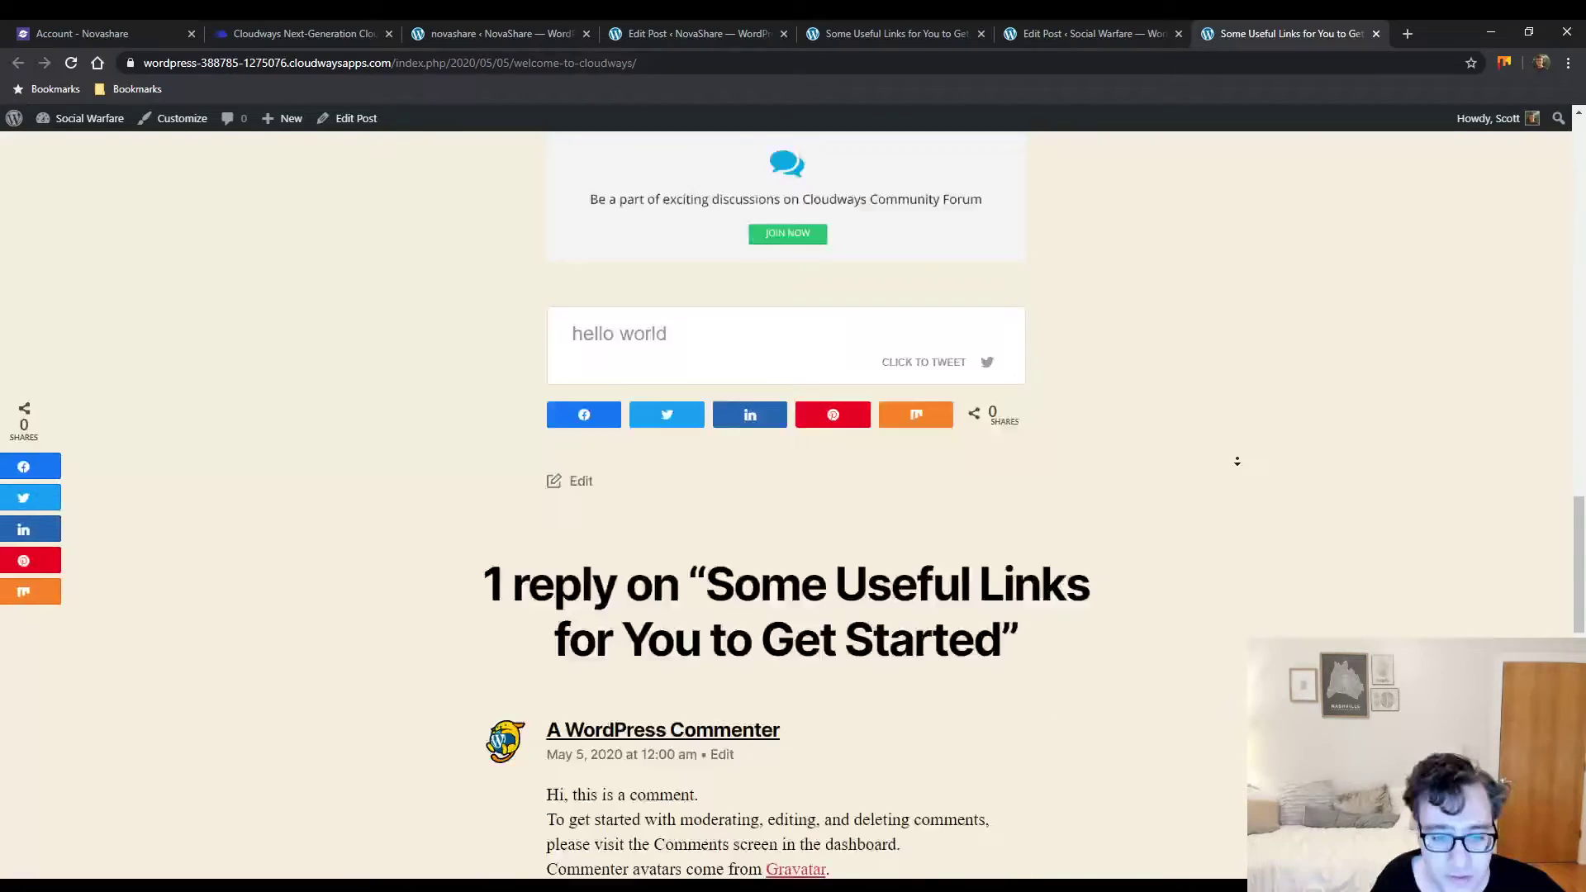
scroll(1154, 393, up, 10)
scroll(887, 351, up, 12)
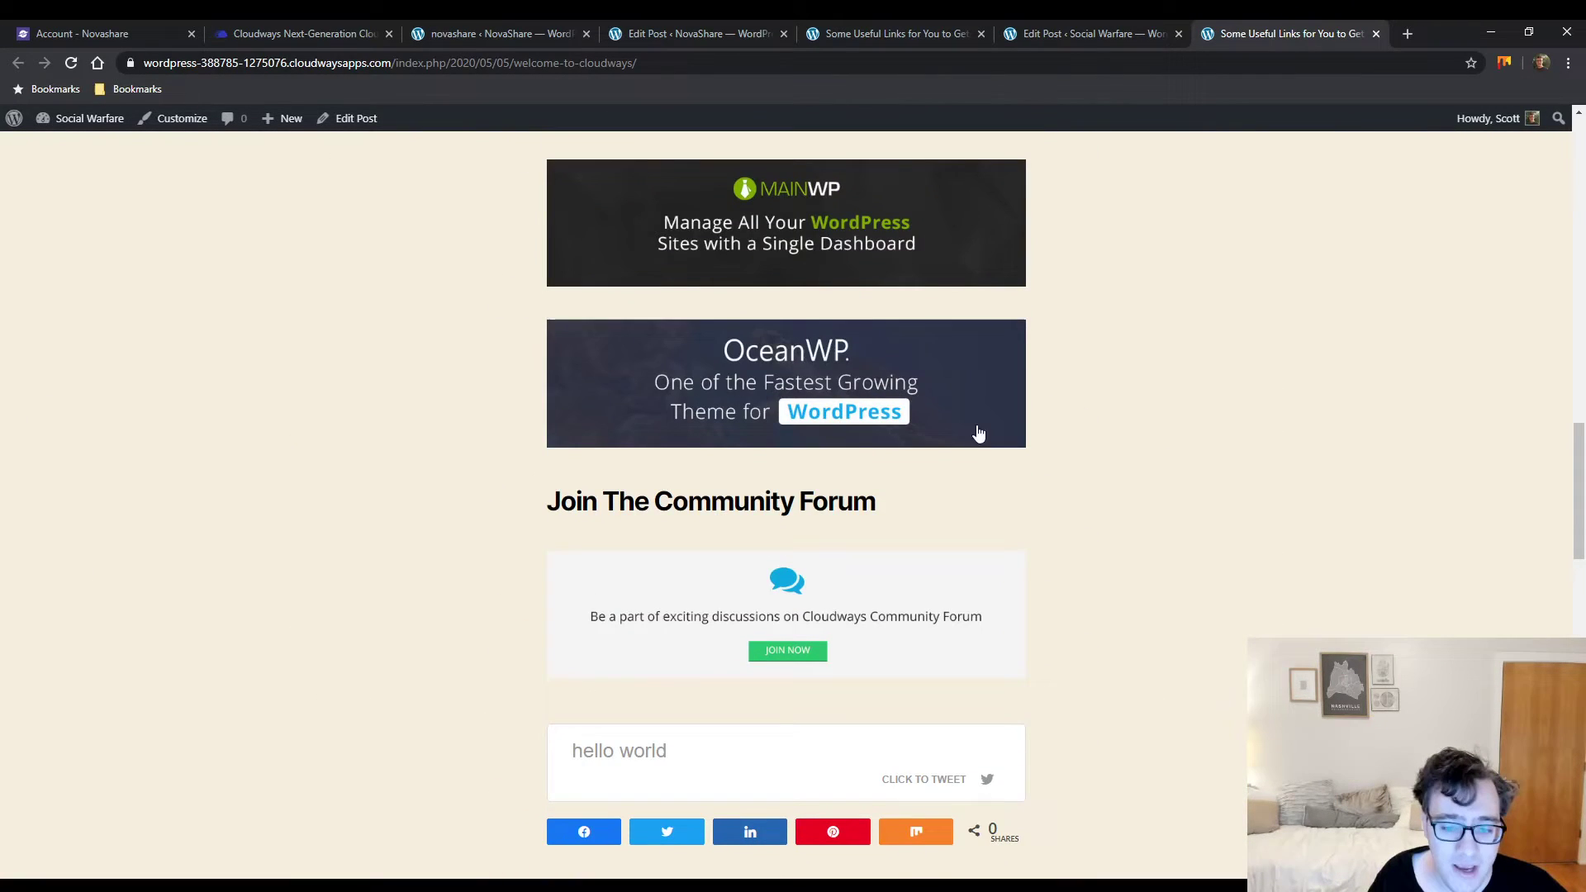
scroll(978, 432, down, 3)
scroll(733, 513, down, 2)
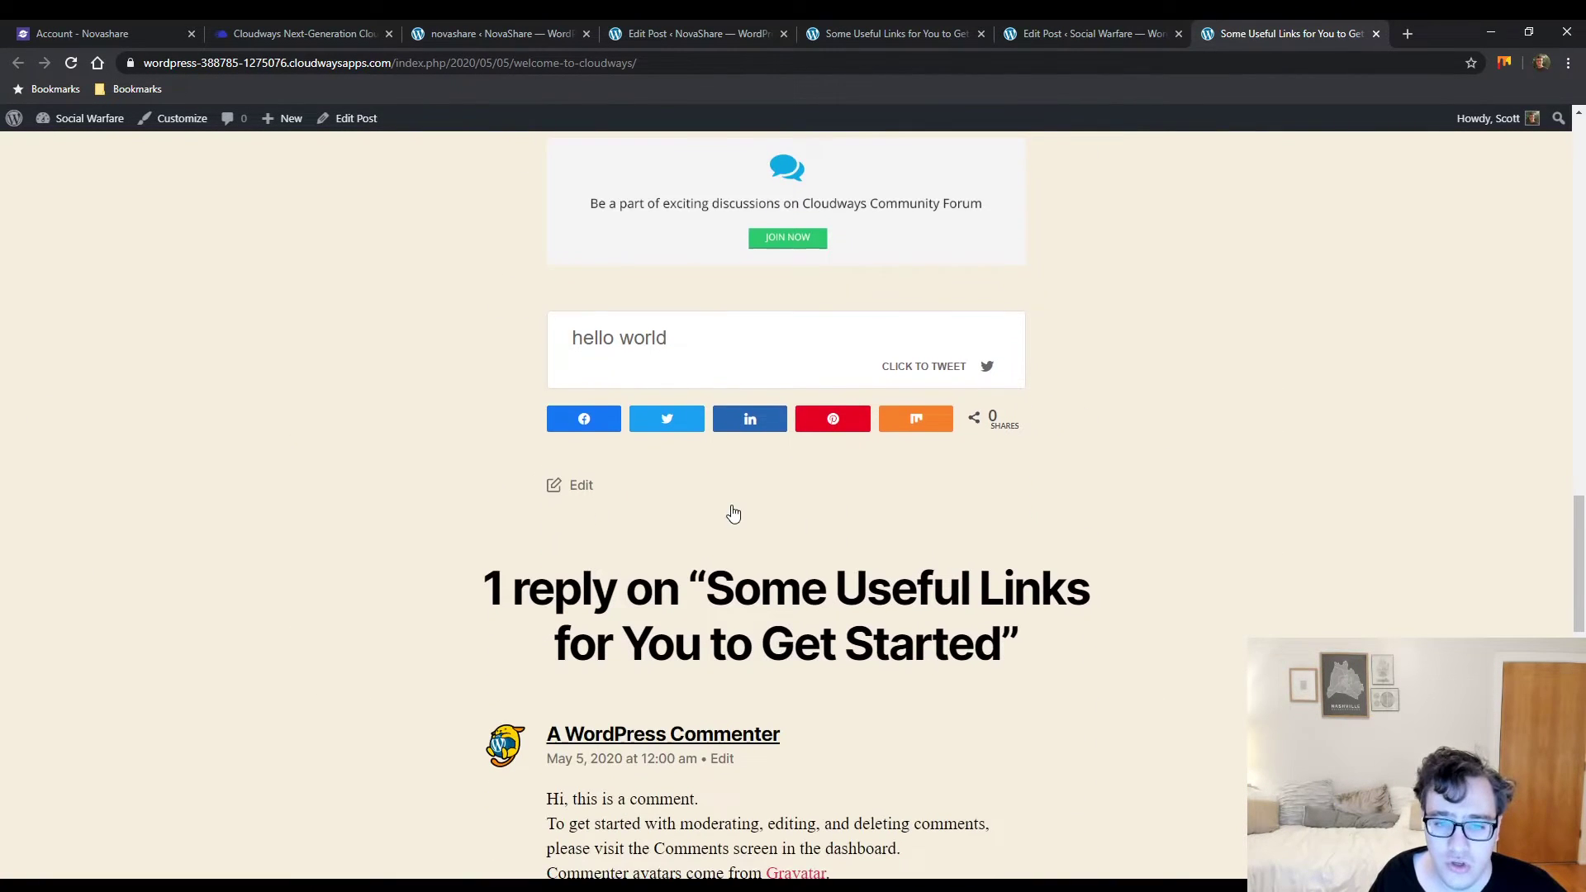
scroll(733, 513, up, 2)
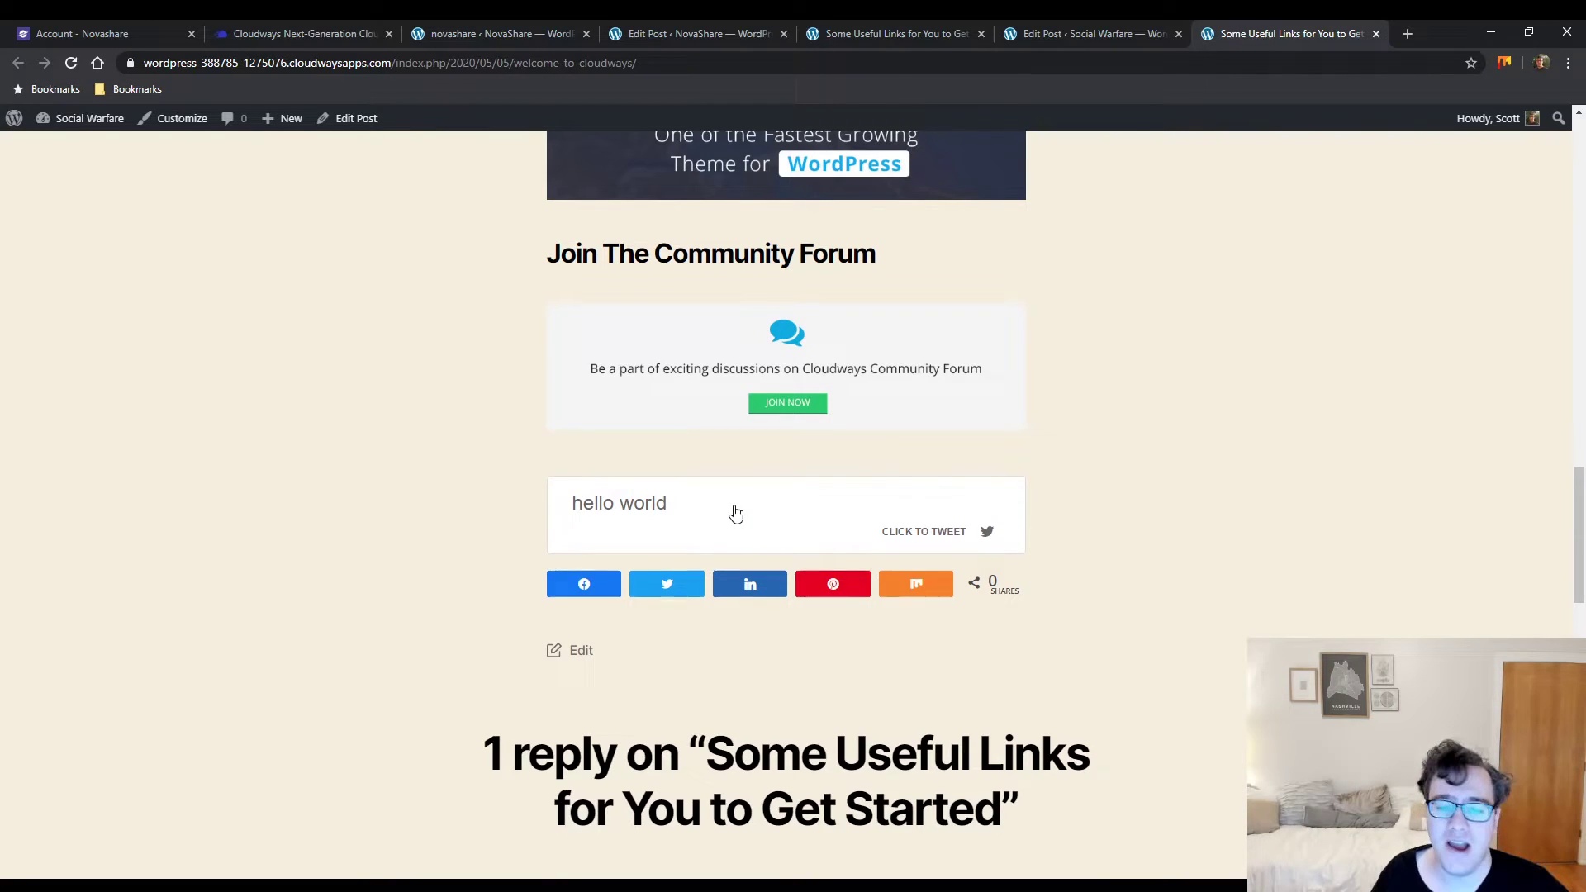
scroll(736, 513, up, 15)
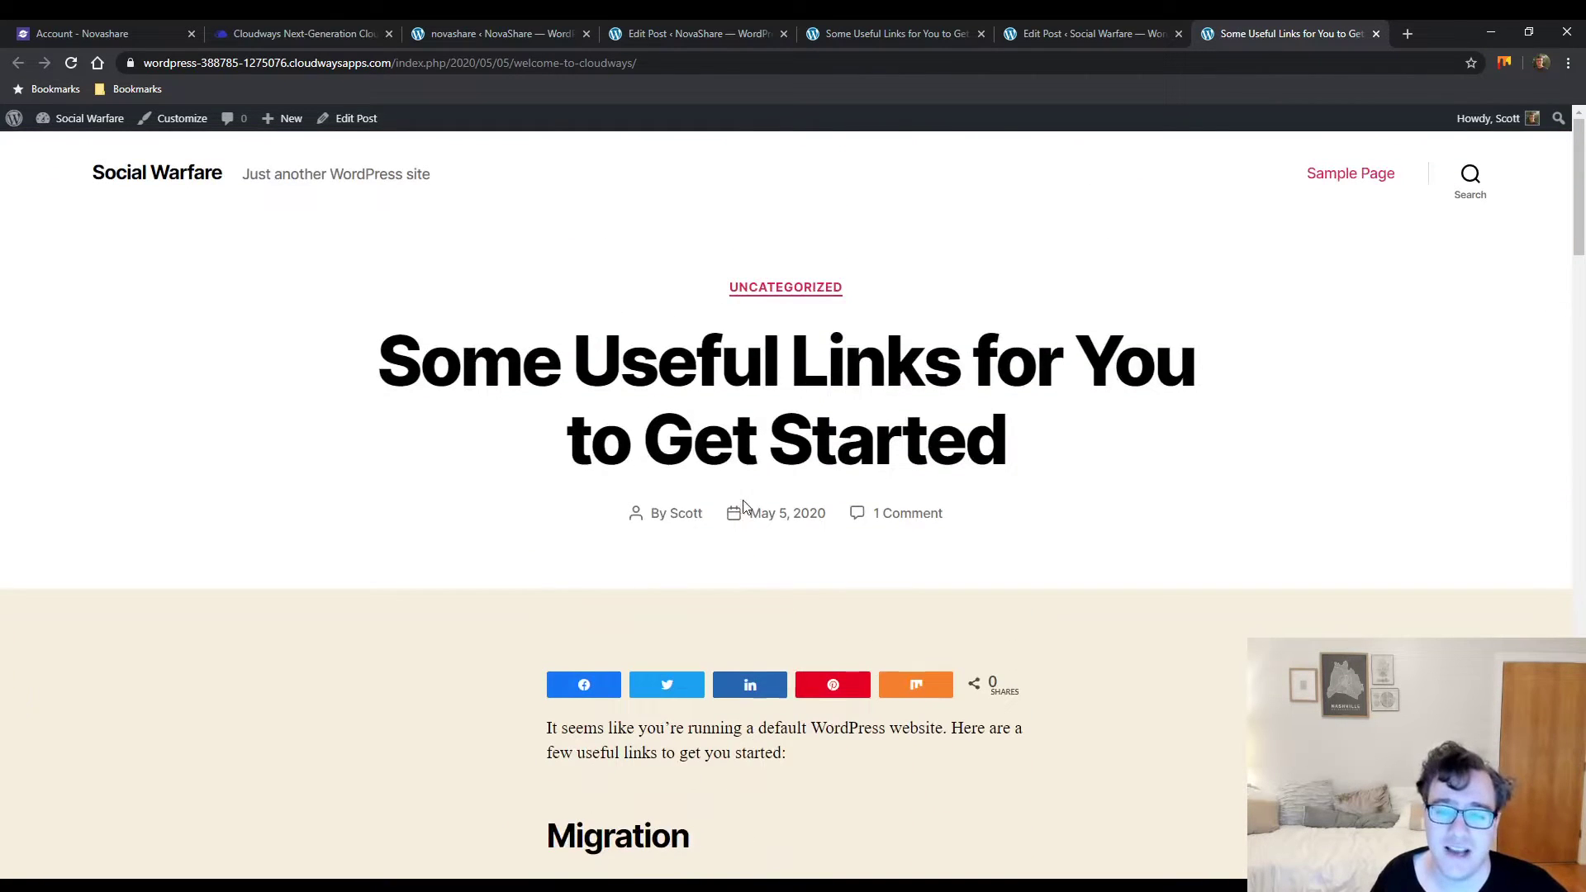
Set NovaShare's inline button position to Above and Below Content and save the settings
click(856, 35)
click(733, 38)
click(539, 36)
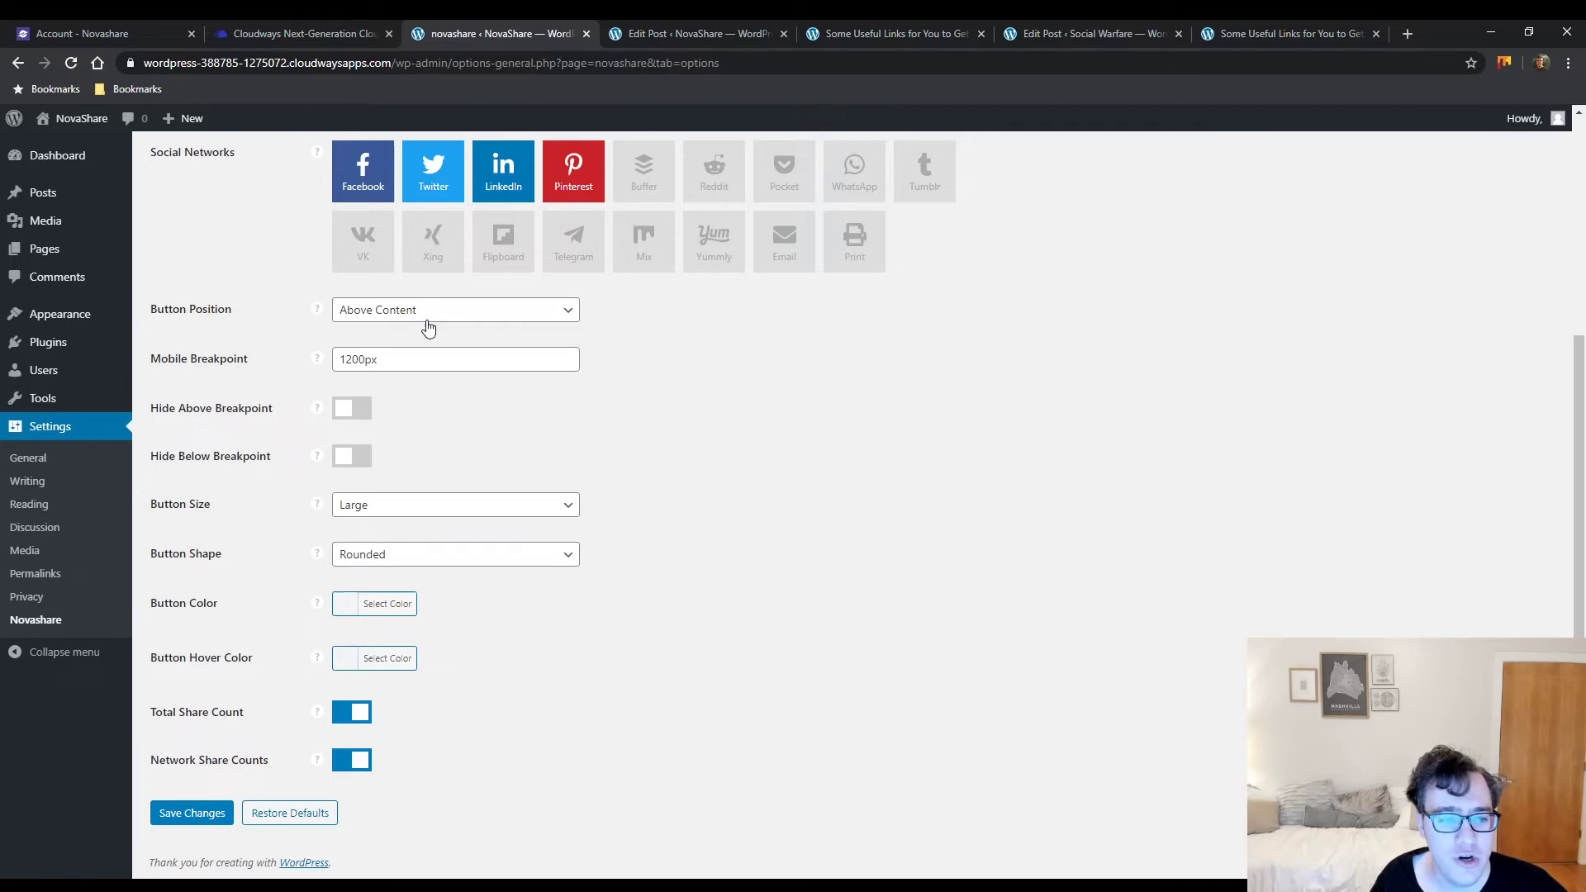
key(Down)
key(Down)
click(182, 813)
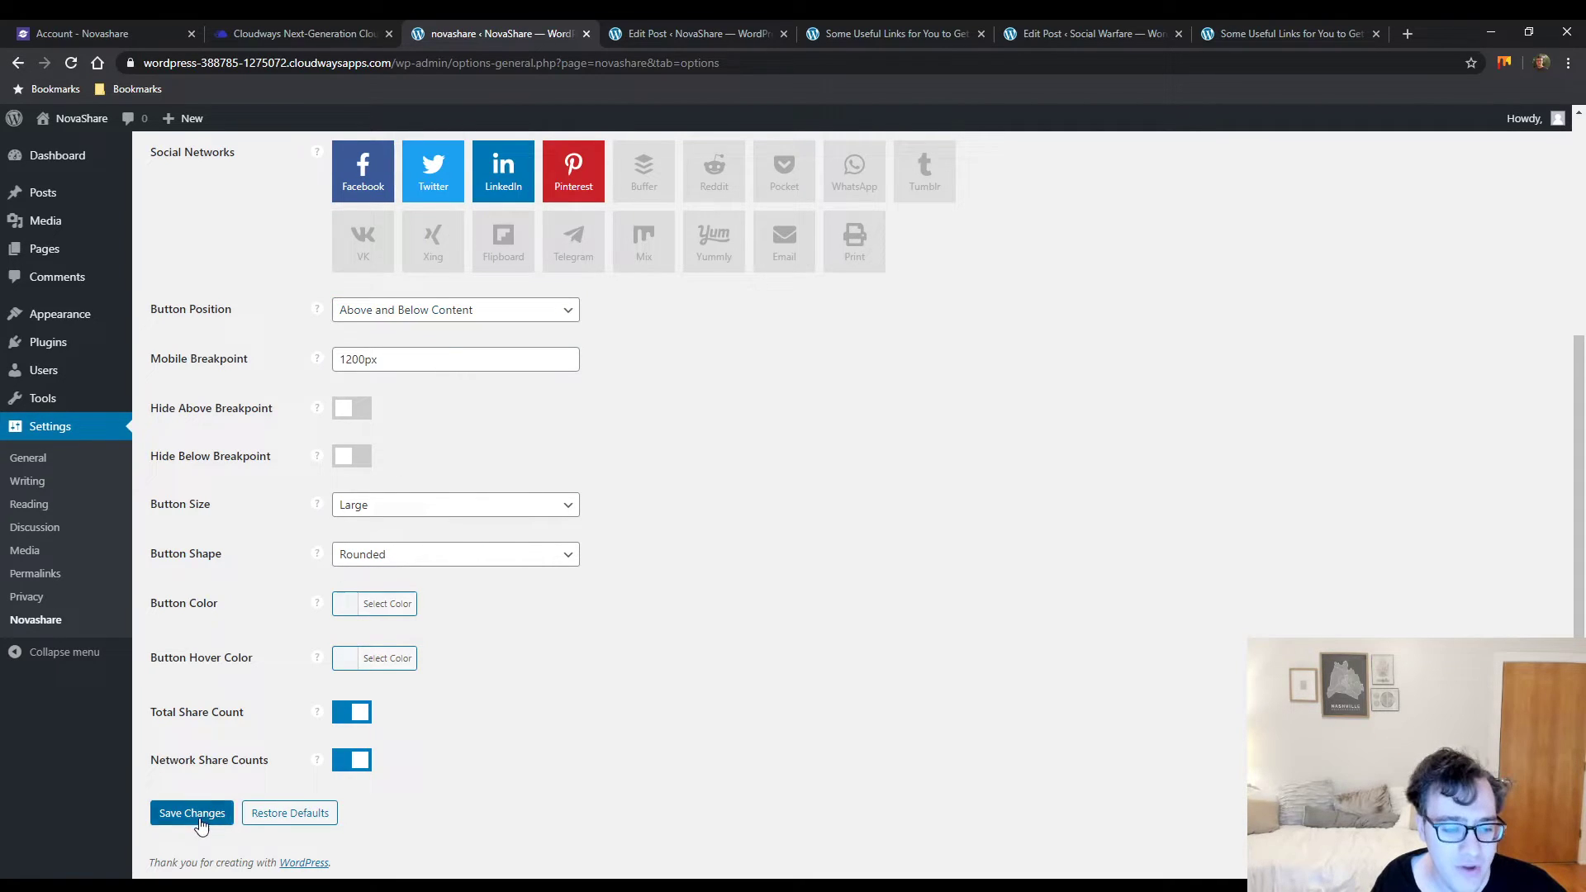
Check the NovaShare test post's share buttons and select its full web address
click(882, 33)
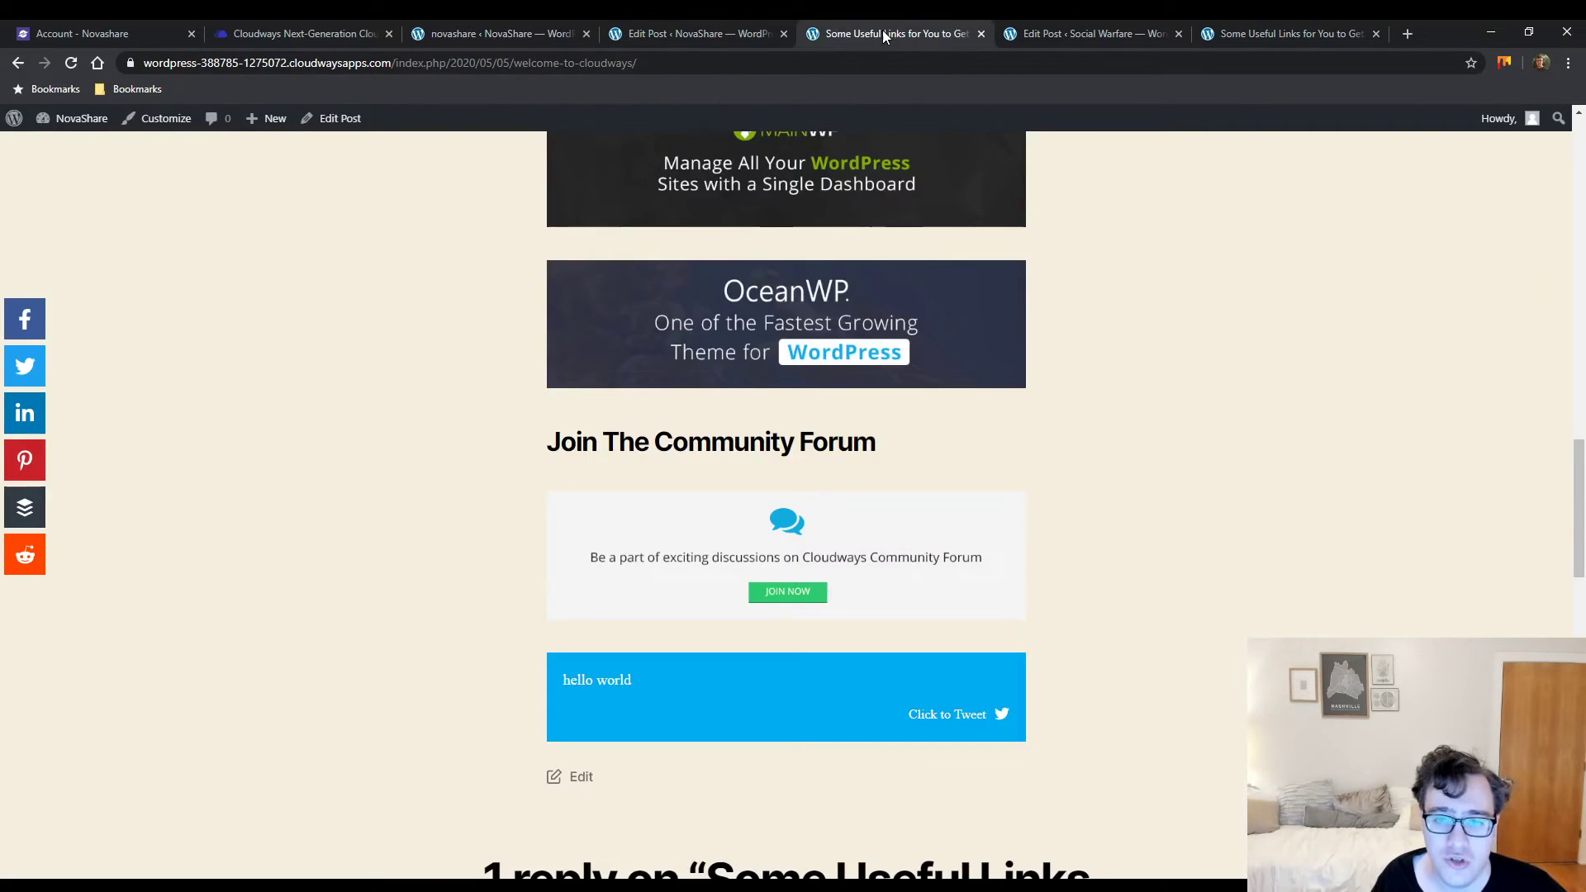
scroll(661, 335, down, 10)
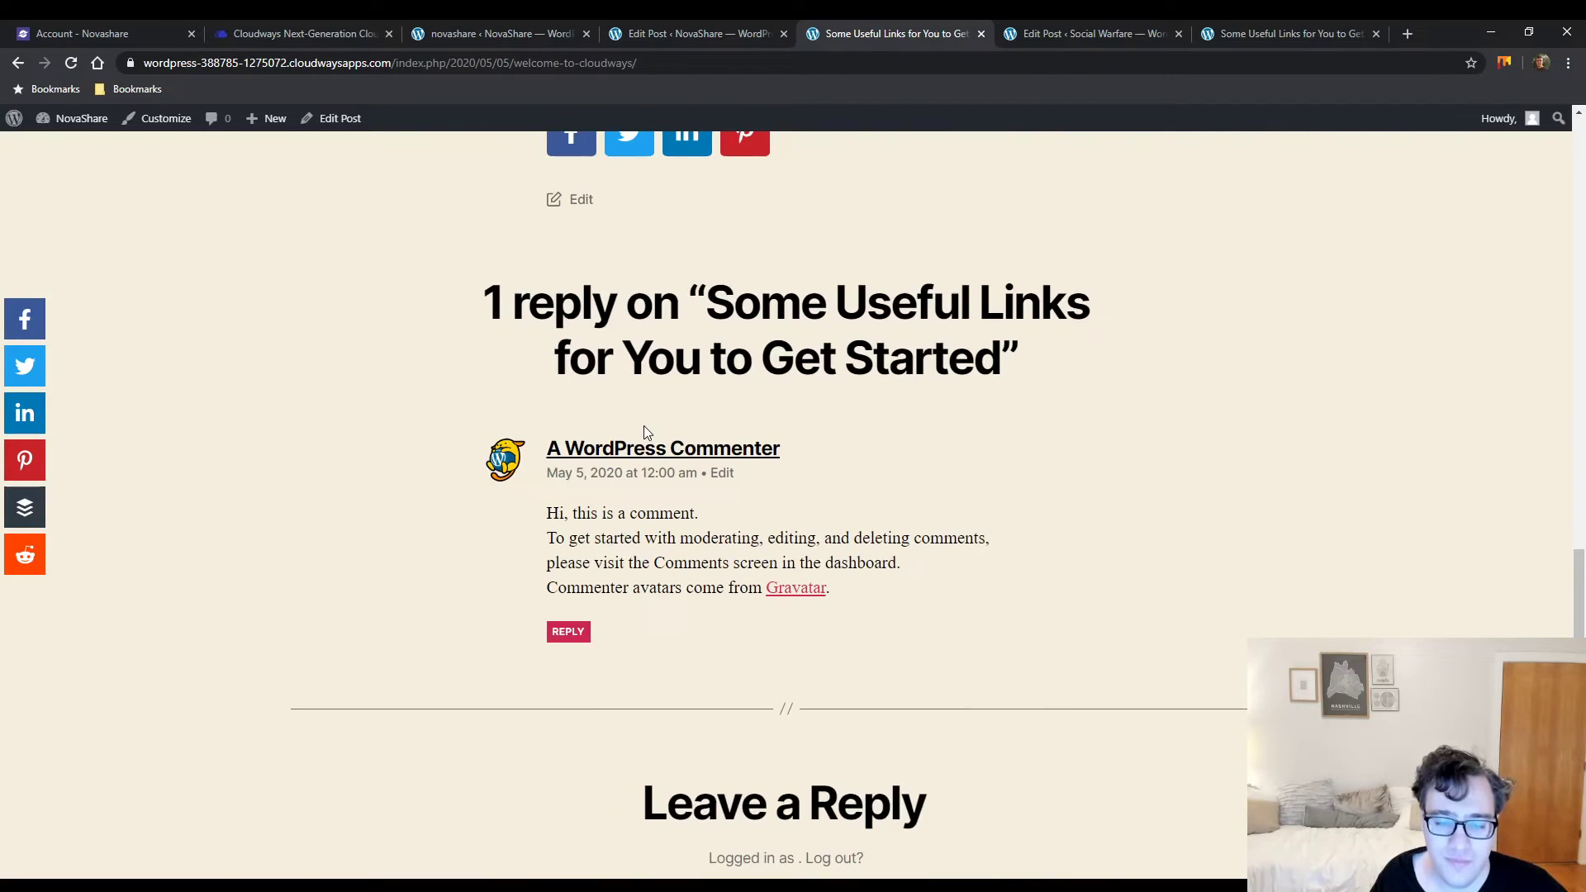
scroll(502, 339, up, 8)
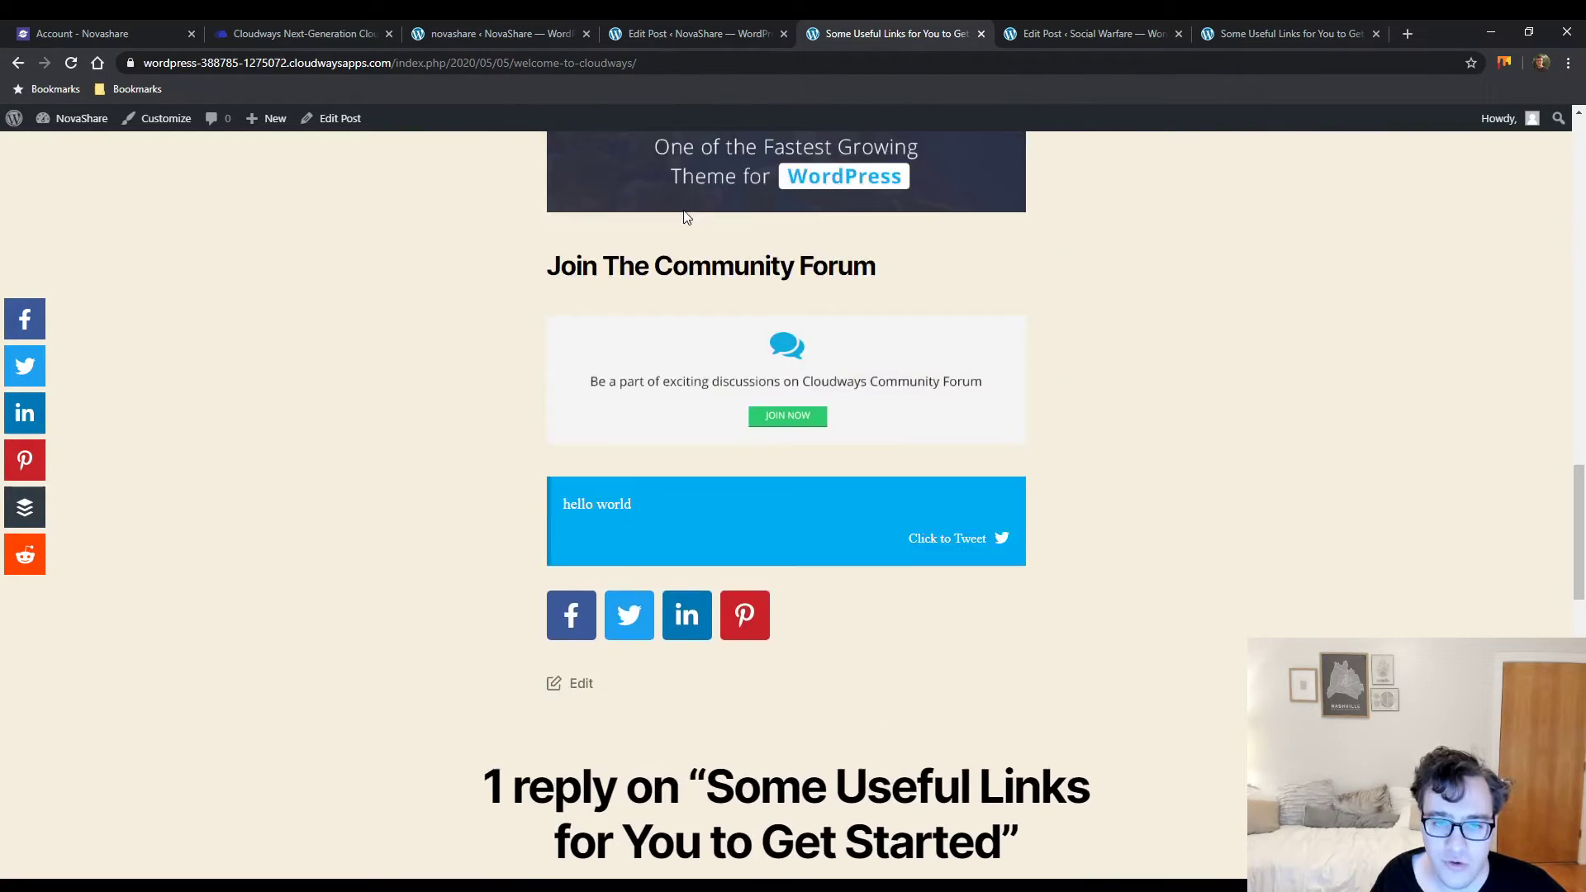
click(850, 63)
key(ctrl+c)
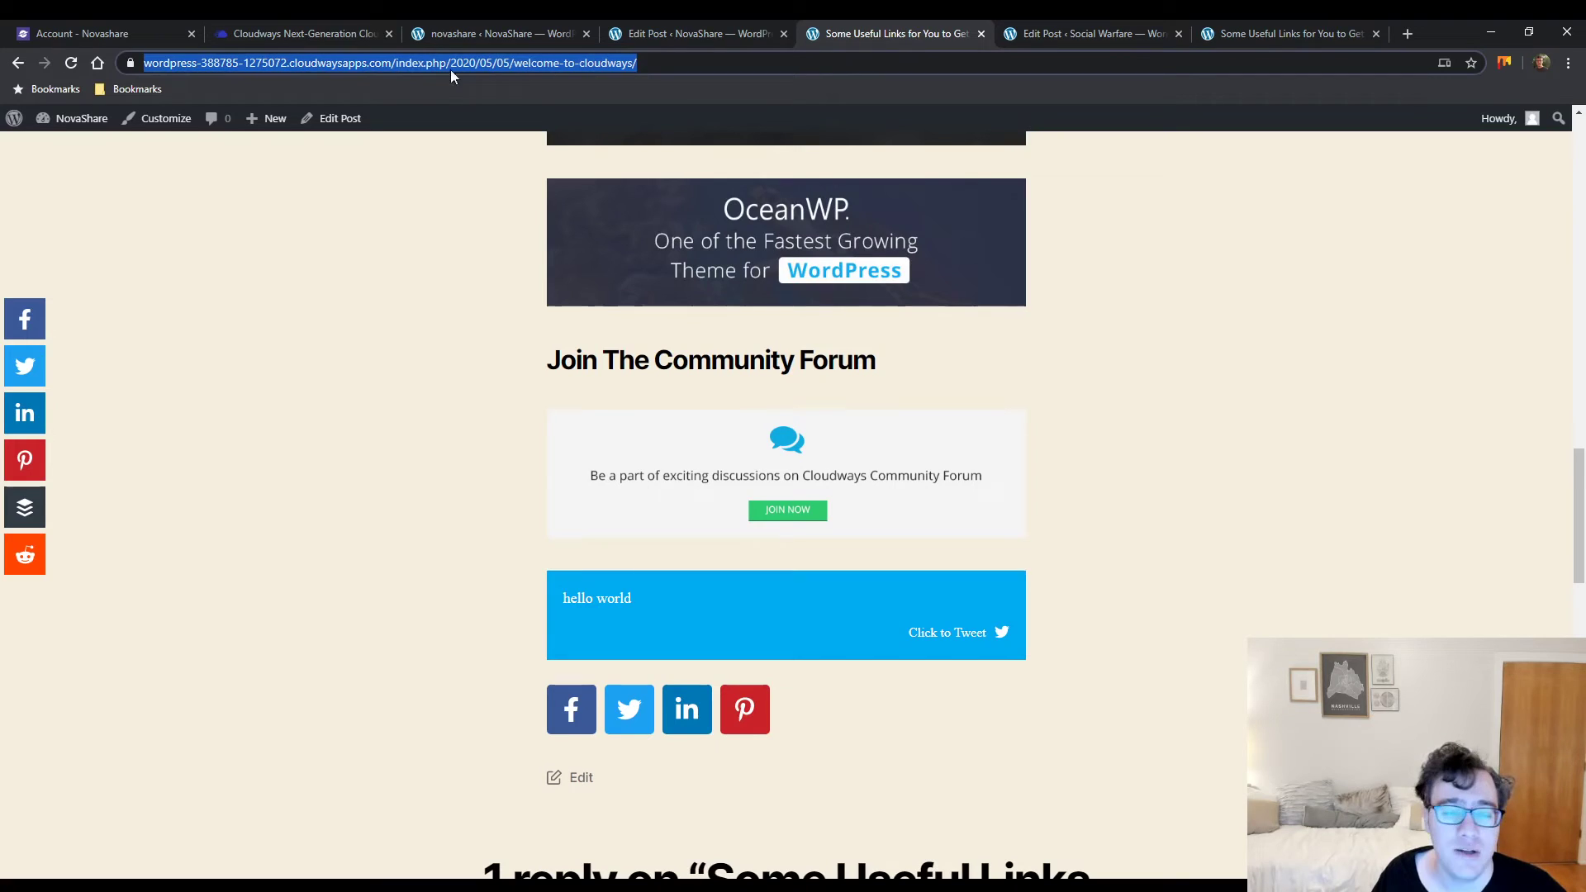
Load GTmetrix in a new tab and start analysing the NovaShare post URL
click(1413, 33)
text(gt)
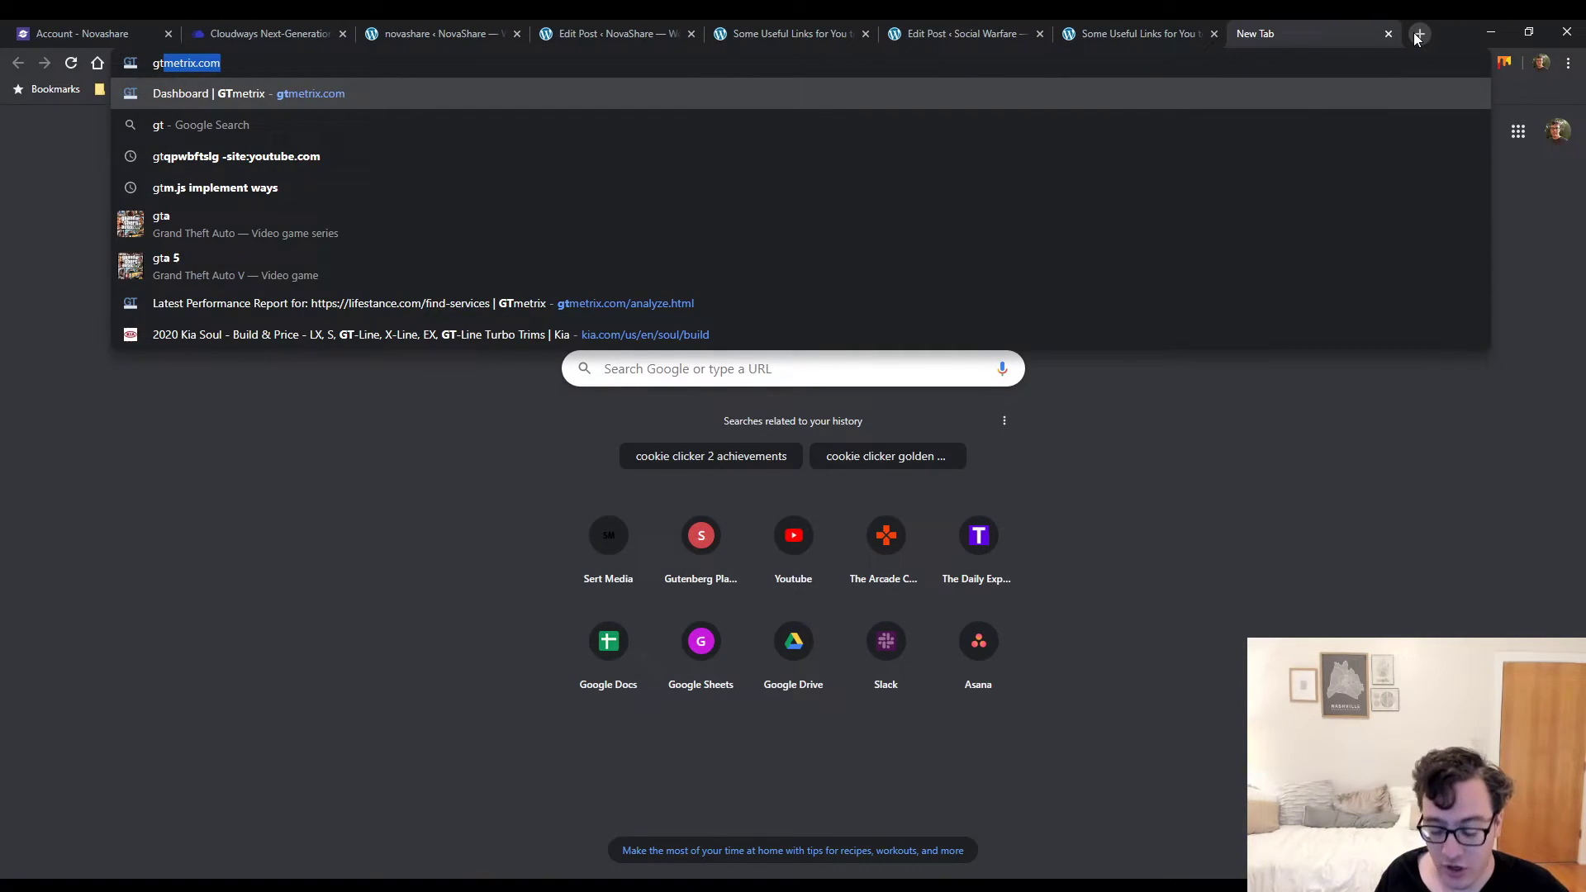
key(Return)
click(944, 263)
key(ctrl+v)
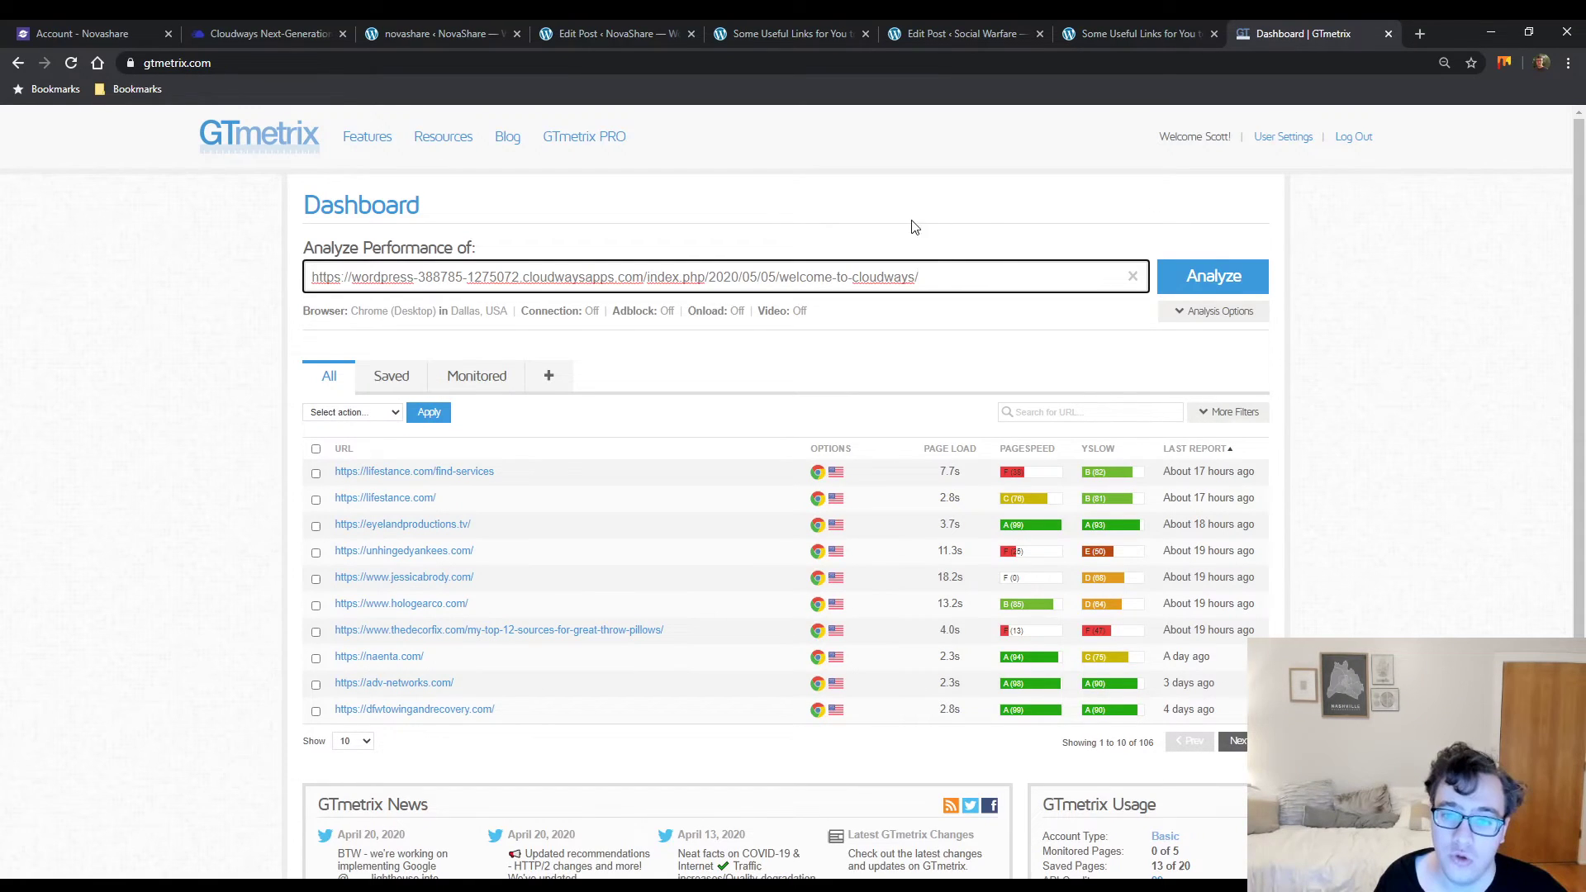
click(1190, 276)
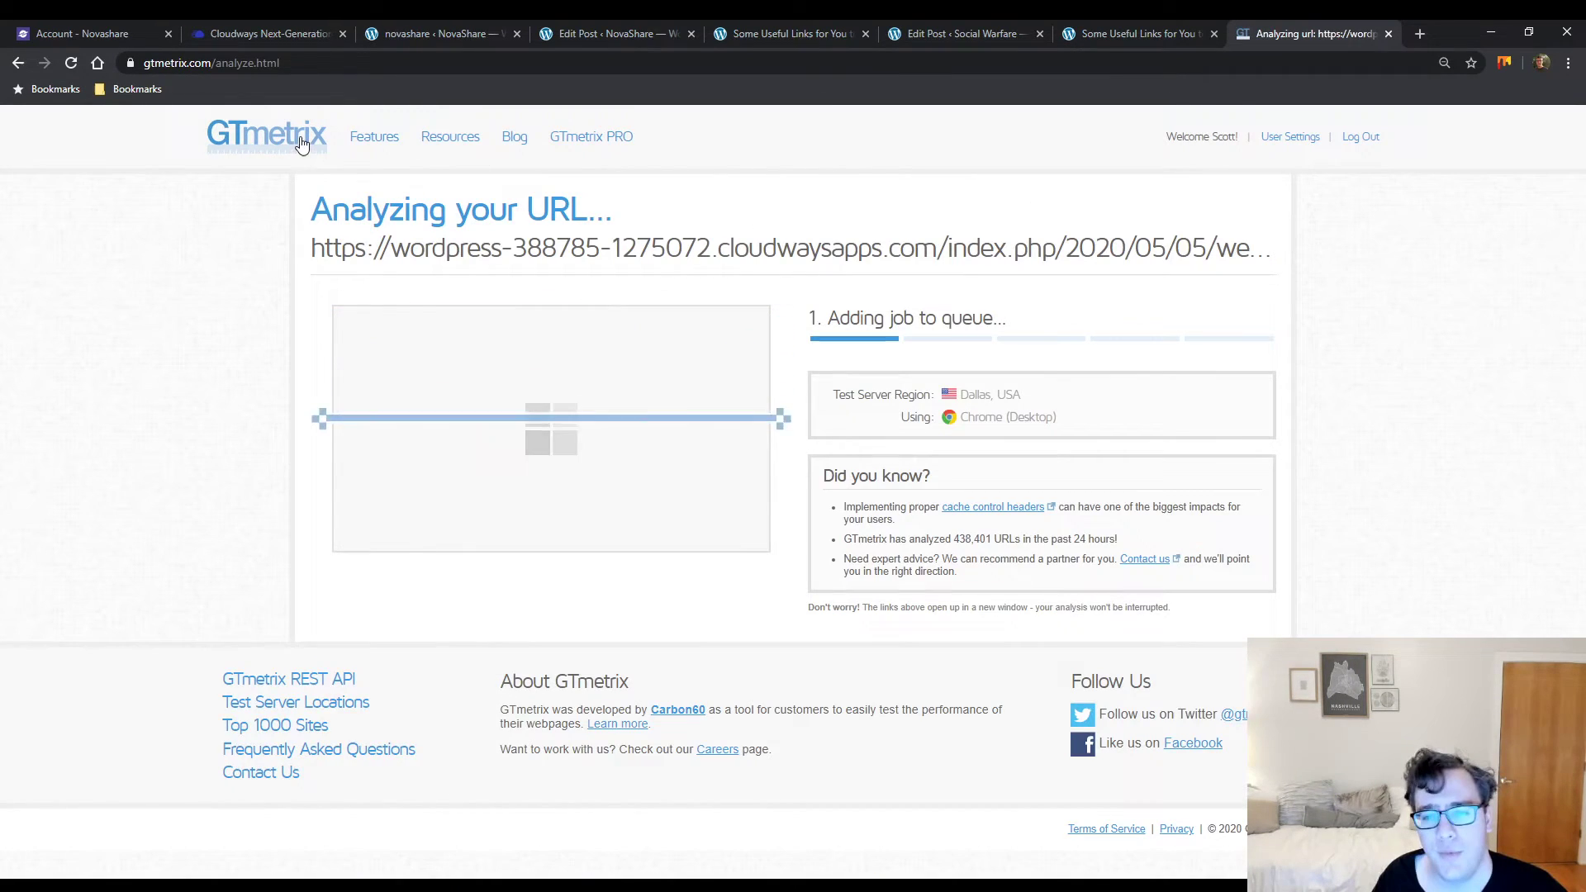
Start a second GTmetrix test for the Social Warfare post, then view the finished NovaShare report
middle_click(302, 144)
click(1008, 34)
click(979, 57)
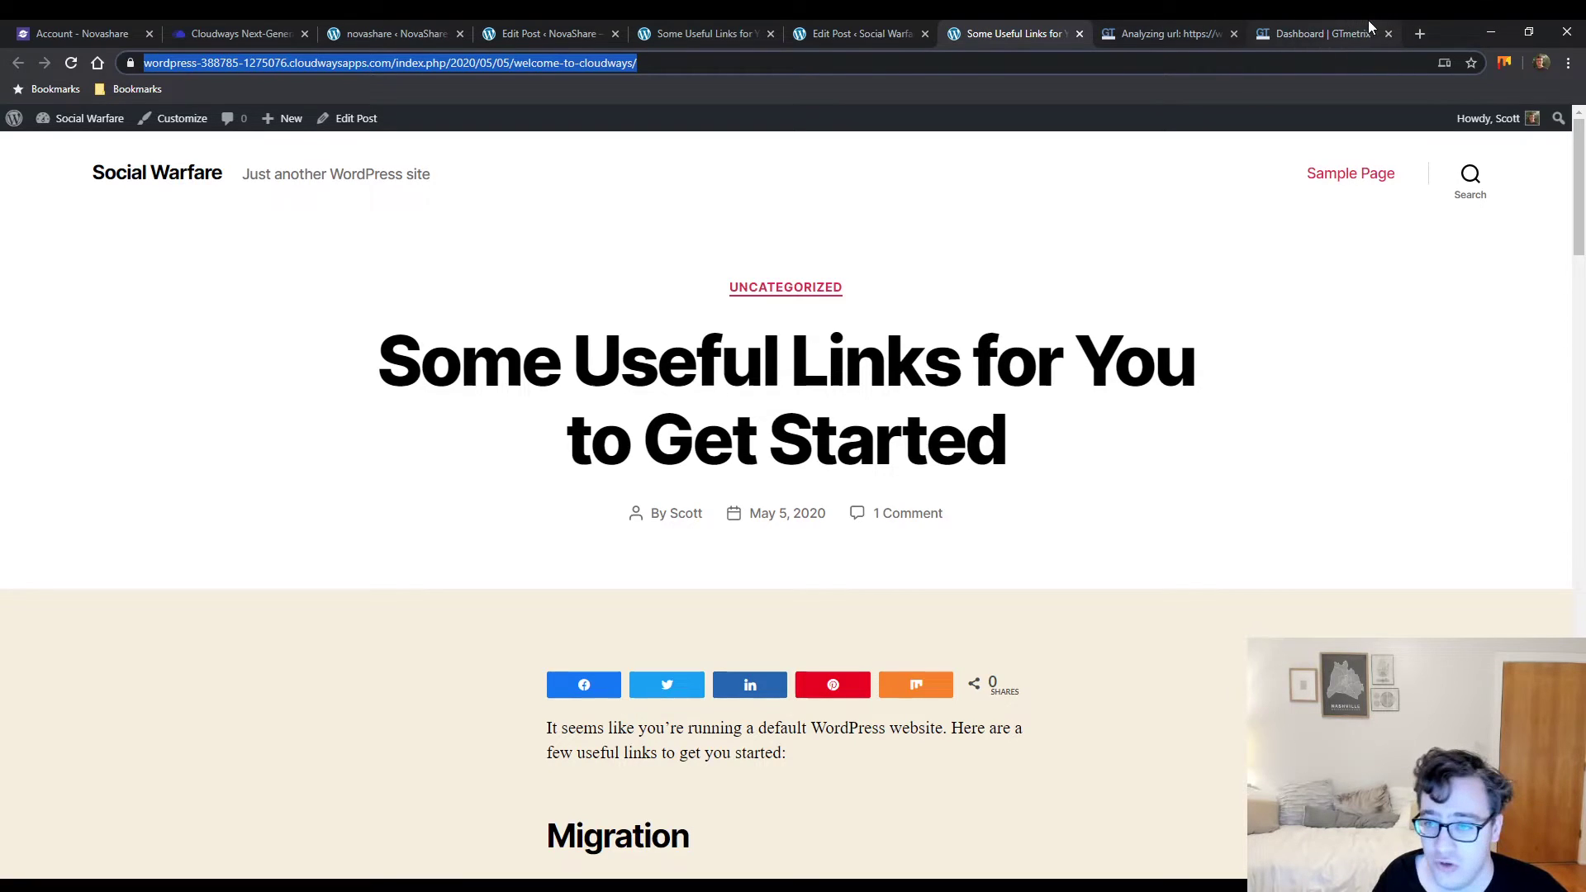
click(1331, 35)
key(ctrl+v)
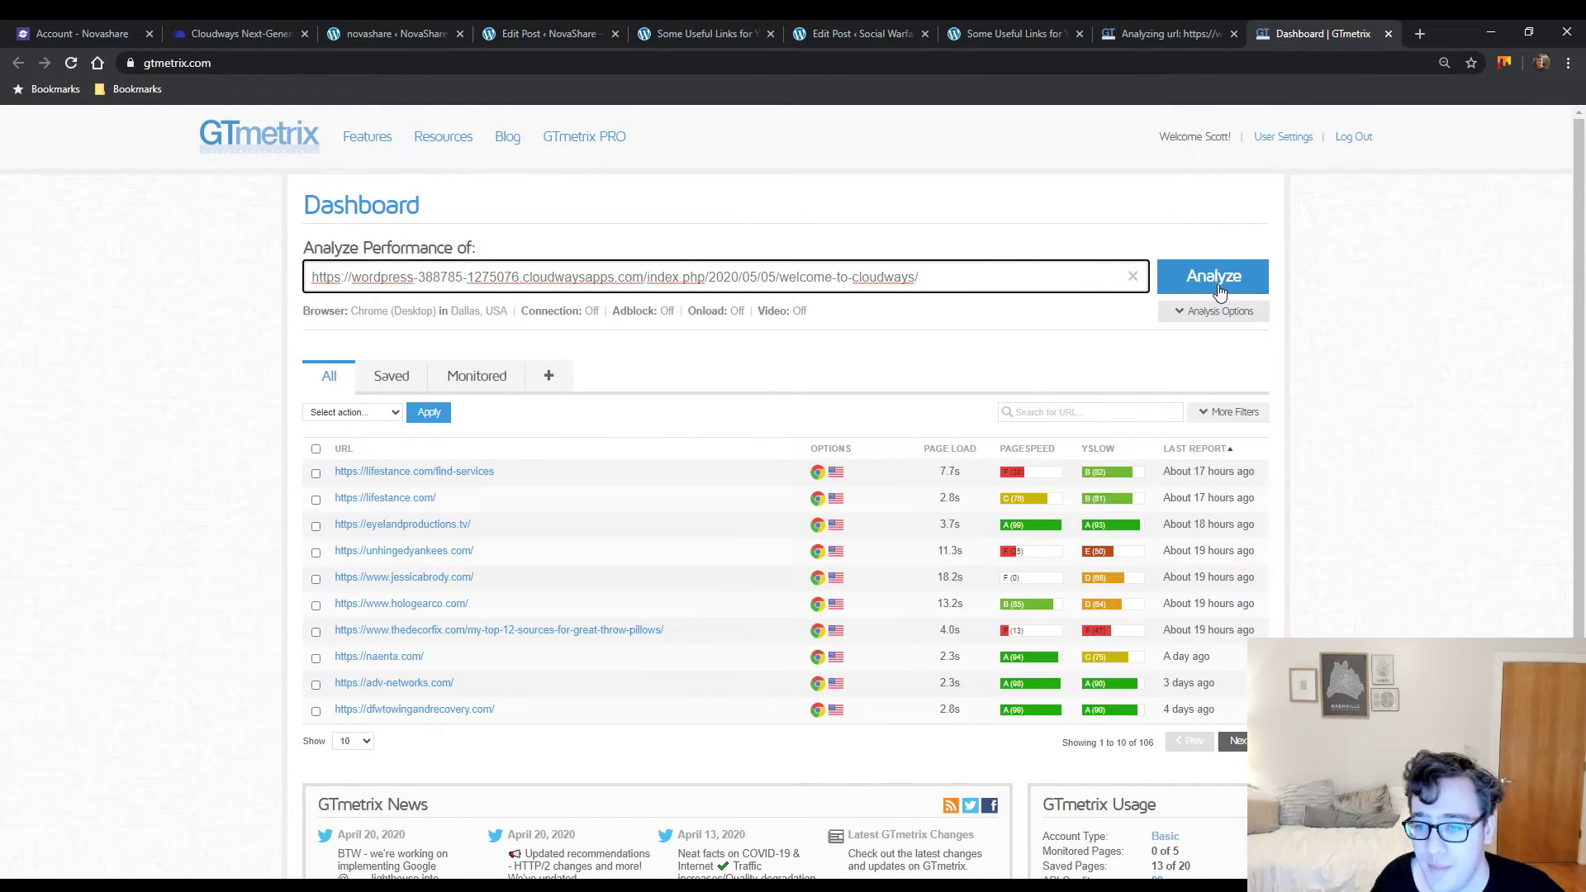
click(1219, 281)
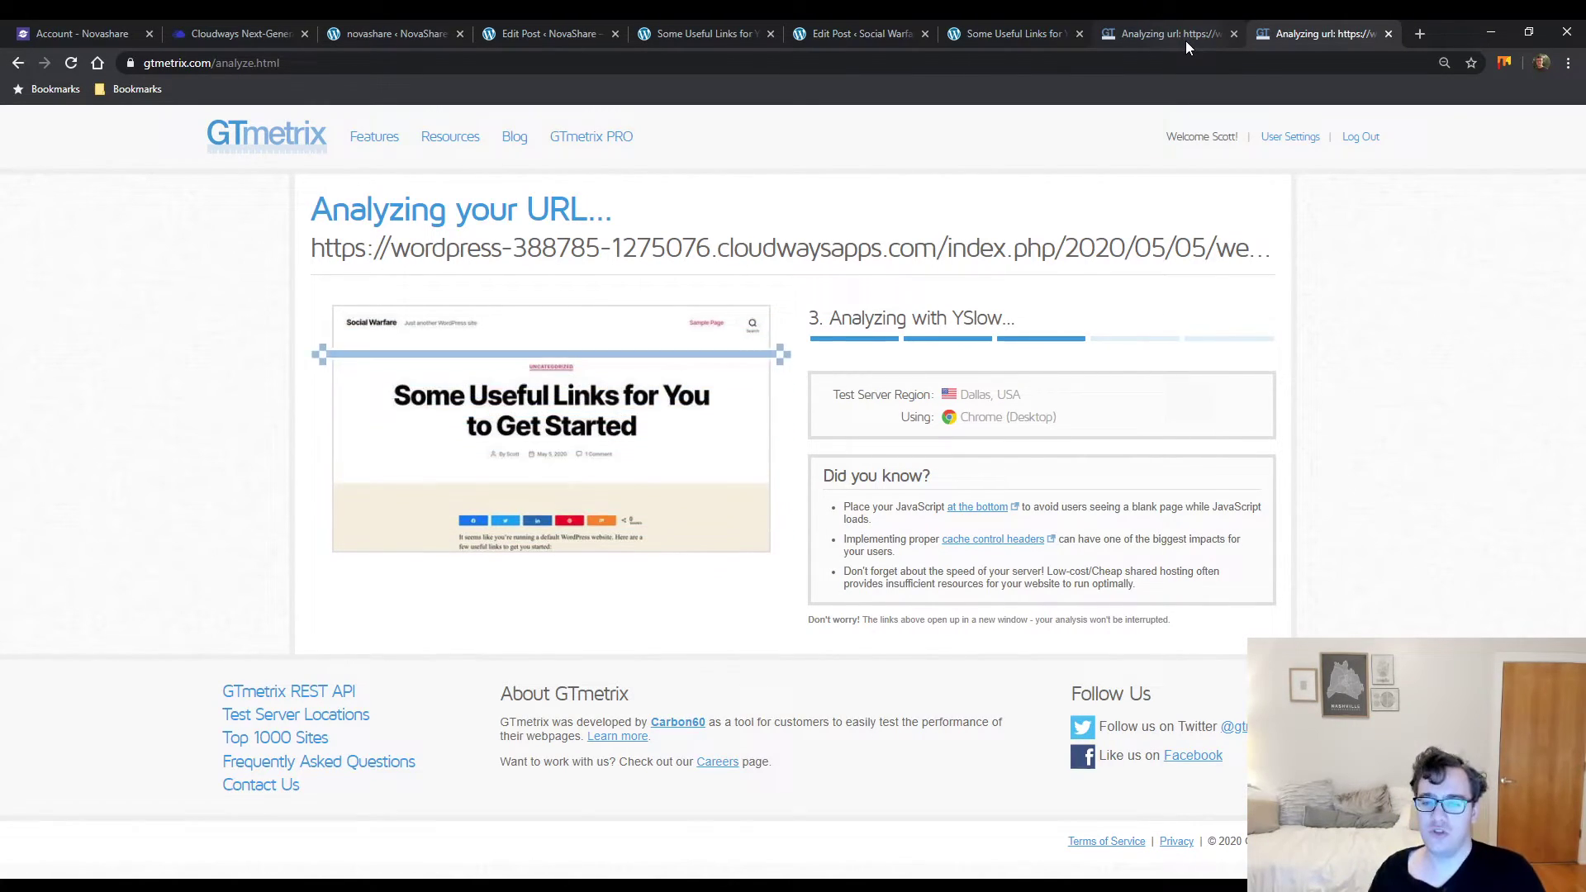
click(1187, 42)
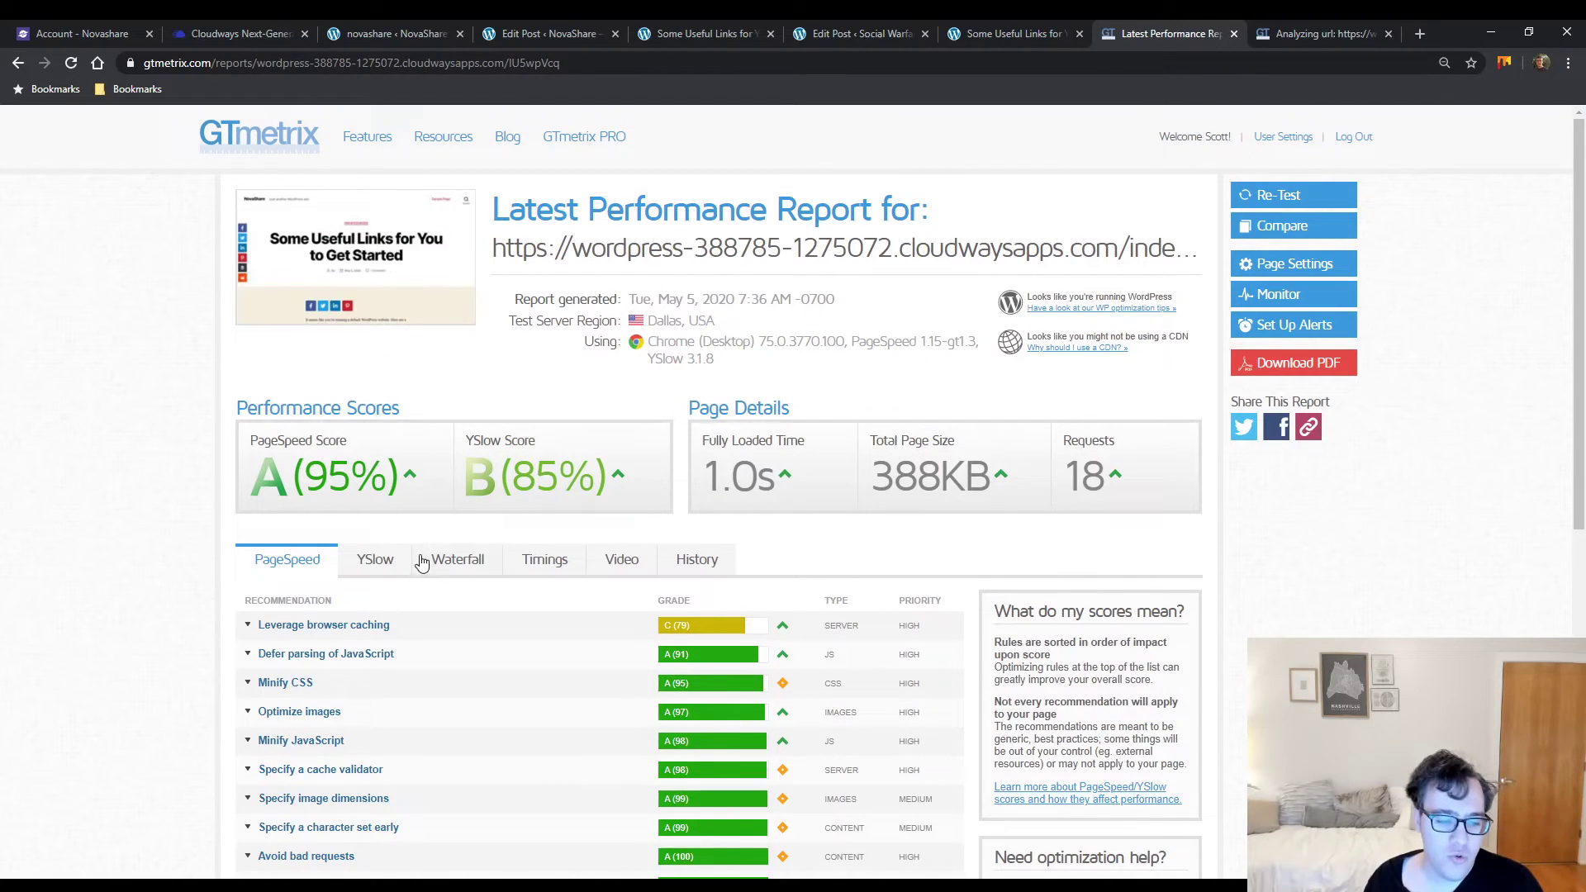
Show both waterfall charts and highlight each total page size and Social Warfare's 21 requests
click(457, 564)
drag(910, 474, 1018, 487)
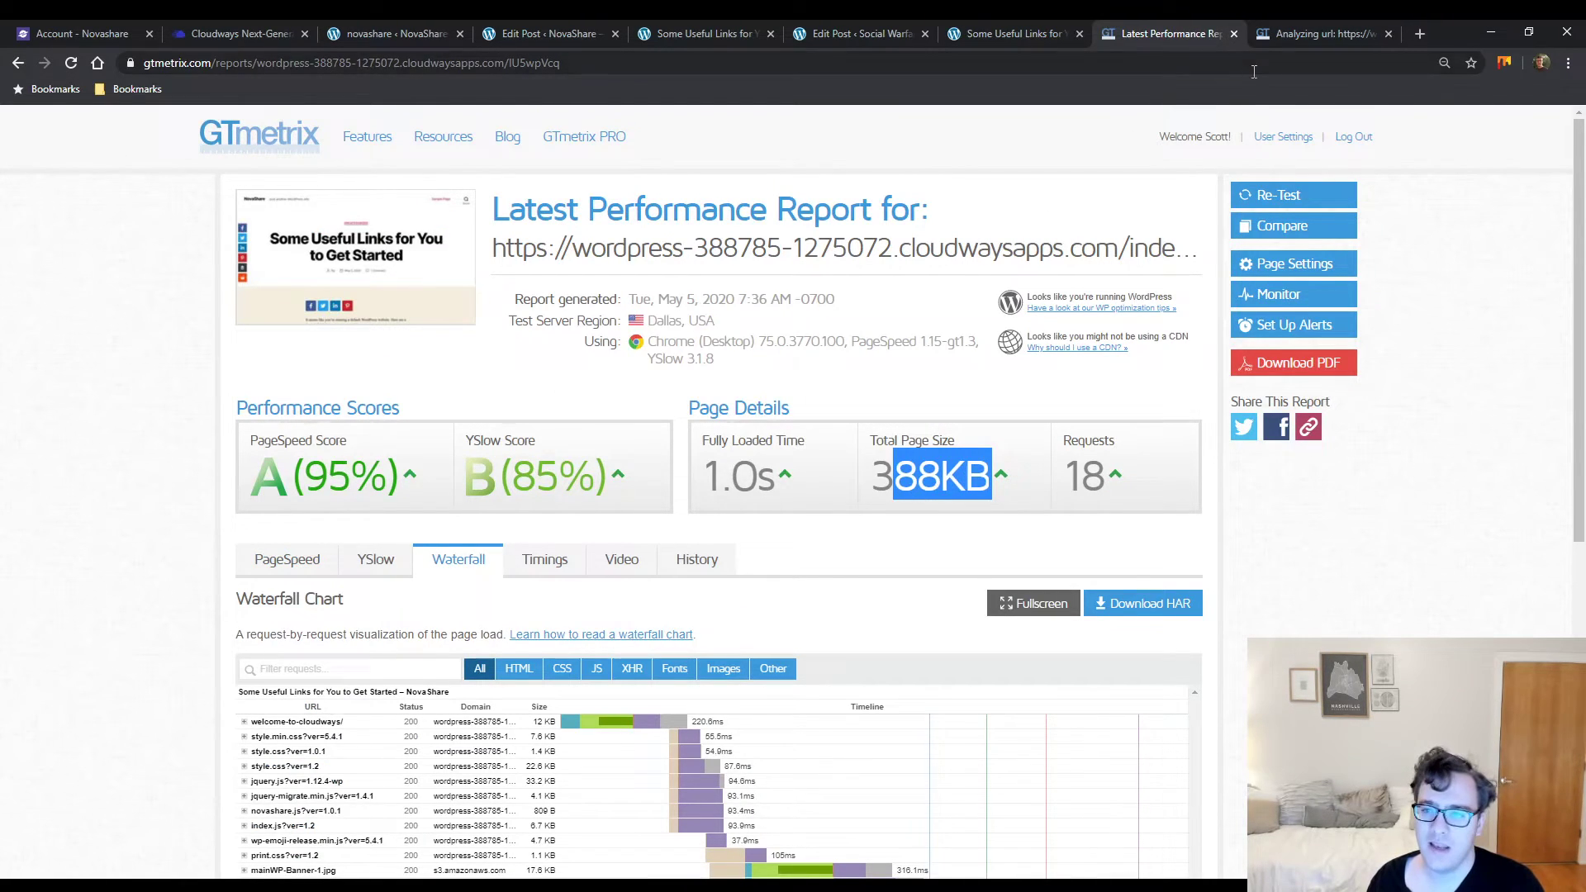
click(1286, 37)
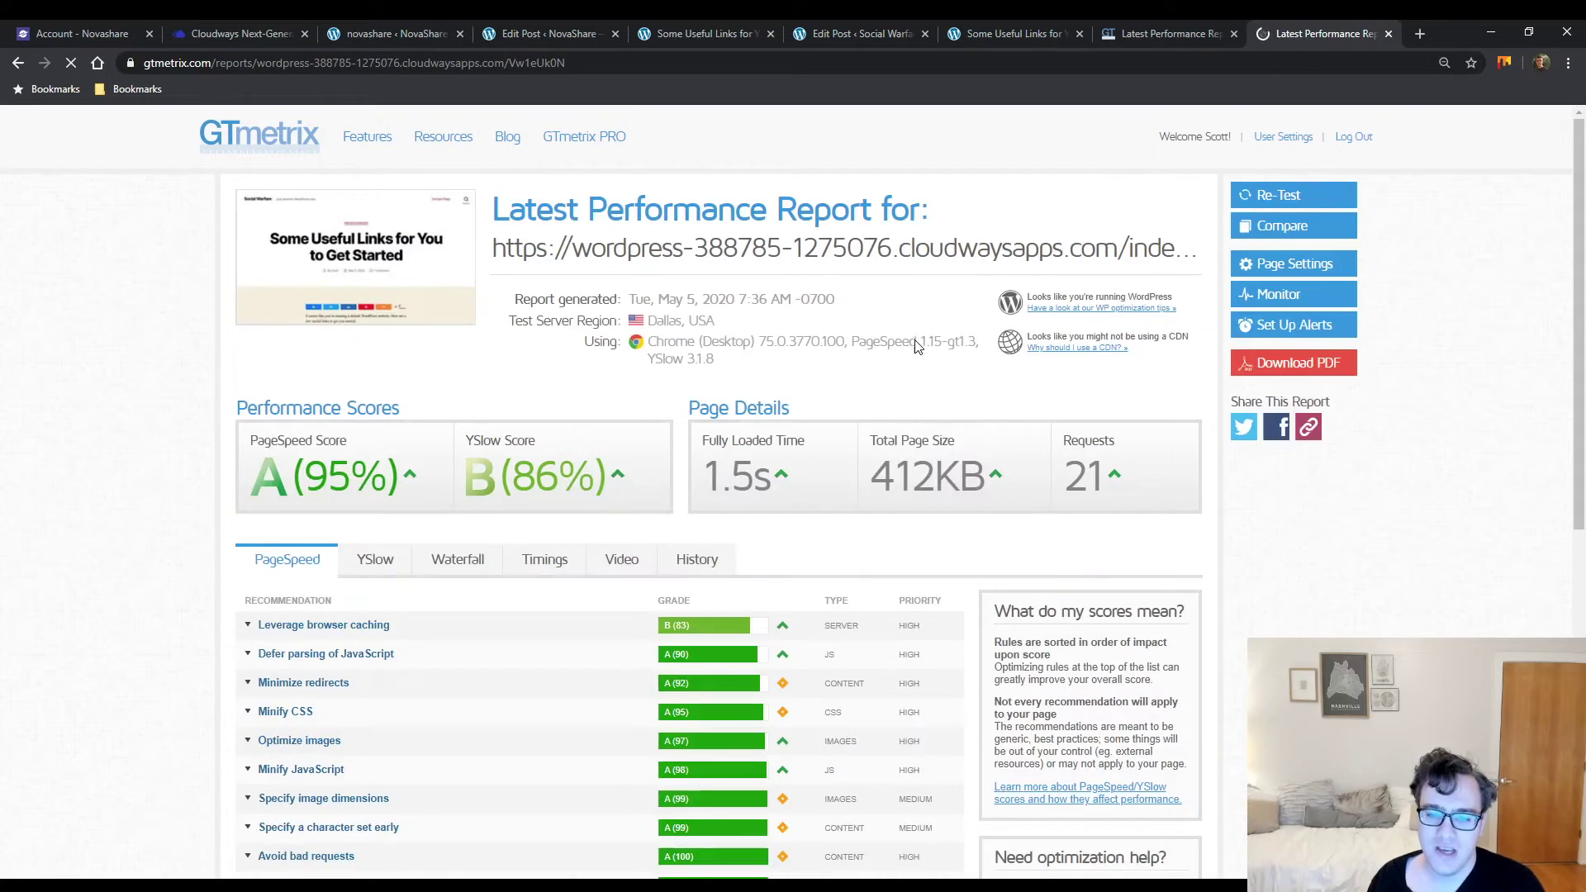
click(471, 558)
drag(869, 477, 960, 480)
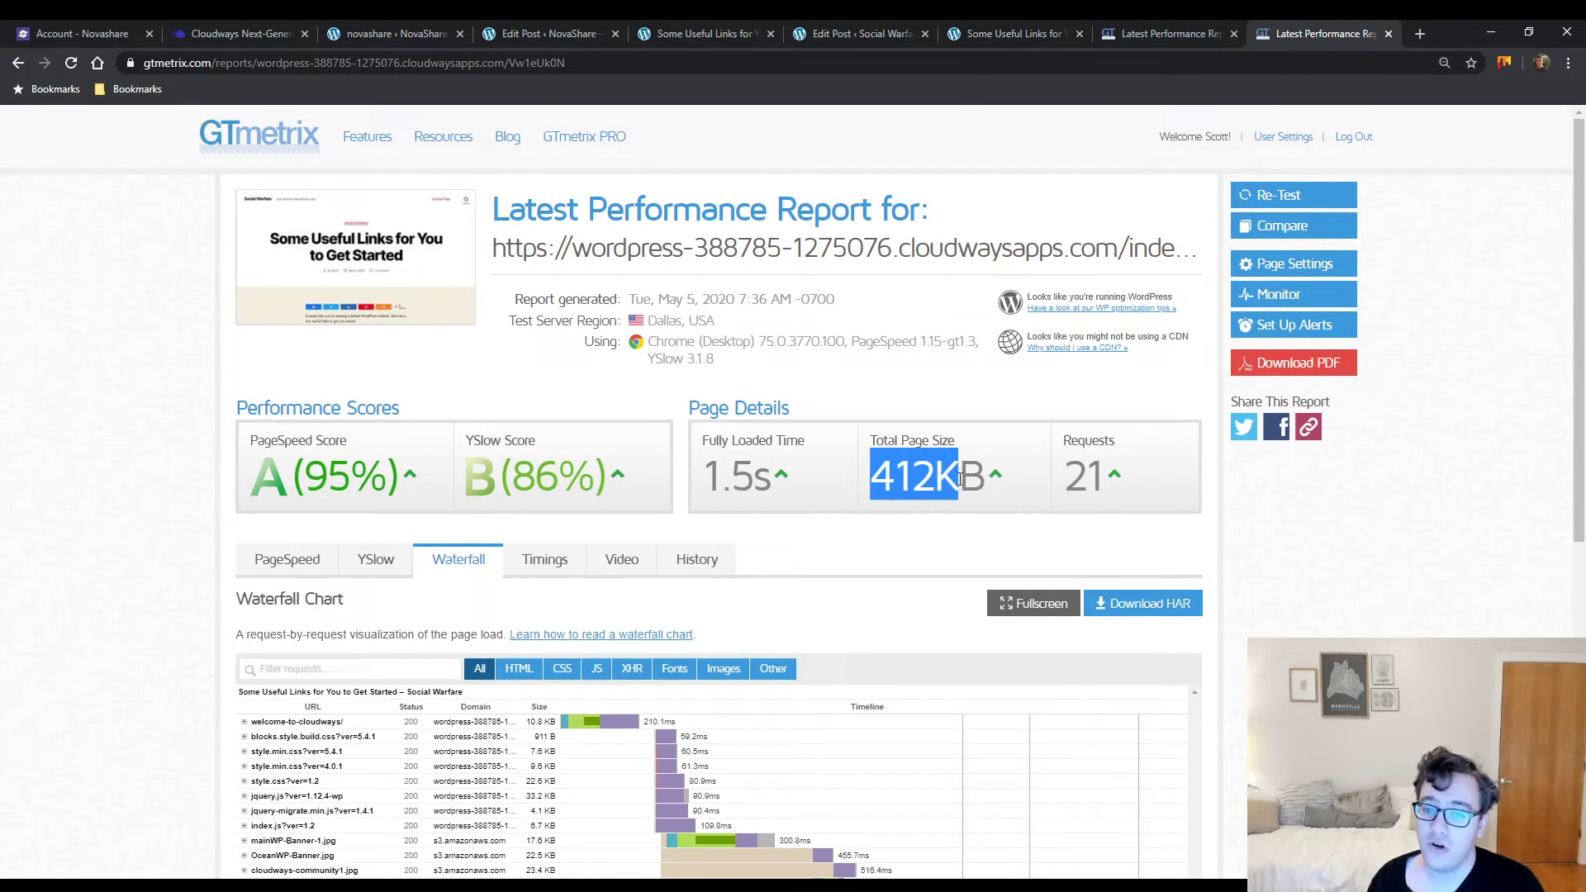
drag(1067, 486, 1155, 487)
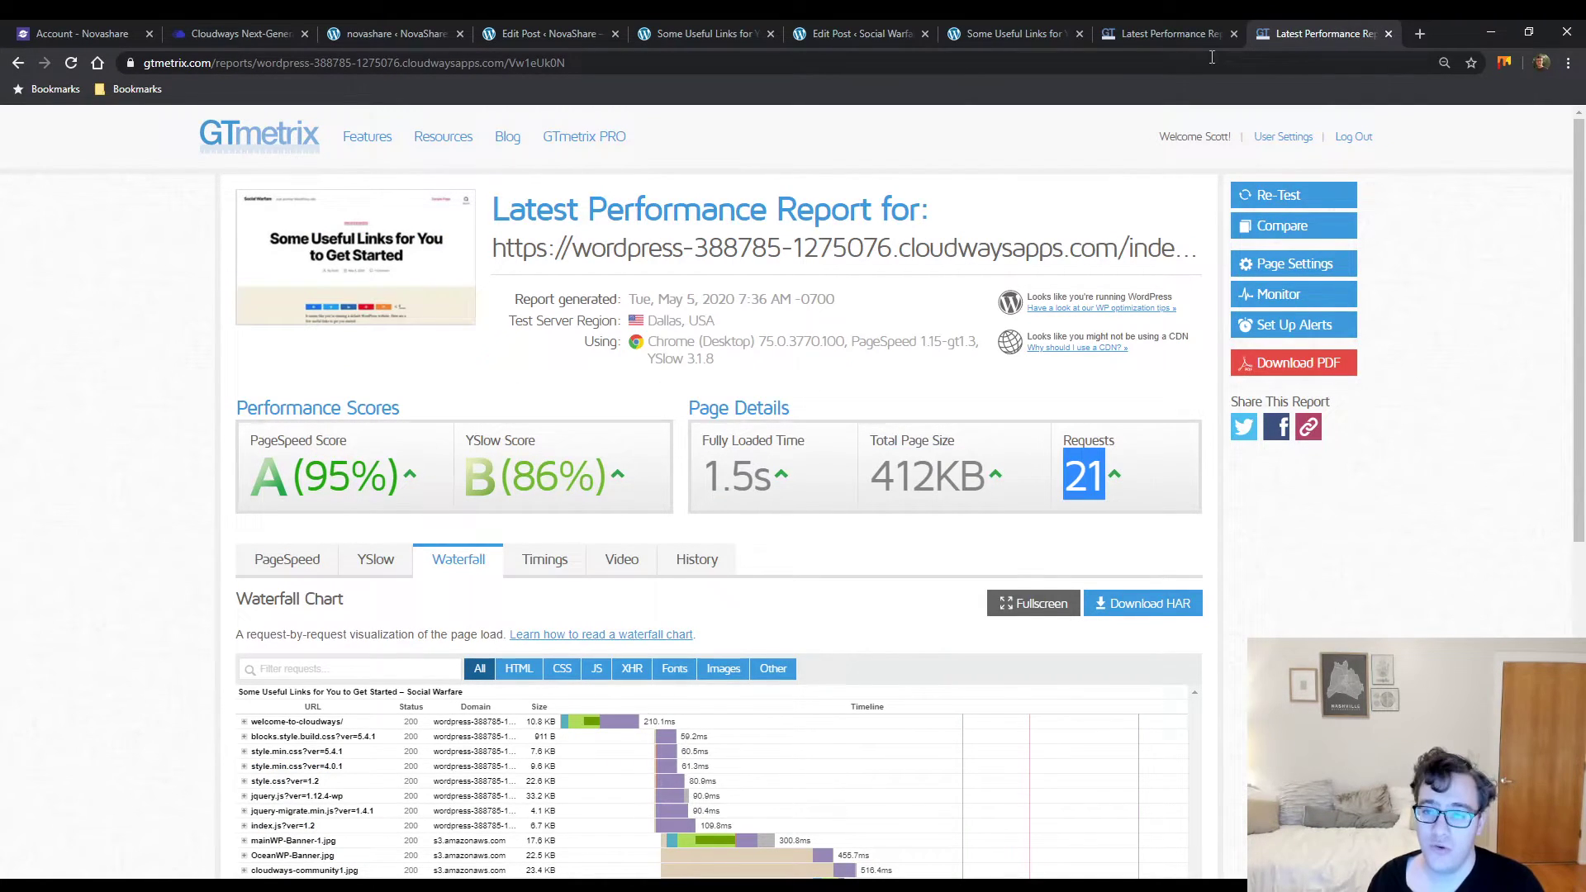
Switch back and forth between the NovaShare and Social Warfare reports, ending on NovaShare
click(1132, 33)
scroll(576, 603, down, 5)
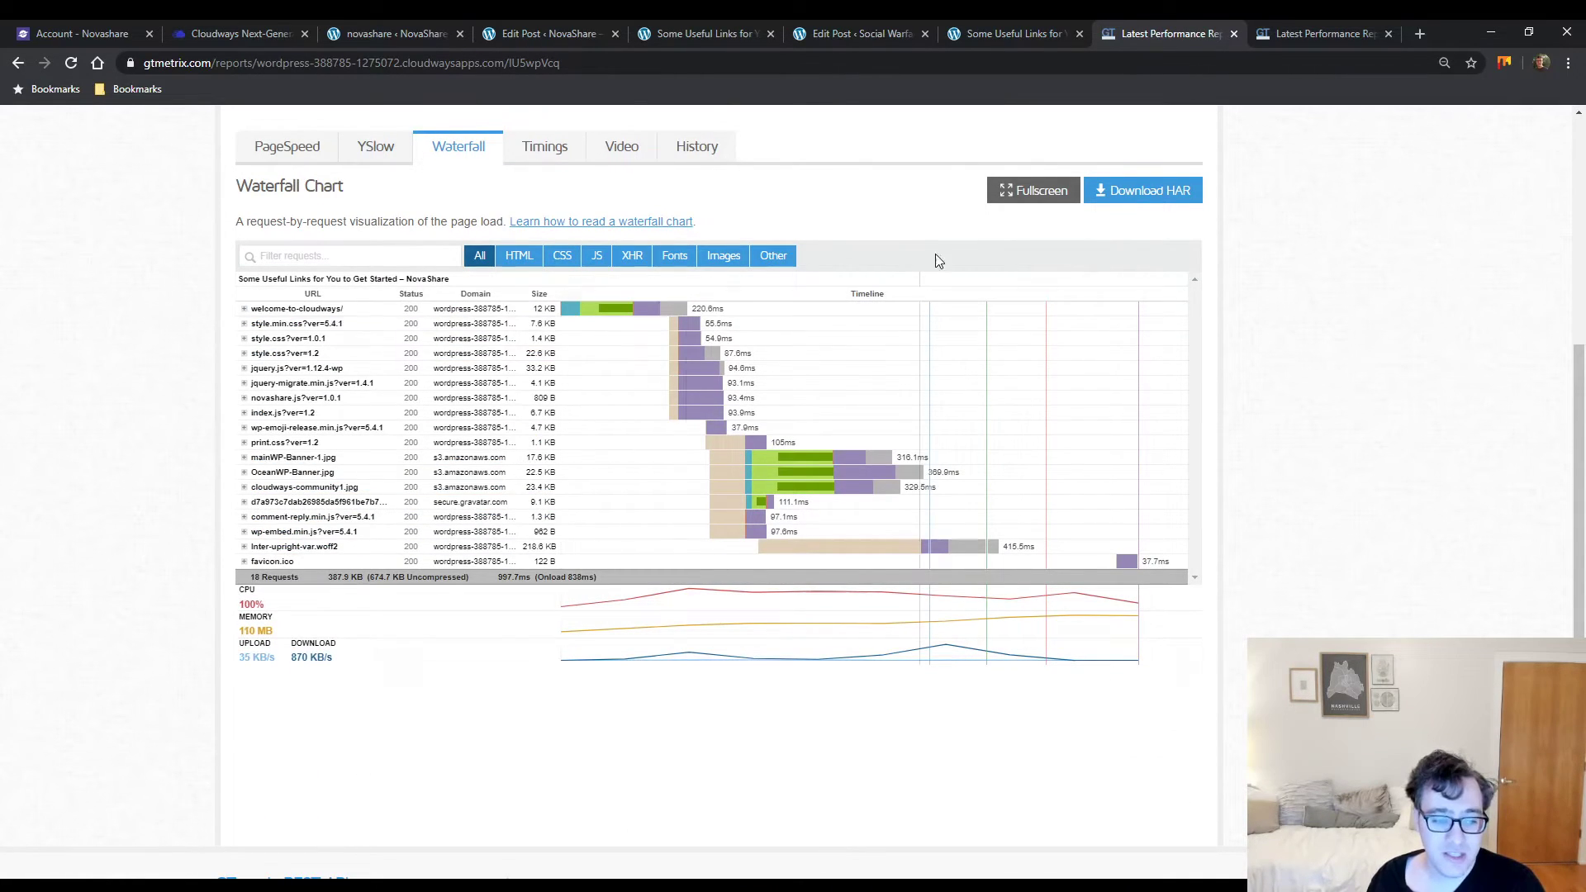
scroll(922, 246, up, 3)
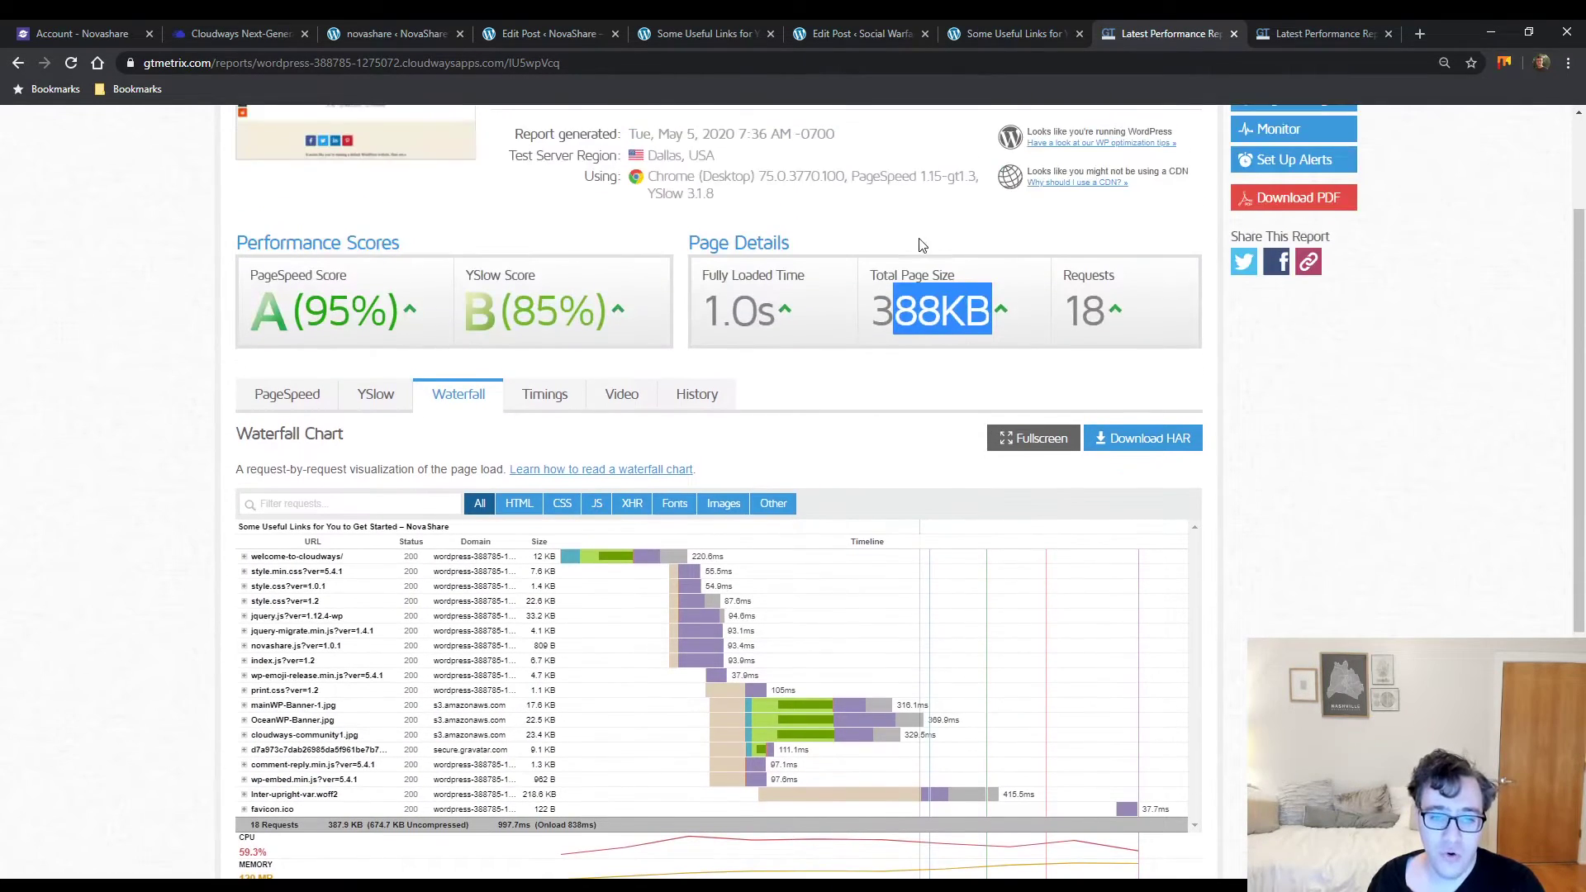
click(1300, 36)
click(1169, 33)
click(1266, 31)
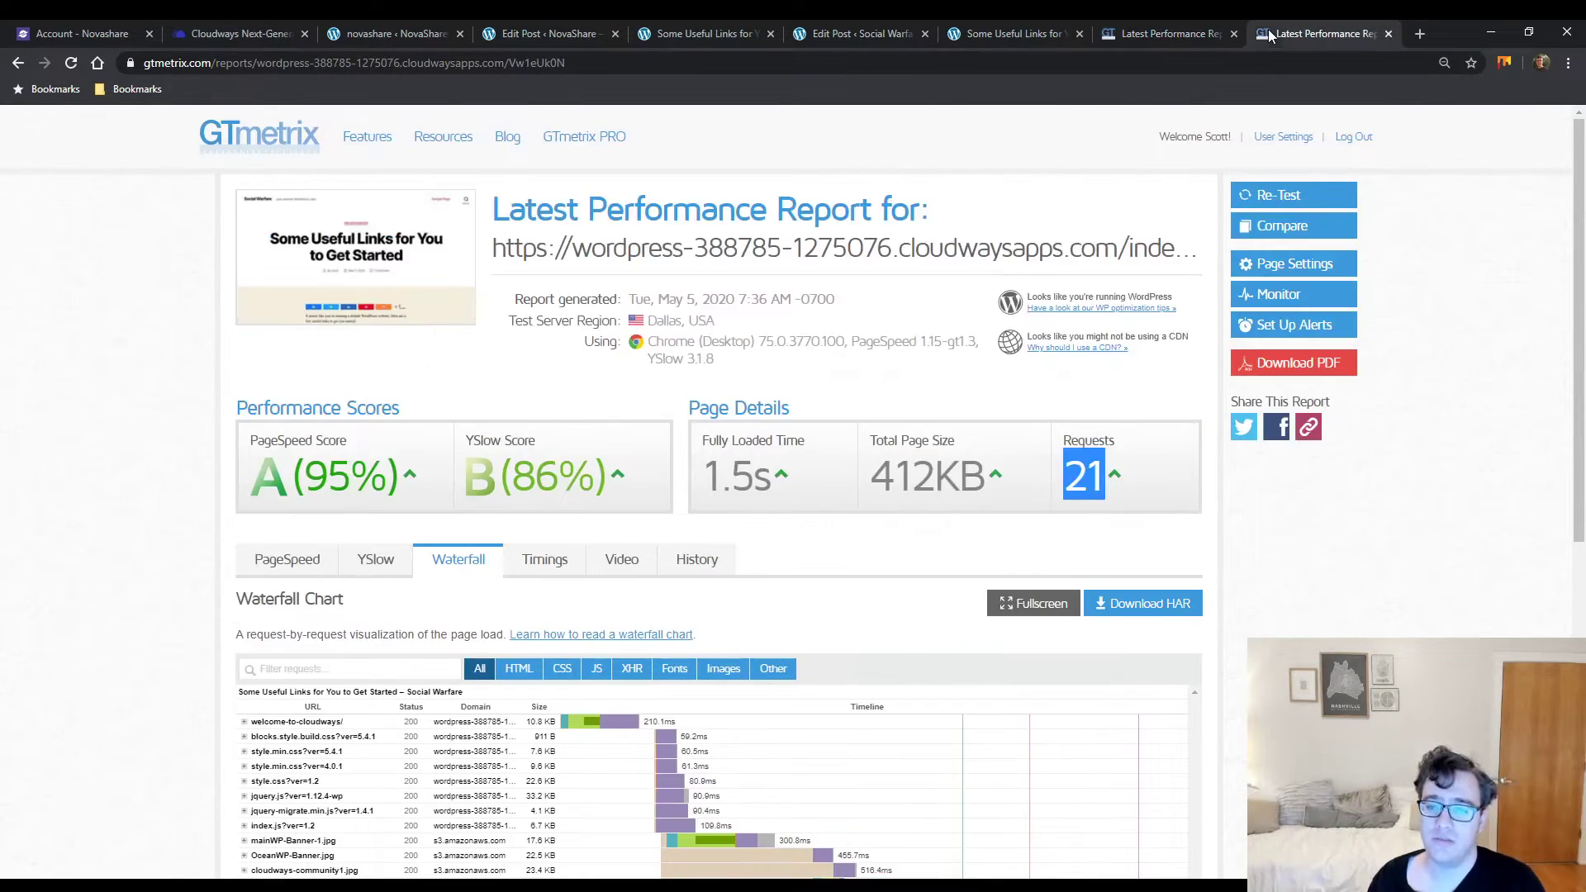
click(1157, 35)
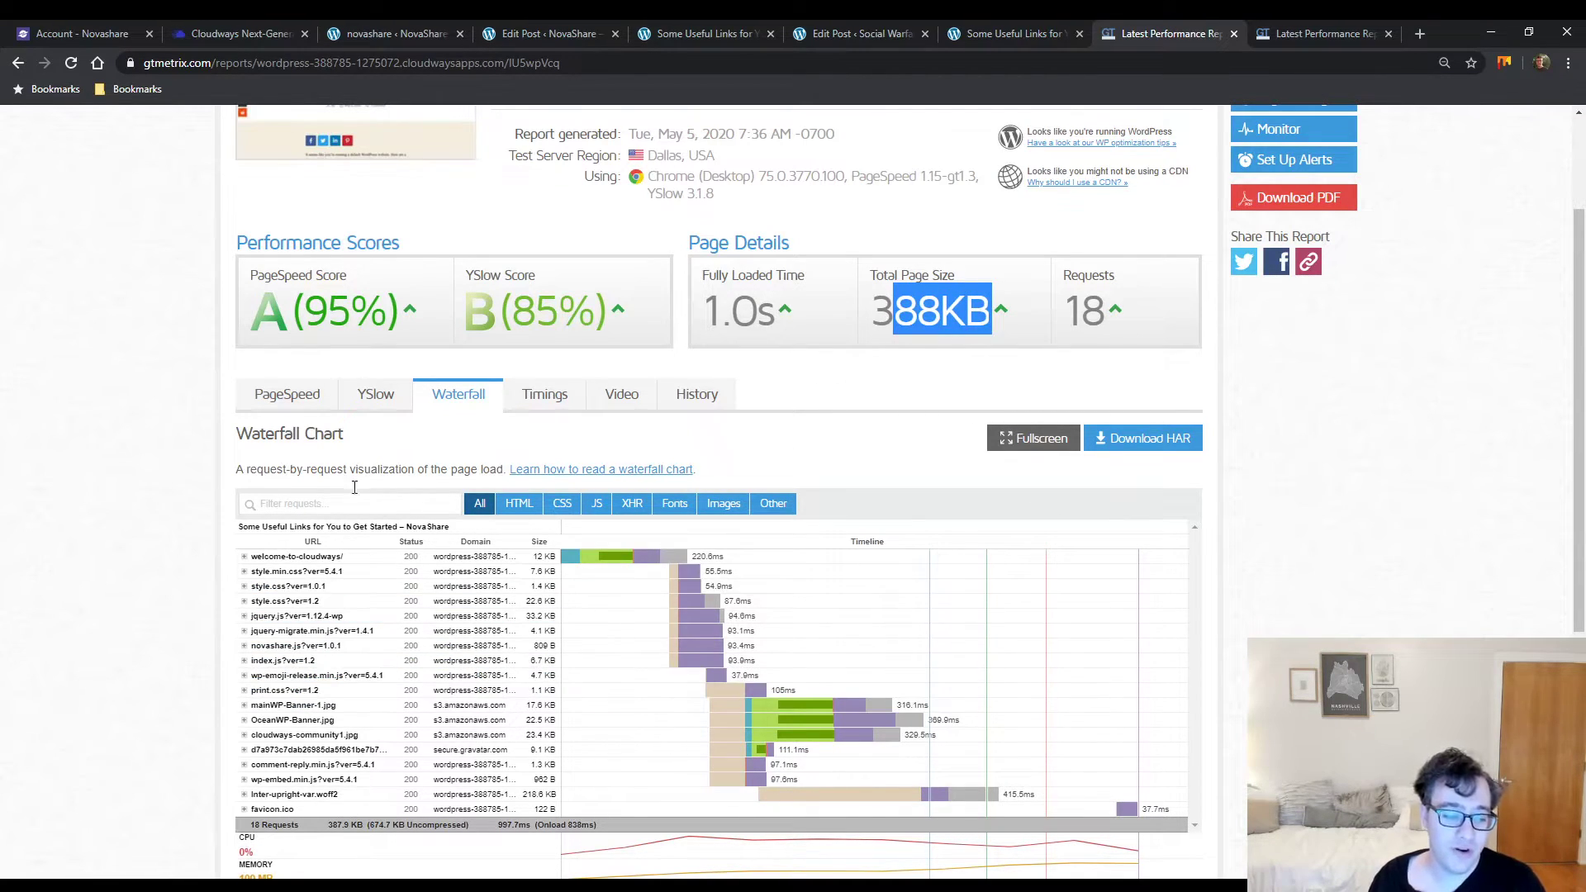
Filter the NovaShare waterfall by 'nova' and inspect the novashare.js request details
click(312, 502)
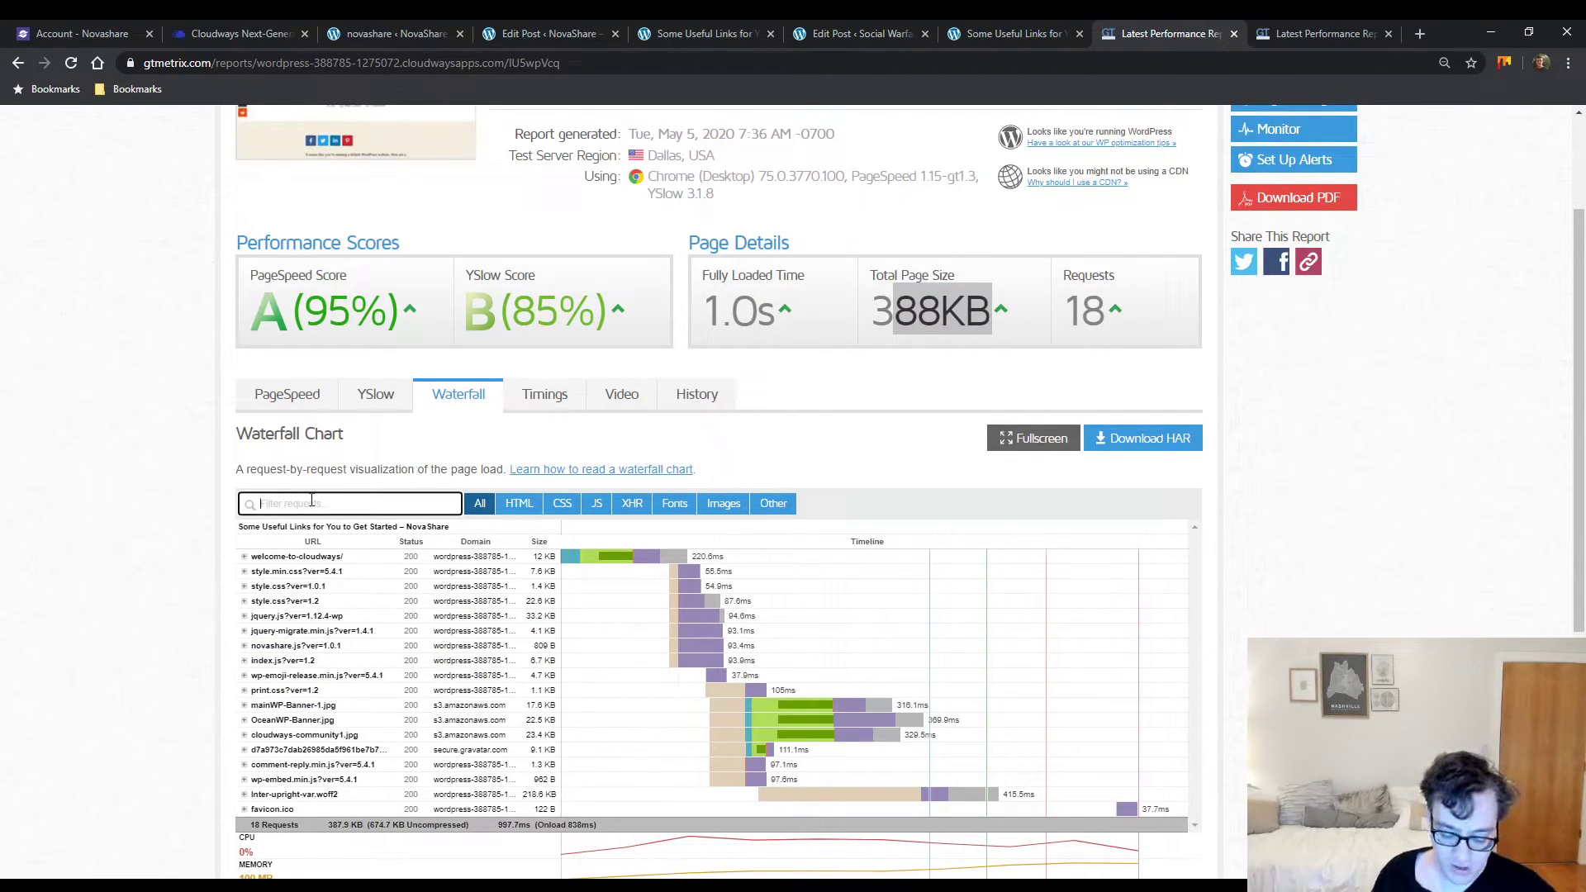
text(nova)
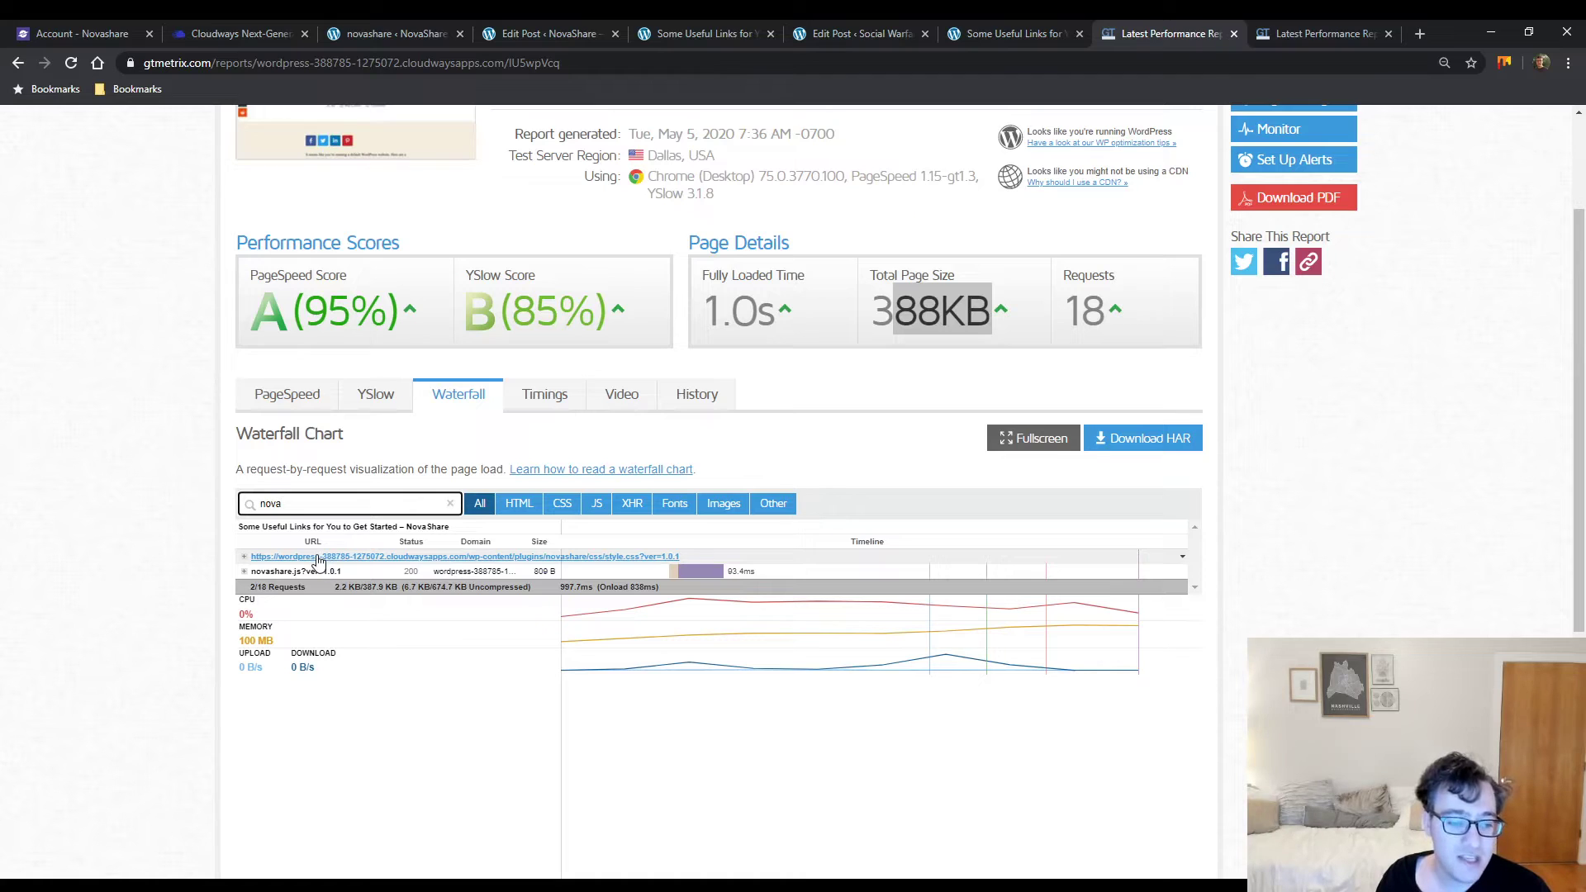
mouse_move(548, 559)
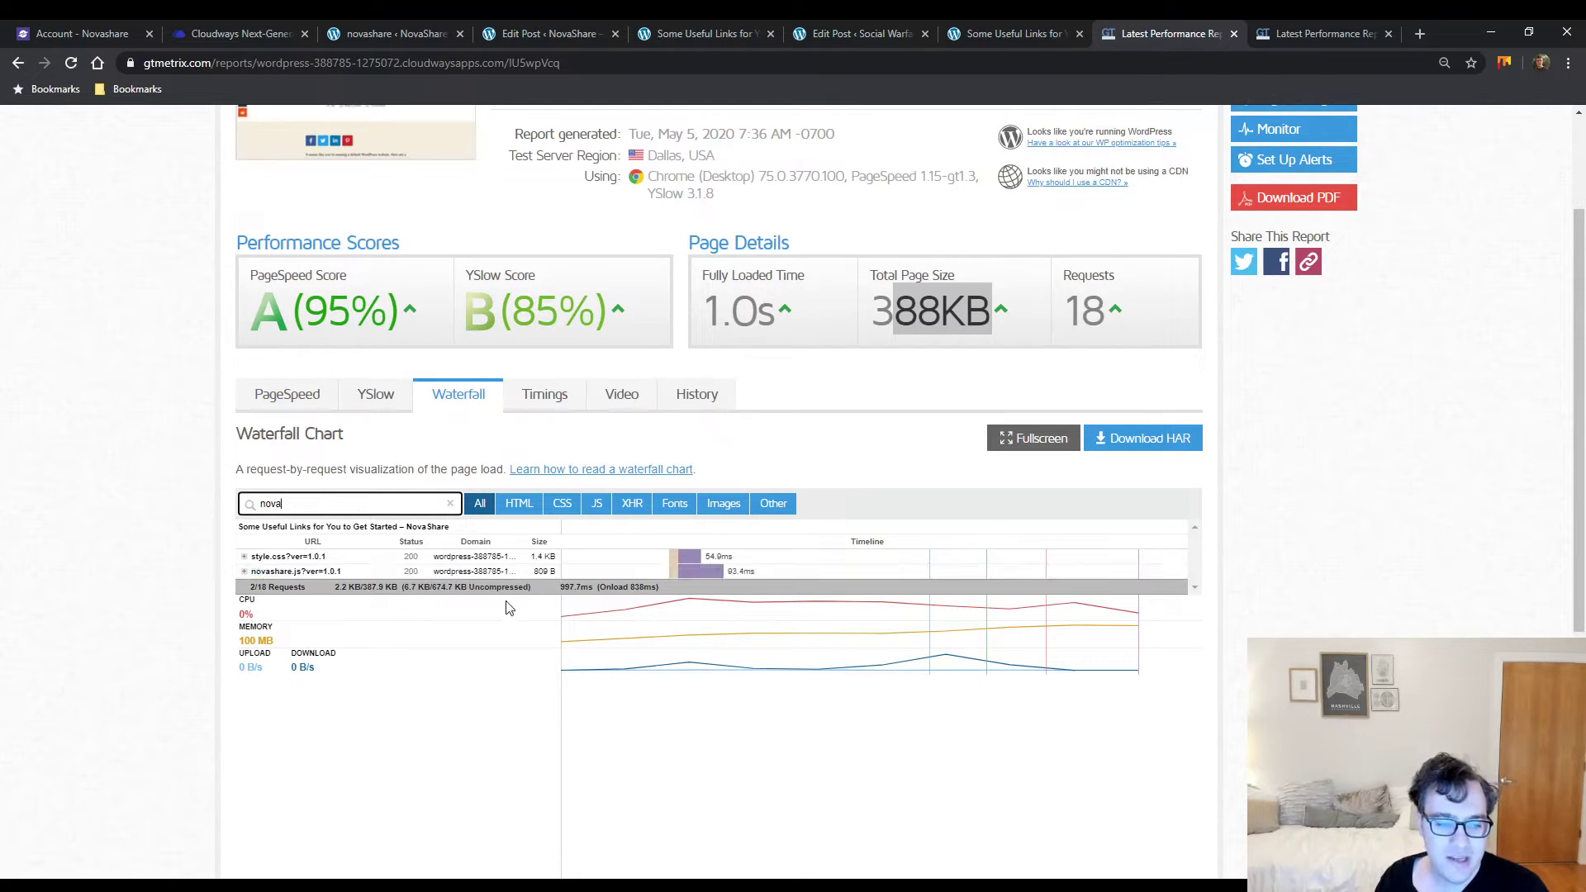
click(365, 572)
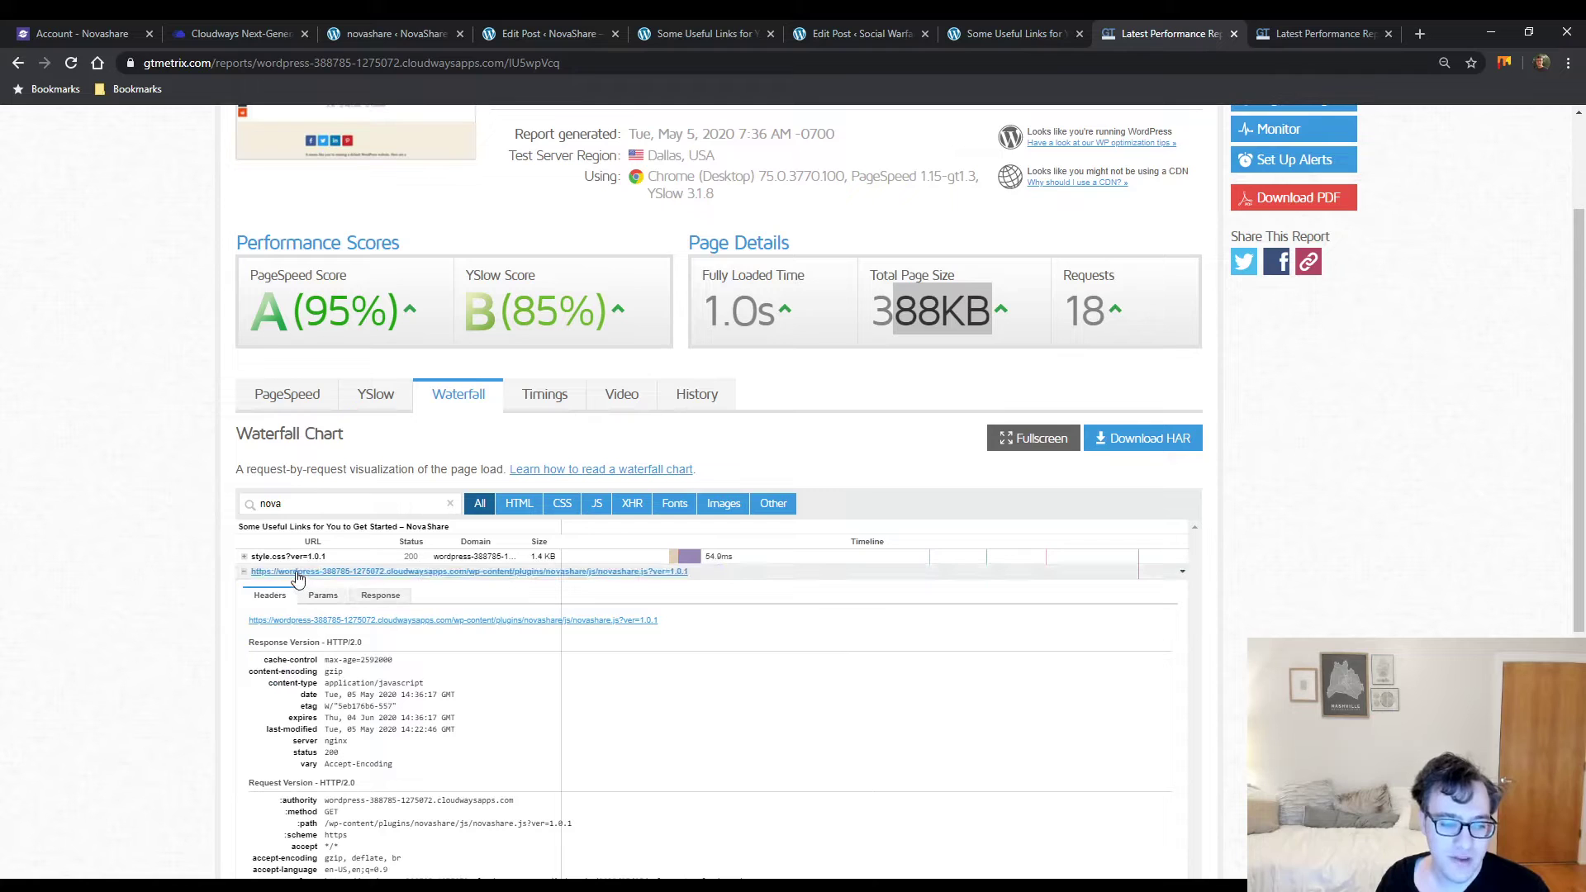
click(296, 571)
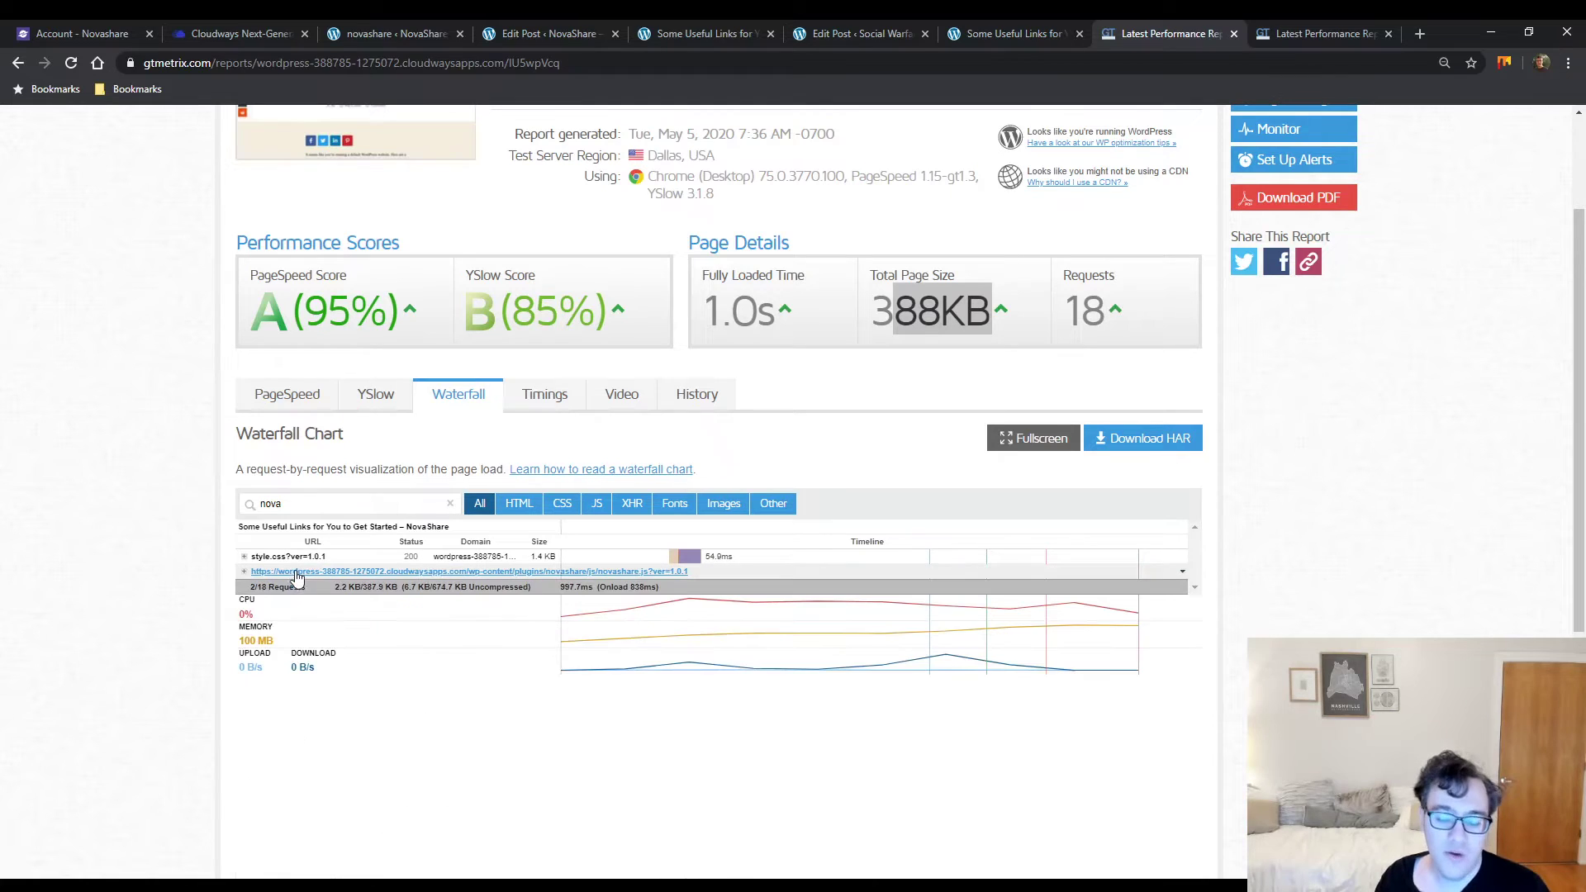
Filter the Social Warfare waterfall by 'soci', listing its 4 plugin requests
click(1322, 31)
click(334, 663)
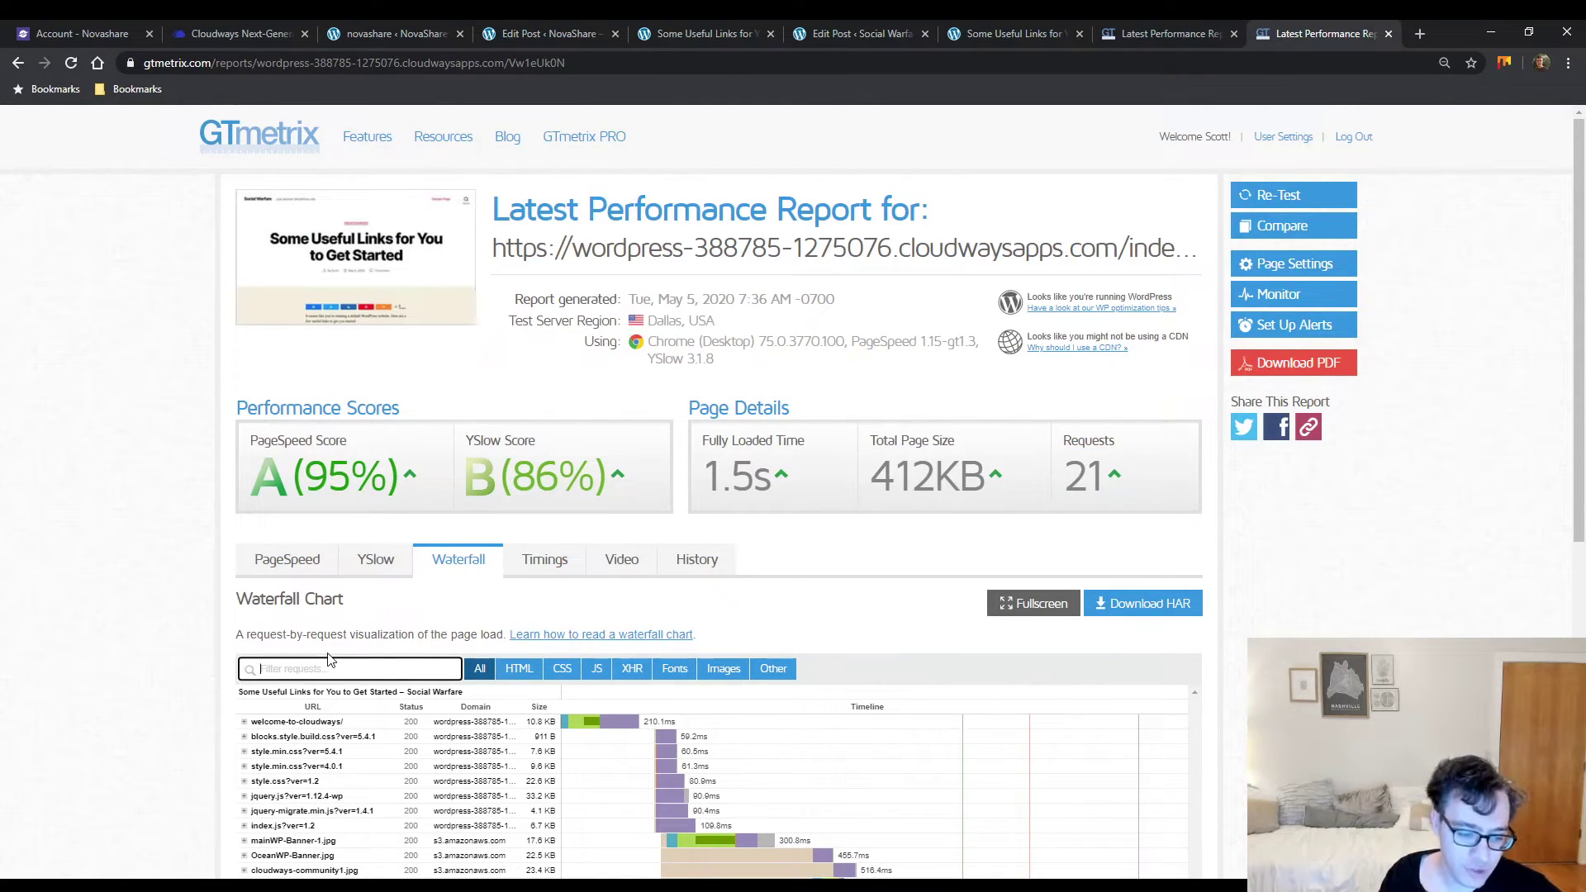
text(social)
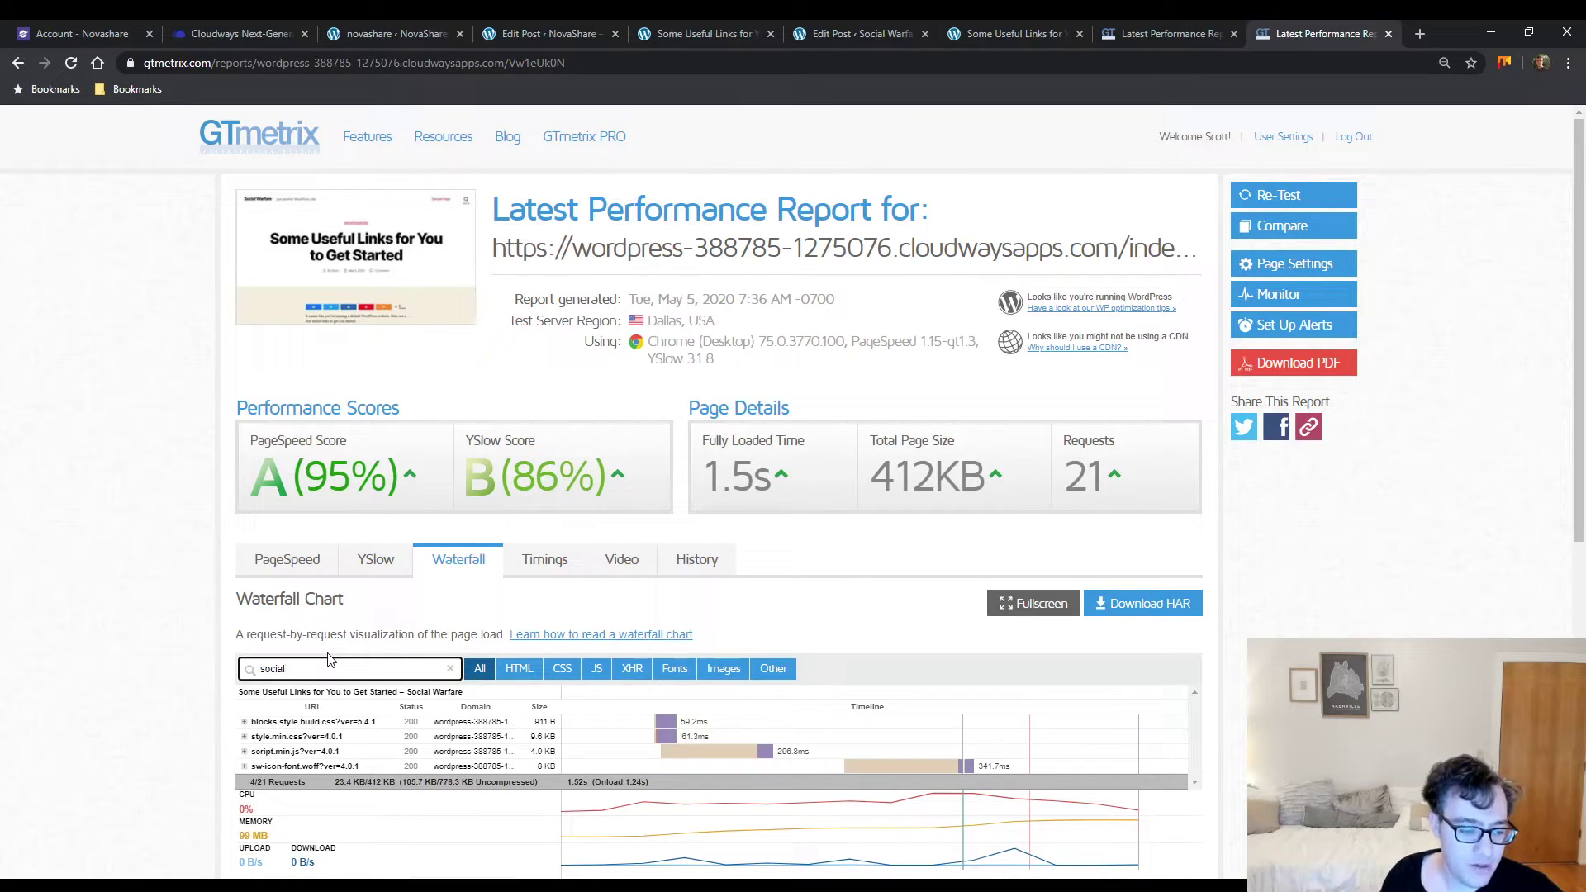
scroll(329, 659, down, 2)
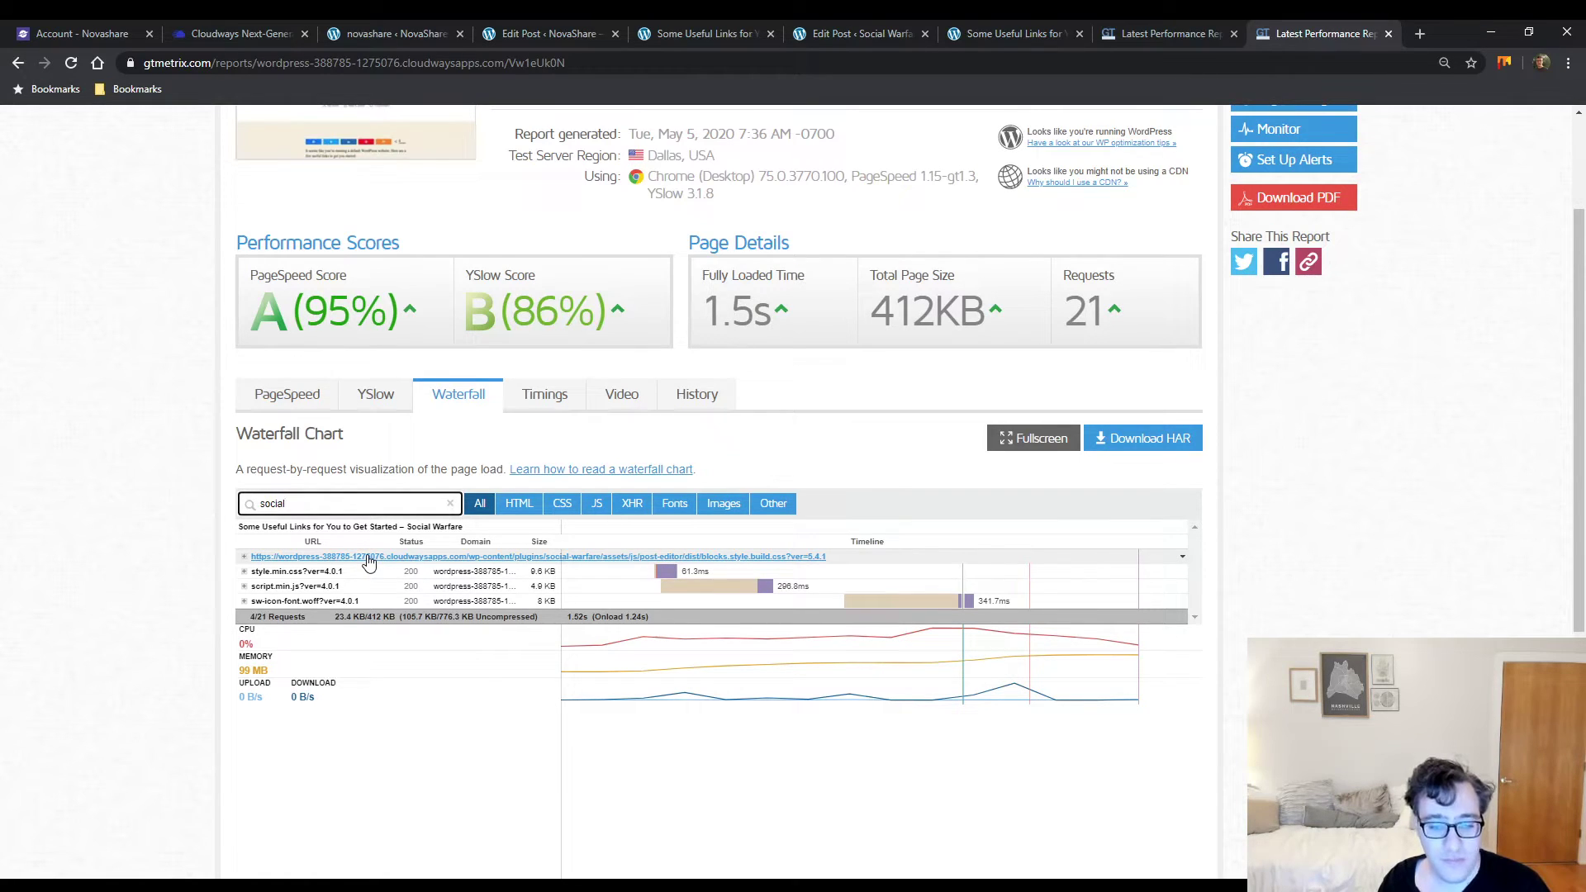
Inspect Social Warfare's blocks.style.build.css stylesheet, then close it and collapse its details
click(369, 562)
click(465, 615)
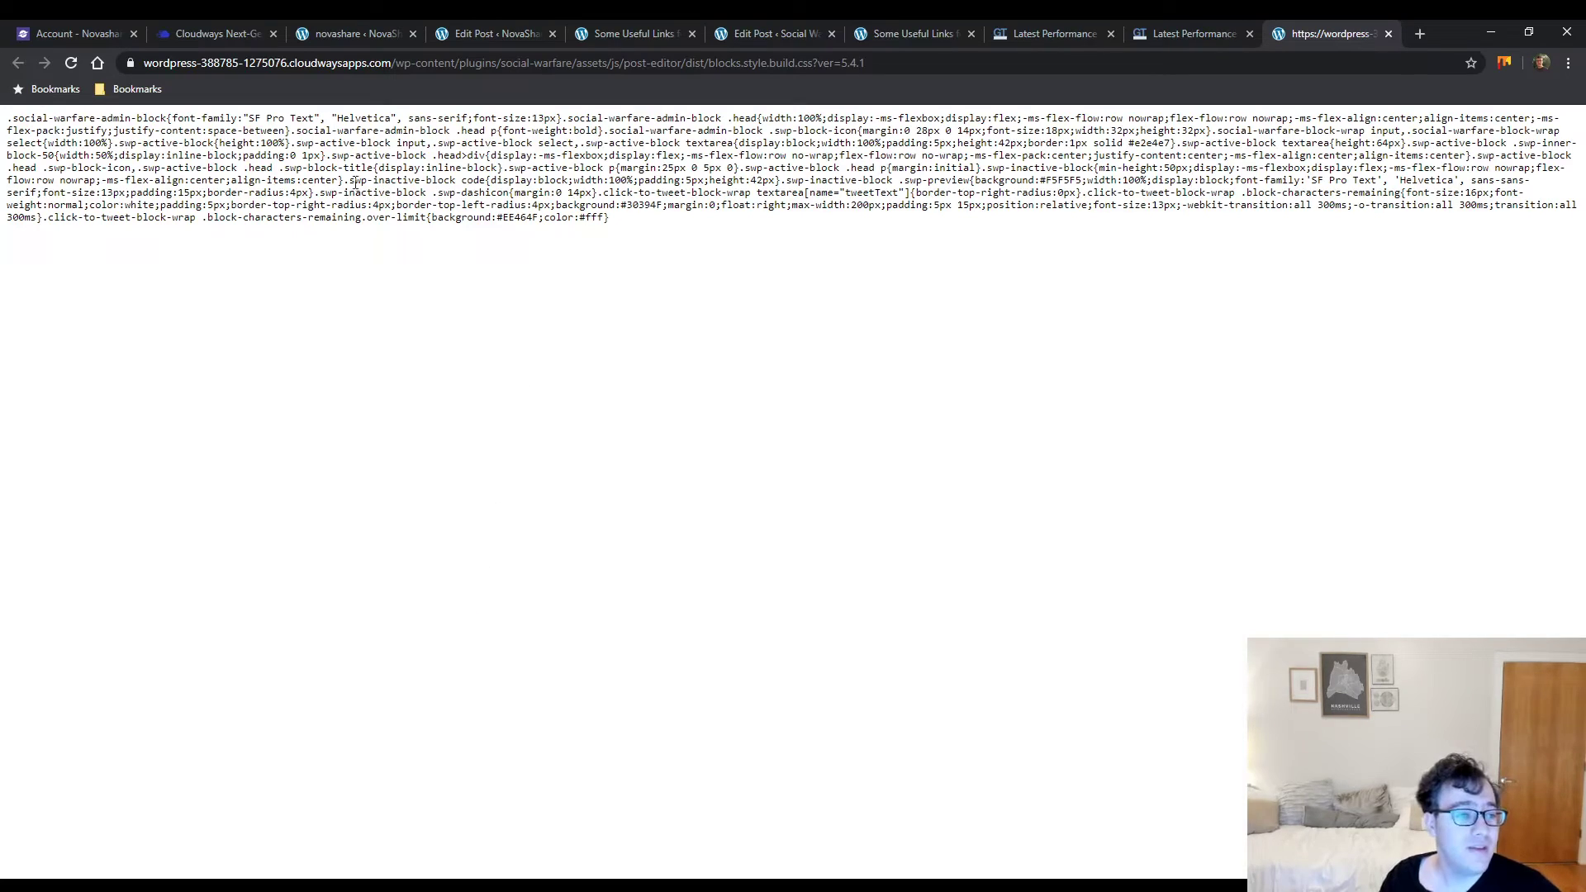
drag(301, 180, 2, 162)
click(642, 253)
key(ctrl+w)
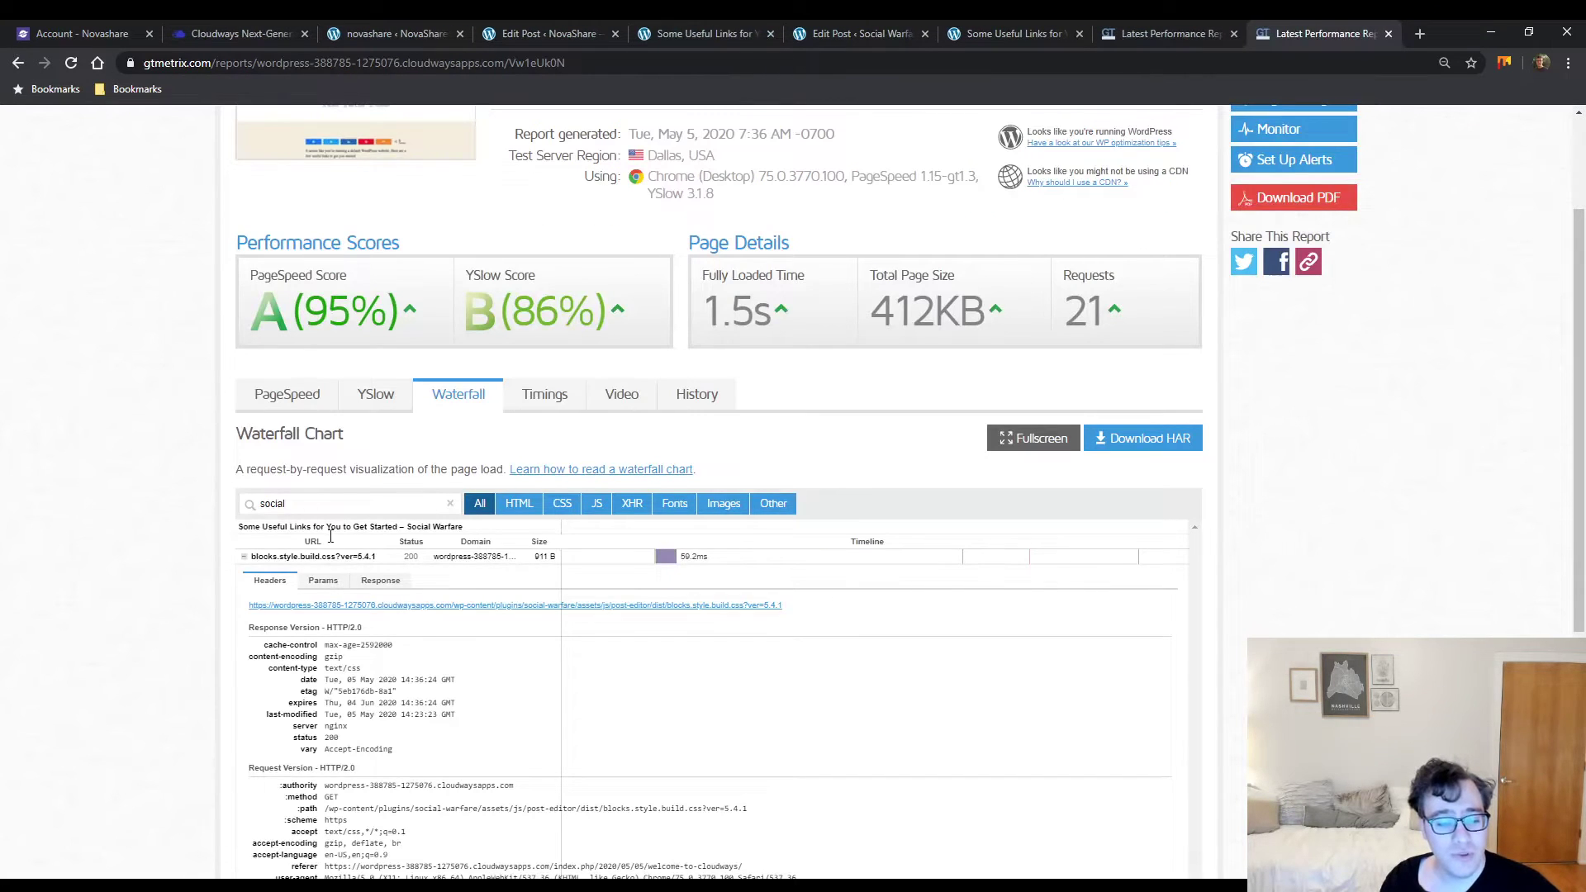
click(328, 560)
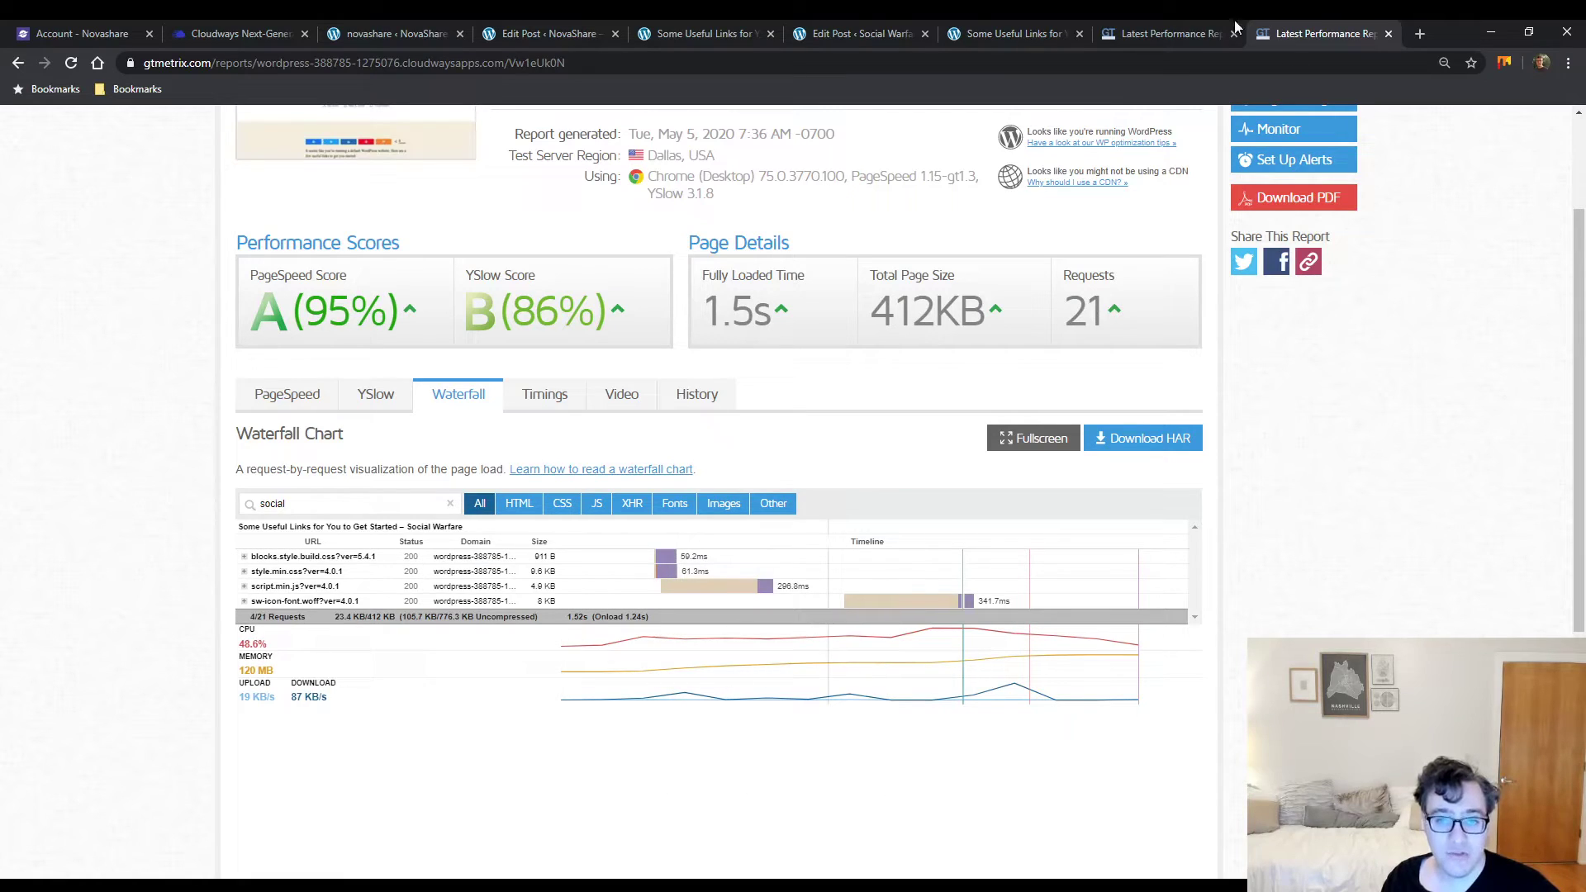
Alternate between the NovaShare and Social Warfare reports, ending on NovaShare
click(1157, 36)
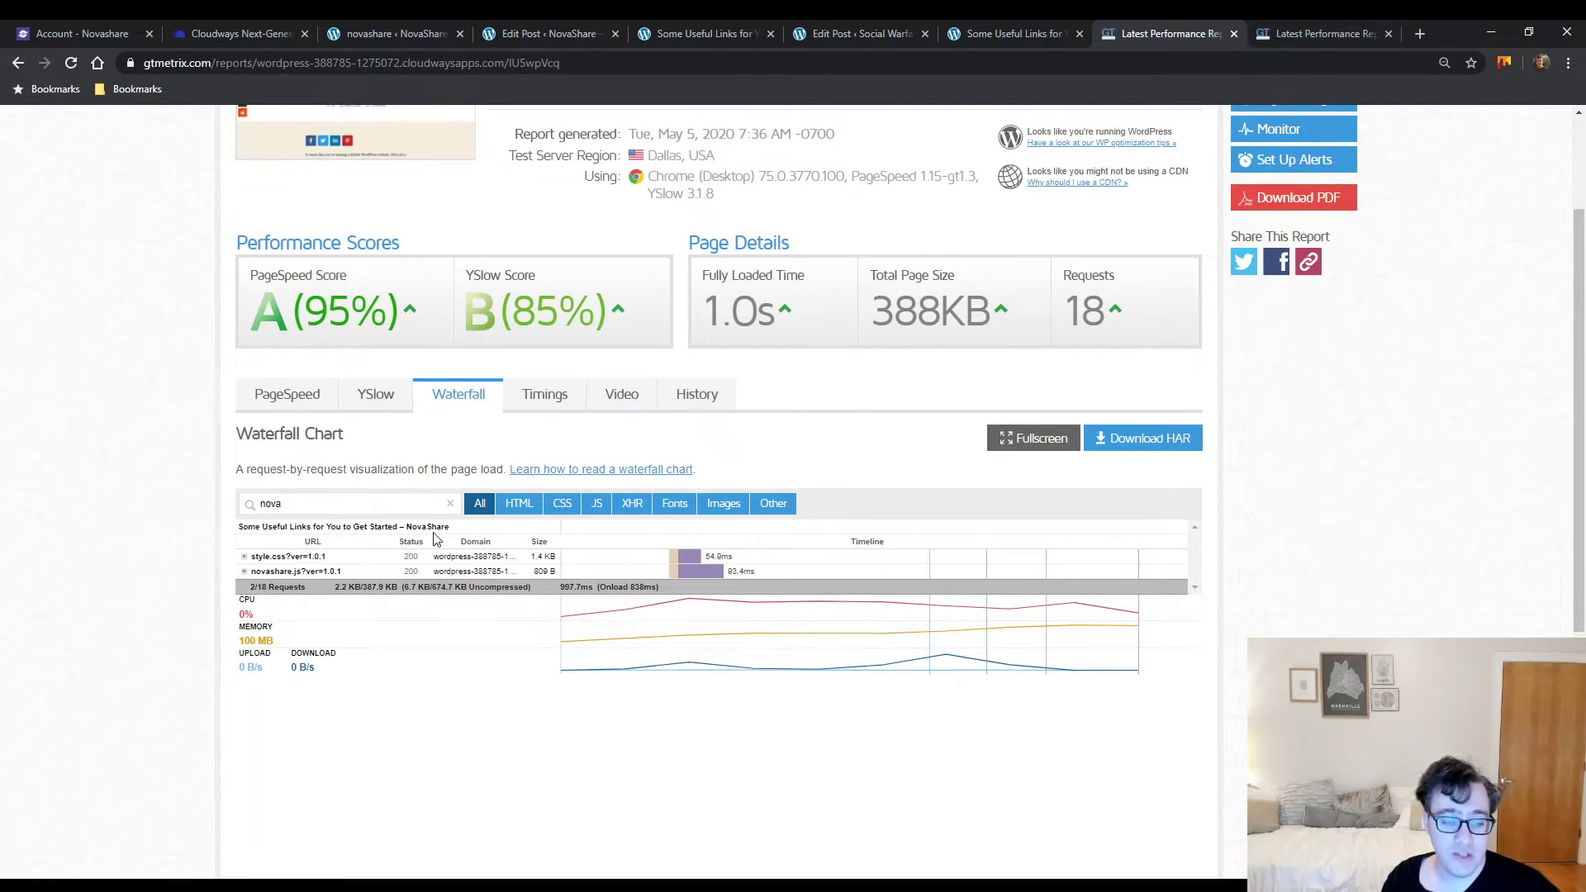
click(1332, 38)
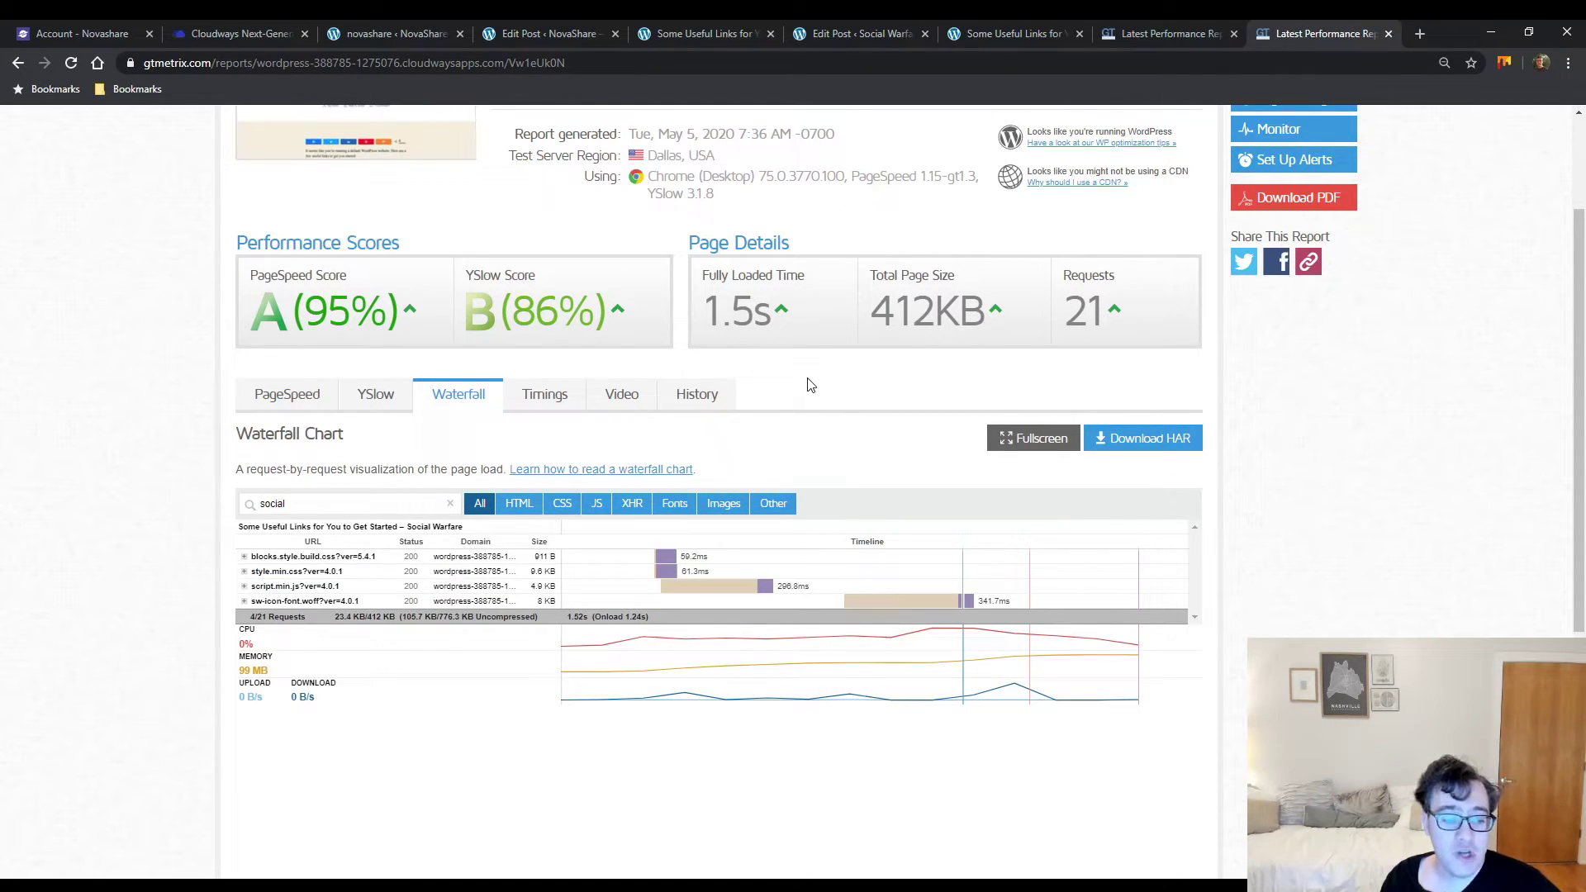
click(1173, 33)
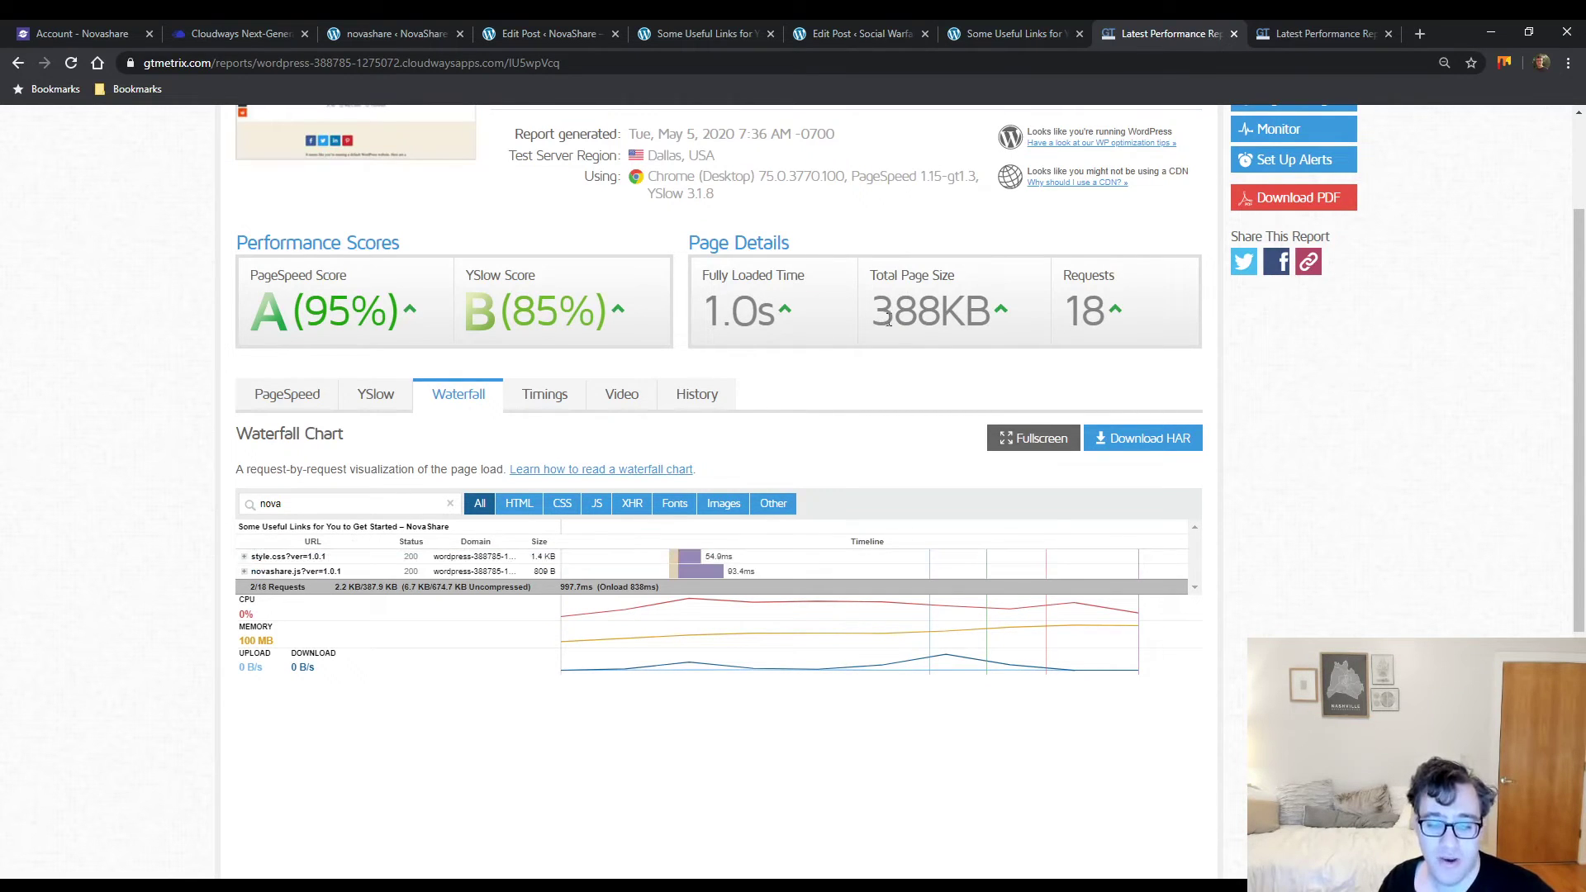
click(1287, 35)
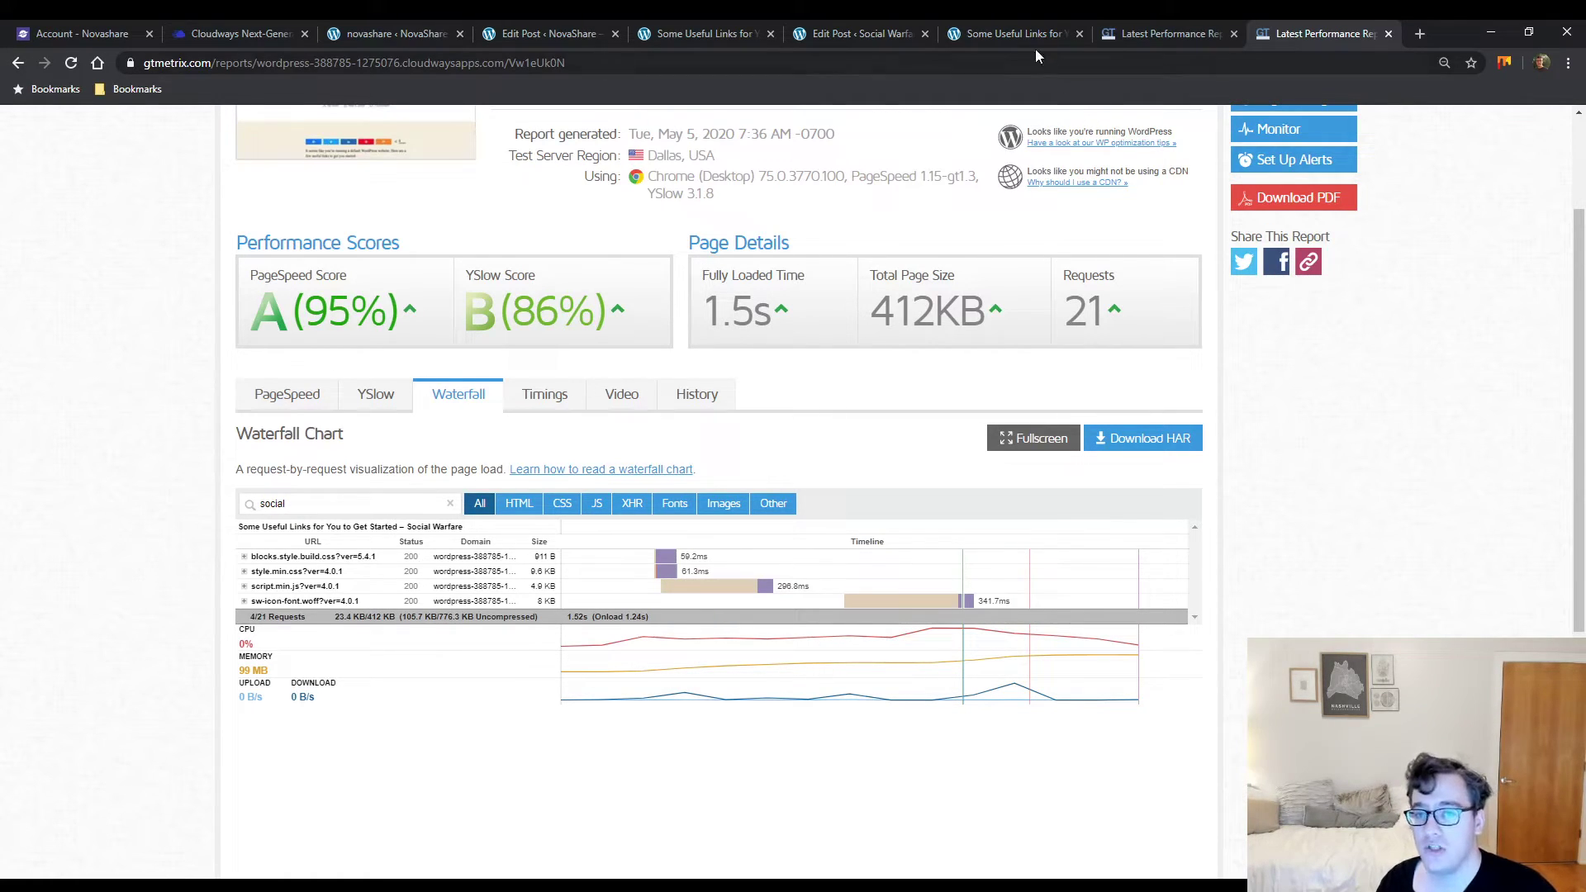
click(1122, 35)
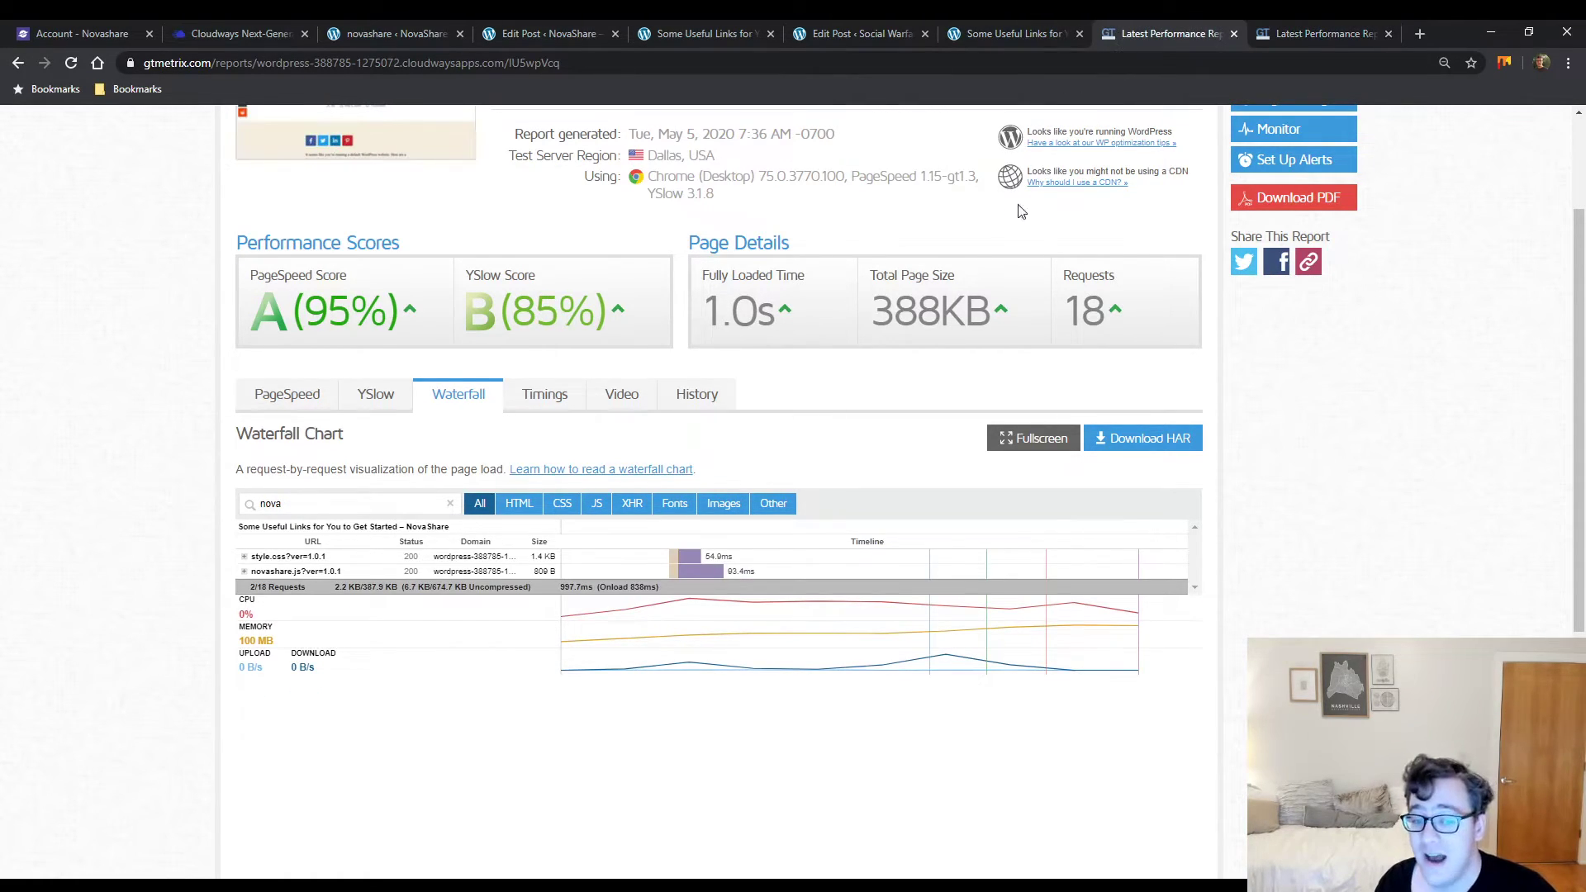
Open DevTools on the NovaShare test post with device emulation turned off
click(1025, 34)
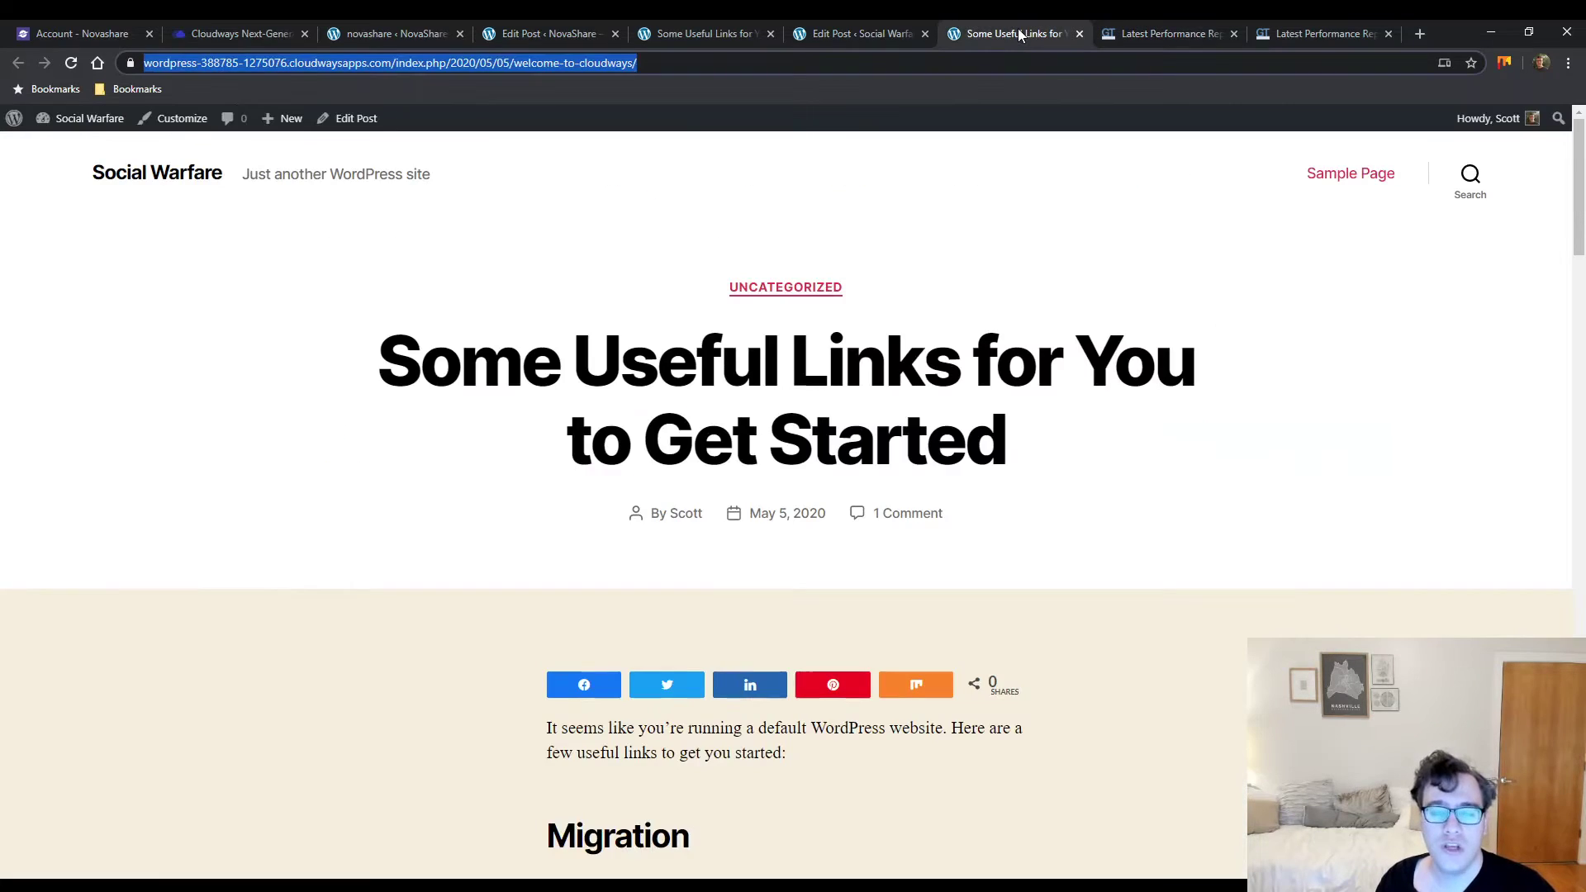
click(729, 33)
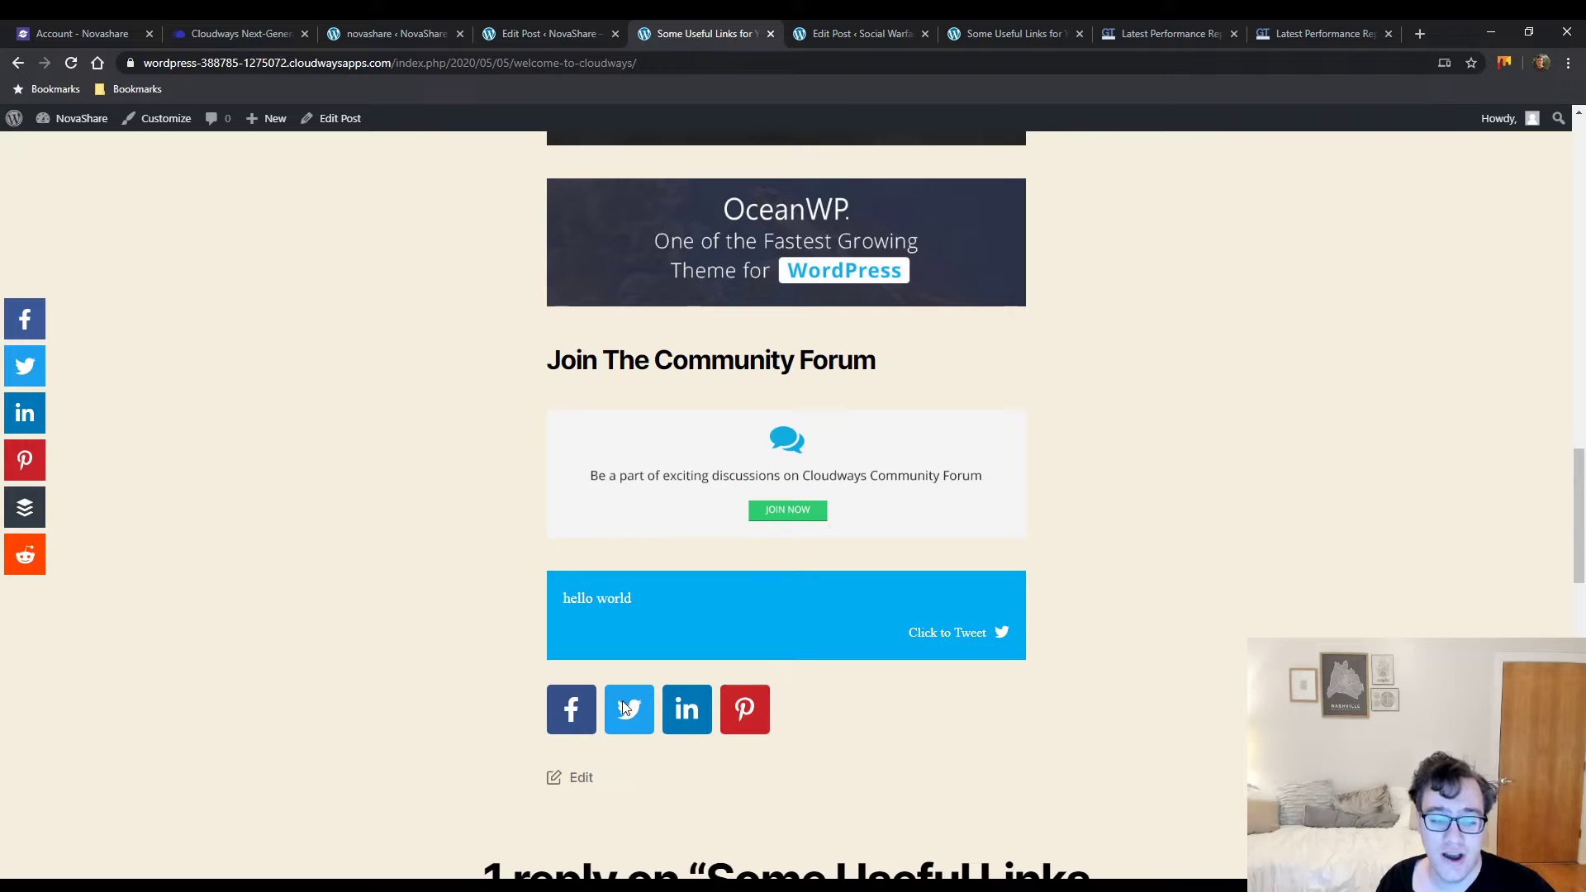
key(ctrl+shift+i)
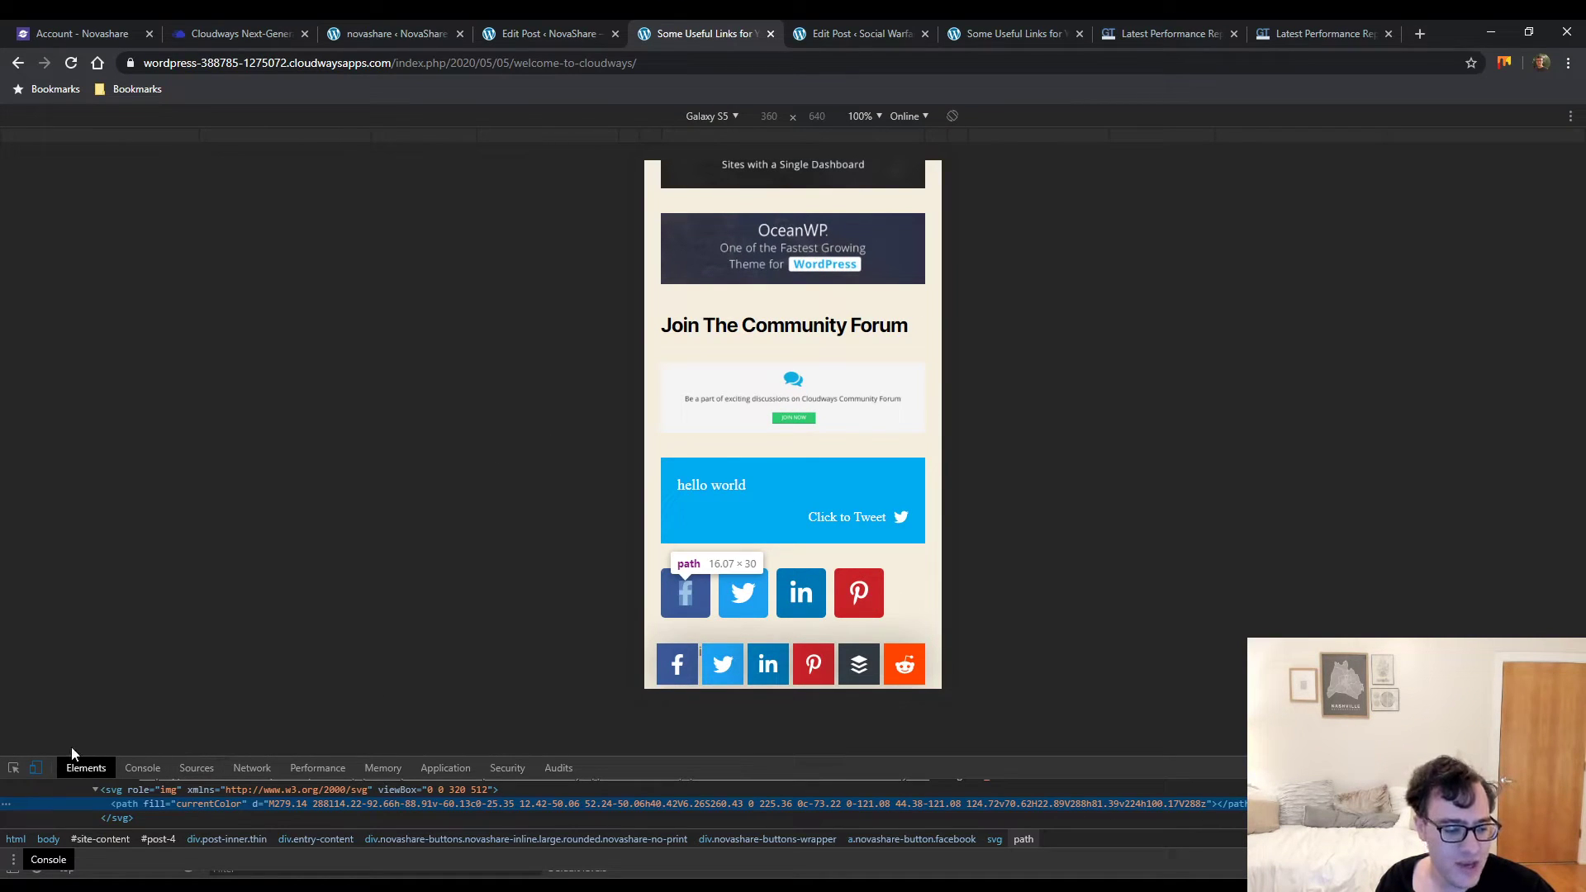
click(36, 767)
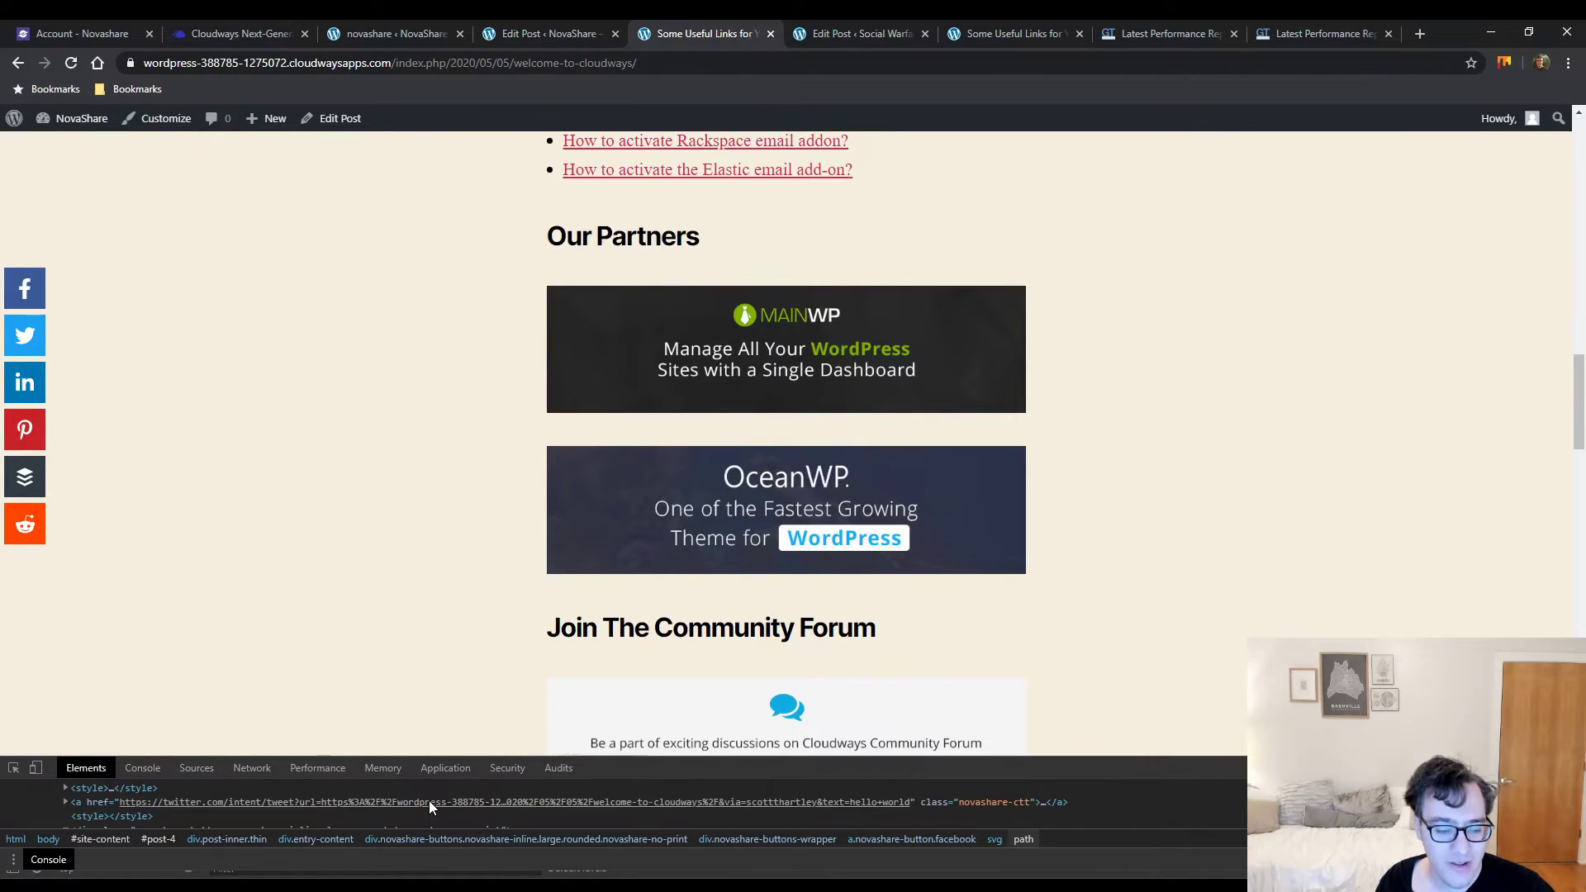
Resize the DevTools panes to view the share buttons' markup and inline SVG icons
scroll(429, 801, up, 2)
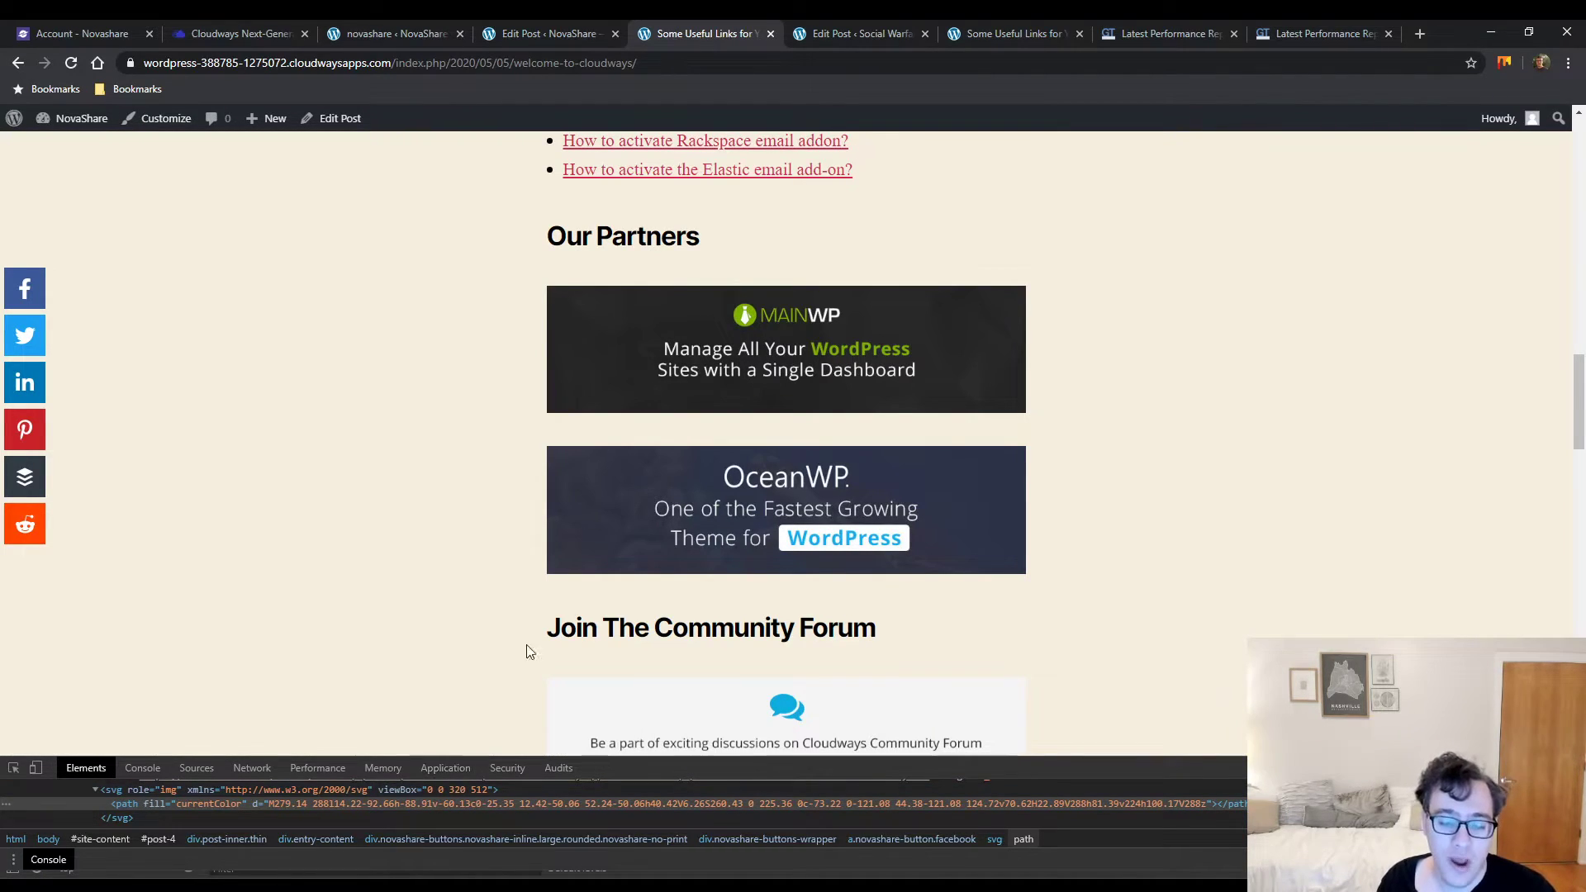
scroll(527, 653, down, 4)
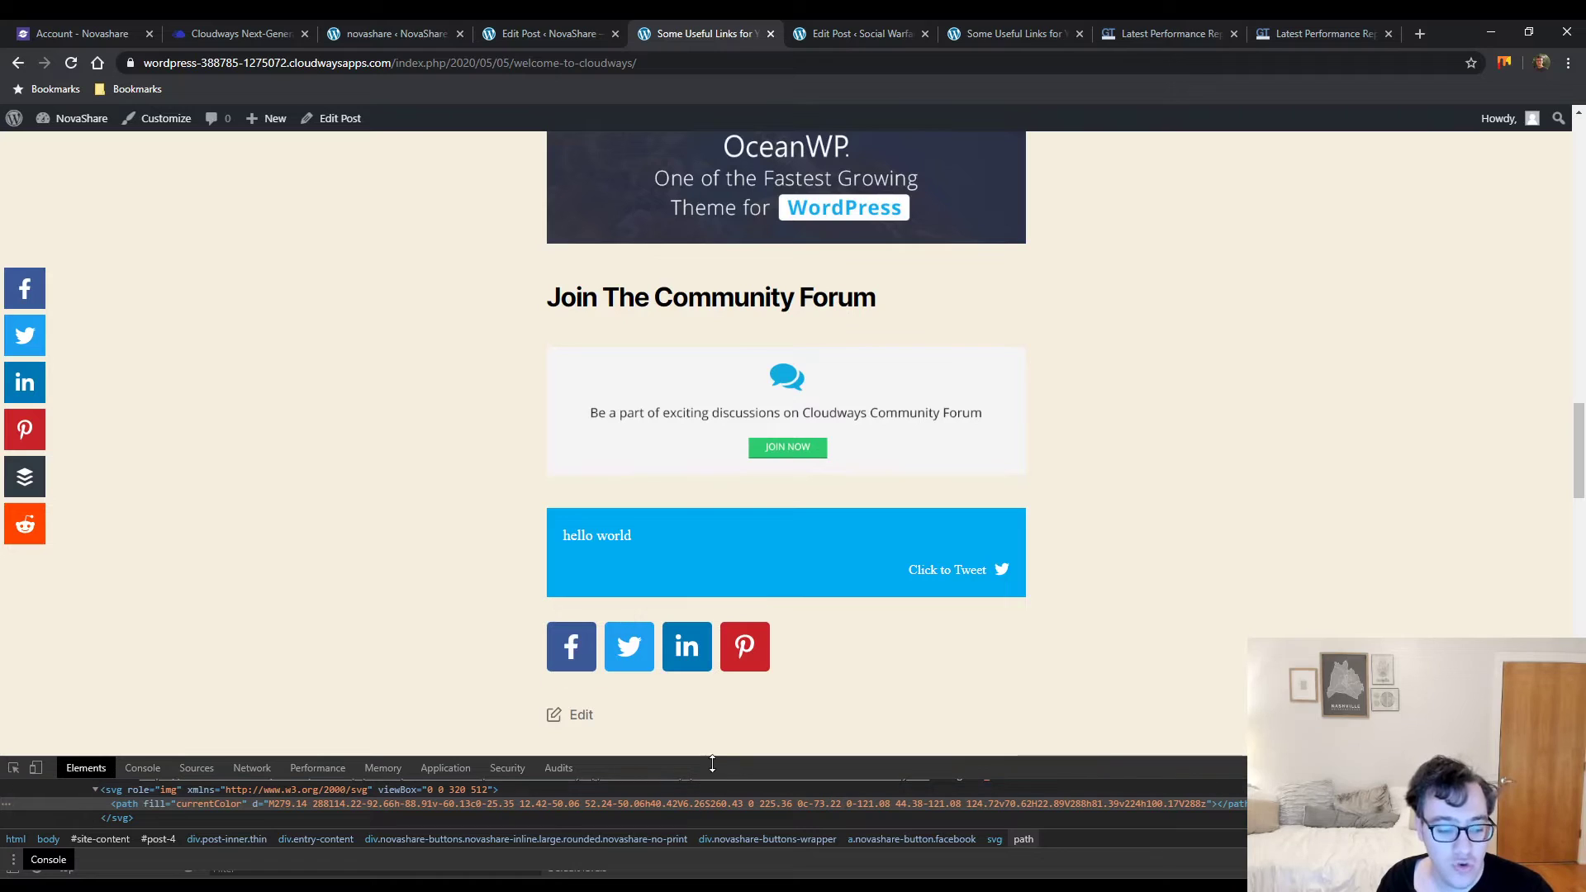
drag(712, 763, 711, 692)
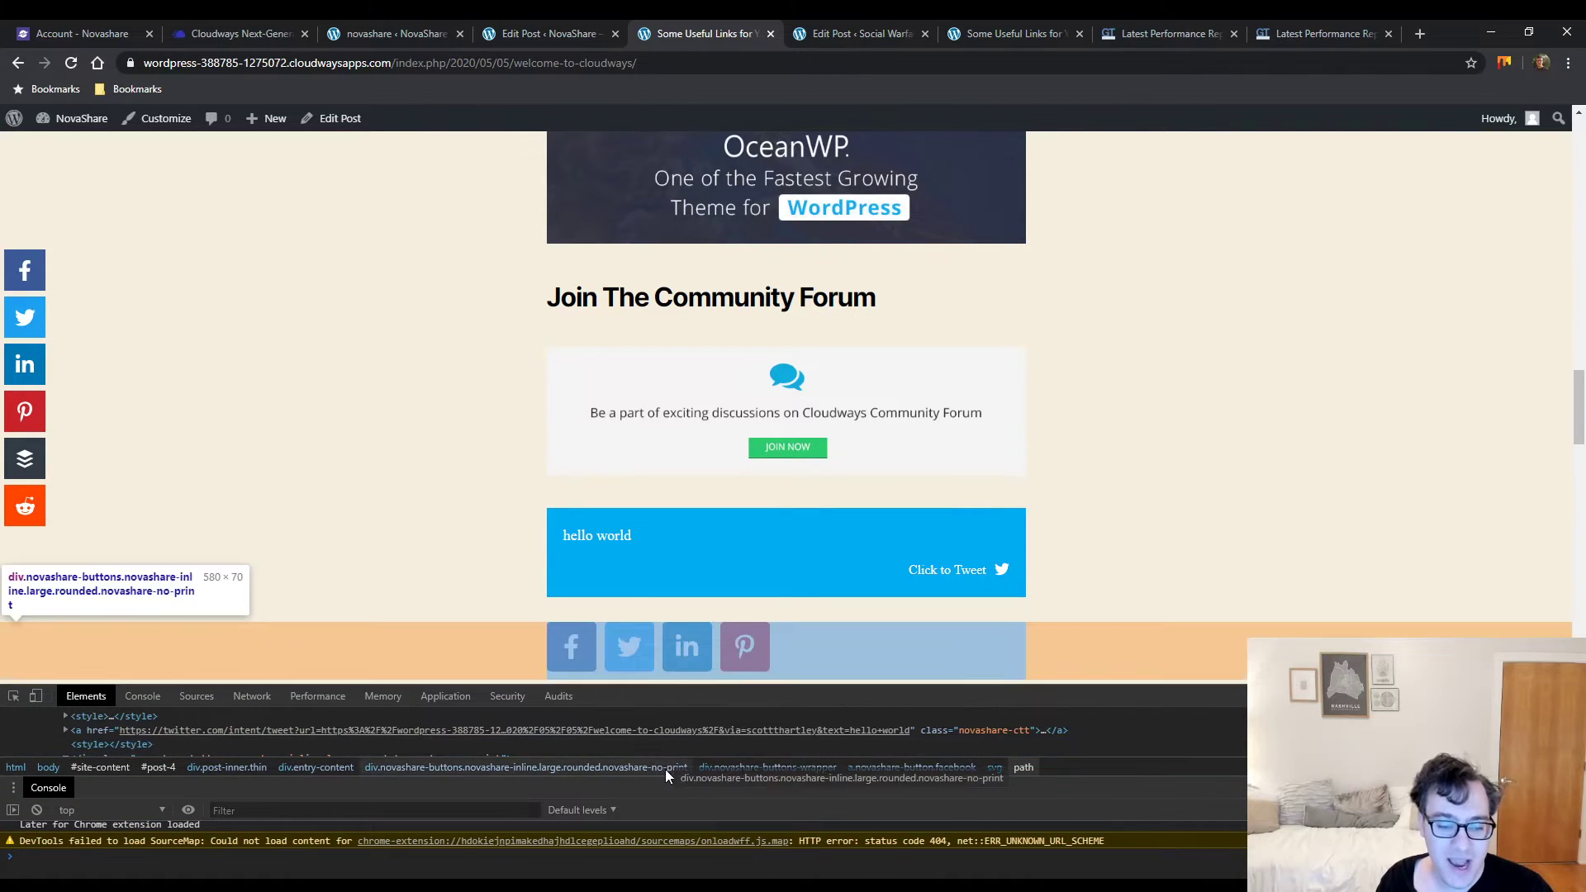
drag(666, 779, 662, 841)
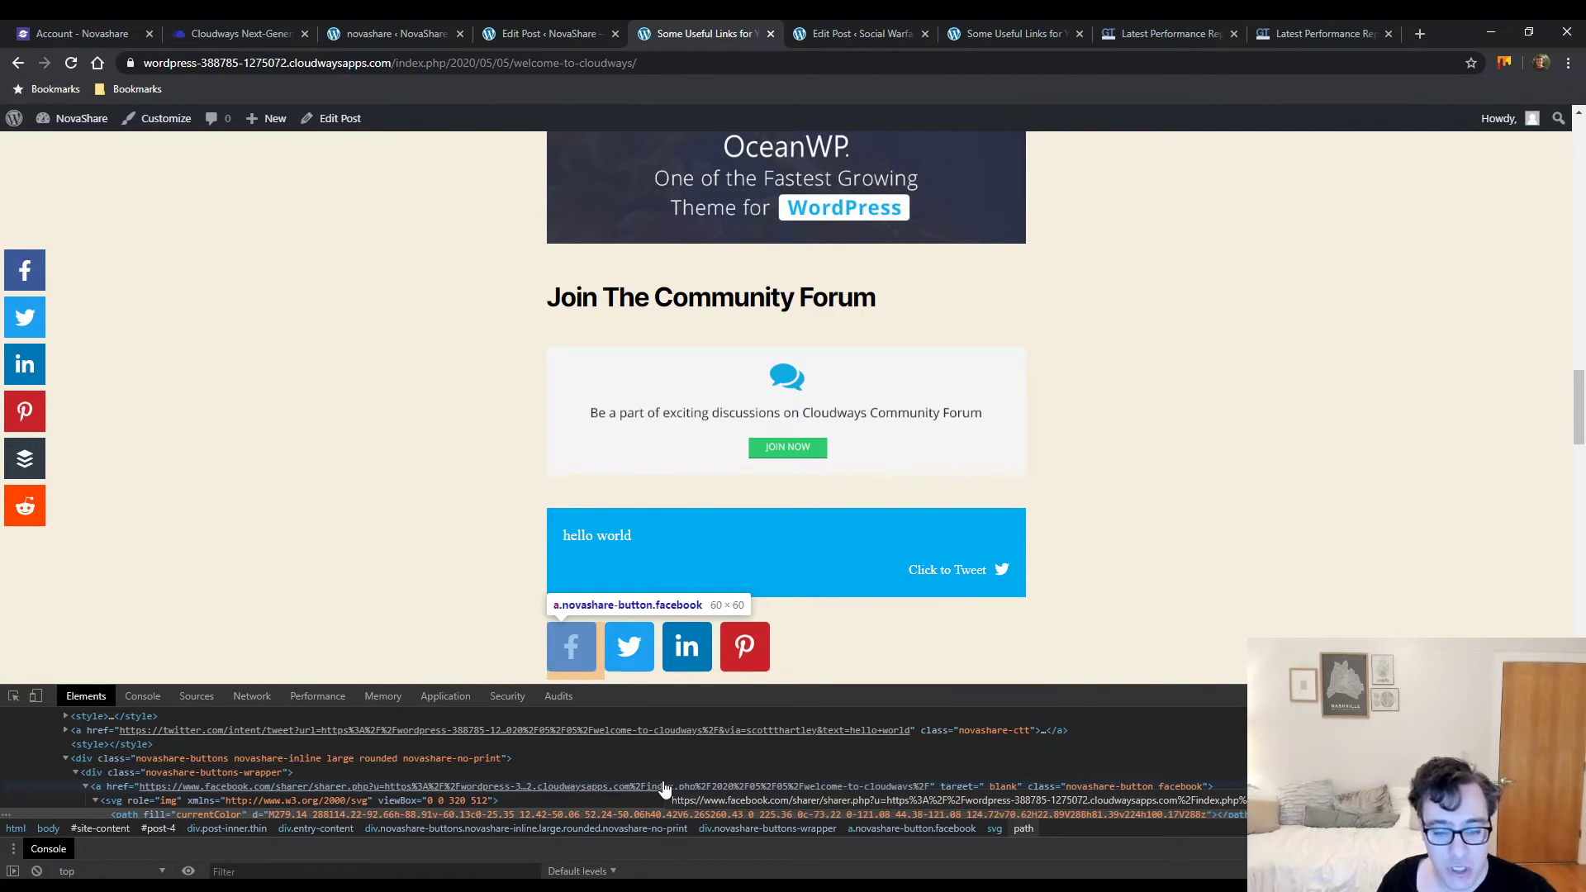
scroll(665, 789, down, 2)
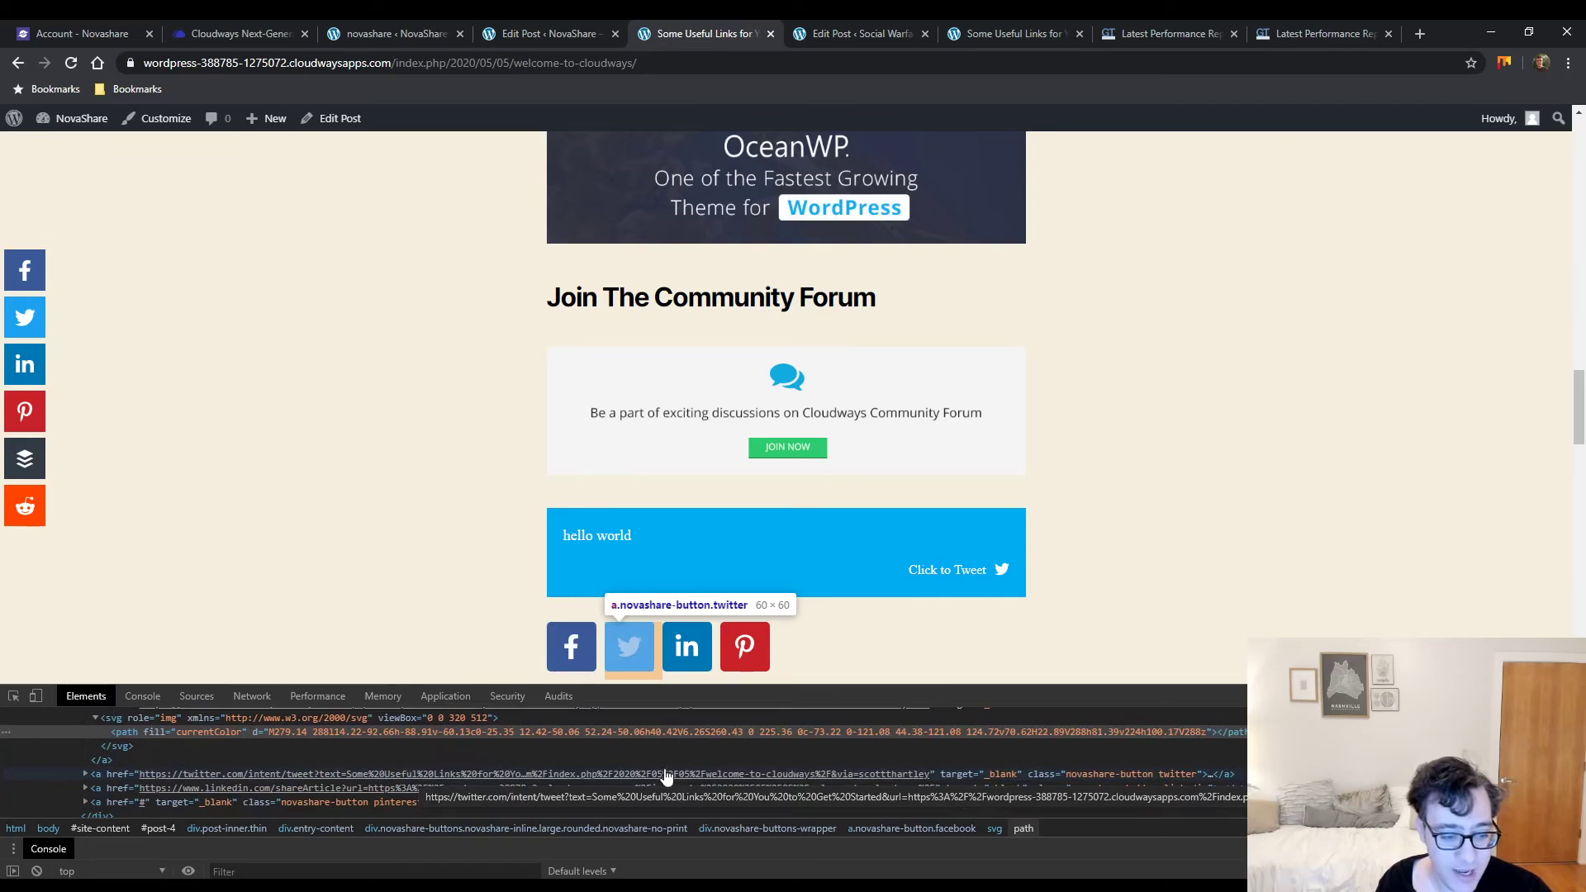
scroll(355, 763, up, 2)
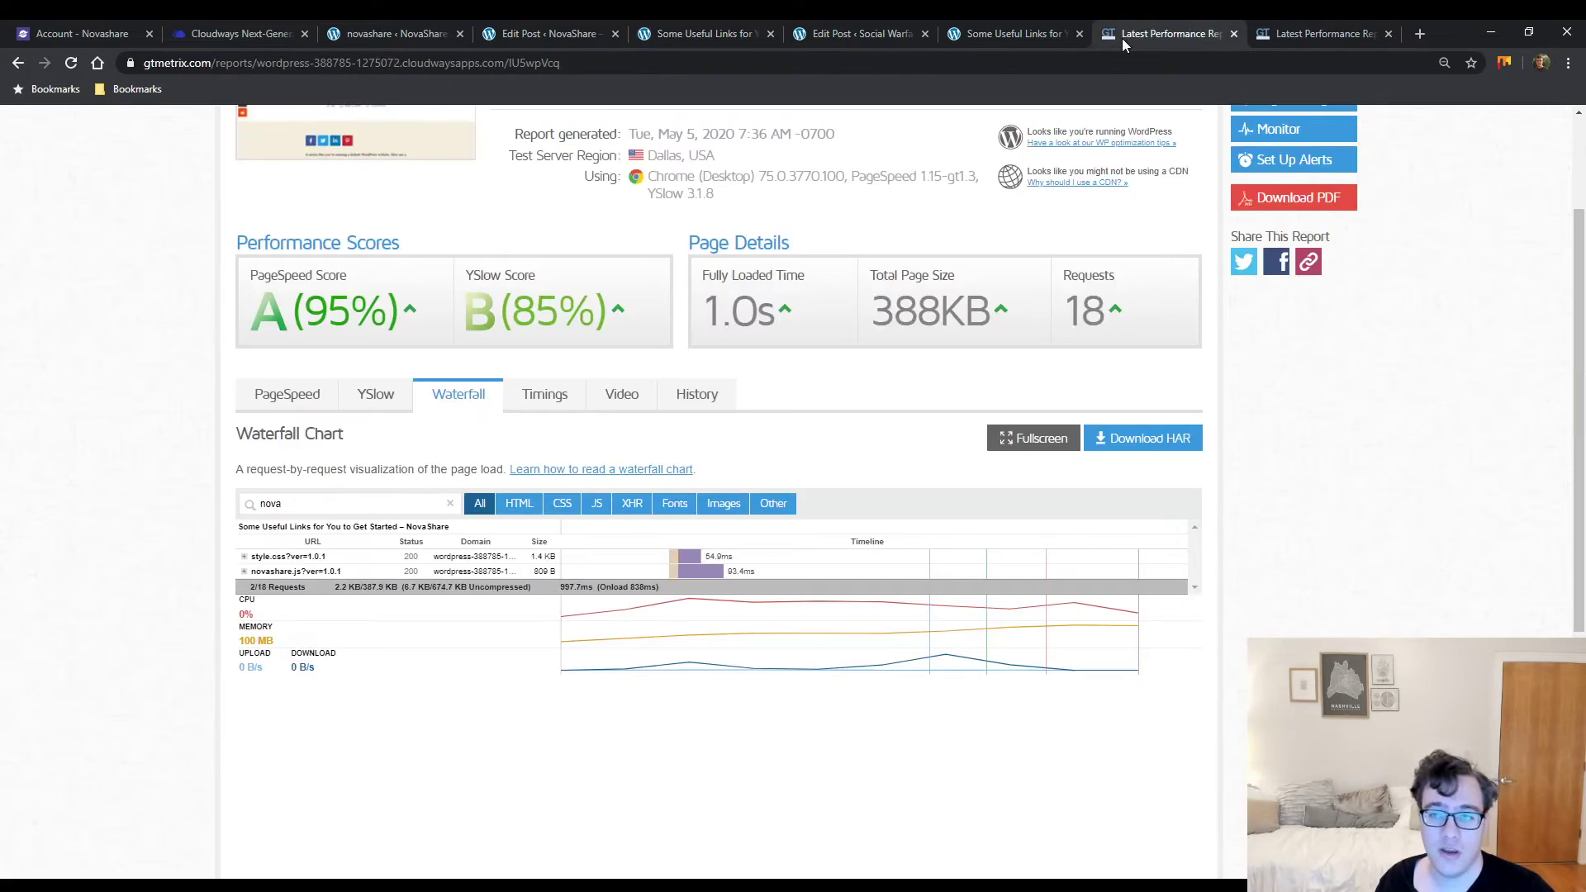
Highlight the 388KB NovaShare and 412KB Social Warfare total page sizes in GTmetrix
click(1157, 35)
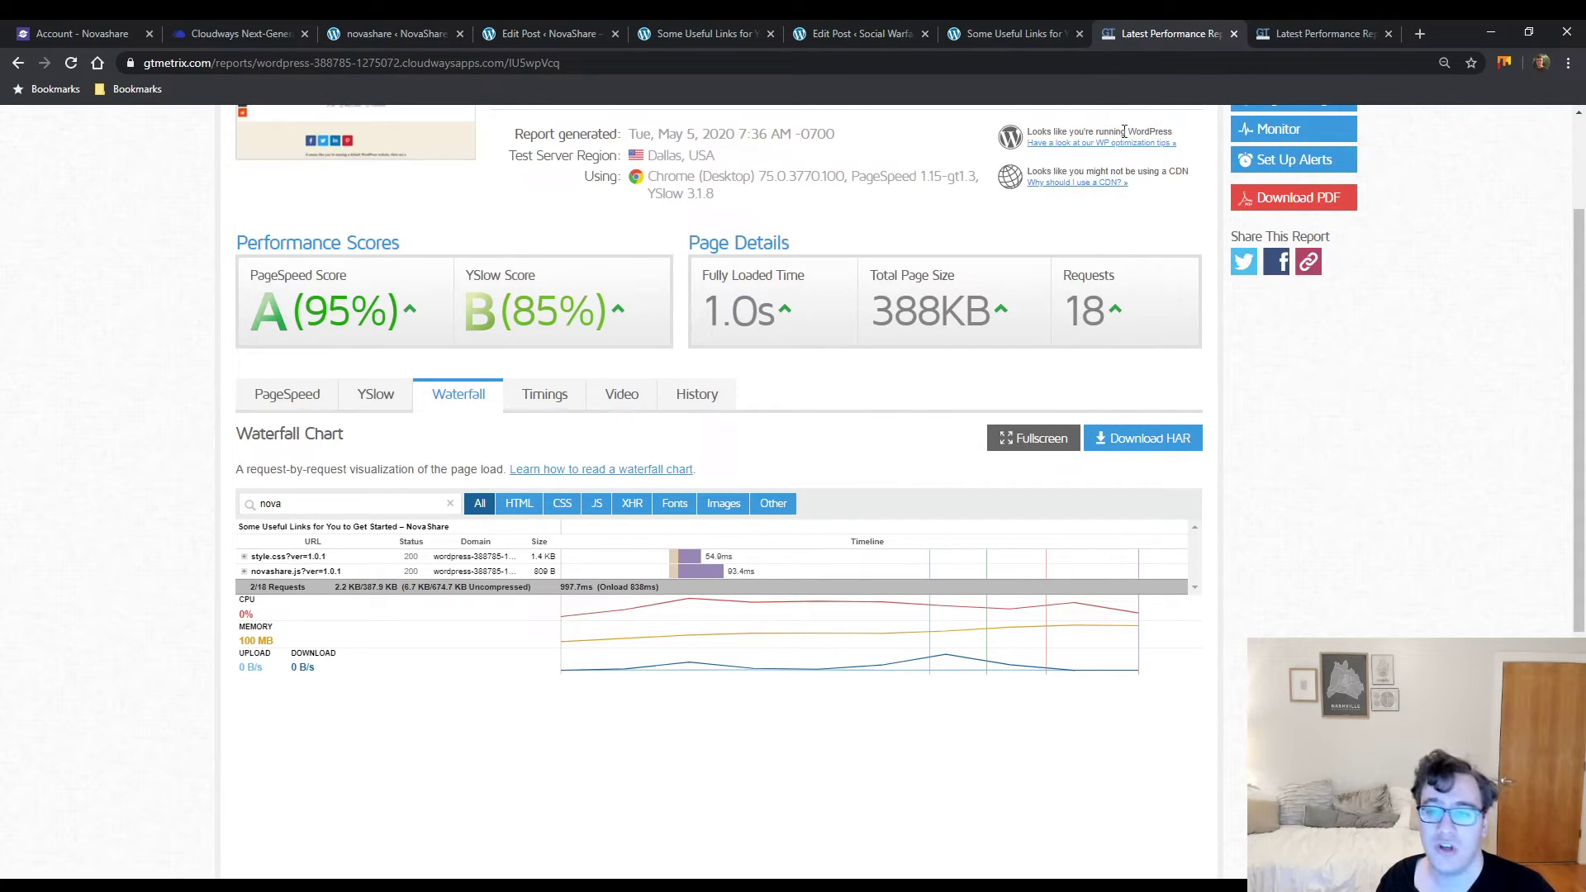
scroll(1153, 165, up, 2)
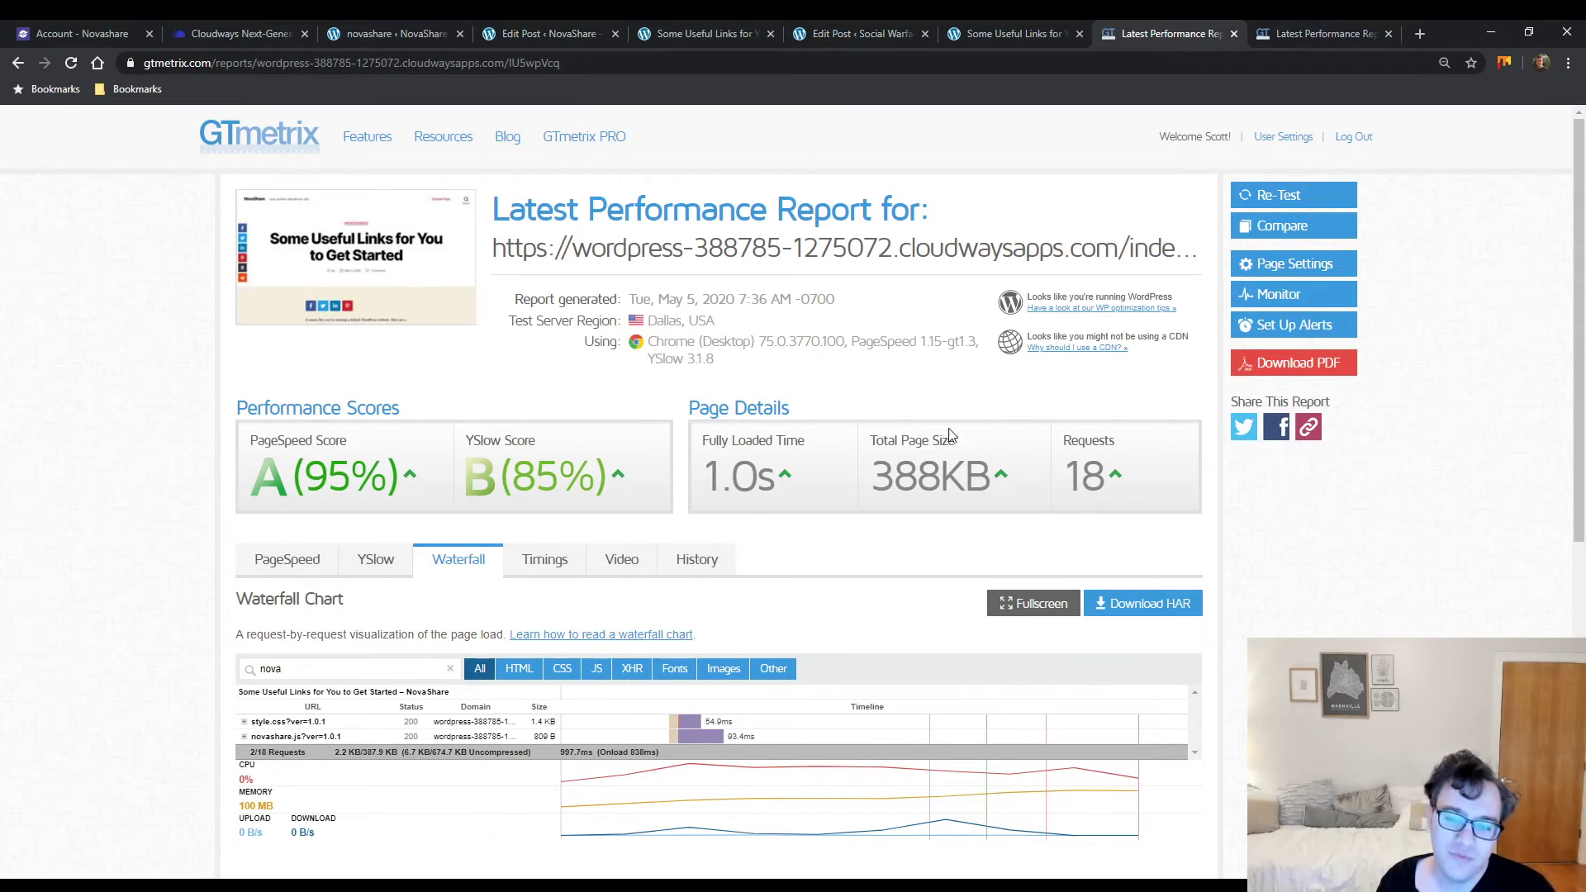
drag(870, 478, 994, 479)
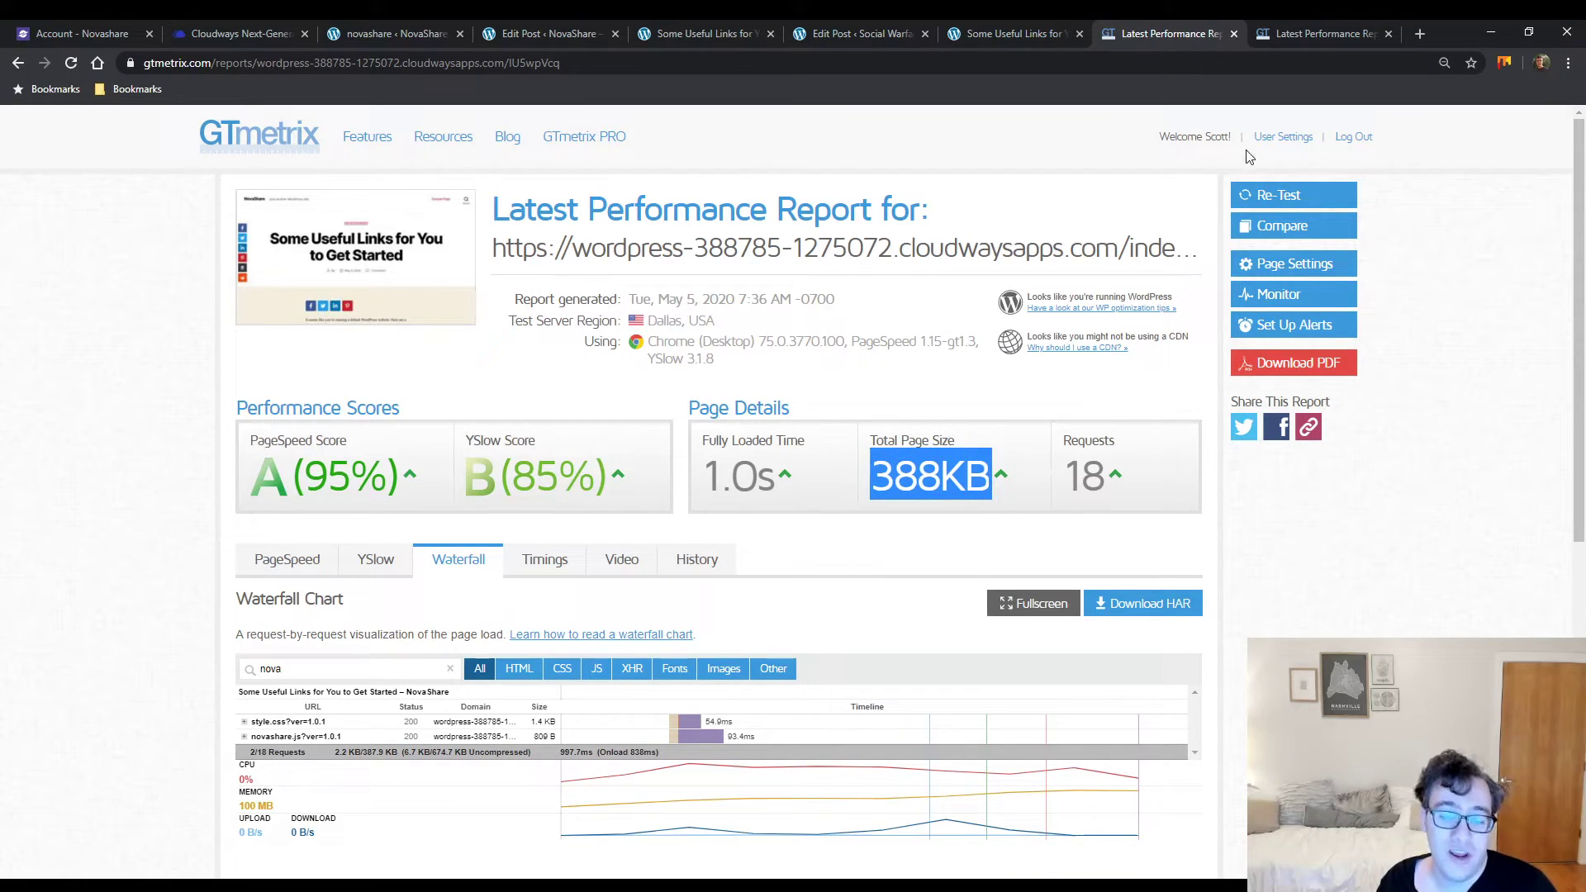
click(1337, 36)
drag(893, 314, 1021, 326)
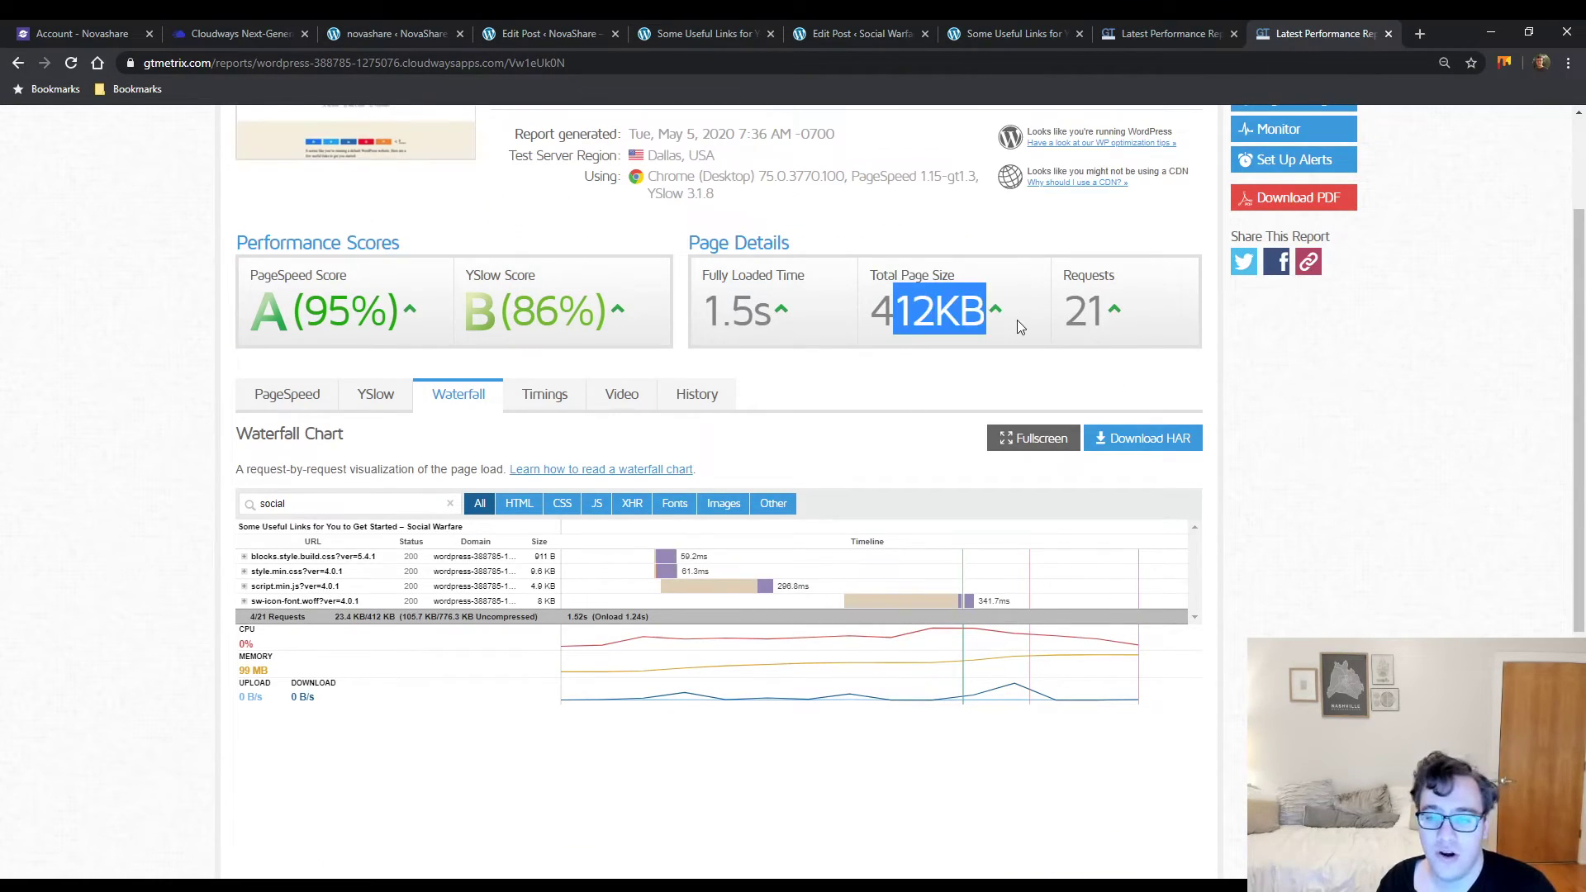
click(939, 321)
scroll(938, 321, up, 2)
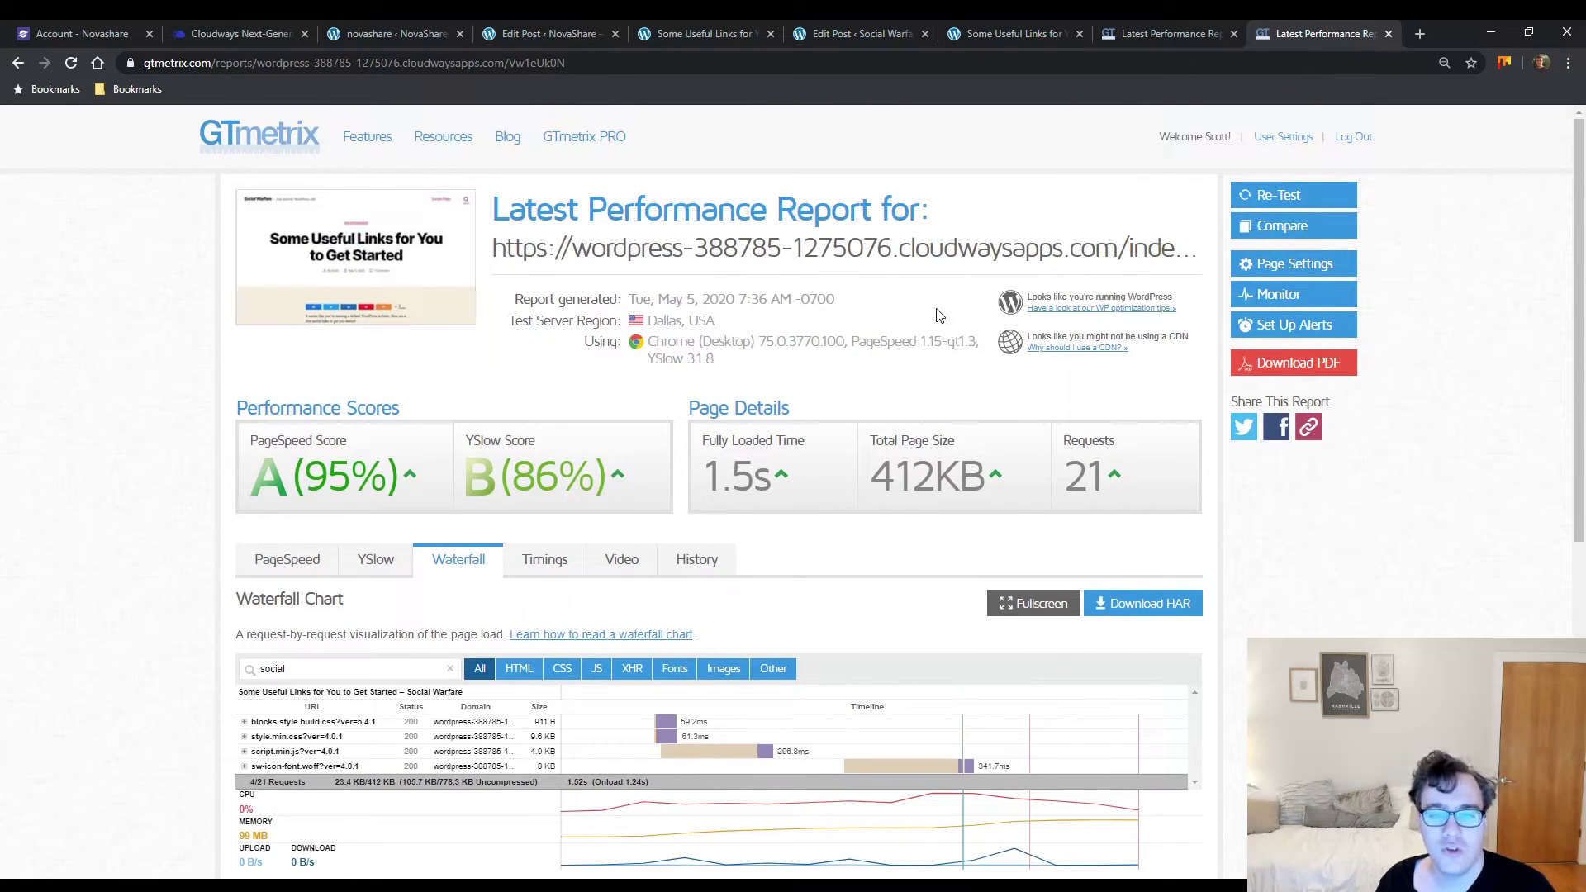
Return to the NovaShare test post and open the site's home page from its title
click(885, 39)
click(691, 37)
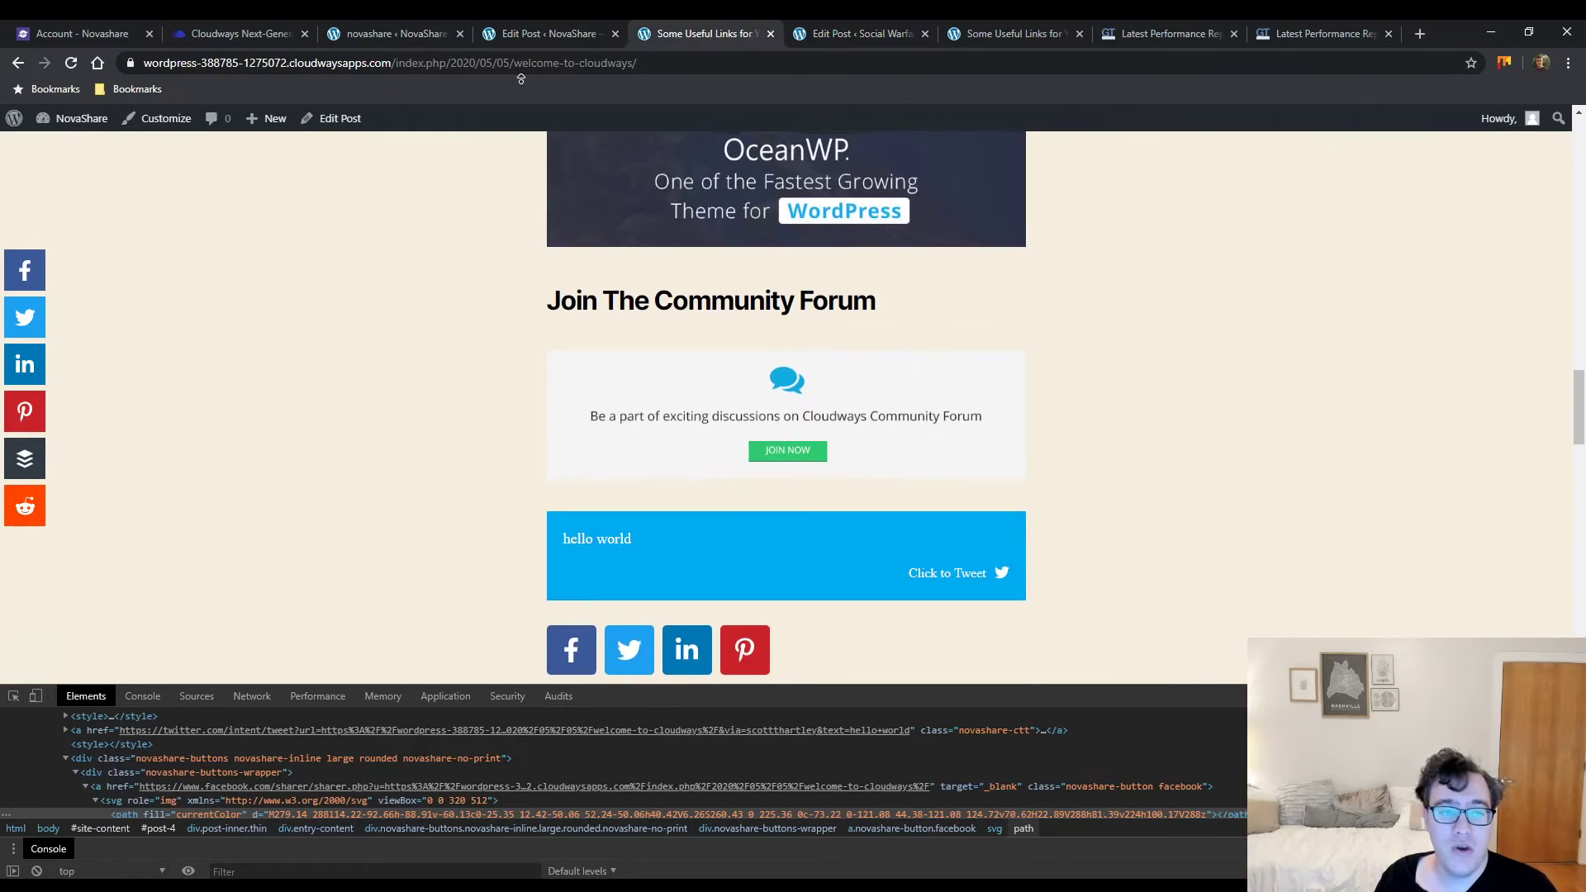
key(Home)
click(124, 175)
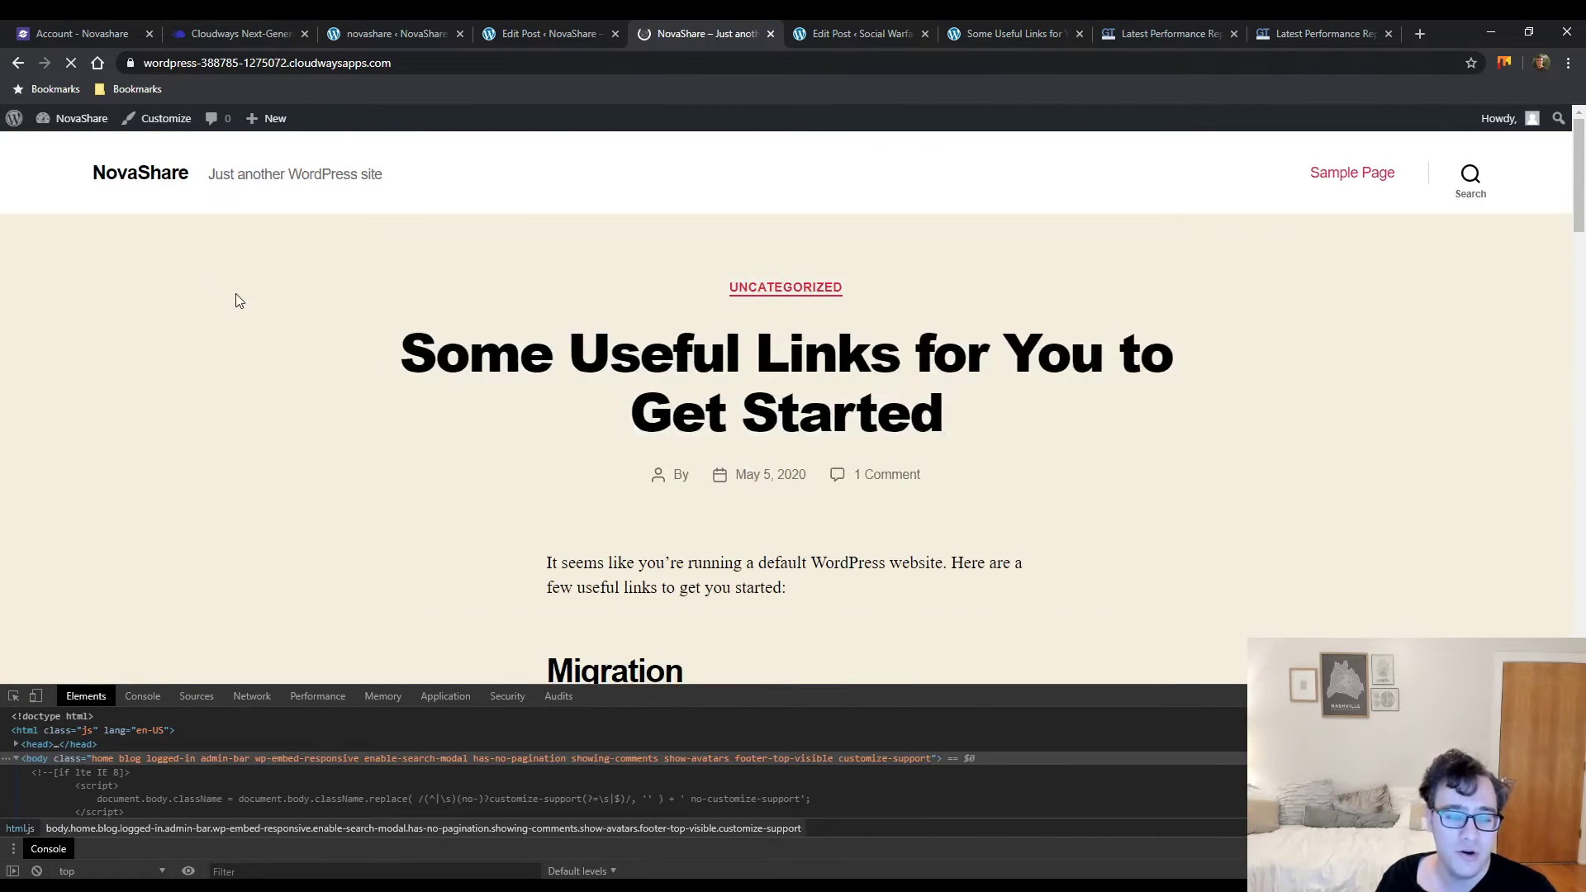
Search the home page source for 'novashare' and 'wp-content', then open novashare.js
key(ctrl+u)
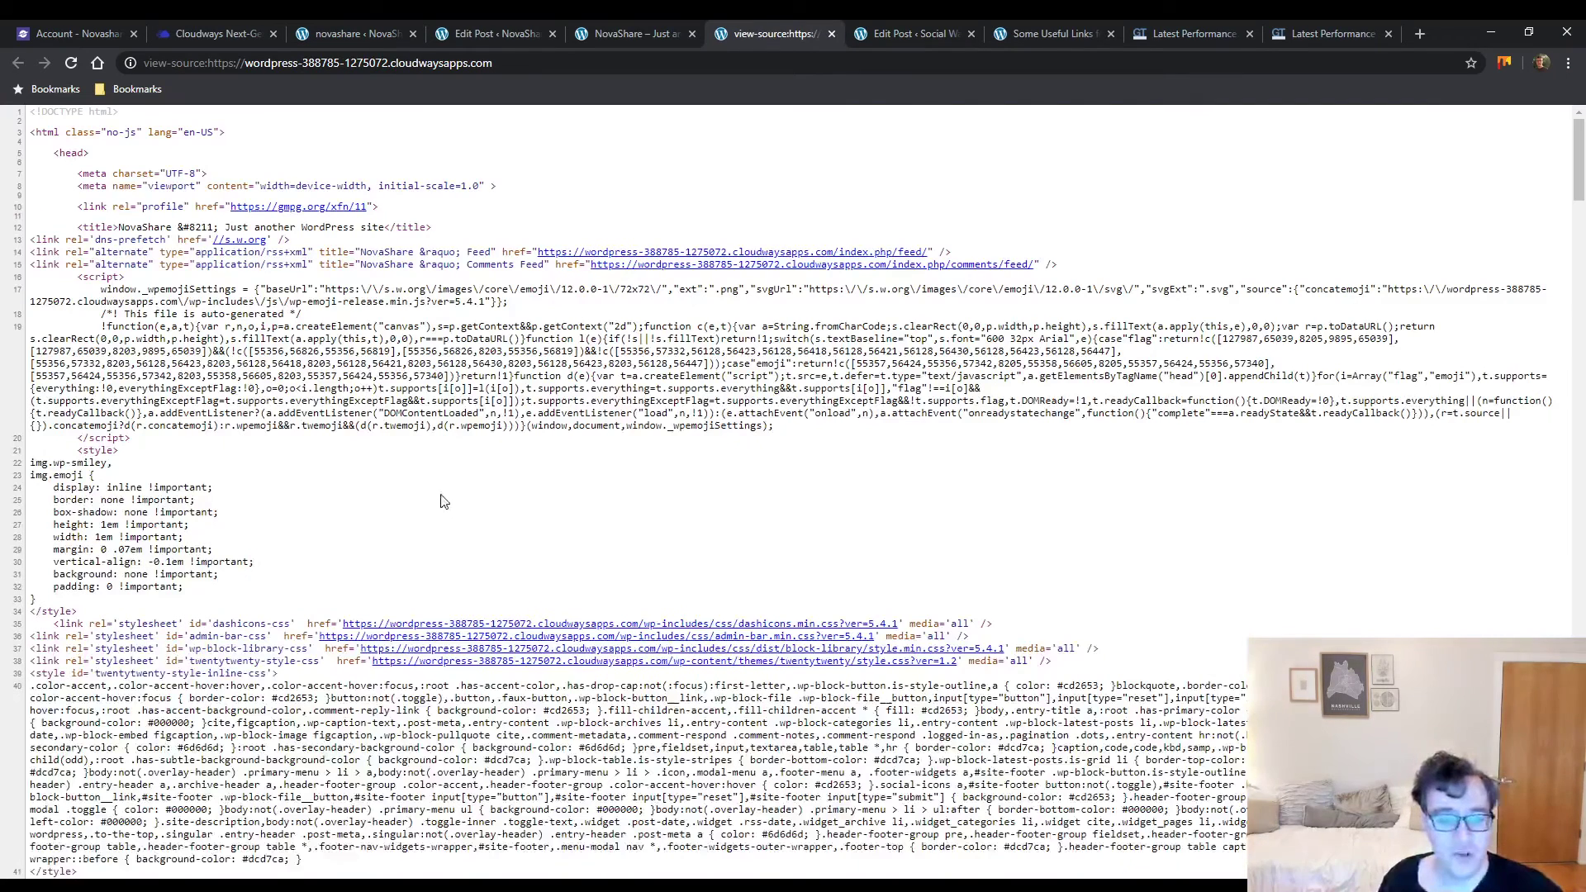
key(ctrl+f)
text(novashare)
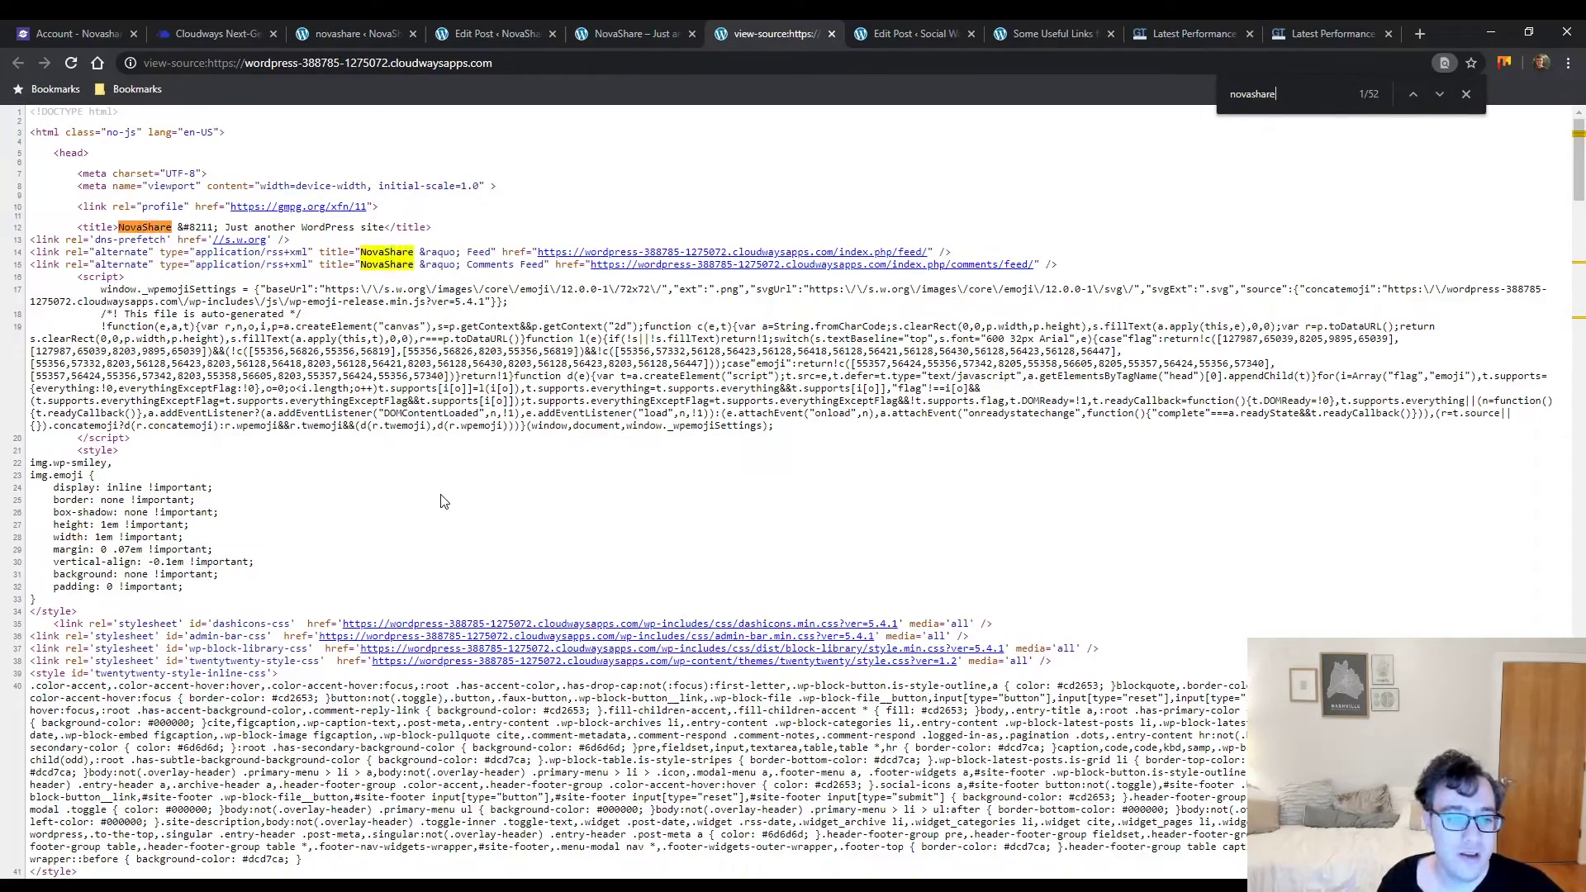
key(Return)
key(Return)
key(Return)
key(ctrl+f)
text(wp-content)
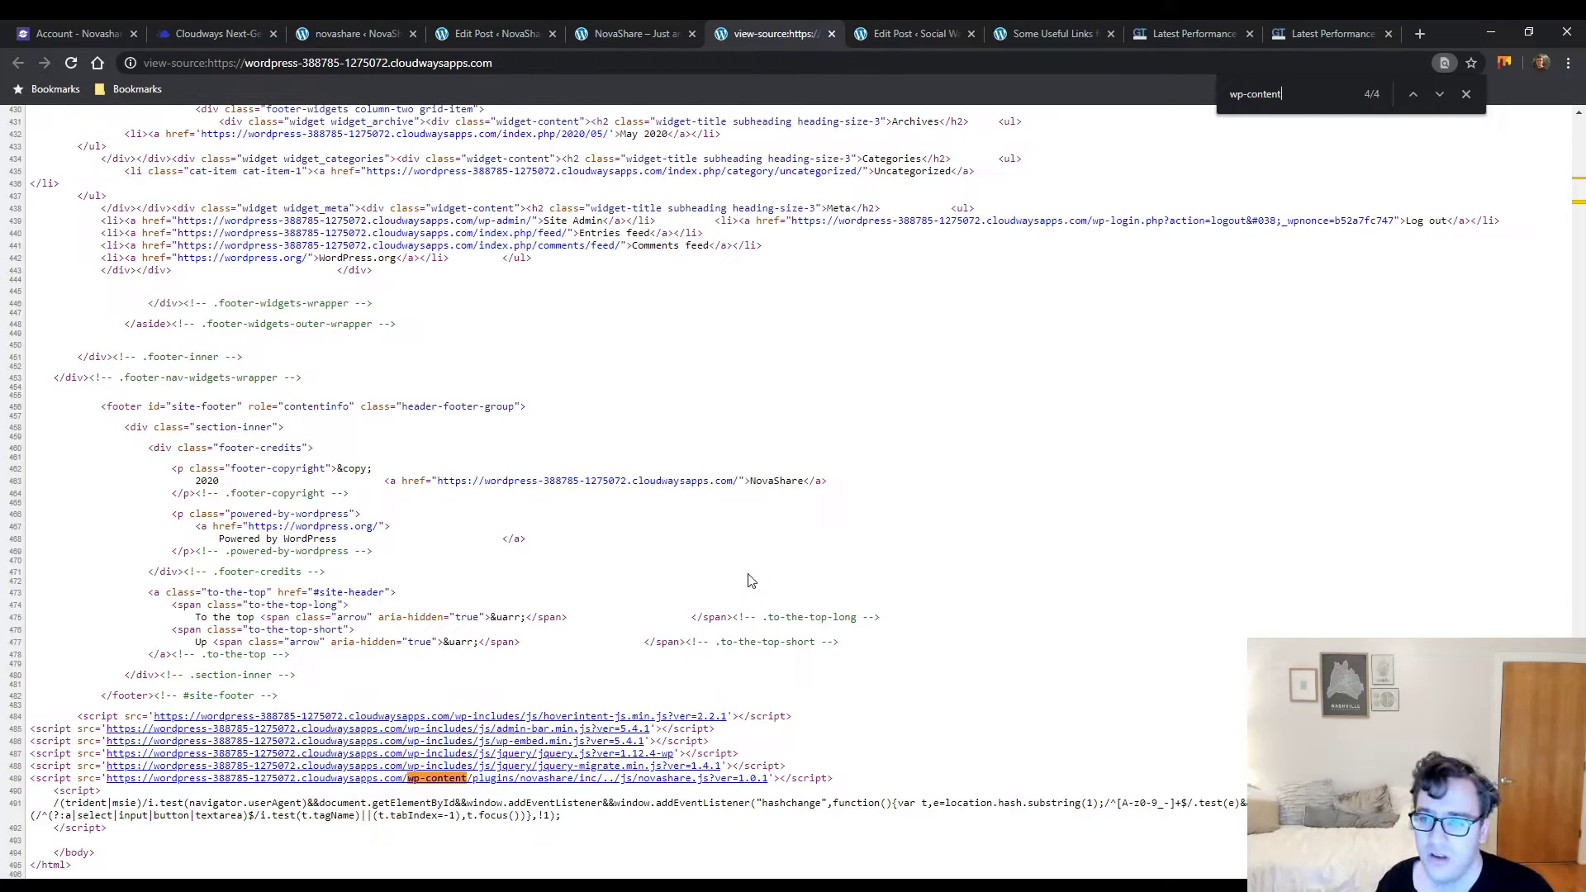
key(Return)
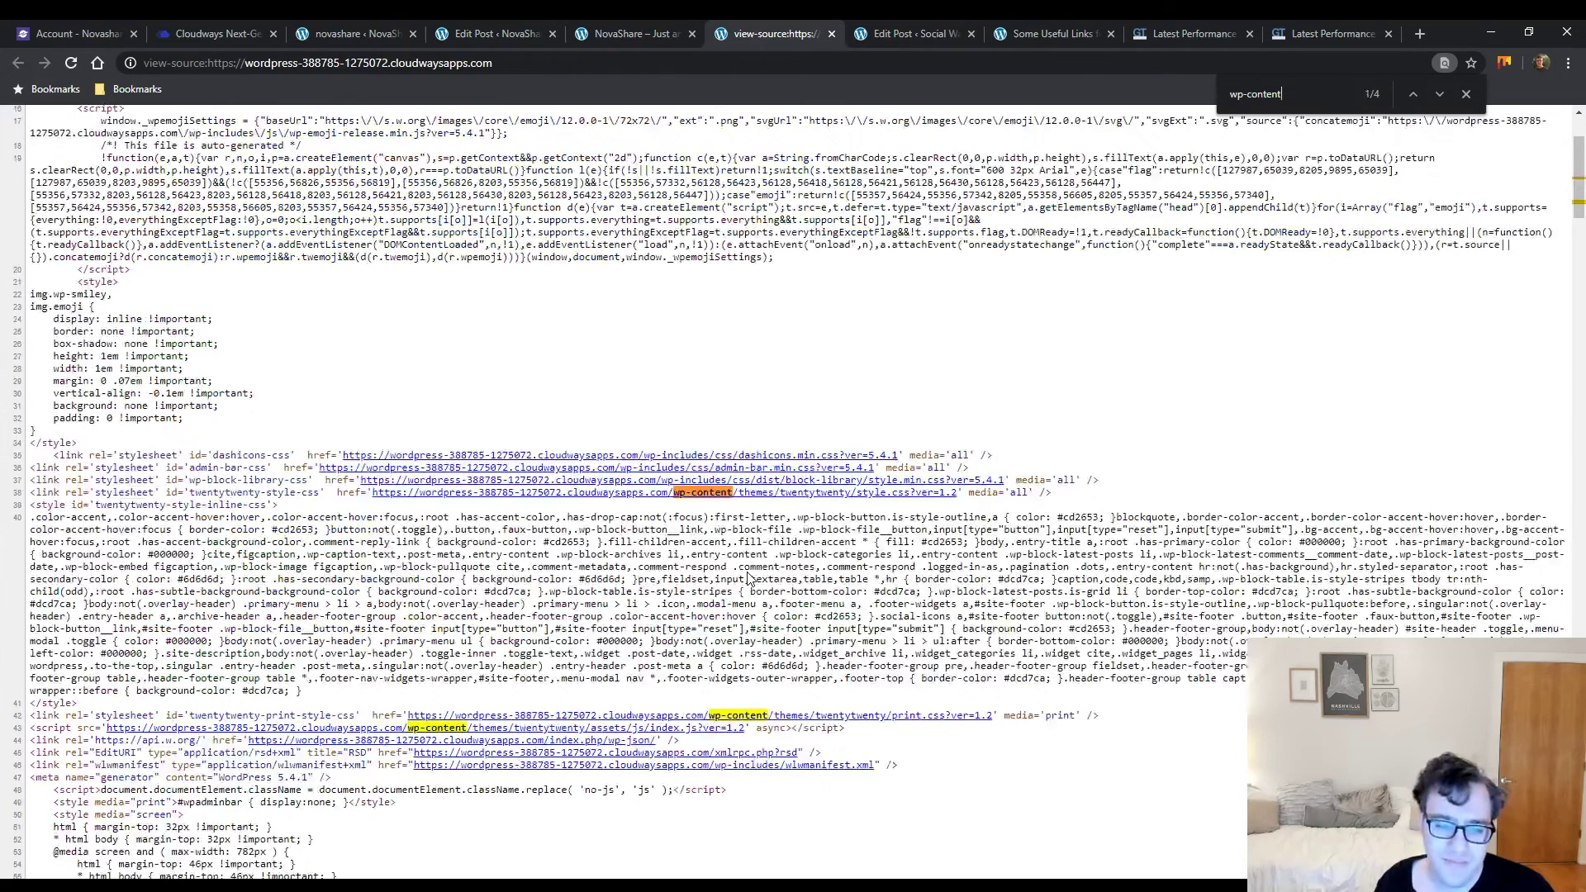
key(Return)
key(Return)
key(Return)
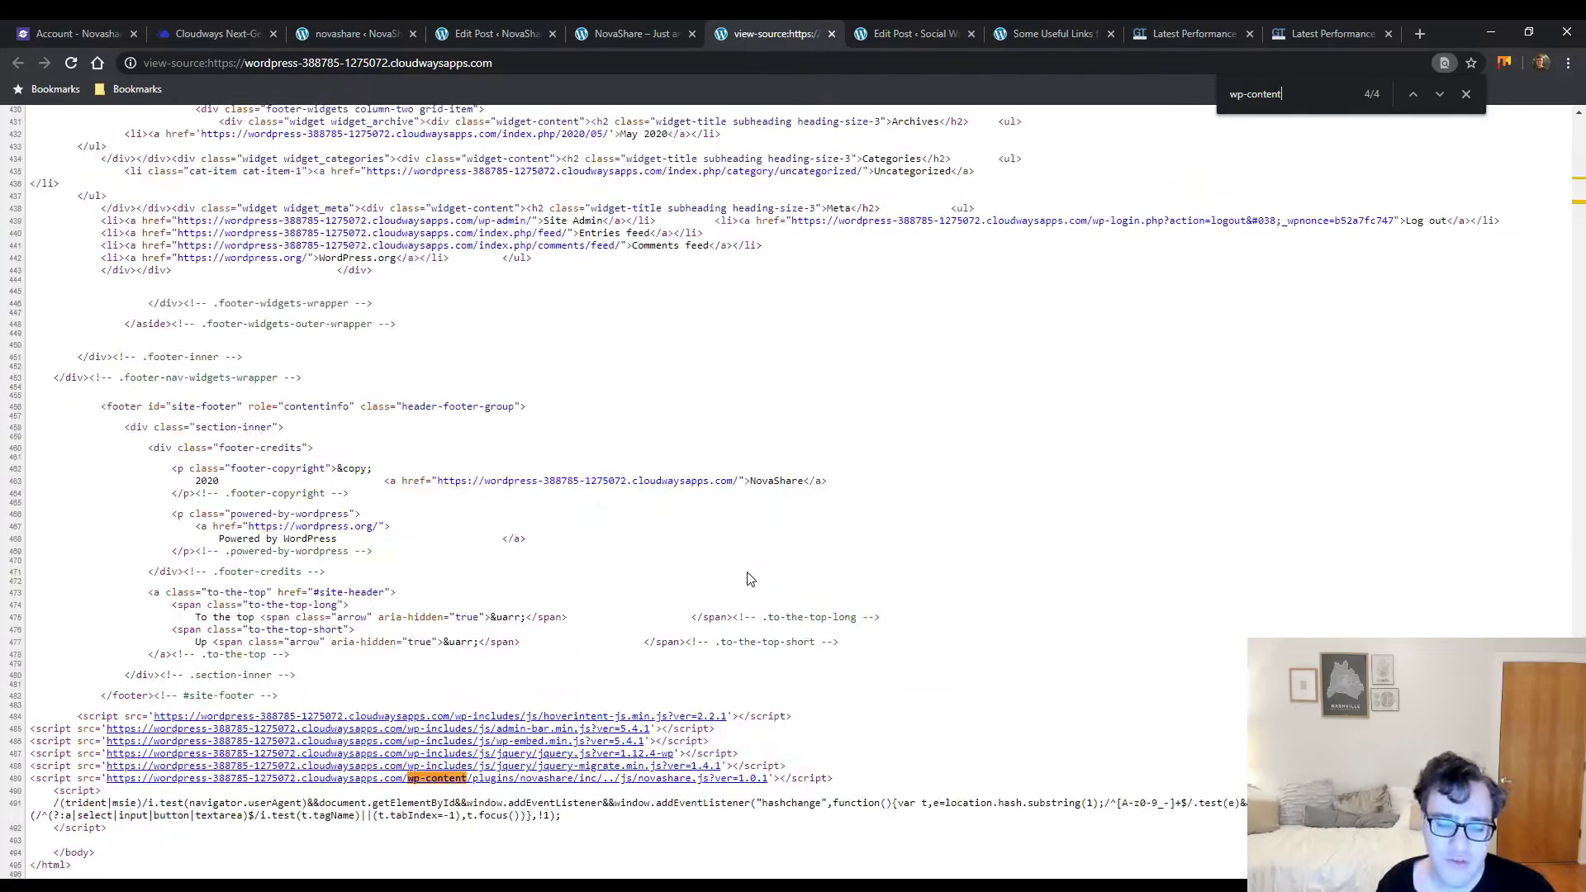
click(744, 779)
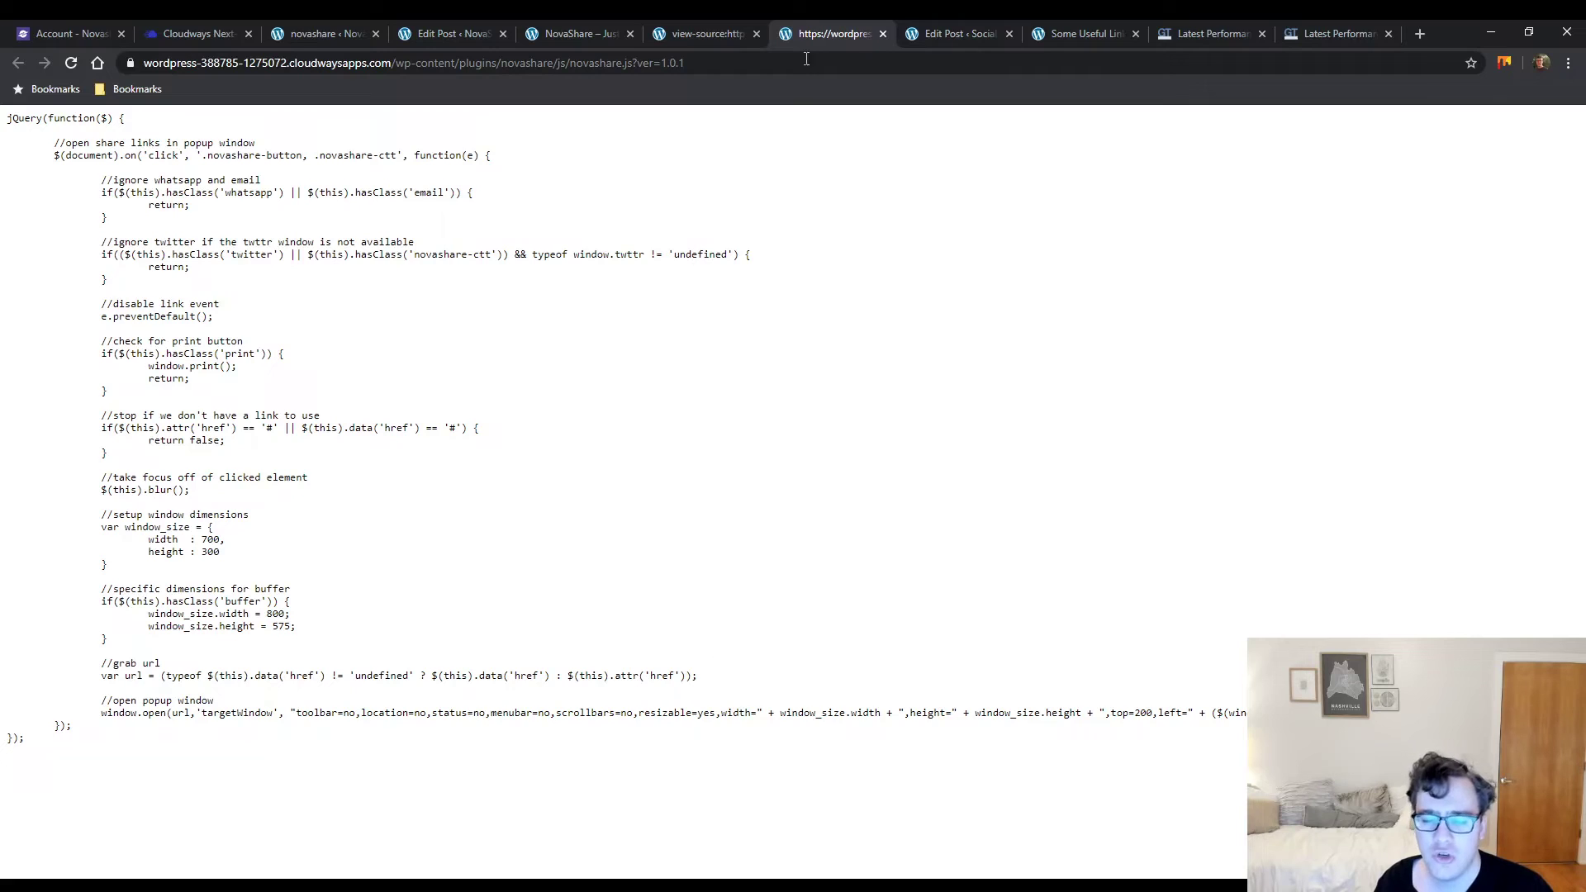
Scroll the home page, revisit the novashare.js source, and return to the NovaShare GTmetrix report
click(631, 24)
scroll(361, 385, down, 10)
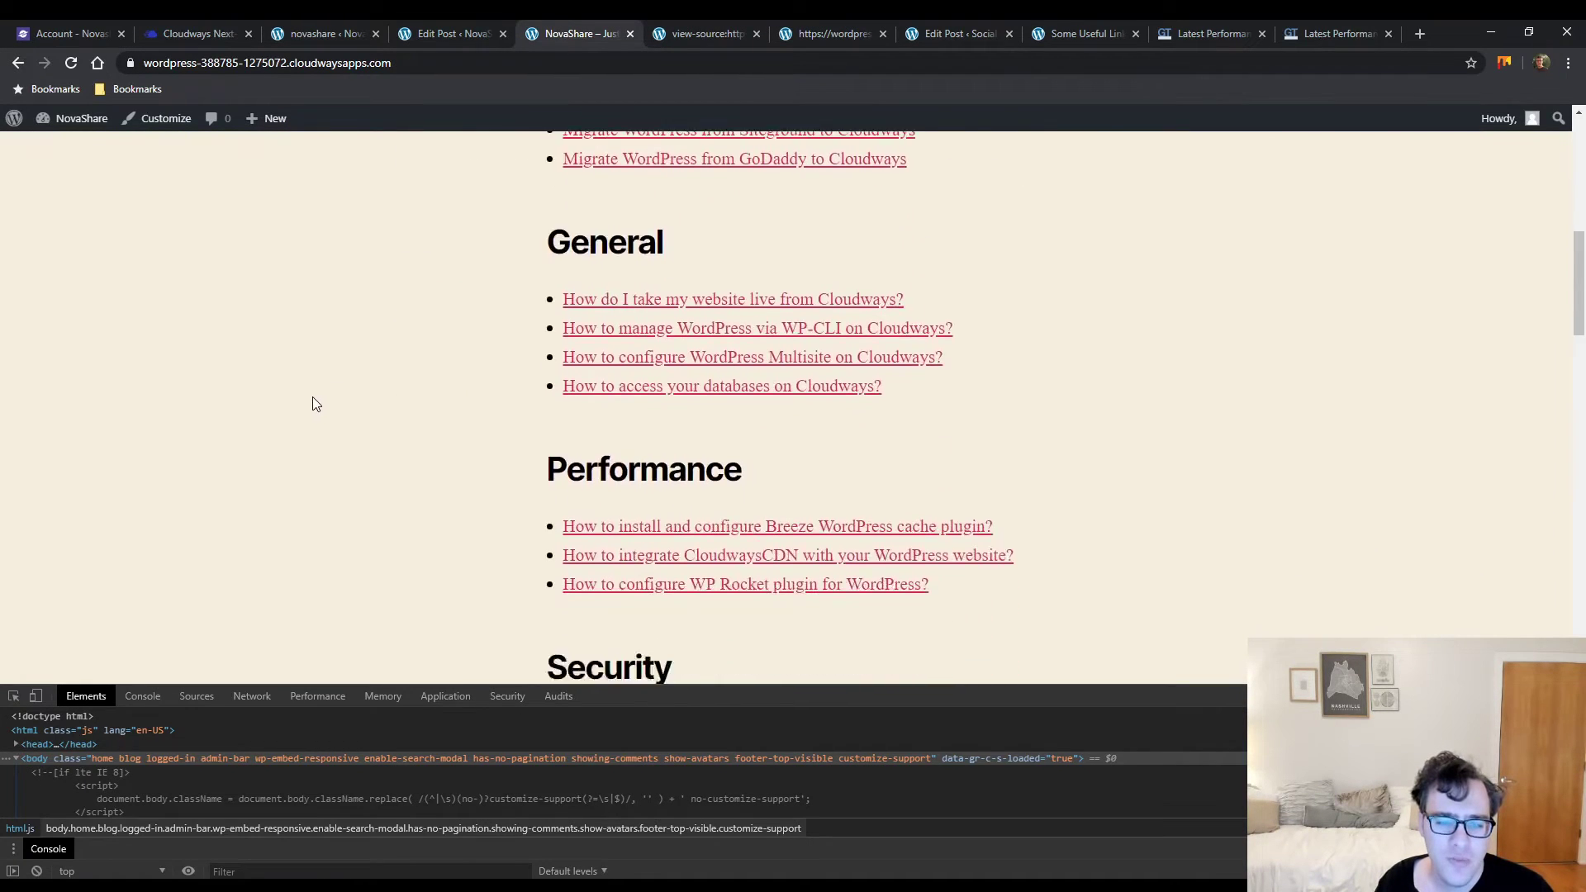
scroll(314, 498, down, 10)
scroll(682, 450, up, 4)
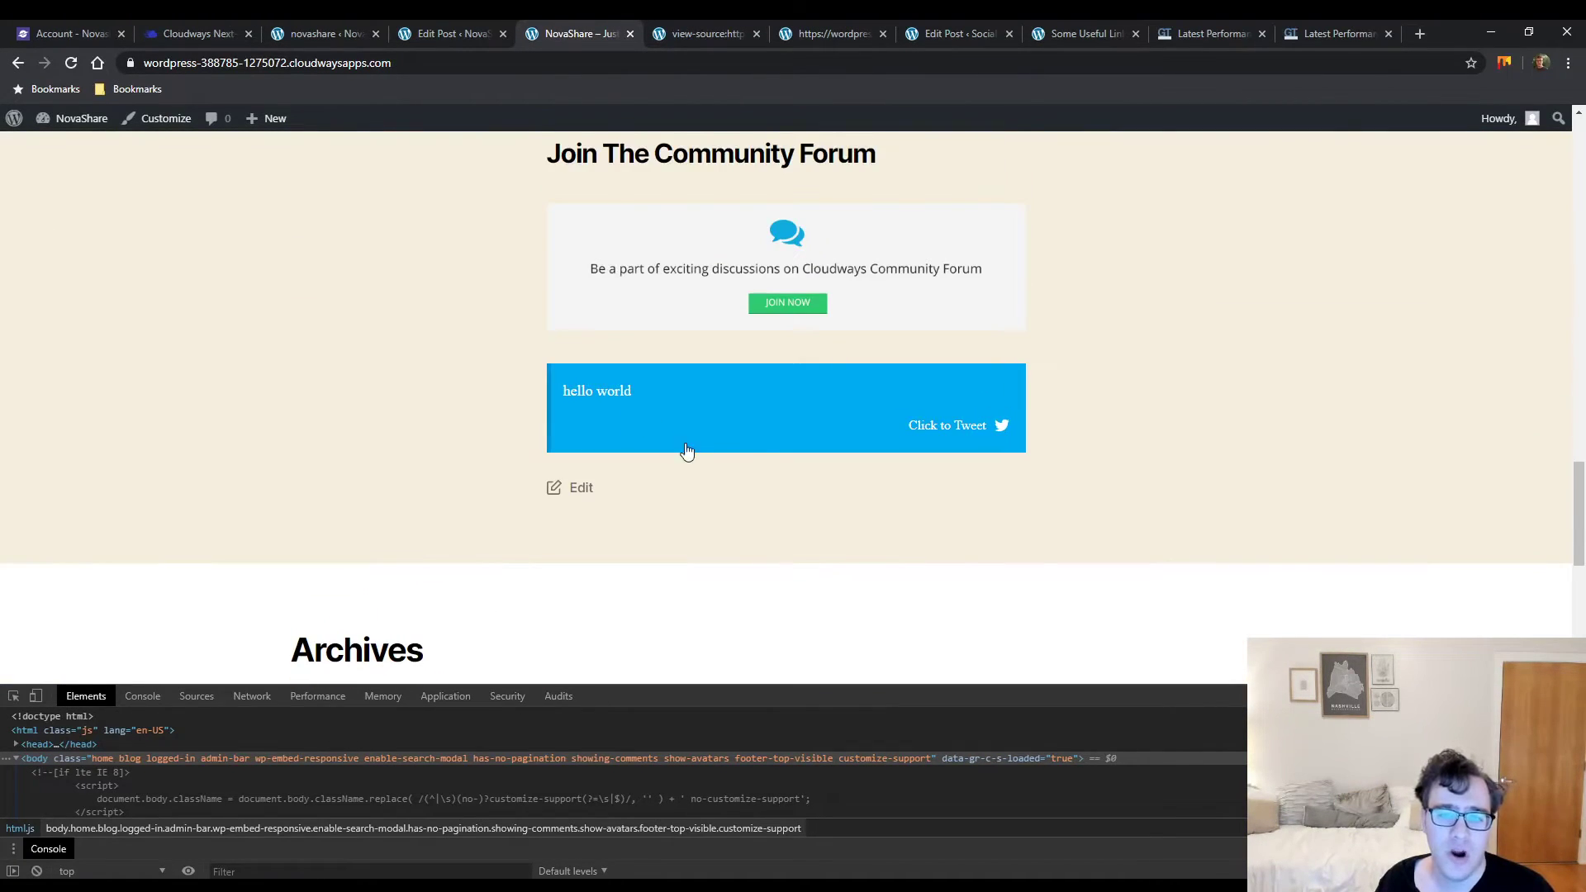
scroll(631, 447, down, 6)
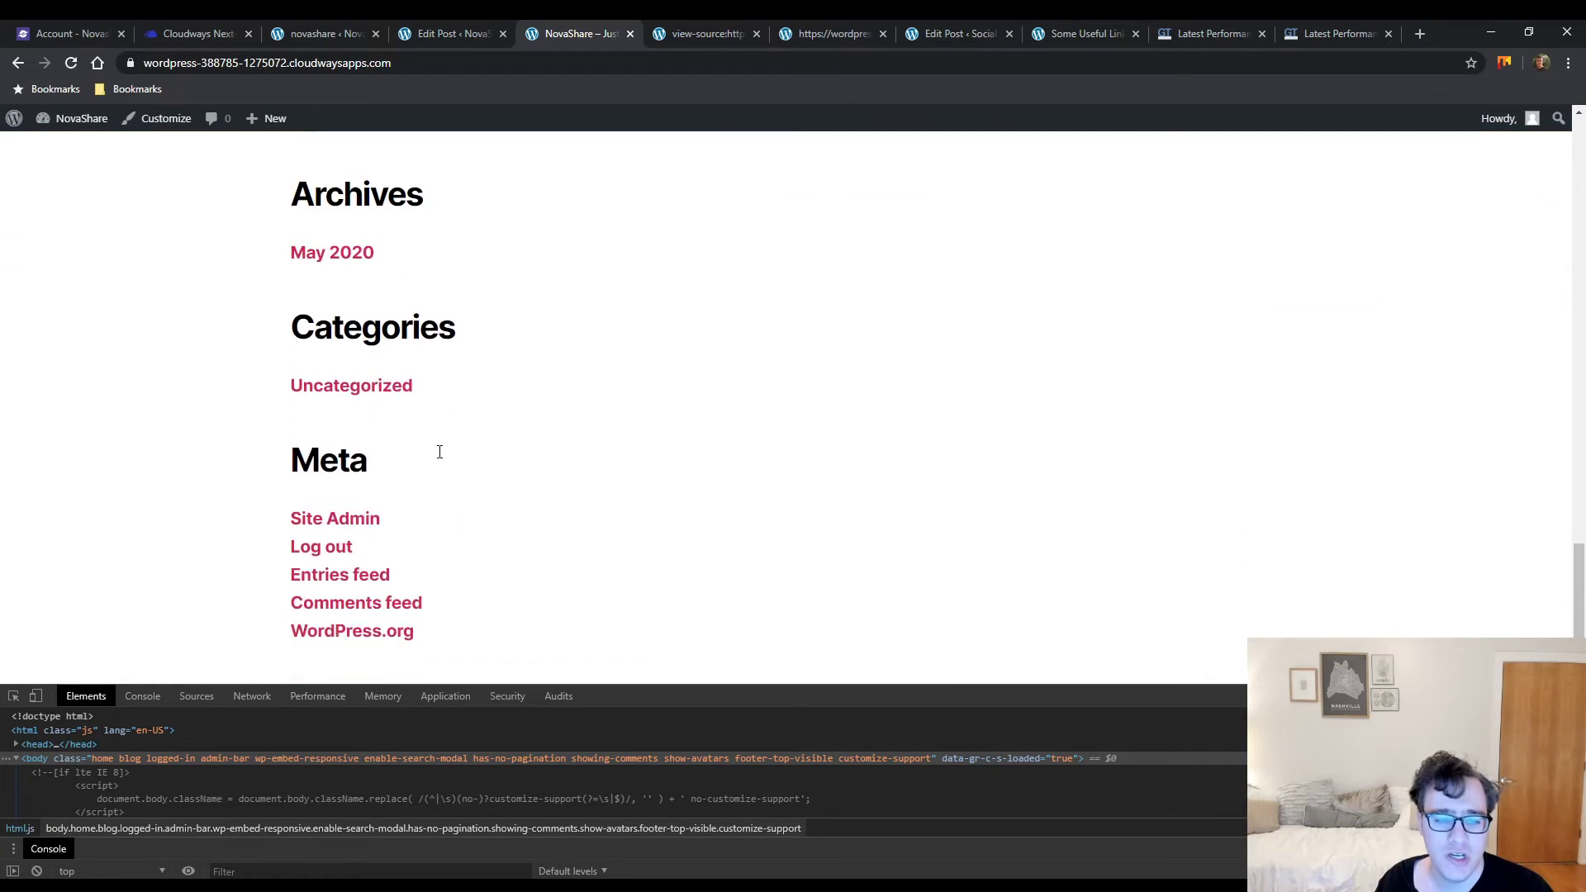
click(793, 34)
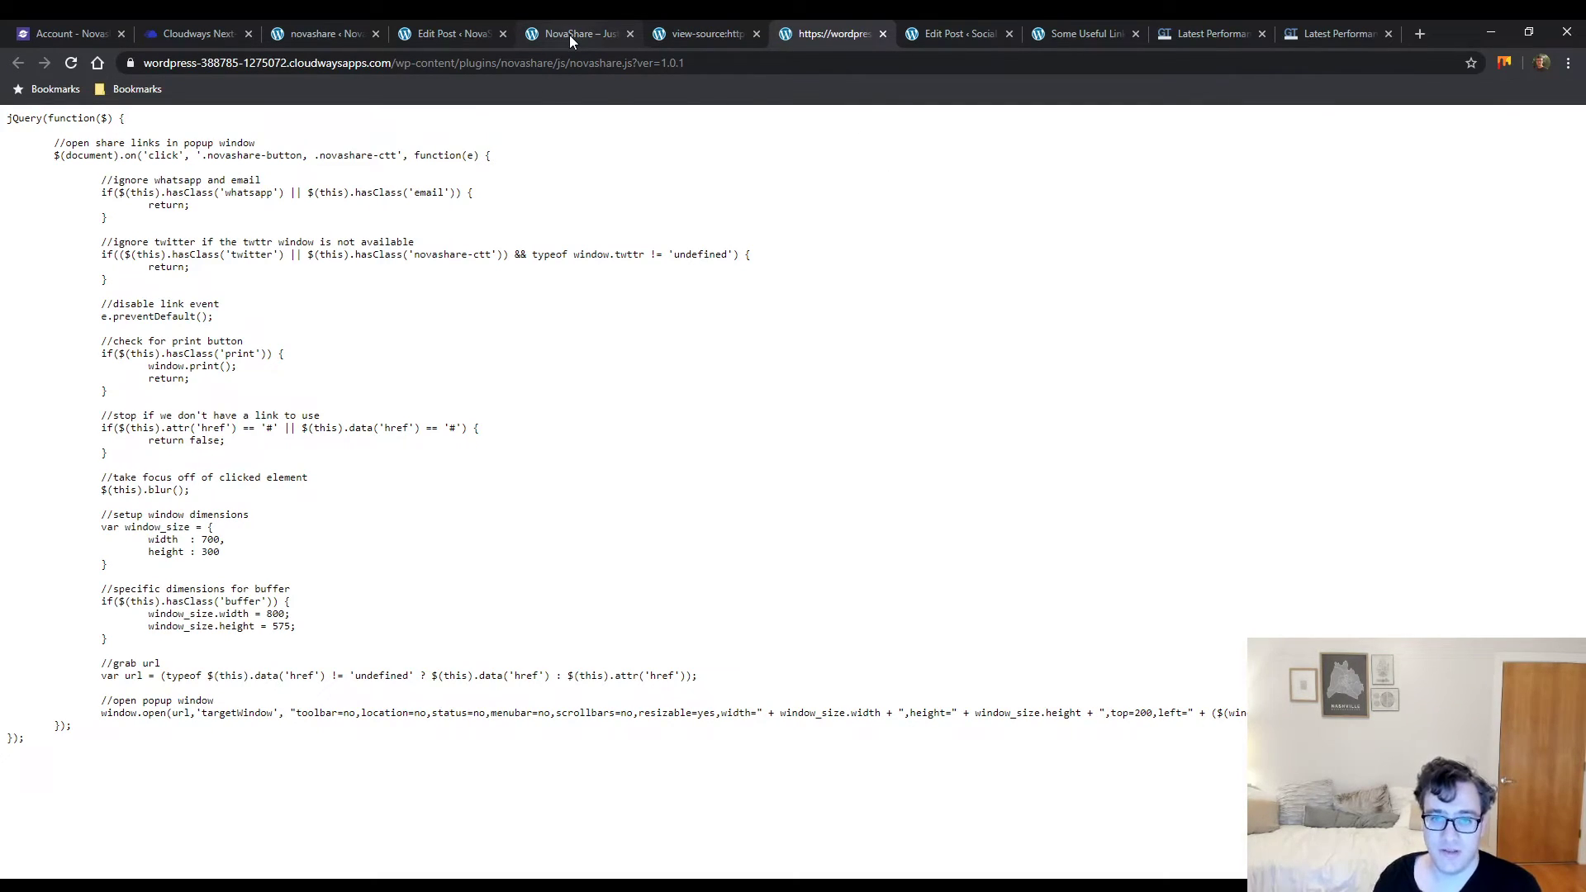
click(1194, 34)
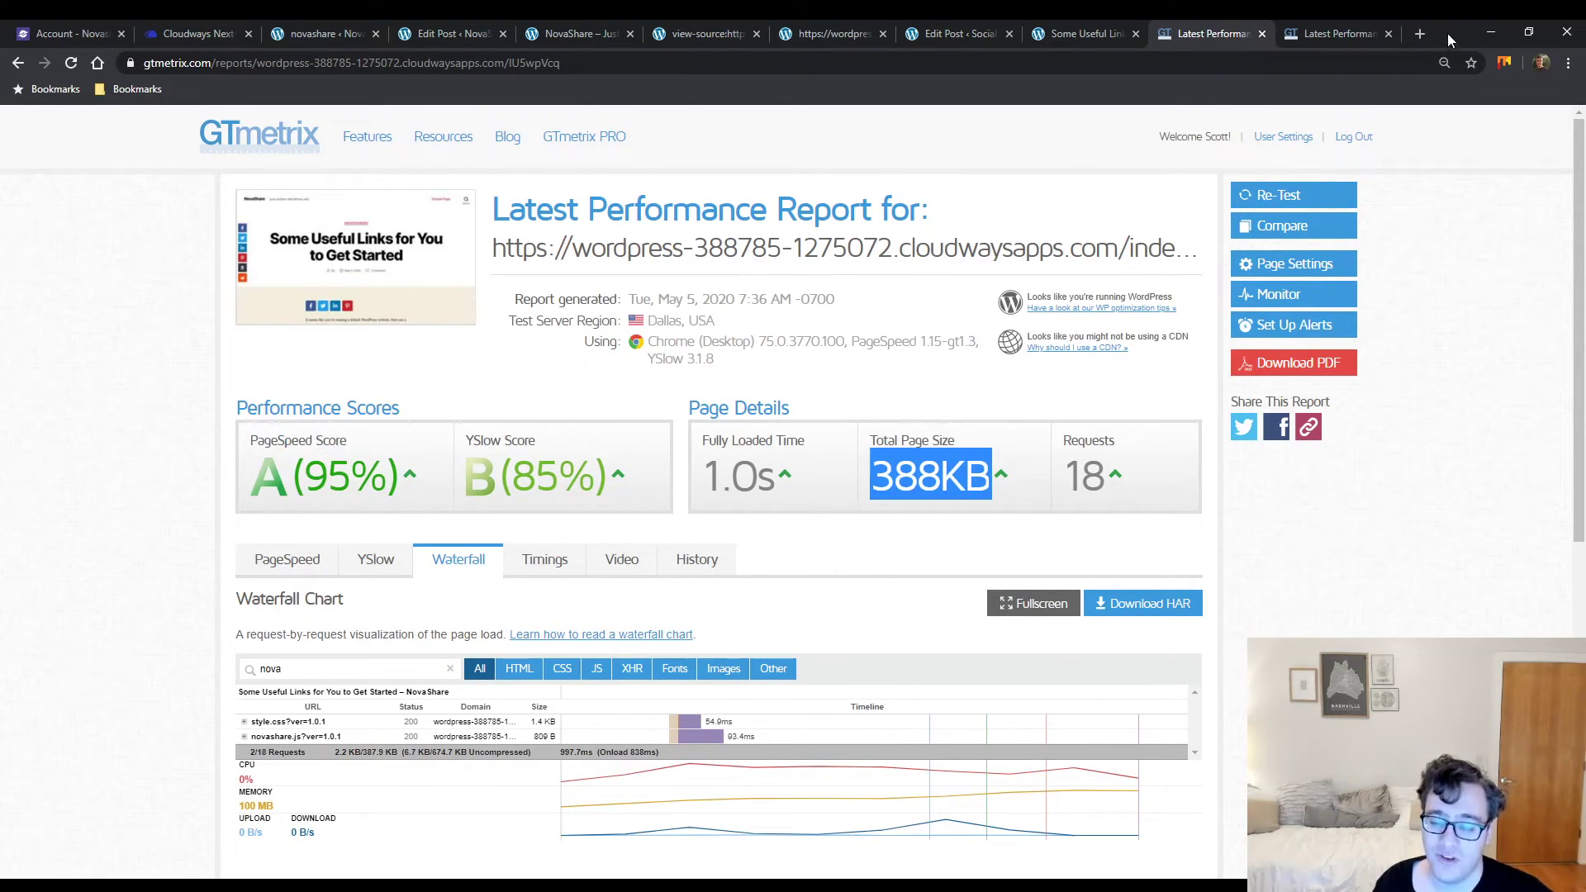
Run a PageSpeed Insights test on the NovaShare test post's URL in a new tab
click(1421, 35)
text(pa)
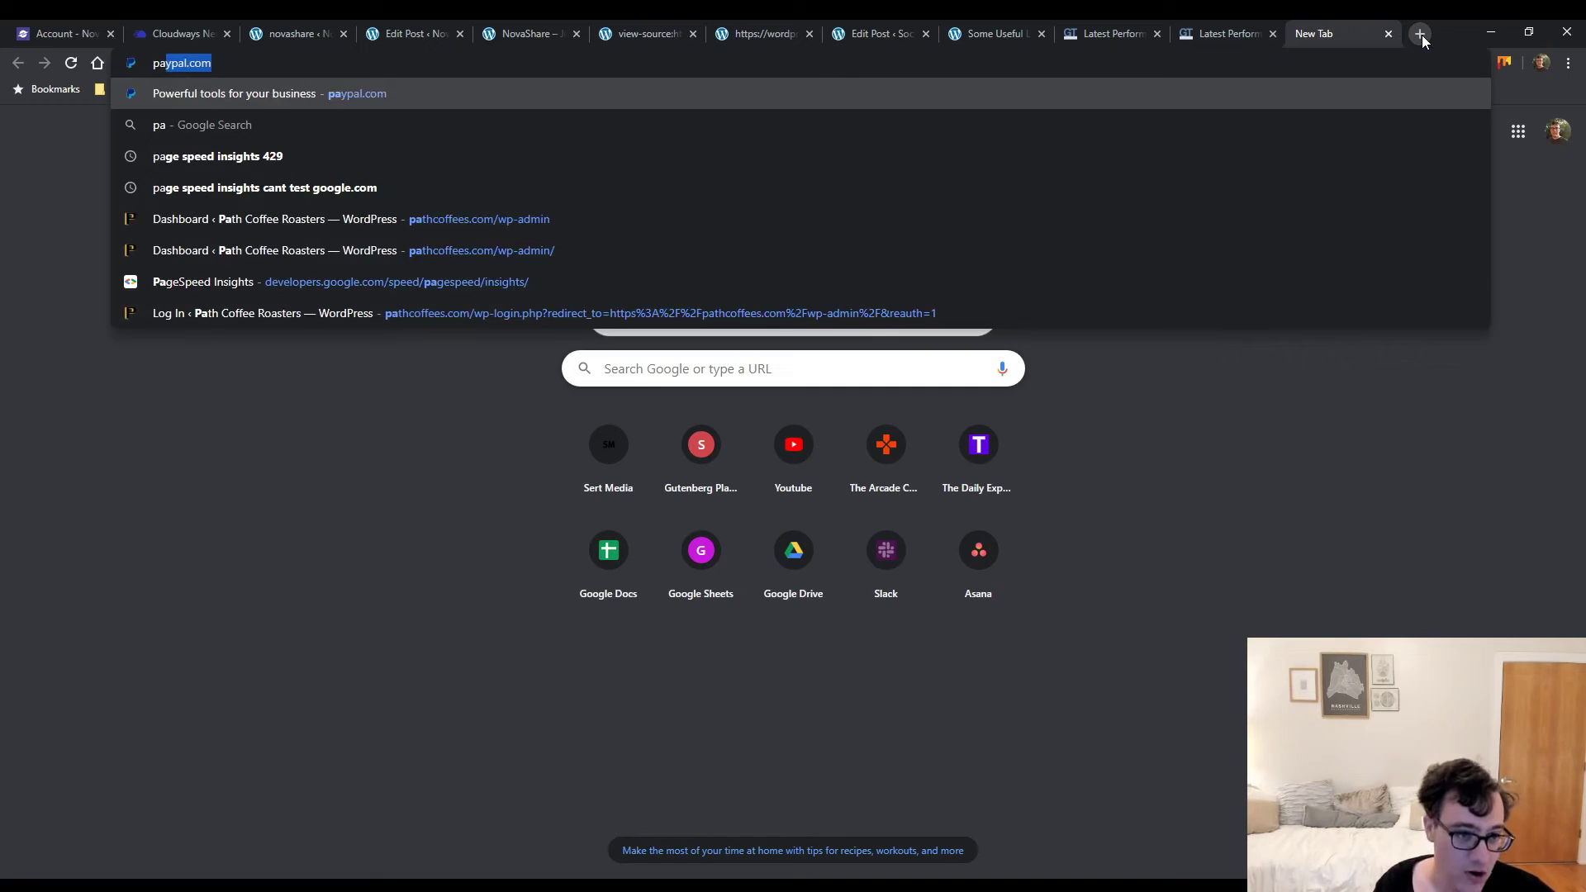
text(ge)
key(Down)
key(Down)
key(Down)
key(Down)
key(Down)
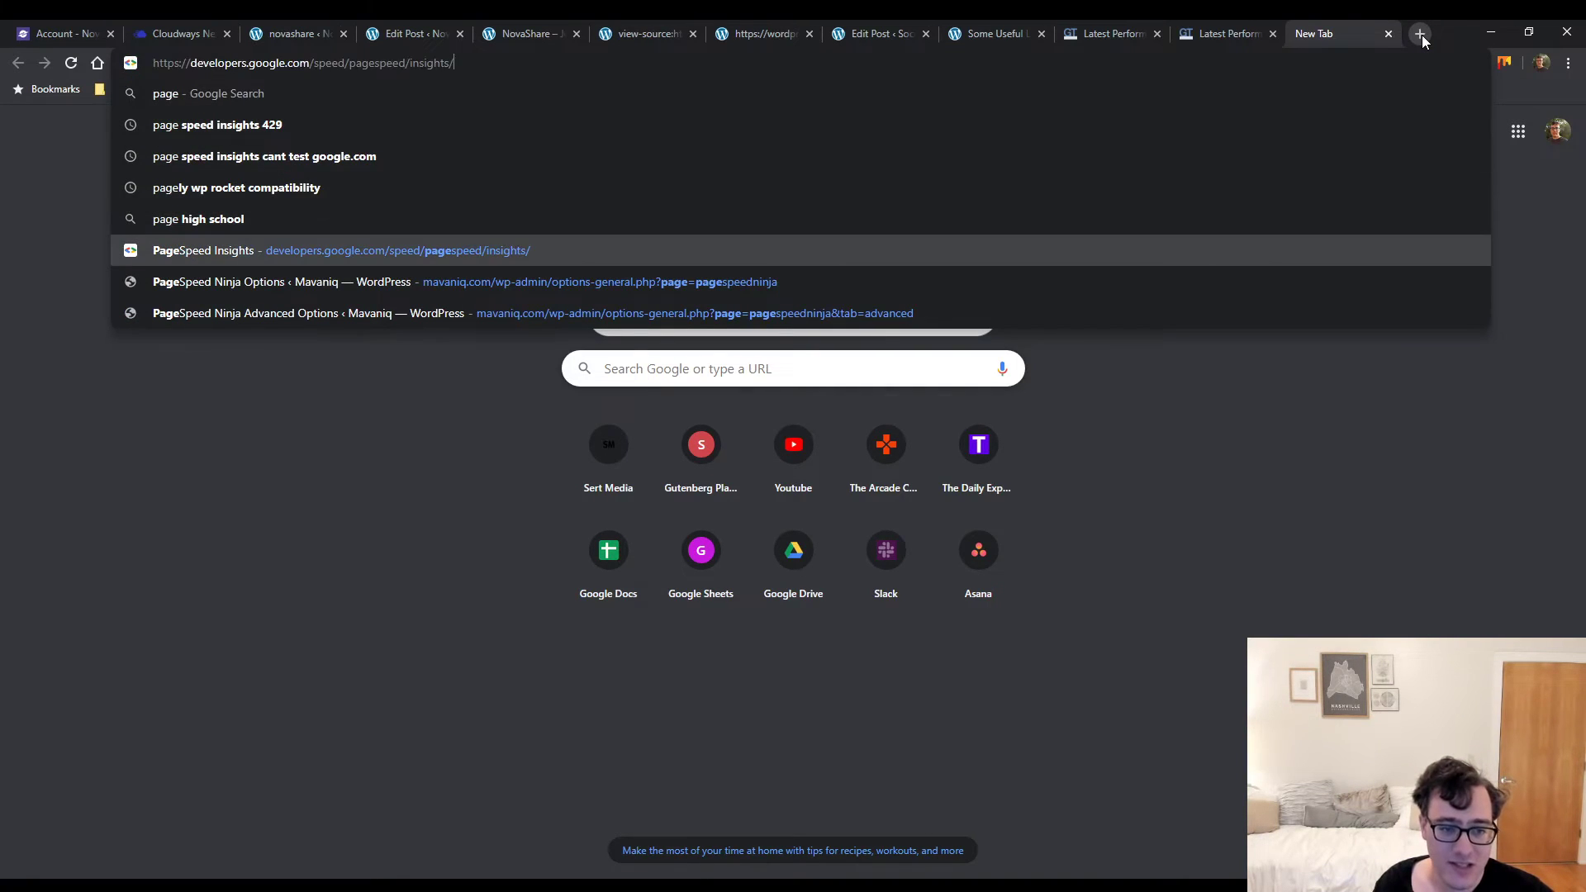
key(Return)
click(983, 271)
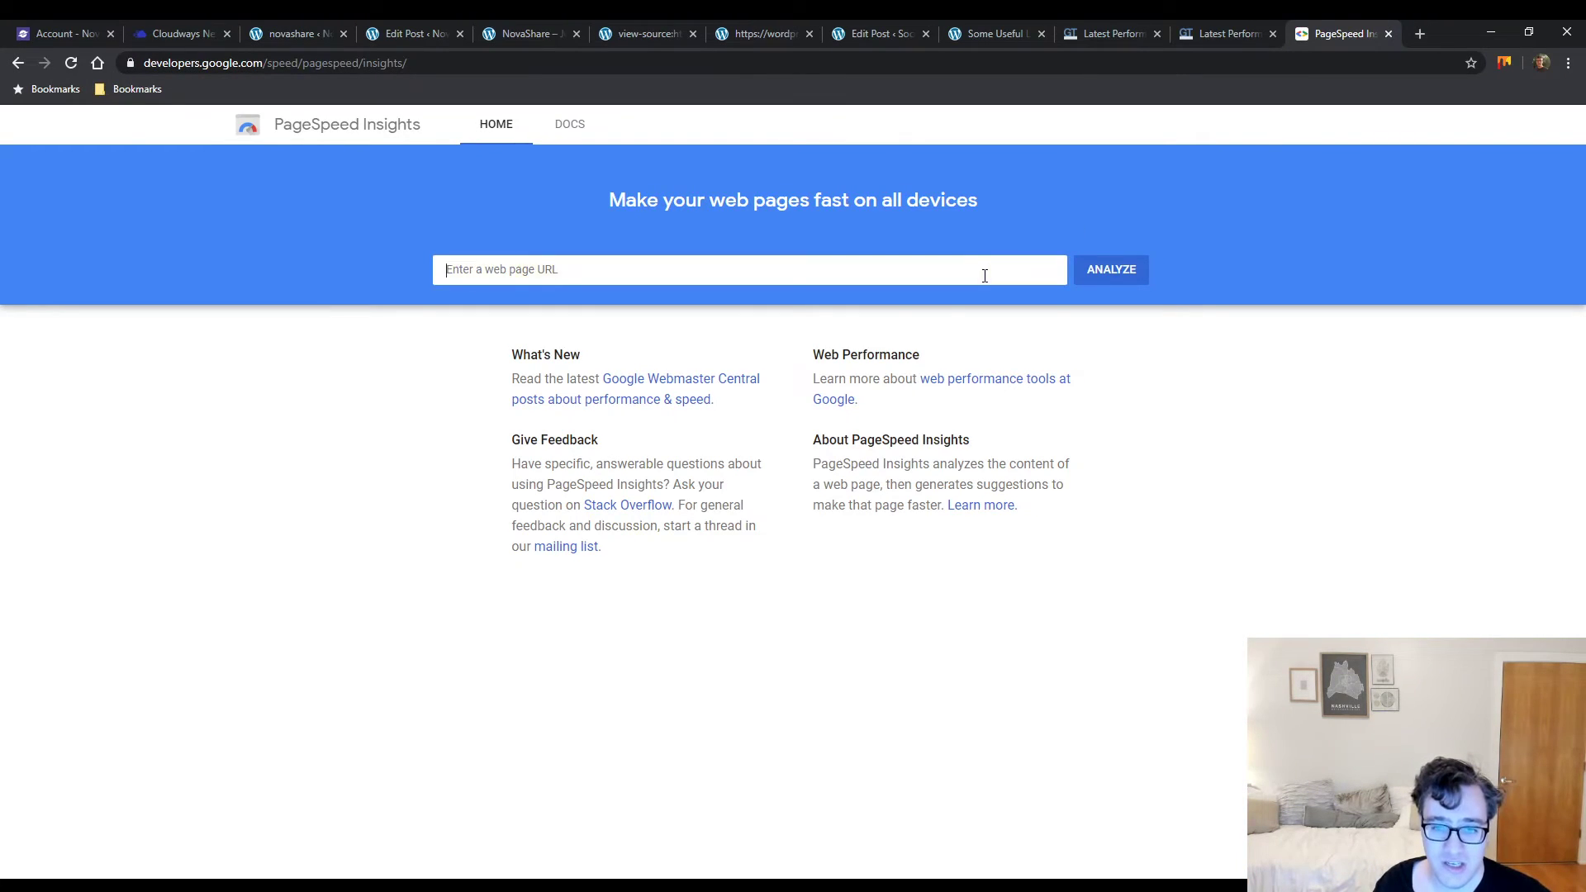
text(https://wordpress-388785-1275072.cloudwaysapps.com/index.php/2020/05/05/welcome-to-cloudways/)
click(1124, 271)
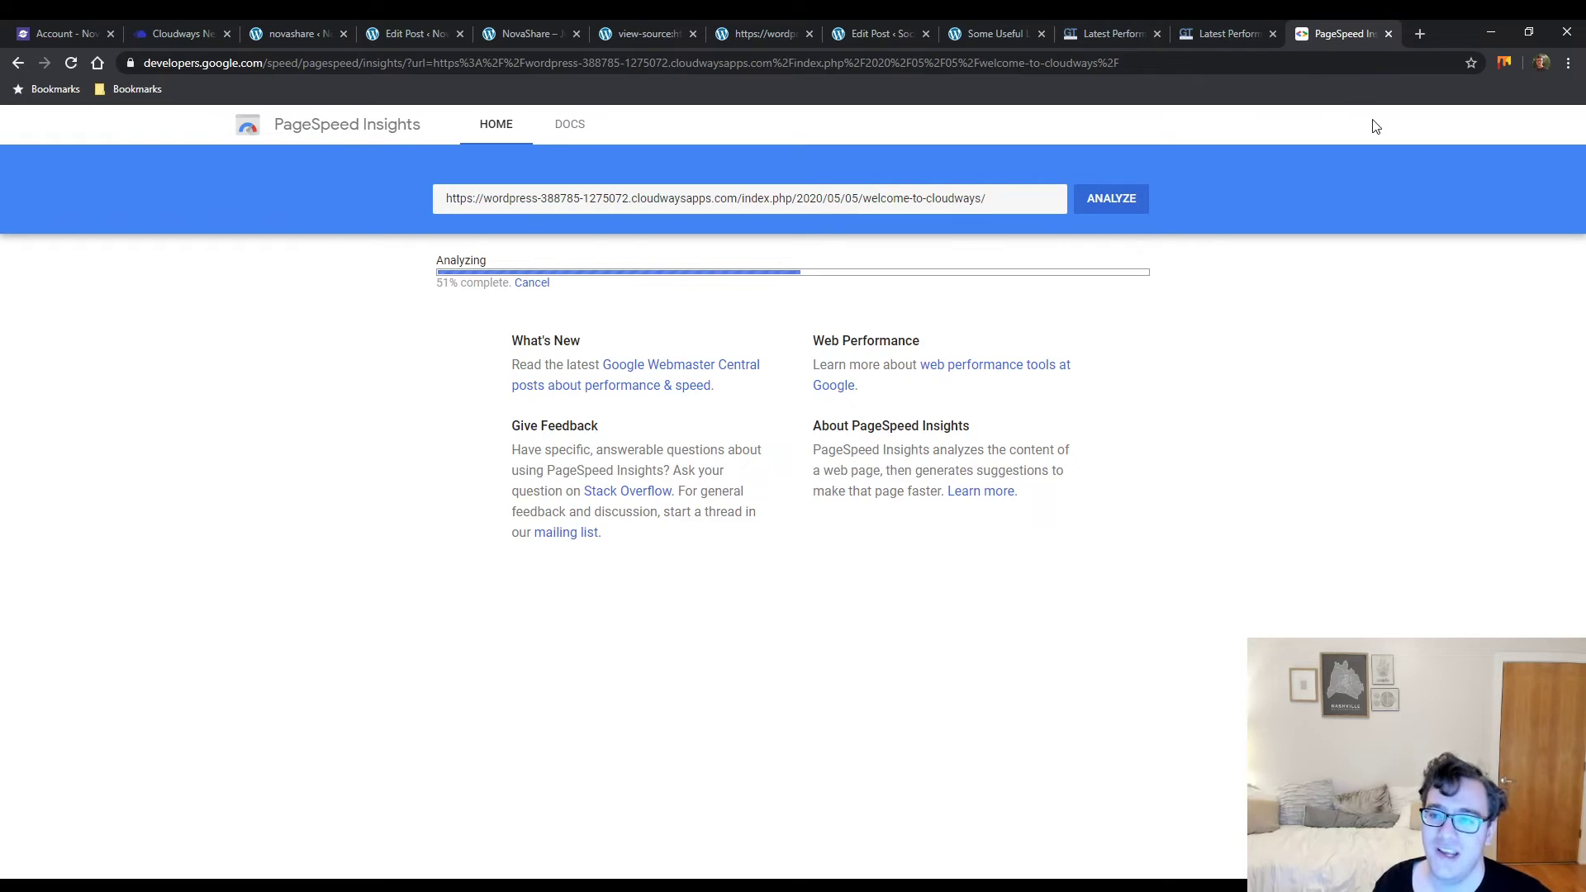
In a second PageSpeed Insights tab, analyze the Social Warfare post's 1275076 URL instead
click(530, 283)
click(1132, 33)
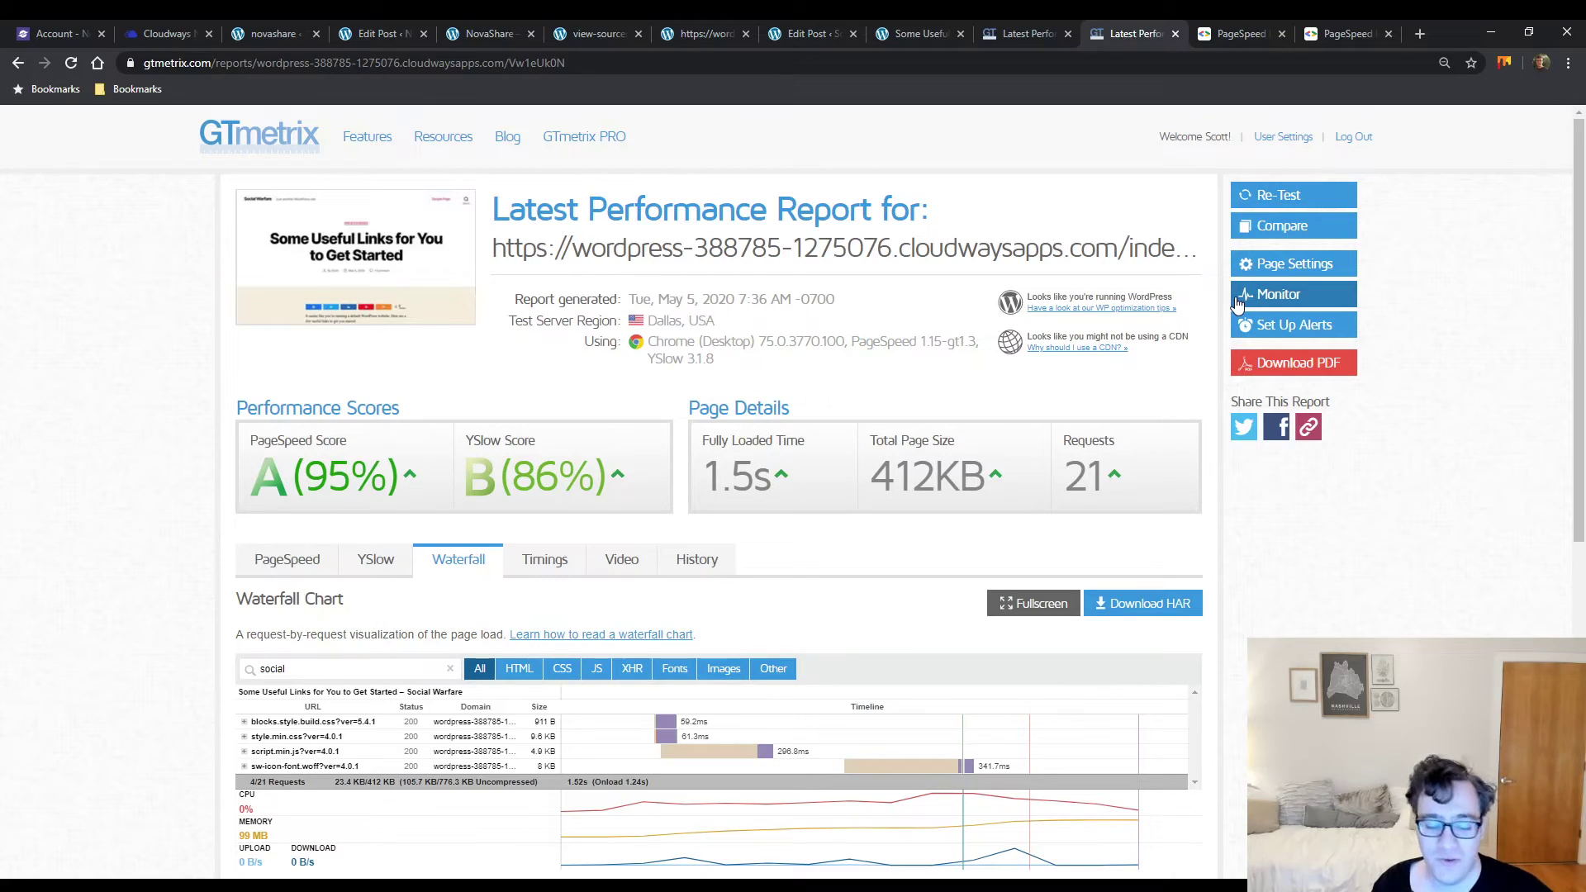
mouse_move(1195, 252)
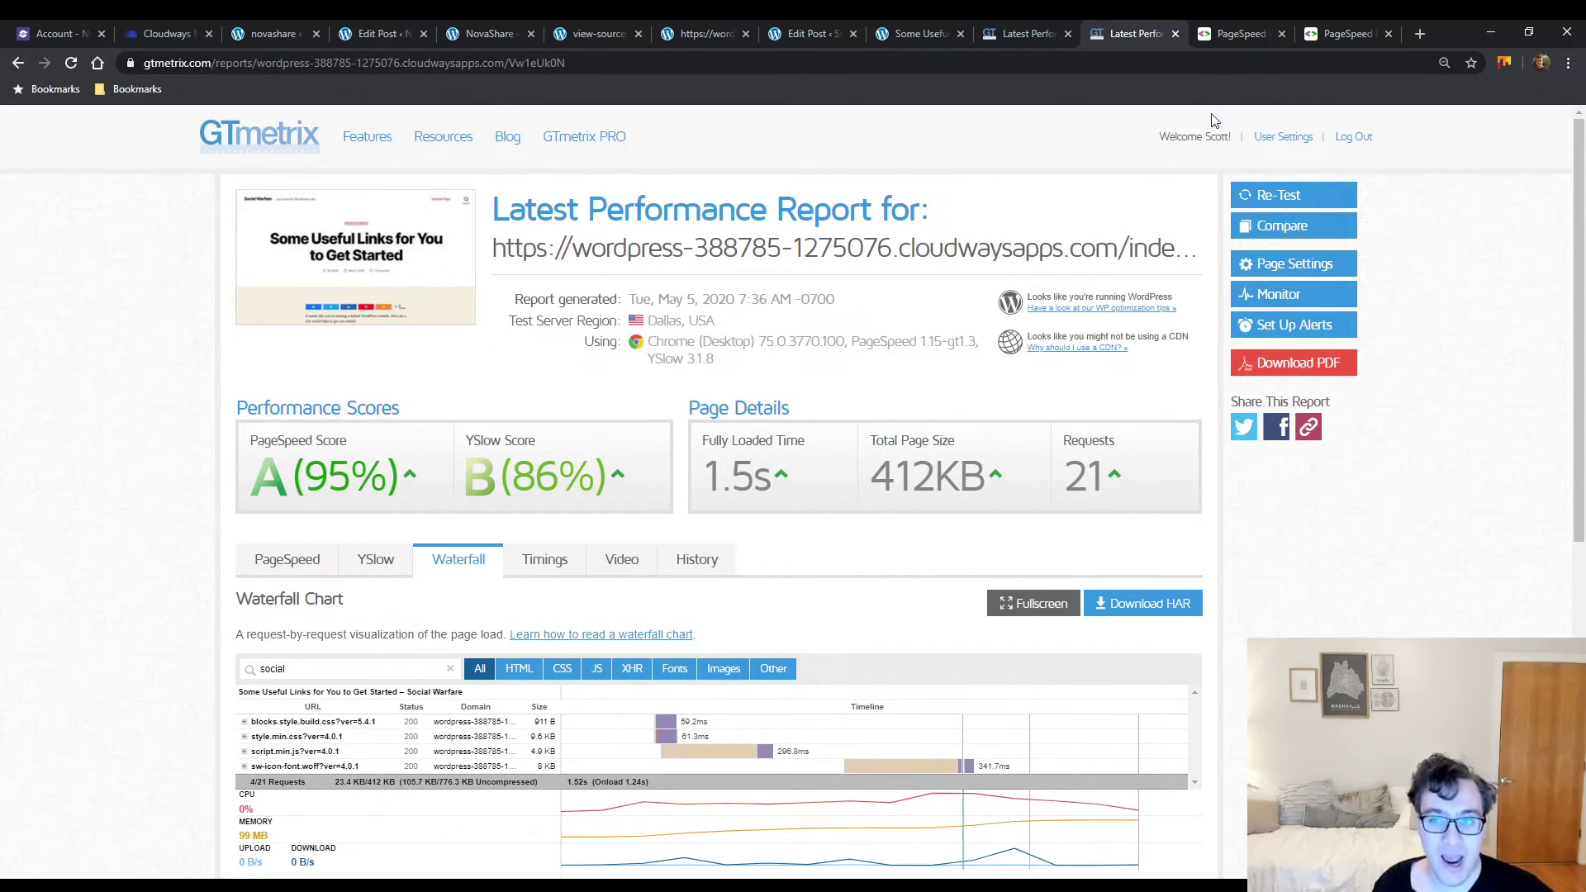
click(1336, 35)
double_click(972, 270)
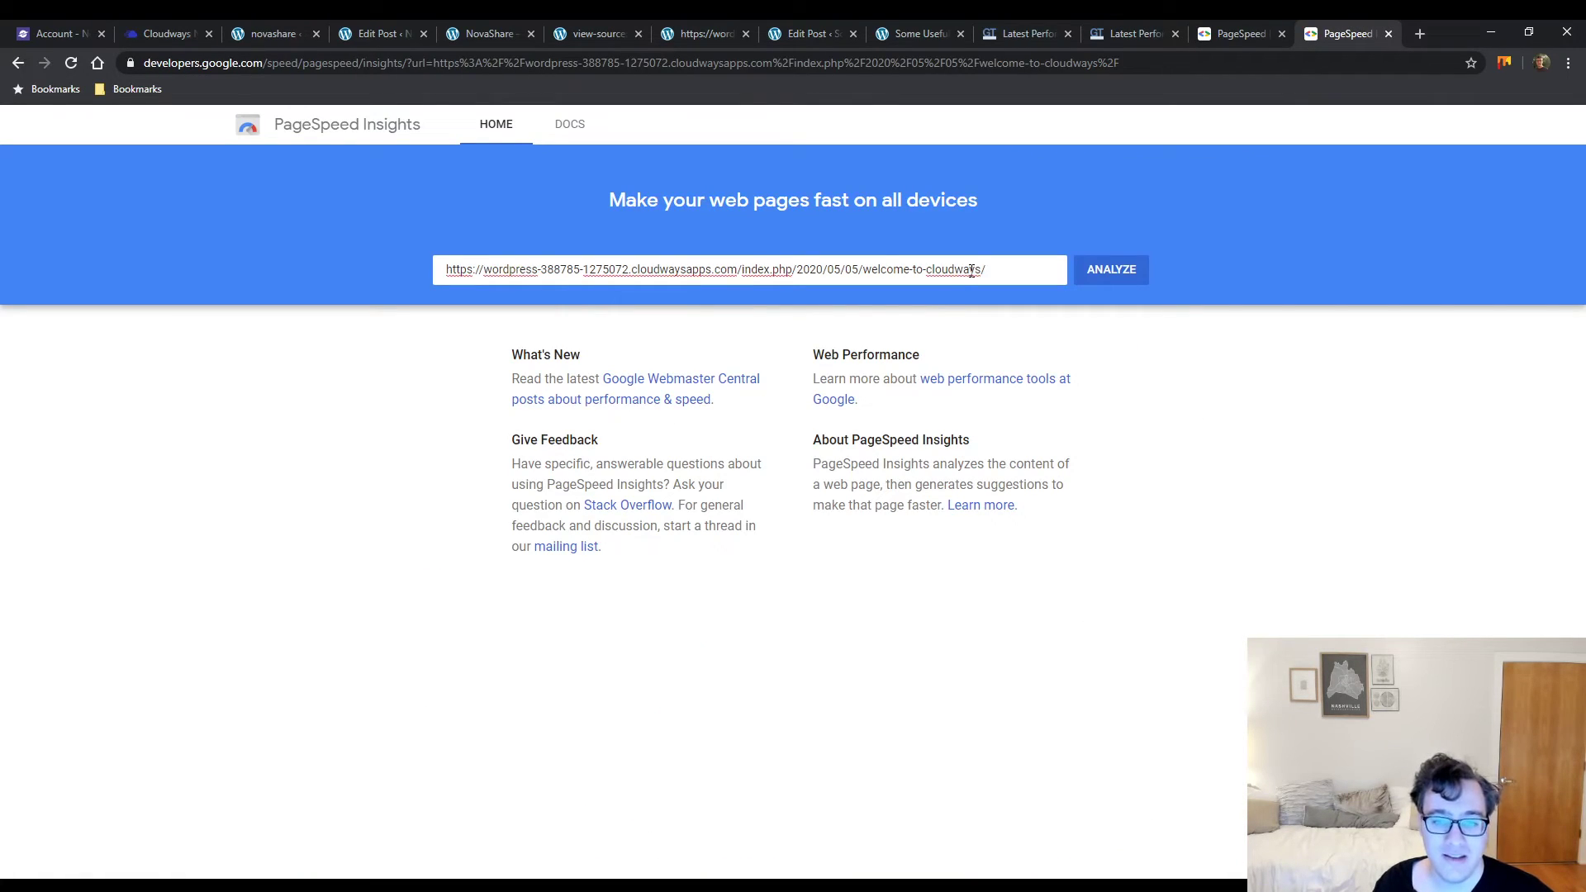
triple_click(972, 270)
text(https://wordpress-388785-1275076.cloudwaysapps.com/index.php/2020/05/05/welcome-to-cloudways/)
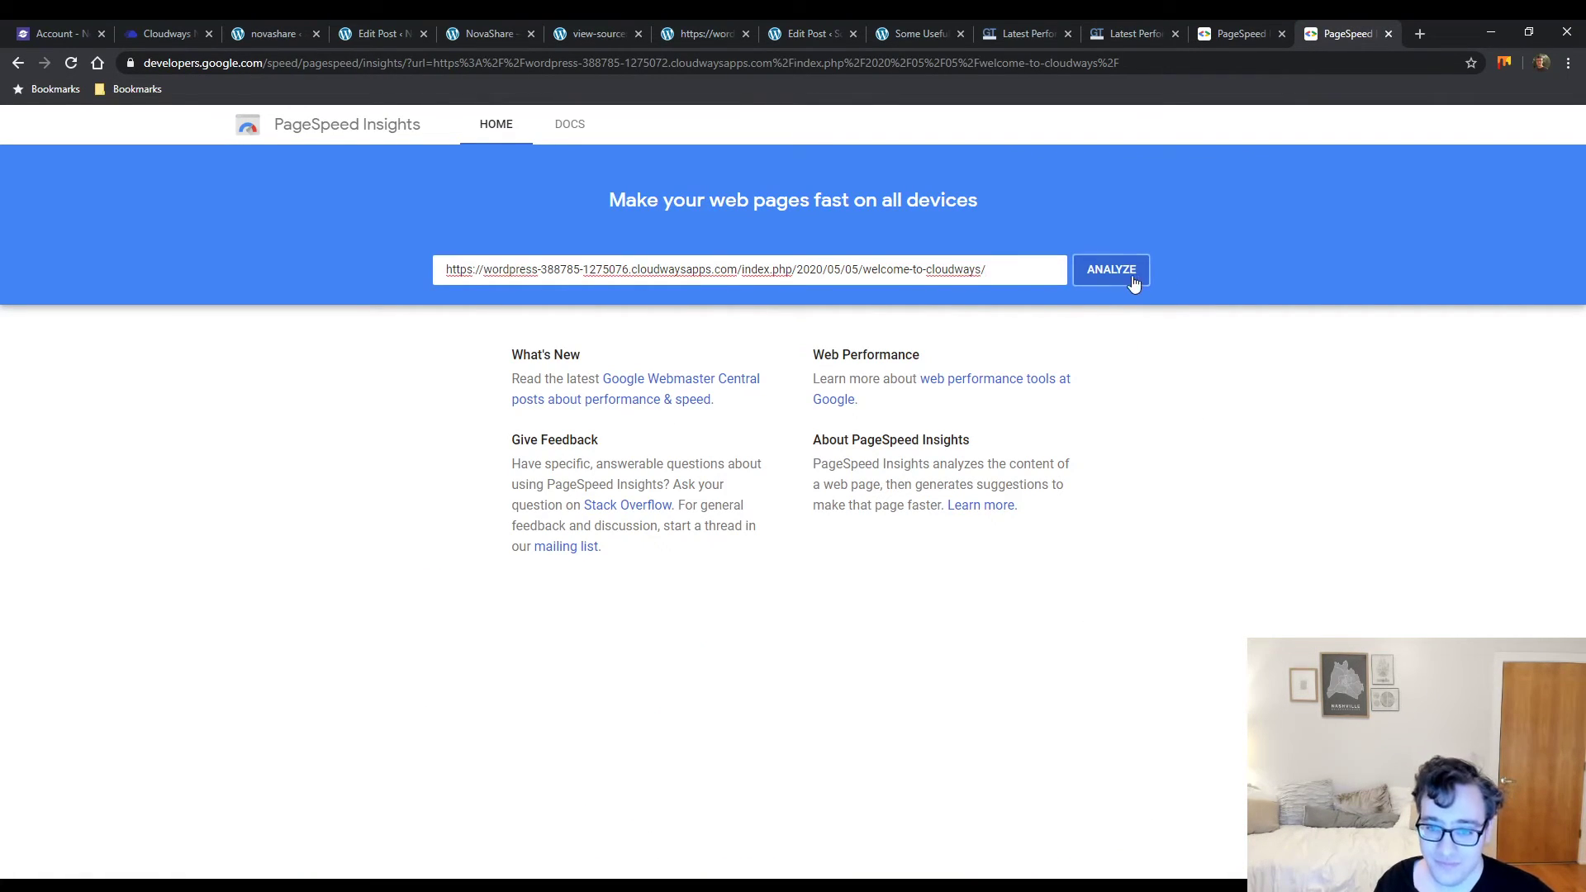
click(1124, 275)
Scroll through the NovaShare post's PageSpeed report scoring 95
click(1239, 34)
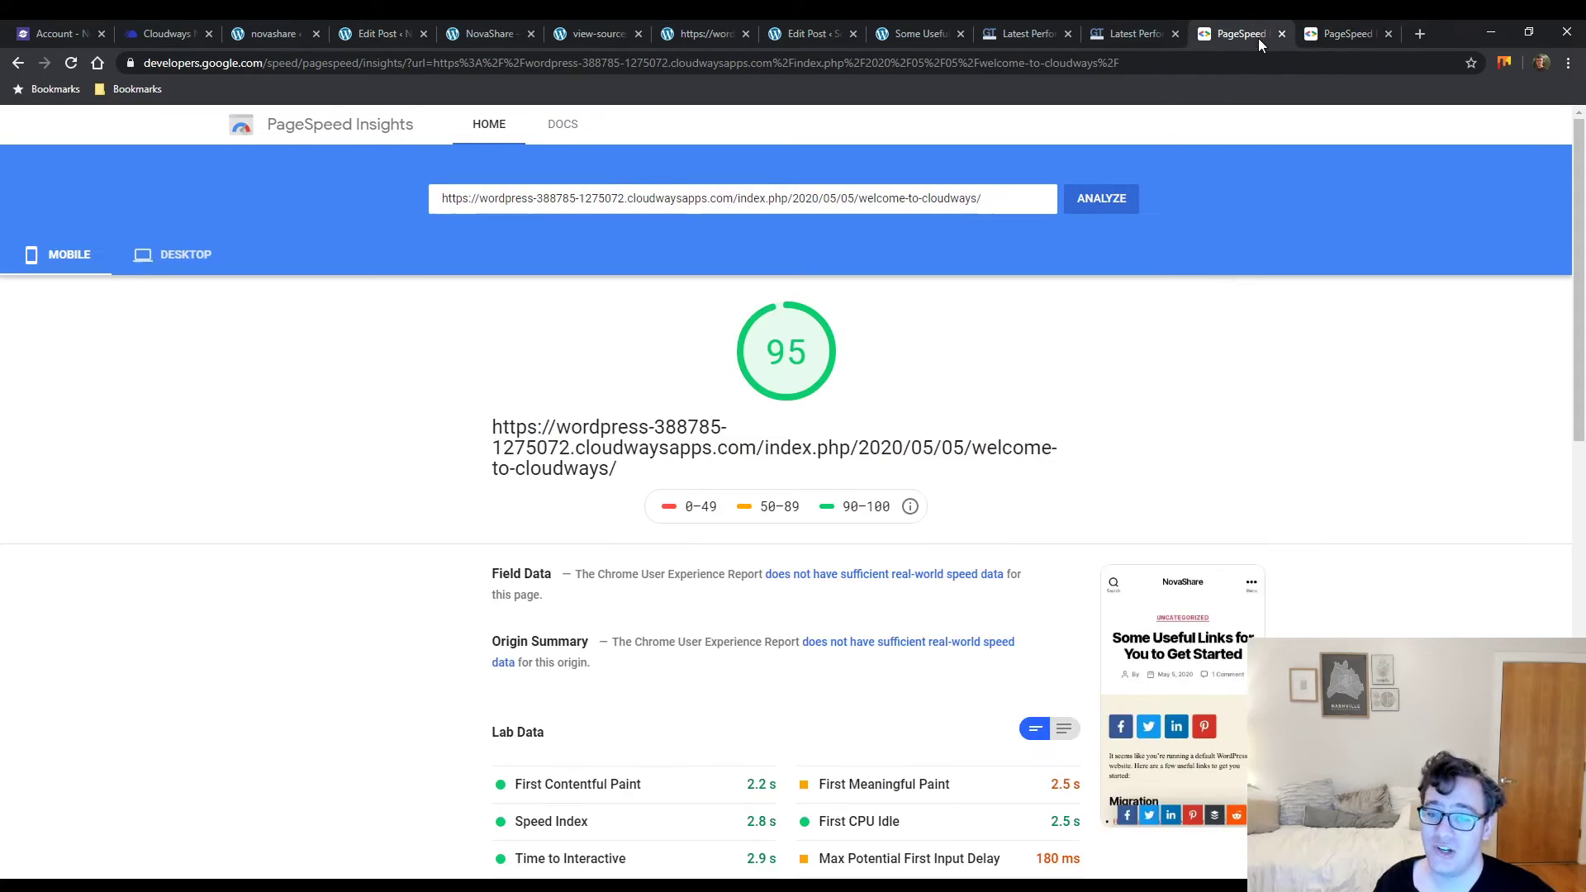
scroll(841, 489, down, 1)
scroll(843, 460, down, 7)
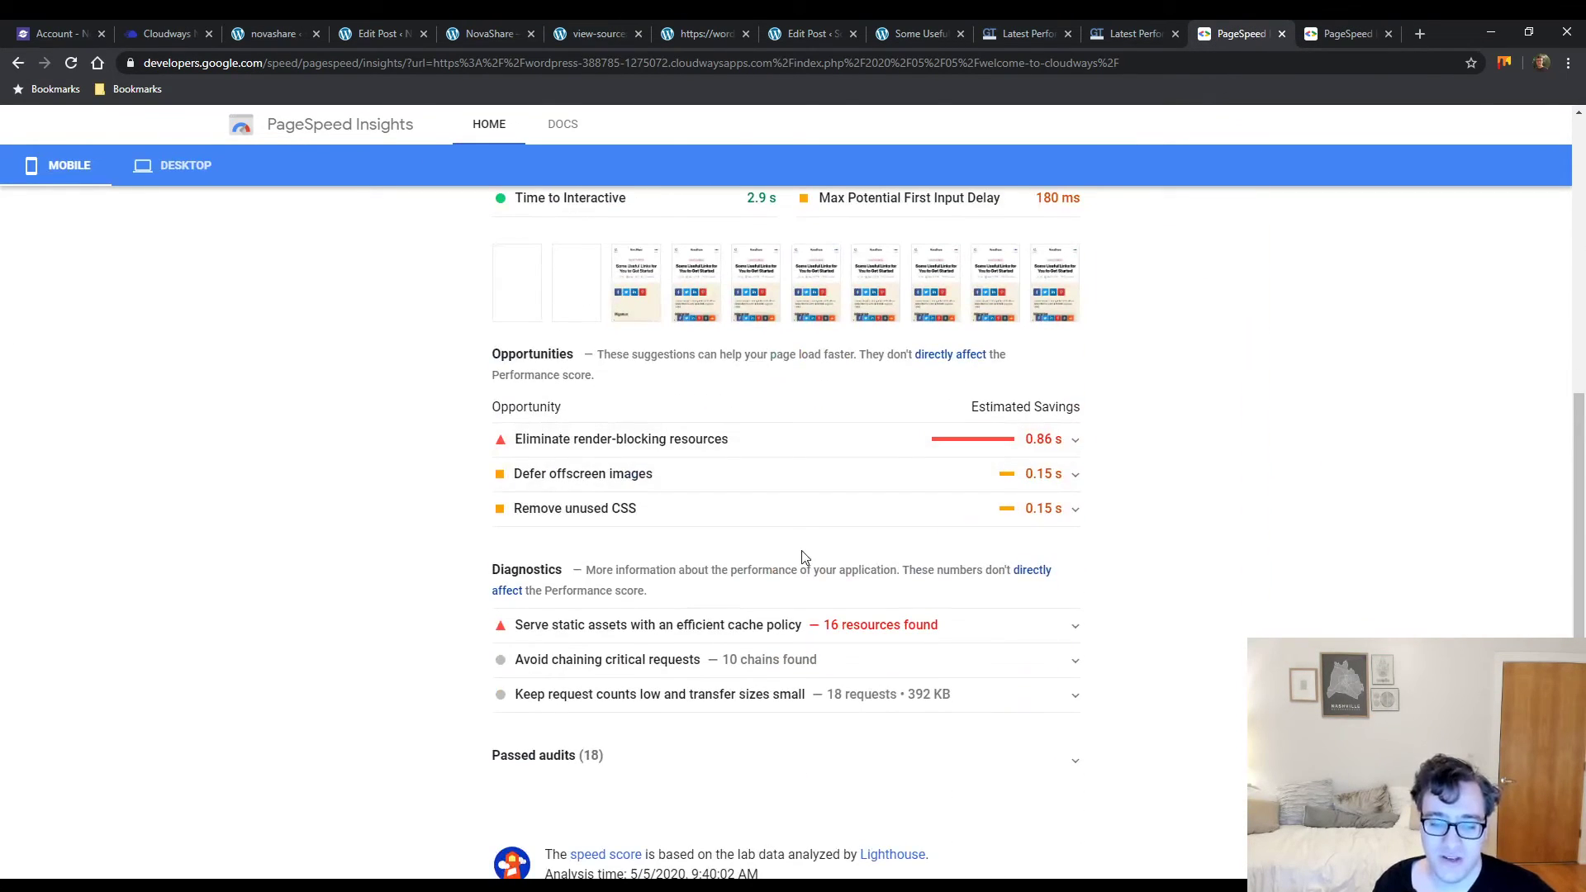
scroll(719, 507, up, 8)
scroll(566, 506, down, 8)
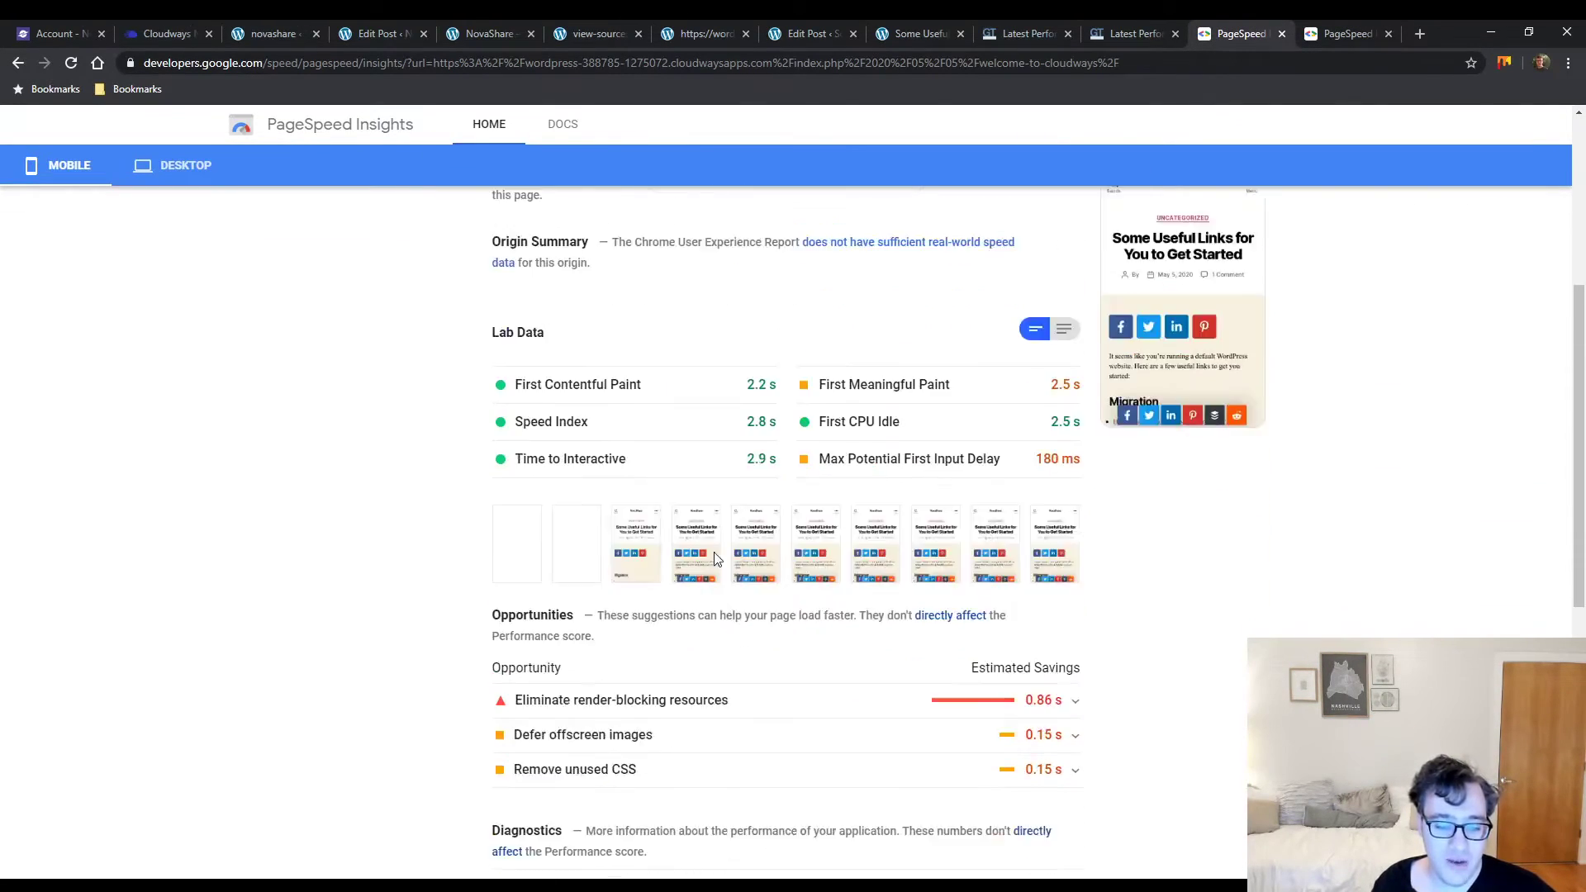
scroll(826, 504, up, 5)
scroll(851, 499, up, 3)
scroll(841, 504, down, 1)
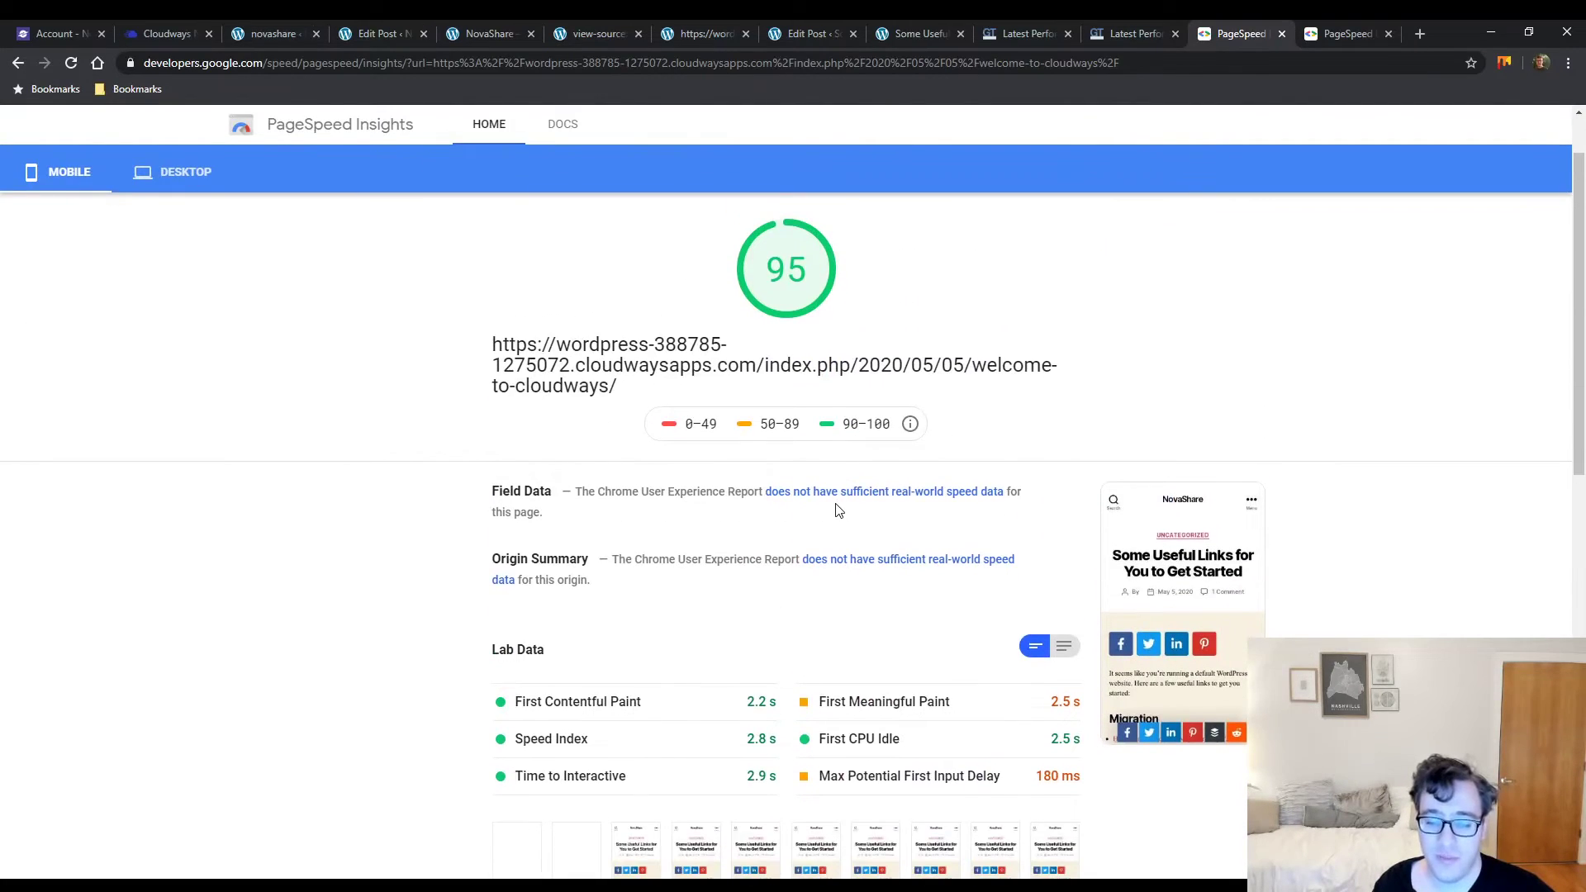
scroll(760, 494, up, 1)
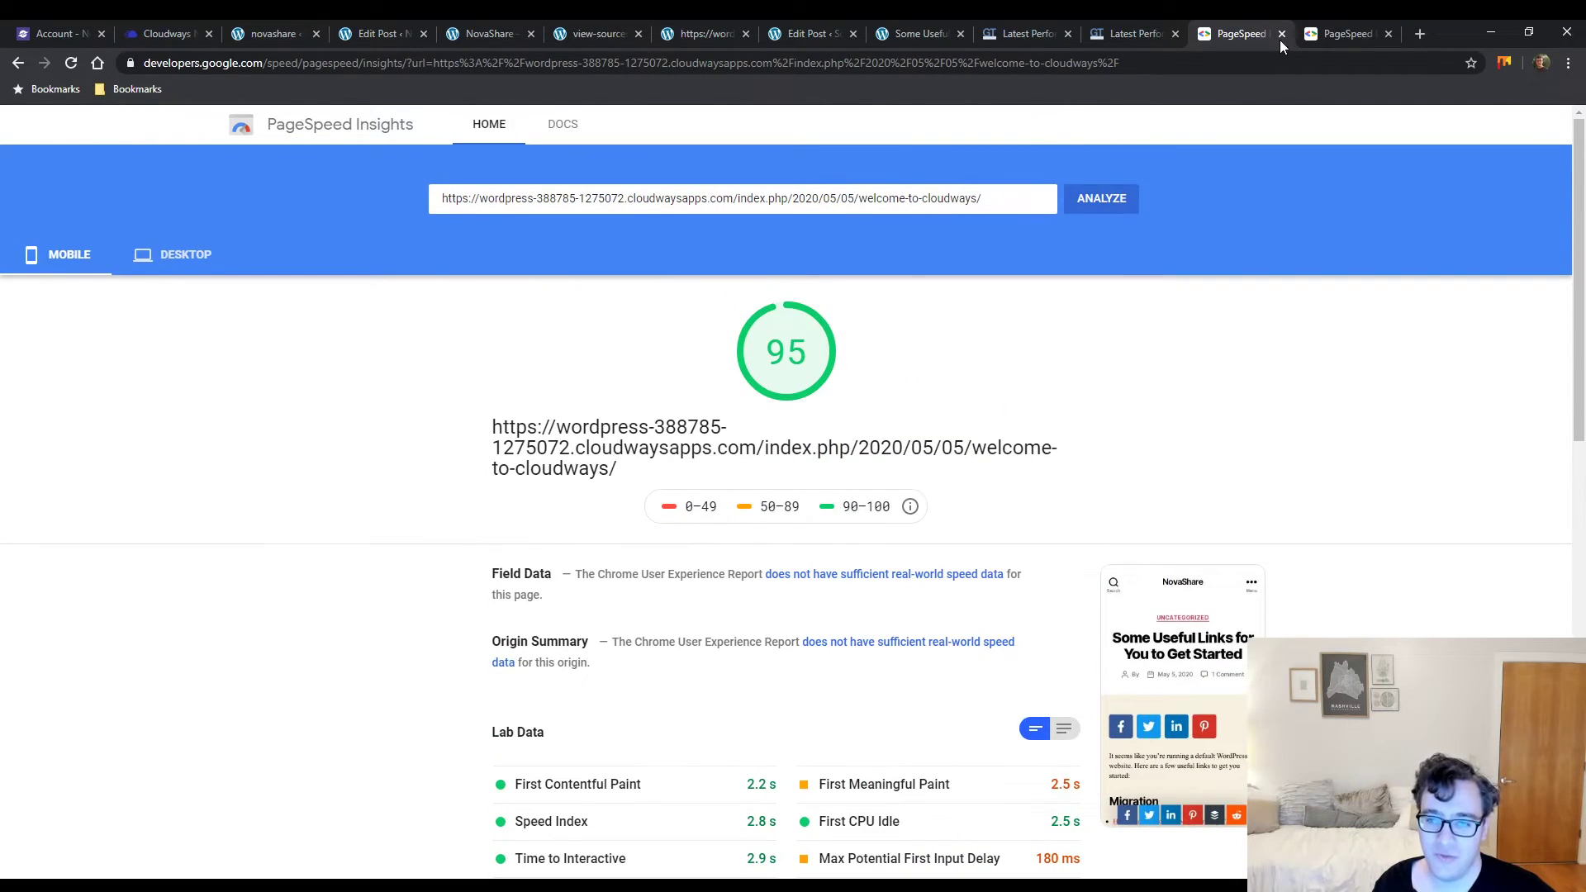
Expand the Social Warfare report's request breakdown (20 requests, 412 KB), then return to the NovaShare report
key(ctrl+Tab)
scroll(942, 417, down, 10)
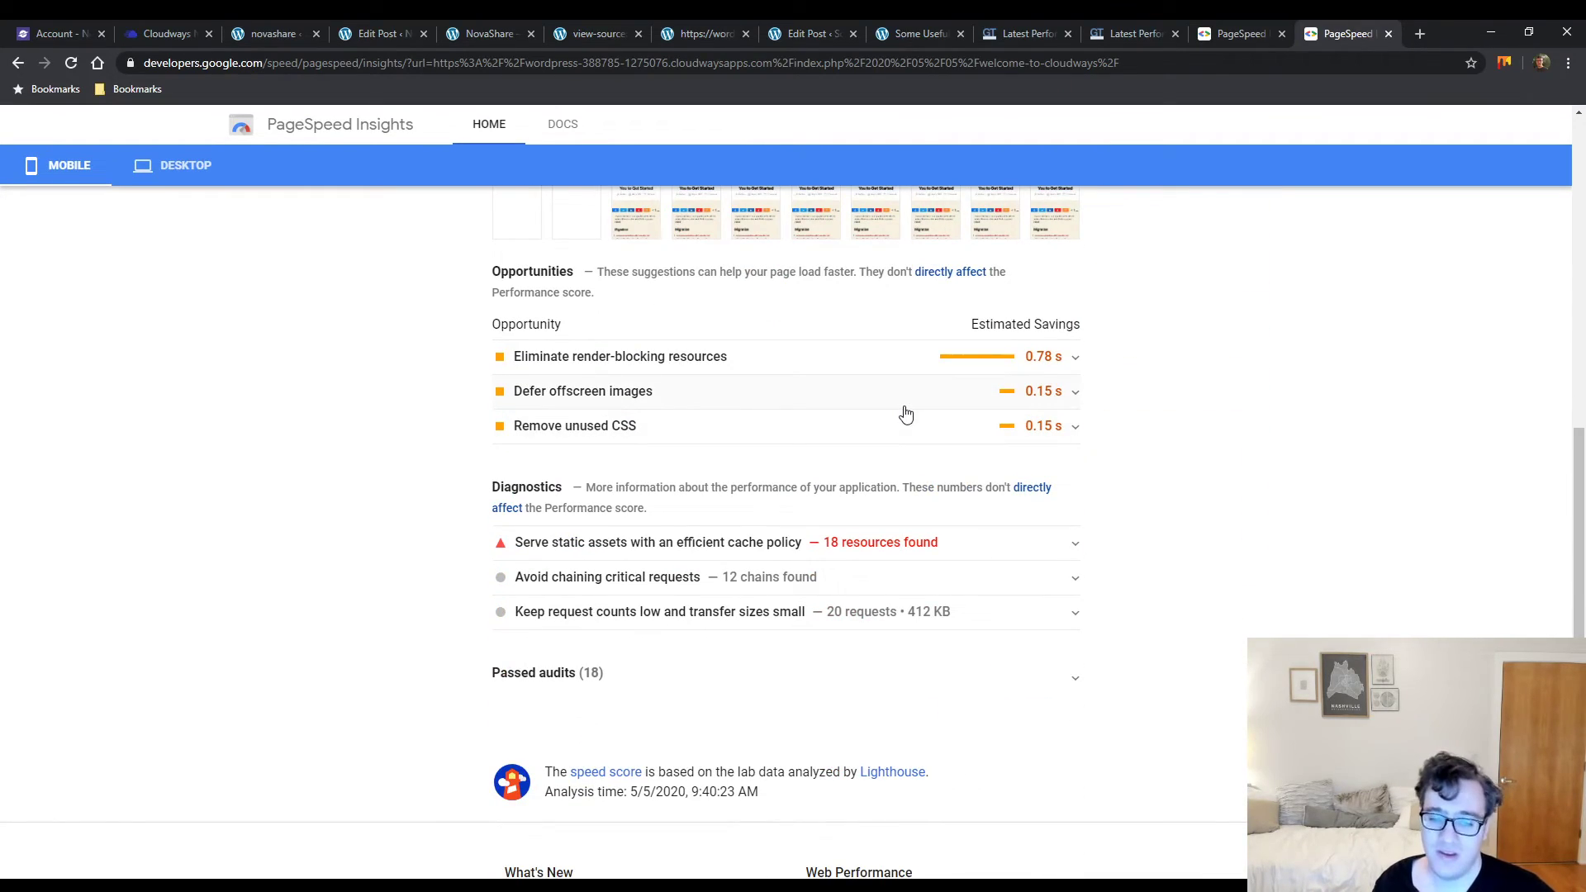
click(894, 618)
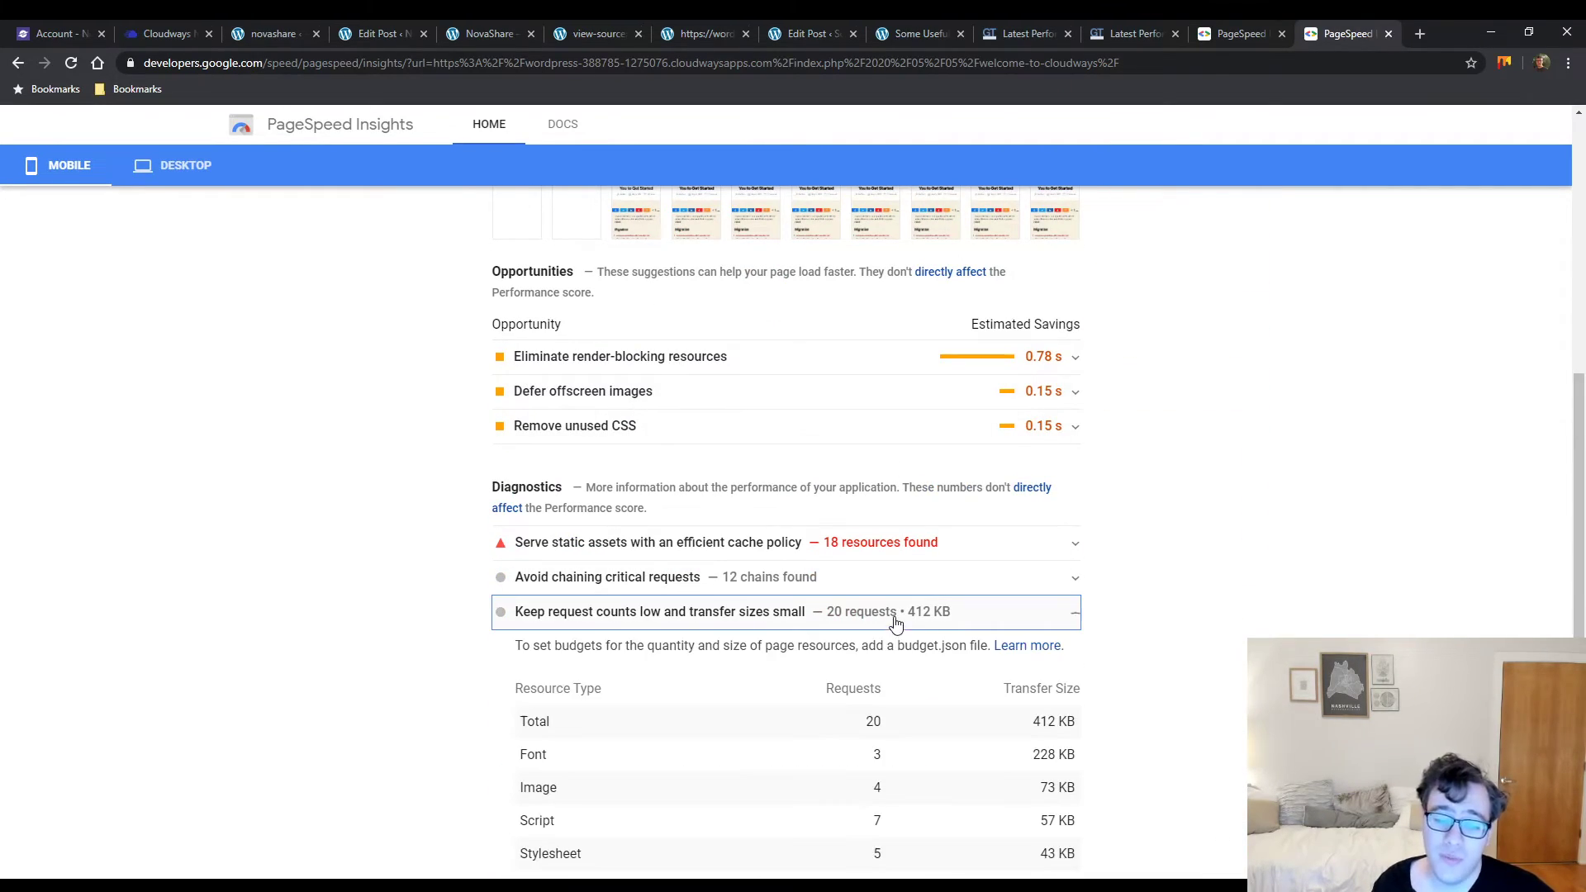
scroll(876, 612, down, 4)
scroll(864, 605, down, 1)
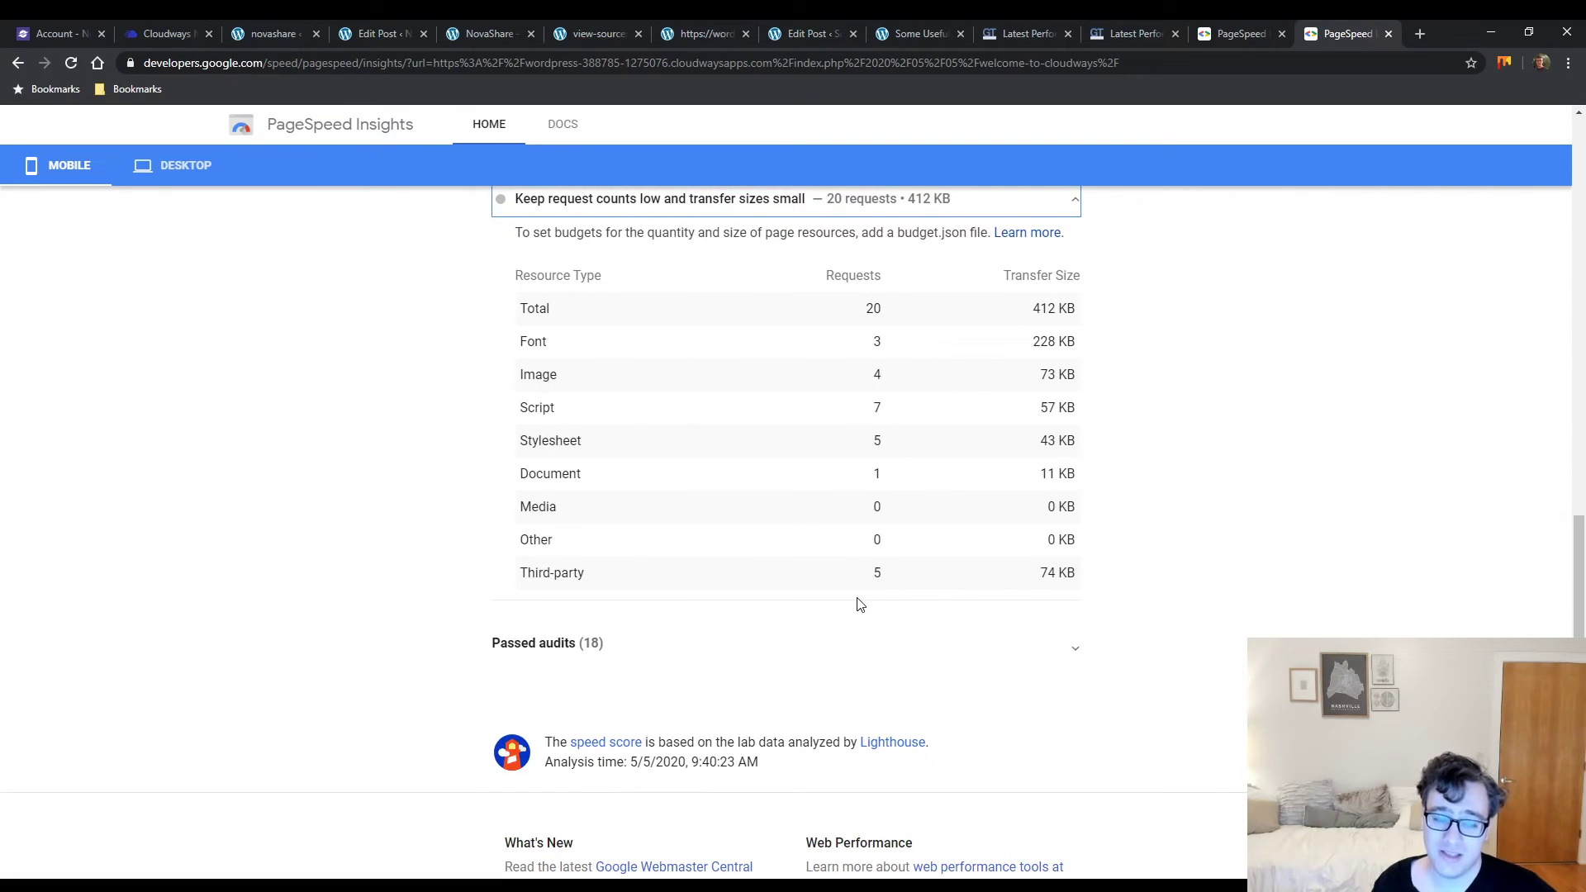
scroll(857, 607, up, 2)
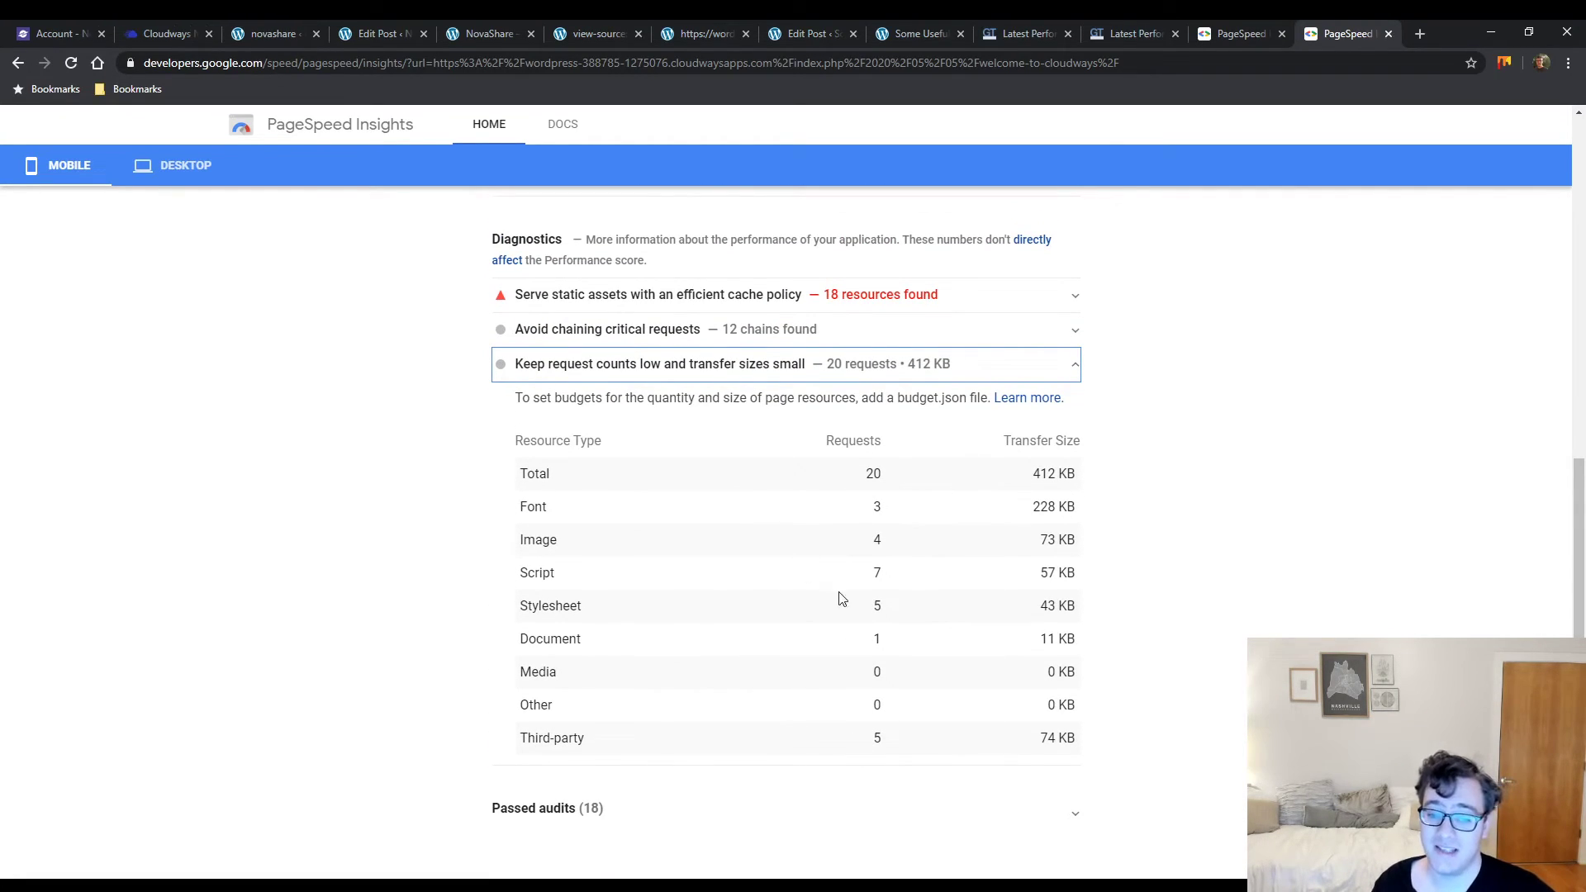
click(1237, 33)
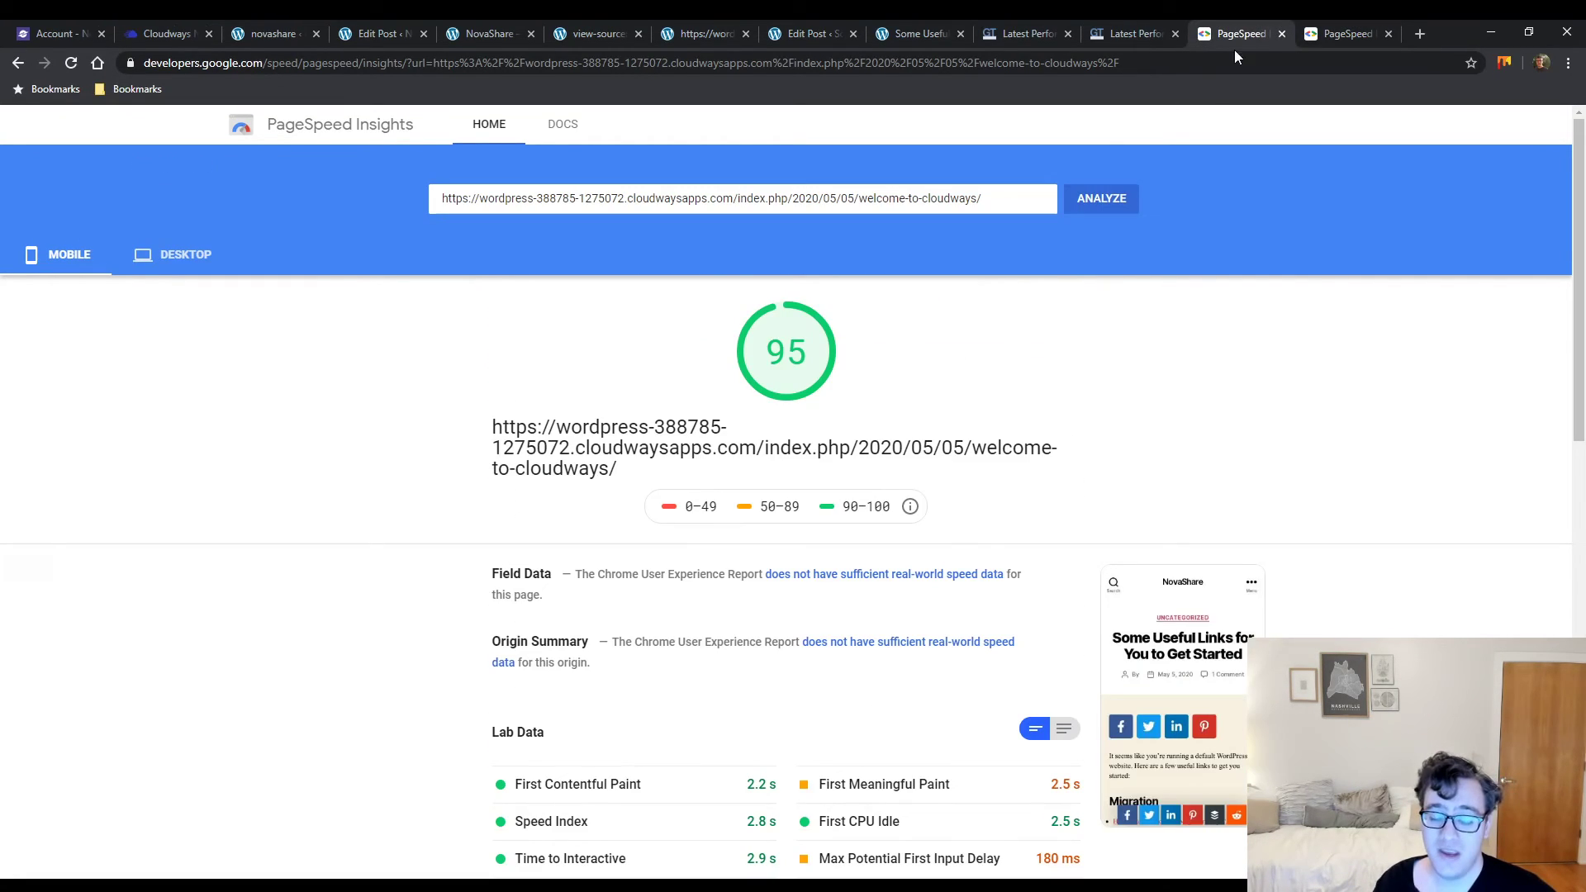
Compare the GTmetrix reports, highlighting the Social Warfare post's 412KB total page size
click(1035, 35)
click(1132, 36)
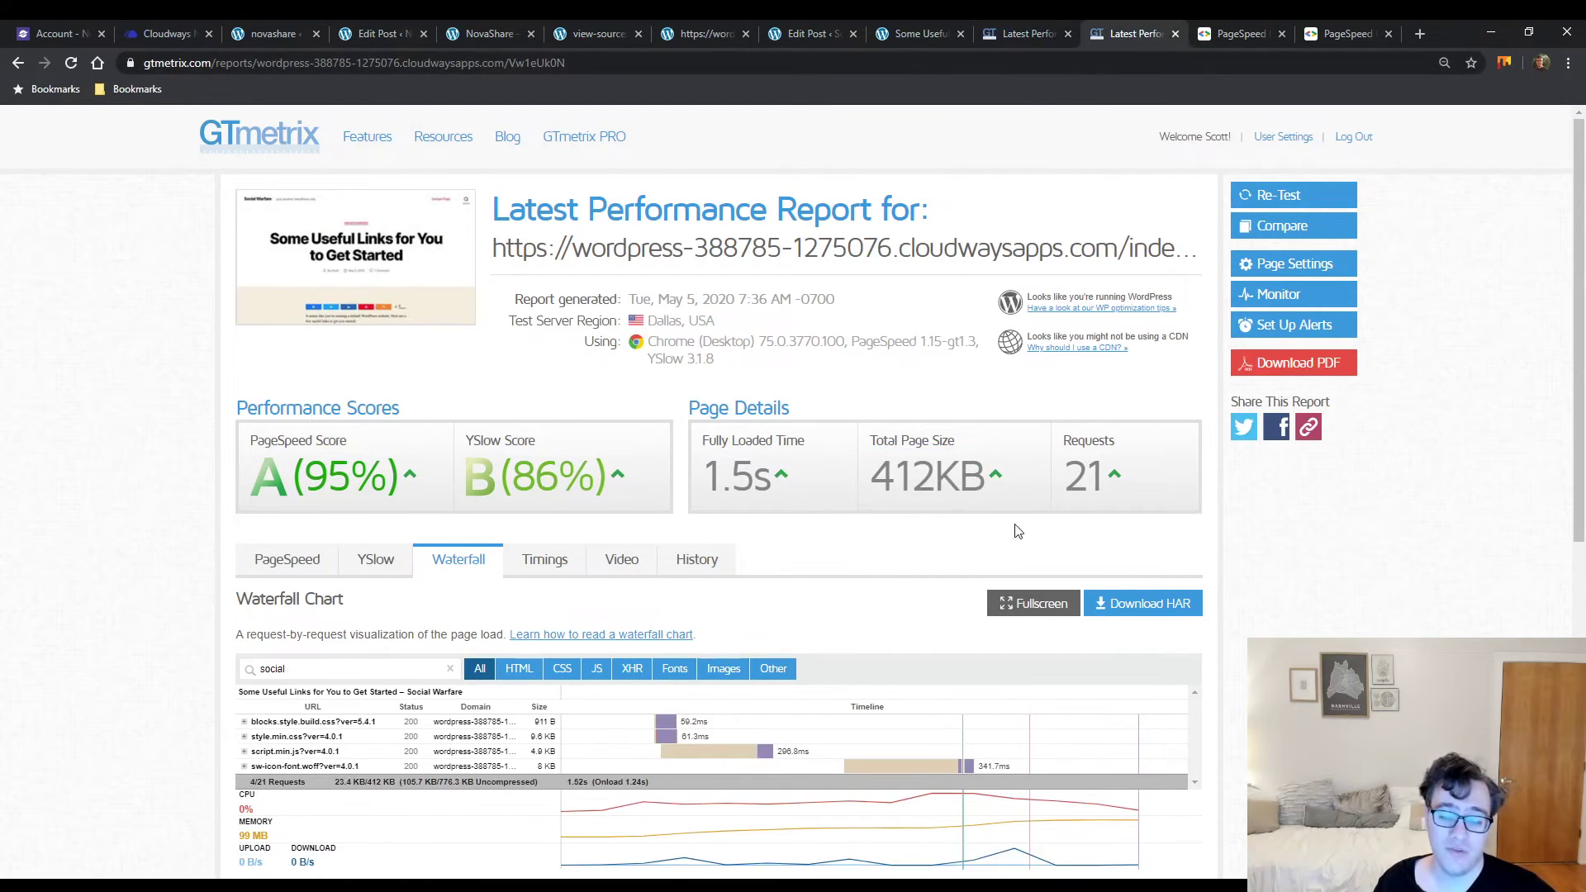
drag(870, 477, 913, 477)
click(970, 478)
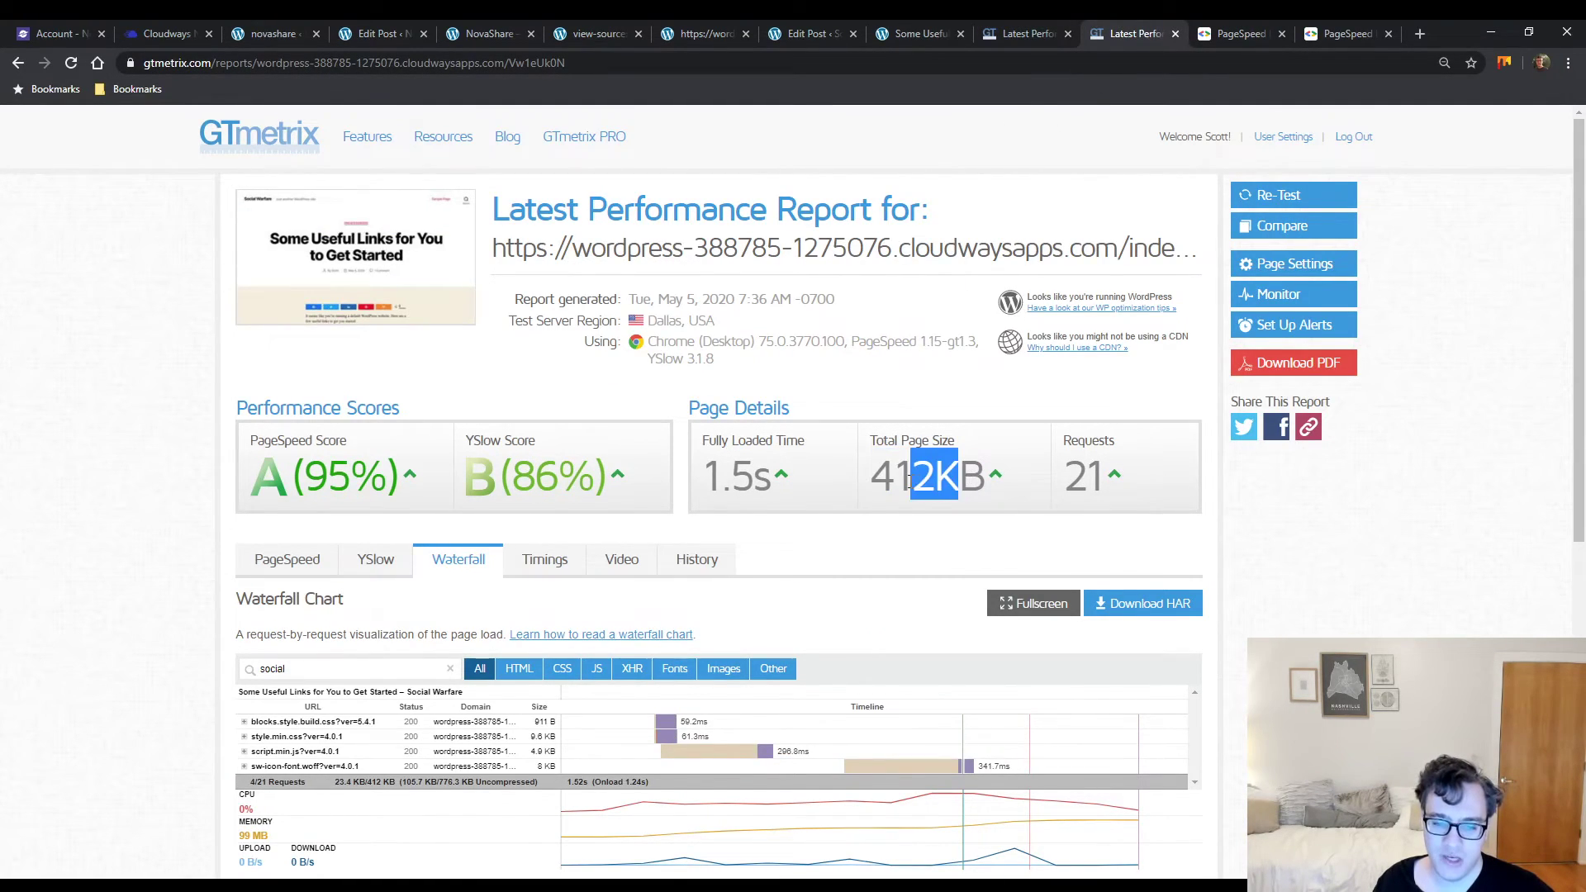
click(1021, 37)
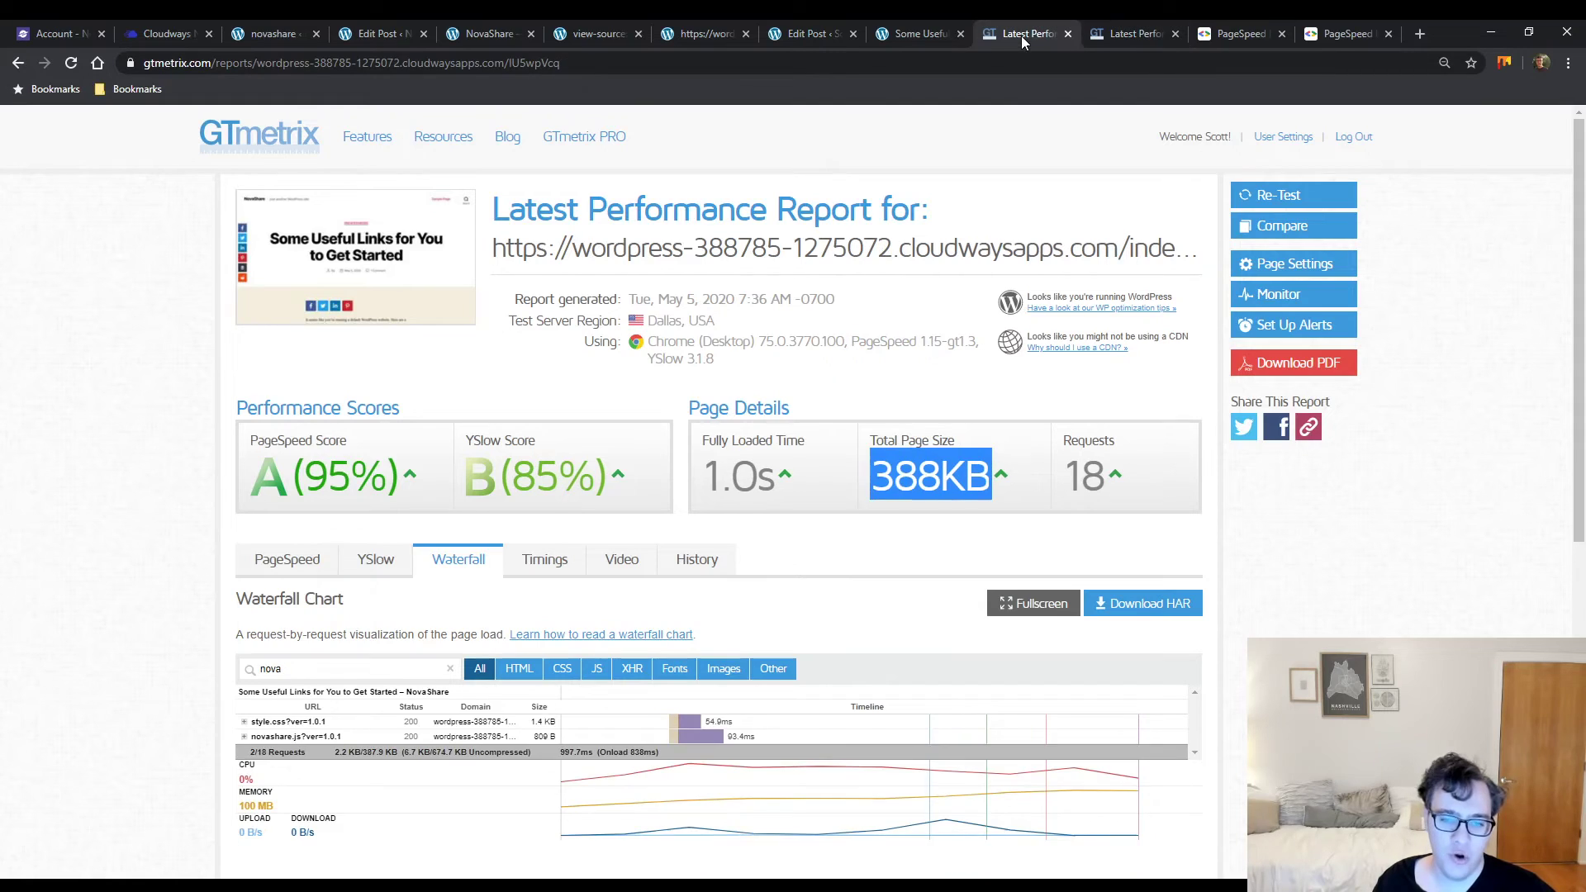
Review NovaShare's YSlow CDN and Add Expires headers recommendations, then go to the Social Warfare post editor
click(373, 560)
click(351, 609)
click(351, 625)
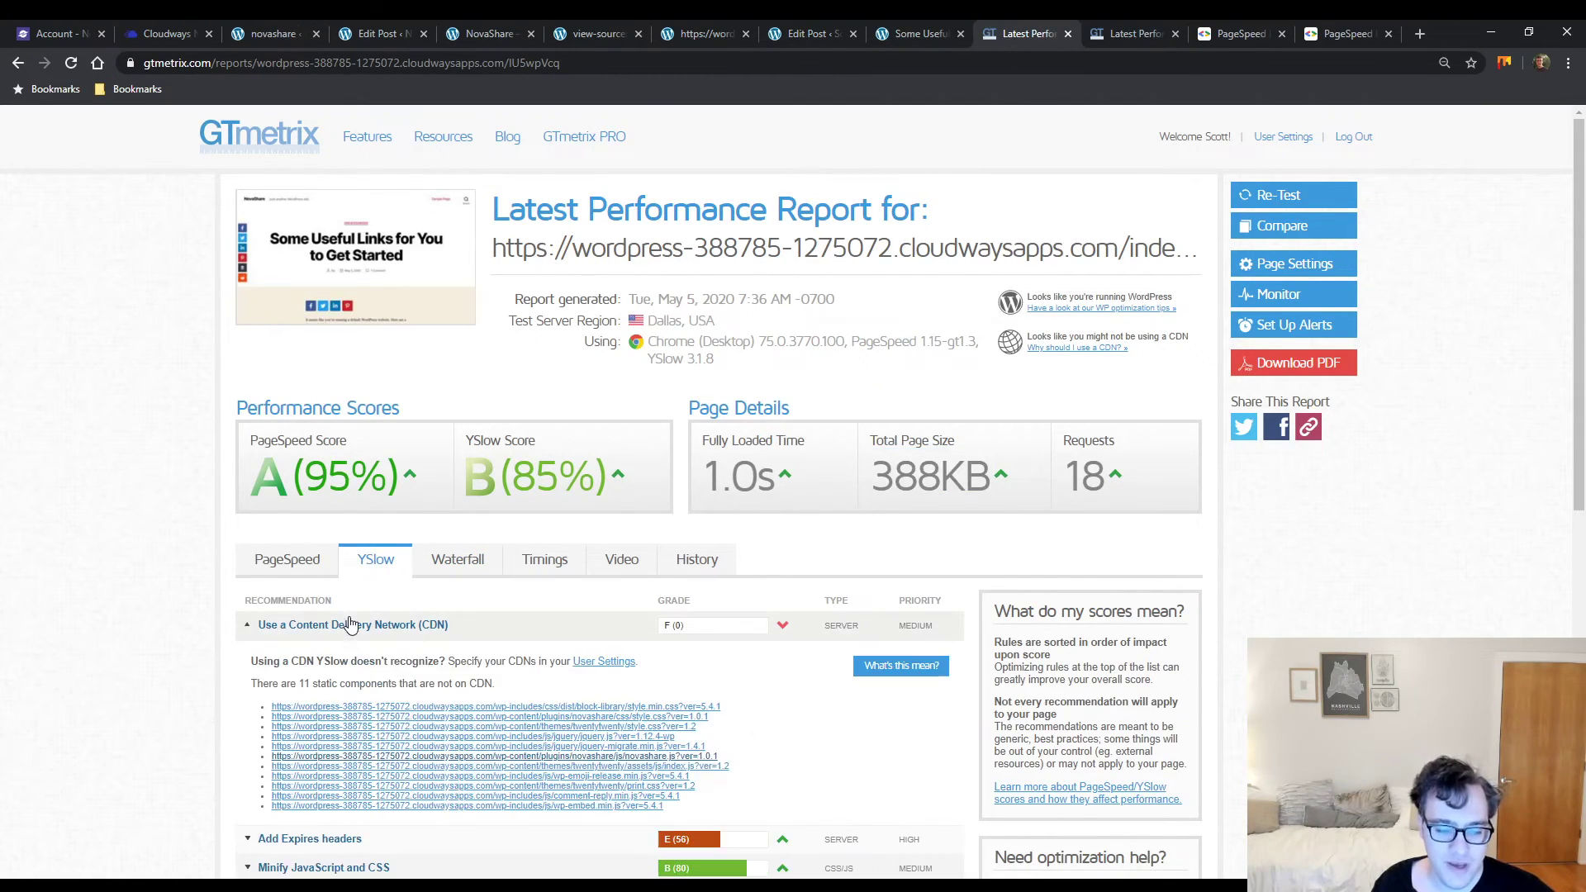
click(351, 625)
click(325, 641)
click(326, 638)
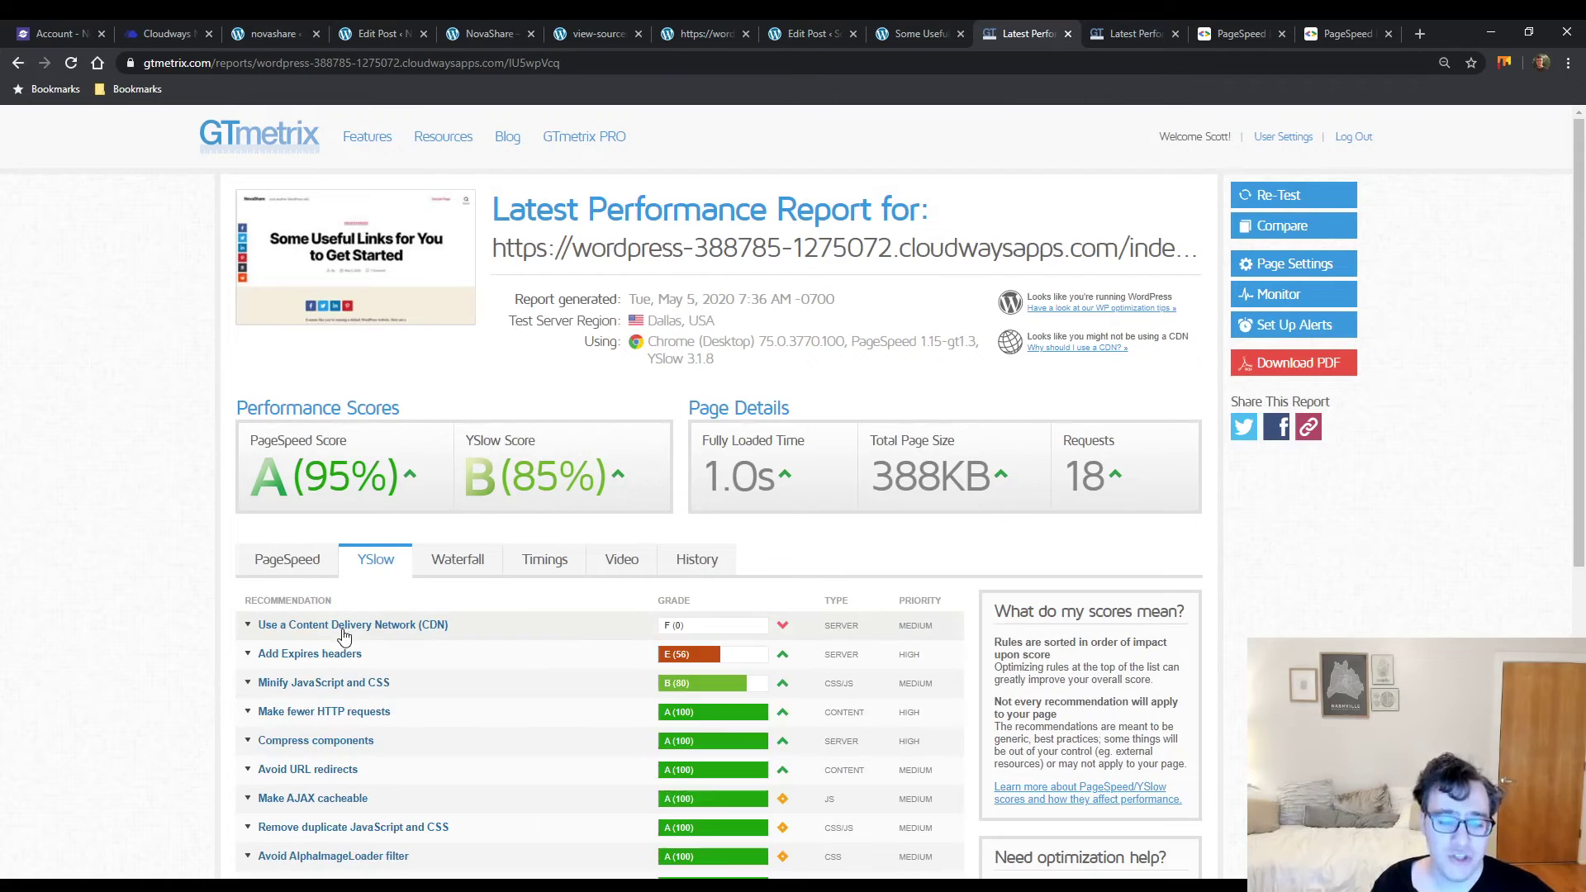
click(408, 665)
click(410, 667)
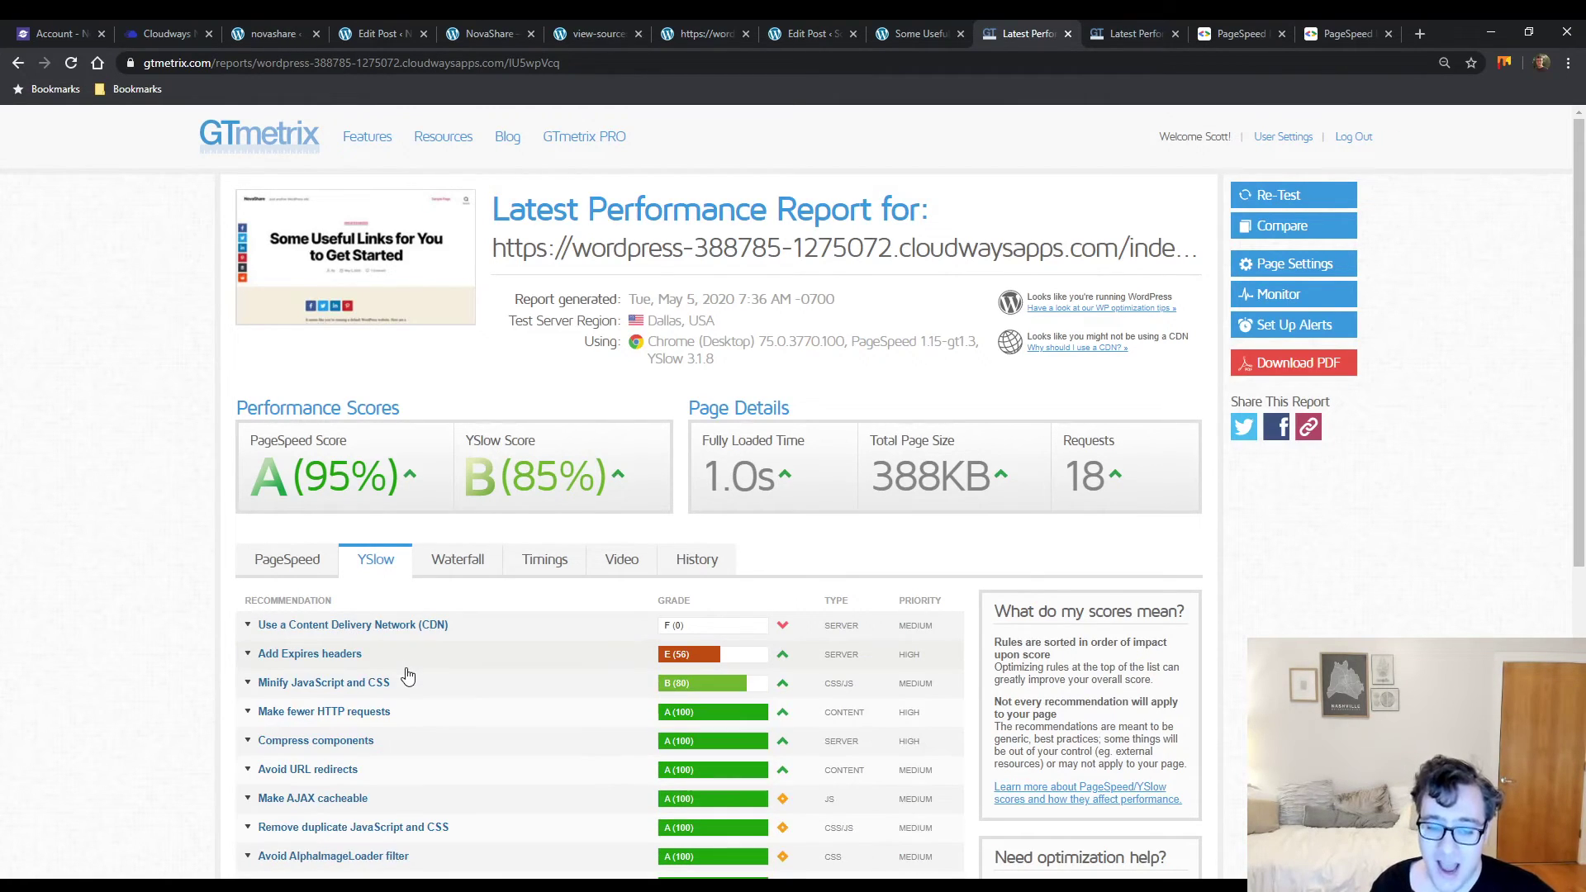
click(795, 37)
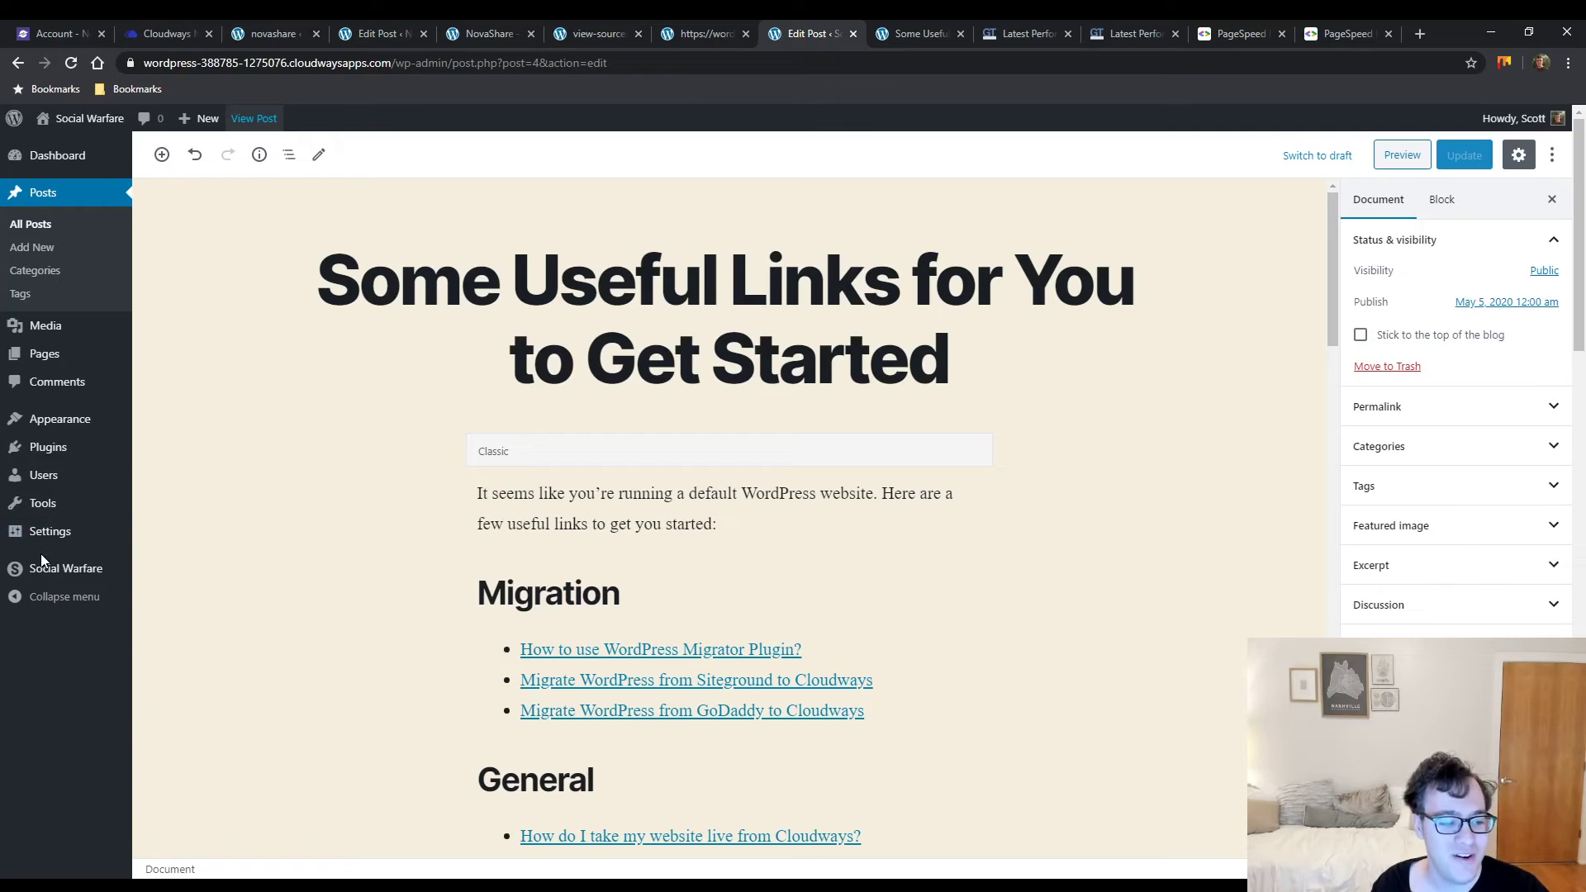
Show NovaShare's Inline Content settings with four networks positioned Above and Below Content
click(400, 32)
click(295, 35)
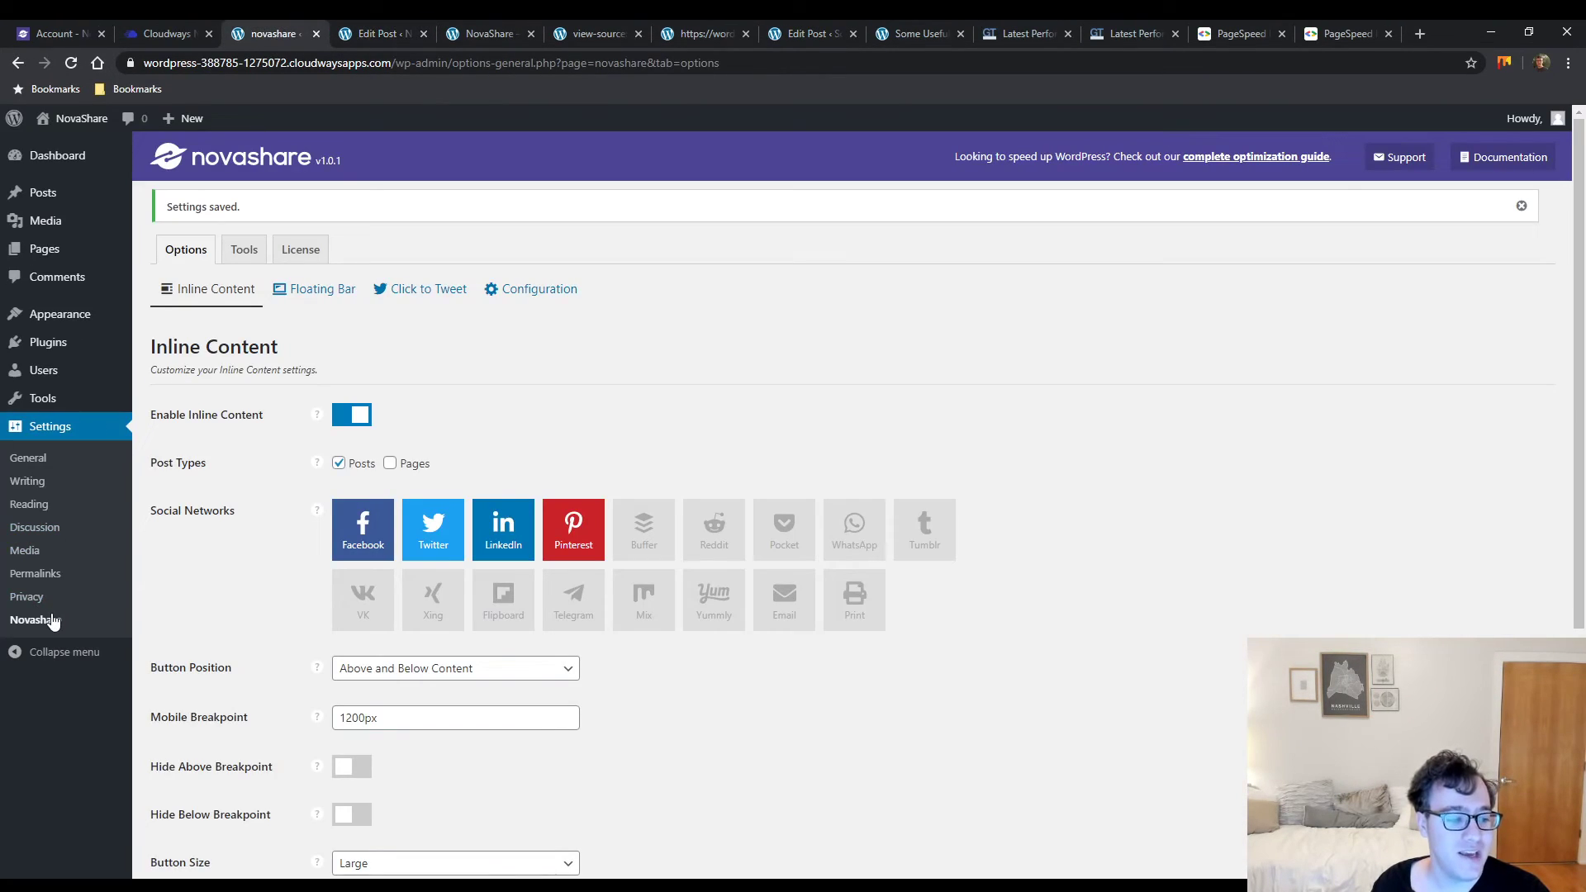